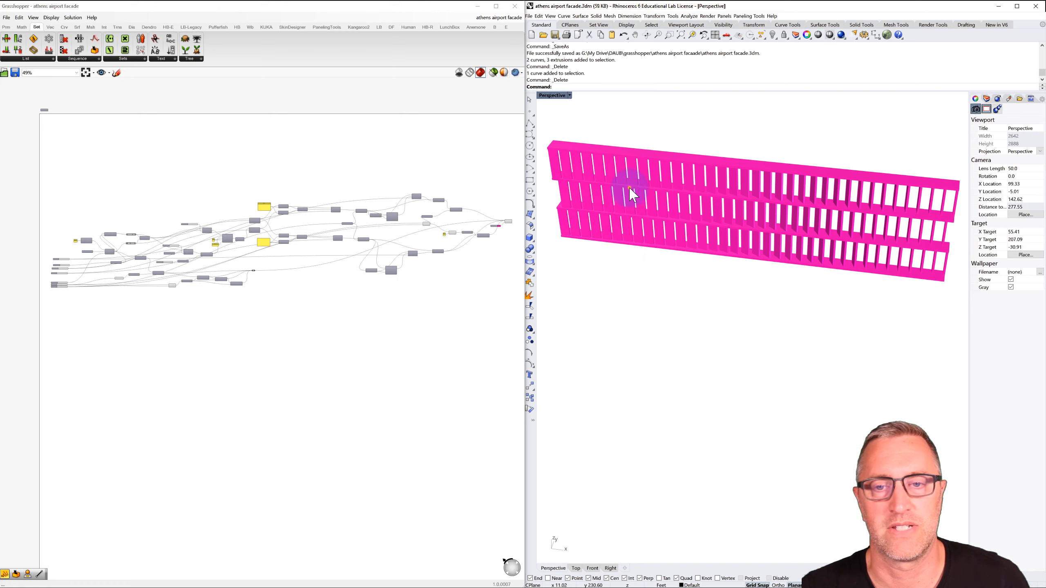
Step: Set the Facade Length slider to 123 and the curve division slider to 76 in the facade definition
scroll(632, 202, "down", 3)
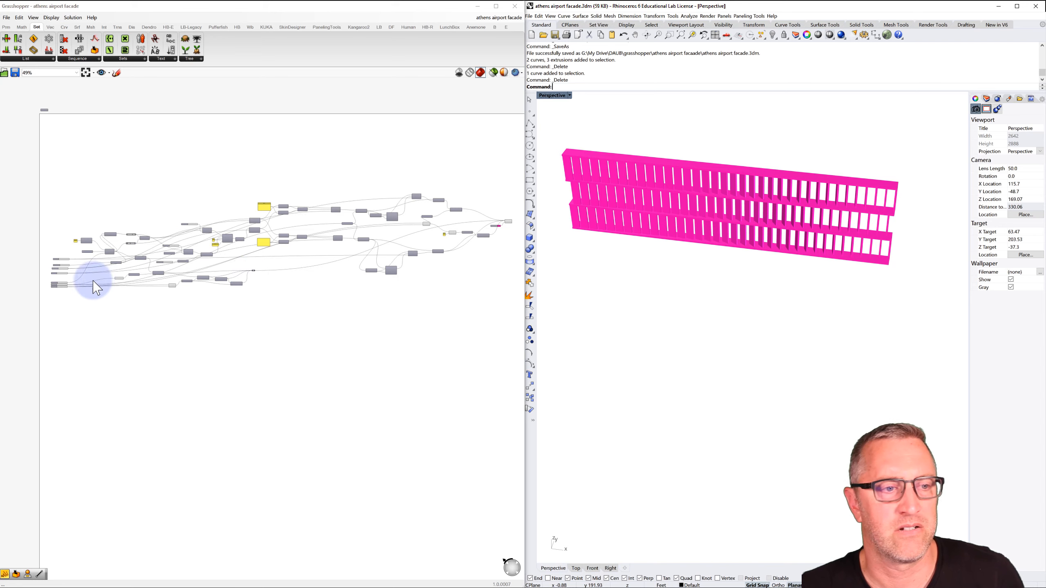
scroll(61, 282, "up", 3)
scroll(61, 272, "up", 5)
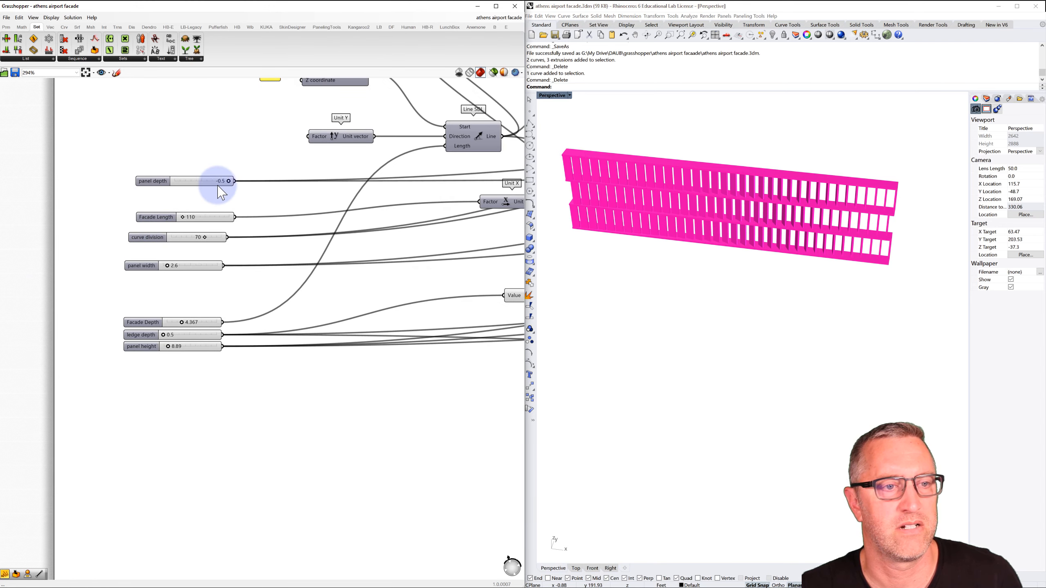
mouse_move(728, 229)
right_mouse_down()
mouse_move(690, 223)
mouse_move(741, 223)
right_mouse_up()
scroll(750, 209, "up", 2)
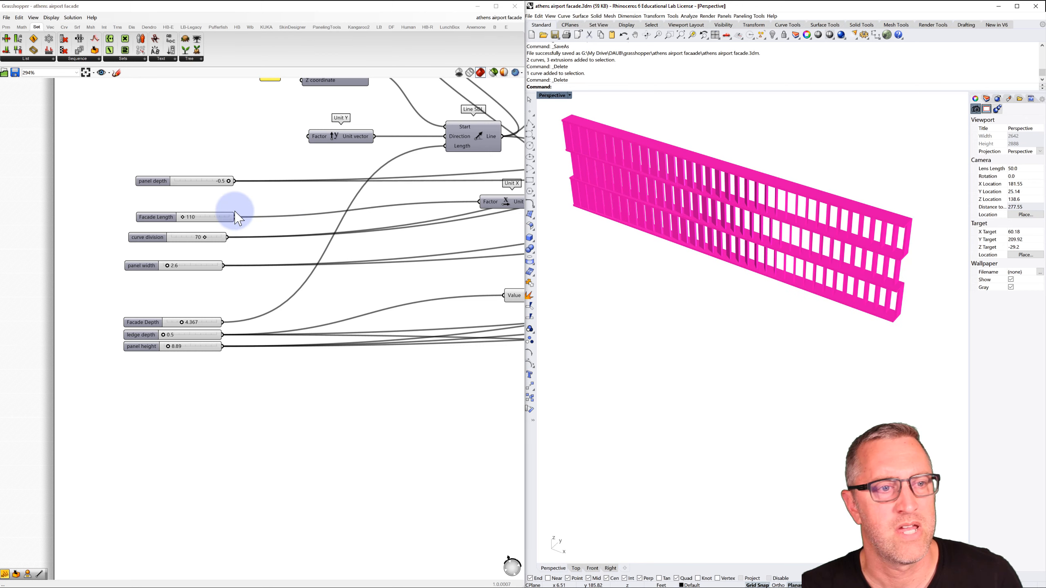
mouse_move(228, 181)
left_mouse_down()
mouse_move(170, 180)
mouse_move(241, 181)
left_mouse_up()
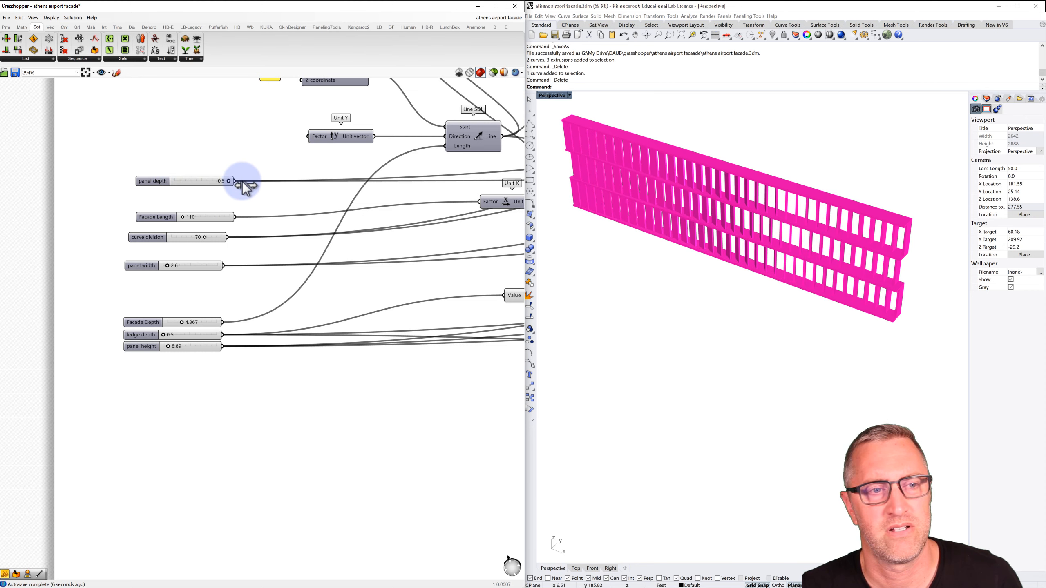
left_click_drag(182, 218, 211, 242)
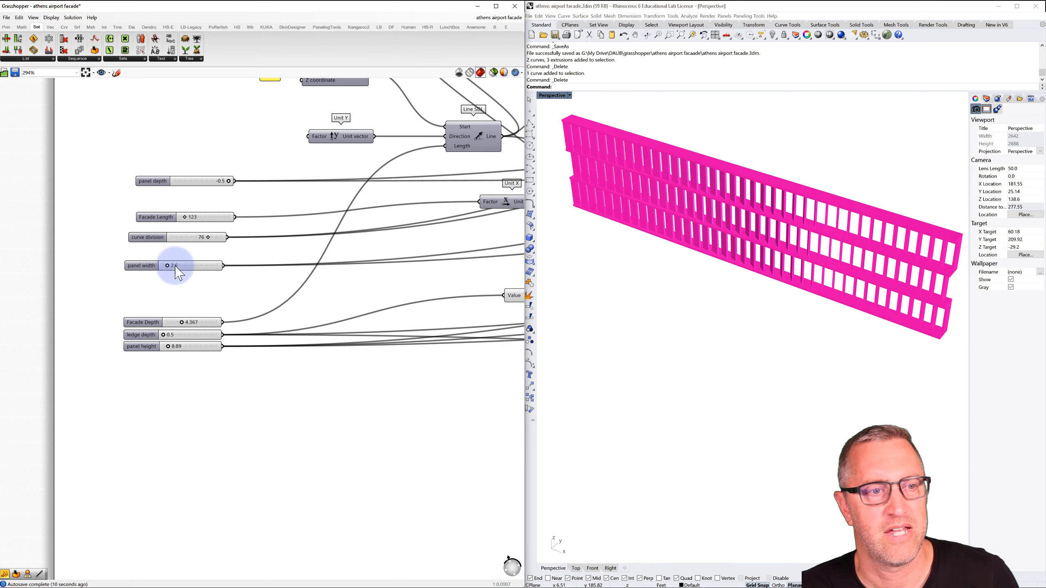
Step: Set the panel width slider to 2.5, Facade Depth to 3.839 and panel height to 8.62
mouse_move(168, 267)
left_mouse_down()
mouse_move(259, 268)
mouse_move(169, 261)
left_mouse_up()
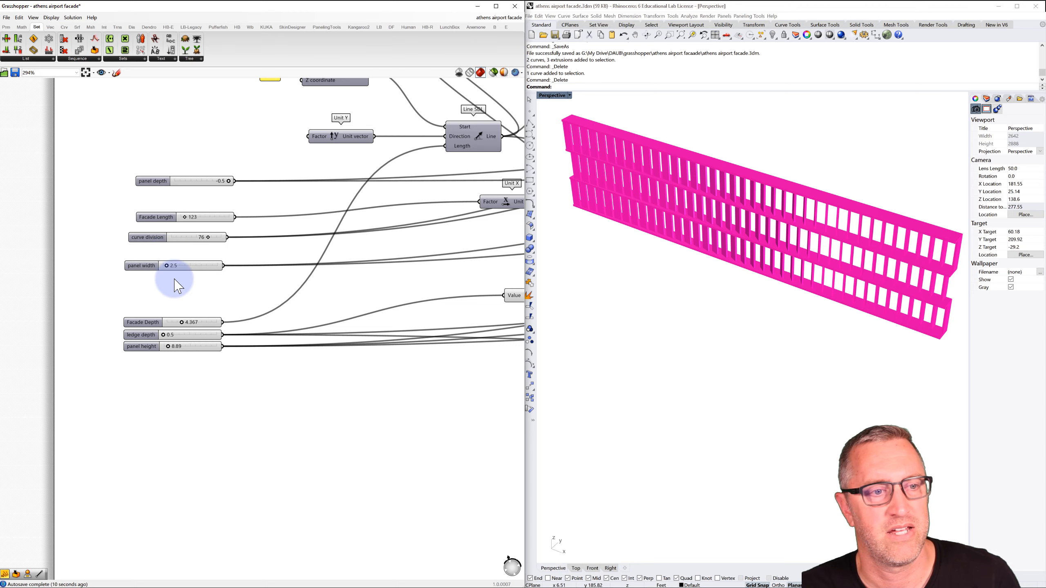
mouse_move(182, 324)
left_mouse_down()
mouse_move(249, 321)
mouse_move(181, 320)
left_mouse_up()
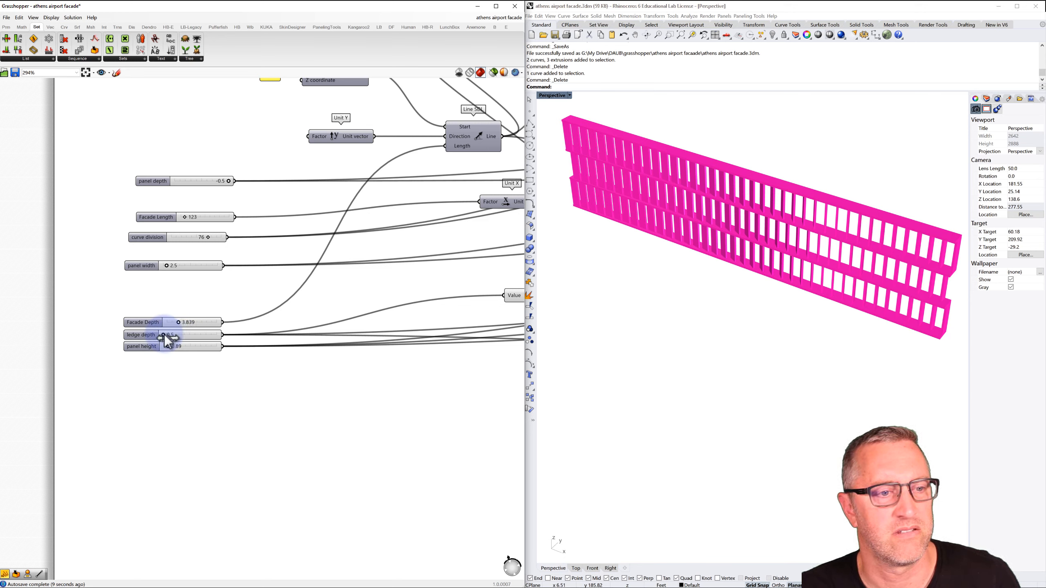
mouse_move(165, 335)
left_mouse_down()
mouse_move(233, 335)
mouse_move(161, 338)
mouse_move(197, 346)
mouse_move(166, 348)
left_mouse_up()
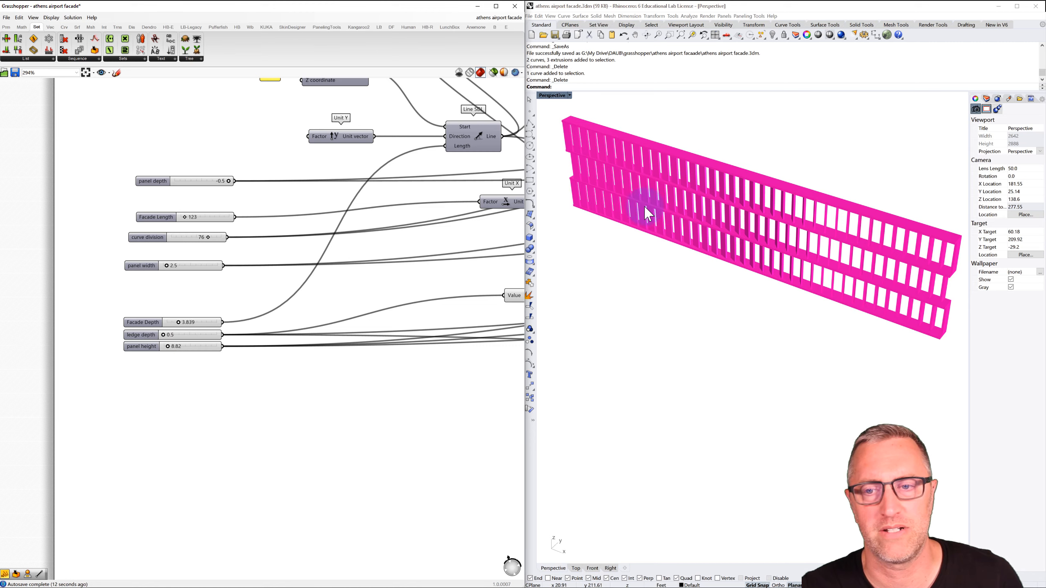
mouse_move(644, 205)
right_mouse_down()
mouse_move(661, 187)
mouse_move(642, 206)
right_mouse_up()
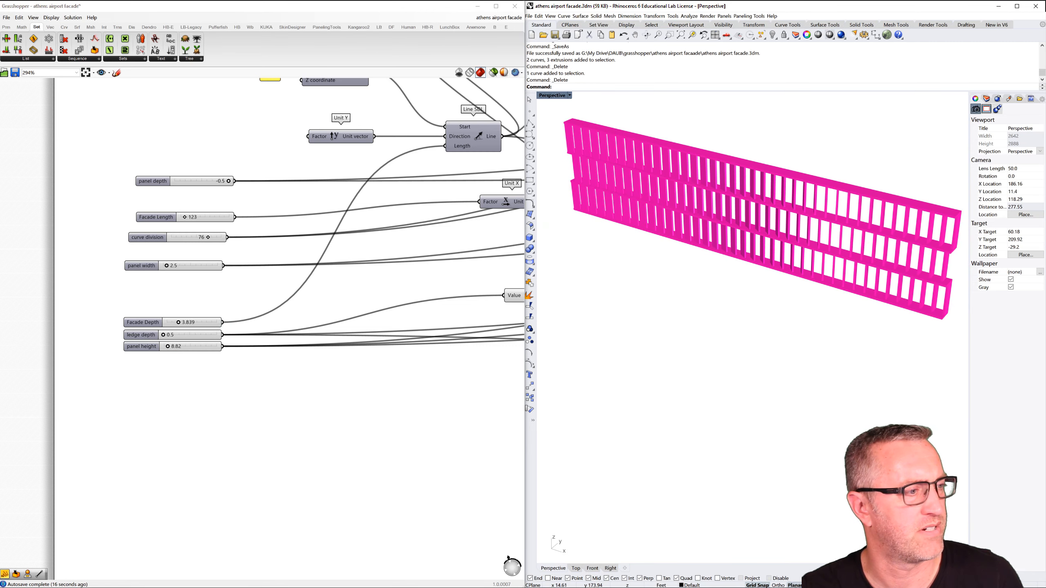
Step: Switch to File Explorer and try to open the screenshot PNG in the athens airport facaade folder with its default program
key("alt+Tab")
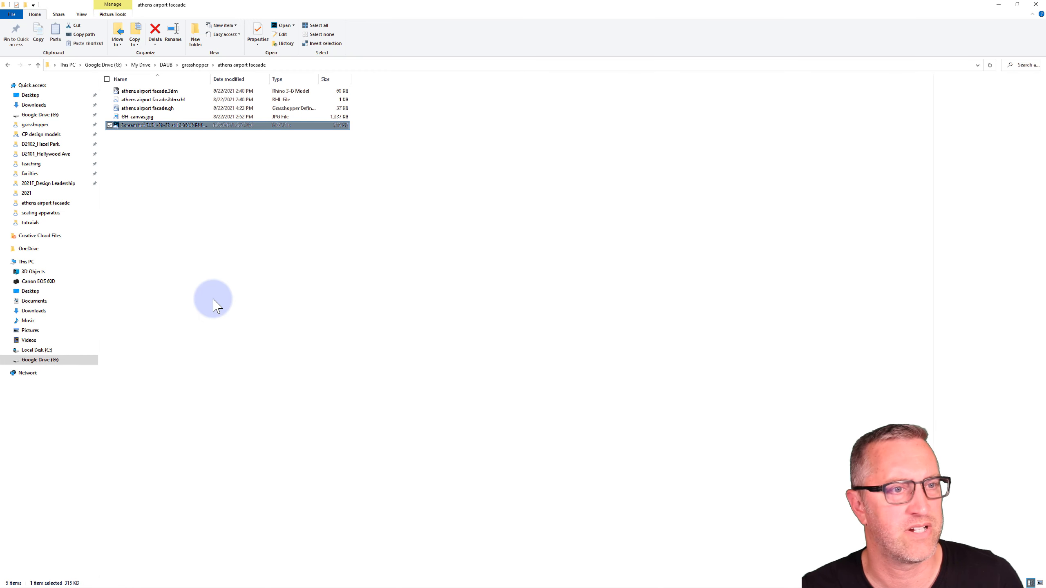
left_click(131, 126)
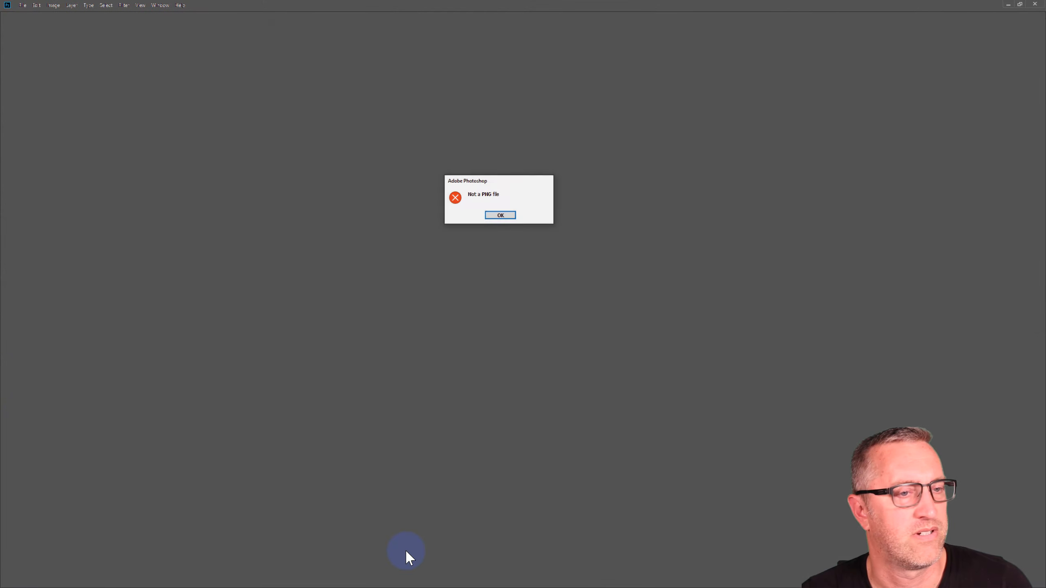
left_click(510, 214)
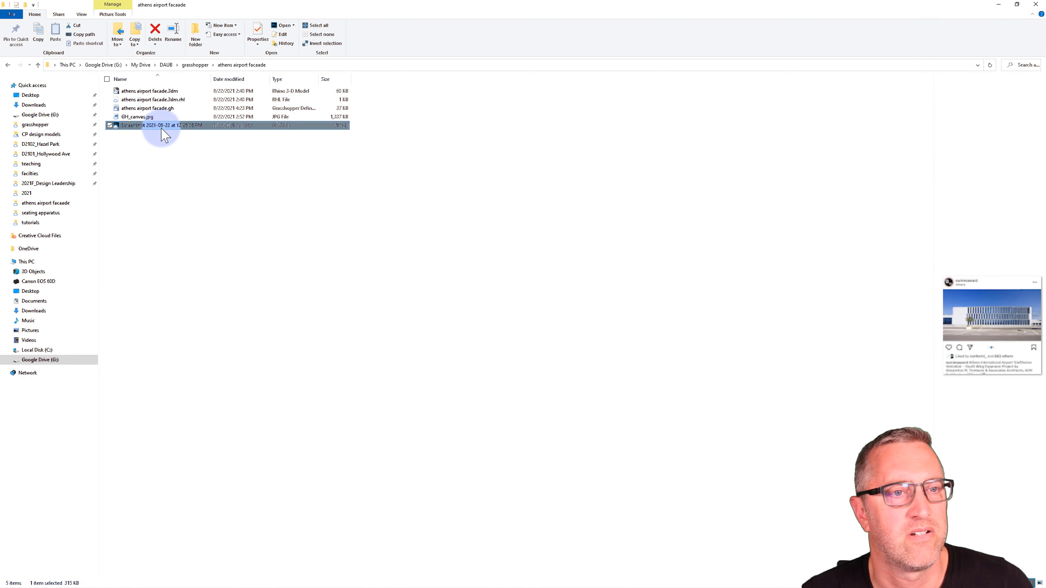
Step: View the reference facade screenshot in Photos, and return to Rhino and Grasshopper
left_click_drag(212, 77, 261, 75)
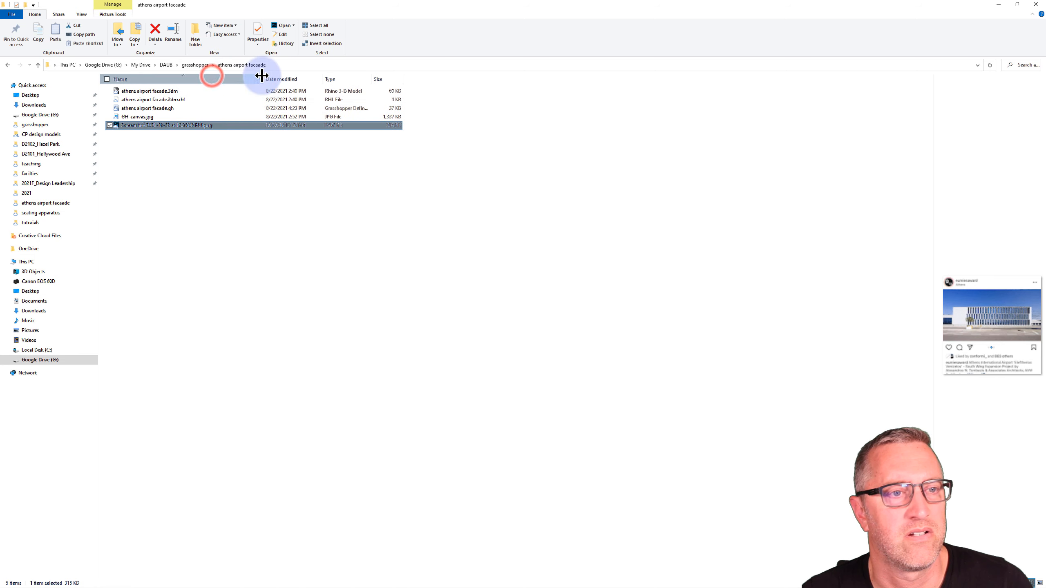
left_click(133, 126)
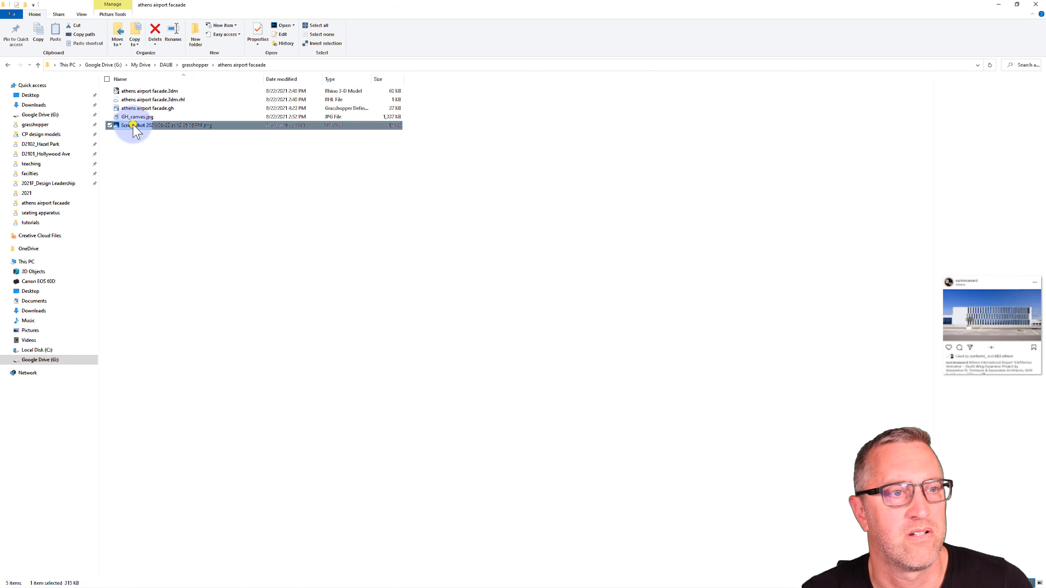
right_click(134, 126)
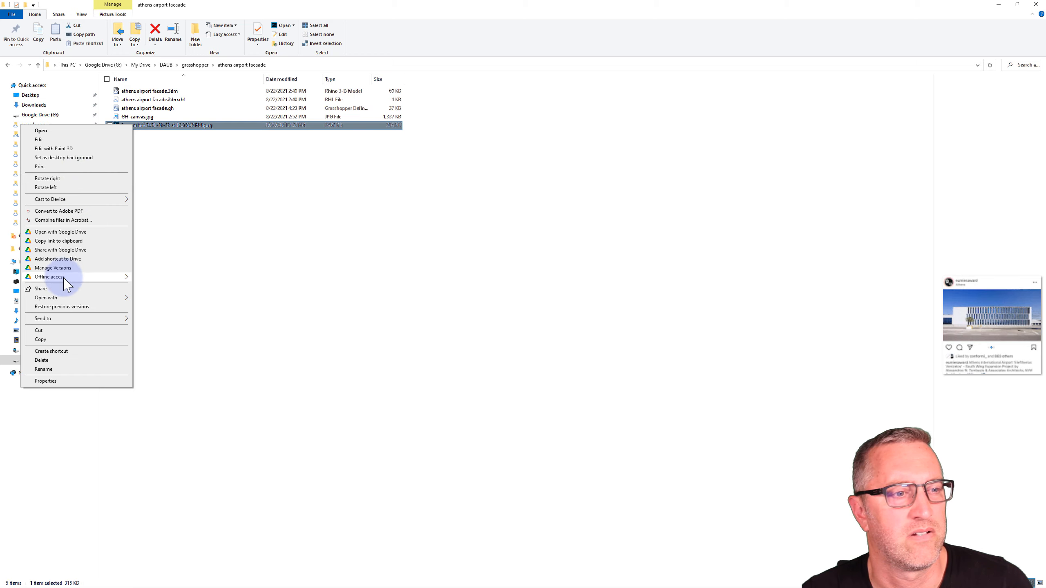
mouse_move(63, 307)
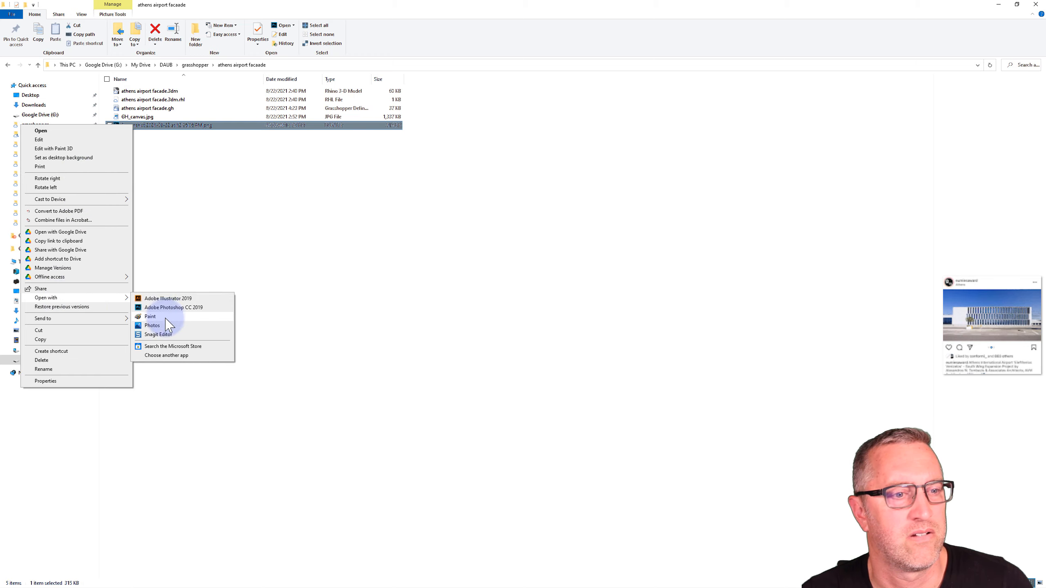
left_click(154, 326)
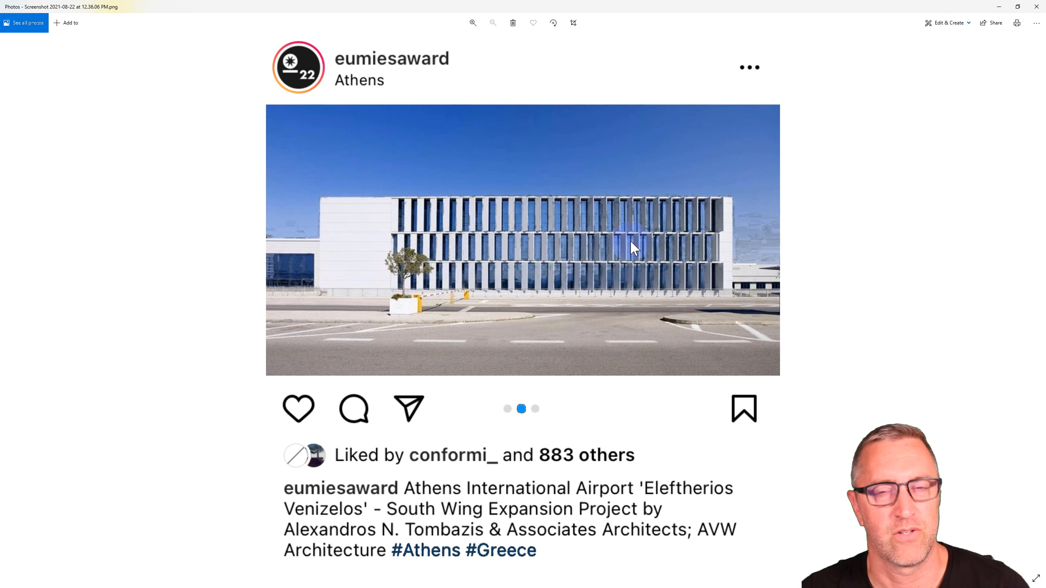
left_click(1037, 7)
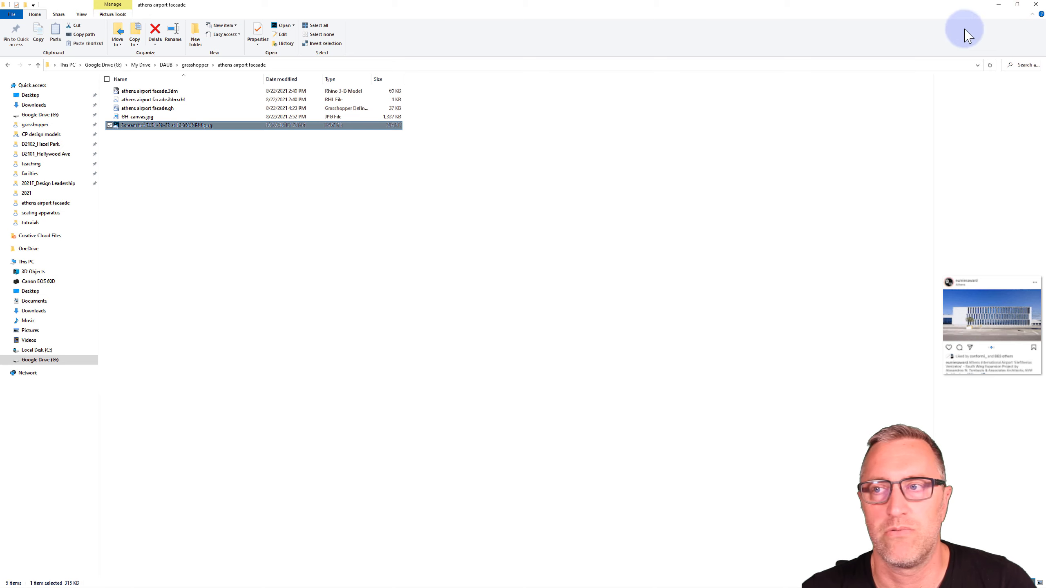
left_click(998, 4)
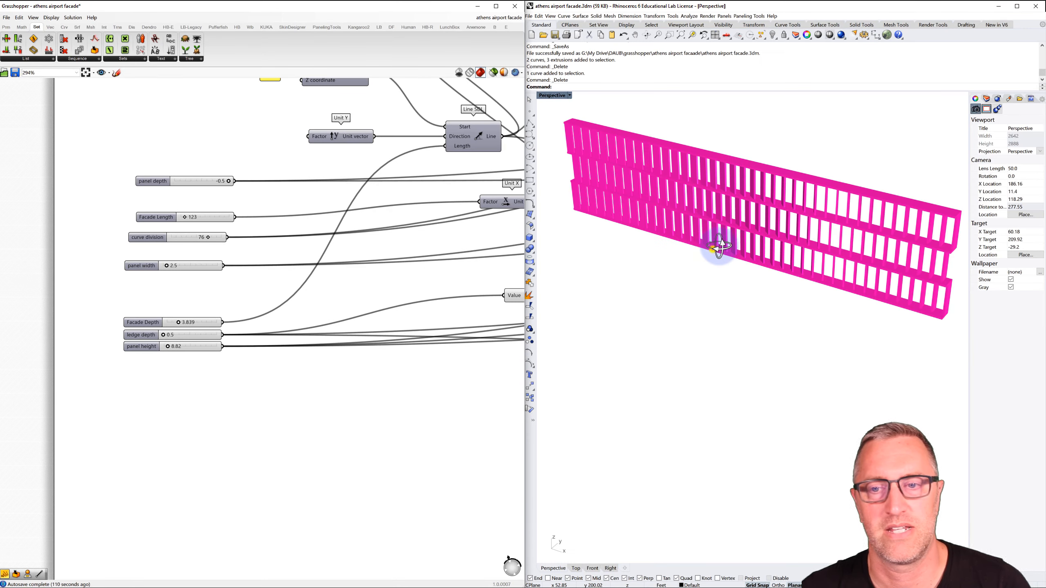
Step: Delete the entire facade definition from the Grasshopper canvas, keeping only the Exceptions component
right_click_drag(716, 241, 672, 260)
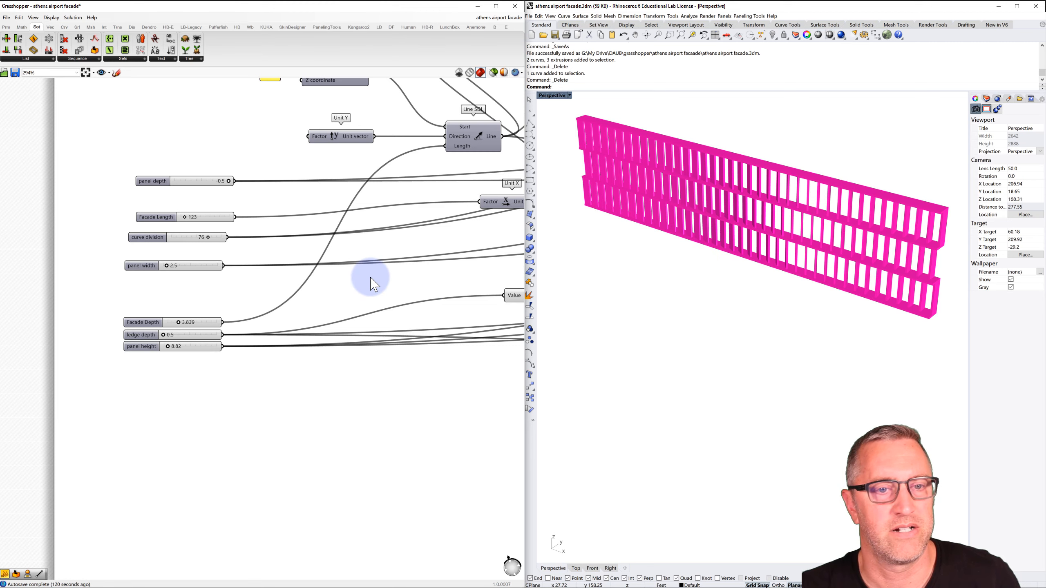
scroll(367, 281, "down", 3)
mouse_move(383, 279)
right_mouse_down()
mouse_move(244, 294)
mouse_move(213, 277)
right_mouse_up()
scroll(244, 294, "down", 1)
scroll(228, 284, "down", 2)
scroll(213, 277, "down", 2)
scroll(232, 264, "down", 3)
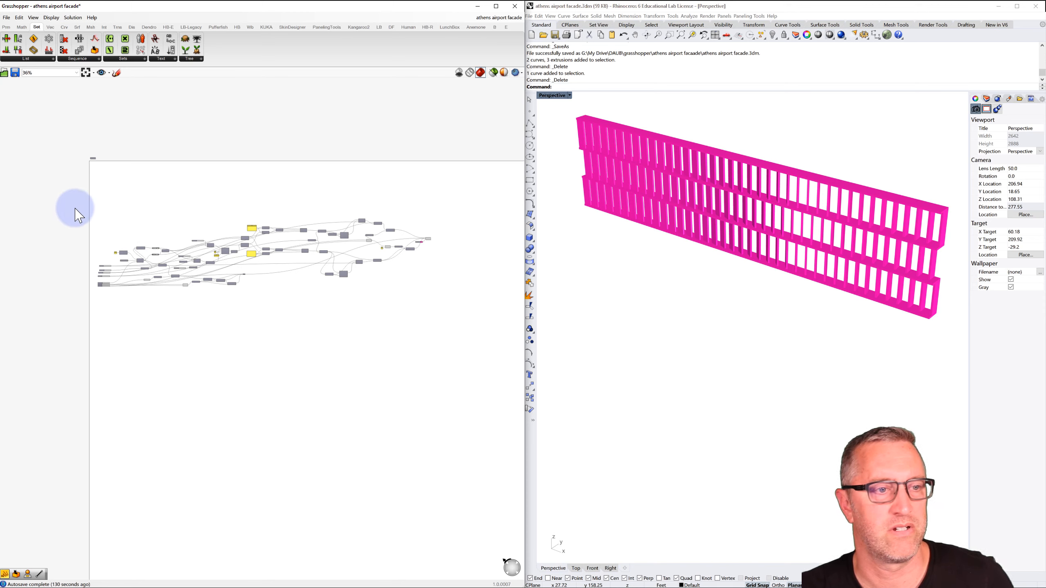
left_click_drag(79, 202, 476, 311)
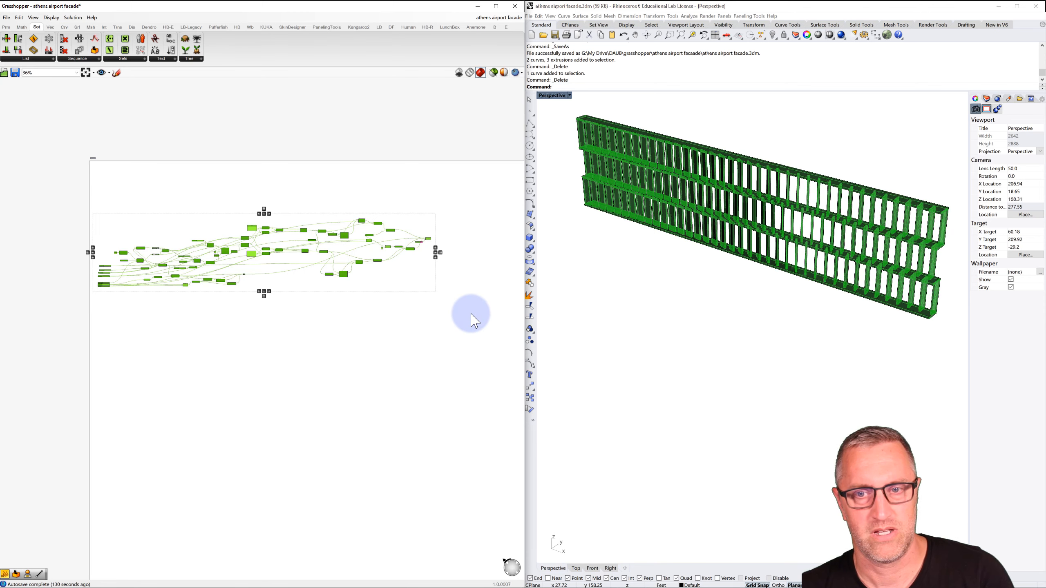
key("Delete")
left_click(665, 249)
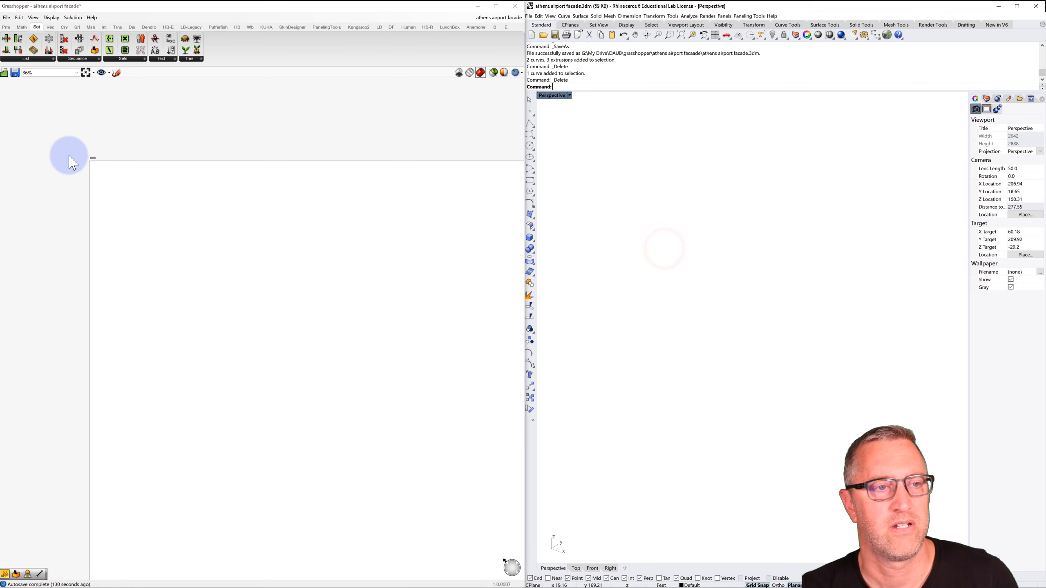
Step: Add a Construct Point component near the upper-left corner of the empty canvas
scroll(88, 159, "up", 5)
scroll(114, 172, "up", 2)
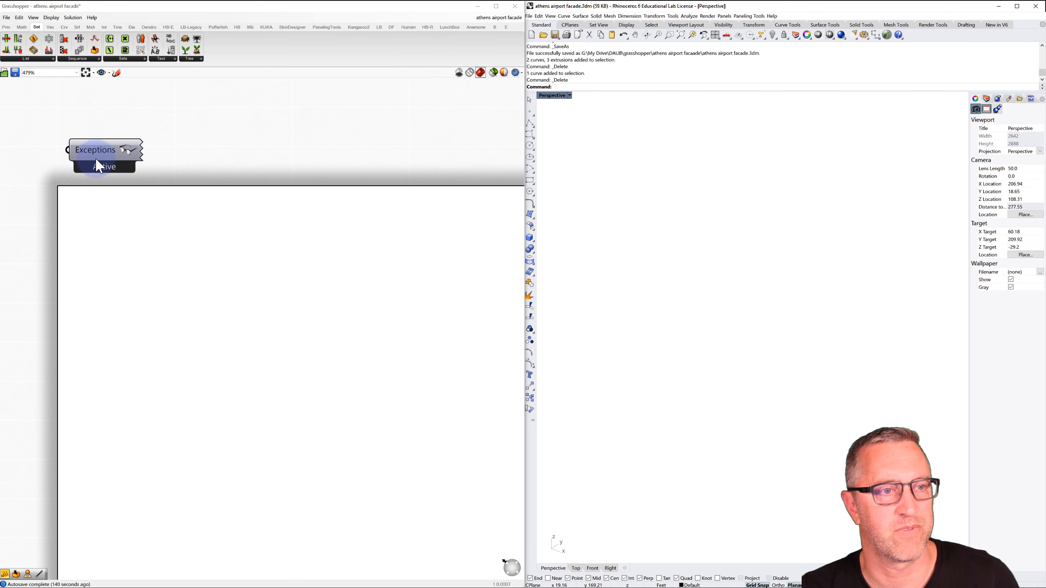
right_click_drag(137, 225, 118, 192)
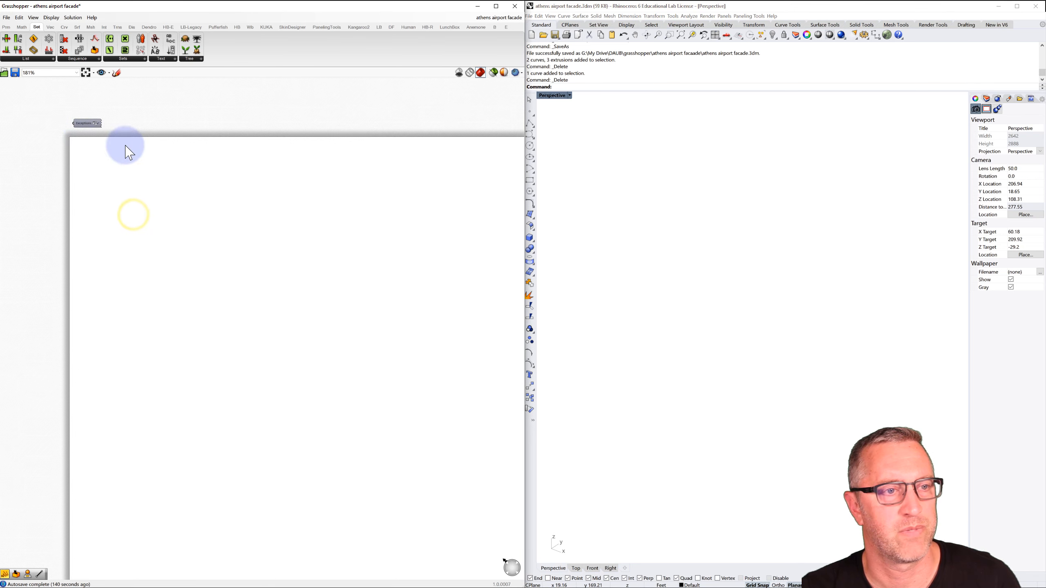
right_click_drag(648, 255, 696, 295)
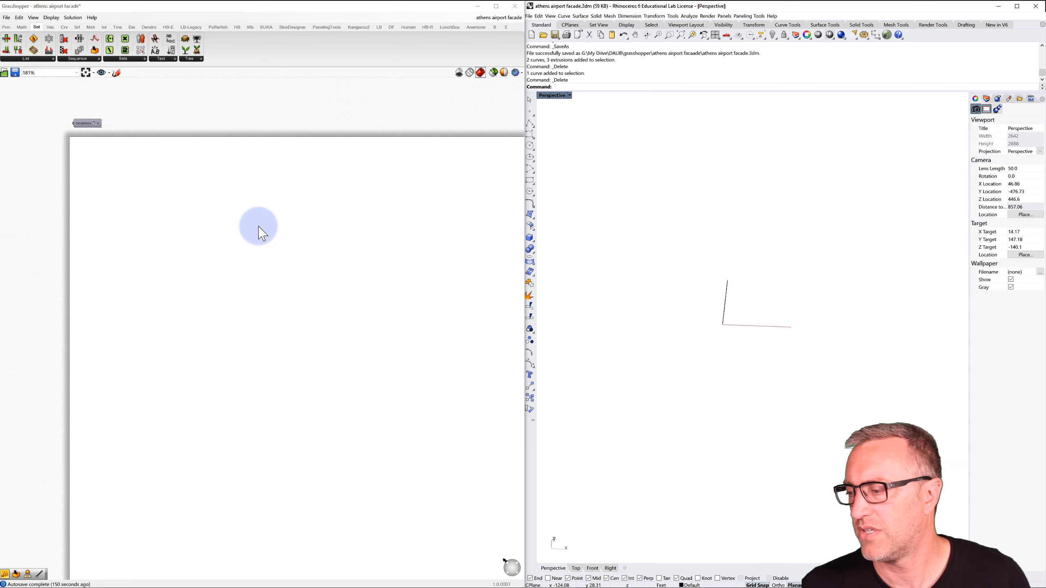
left_click(167, 231)
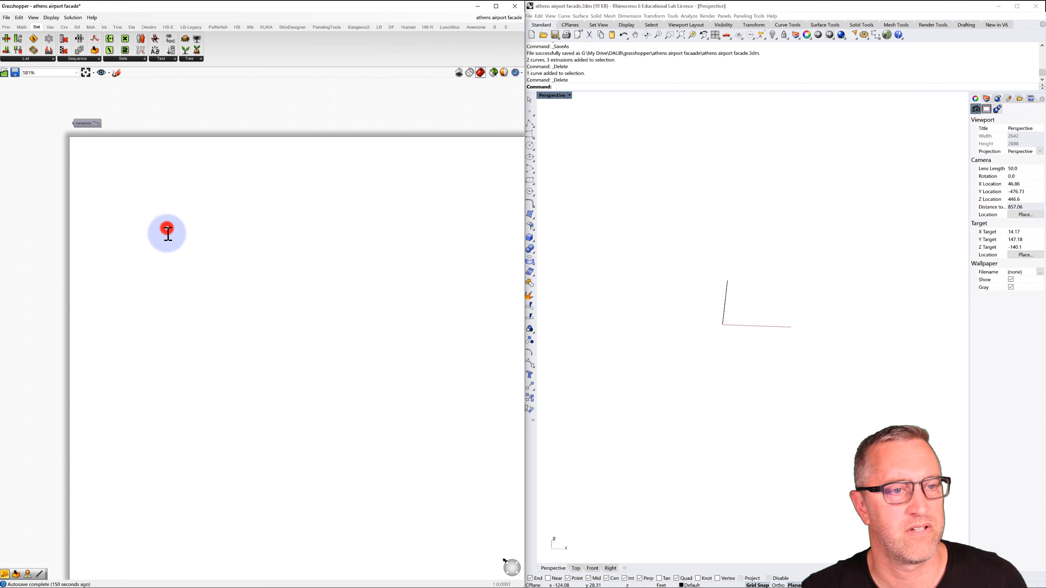
double_click(168, 230)
type("con")
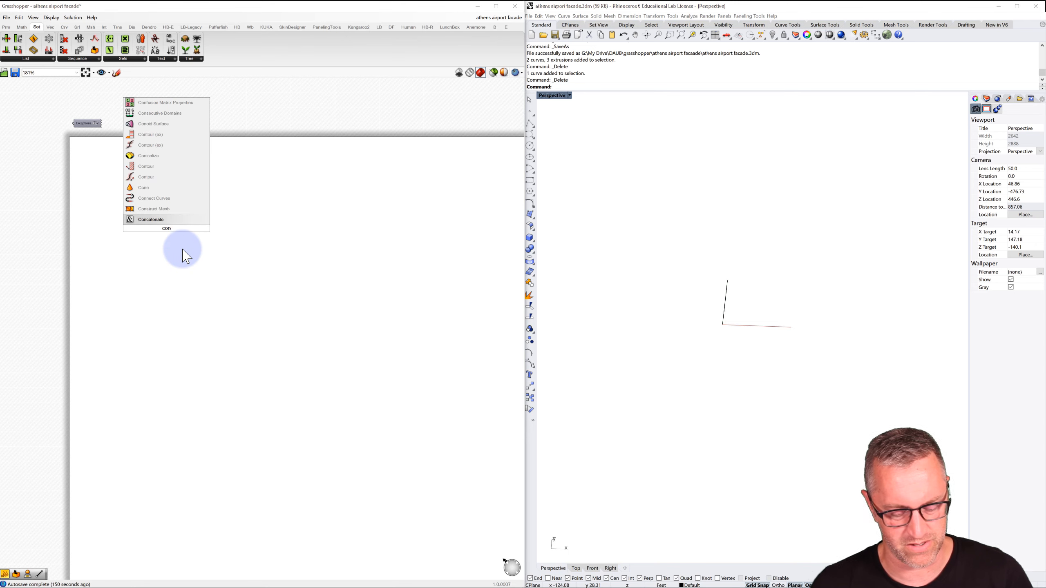
type("stru")
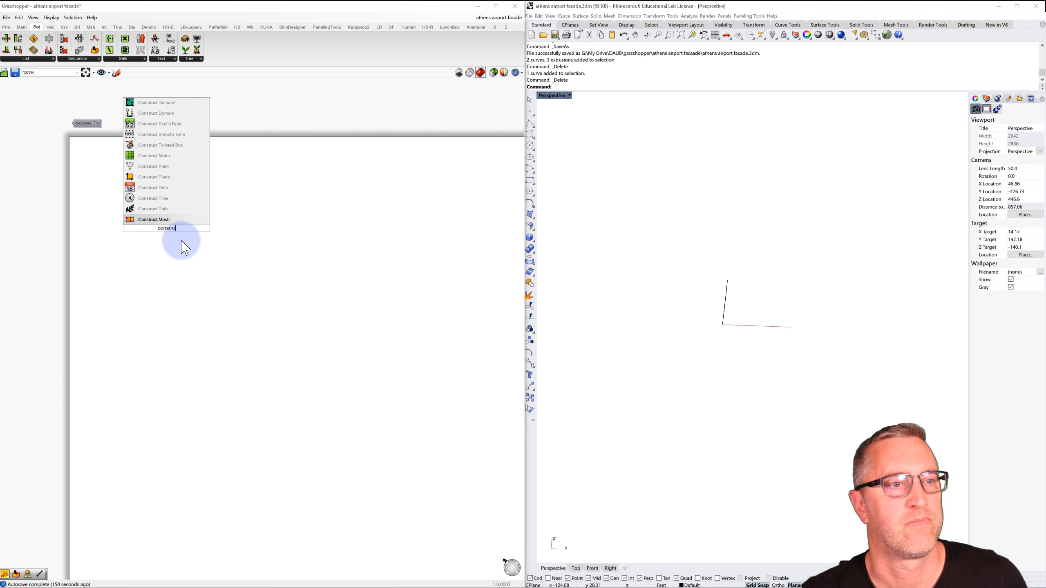
left_click(160, 166)
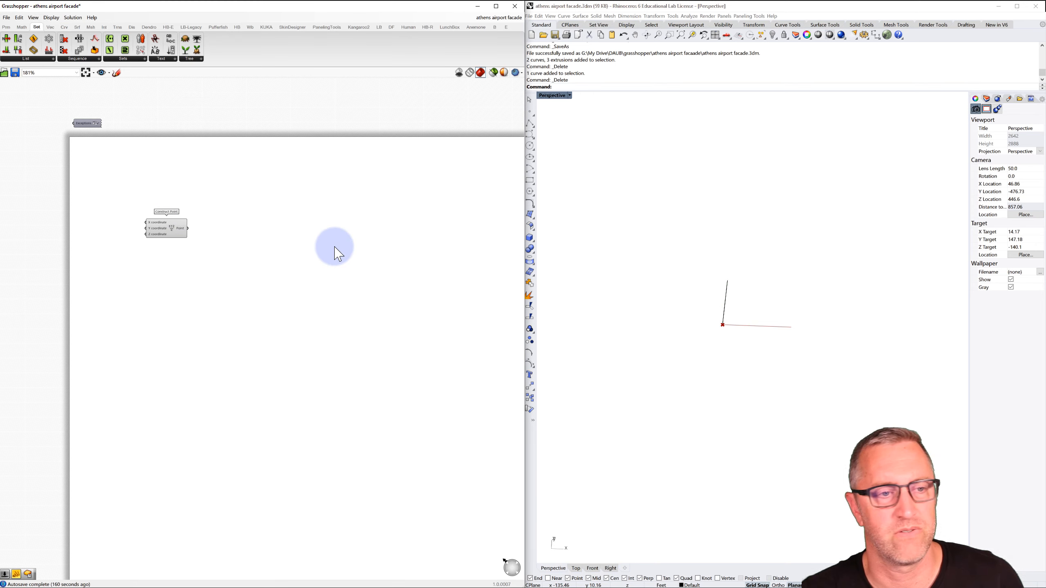
left_click_drag(172, 229, 199, 258)
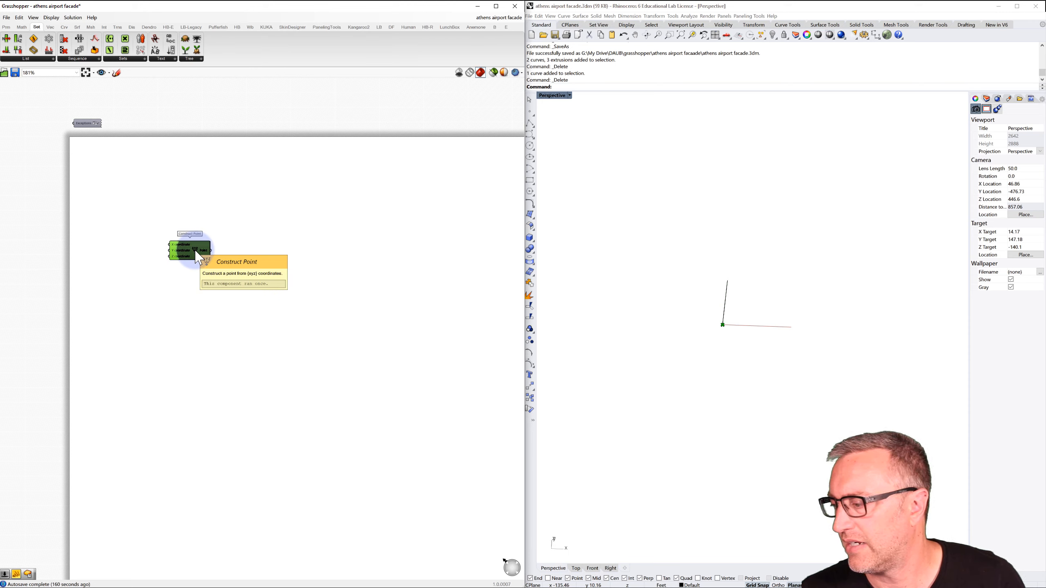
Step: Add a Line SDL component beside Construct Point and connect the Point output to its Start input
double_click(268, 252)
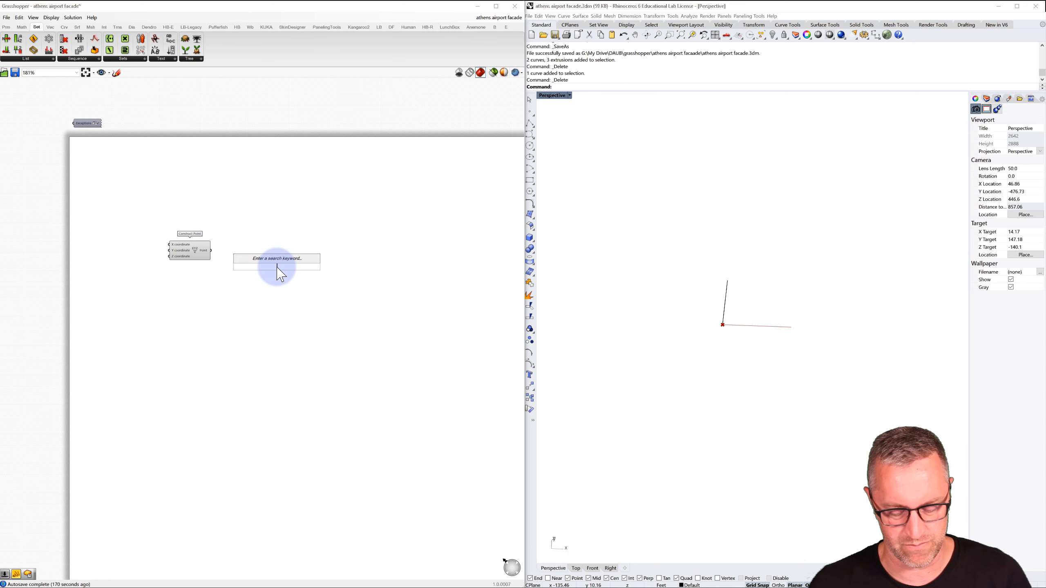
type("line")
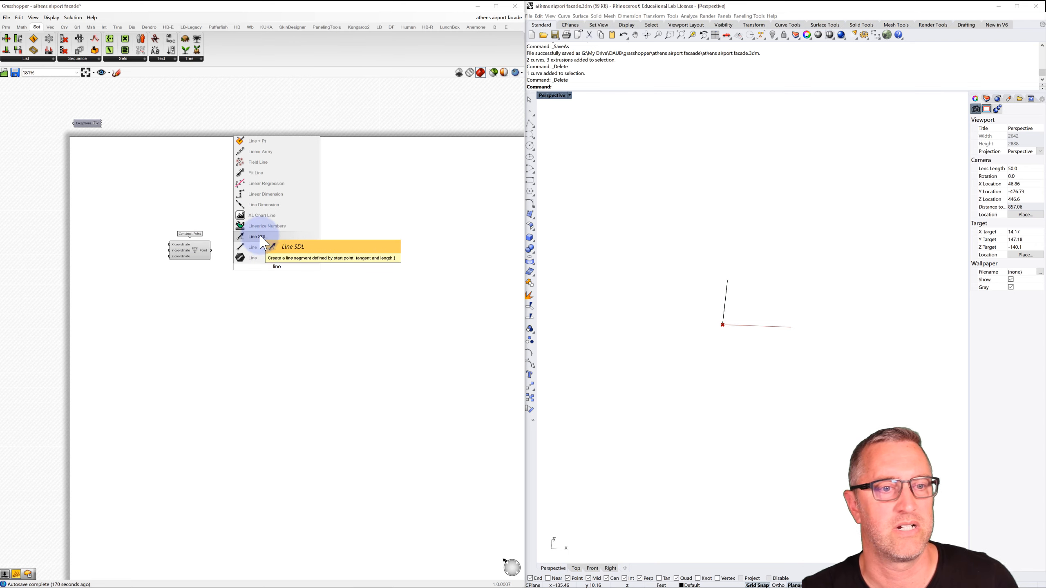
left_click(269, 238)
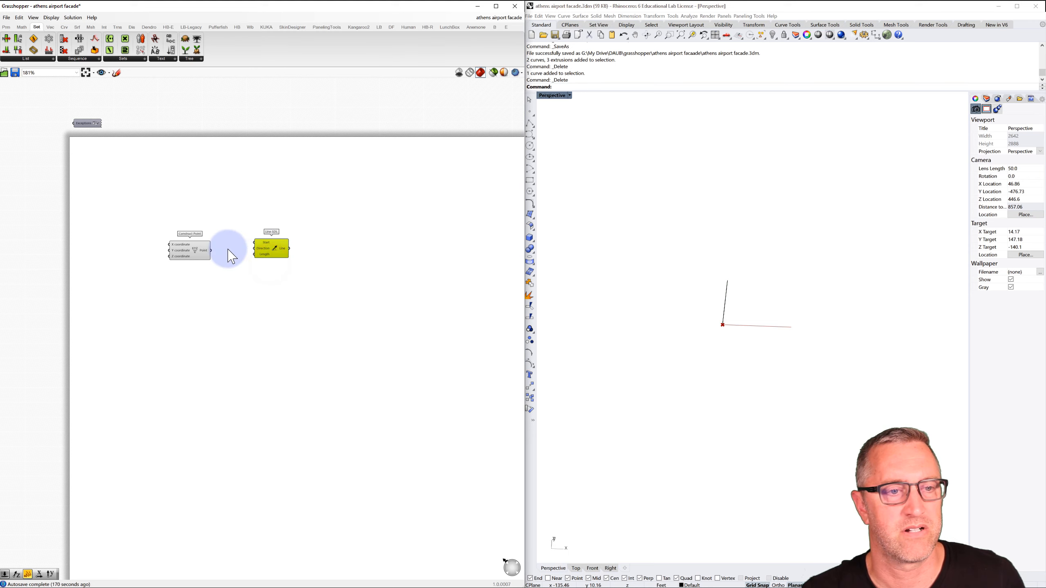
left_click_drag(212, 251, 267, 257)
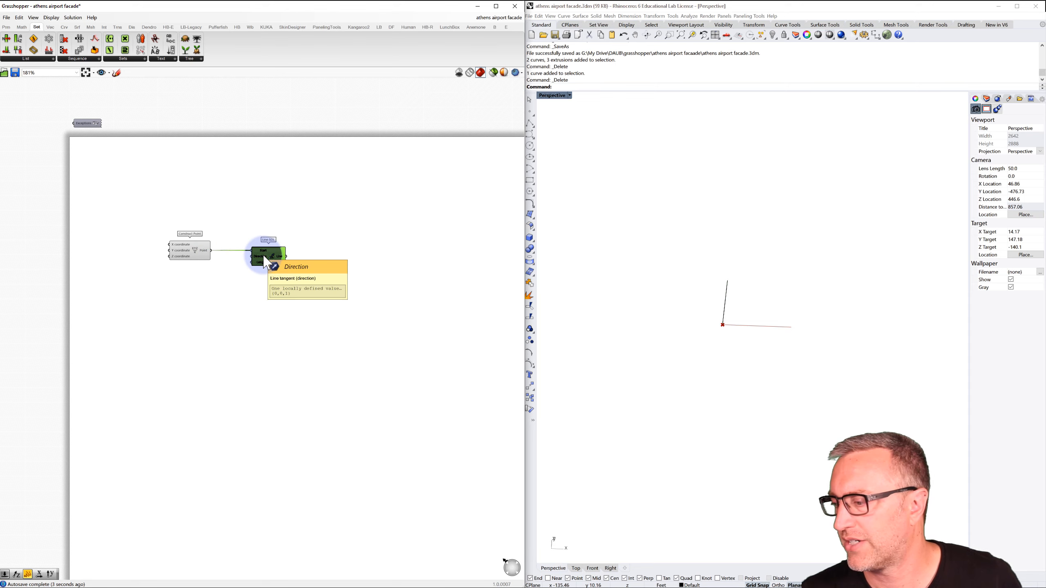
Step: Shift Line SDL clear of Construct Point, add a Unit Y component, and connect its vector to the Line SDL Direction input
left_click_drag(267, 264, 272, 280)
double_click(203, 288)
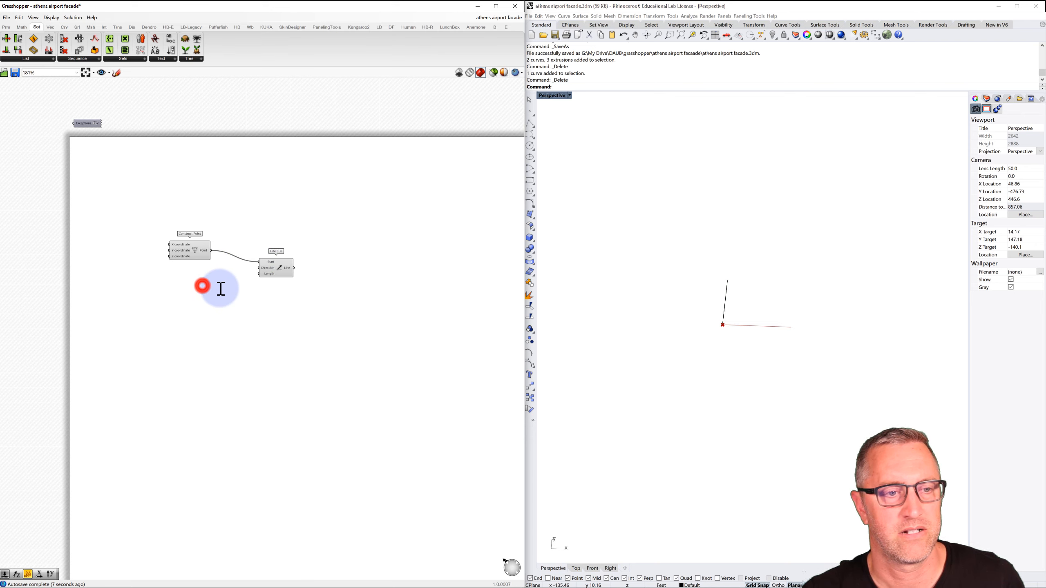
type("y")
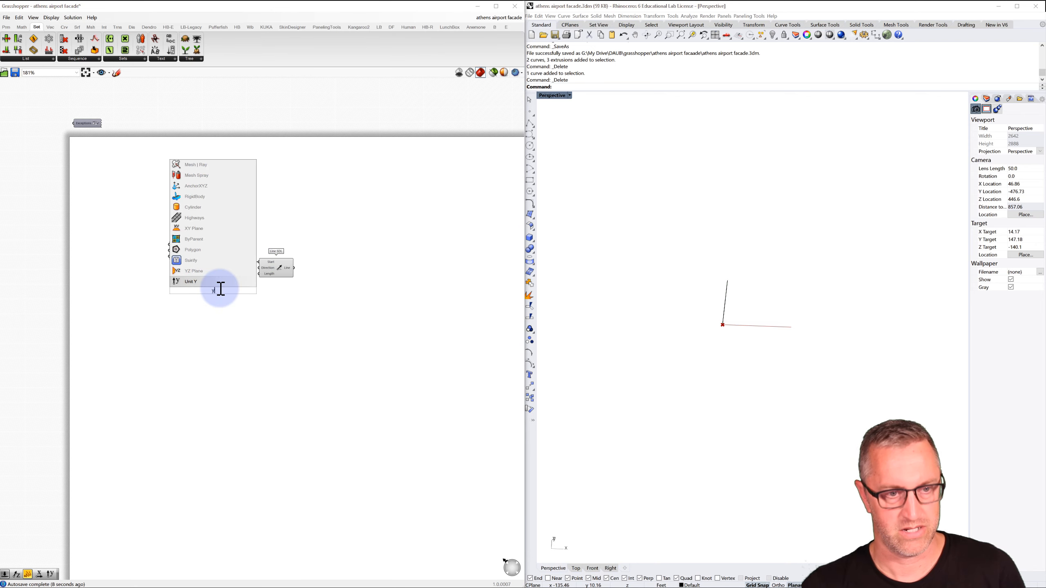
left_click(188, 283)
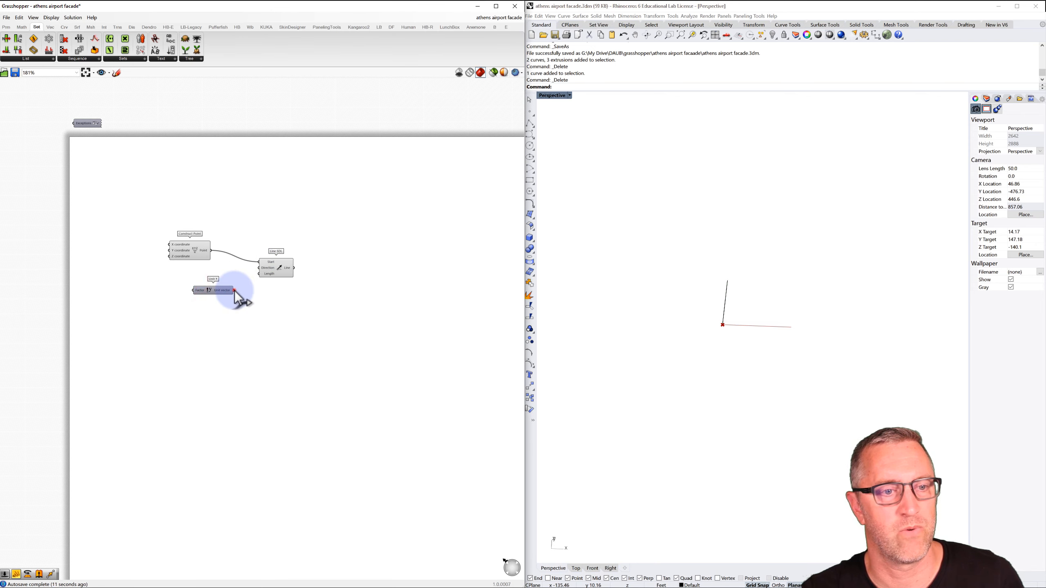
left_click_drag(234, 290, 284, 271)
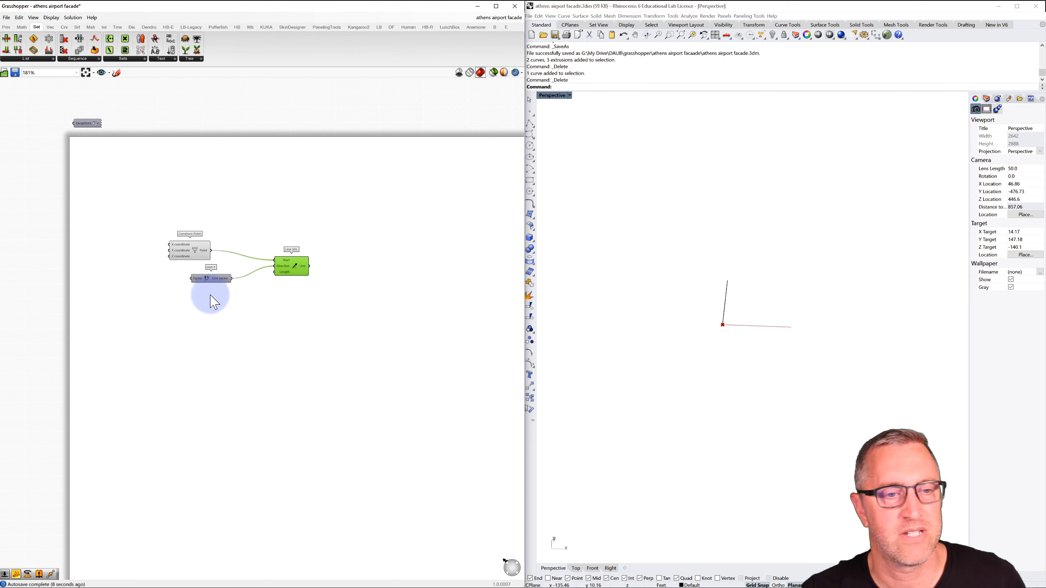
Step: Add a number slider ranging from 2 to 10.00 below Unit Y and name it "facade depth"
left_click(152, 307)
double_click(152, 307)
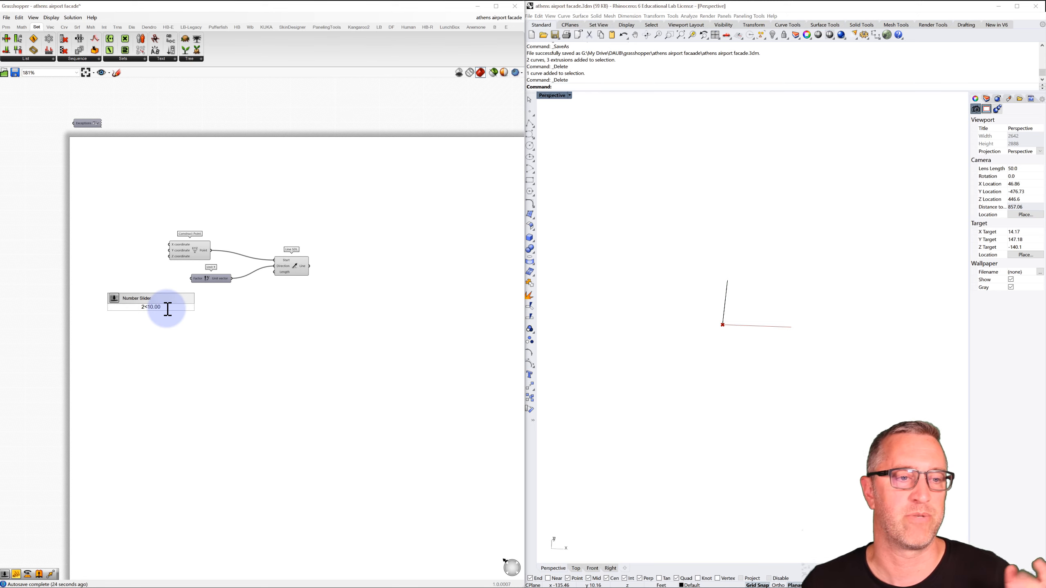
key("Return")
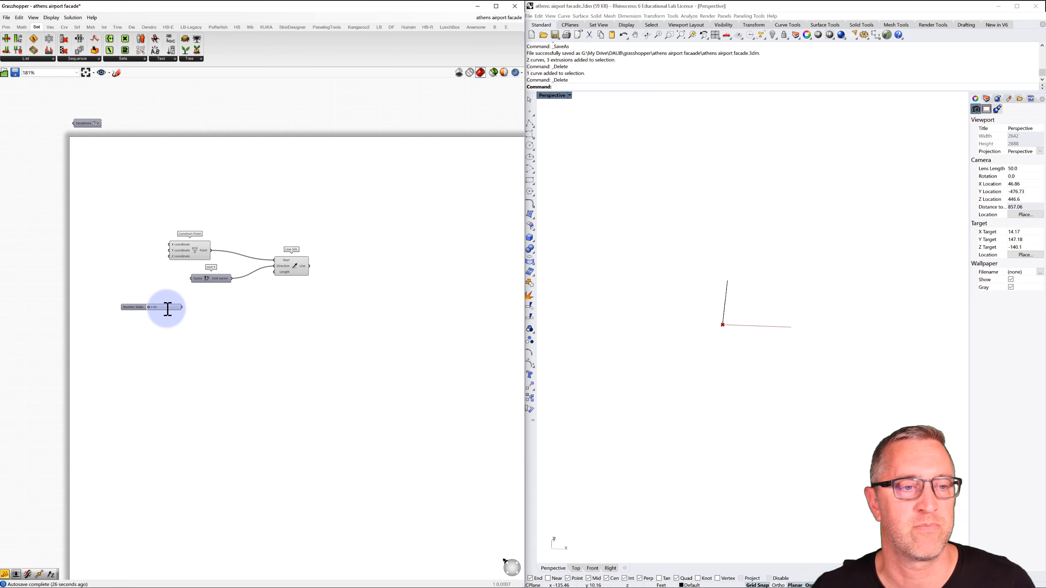
double_click(132, 306)
left_click_drag(151, 244, 107, 243)
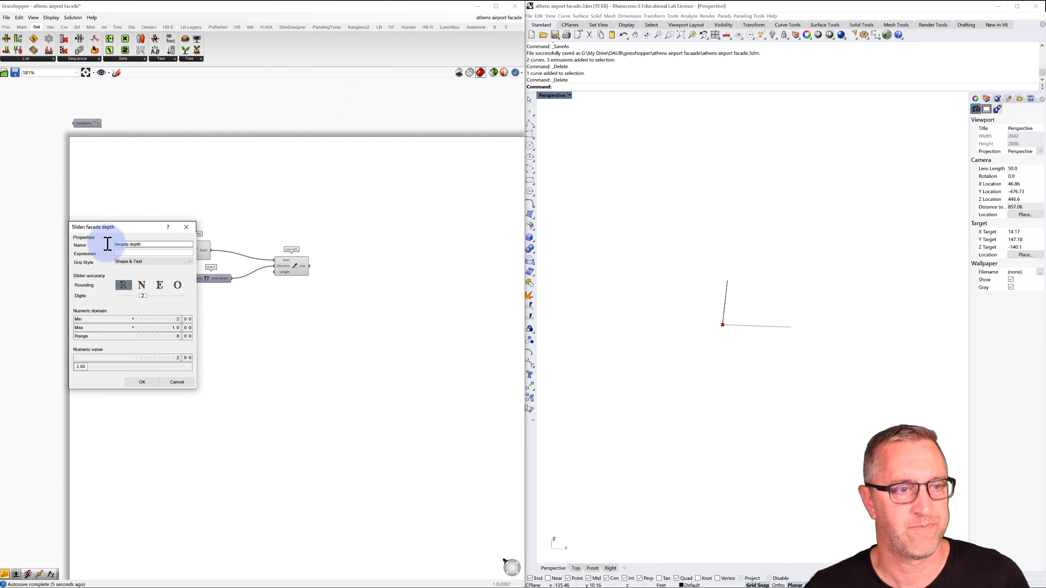
left_click(143, 382)
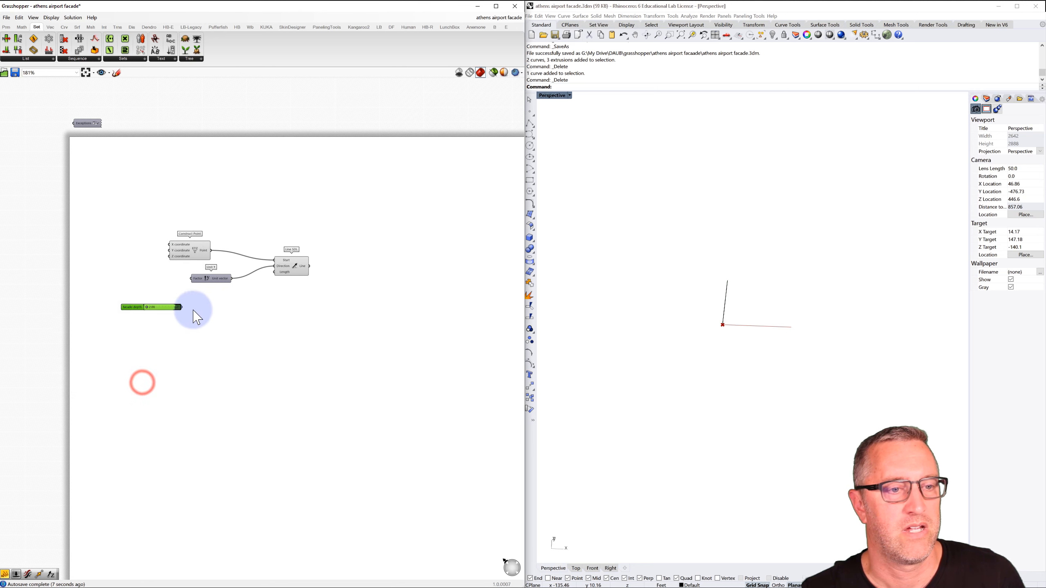
Step: Connect the facade depth slider to the Line SDL Length input and raise its value to about 6.97
left_click_drag(183, 308, 275, 273)
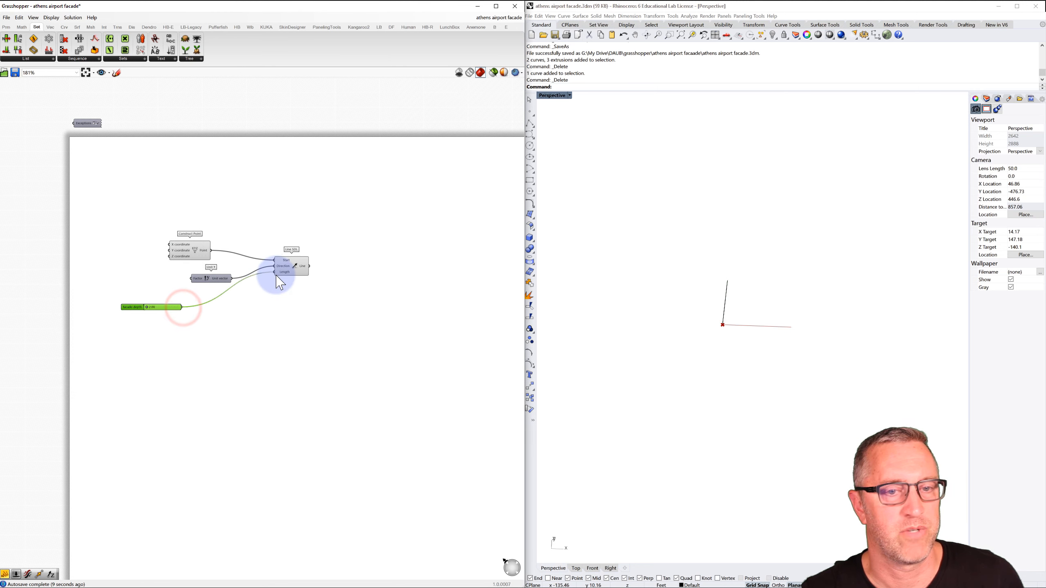
right_click_drag(623, 303, 663, 319)
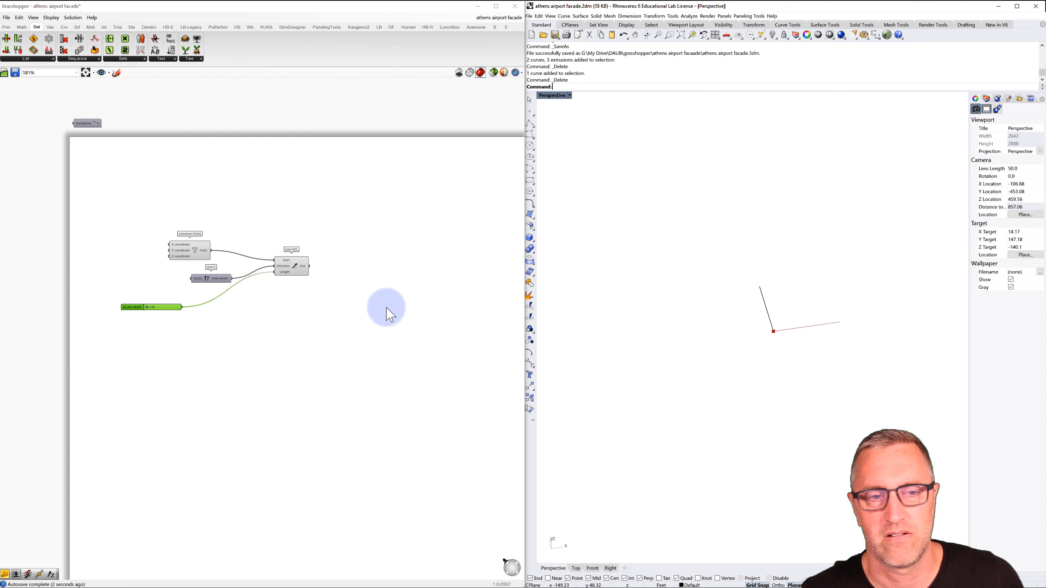
left_click(292, 265)
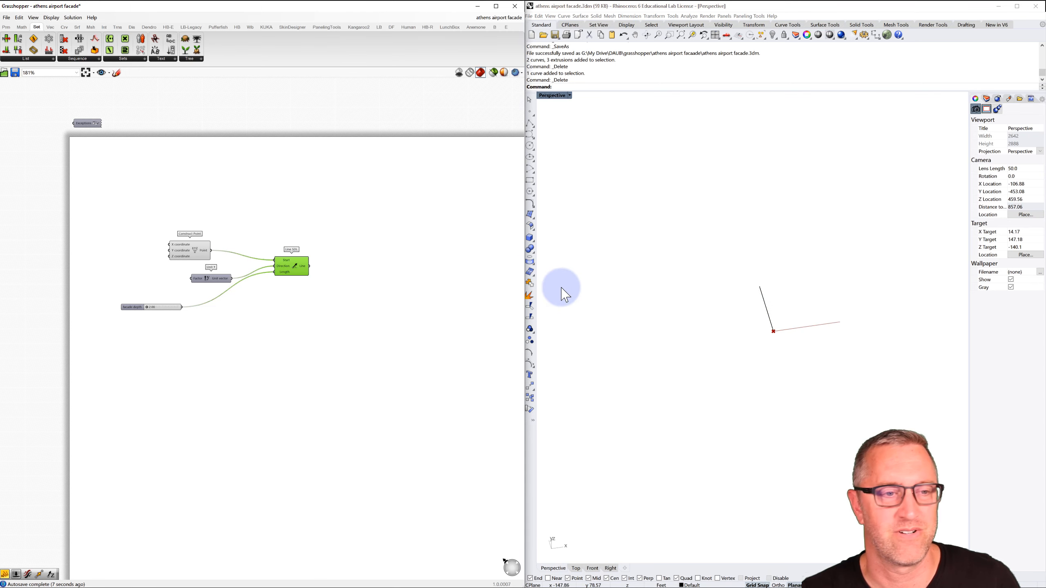
mouse_move(147, 308)
left_mouse_down()
mouse_move(178, 309)
mouse_move(140, 308)
mouse_move(167, 308)
left_mouse_up()
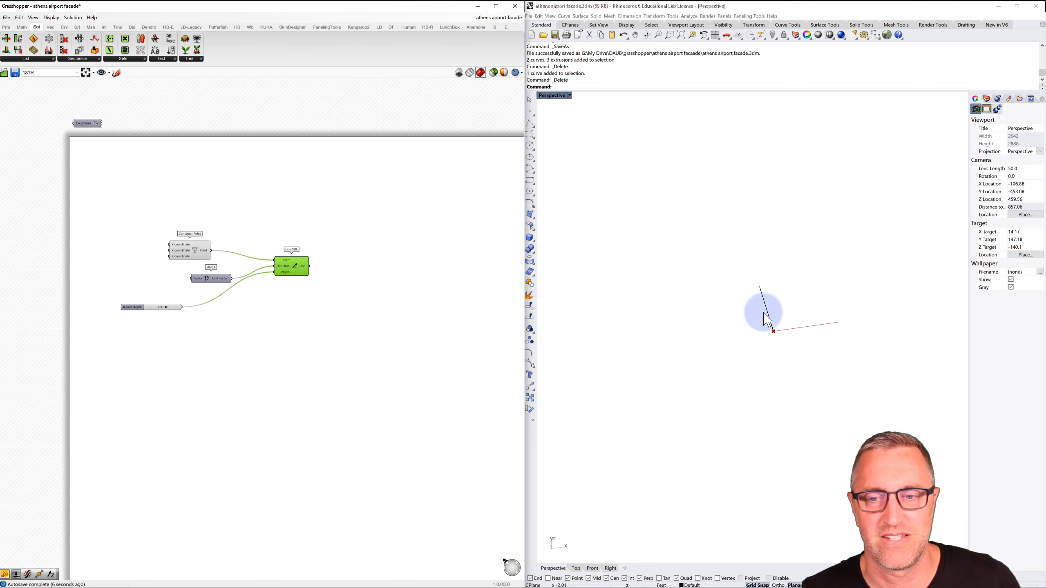
right_click_drag(733, 322, 642, 307, "shift")
scroll(661, 299, "down", 5)
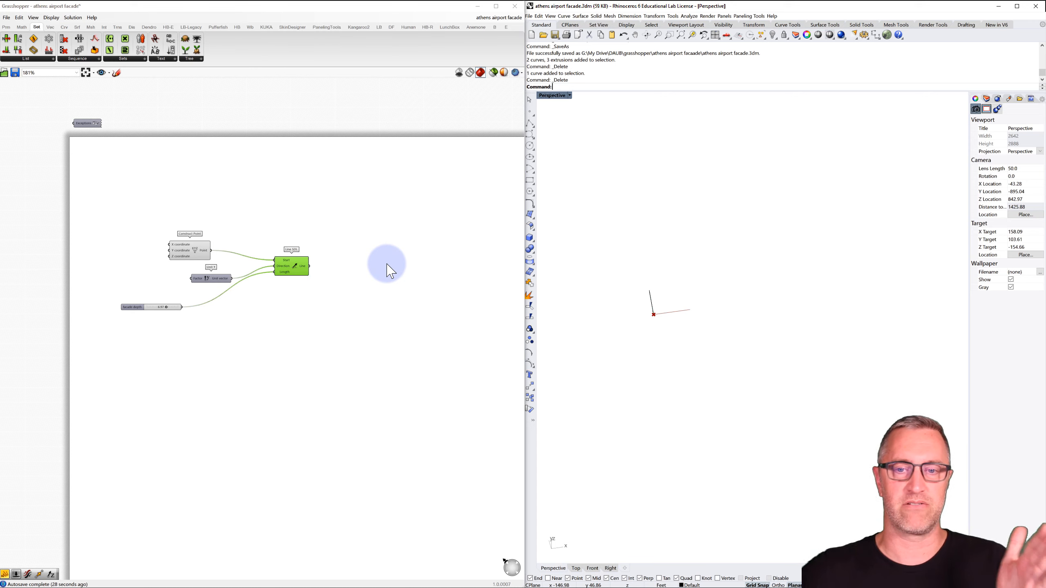
Step: Add an integer number slider ranging from 100 to 200 and align it directly below the facade depth slider
double_click(129, 325)
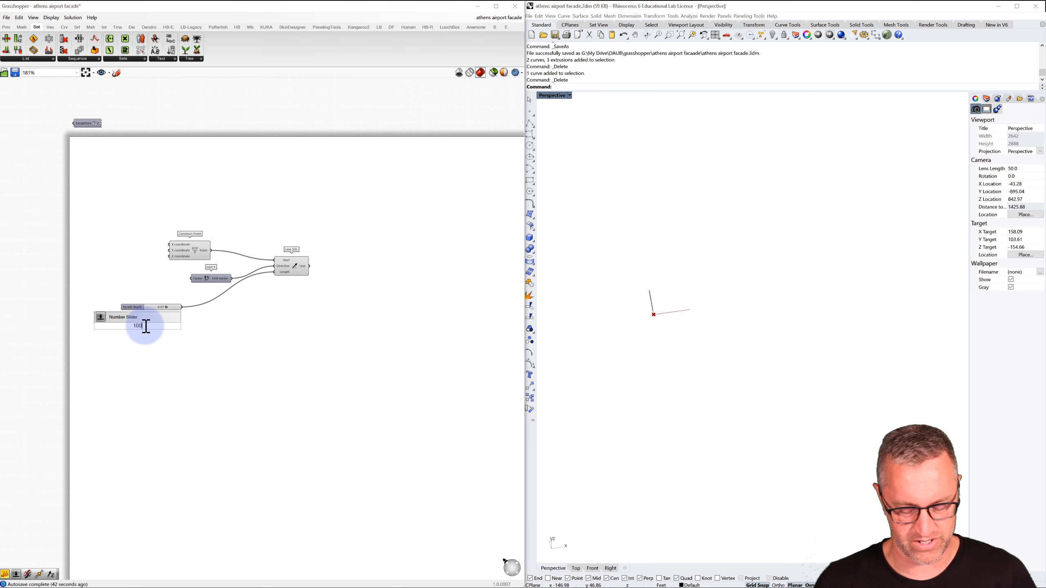
key("Return")
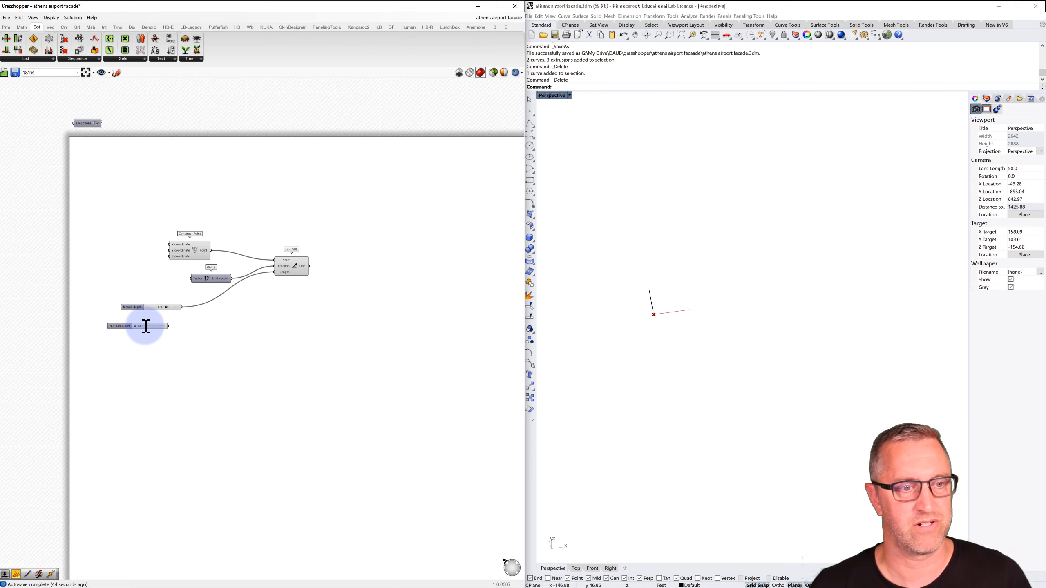
left_click_drag(129, 329, 137, 328)
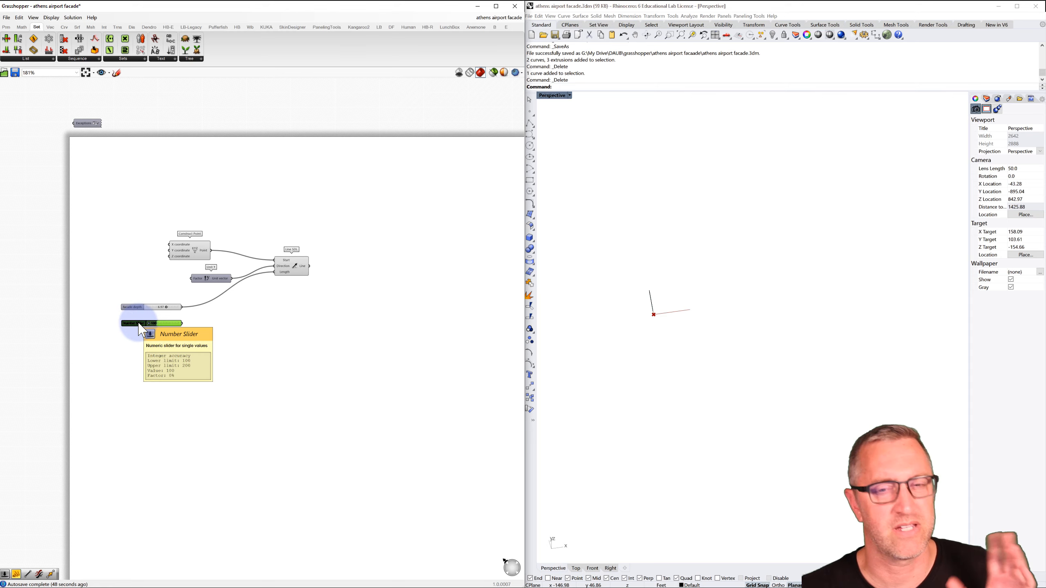
Step: Add a Move component beside Line SDL and connect the Line output to its Geometry input
double_click(356, 271)
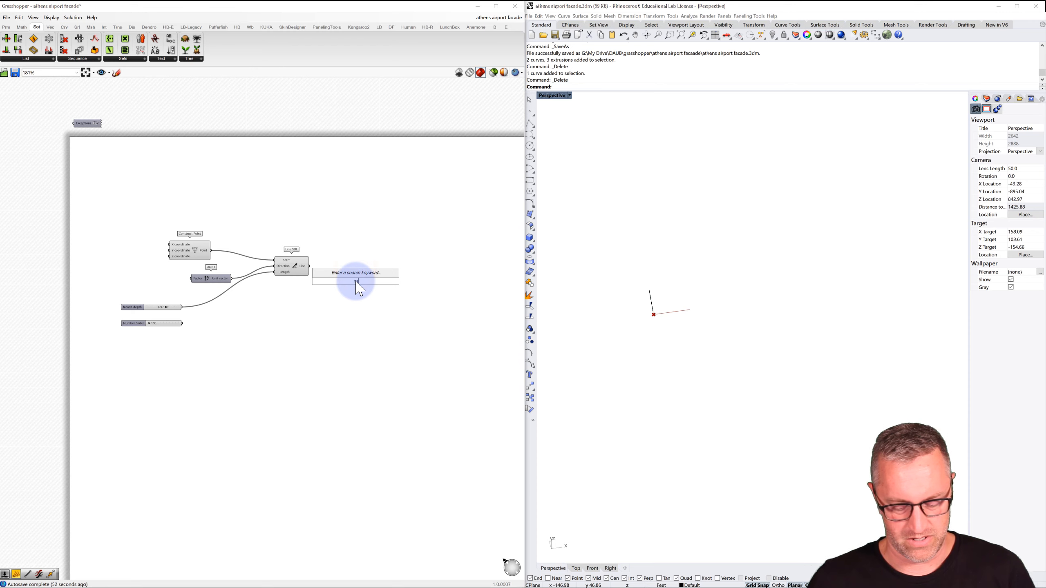
type("ove")
key("Return")
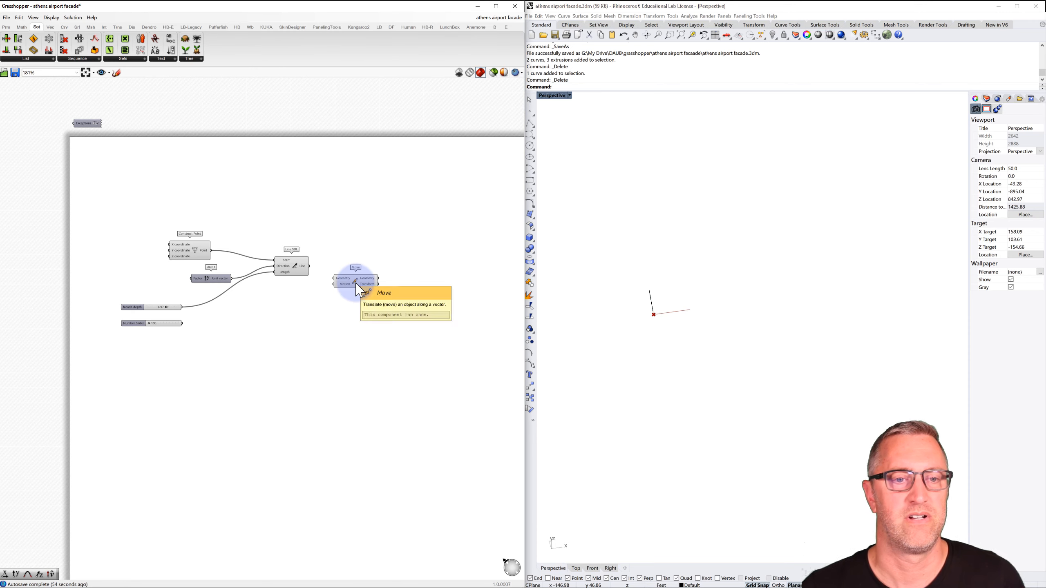
left_click_drag(310, 266, 368, 289)
left_click(350, 281)
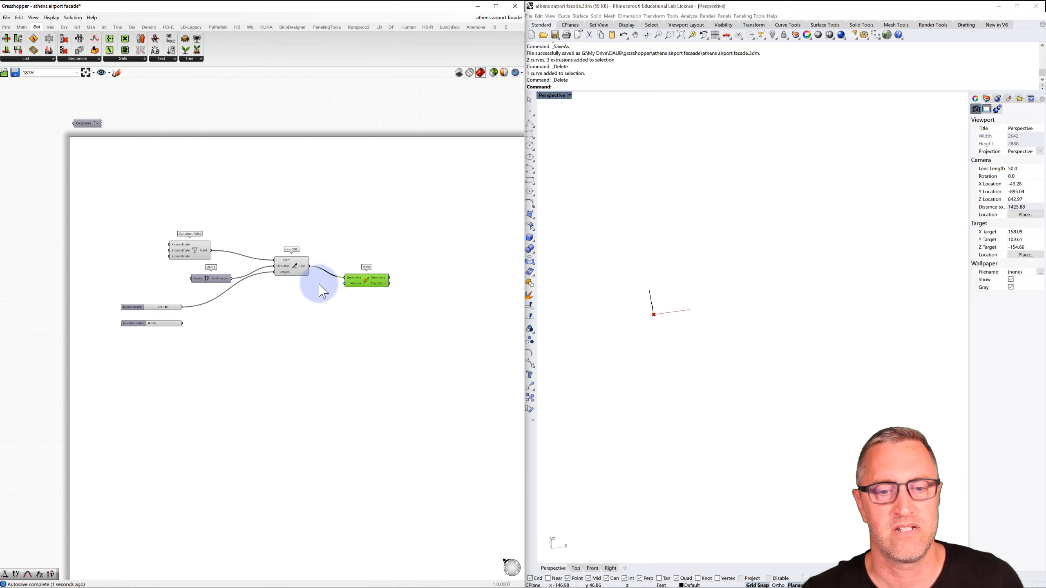
Step: Add a Unit X component driven by the 100 to 200 slider and connect its vector to the Move component's Motion input
double_click(306, 294)
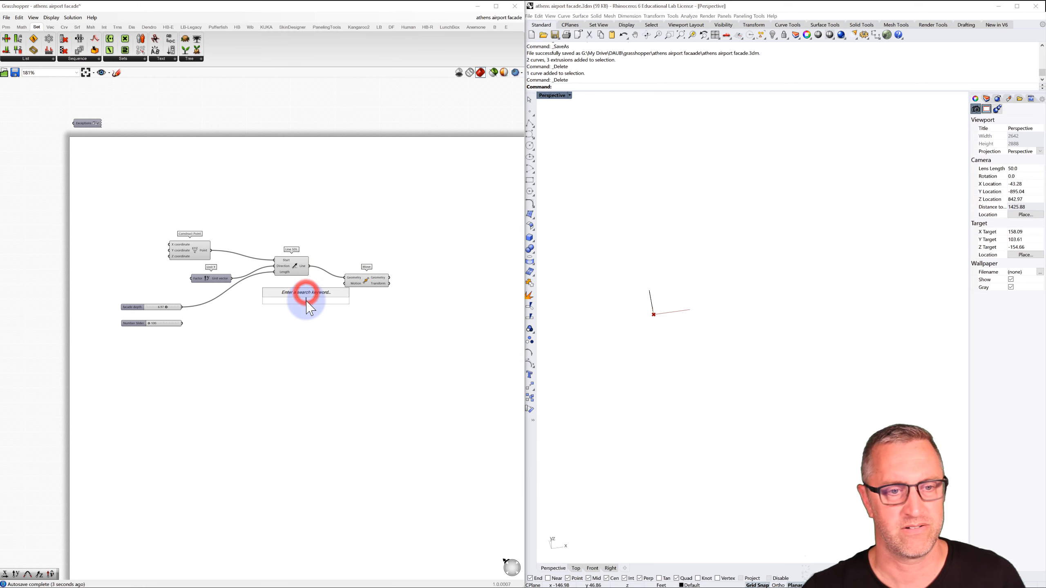
type("x")
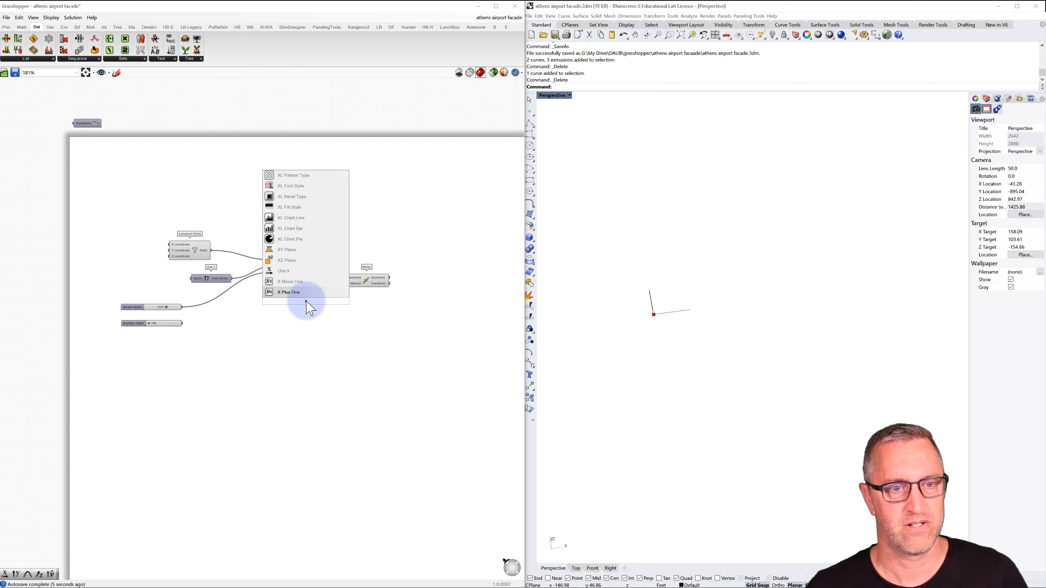
left_click(286, 270)
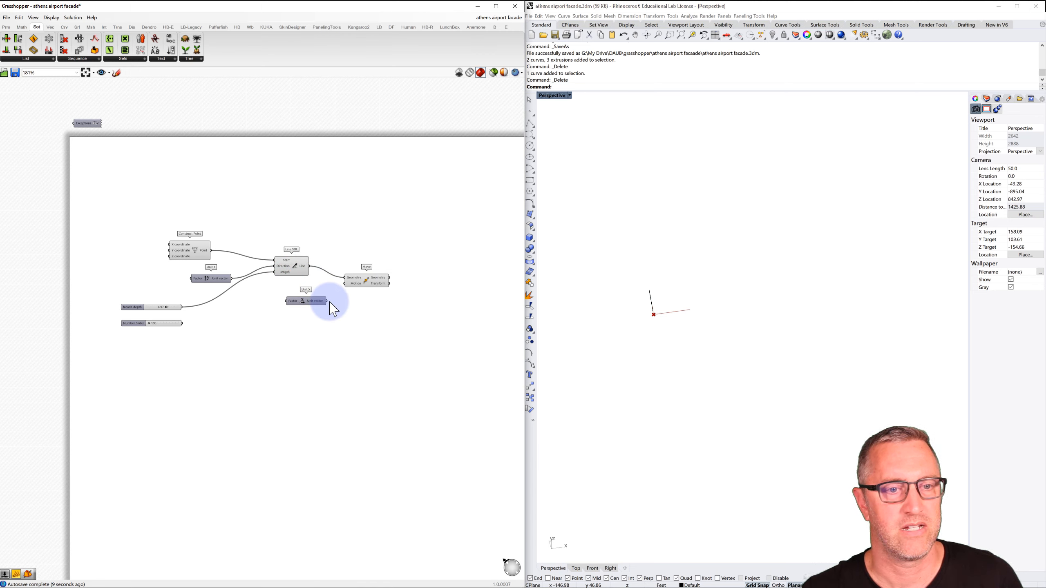
left_click_drag(327, 301, 344, 283)
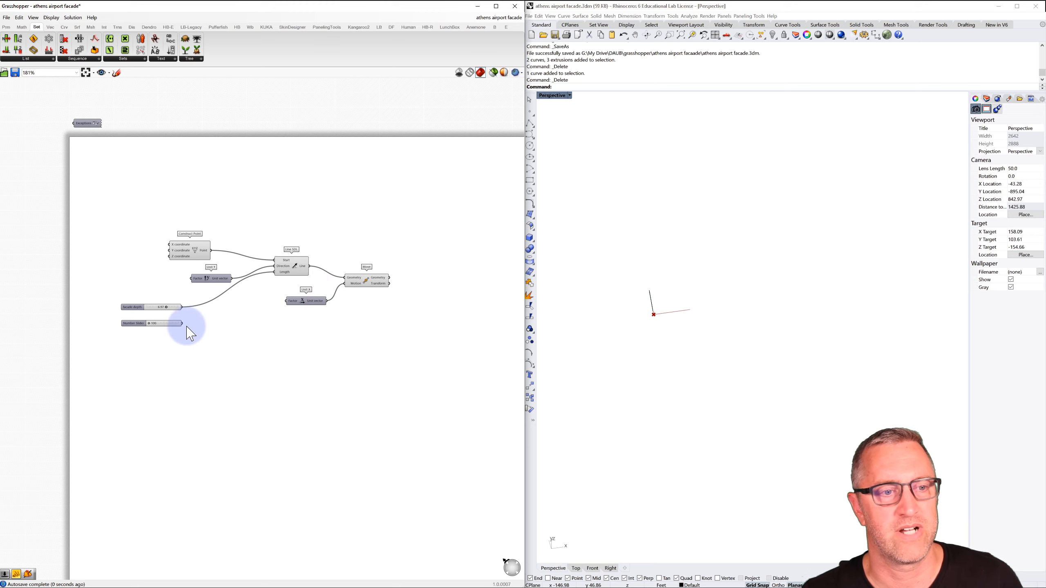
left_click_drag(182, 325, 286, 302)
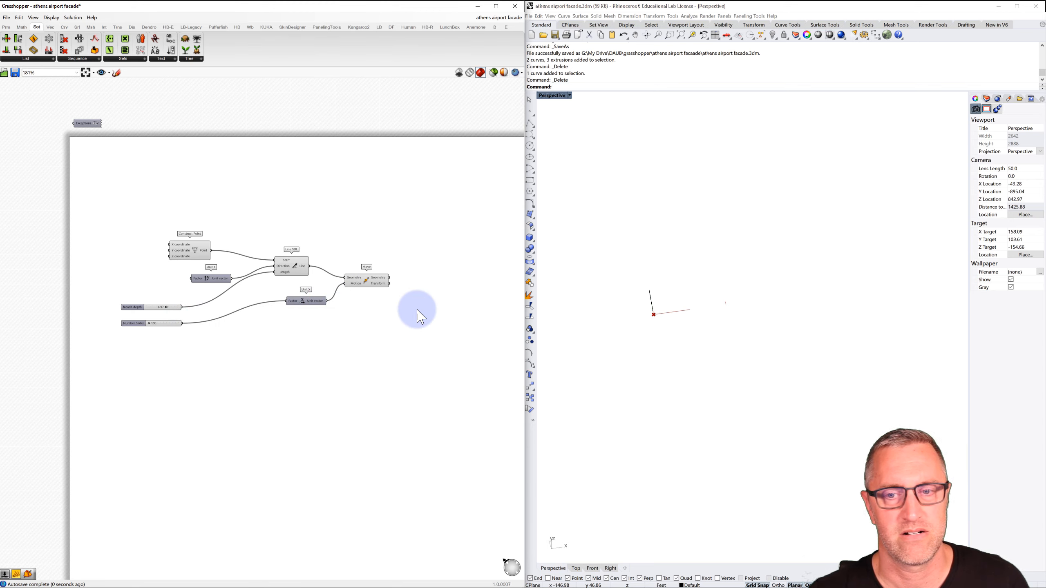
Step: Raise the slider driving Unit X to 166 and name it "facade length"
right_click_drag(640, 313, 687, 336)
scroll(685, 336, "up", 5)
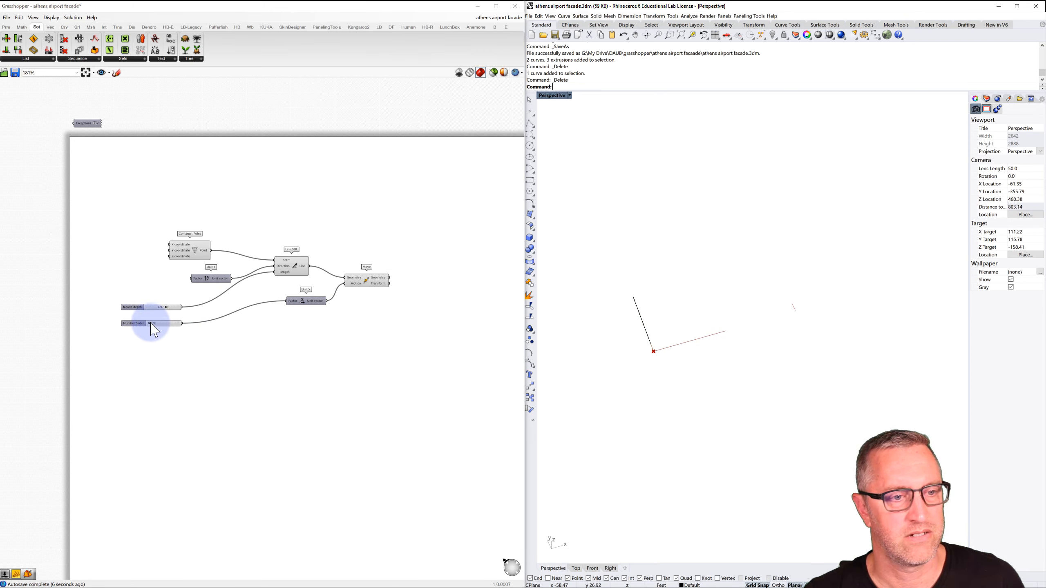
left_click_drag(153, 329, 172, 328)
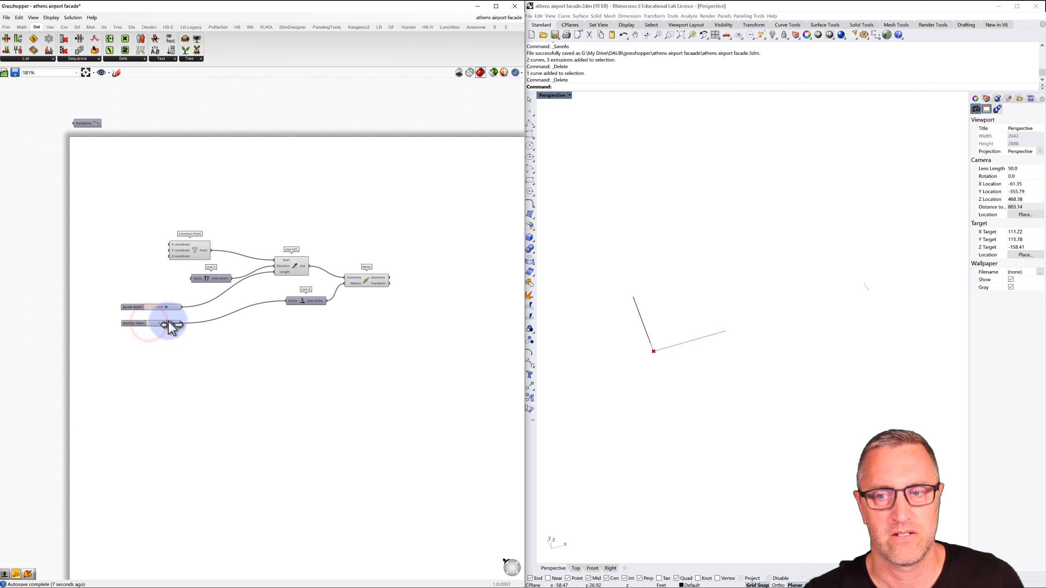
double_click(139, 325)
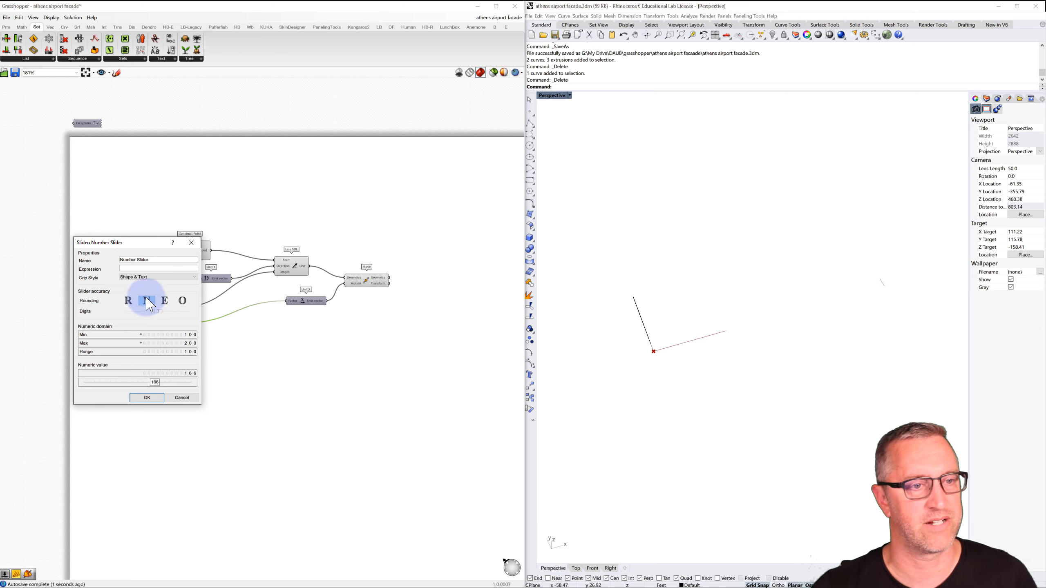
left_click_drag(155, 260, 110, 261)
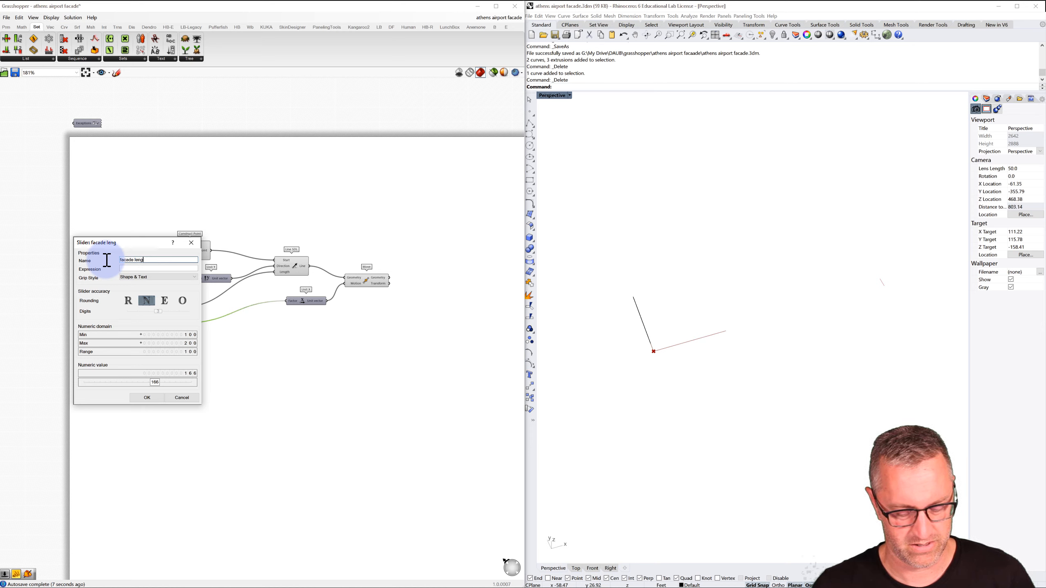
left_click(147, 398)
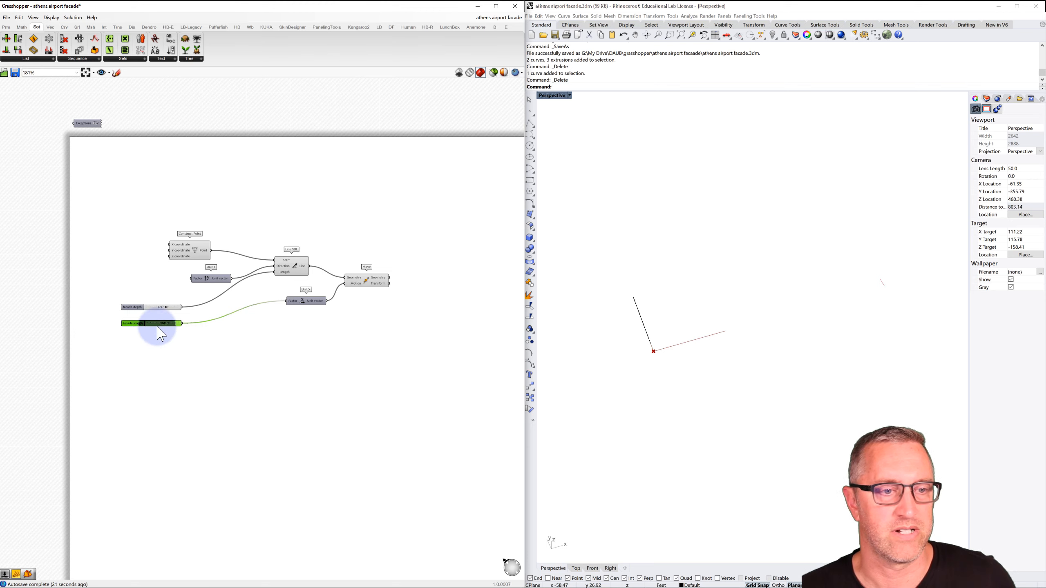
Step: Move both sliders farther away from the components, and set facade depth to 10.00 and facade length to 167
left_click_drag(167, 289, 115, 341)
left_click(112, 268)
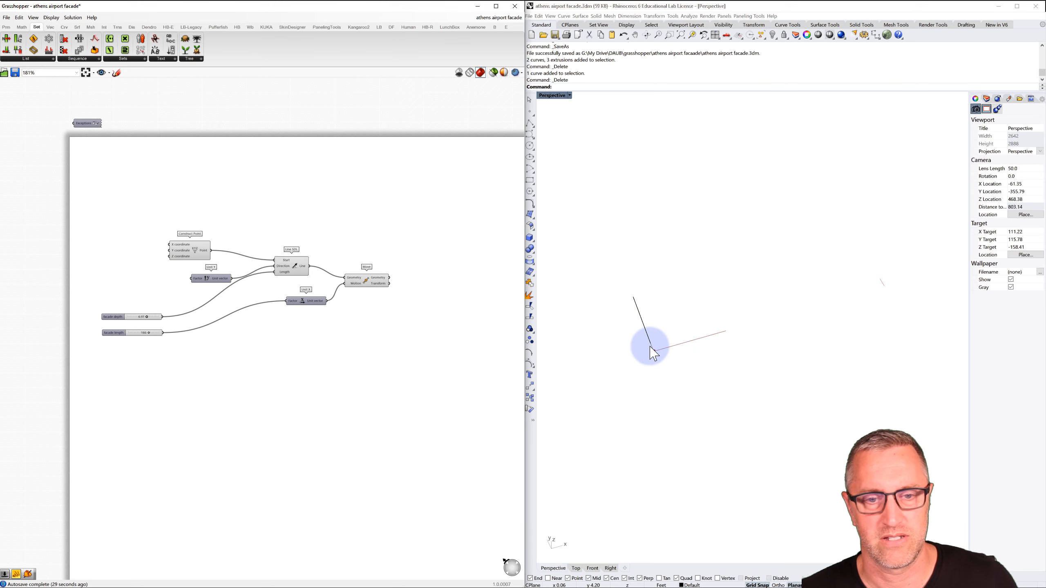
scroll(128, 327, "up", 3)
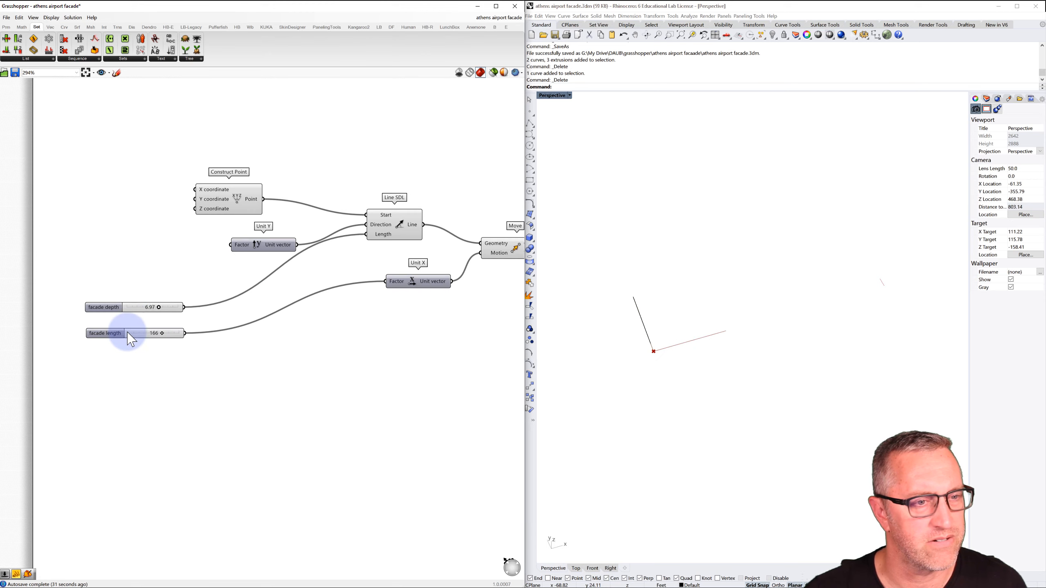
left_click_drag(159, 308, 204, 311)
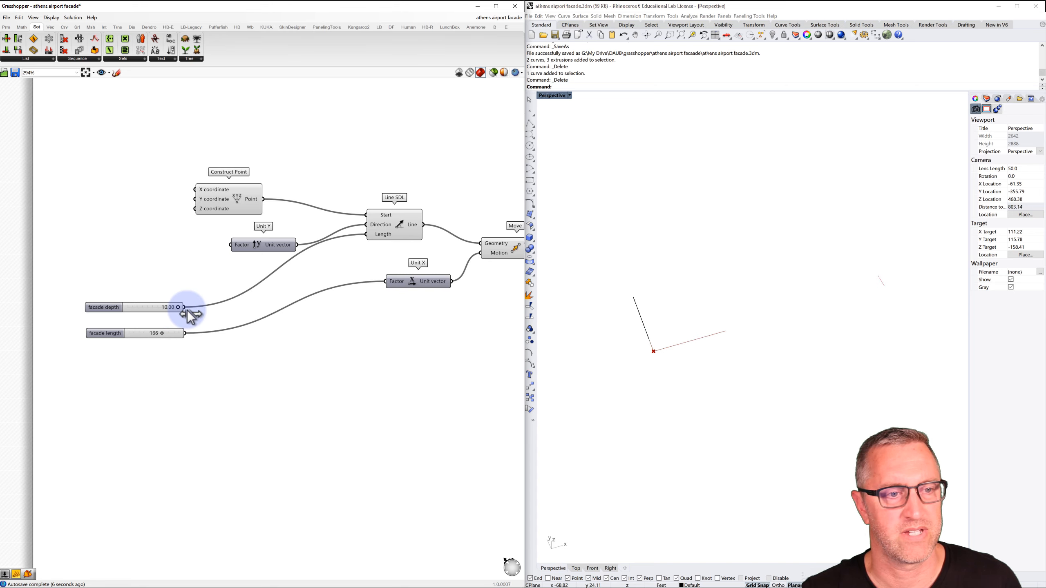
left_click_drag(164, 334, 165, 332)
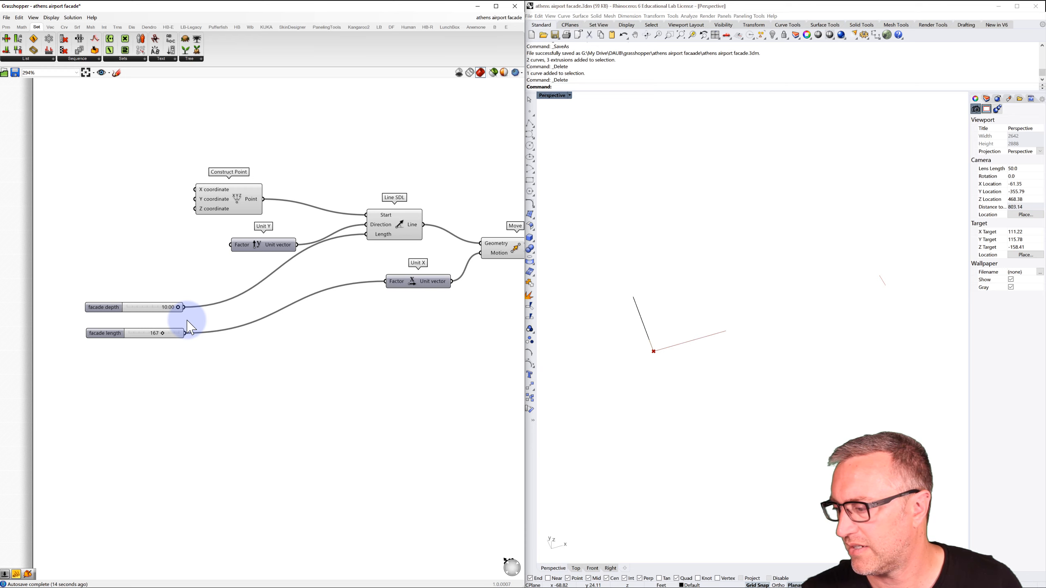
scroll(327, 315, "down", 3)
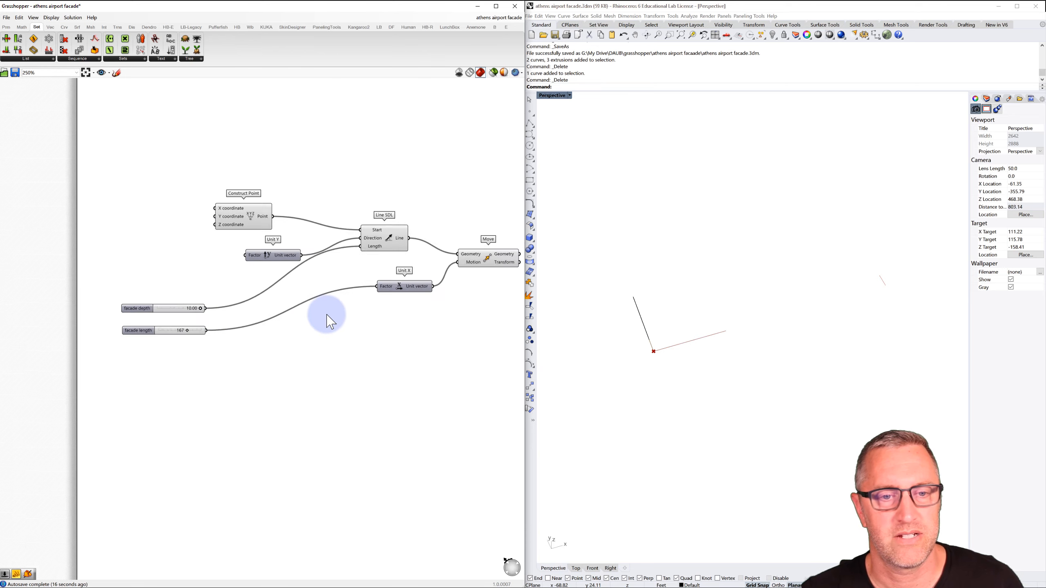
right_click_drag(326, 314, 237, 303)
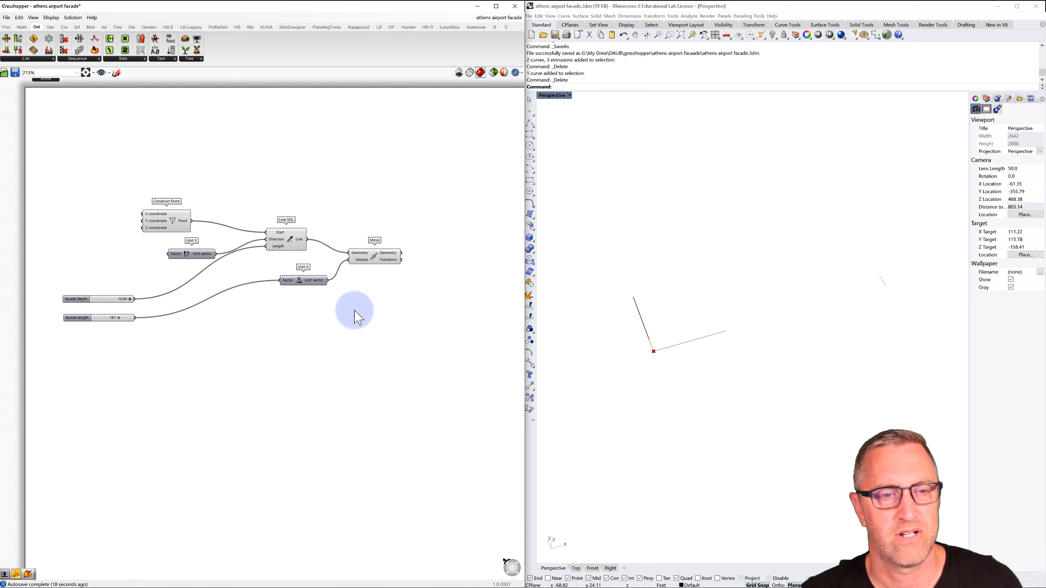
Step: Add an Extrude component below Unit X and connect Line SDL's Line output to its Base input
double_click(277, 320)
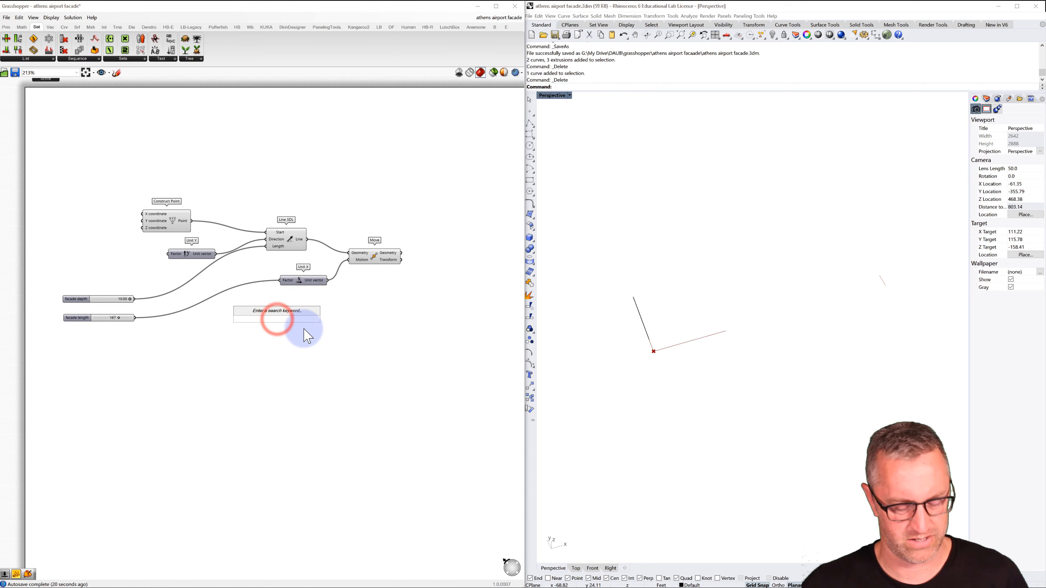
type("extrus")
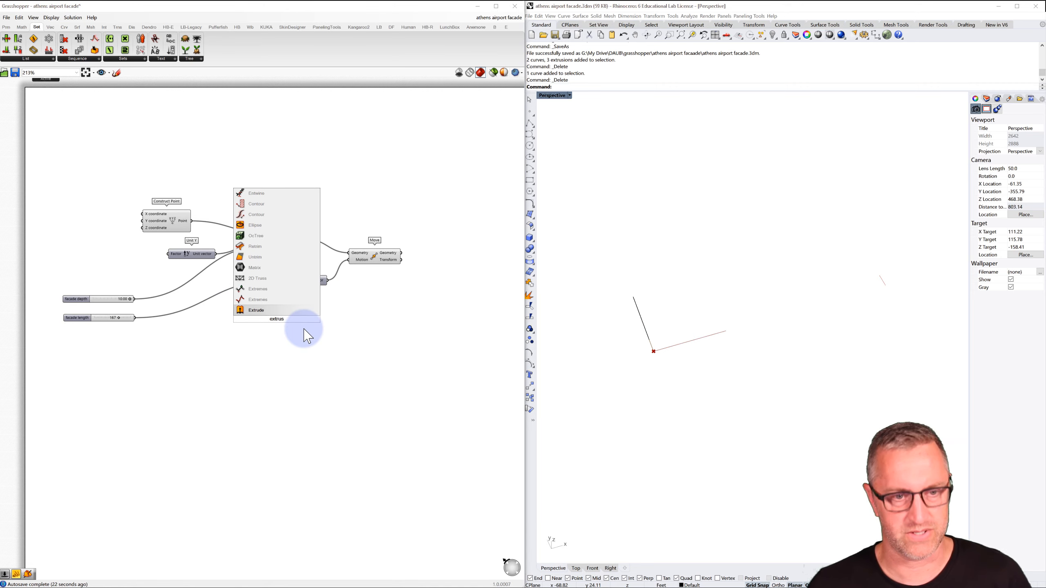
left_click(257, 311)
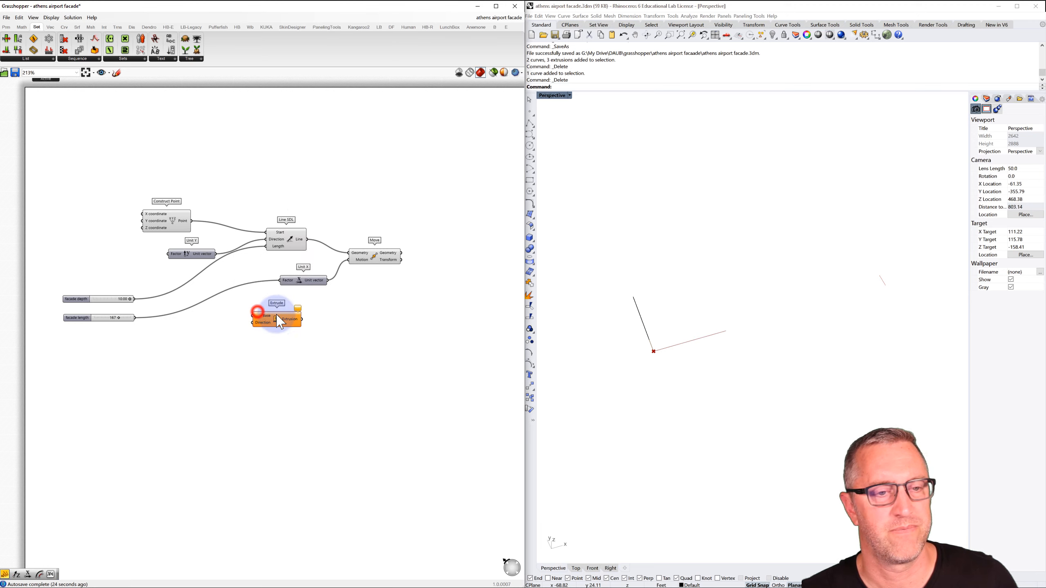
left_click_drag(296, 325, 364, 331)
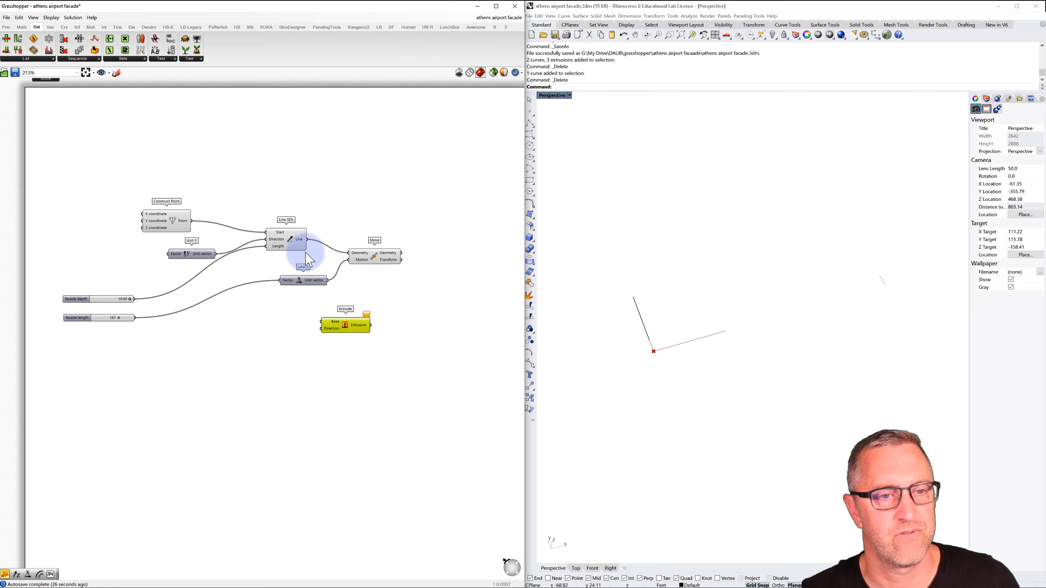
left_click_drag(307, 241, 323, 321)
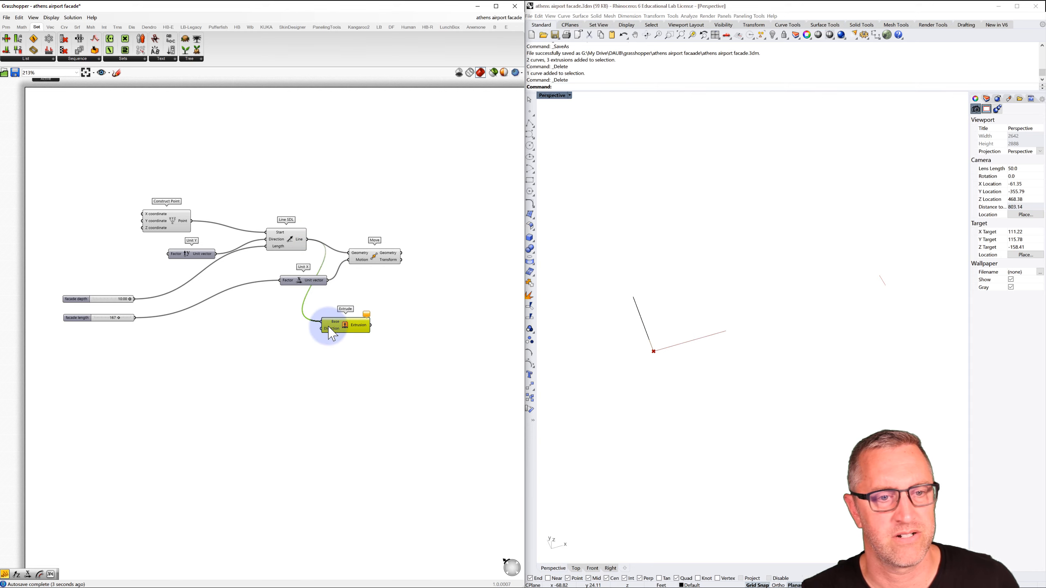
Step: Move Extrude below the Move component and connect Unit X's vector output to its Direction input
left_click(328, 327)
left_click_drag(328, 327, 372, 310)
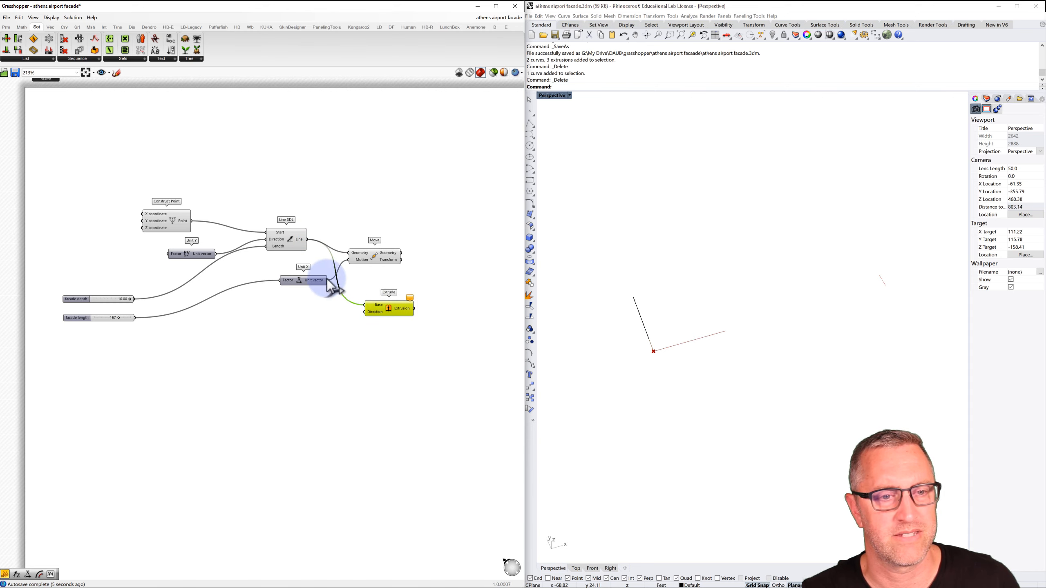
left_click_drag(327, 279, 363, 313)
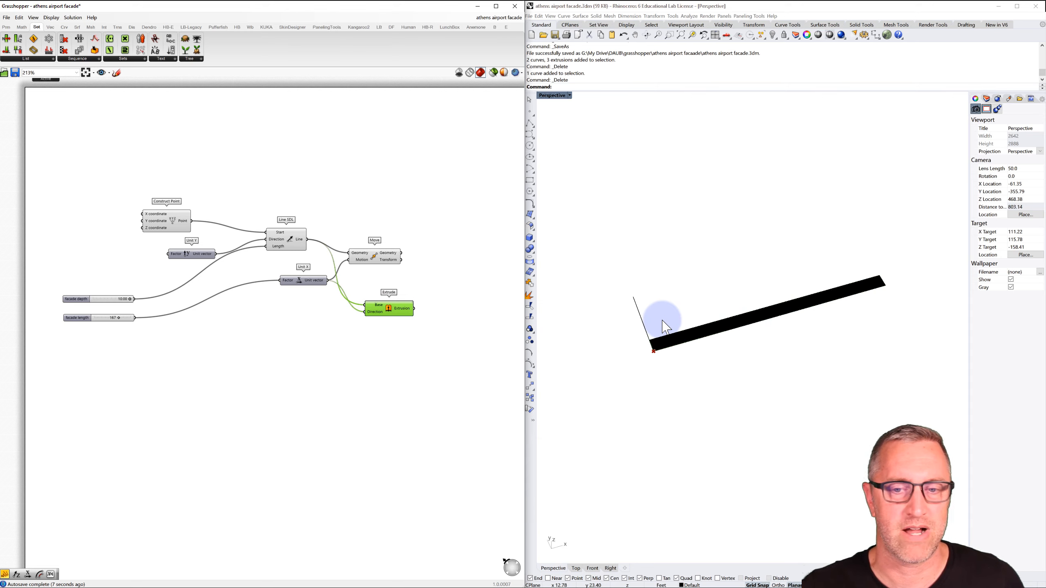
mouse_move(665, 328)
right_mouse_down()
mouse_move(670, 357)
mouse_move(666, 343)
mouse_move(668, 352)
mouse_move(686, 333)
mouse_move(675, 334)
right_mouse_up()
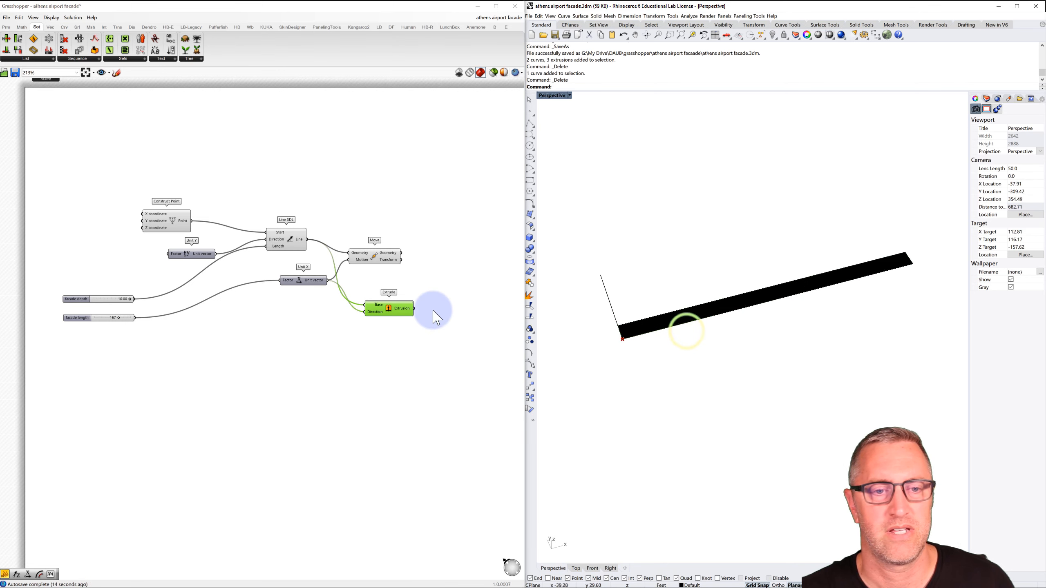
Step: Arrange Line SDL, Move and Extrude in one vertical column, with Unit X shifted back to leave a gap before them
left_click_drag(373, 254, 391, 256)
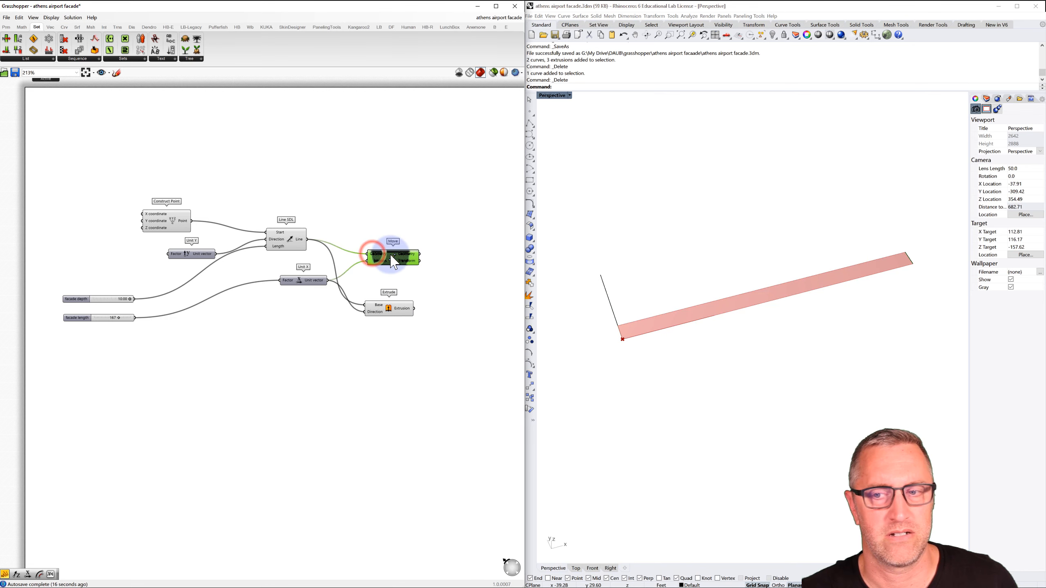
left_click_drag(304, 255, 388, 213)
left_click_drag(390, 264, 376, 266)
left_click_drag(382, 306, 369, 310)
left_click_drag(323, 283, 299, 288)
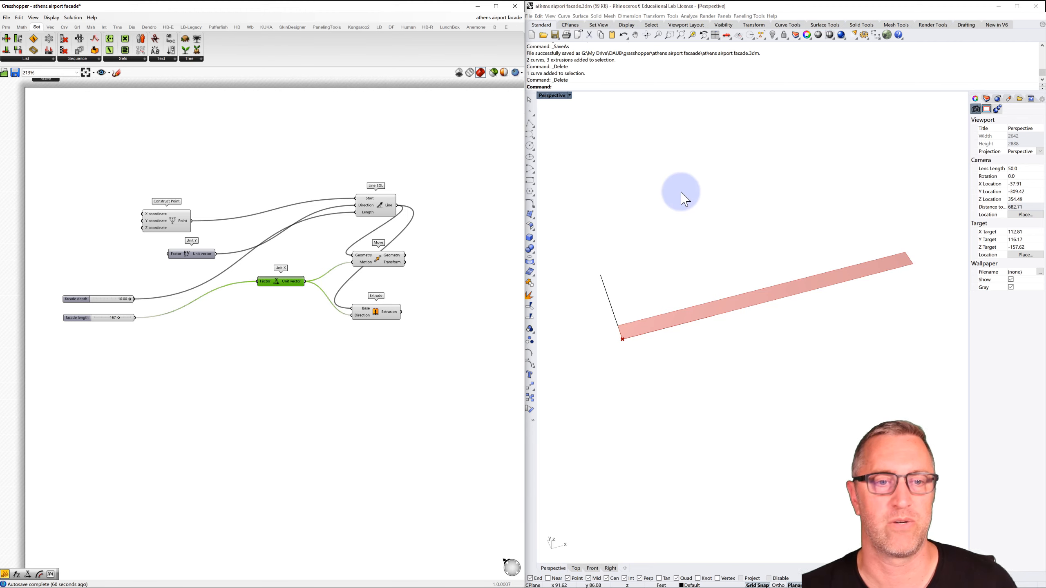
Step: Turn off the preview of the Construct Point component
right_click_drag(429, 237, 355, 246)
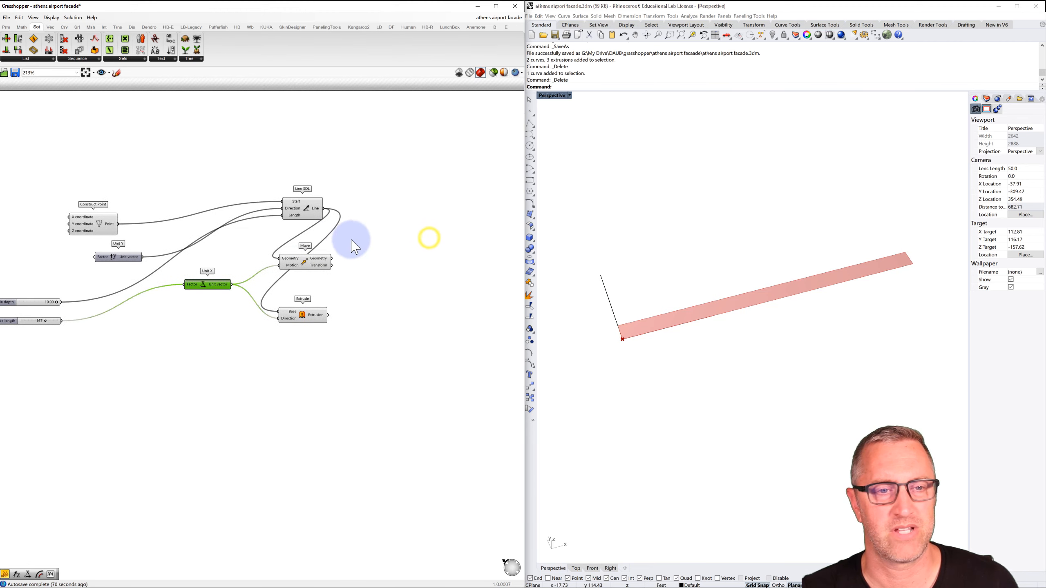
left_click(303, 206)
left_click(309, 267)
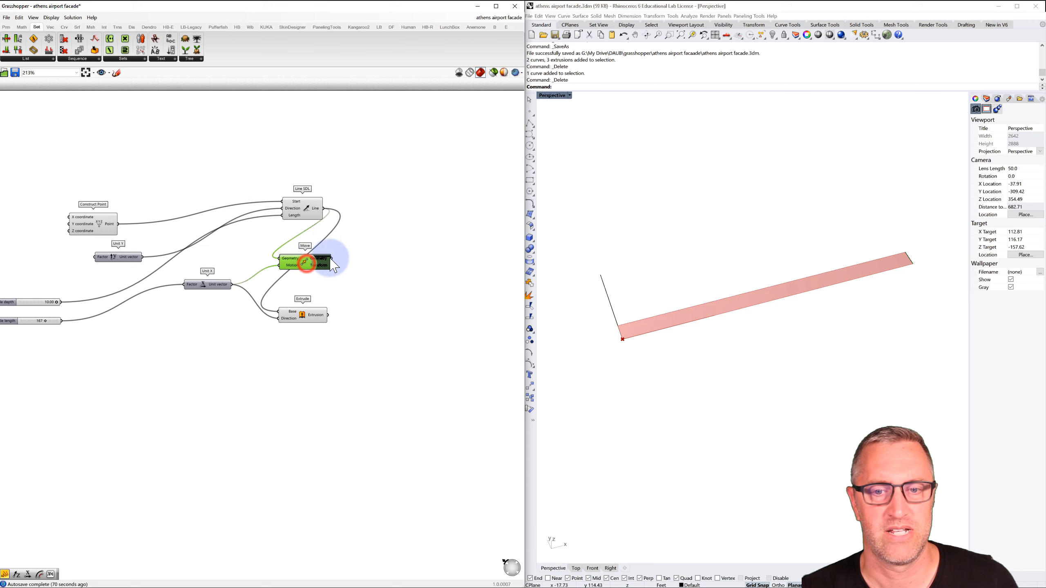
left_click(94, 229)
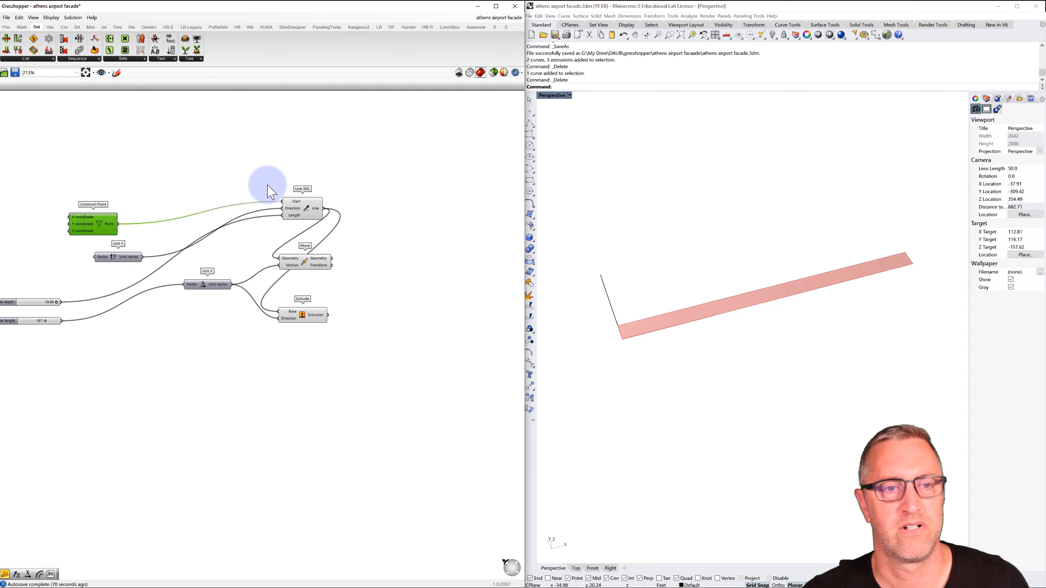
left_click(395, 166)
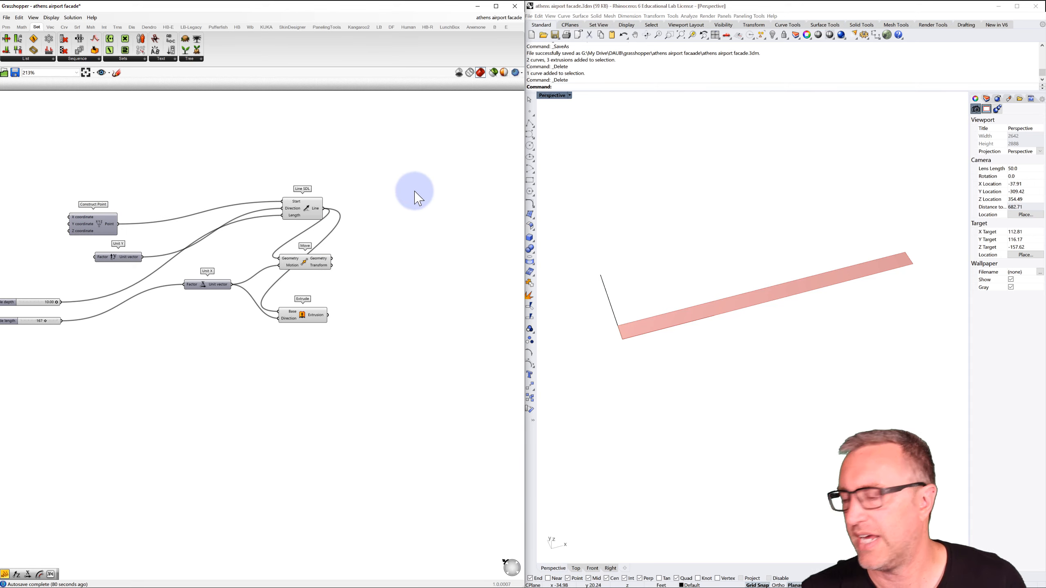
Step: Add two Point On Curve components, one fed by Line SDL's Line output and the other by Move's Geometry output
double_click(385, 207)
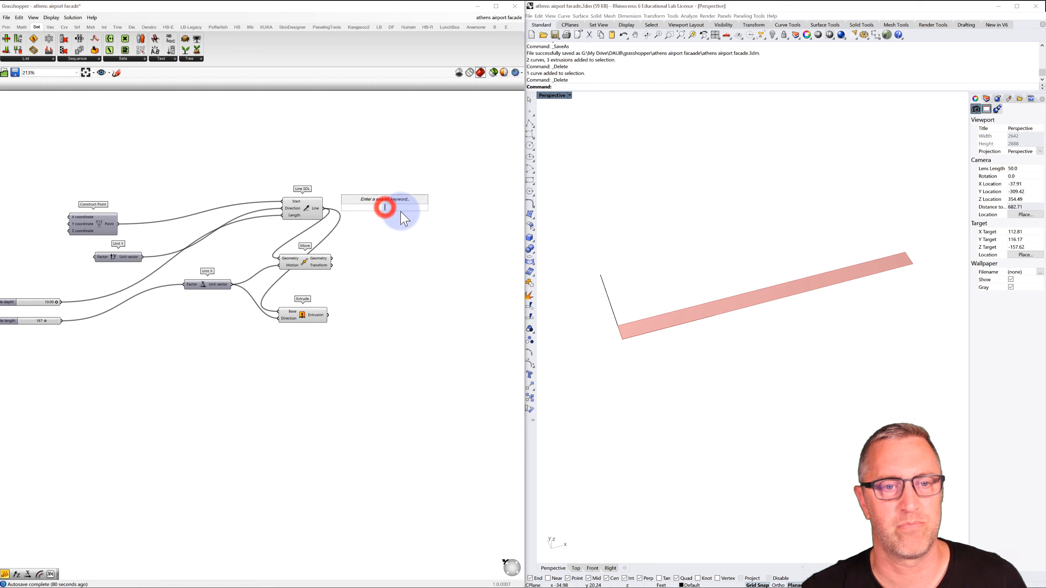
type("point on")
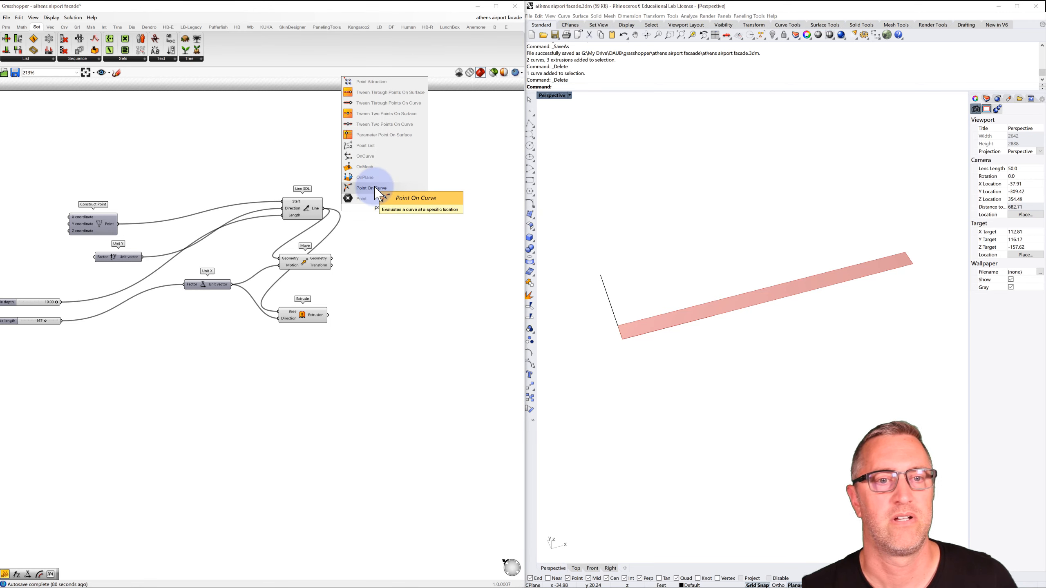
left_click(375, 194)
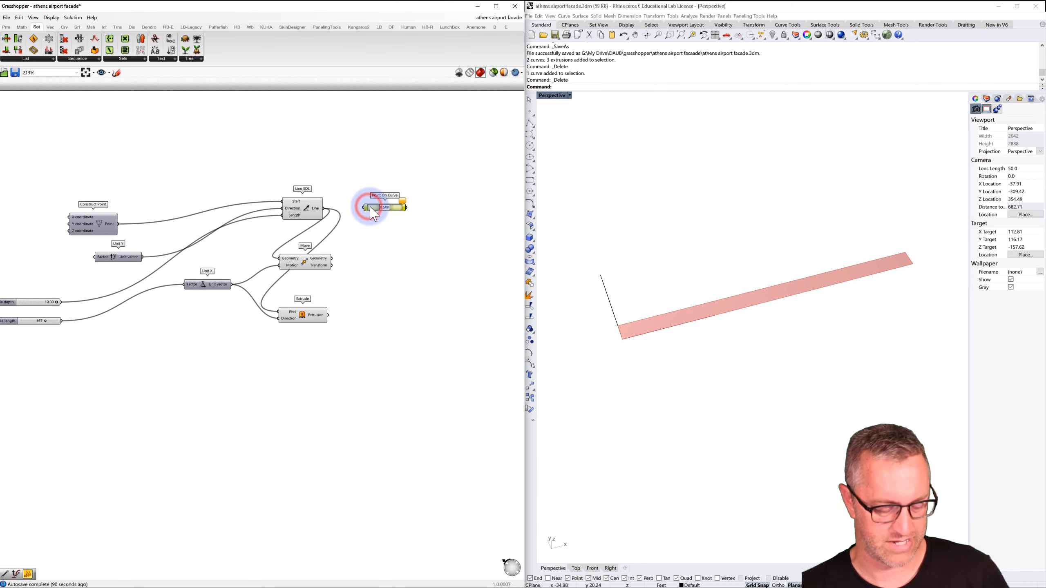
left_click_drag(377, 210, 371, 281, "alt")
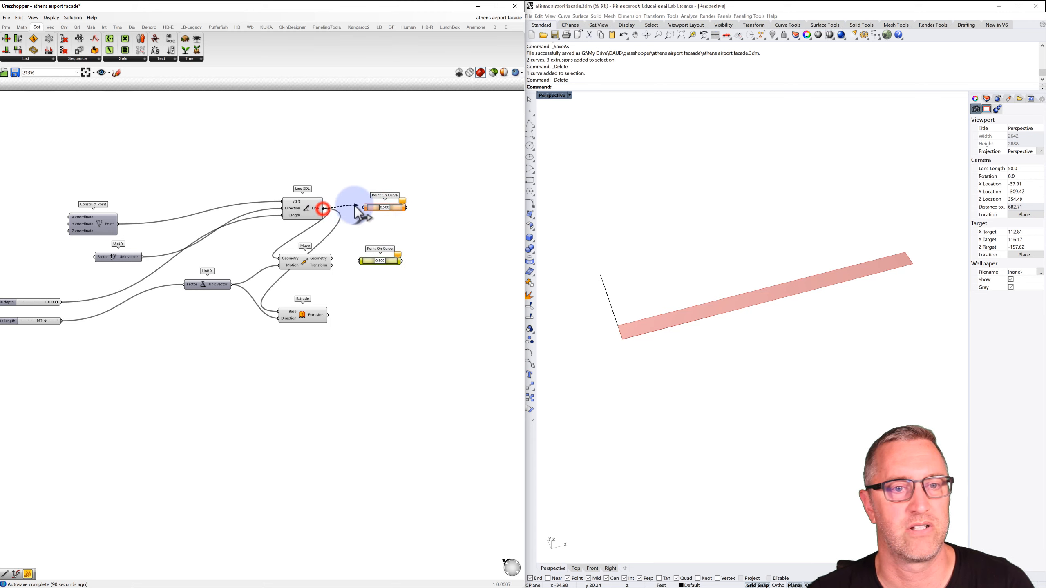
left_click_drag(354, 206, 364, 207)
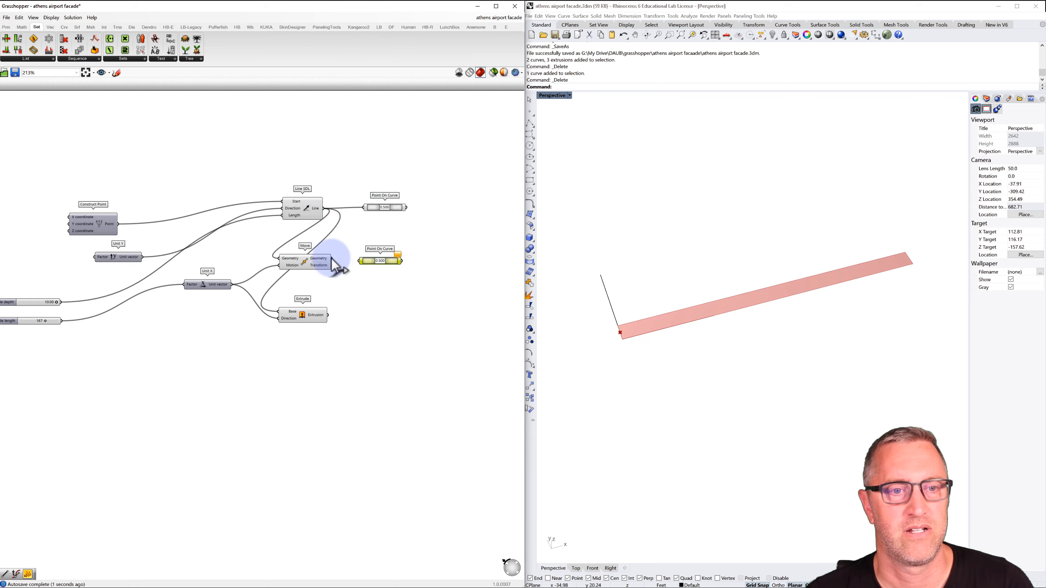
left_click_drag(331, 258, 360, 259)
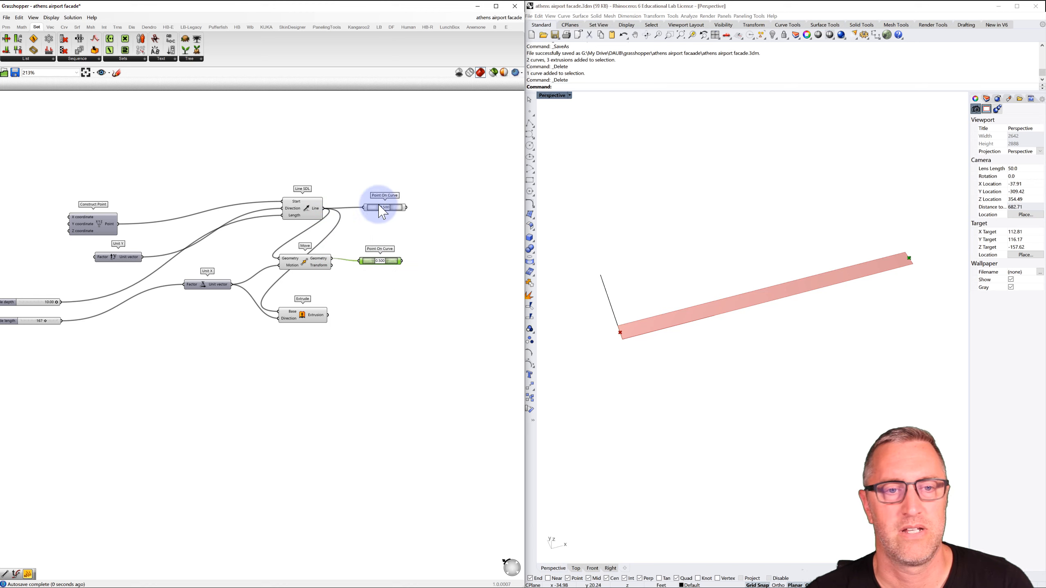
Step: Set the Point On Curve fed by Line SDL to 0.000 and the one fed by Move to 1.000
mouse_move(385, 206)
left_mouse_down()
mouse_move(362, 206)
mouse_move(416, 213)
mouse_move(346, 211)
mouse_move(403, 211)
left_mouse_up()
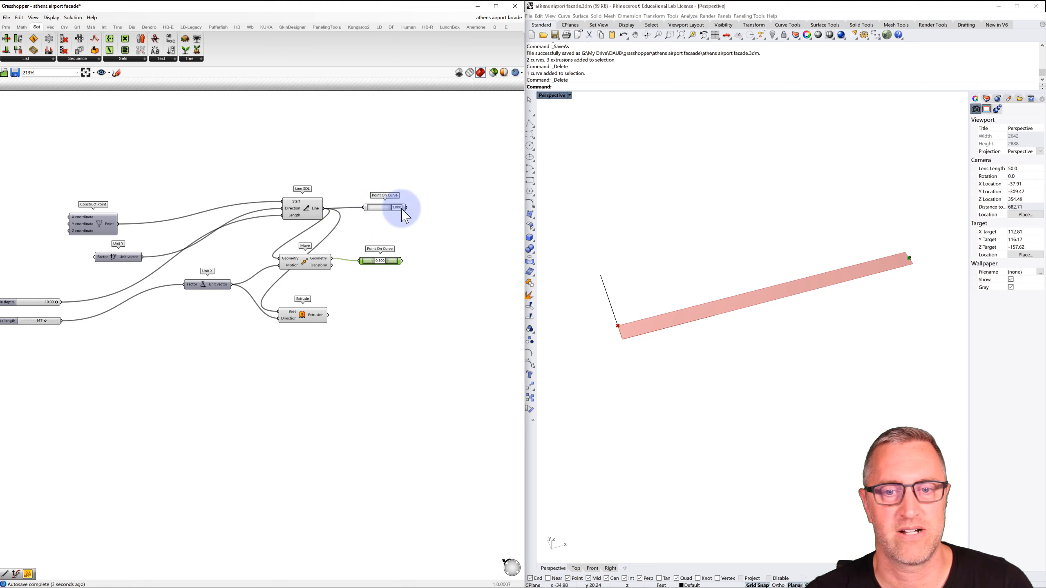
left_click_drag(379, 260, 405, 260)
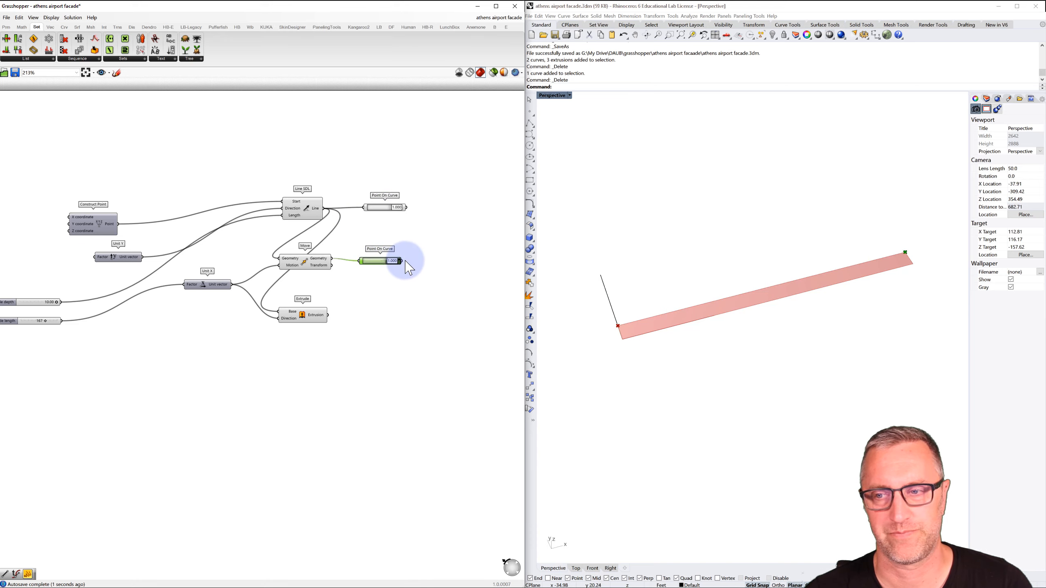
left_click_drag(398, 207, 365, 214)
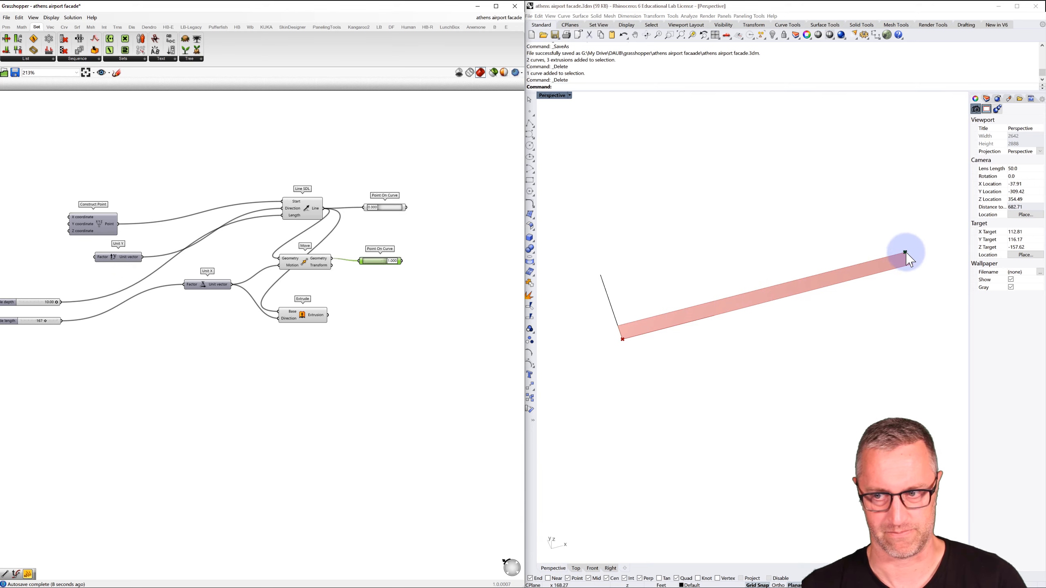
left_click(439, 233)
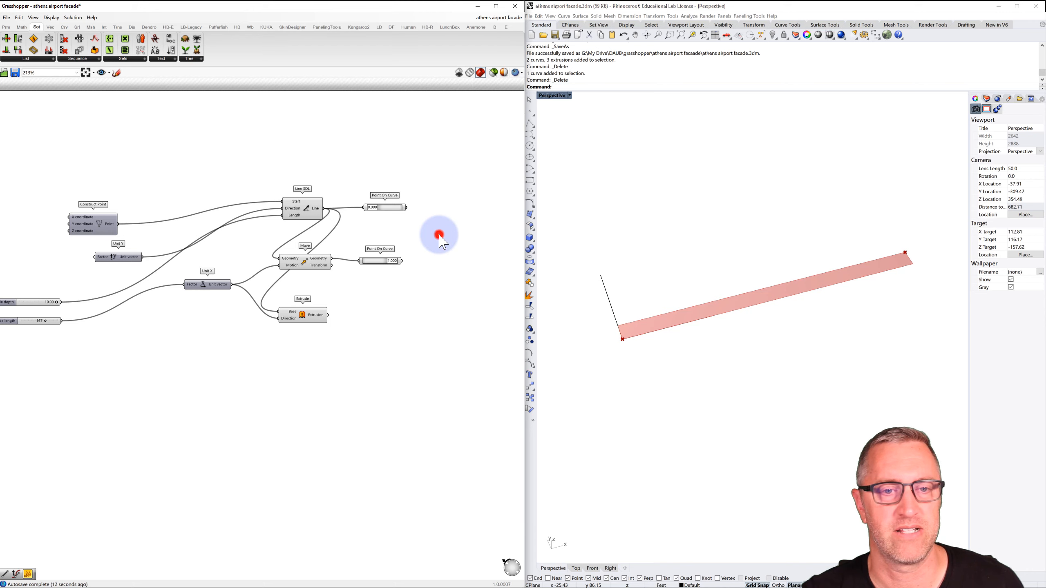
Step: Add a Line component and connect the upper Point On Curve to its Start Point and the lower one to its End Point
double_click(439, 235)
type("line")
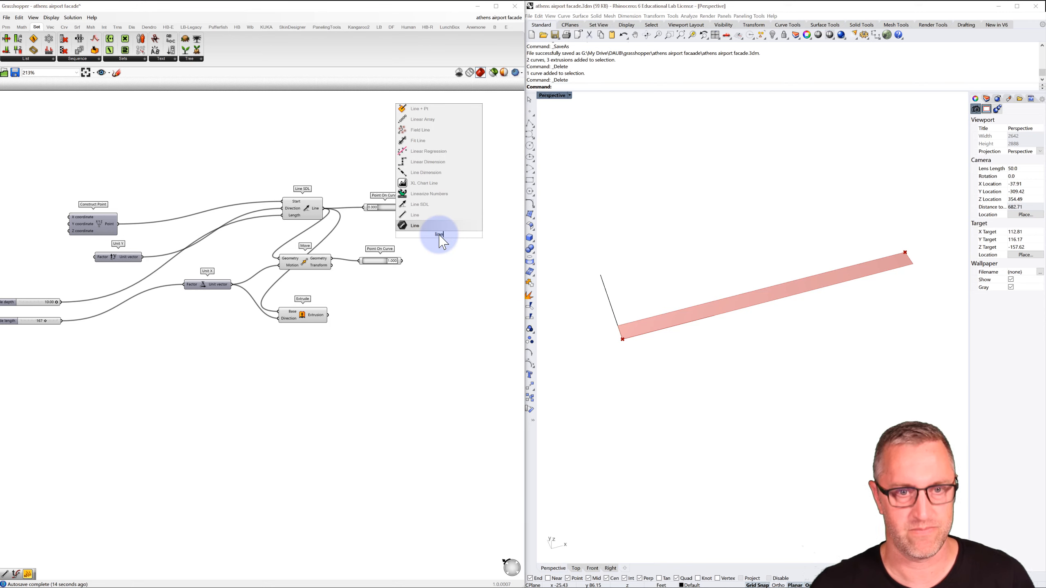
left_click(419, 215)
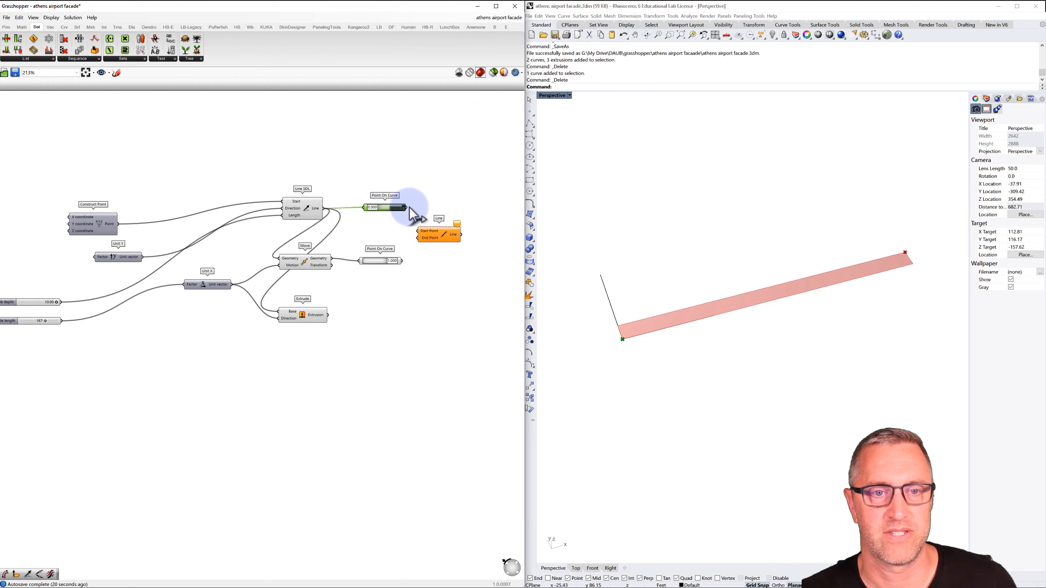
left_click_drag(422, 239, 418, 239)
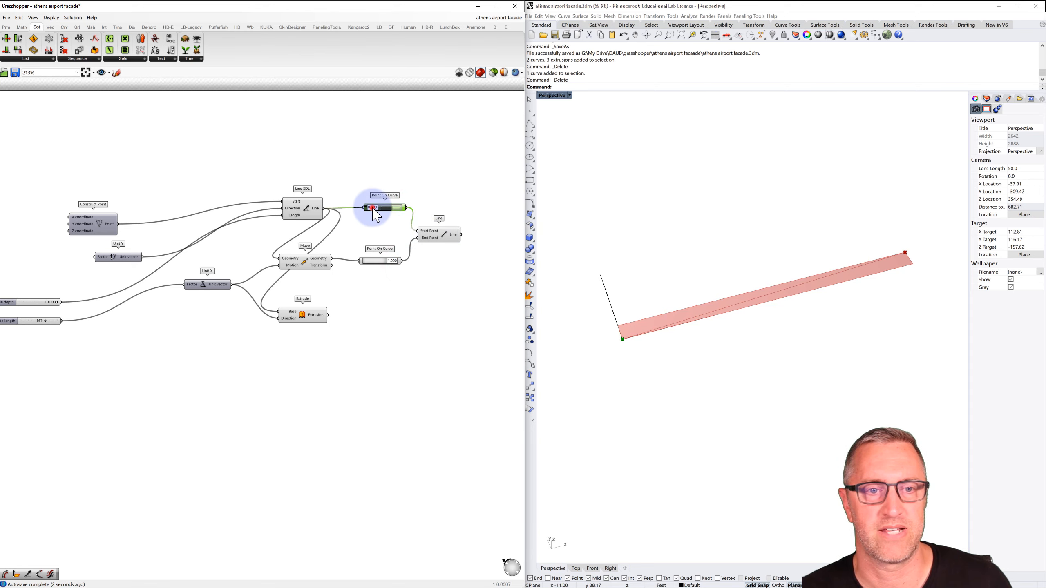
mouse_move(373, 208)
left_mouse_down()
mouse_move(410, 212)
mouse_move(360, 222)
left_mouse_up()
left_click(680, 268)
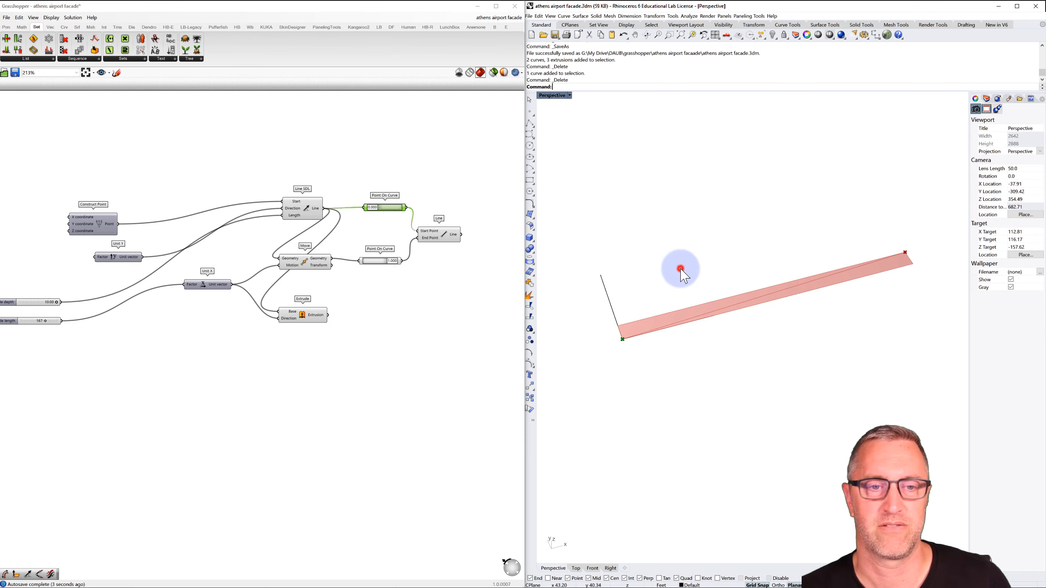
left_click(426, 259)
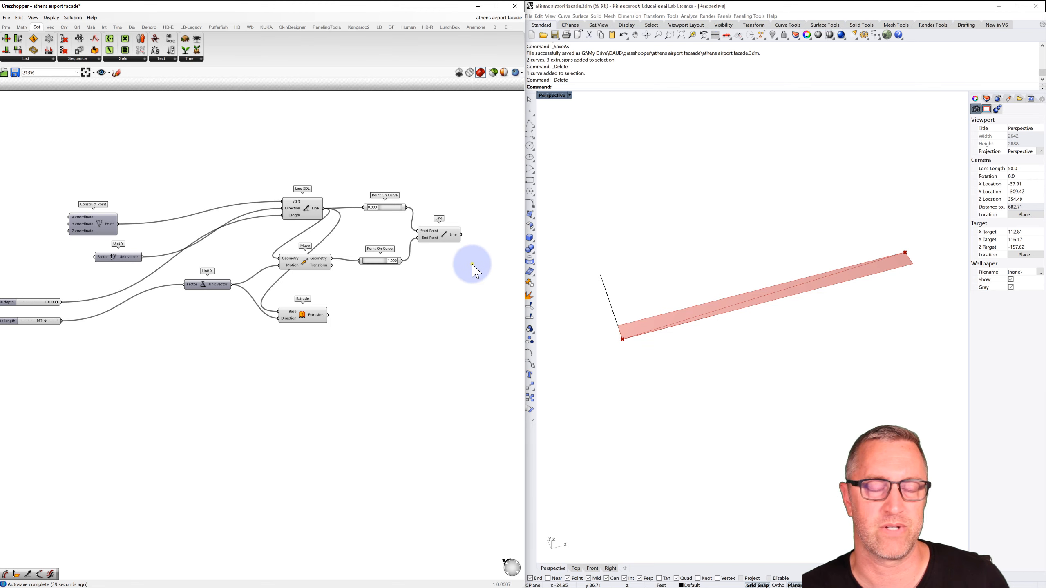
Step: Add a second Line SDL component, with the upper Point On Curve feeding its Start and the Line output feeding its Direction
right_click_drag(472, 264, 261, 245)
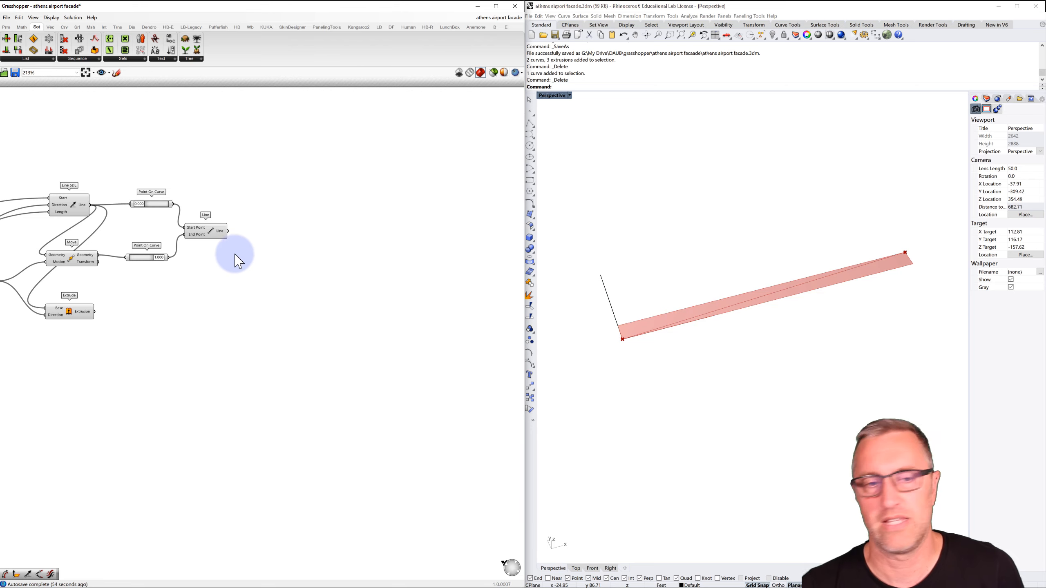
double_click(287, 228)
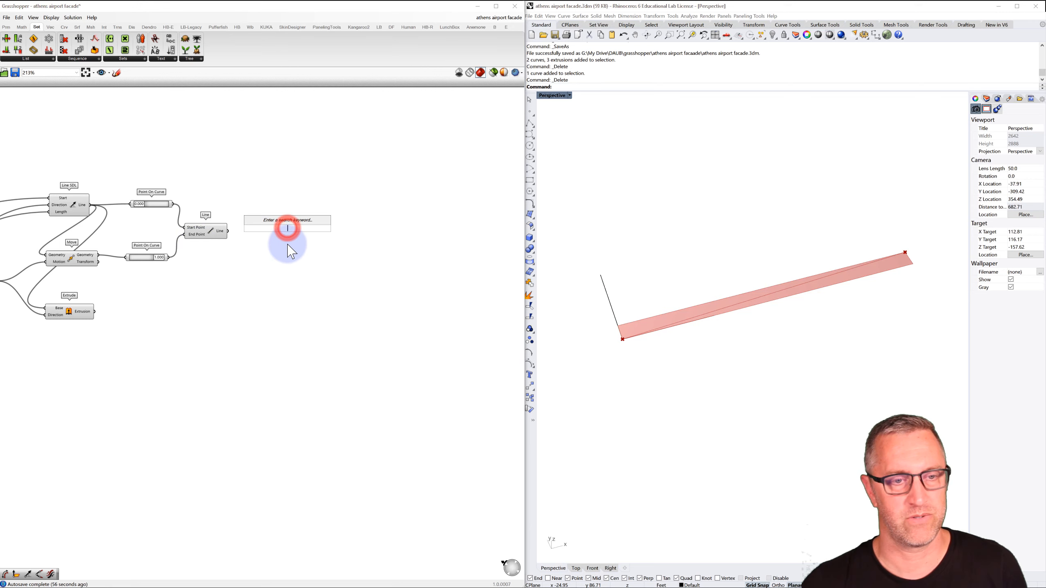
type("line")
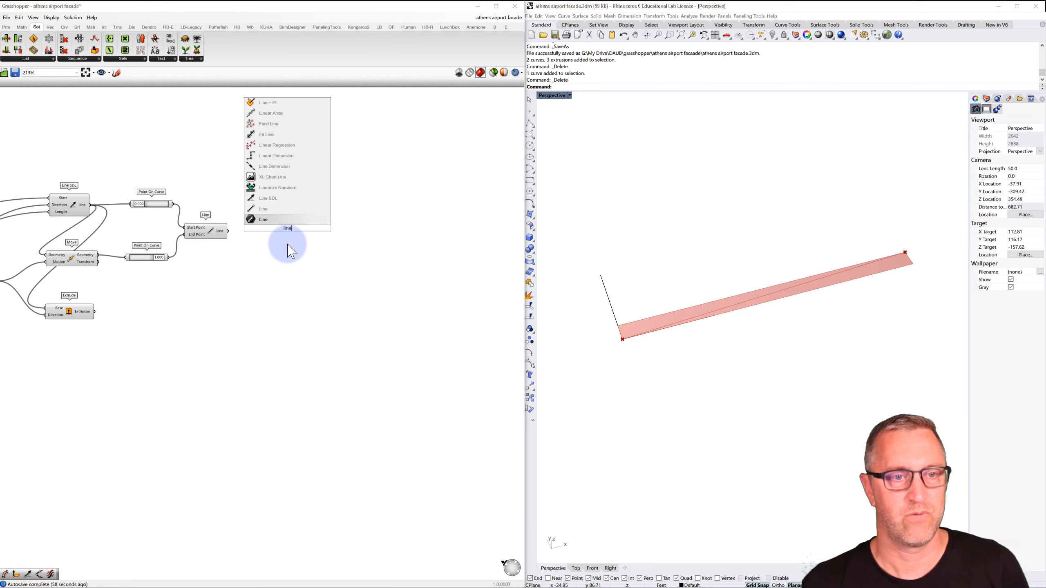
left_click(273, 200)
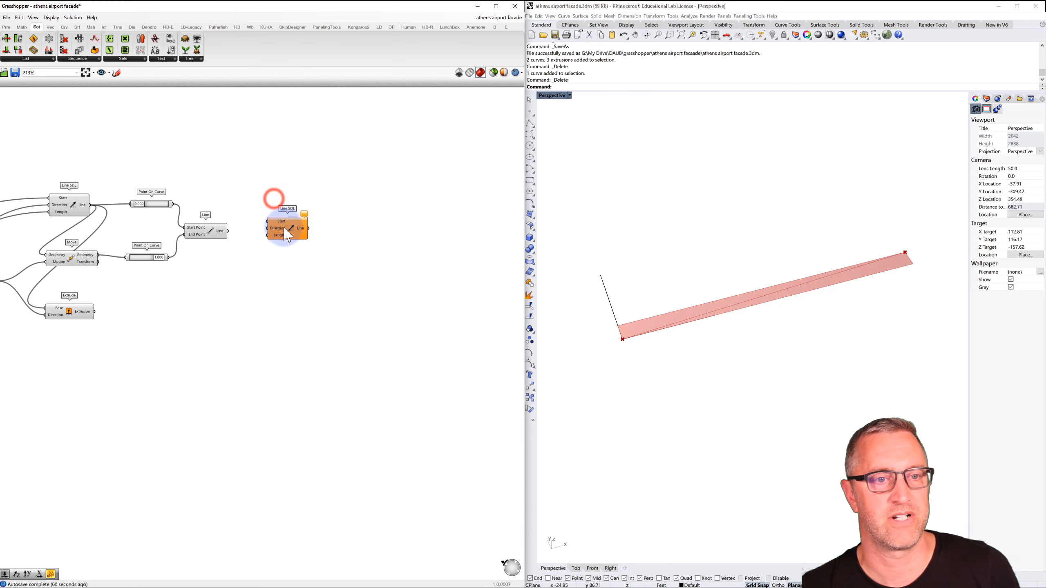
left_click_drag(298, 233, 310, 241)
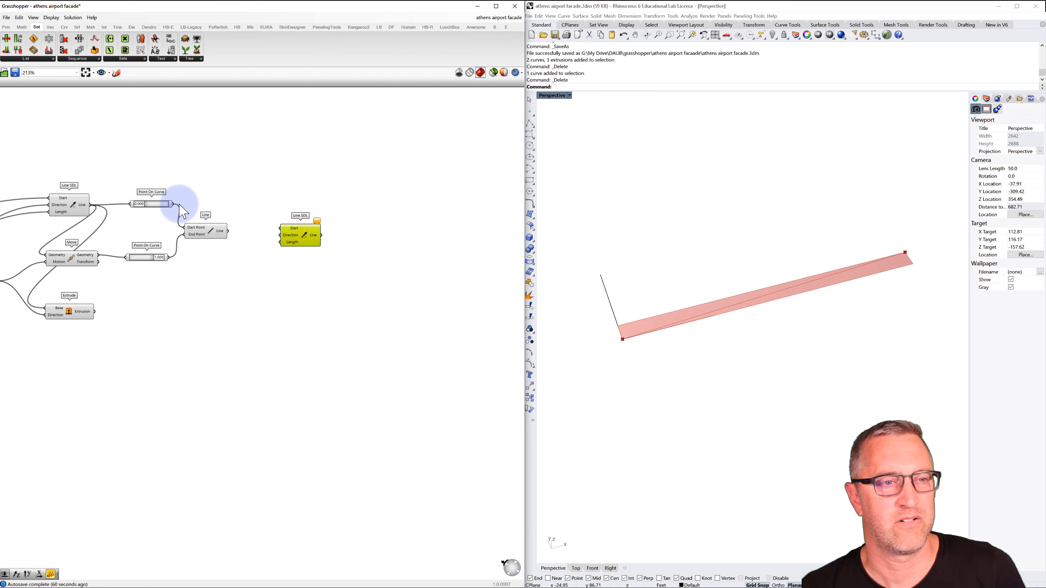
left_click_drag(177, 204, 185, 204)
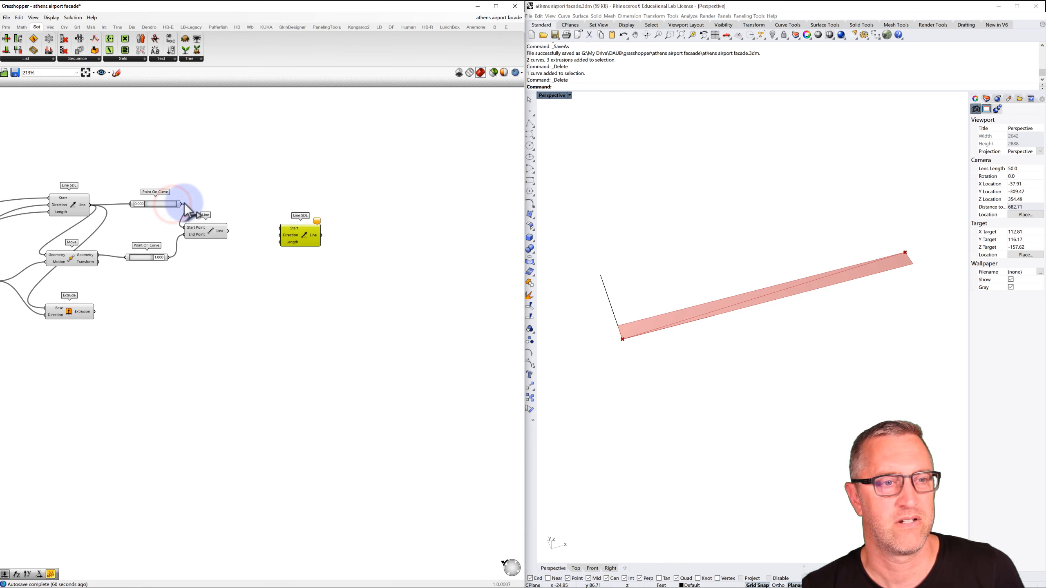
left_click_drag(272, 228, 281, 228)
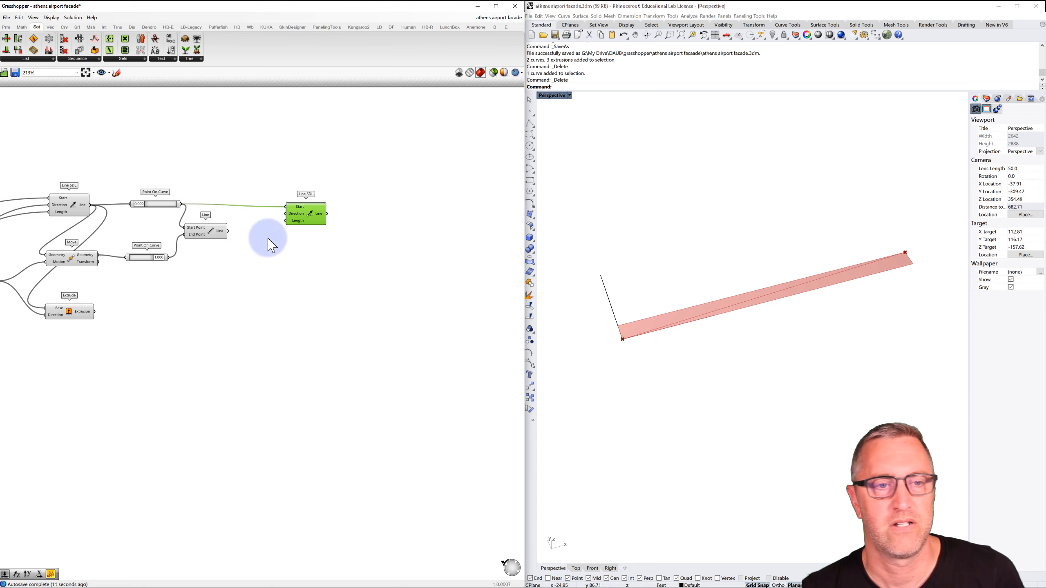
left_click(214, 229)
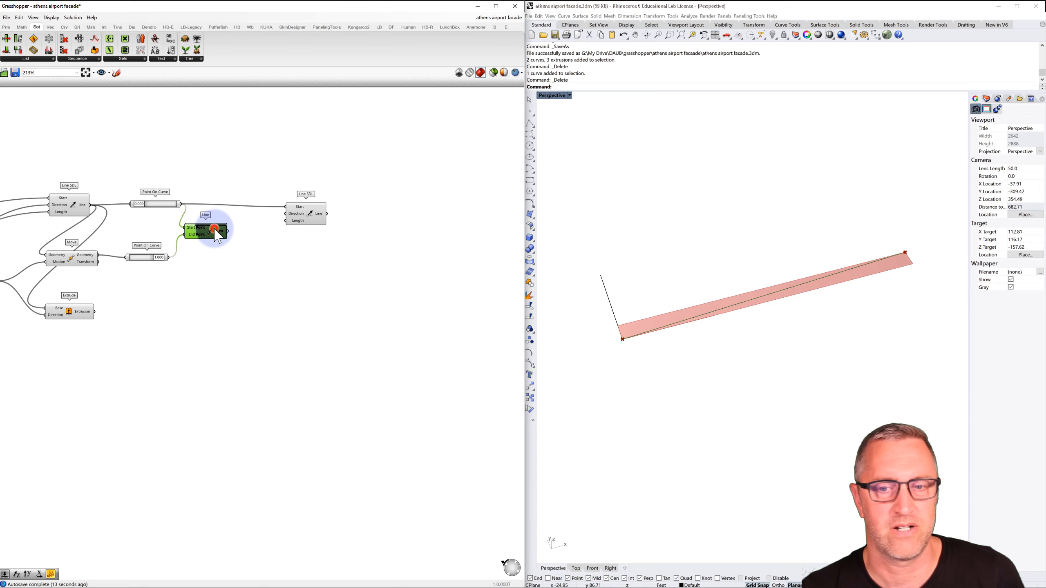
left_click_drag(227, 231, 322, 217)
Step: Add a number slider with the range 0<25.00 and connect it to the new Line SDL's Length
double_click(270, 242)
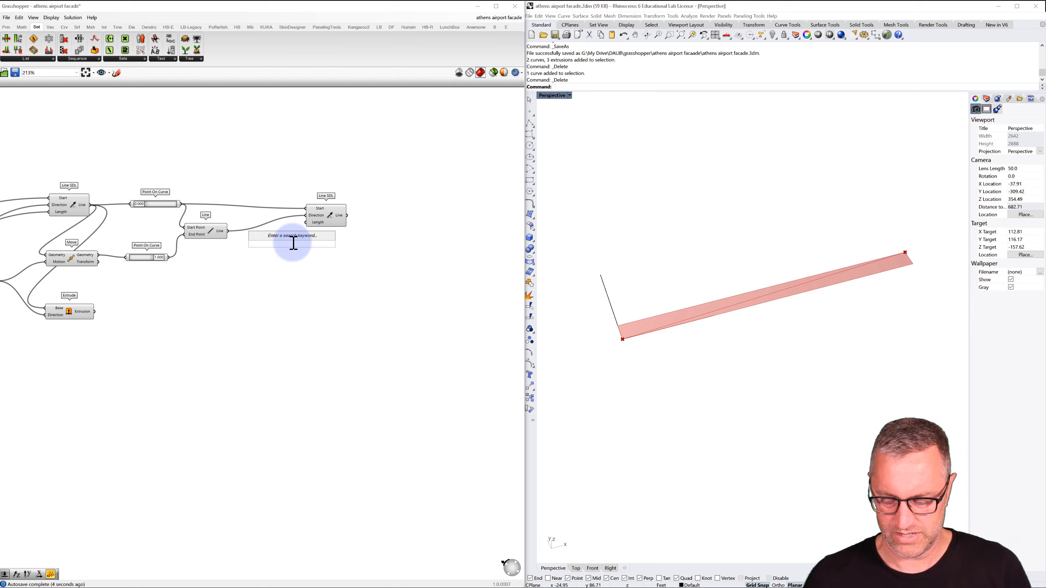
type("0")
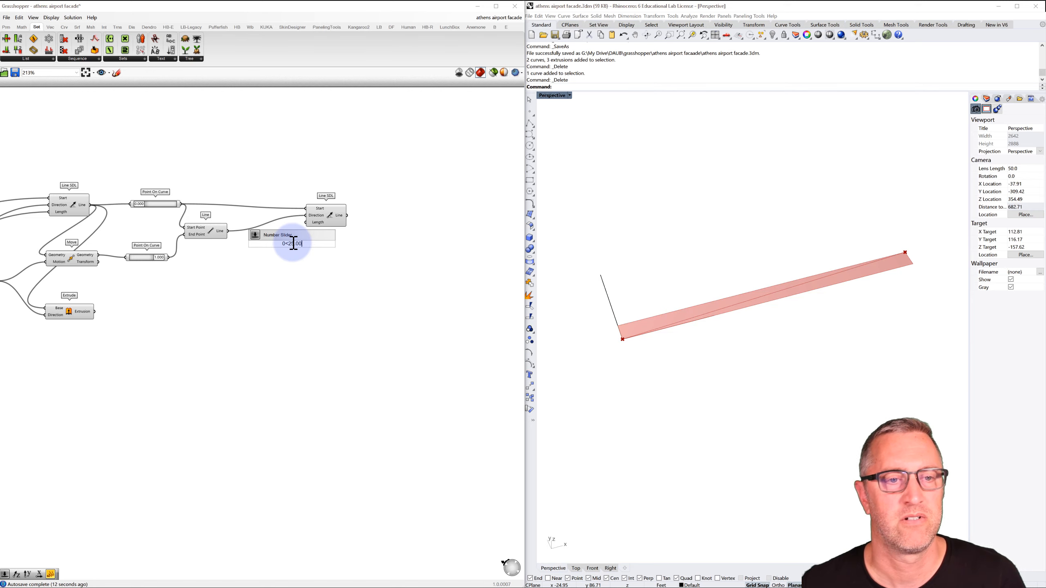
type("<25.00")
key("Return")
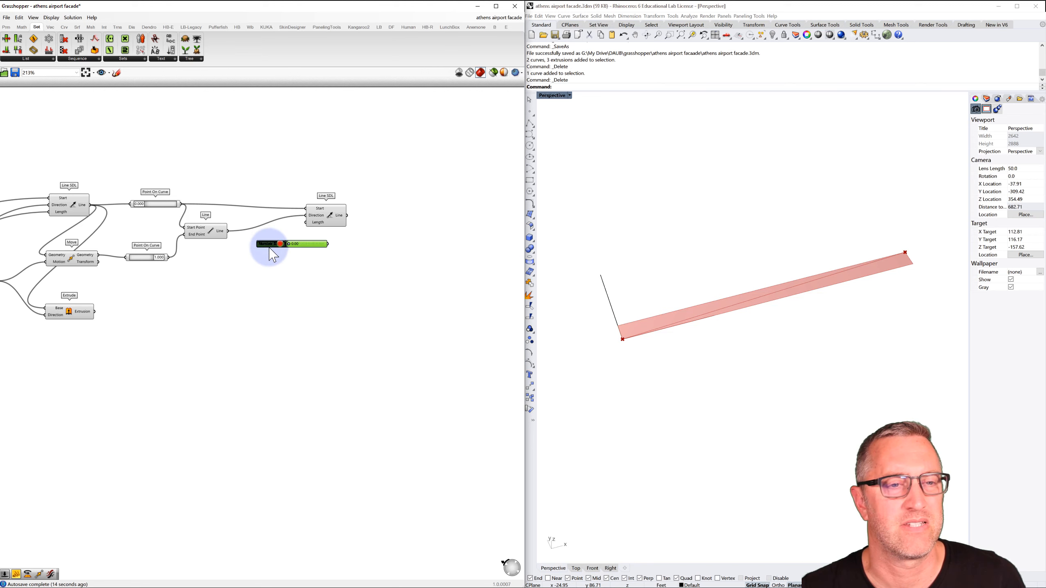
mouse_move(271, 254)
left_mouse_down()
mouse_move(248, 265)
mouse_move(310, 232)
mouse_move(305, 223)
mouse_move(264, 252)
mouse_move(276, 254)
left_mouse_up()
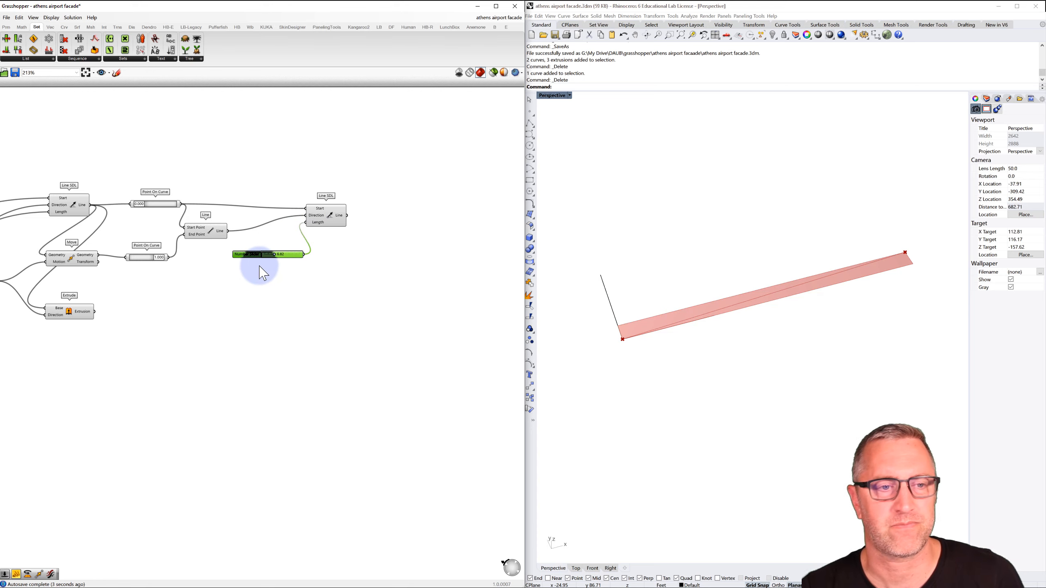
Step: Examine the new Line SDL's line at the near corner of the facade base strip in the Rhino viewport
left_click(333, 215)
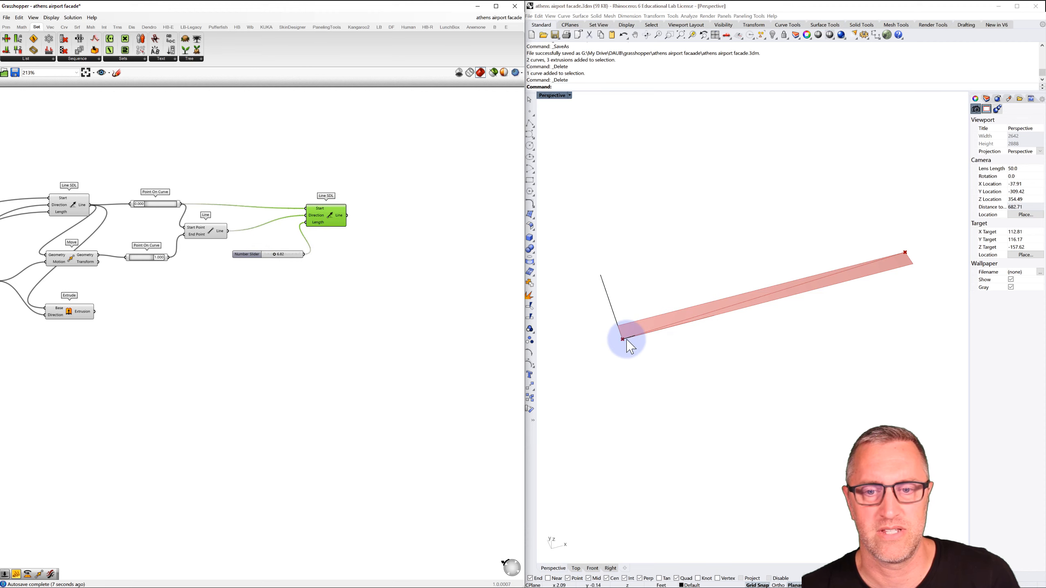
scroll(628, 344, "up", 6)
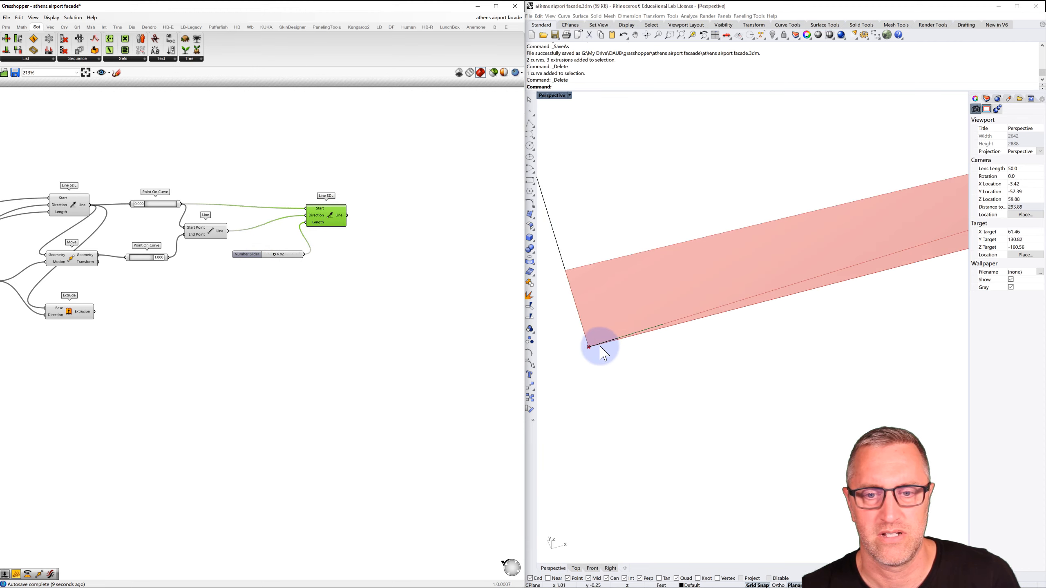
scroll(643, 336, "down", 2)
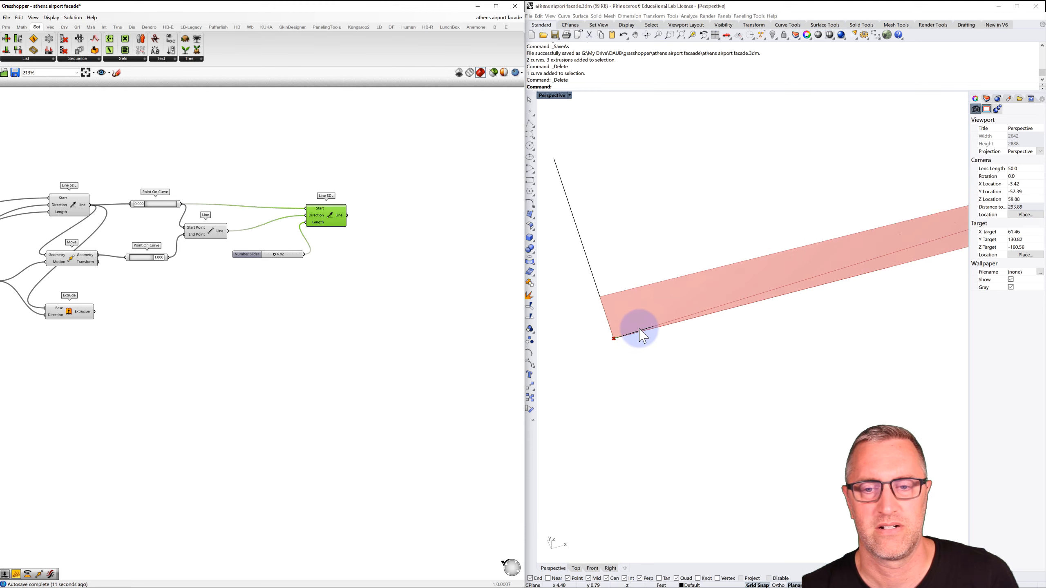
scroll(639, 330, "down", 4)
mouse_move(658, 334)
right_mouse_down("shift")
mouse_move(629, 322)
mouse_move(642, 323)
right_mouse_up("shift")
scroll(630, 322, "down", 2)
left_click(403, 234)
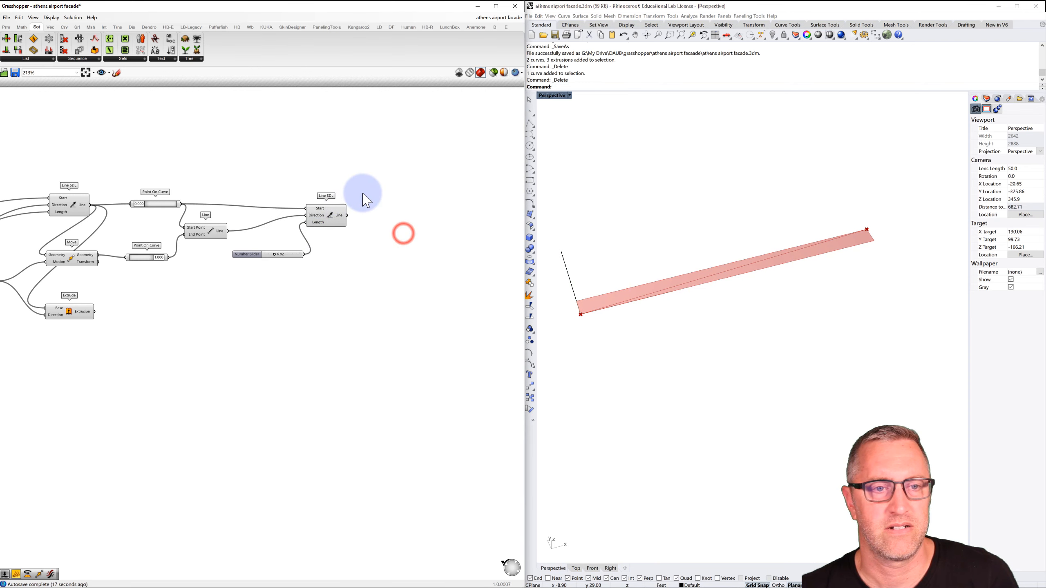
Step: Shift the new Line SDL and its length slider further along the canvas and duplicate both below the originals
left_click_drag(364, 195, 304, 240)
left_click(304, 242)
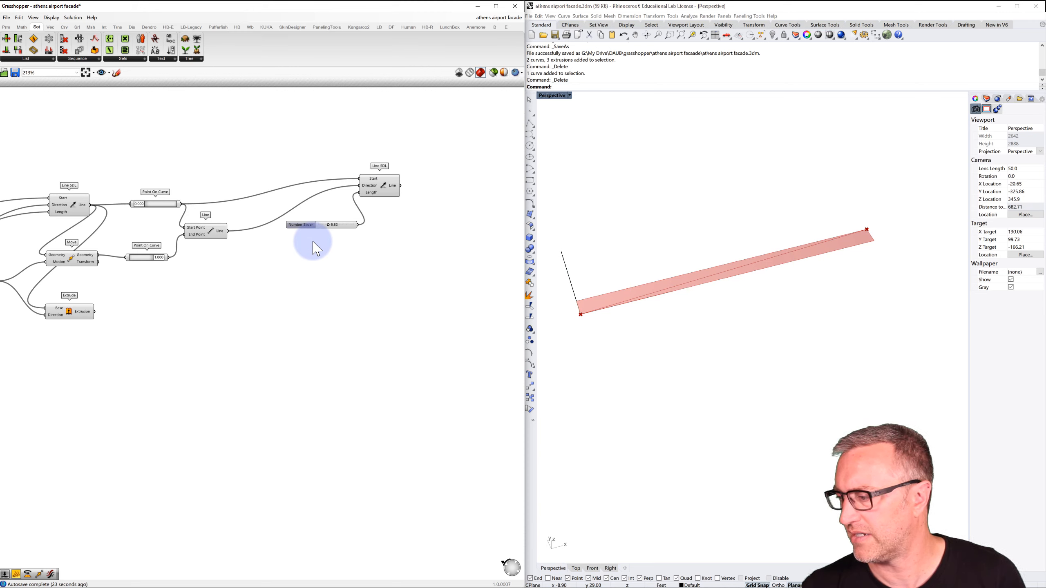
left_click(379, 182)
left_click(309, 225, "shift")
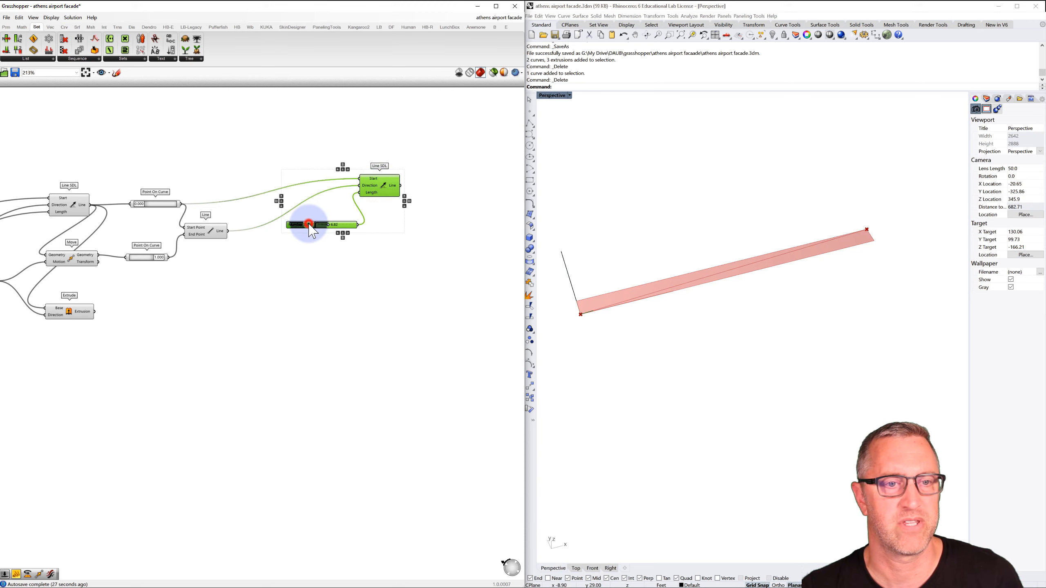
left_click_drag(386, 188, 373, 295, "alt")
left_click(399, 255)
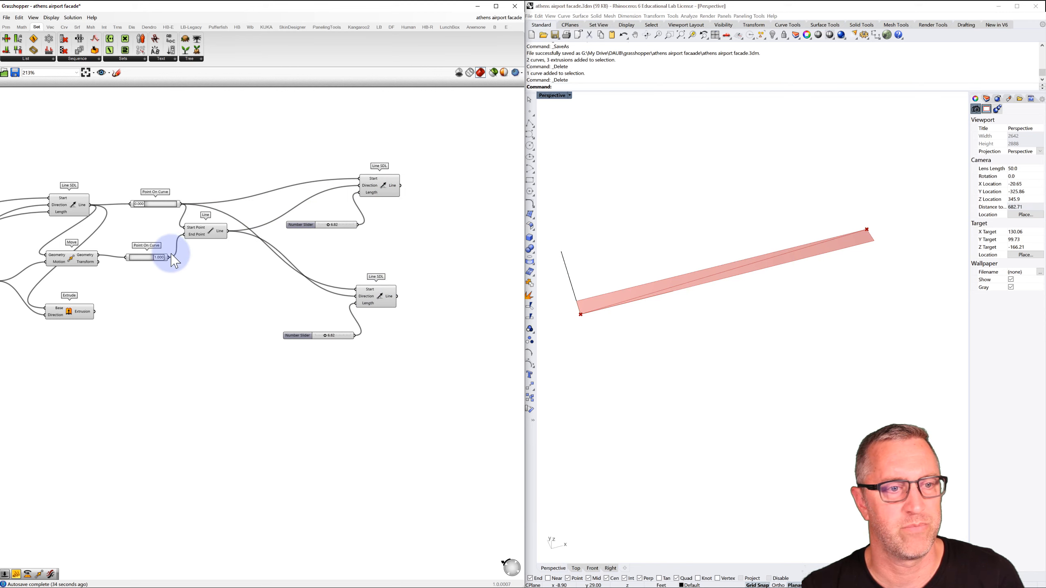
Step: Feed the duplicated Line SDL's Start from the lower Point On Curve and its Direction from a new Unit Y component
left_click_drag(169, 257, 357, 289)
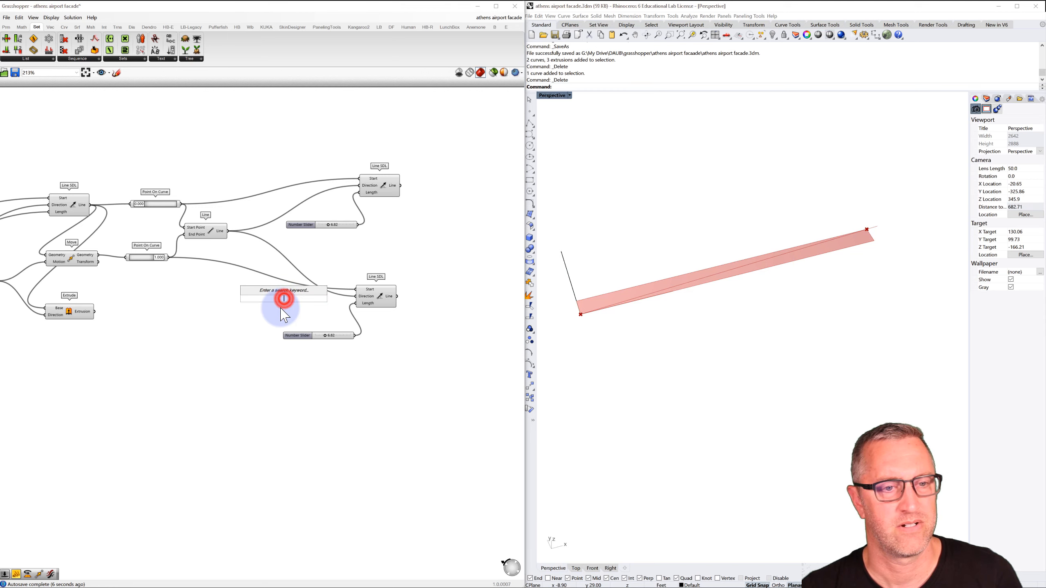
right_click(284, 300)
left_click(269, 290)
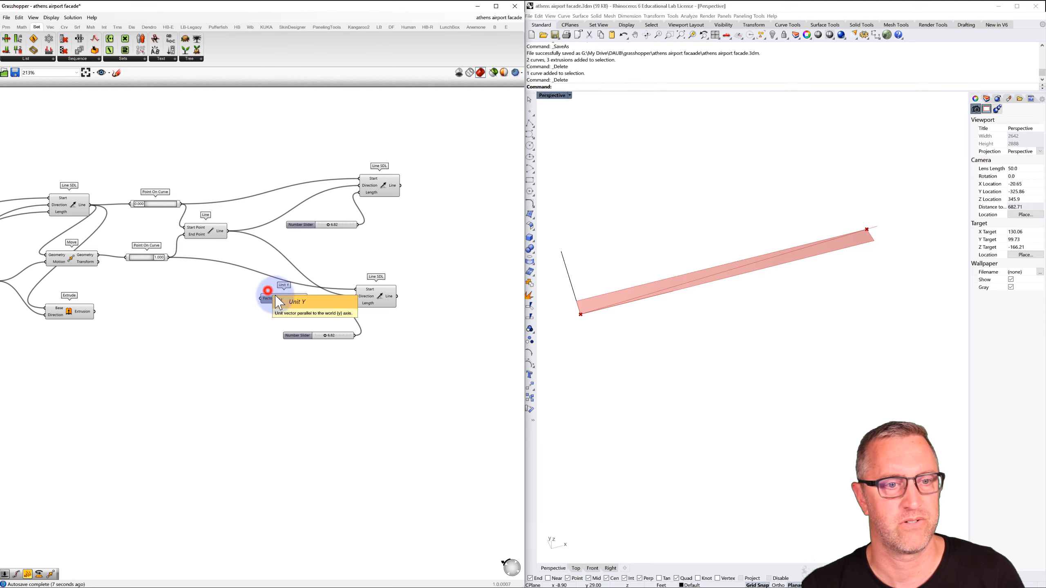
left_click_drag(308, 299, 356, 297)
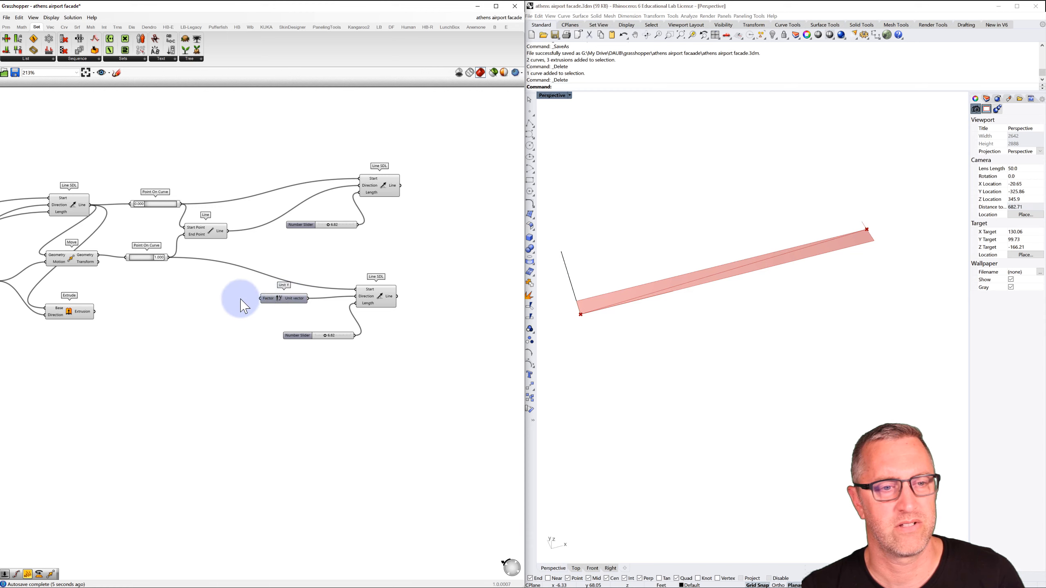
Step: Insert a Negative component between the new Unit Y and the duplicated Line SDL's Direction input
left_click_drag(297, 299, 243, 306)
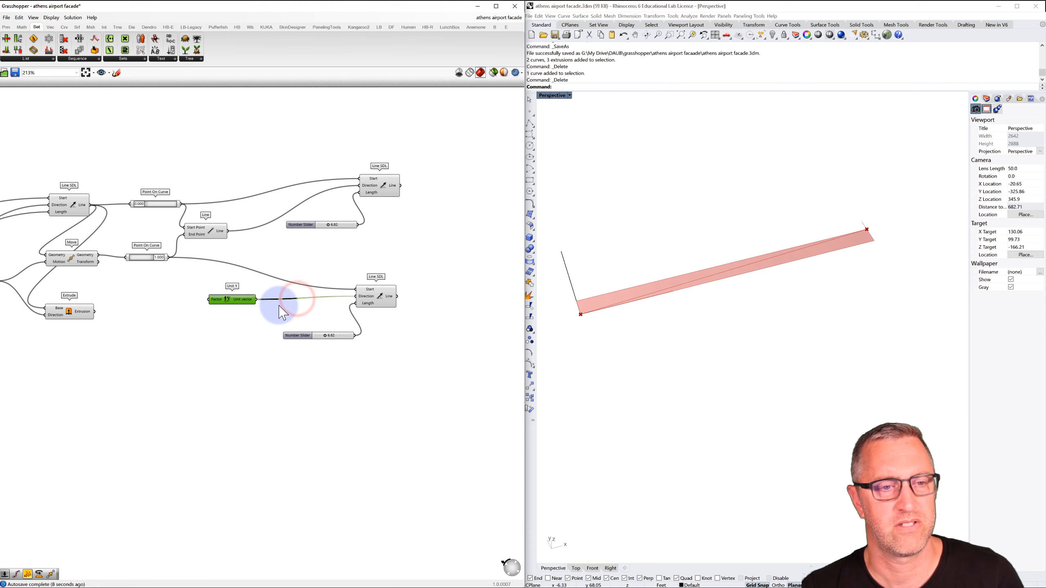
double_click(279, 305)
type("neg")
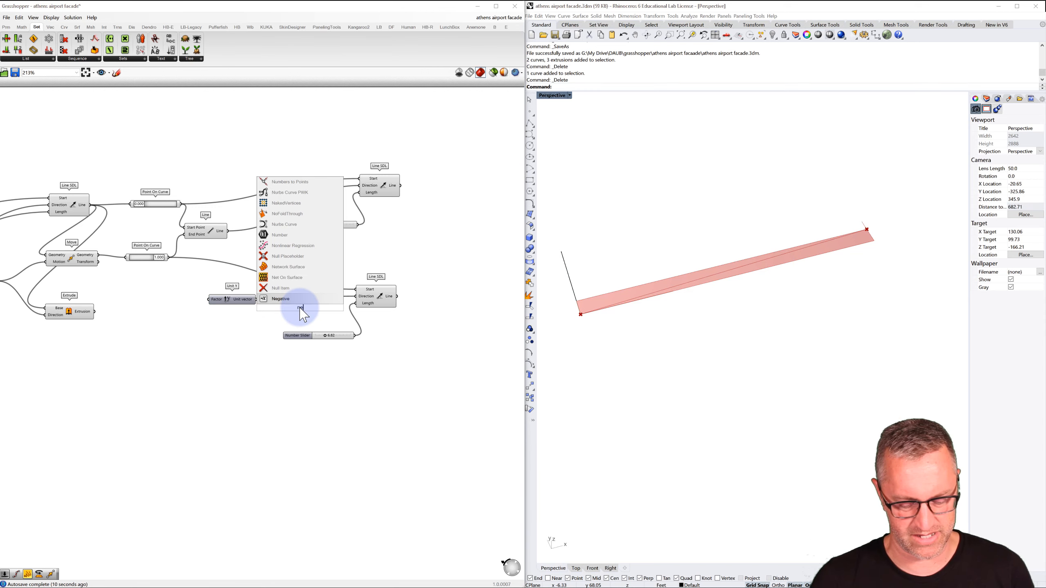
left_click(283, 298)
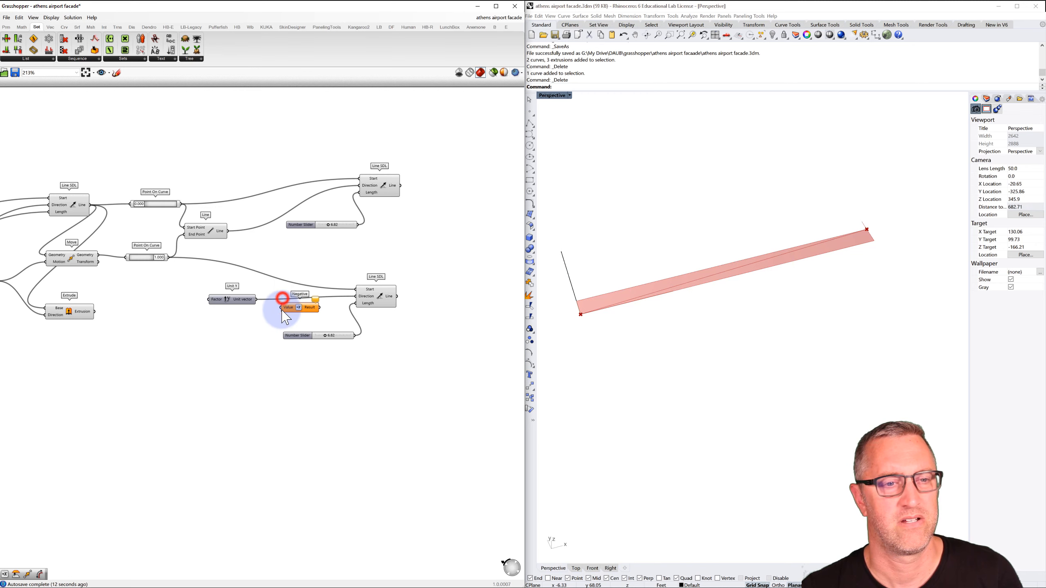
left_click_drag(255, 300, 357, 297)
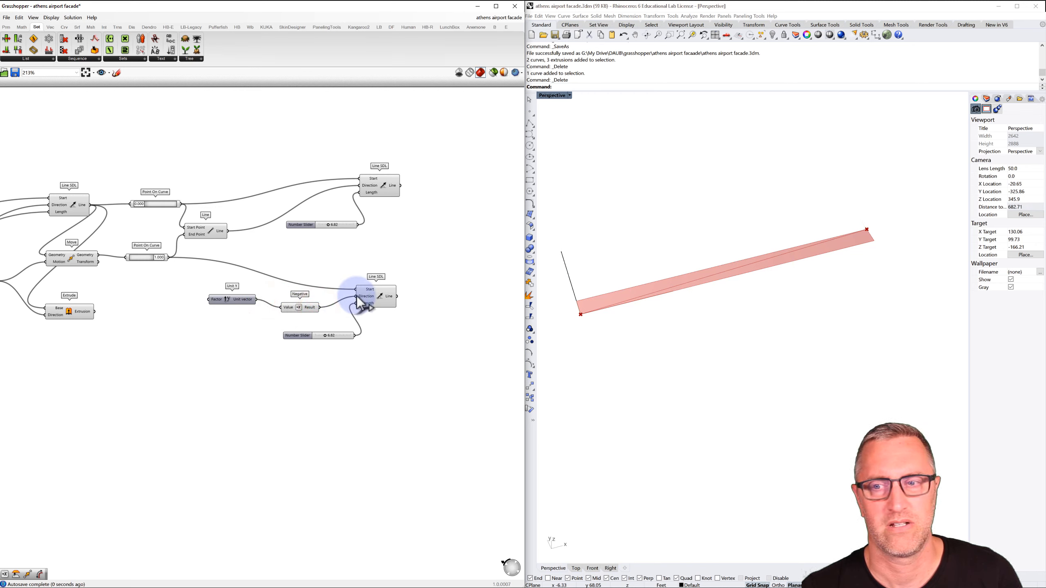
left_click(382, 301)
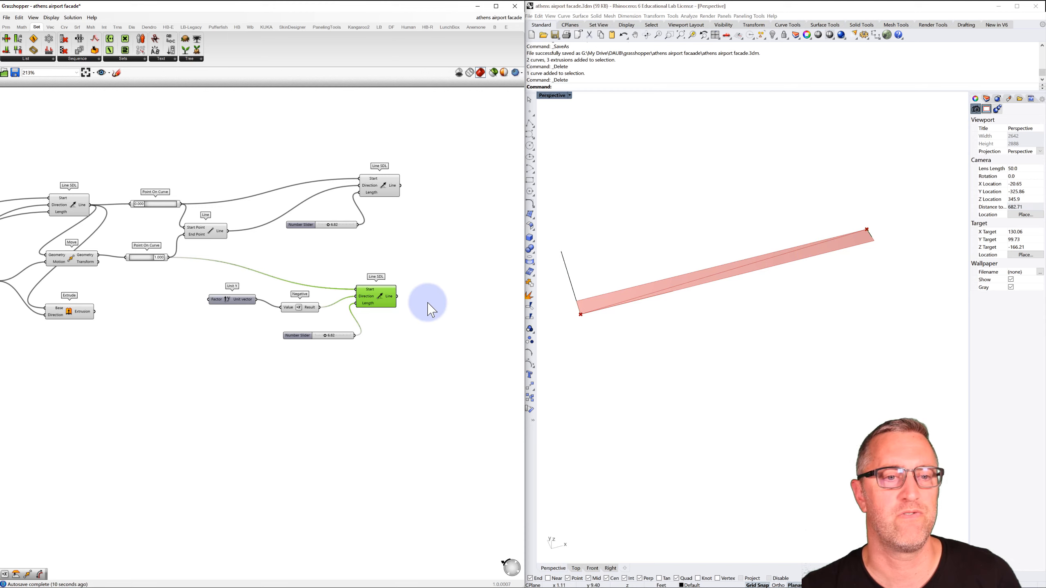
Step: Add a Move component and connect the duplicated Line SDL's Line output to its Geometry input
right_click_drag(395, 296, 288, 300)
double_click(352, 305)
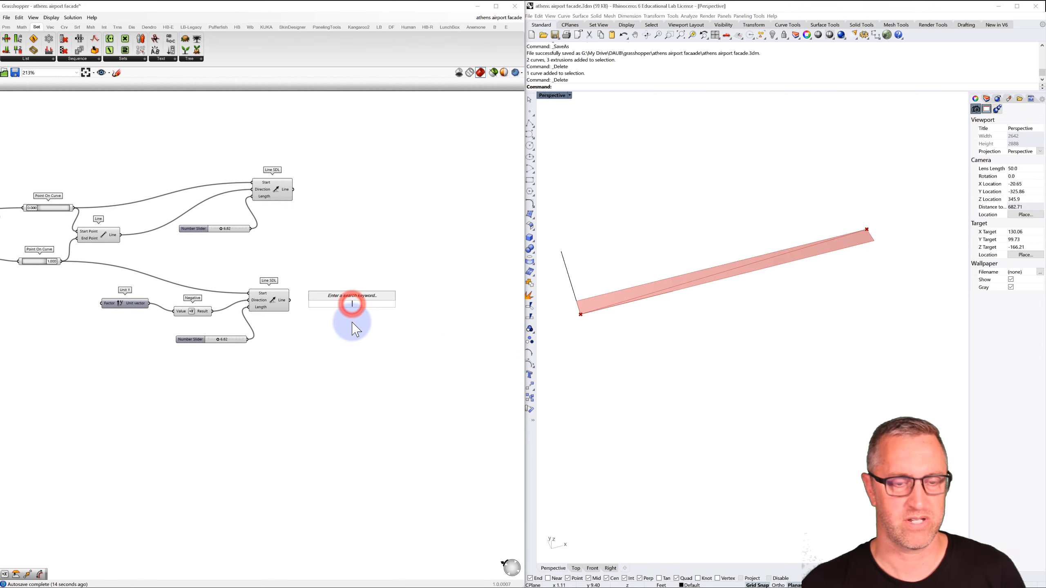
type("move")
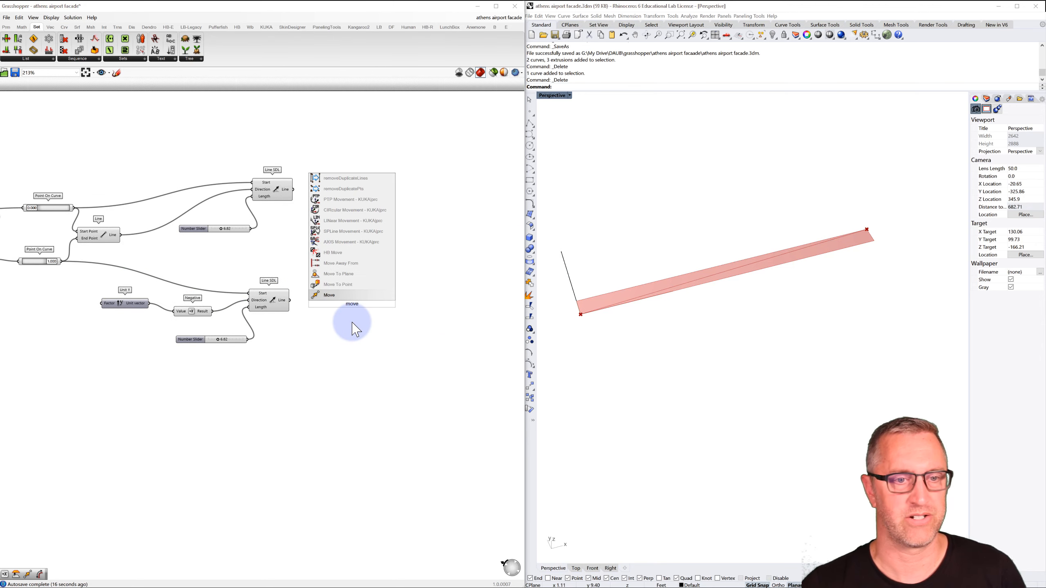
left_click(326, 296)
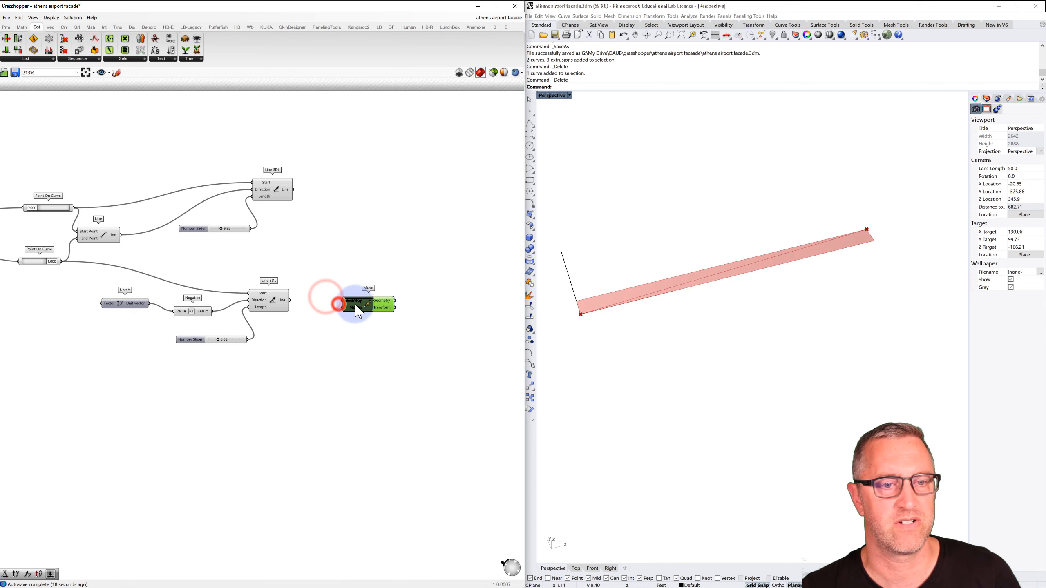
left_click_drag(355, 305, 379, 301)
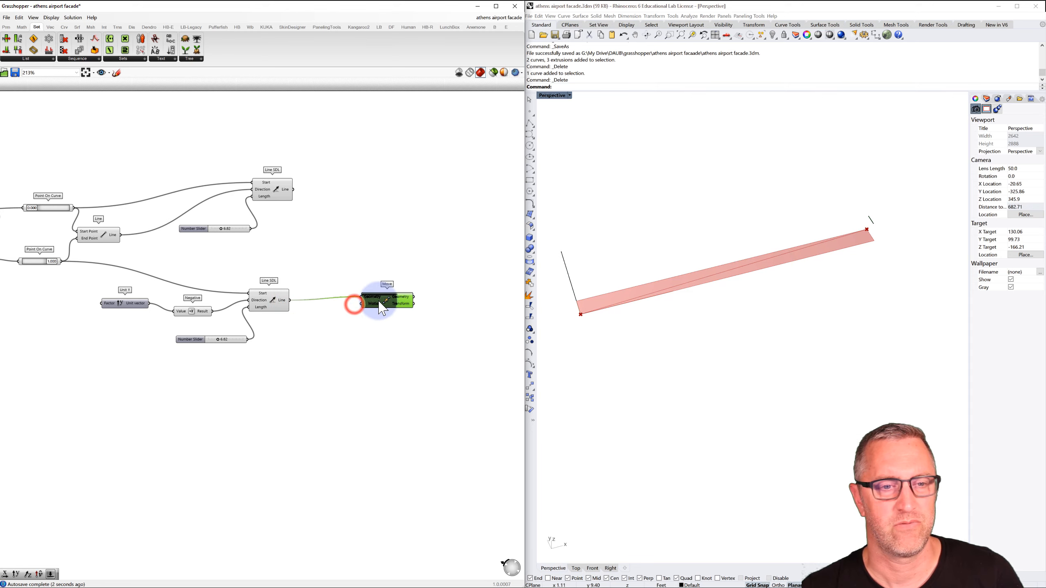
Step: Add another Unit Y component and connect its Unit vector output to the new Move's Motion input
double_click(321, 325)
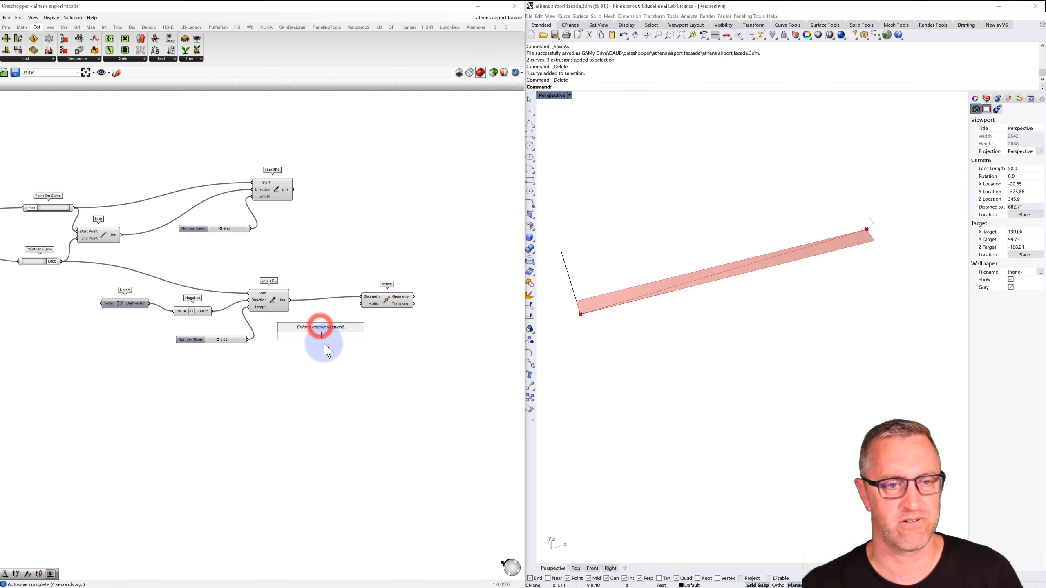
type("y")
left_click(305, 326)
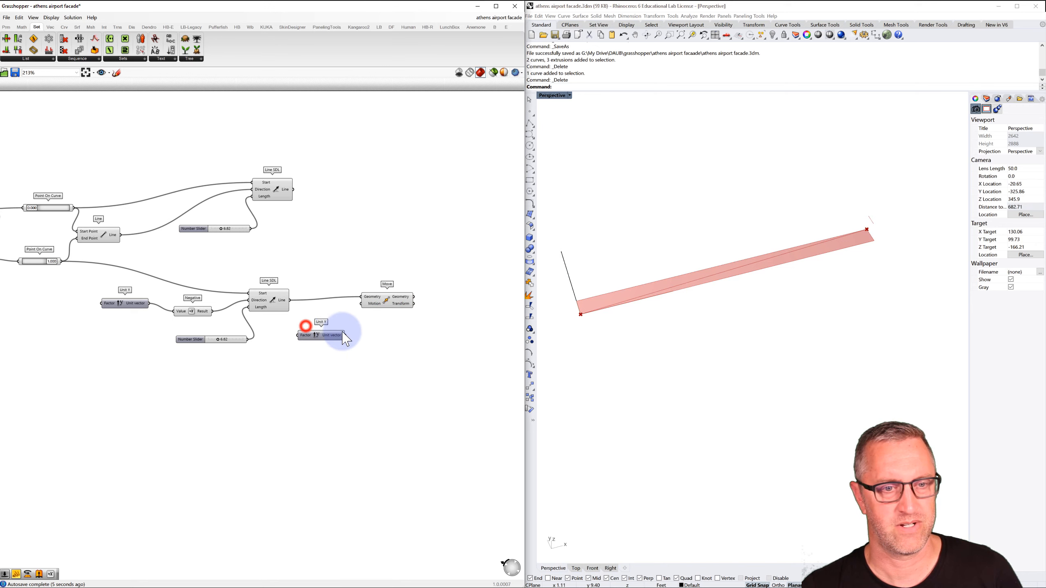
left_click_drag(346, 337, 361, 304)
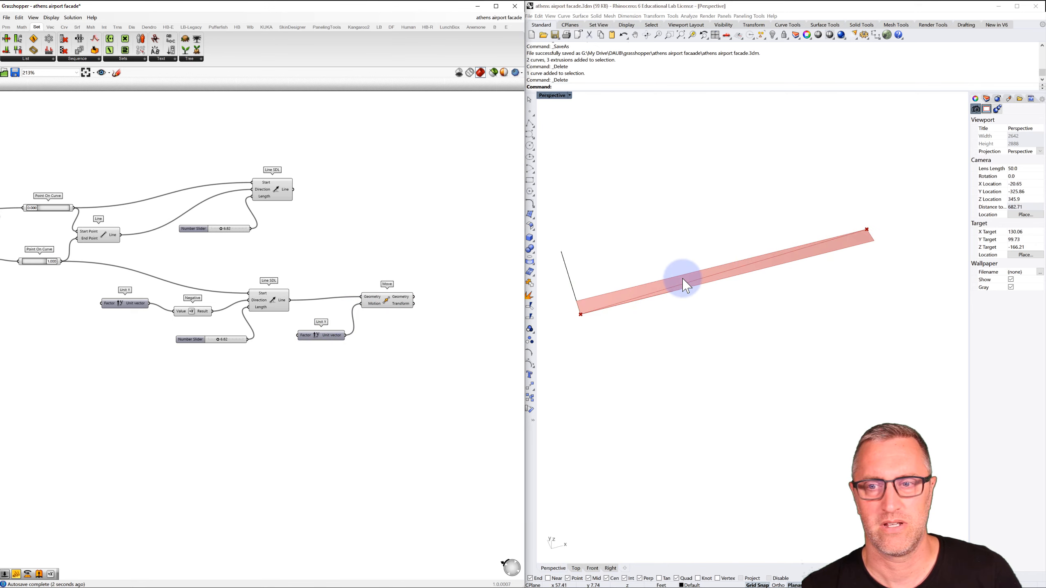
Step: Add a 0 to 100 number slider, connect it to the Factor of the Move's Unit Y, and set it to 53
left_click_drag(320, 335, 322, 353)
double_click(249, 367)
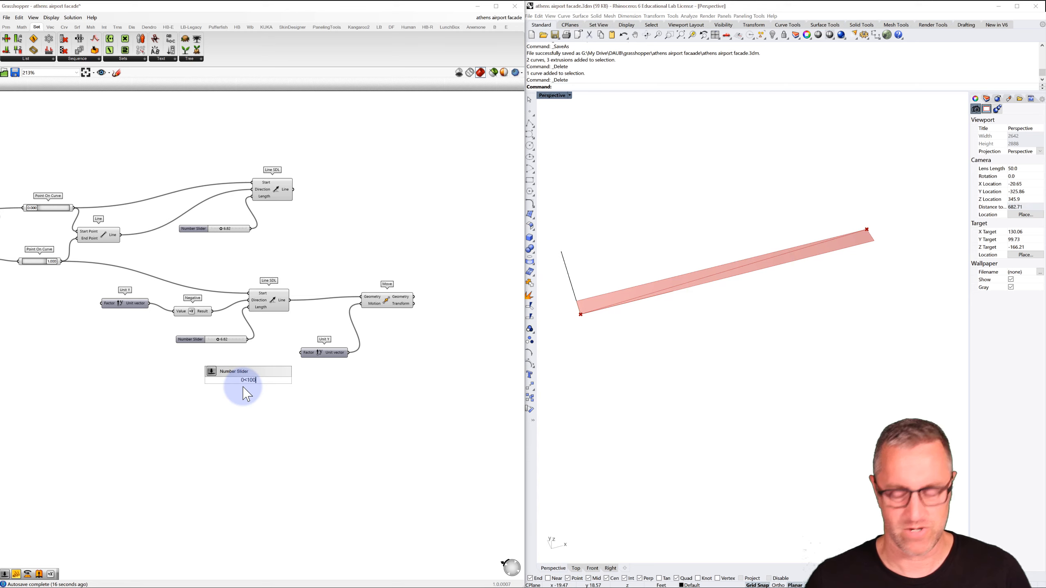
key("Return")
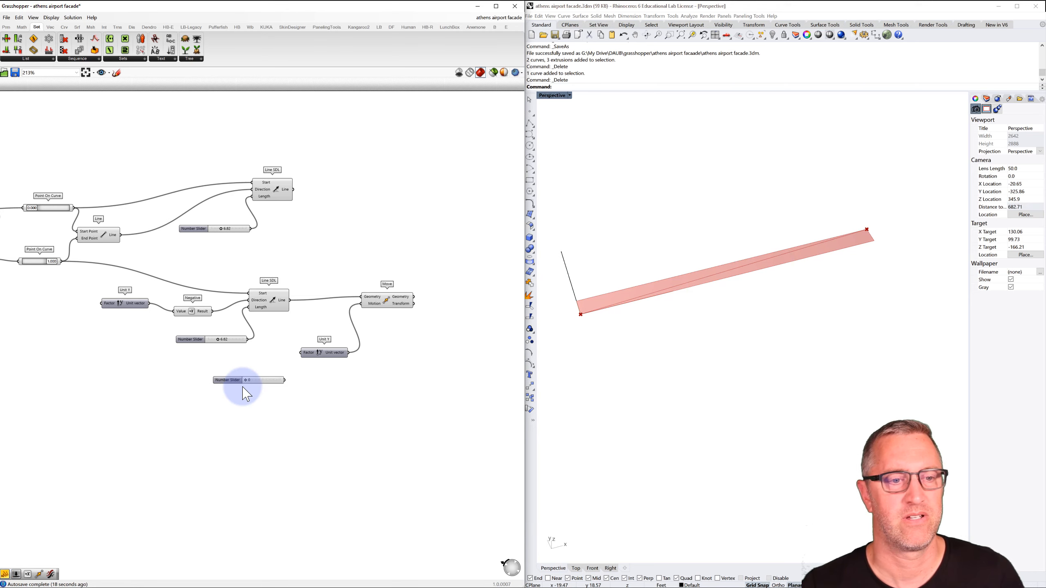
left_click_drag(285, 379, 302, 353)
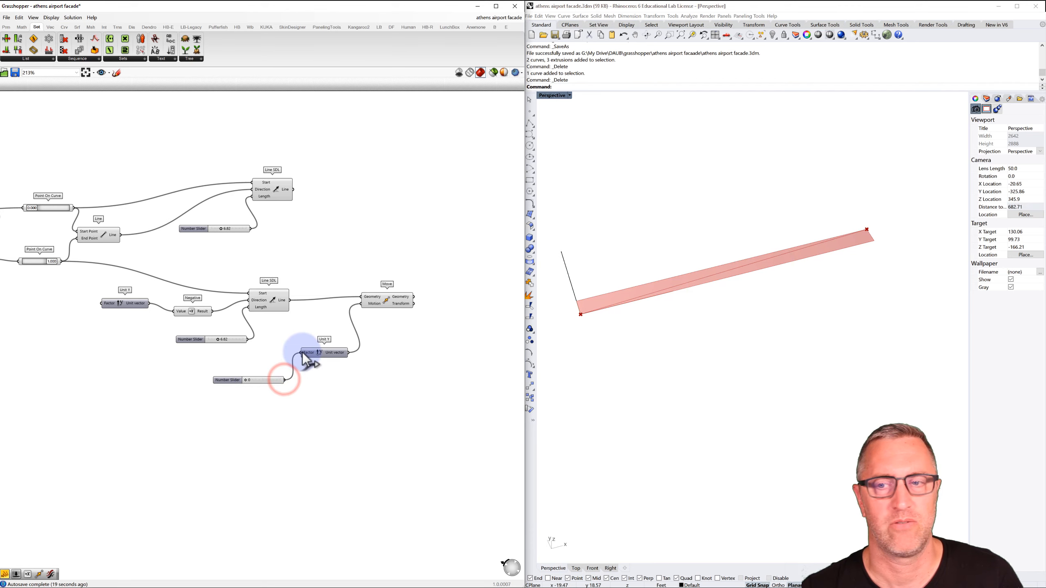
scroll(659, 281, "down", 3)
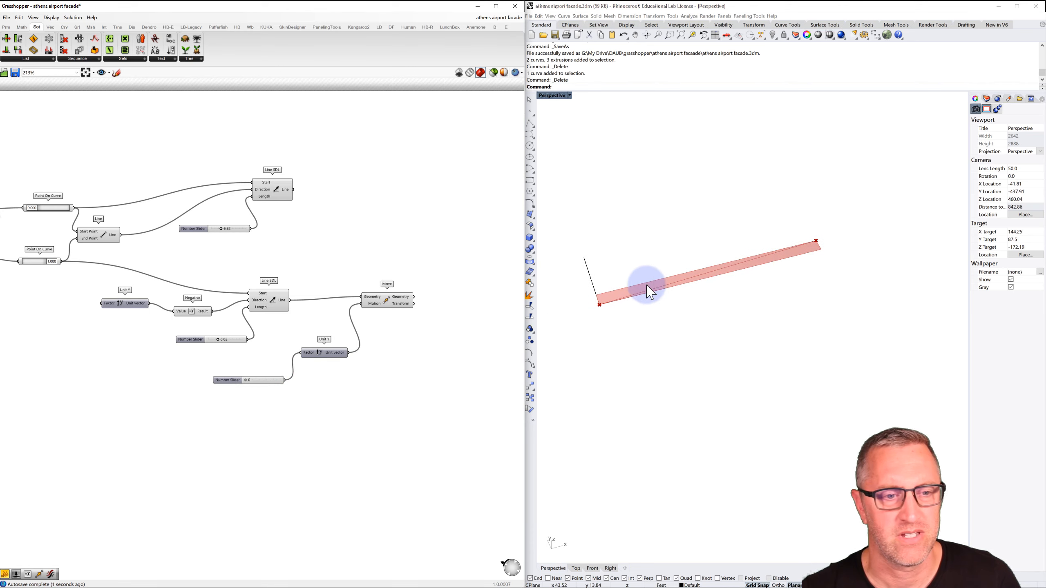
left_click_drag(246, 380, 264, 380)
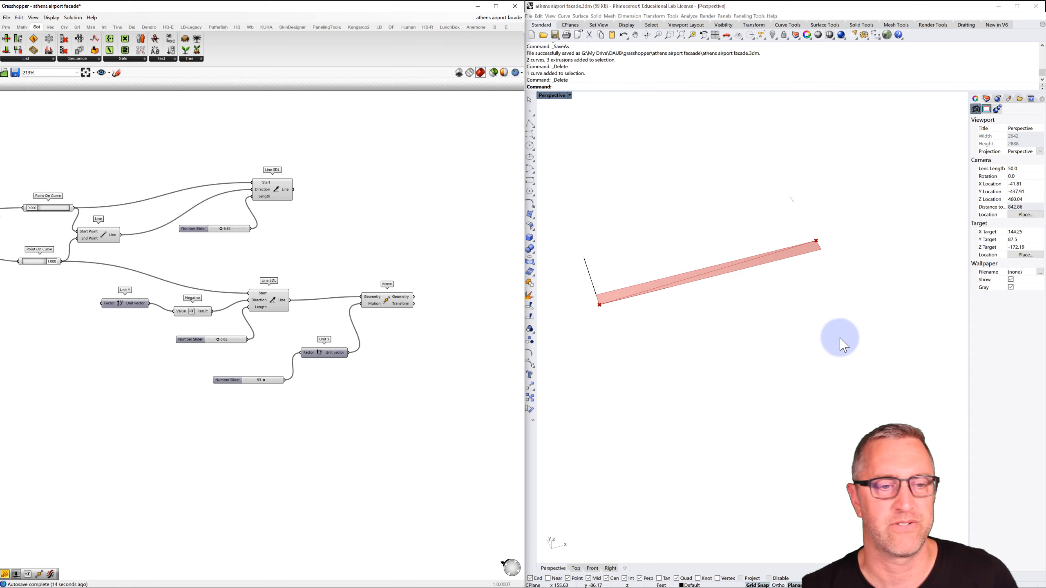
Step: Change the minimum of the Unit Y factor slider to -100 and set its value to -77
double_click(227, 379)
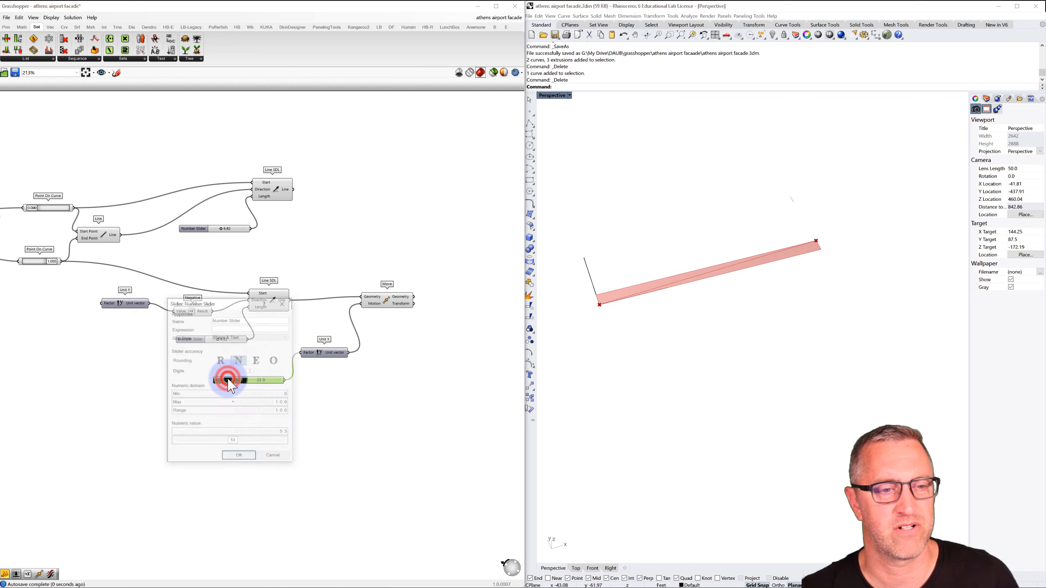
double_click(273, 391)
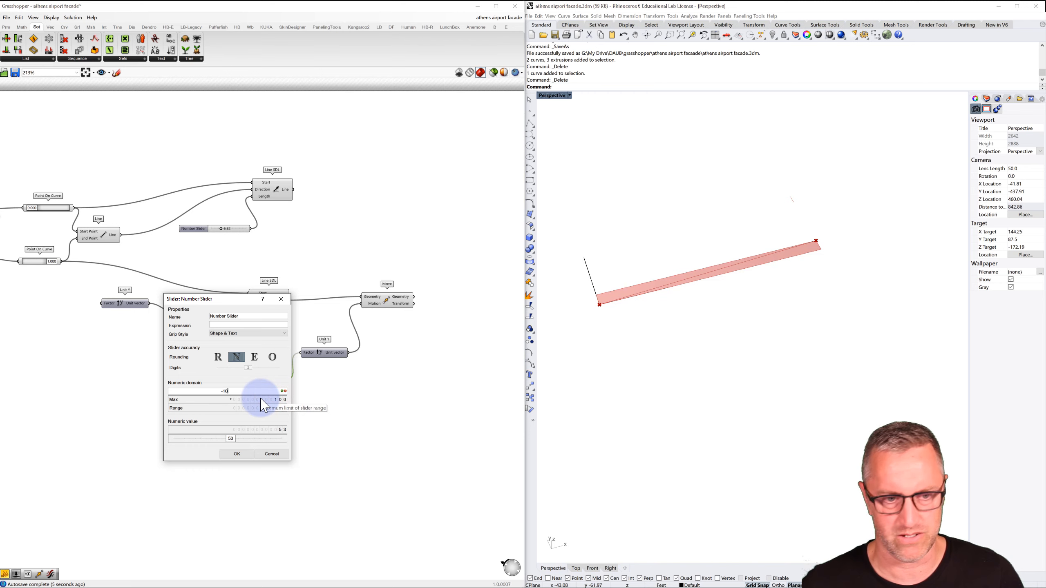
type("-100")
double_click(267, 399)
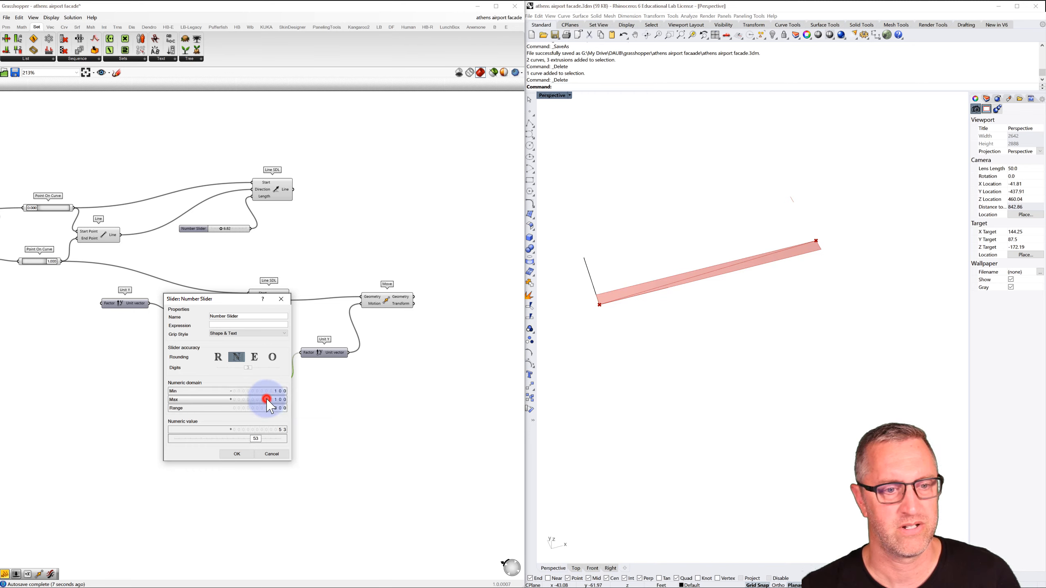
left_click(242, 455)
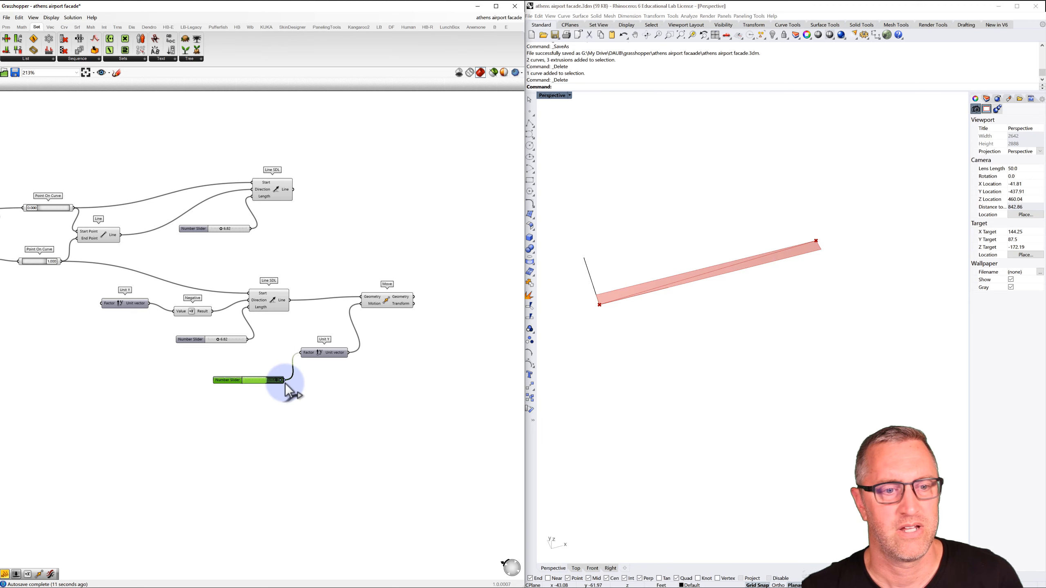
left_click_drag(280, 386, 257, 386)
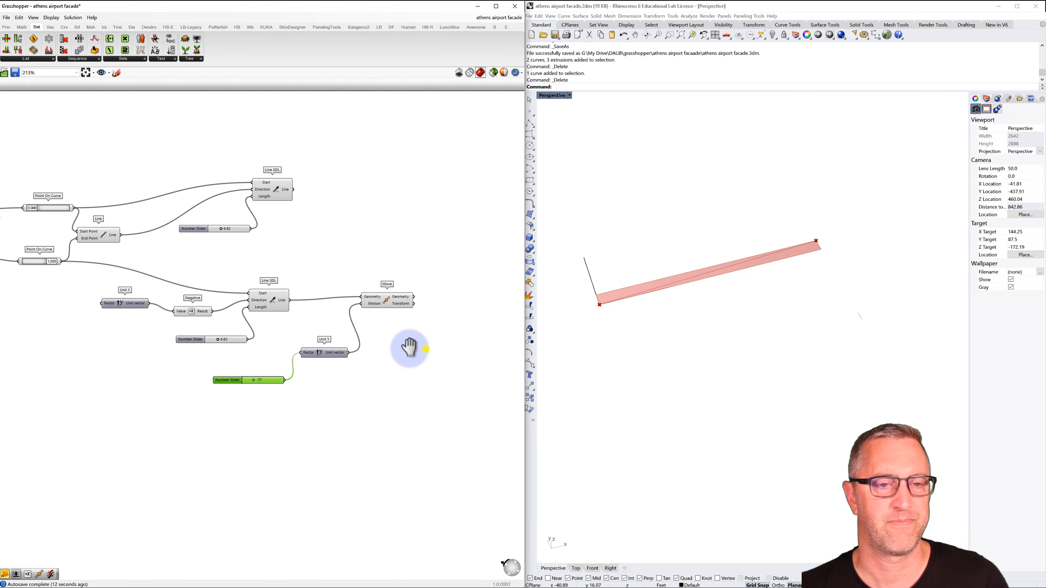
Step: Reposition the upper Line SDL together with its length slider so it sits above the Move component
right_click_drag(409, 347, 335, 351)
left_click(315, 304)
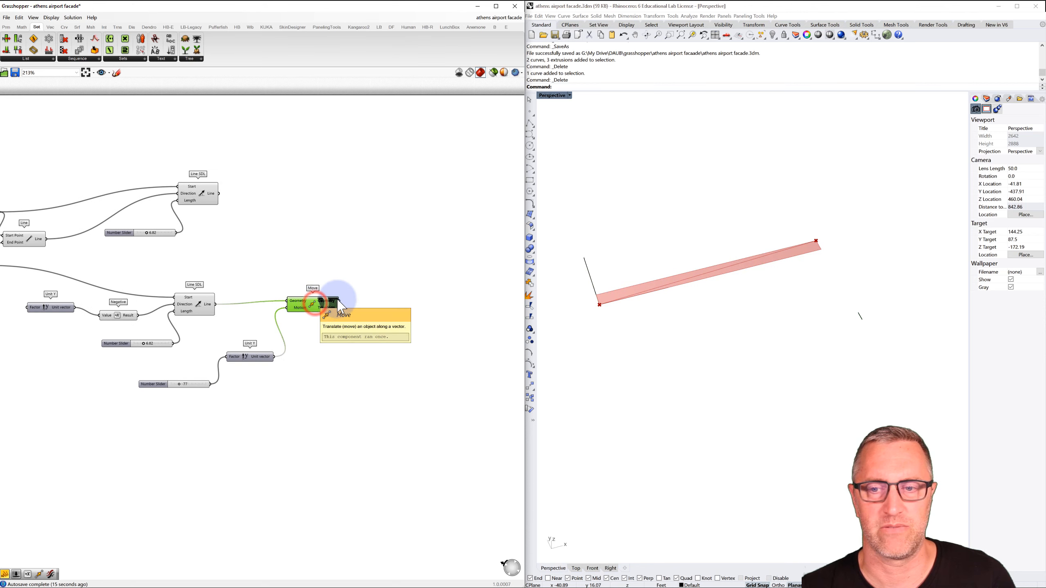
left_click(196, 190)
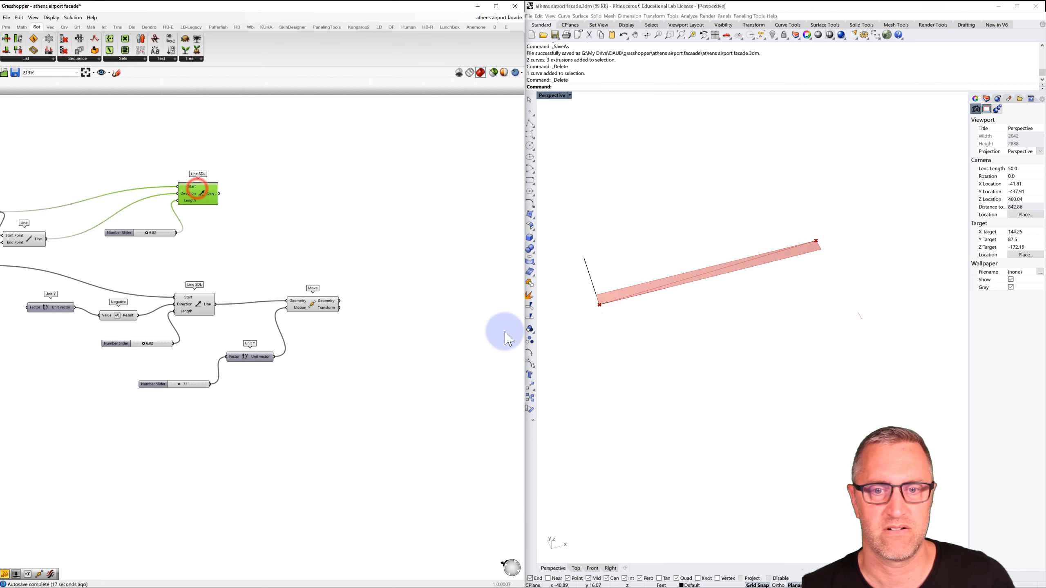
left_click(387, 252)
left_click_drag(246, 163, 93, 245)
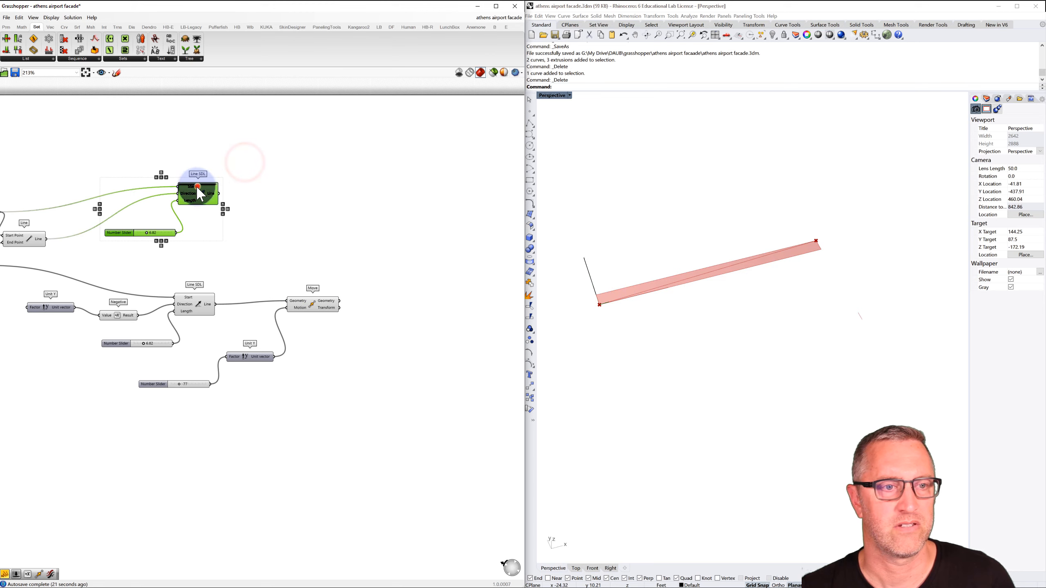
left_click_drag(200, 194, 329, 179)
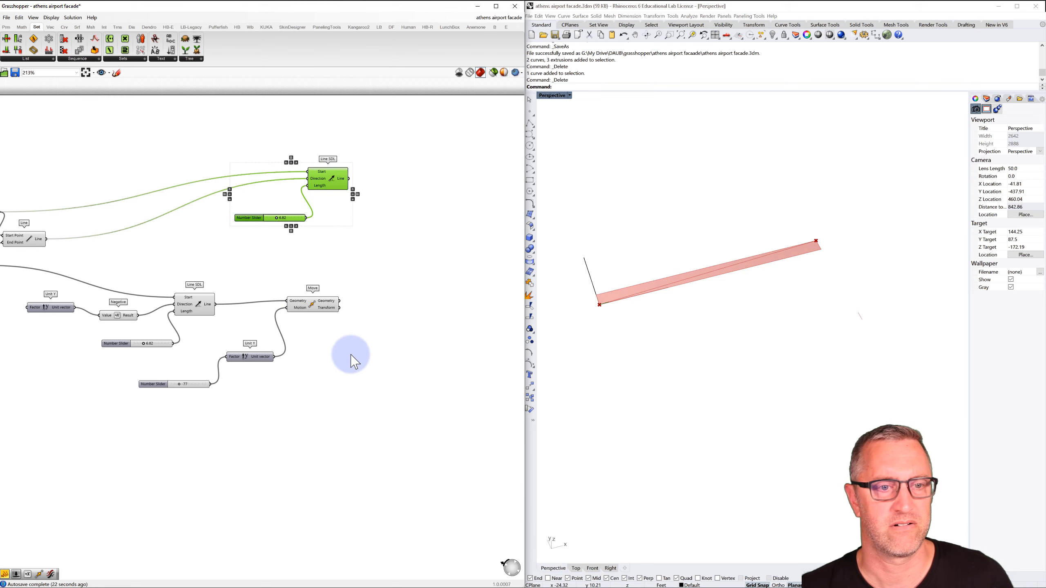
left_click(419, 208)
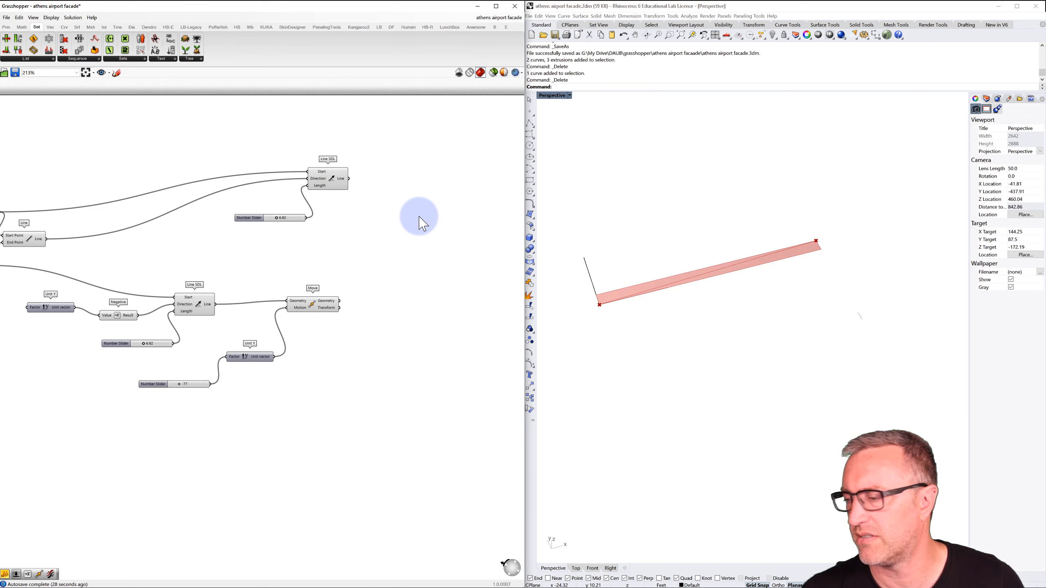
Step: Add a Blend Curve component, feeding Curve A from the upper Line SDL and Curve B from the Move's Geometry output
double_click(401, 239)
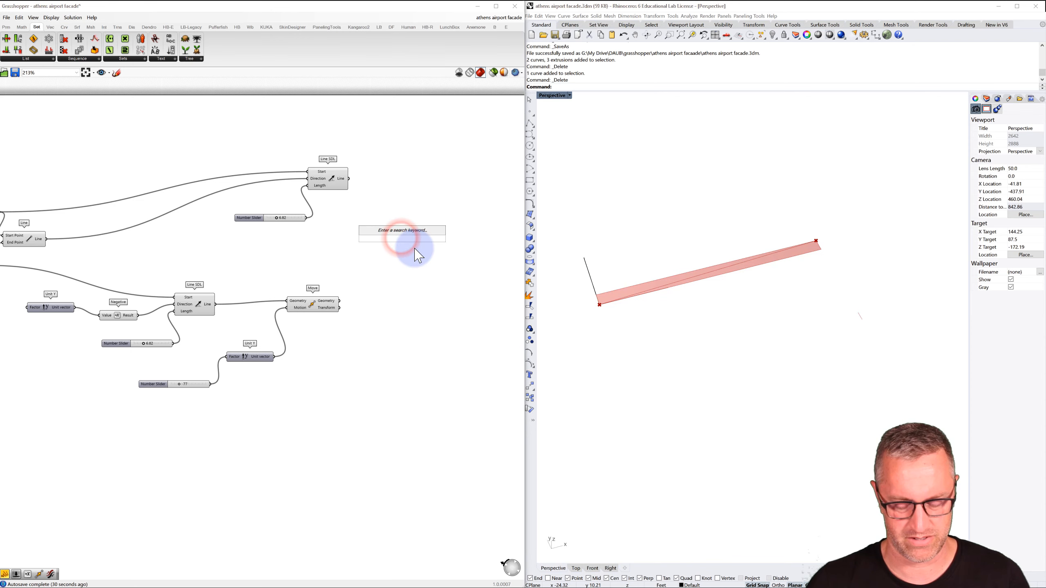
type("blen")
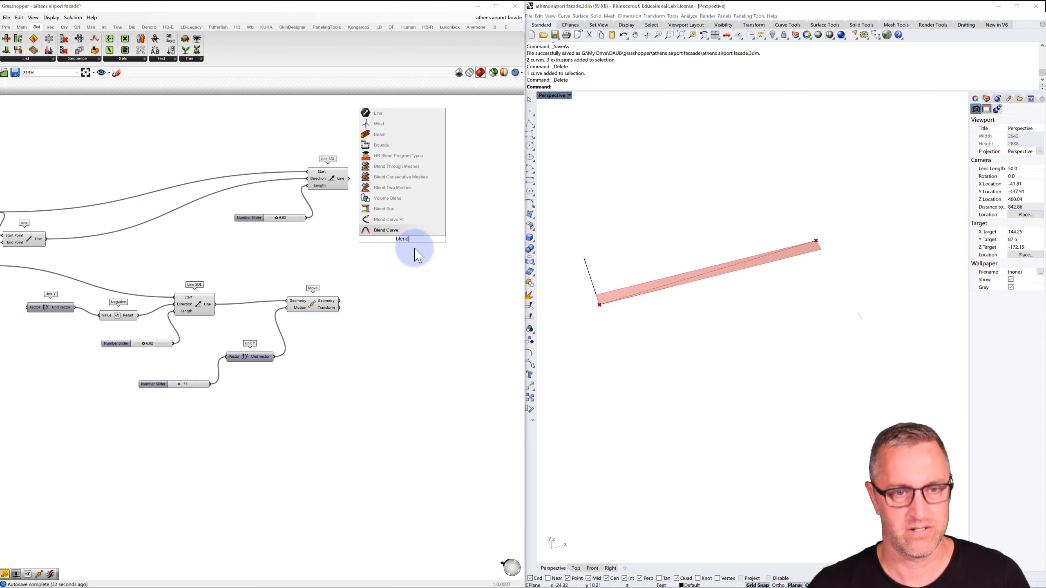
left_click(385, 230)
left_click_drag(389, 241, 399, 233)
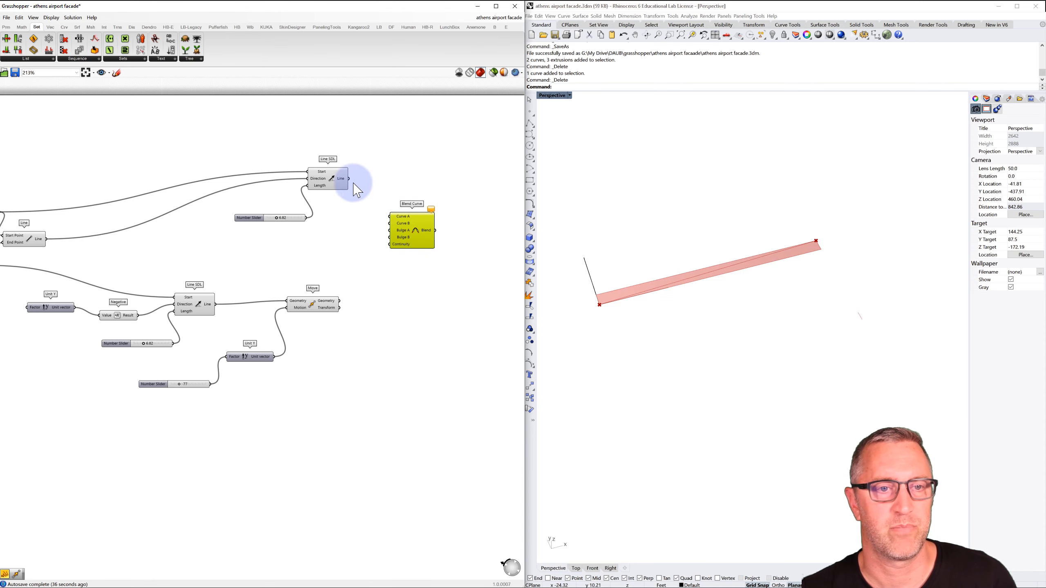
left_click_drag(349, 180, 389, 217)
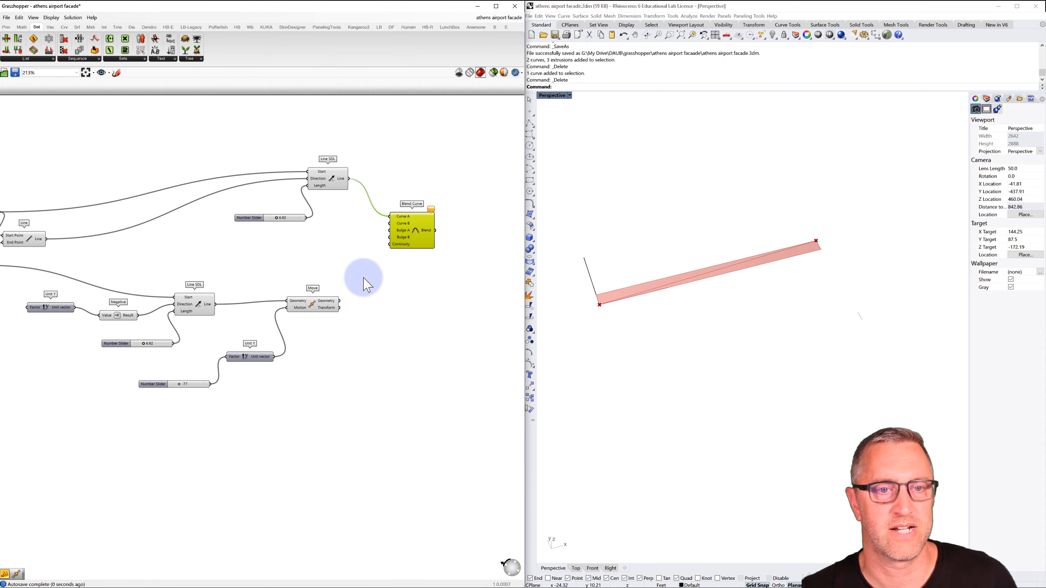
left_click_drag(339, 301, 390, 223)
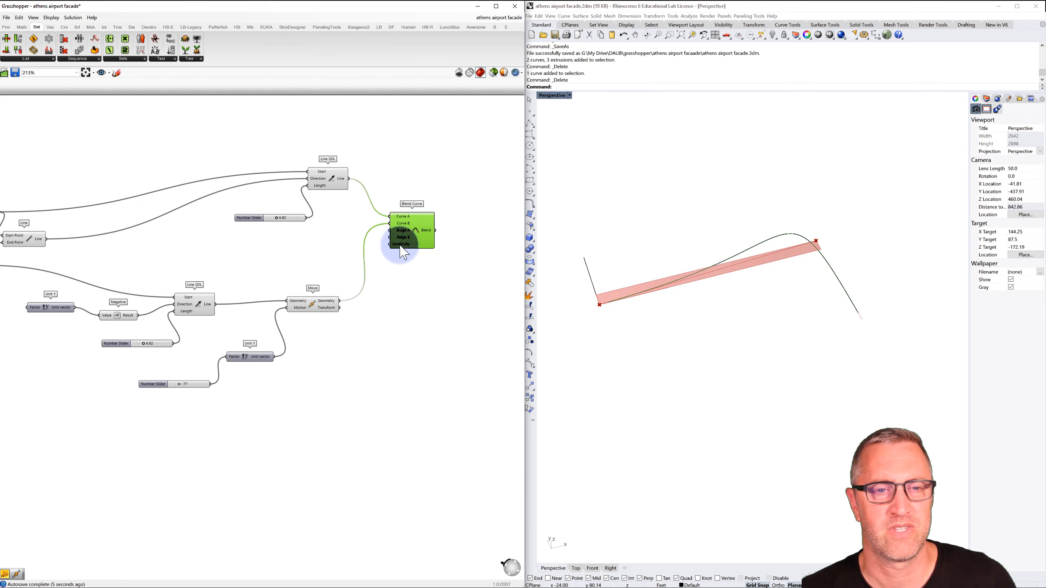
Step: Check which continuity option the Blend Curve component uses among Position, Tangency and Curvature
mouse_move(401, 246)
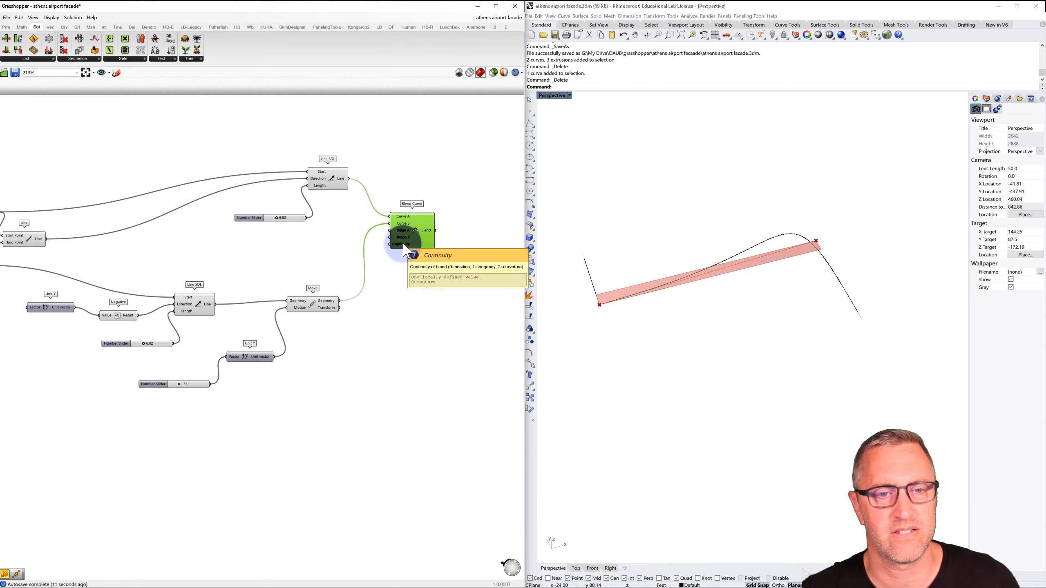
right_click(406, 248)
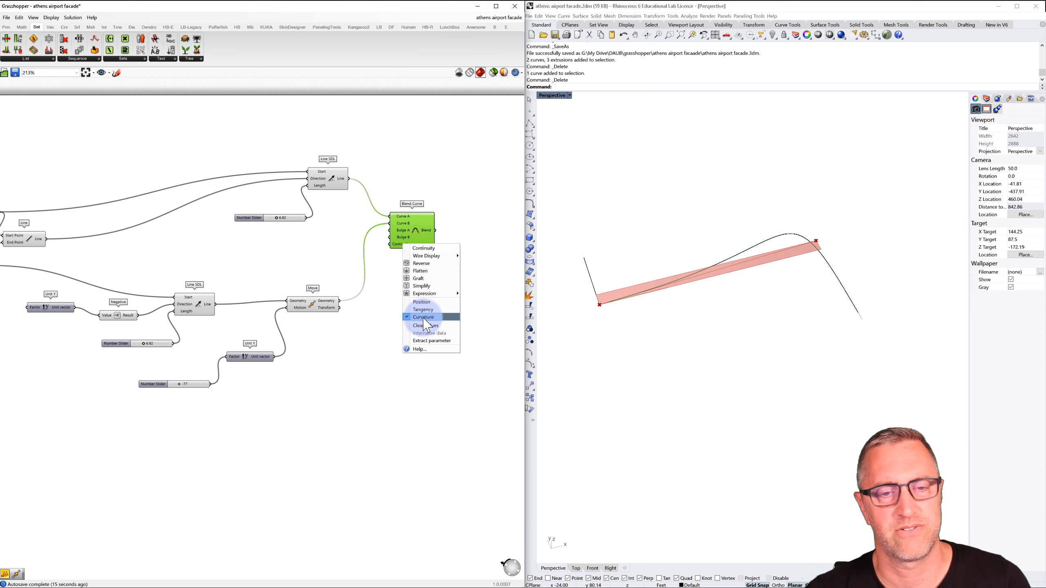
left_click(374, 284)
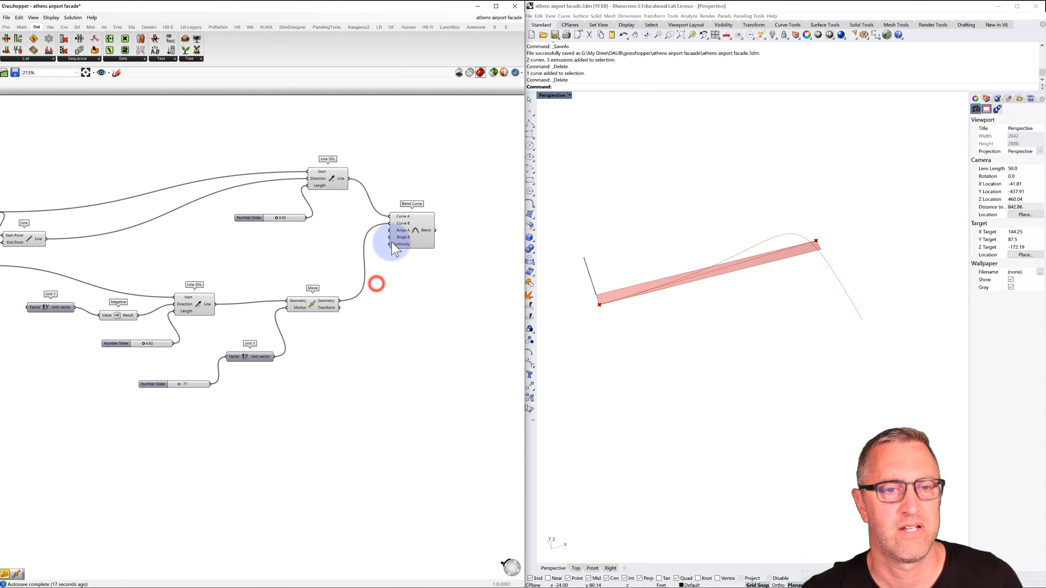
Step: Test the blend's shape with the Unit Y factor at -74 and slightly adjusted lengths for both Line SDL components
mouse_move(402, 236)
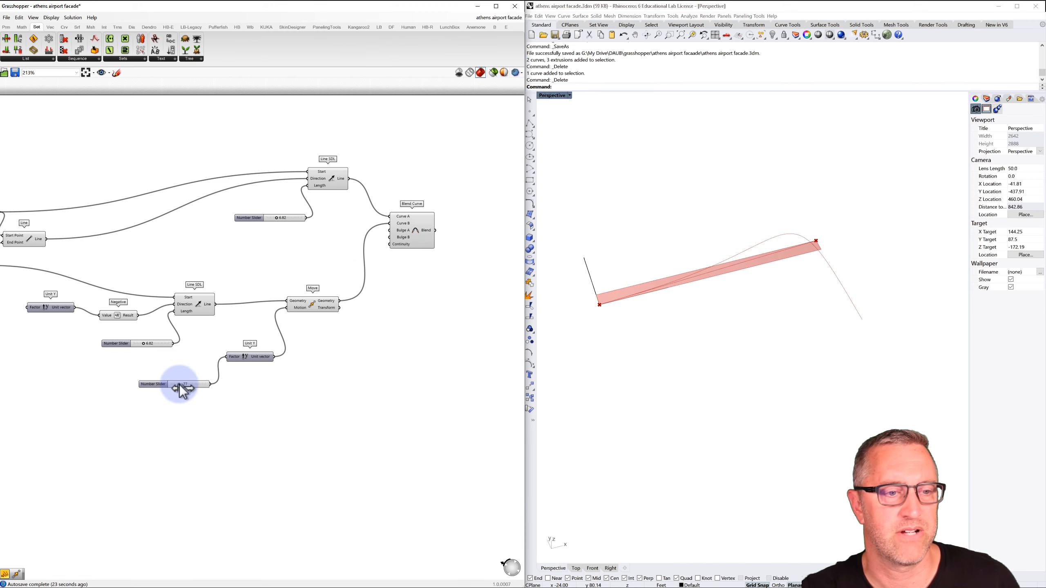
mouse_move(180, 386)
left_mouse_down()
mouse_move(157, 384)
mouse_move(180, 385)
left_mouse_up()
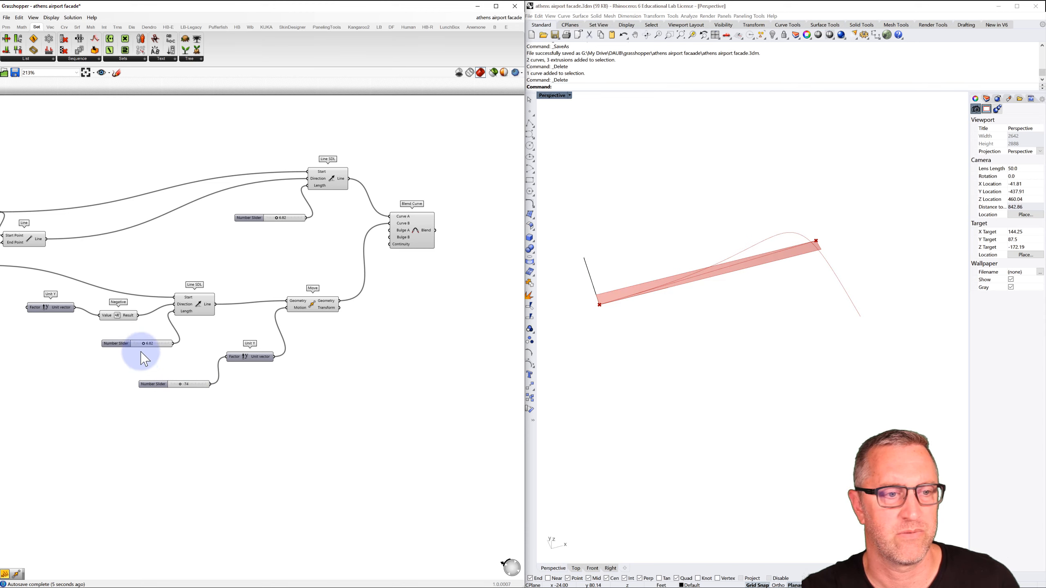
mouse_move(144, 346)
left_mouse_down()
mouse_move(159, 343)
mouse_move(145, 345)
left_mouse_up()
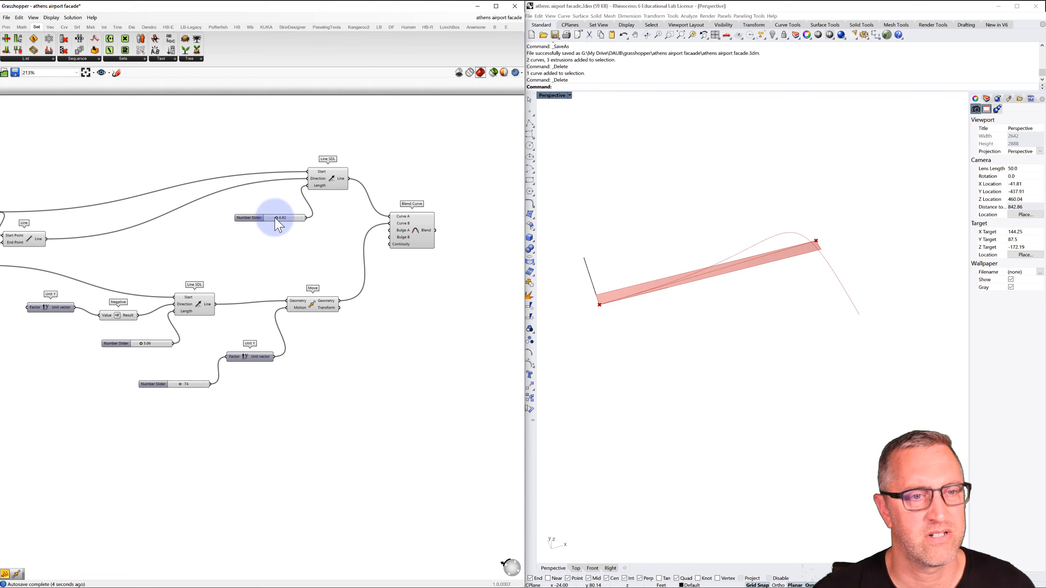
mouse_move(281, 223)
left_mouse_down()
mouse_move(238, 226)
mouse_move(340, 226)
mouse_move(279, 223)
left_mouse_up()
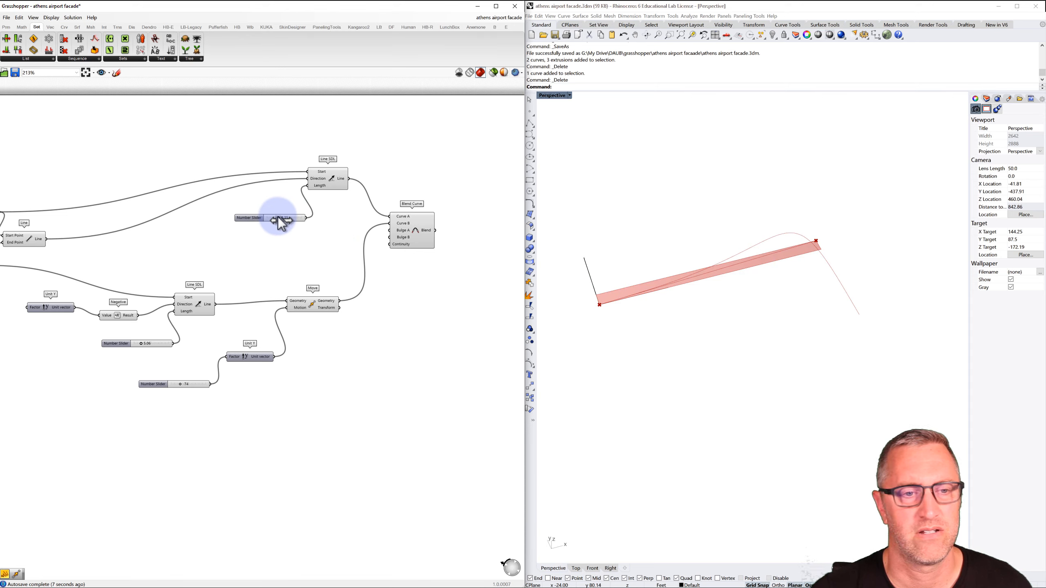
Step: Flatten the blend curve by setting the Unit Y factor to -100 and reducing both Line SDL length sliders
left_click_drag(185, 390, 147, 389)
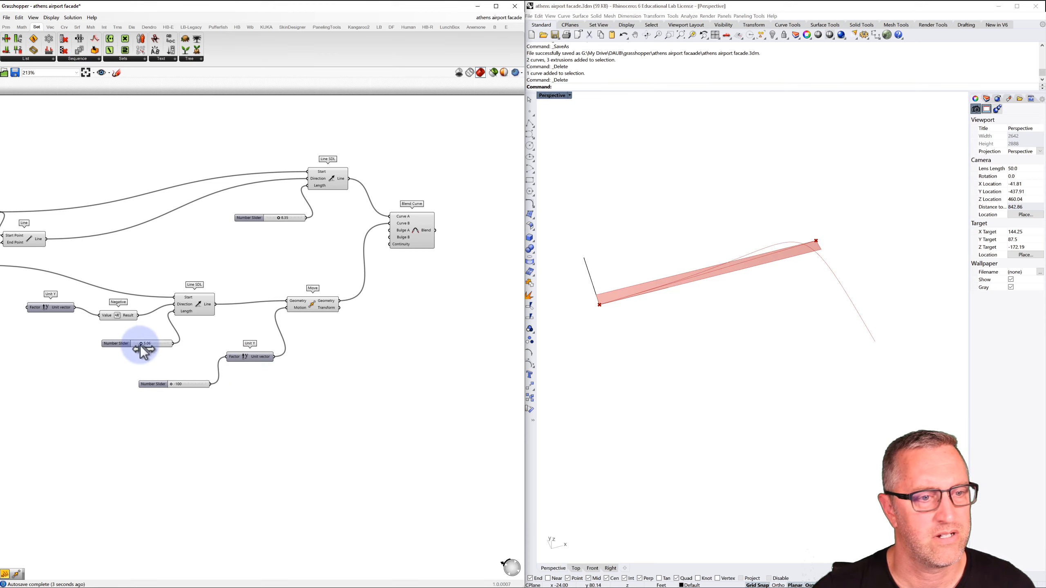
left_click_drag(141, 343, 119, 346)
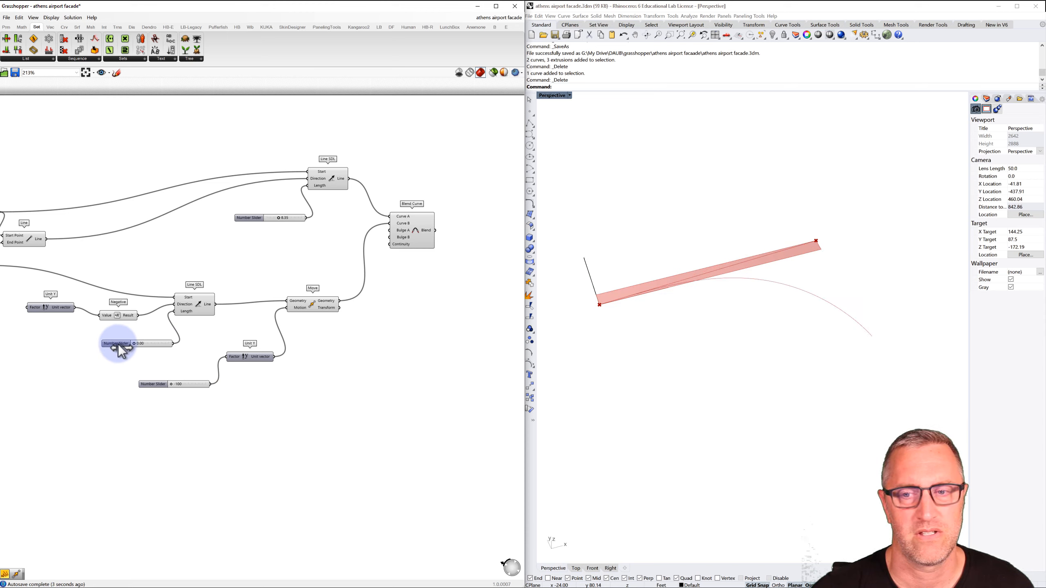
mouse_move(117, 345)
left_mouse_down()
mouse_move(157, 345)
mouse_move(114, 341)
left_mouse_up()
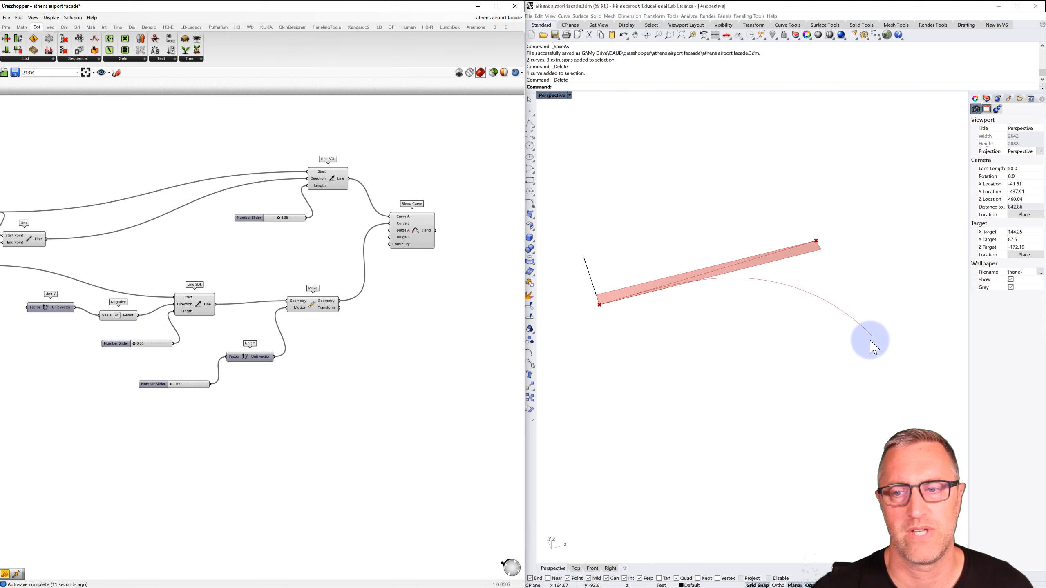
right_click_drag(227, 273, 241, 268)
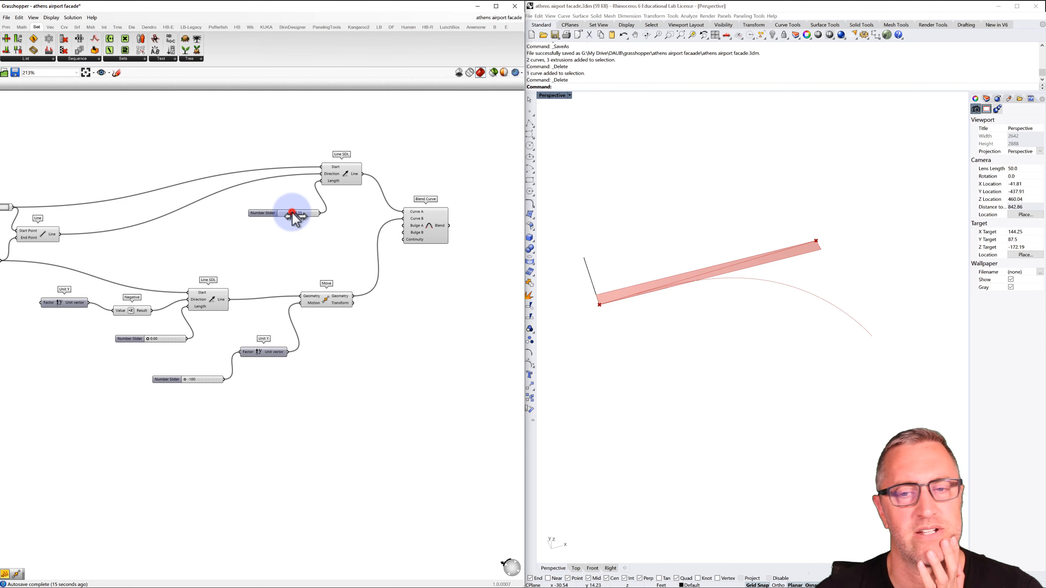
mouse_move(293, 217)
left_mouse_down()
mouse_move(339, 217)
mouse_move(248, 219)
mouse_move(358, 222)
mouse_move(289, 220)
left_mouse_up()
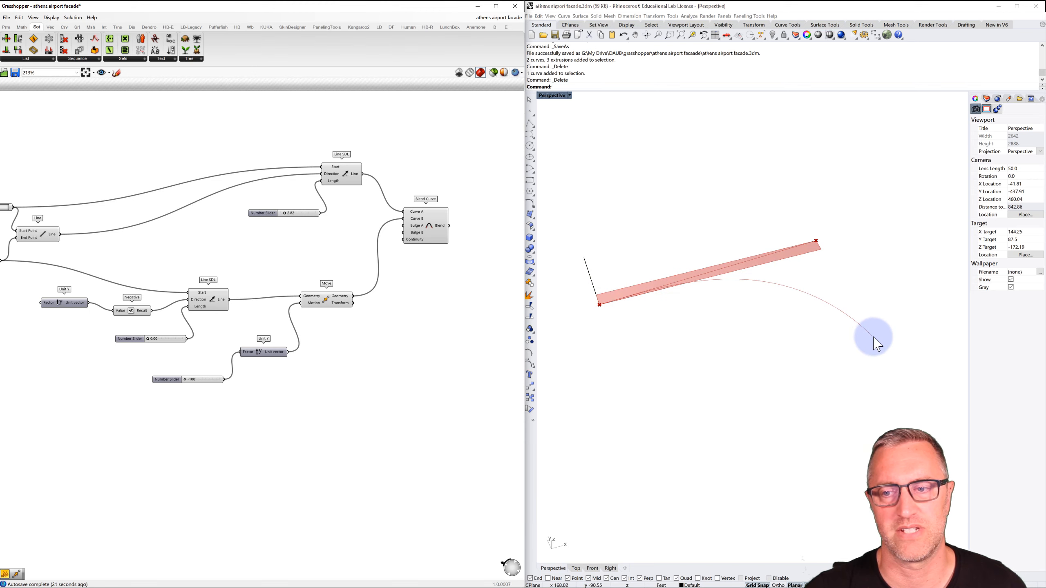
Step: Highlight the Blend Curve in the model and examine closely where it meets the corner point of the base strip
right_click_drag(876, 344, 864, 338)
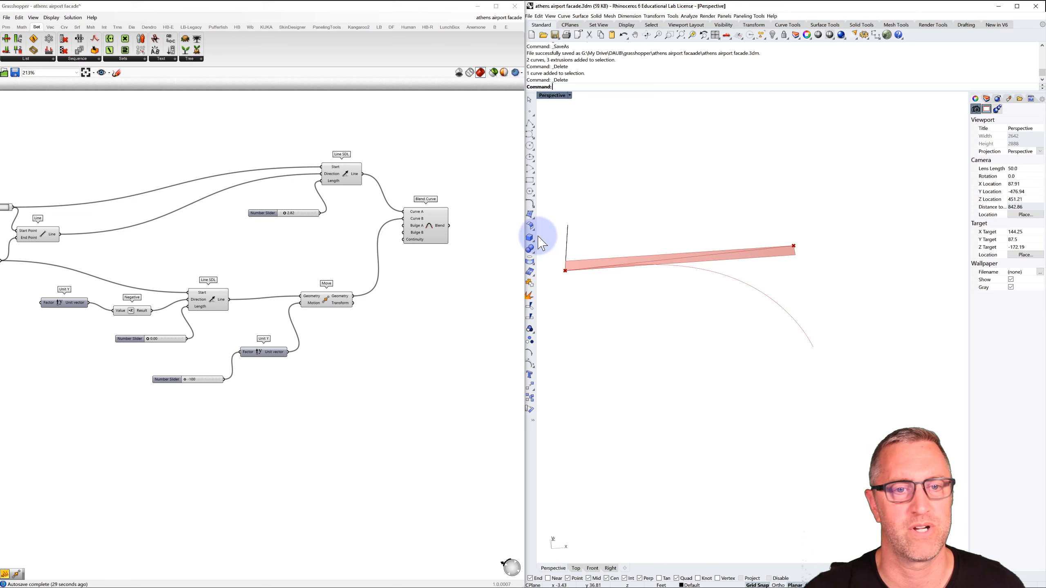
left_click(425, 217)
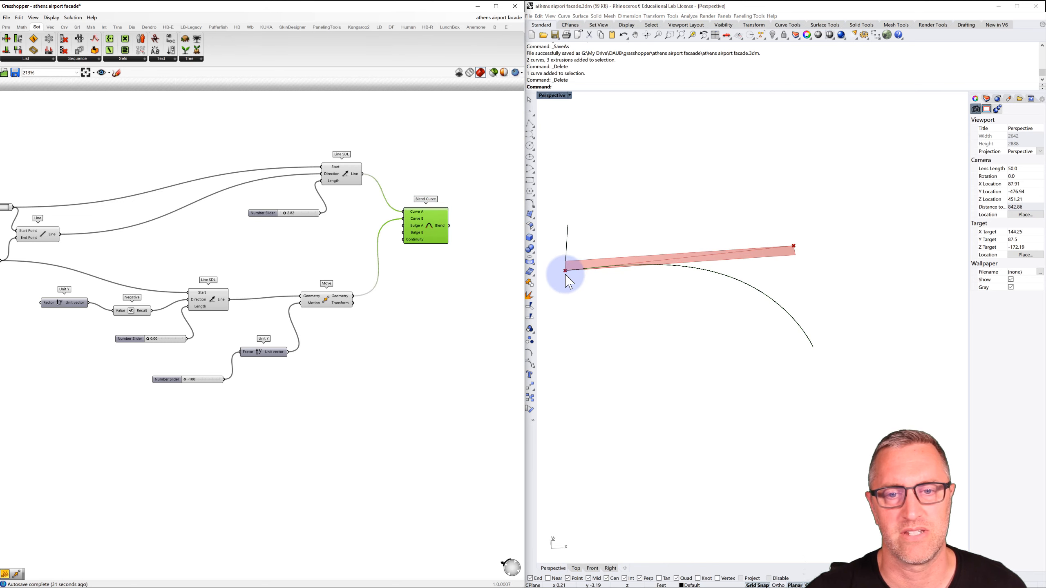
scroll(570, 282, "up", 5)
scroll(573, 277, "up", 2)
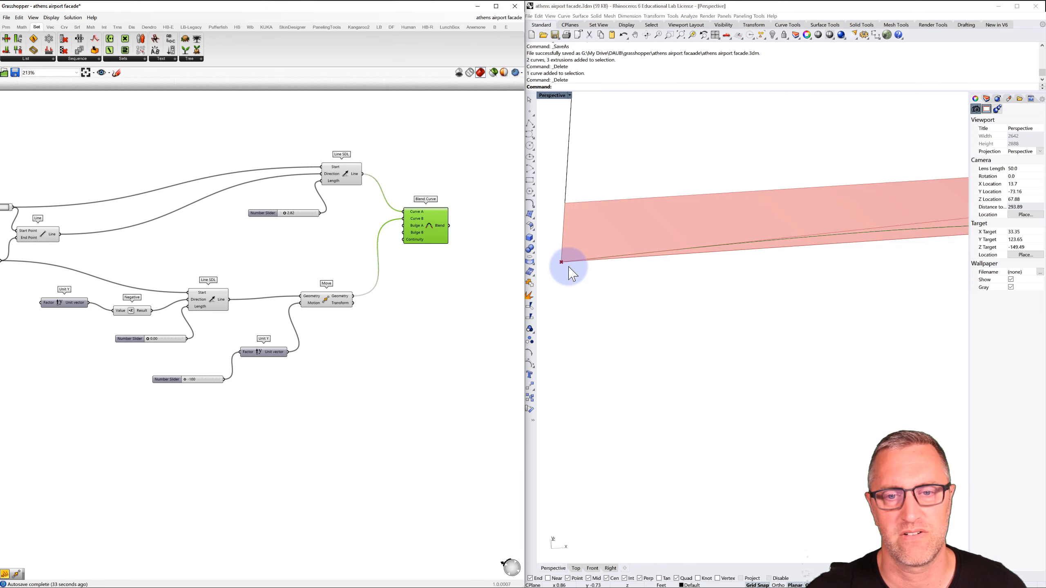
Step: Examine the highlighted blend curve up close at the base strip's corner point and along its full sweep
scroll(576, 273, "up", 2)
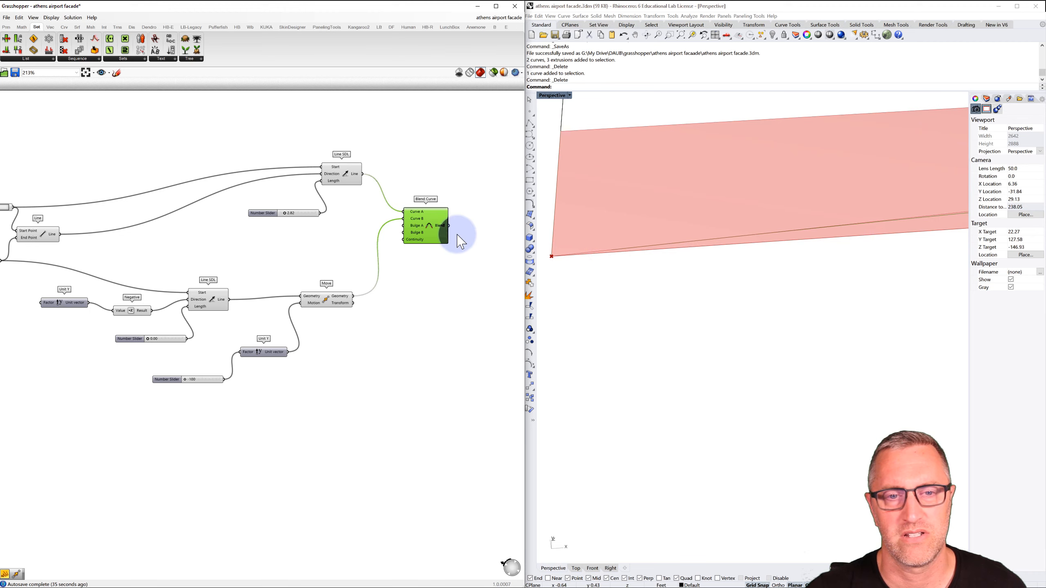
left_click(467, 227)
left_click(425, 226)
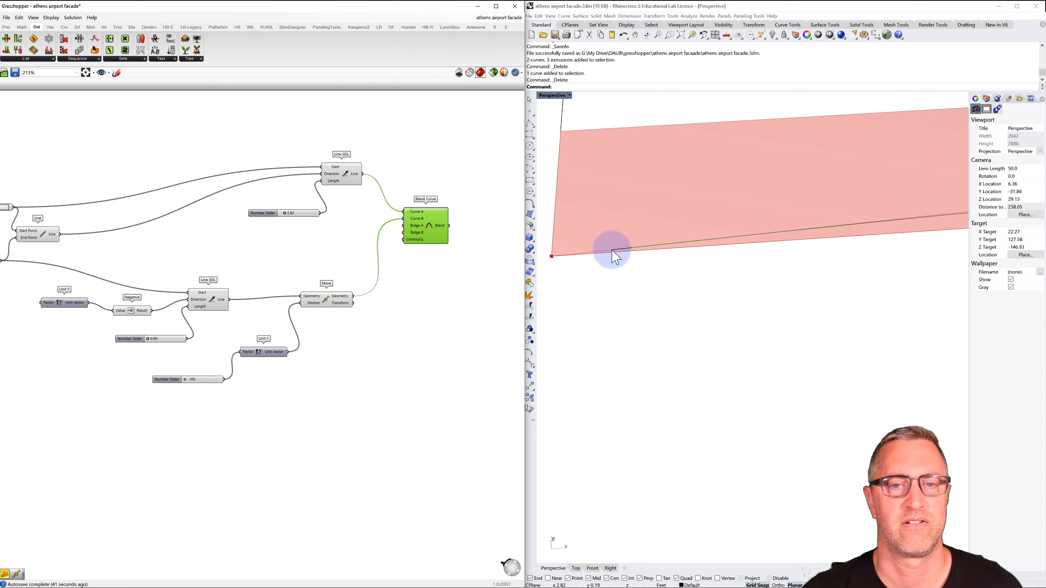
scroll(609, 250, "down", 6)
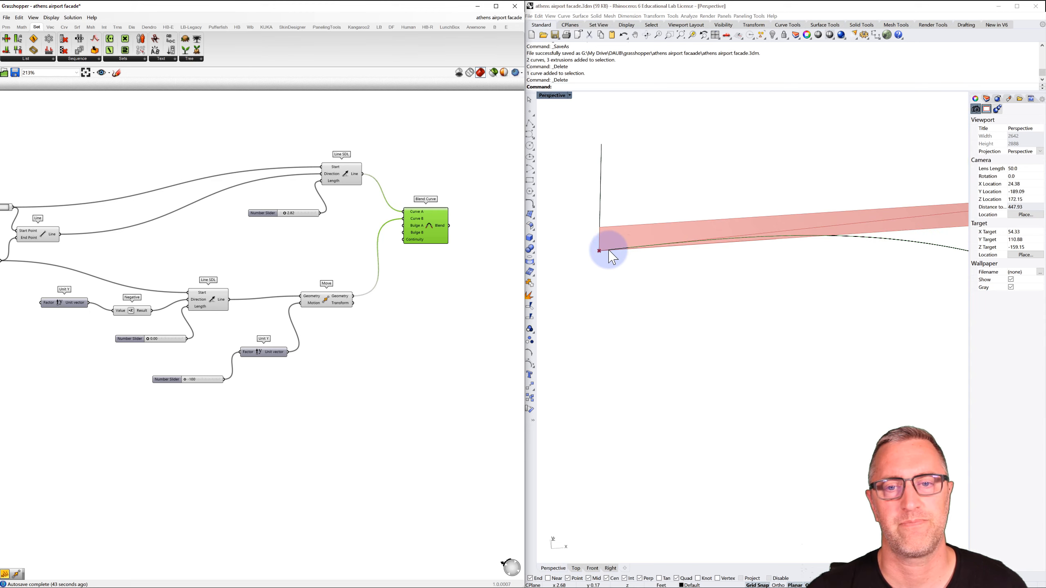
right_click_drag(621, 253, 590, 246, "shift")
scroll(593, 249, "down", 4)
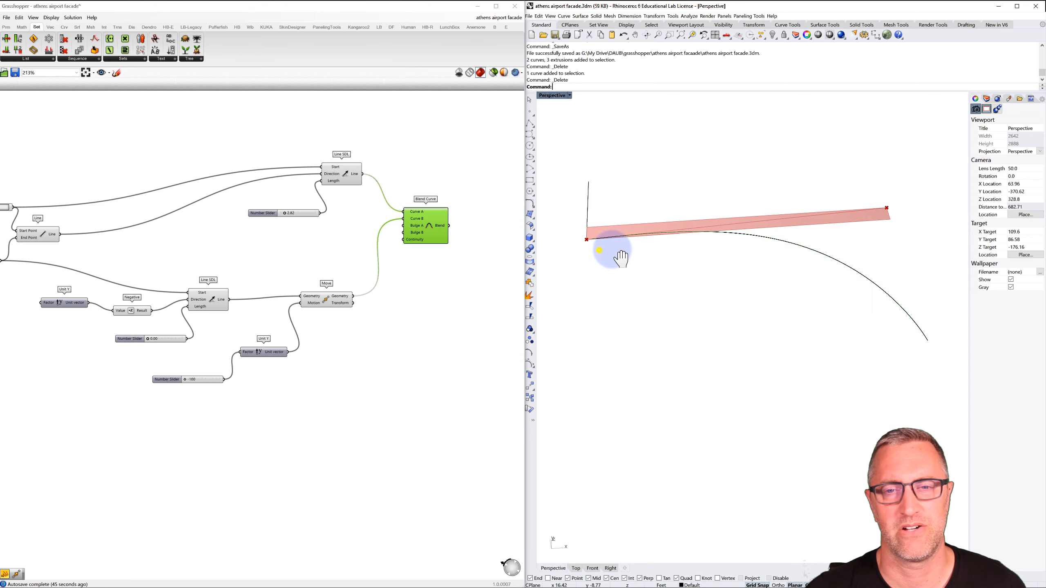
left_click(452, 270)
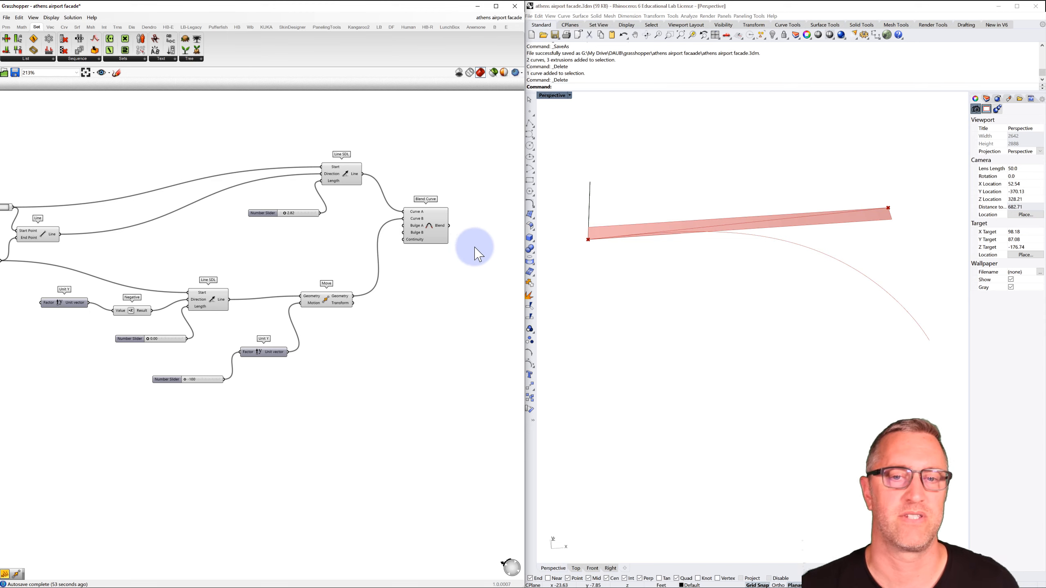
left_click(430, 223)
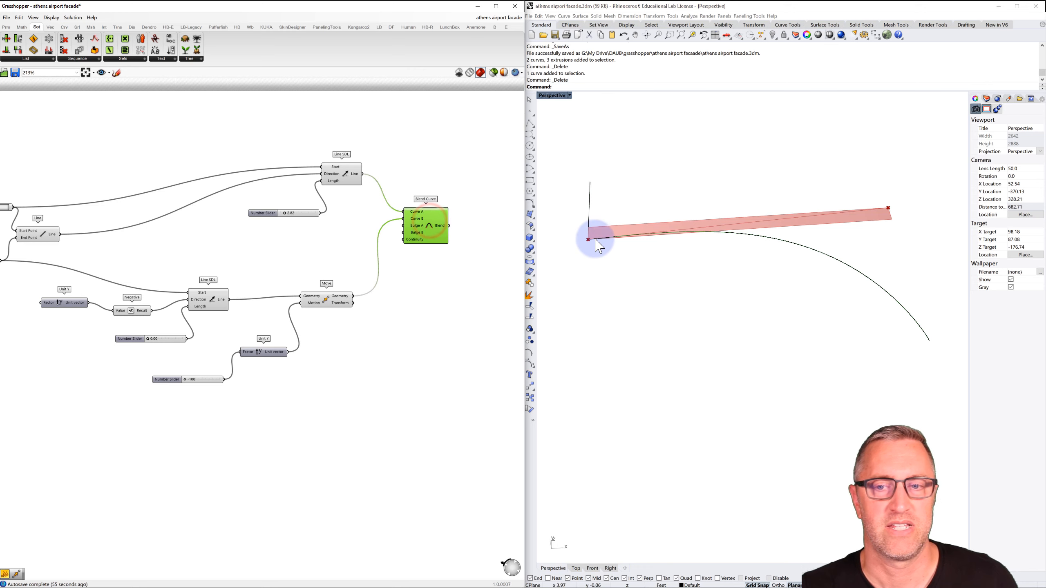
scroll(585, 247, "up", 8)
right_click_drag(571, 244, 589, 242, "shift")
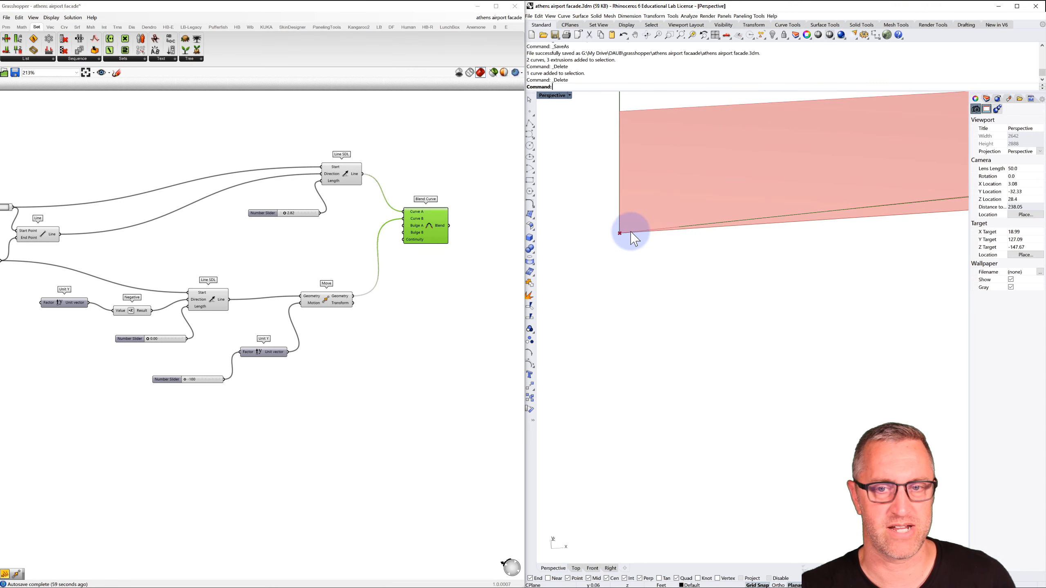
scroll(659, 243, "down", 5)
scroll(656, 246, "down", 4)
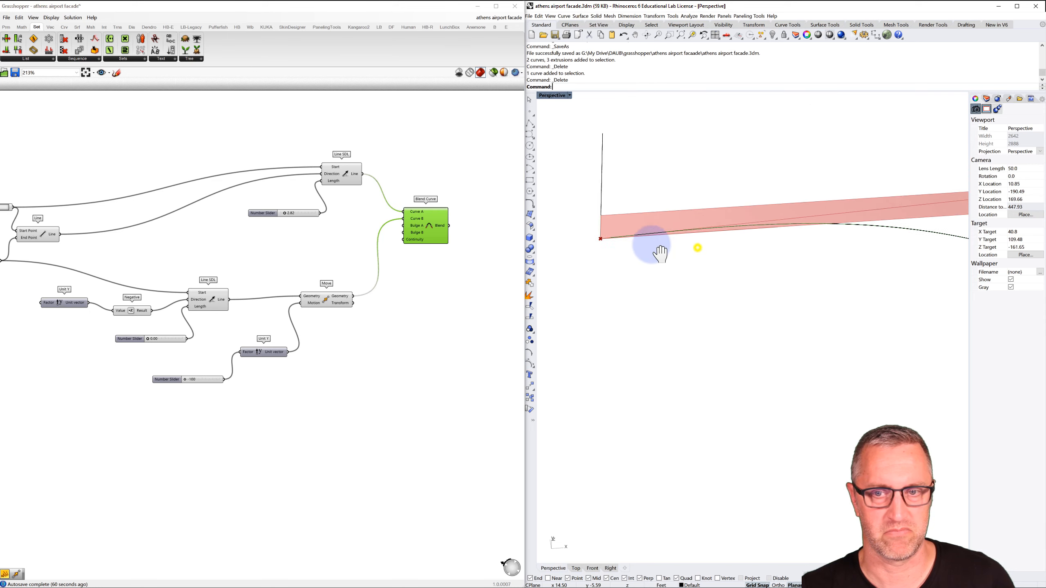
right_click_drag(676, 250, 668, 241, "shift")
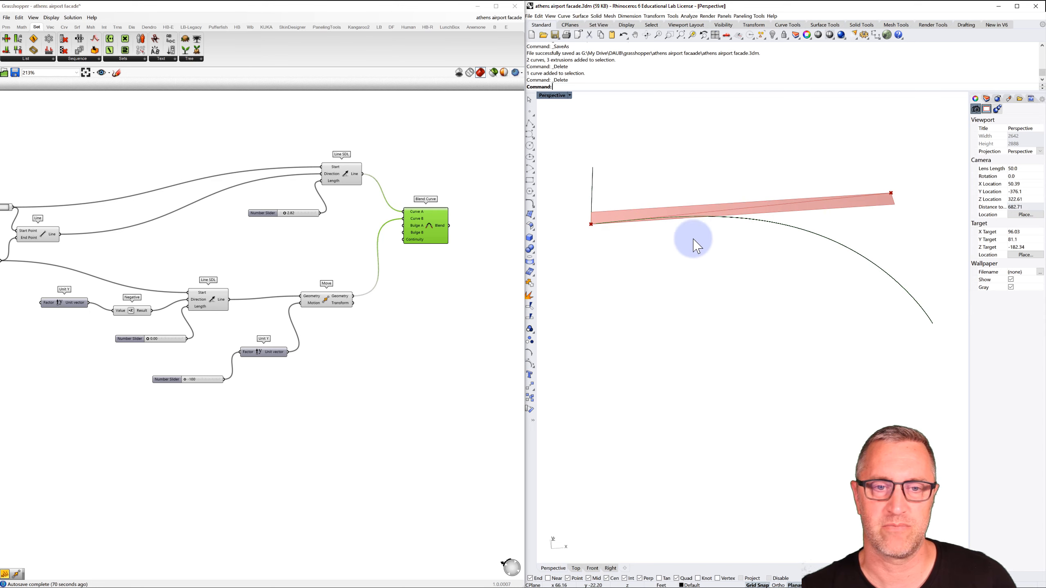
Step: Add a Divide Curve component and feed the Blend Curve output into its Curve input
left_click(443, 276)
right_click_drag(465, 280, 337, 284)
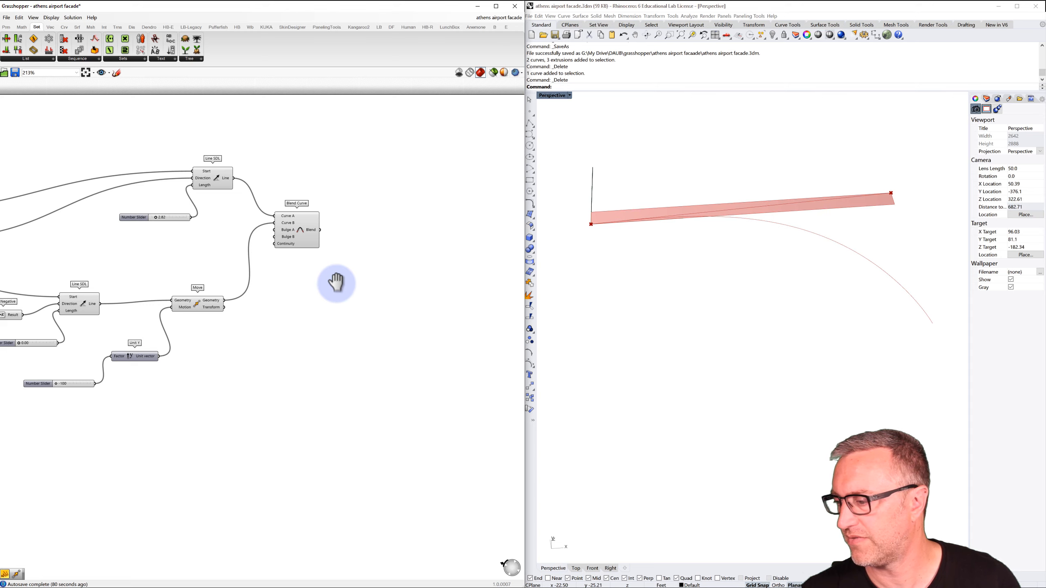
double_click(378, 226)
type("divi")
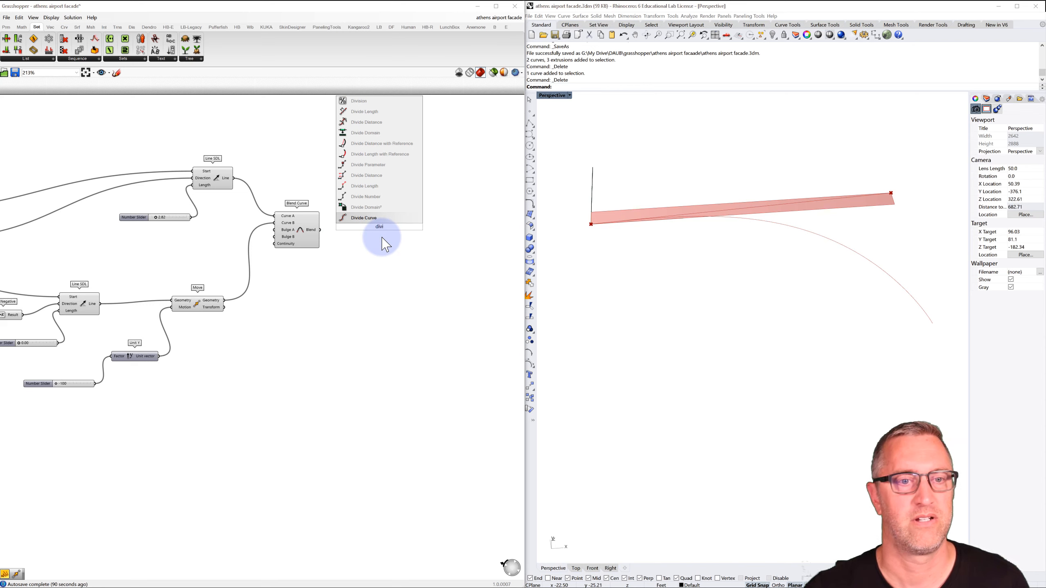
left_click(364, 217)
left_click_drag(383, 217, 385, 203)
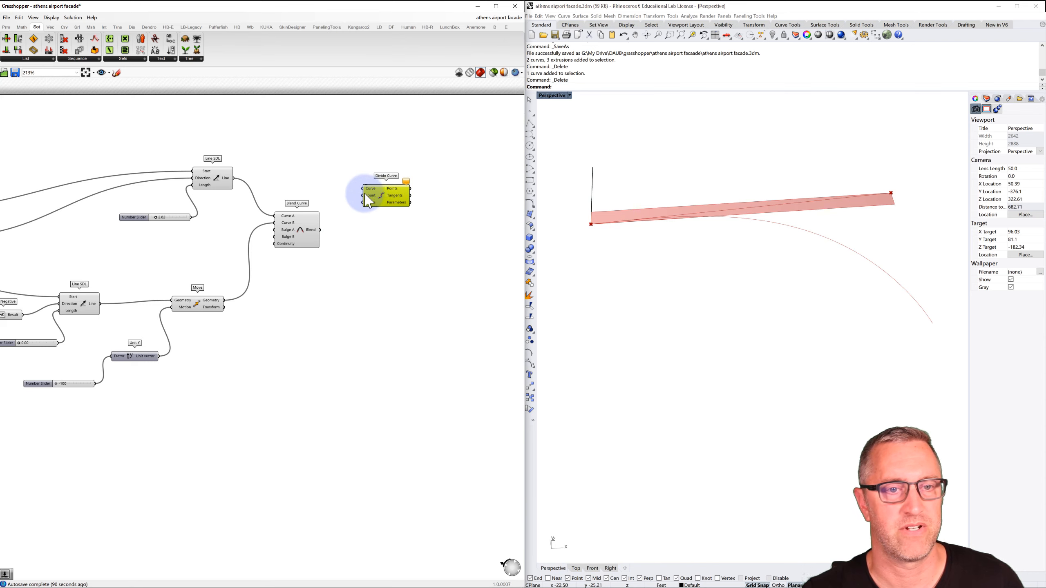
left_click_drag(320, 230, 365, 190)
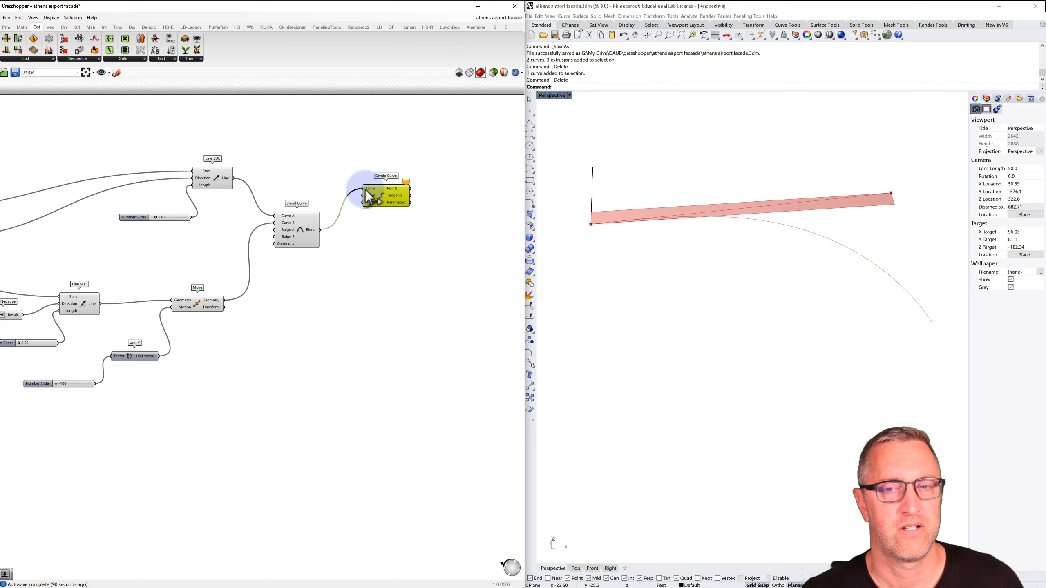
Step: Duplicate the Divide Curve component below the original and feed the copy's Curve input from the Line component instead
left_click(222, 183)
left_click(294, 163)
scroll(304, 167, "down", 2)
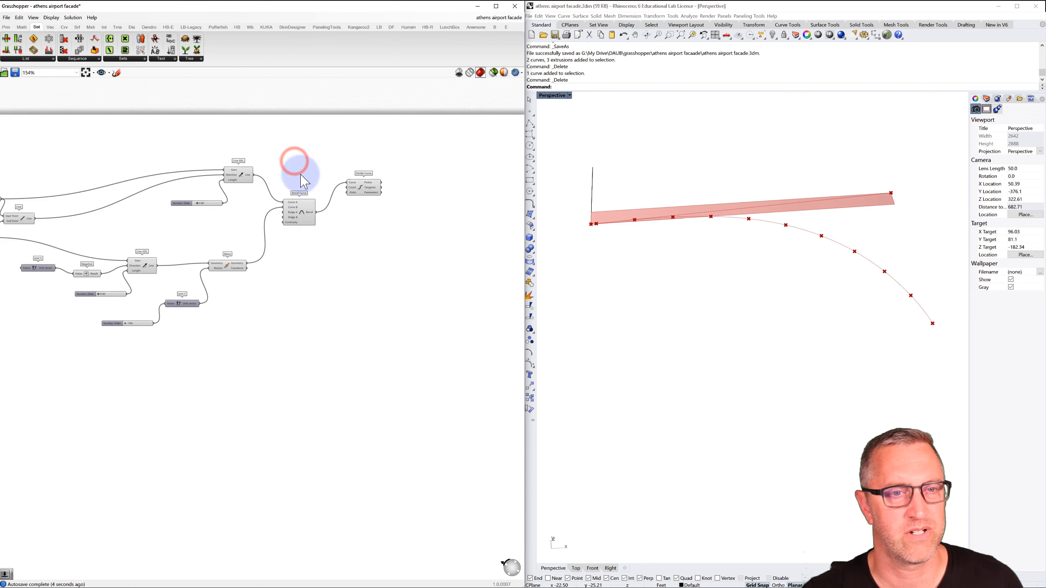
right_click_drag(302, 174, 398, 179)
left_click(85, 223)
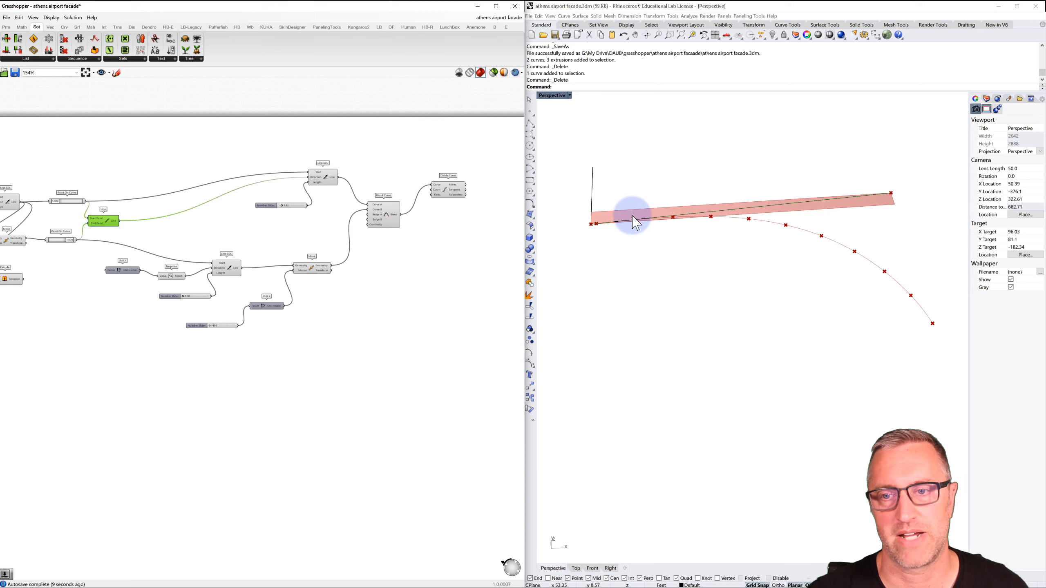
left_click(452, 190)
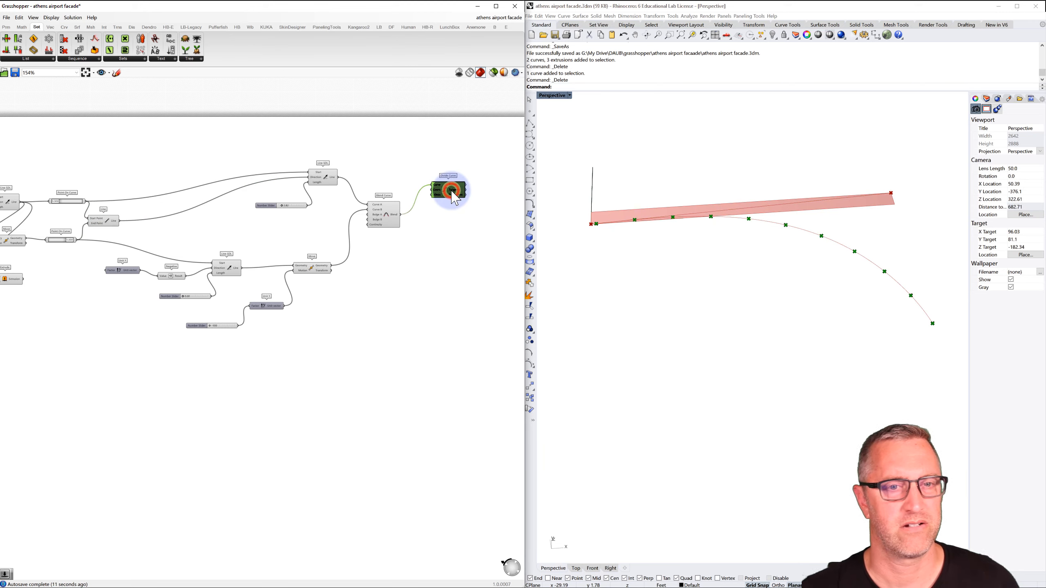
key("ctrl+c")
key("ctrl+v")
left_click_drag(451, 195, 456, 250)
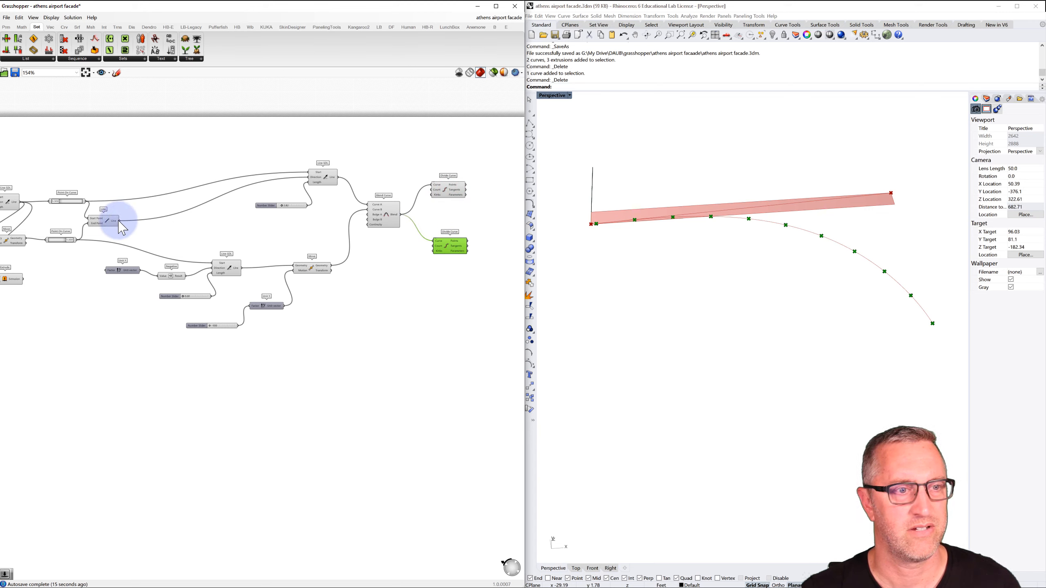
left_click_drag(119, 221, 434, 241)
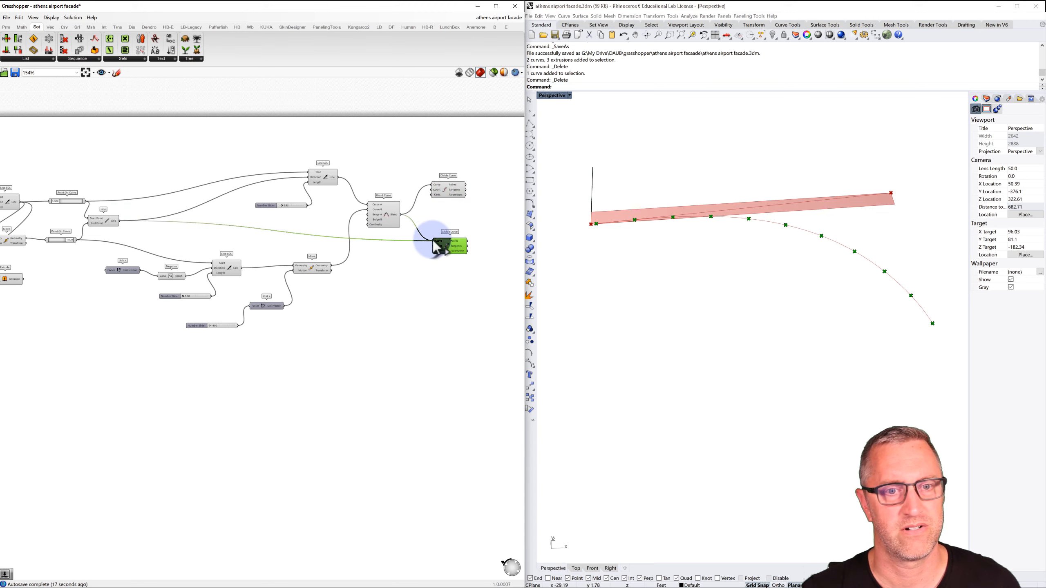
left_click(458, 222)
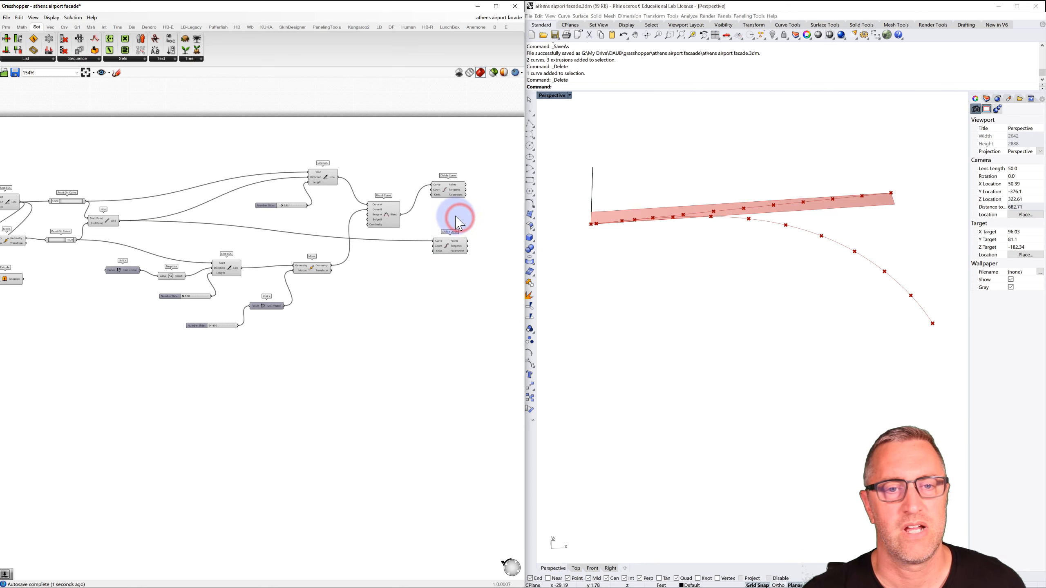
Step: Move both Divide Curve components farther away from the Blend Curve to free up canvas space
left_click_drag(485, 181, 482, 243)
right_click_drag(461, 264, 386, 271)
left_click(387, 271)
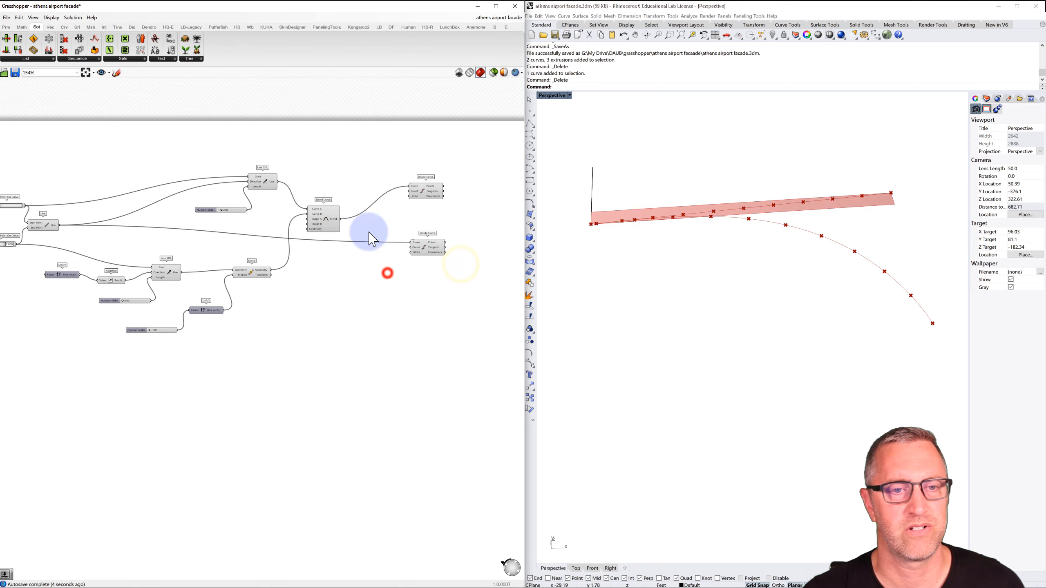
Step: Create an integer number slider ranging from 10 to 100 and name it "facade division"
left_click(355, 169)
double_click(356, 170)
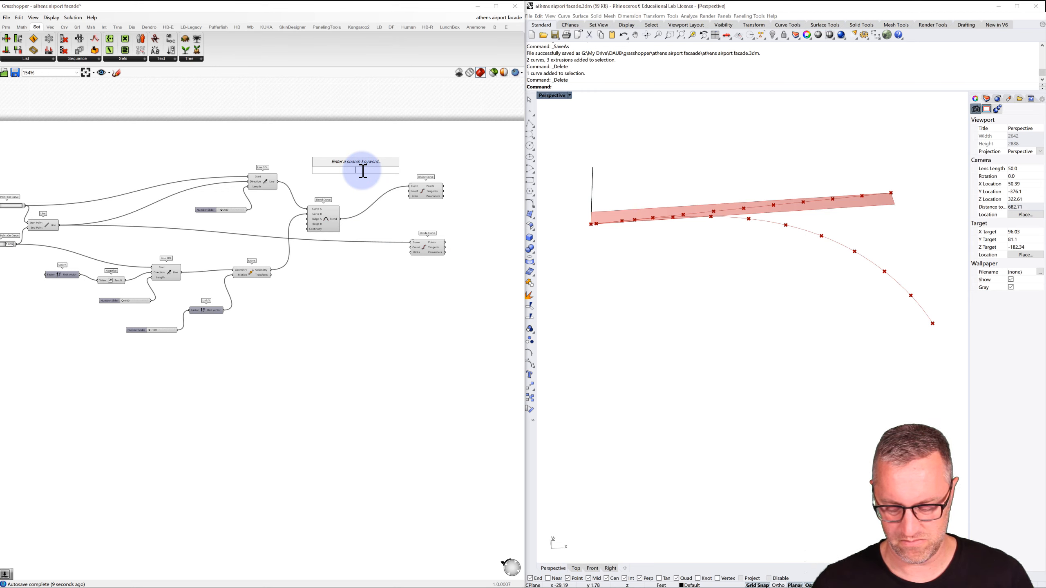
type("10<1")
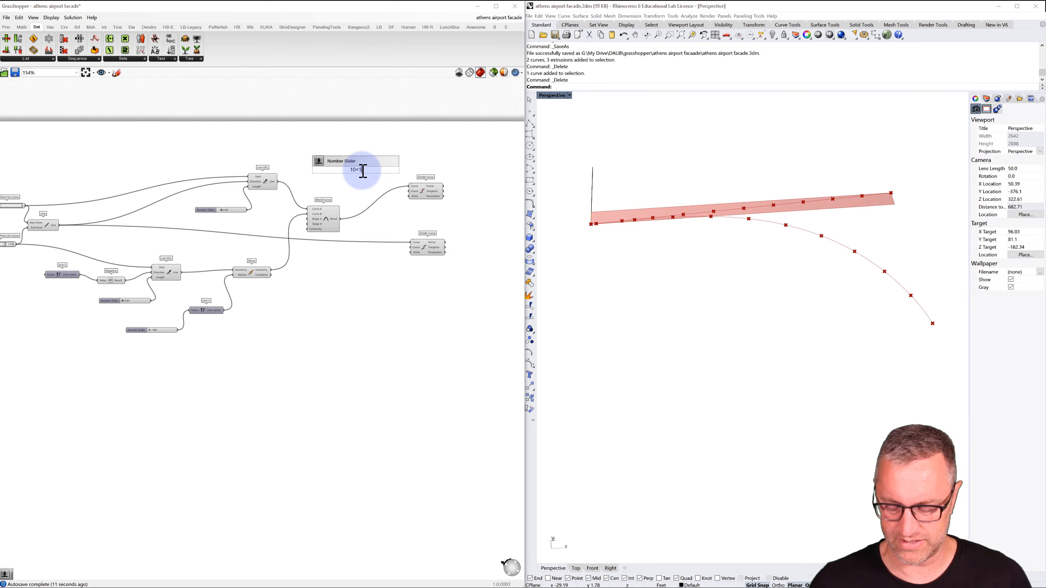
type("00")
key("Return")
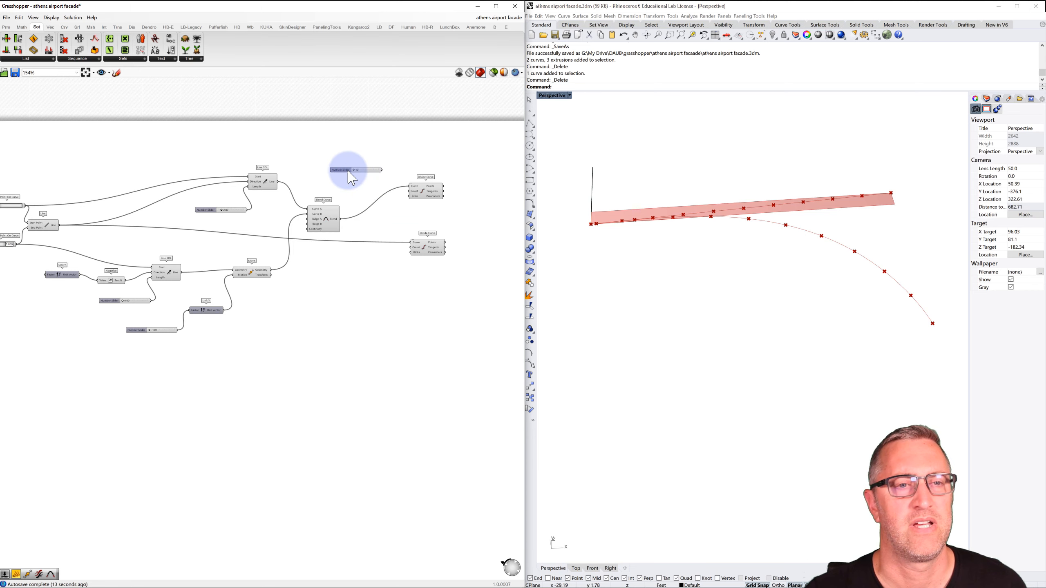
double_click(344, 170)
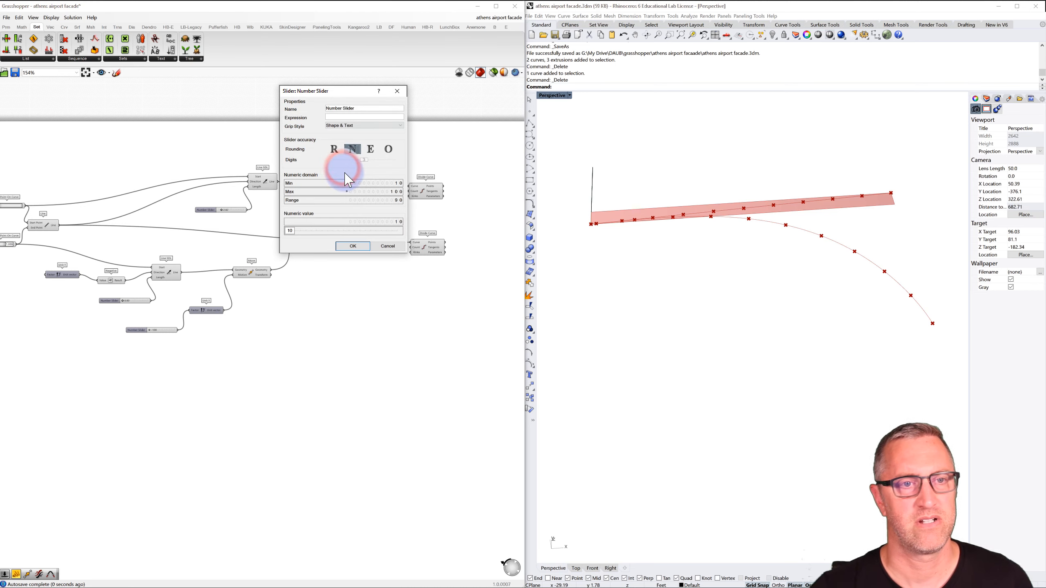
left_click_drag(361, 108, 314, 109)
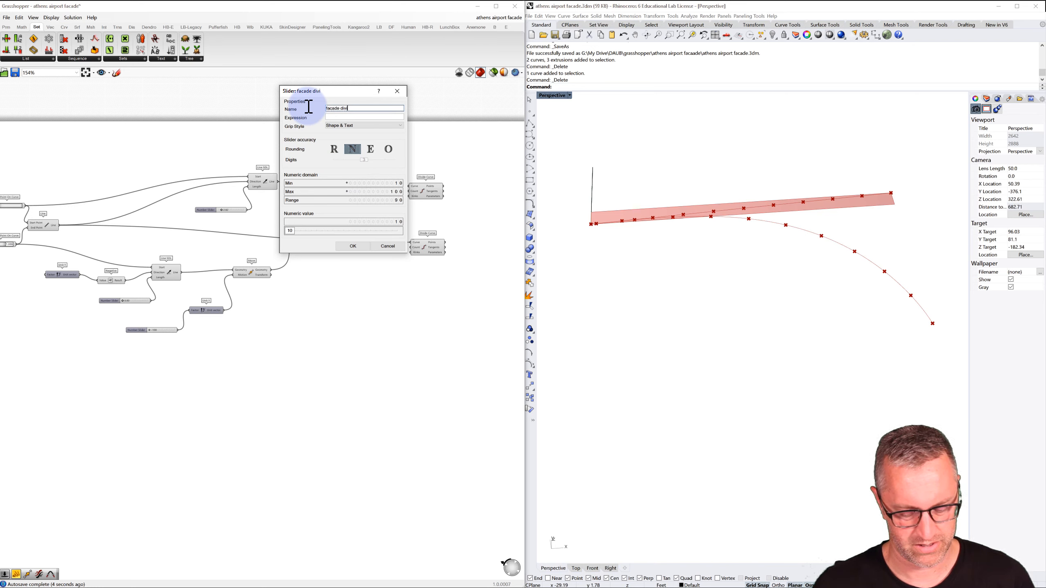
left_click(353, 246)
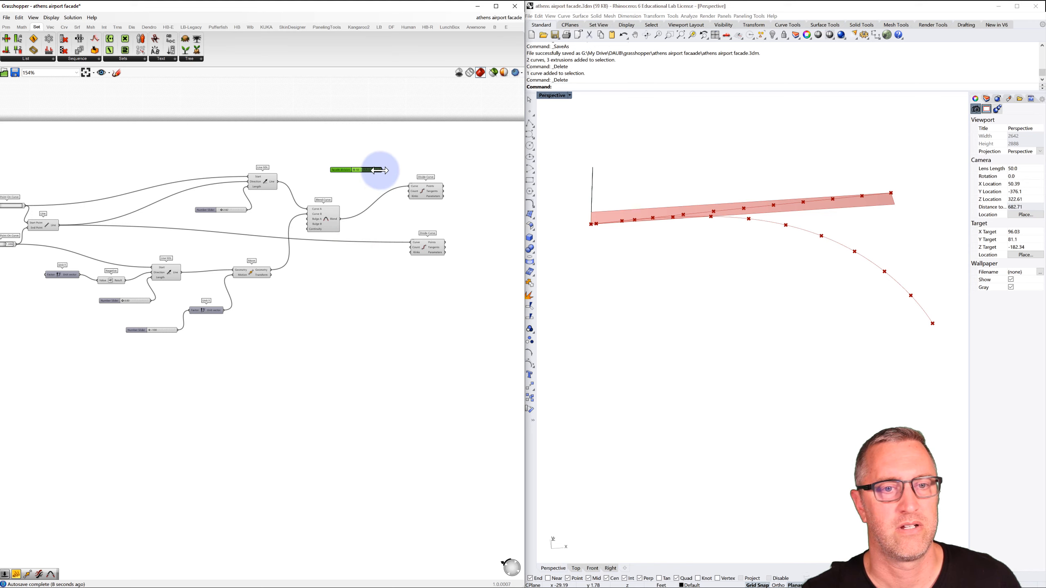
Step: Connect the facade division slider to the Count of both Divide Curve components and set it to 35
left_click_drag(404, 190, 411, 252)
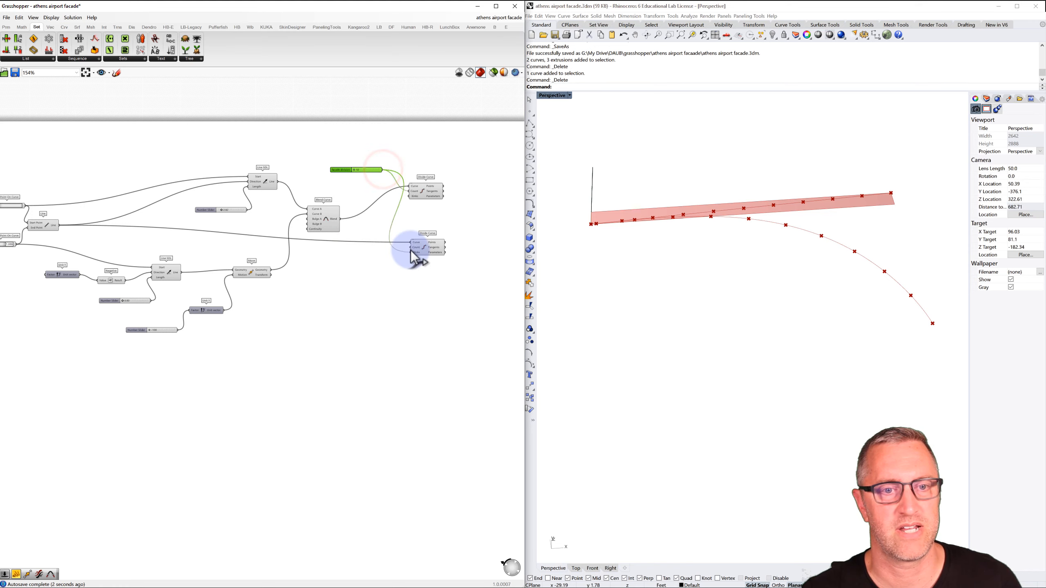
left_click_drag(346, 169, 349, 262)
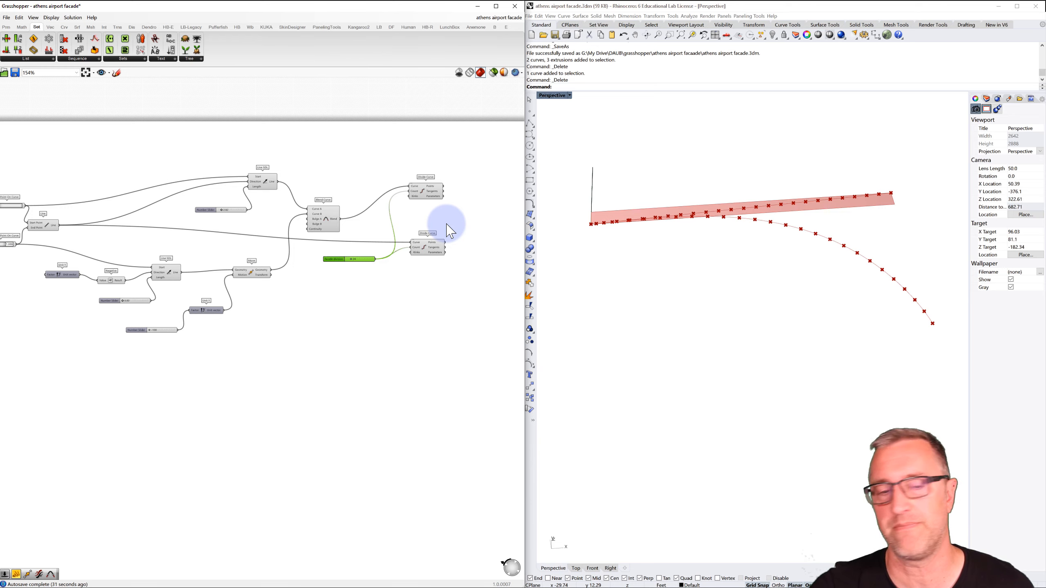
right_click_drag(451, 233, 392, 235)
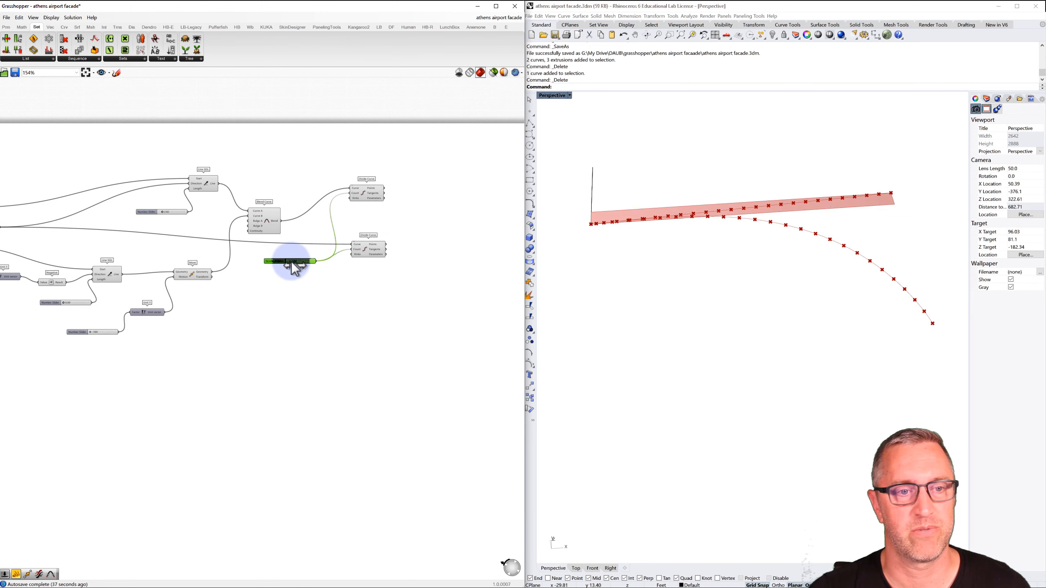
mouse_move(293, 264)
left_mouse_down()
mouse_move(310, 262)
mouse_move(297, 261)
left_mouse_up()
scroll(297, 261, "up", 5)
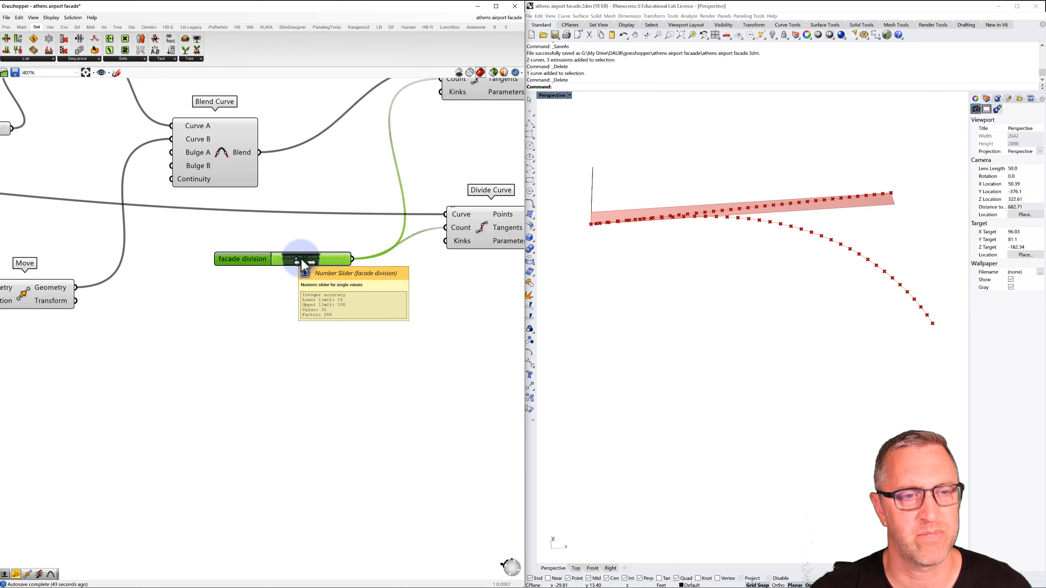
right_click_drag(299, 247, 205, 277)
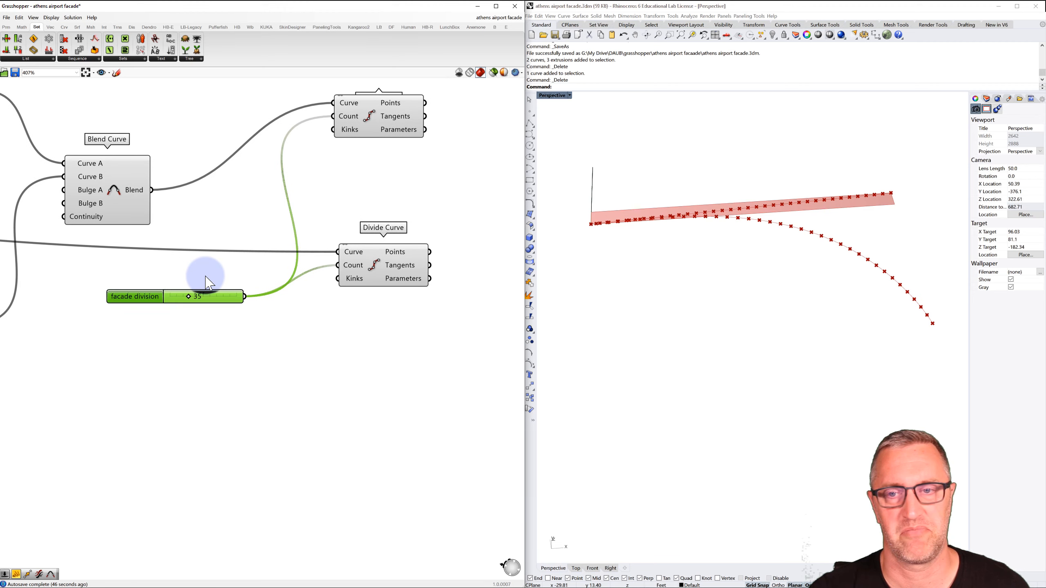
Step: Place a Cull Pattern component beyond the Divide Curve component that divides the blend
scroll(165, 289, "down", 2)
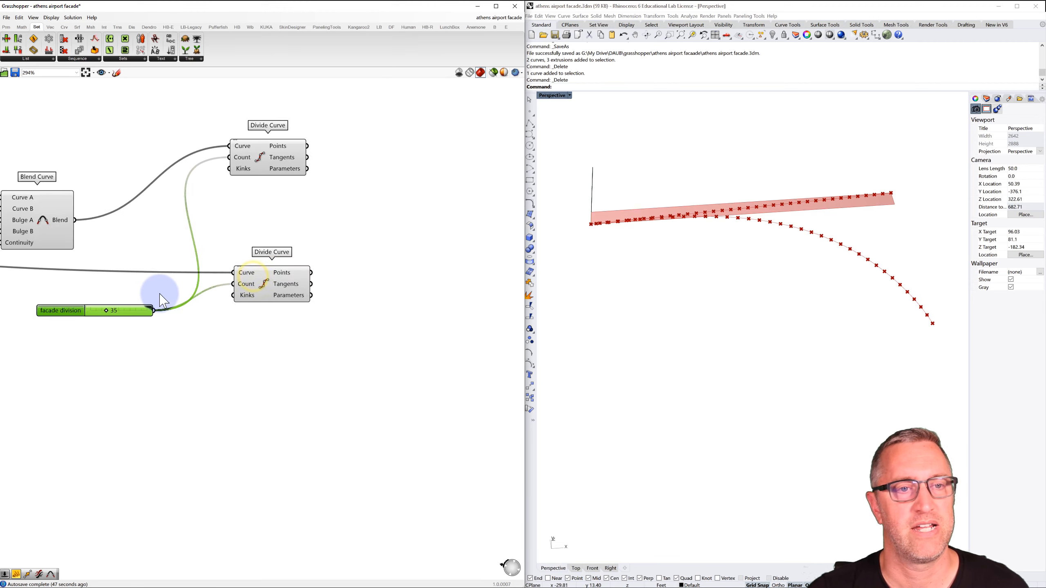
scroll(233, 250, "down", 1)
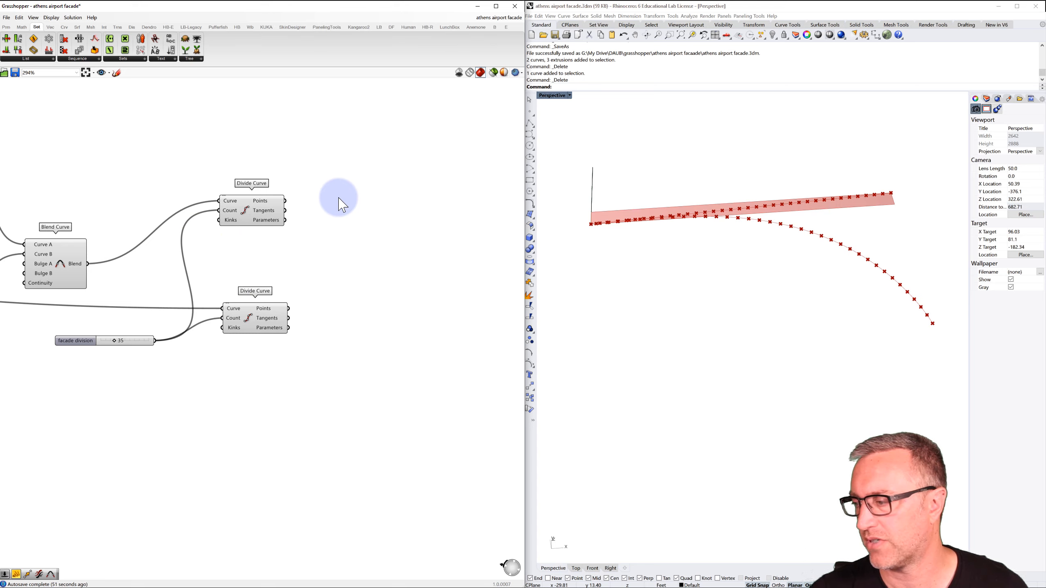
left_click(74, 59)
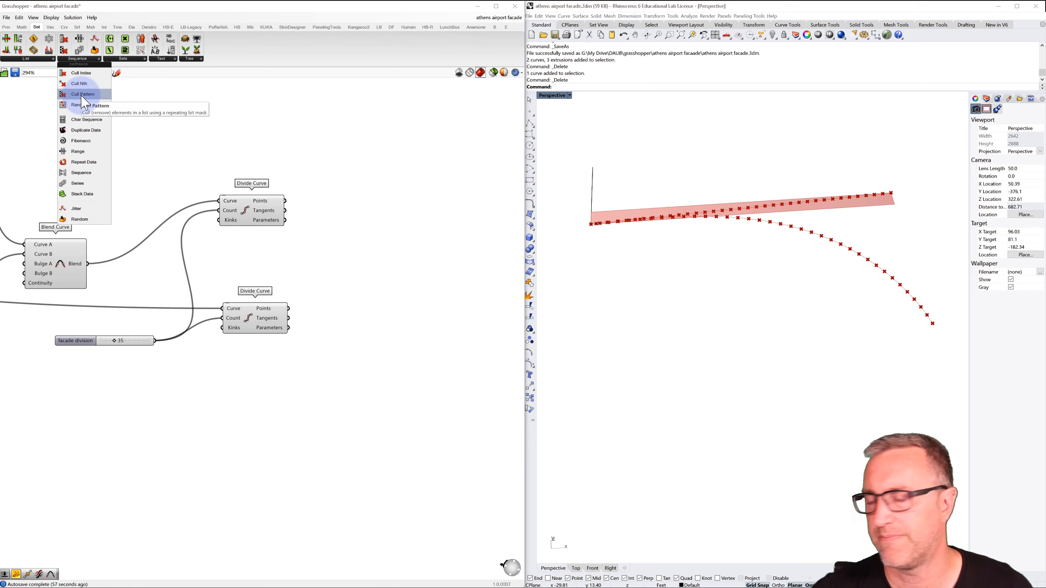
left_click_drag(82, 96, 371, 189)
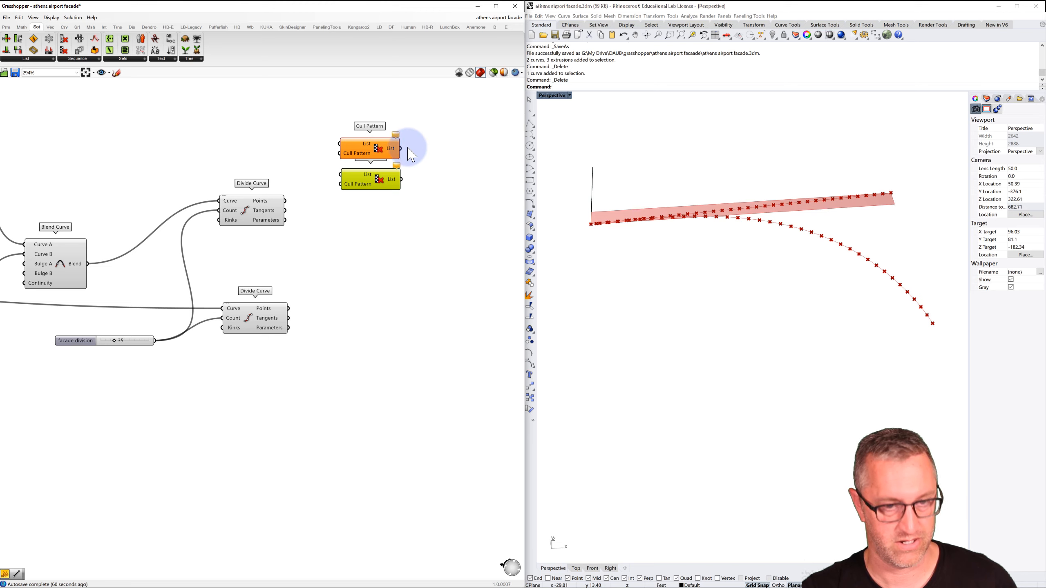
Step: Duplicate the two Cull Pattern components beside the Divide Curve of the base line and check both sets of division points
left_click_drag(414, 136, 367, 340)
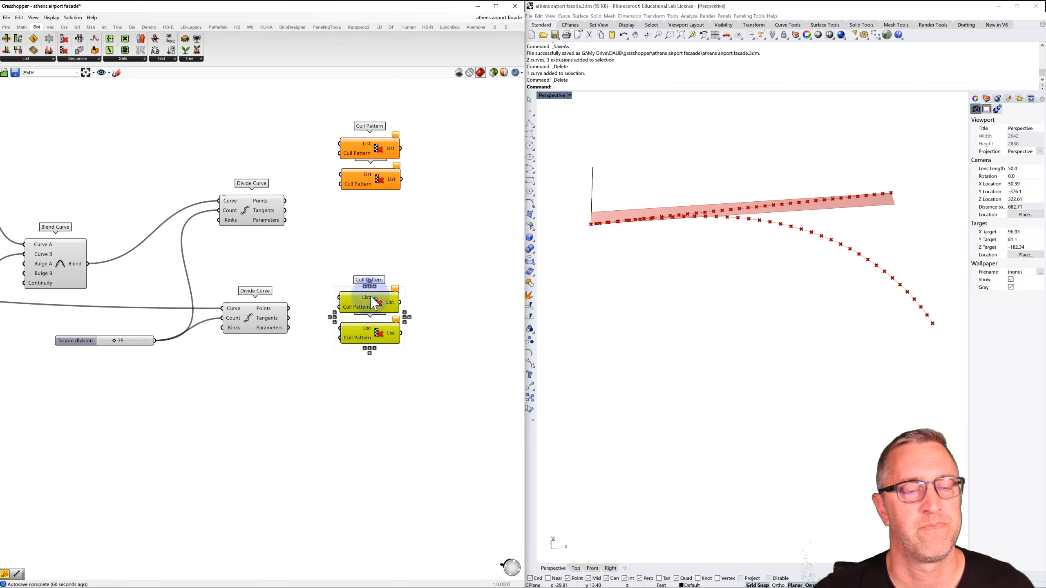
left_click(362, 227)
left_click(255, 205)
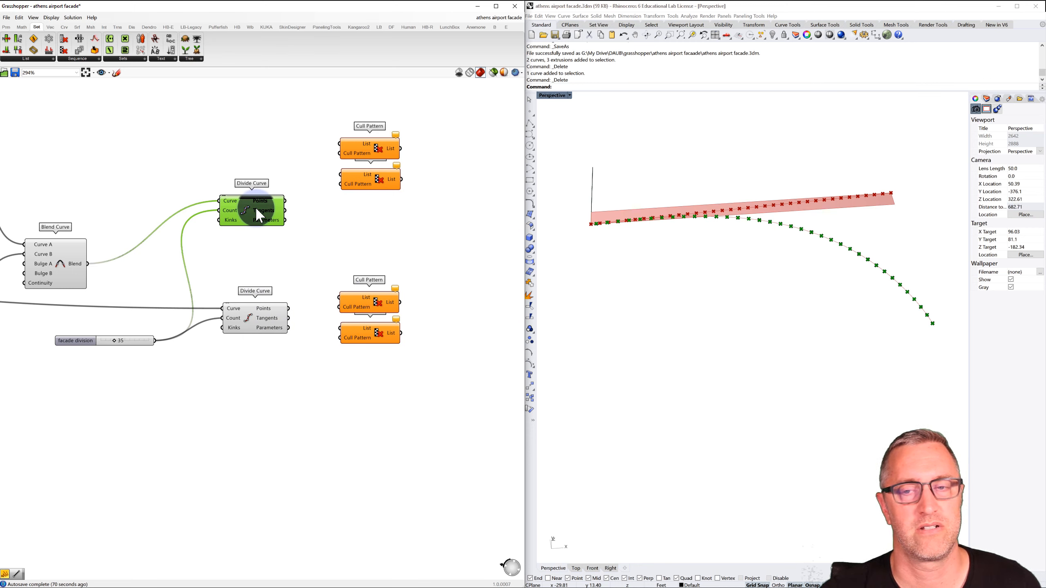
left_click(270, 319)
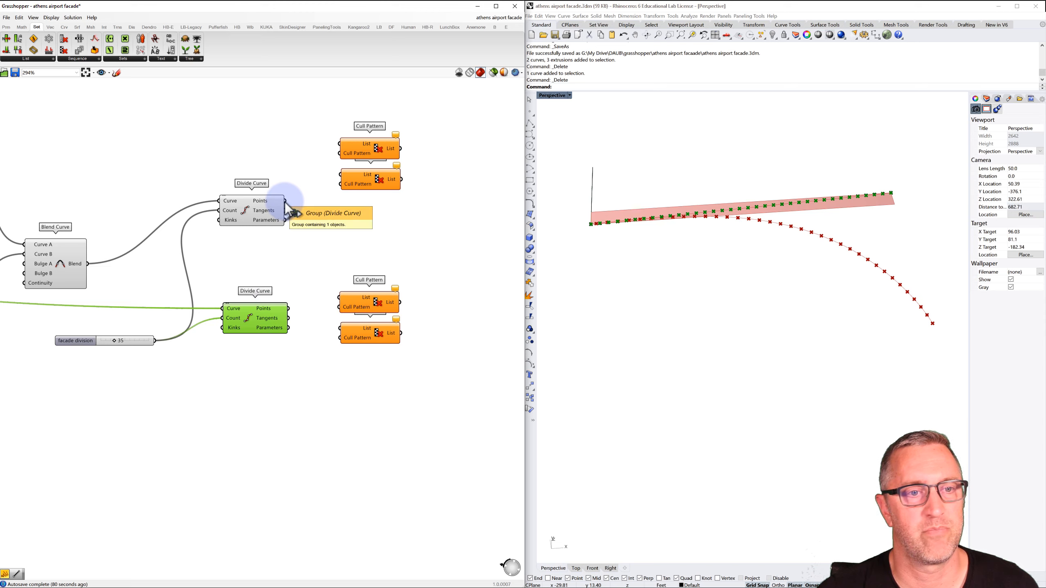
Step: Wire the Points of both Divide Curve components into the Cull Pattern lists so each pair receives blend curve and base line points
left_click_drag(284, 201, 300, 191)
left_click_drag(340, 143, 340, 143)
left_click_drag(335, 299, 338, 296)
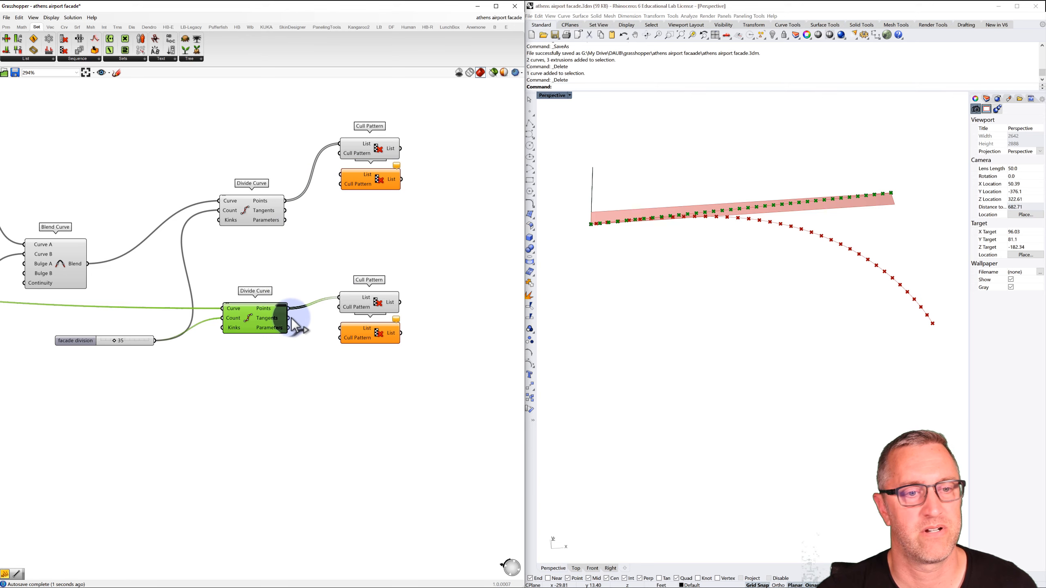
left_click_drag(288, 308, 322, 235)
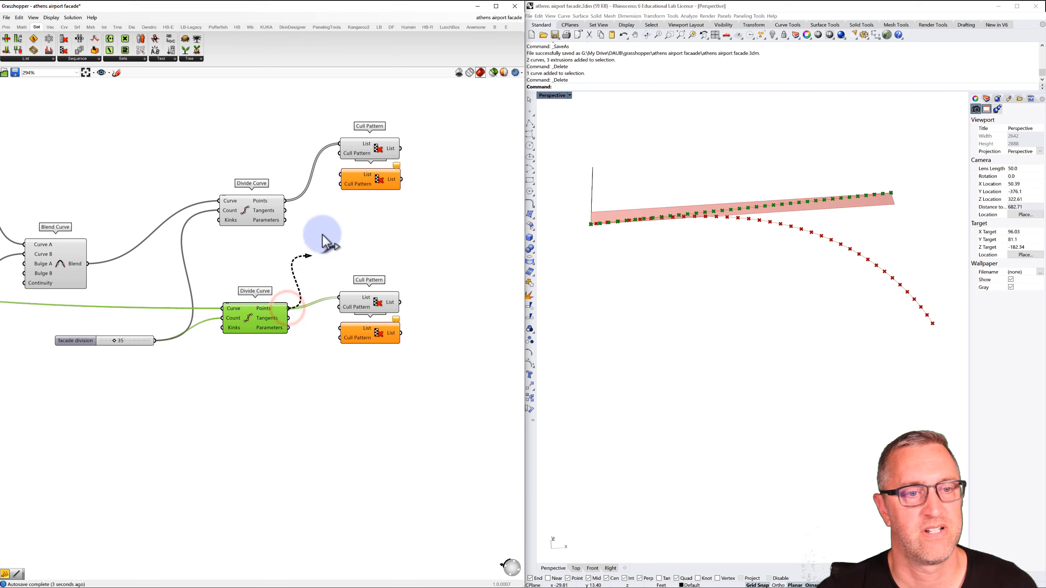
left_click_drag(340, 176, 340, 175)
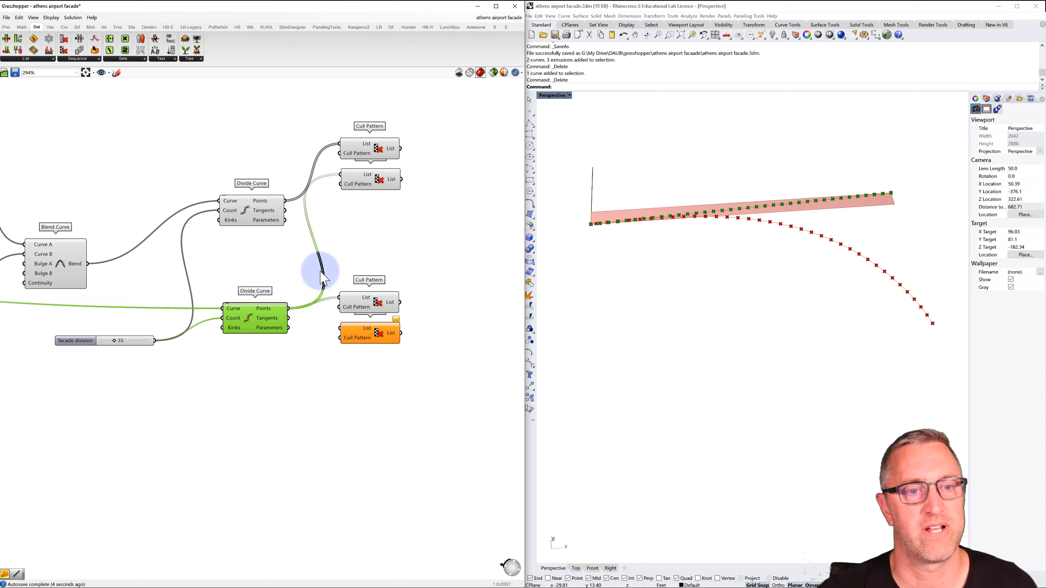
left_click_drag(285, 201, 340, 328)
Step: Move all four Cull Pattern components farther away from the Divide Curve components to make room for pattern inputs
left_click_drag(427, 160, 372, 182)
left_click_drag(435, 129, 362, 346)
left_click_drag(369, 302, 440, 324)
left_click(430, 242)
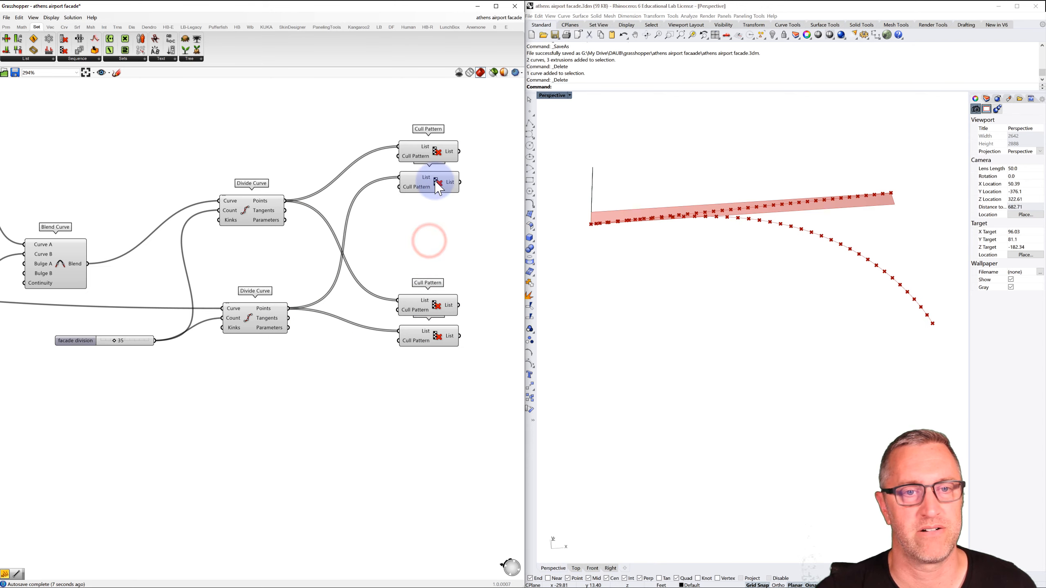
left_click(434, 153)
left_click(428, 215)
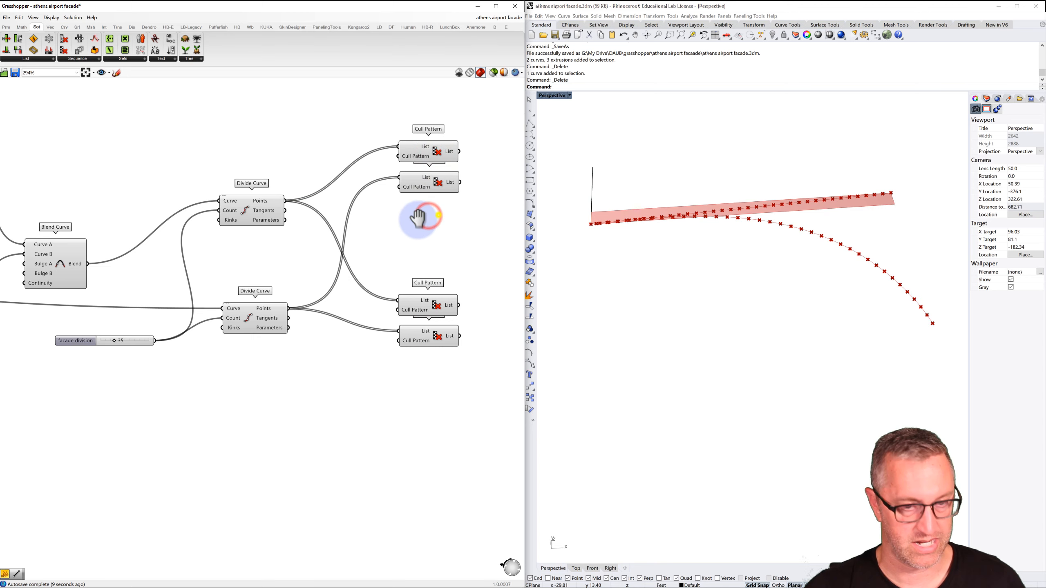
Step: Add a panel before the upper Cull Pattern pair, turn off its Multiline Data and enter 0 and 1 on separate lines
right_click_drag(428, 216, 402, 223)
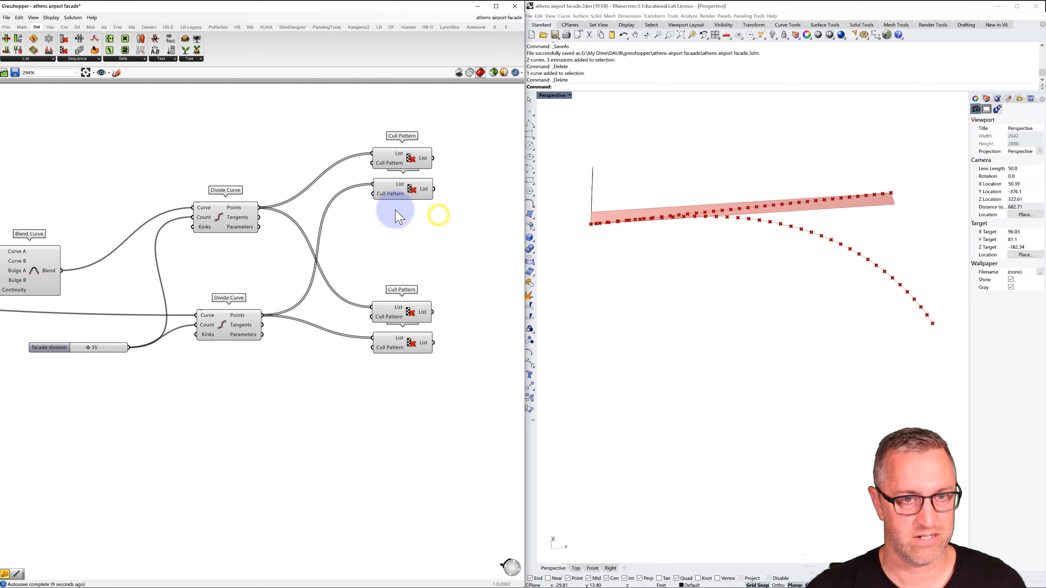
double_click(311, 153)
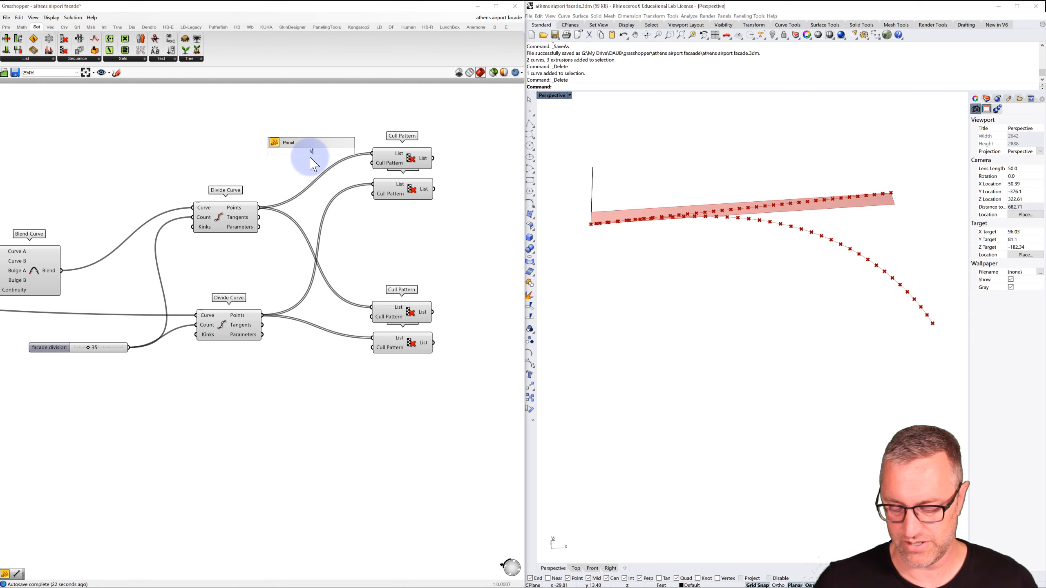
type("//")
key("Return")
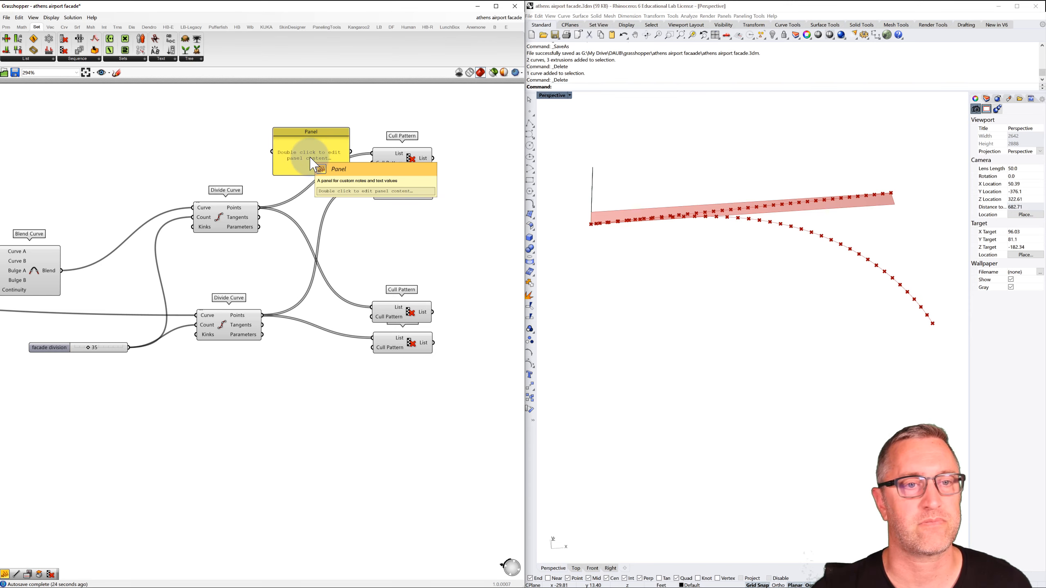
right_click(309, 158)
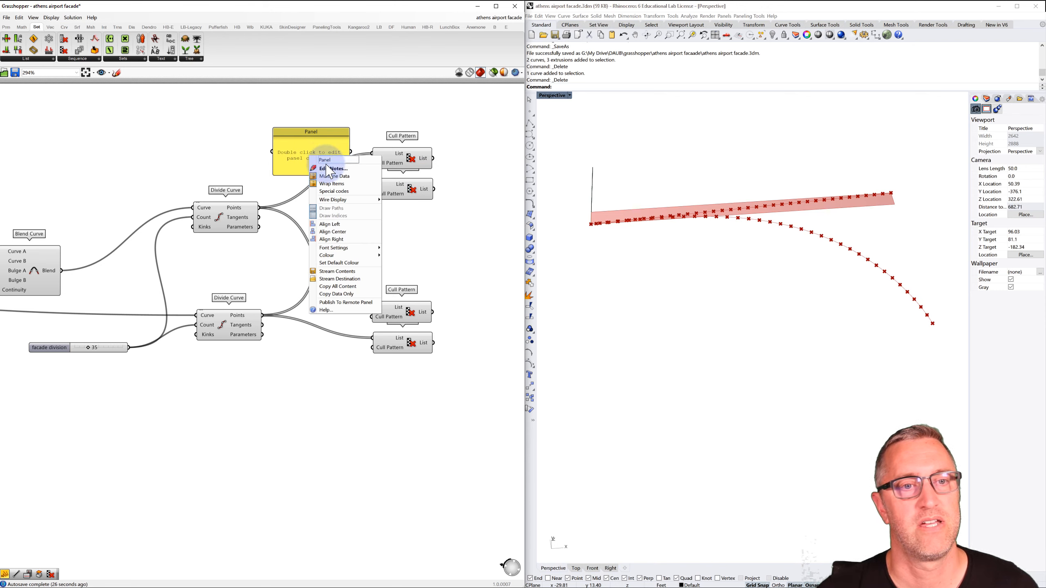
left_click(343, 177)
double_click(309, 149)
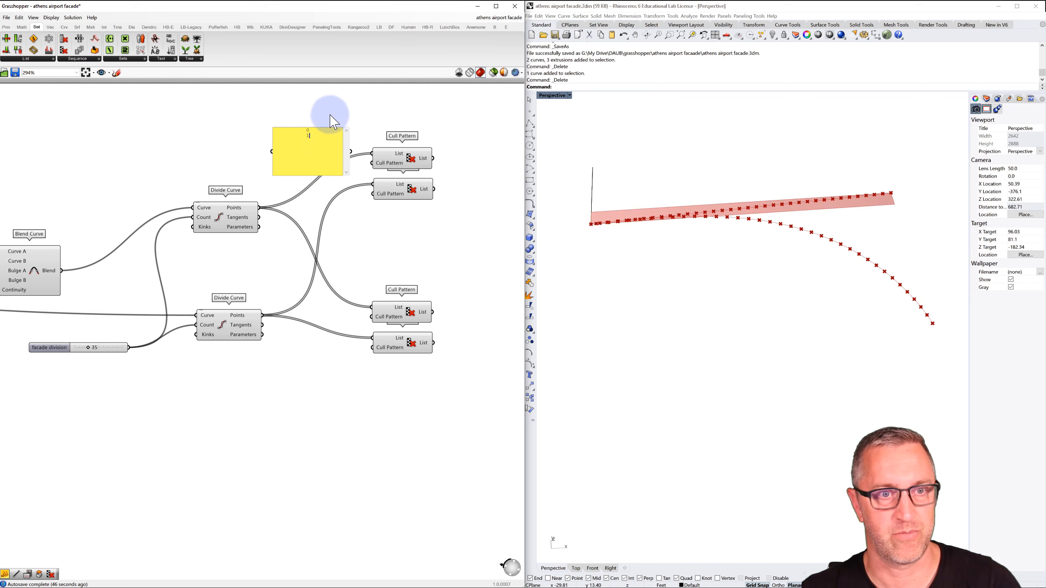
left_click(330, 114)
Step: Duplicate the pattern panel beside the lower Cull Pattern pair and change its content to 1 and 0 on separate lines
left_click(318, 132)
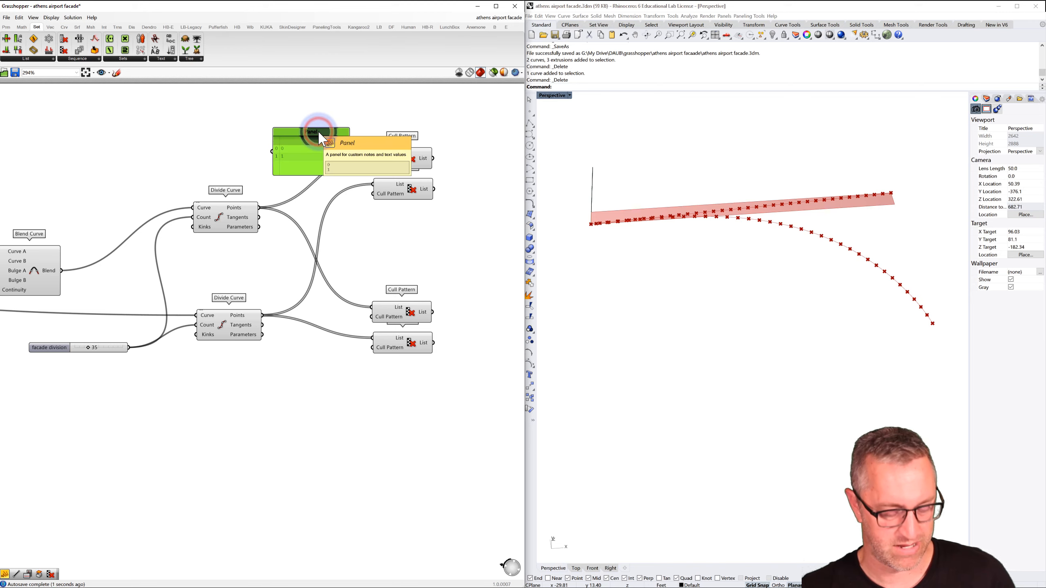
left_click_drag(317, 136, 313, 376, "alt")
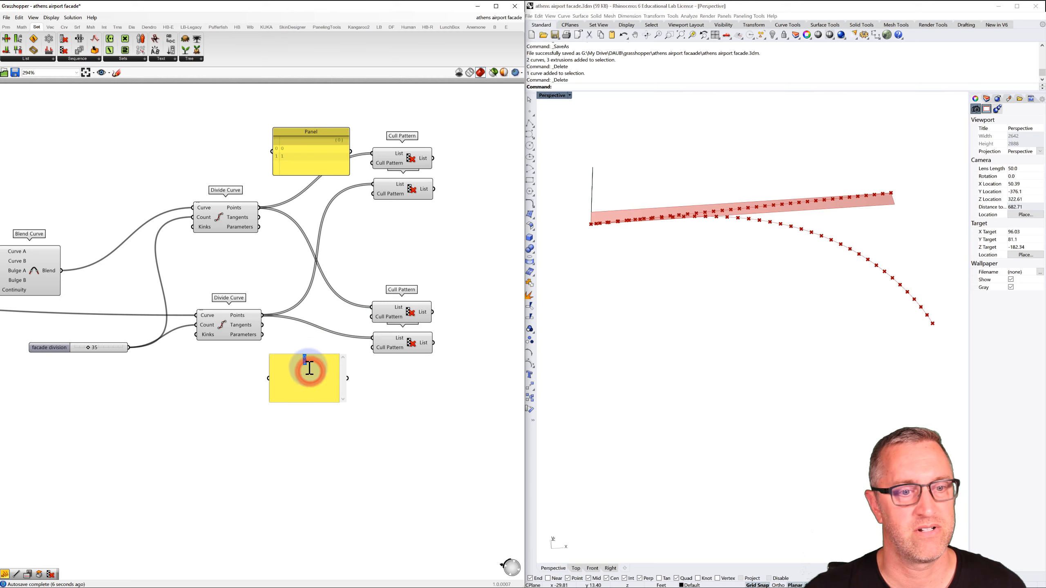
double_click(311, 358)
left_click(310, 361)
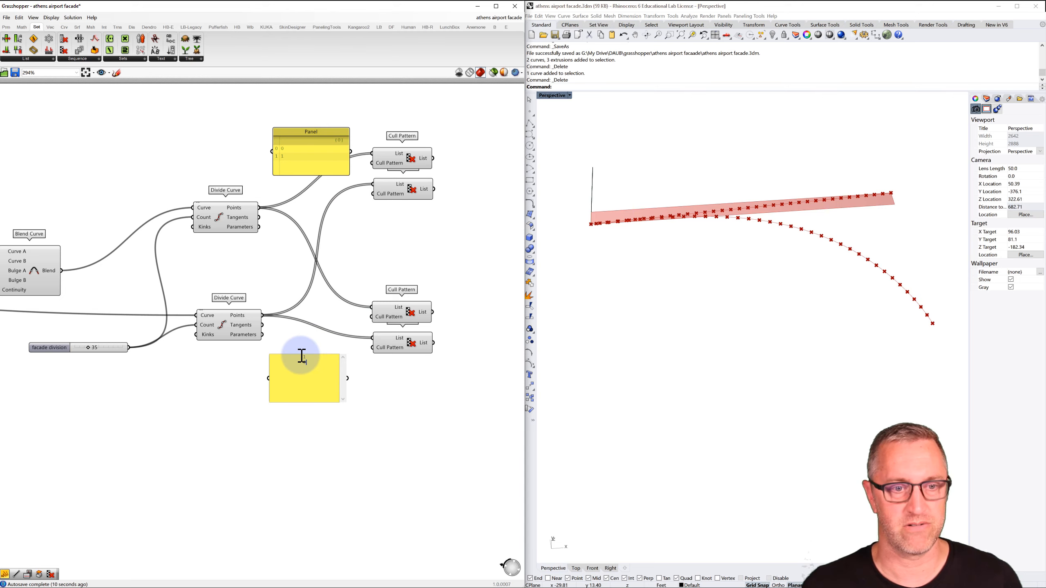
type("0")
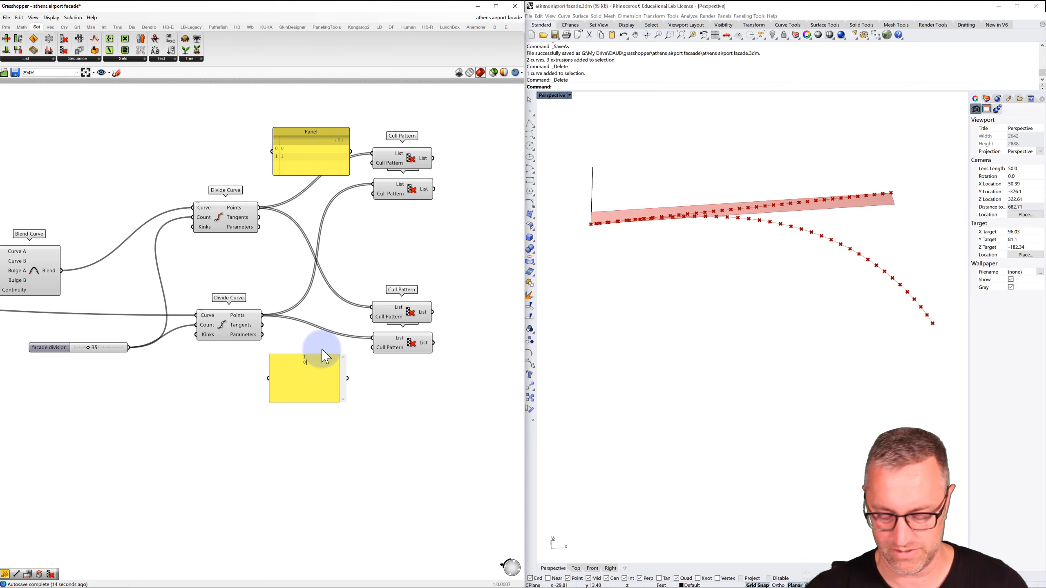
left_click(323, 347)
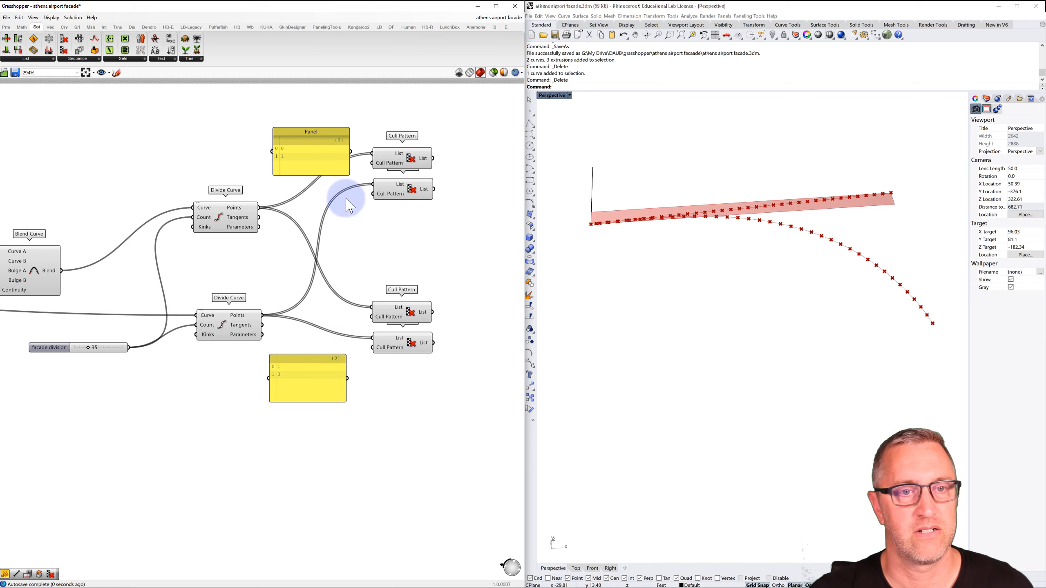
Step: Connect the 0, 1 panel to both upper Cull Pattern inputs and the 1, 0 panel to both lower ones
left_click_drag(313, 136, 372, 194)
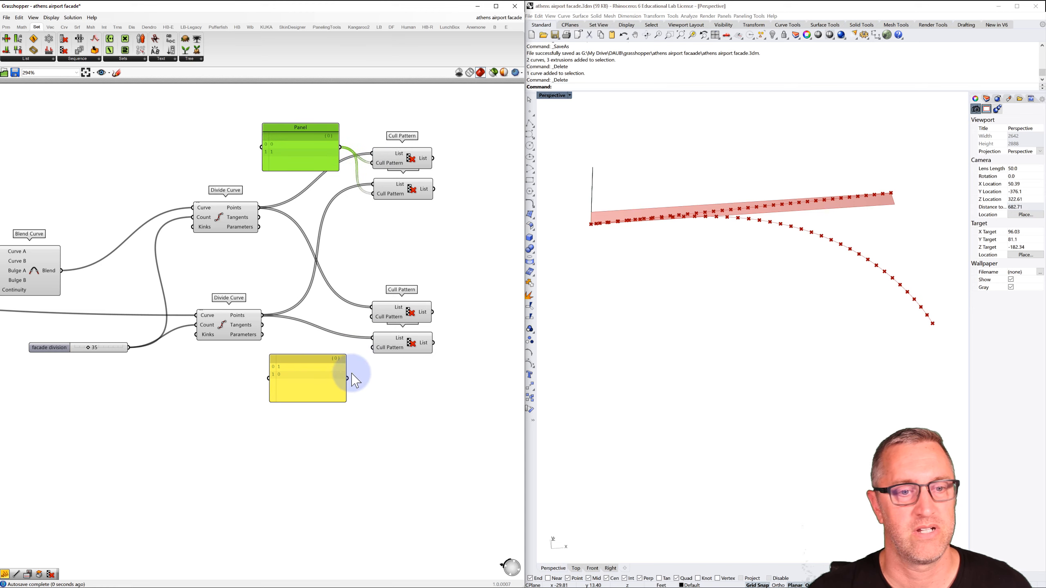
left_click_drag(370, 324, 371, 316)
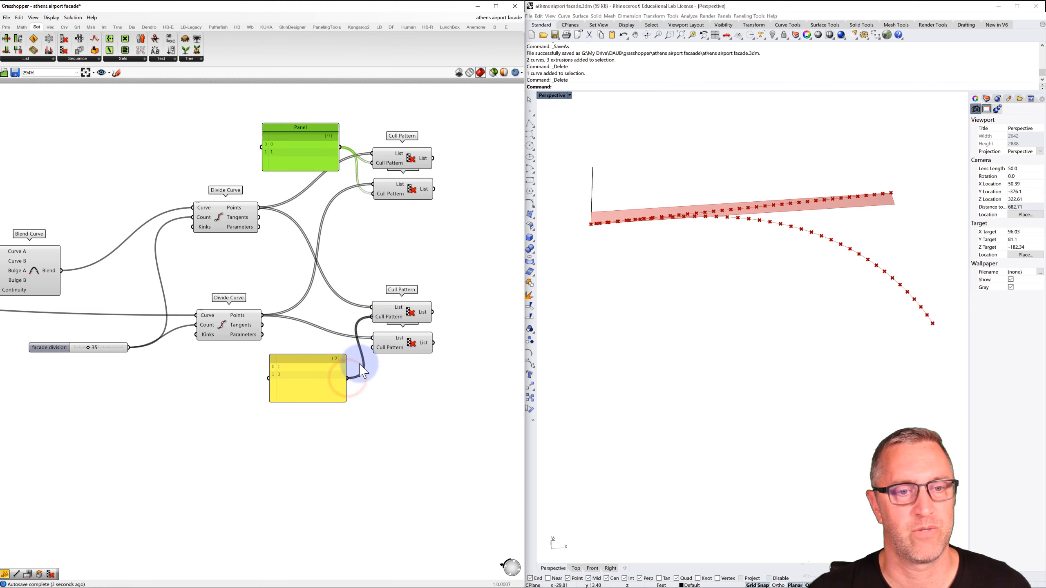
left_click_drag(347, 378, 373, 348)
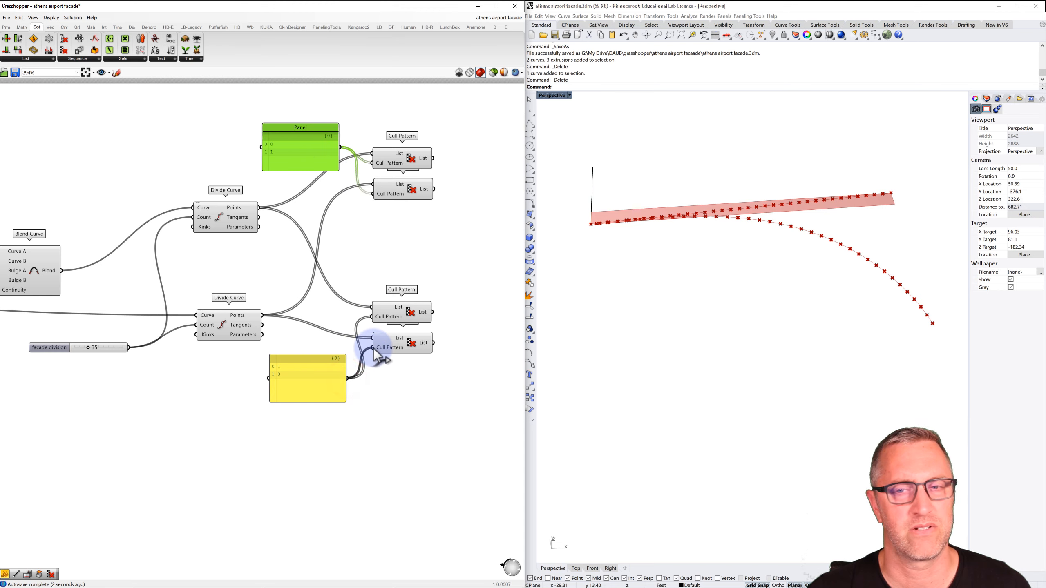
Step: Check the points kept by the upper Cull Pattern pair and turn off the preview of both Divide Curve components
left_click(414, 164)
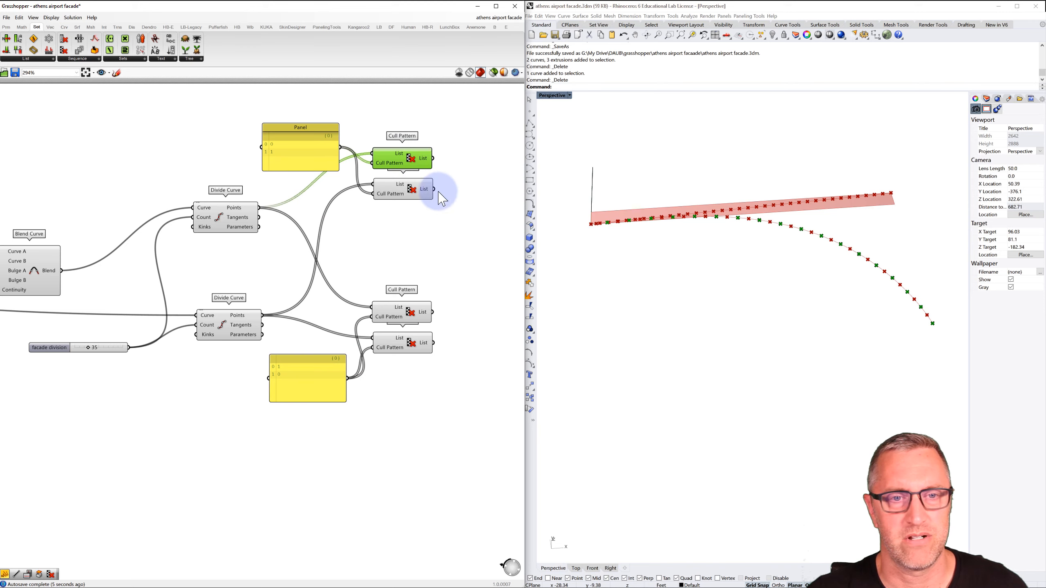
left_click(410, 188)
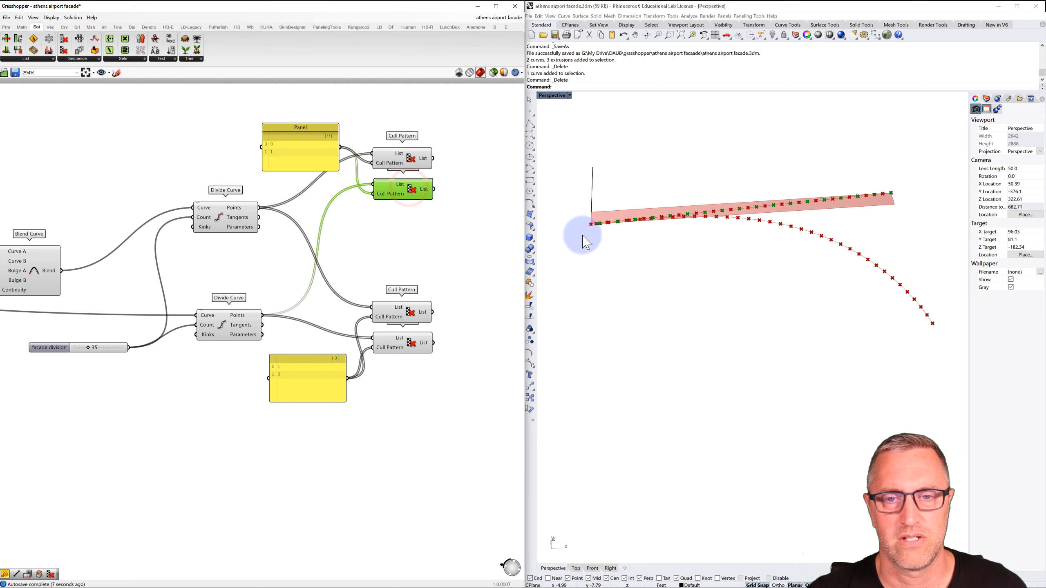
left_click(222, 223)
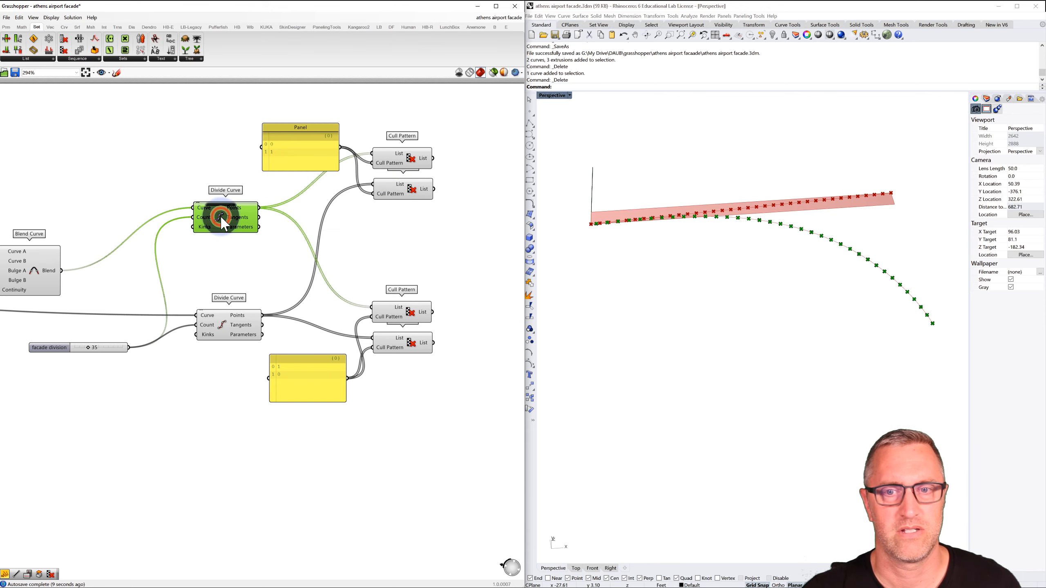
left_click(225, 330)
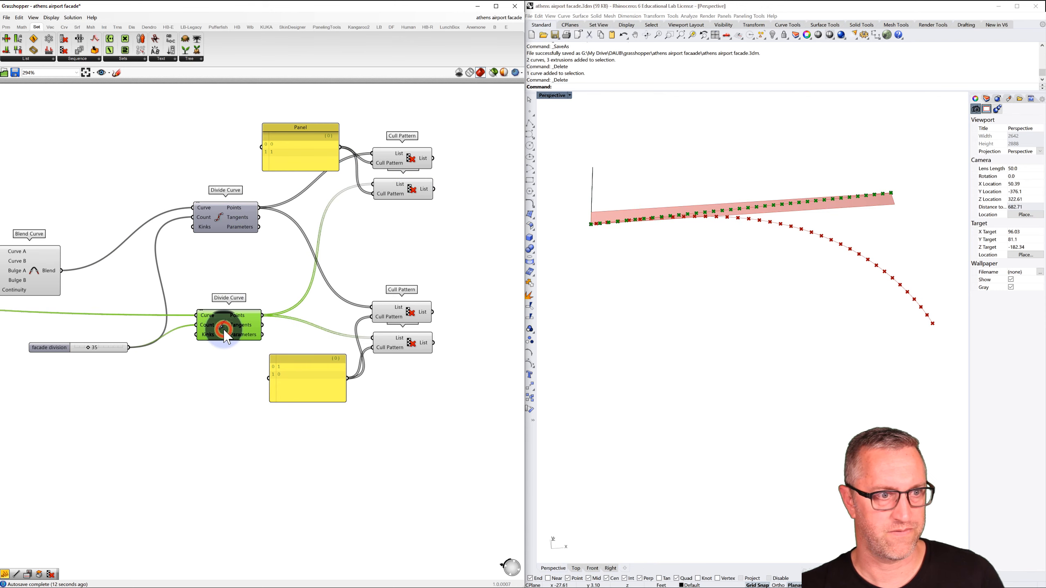
left_click(238, 268)
Step: Examine in the Rhino viewport which blend curve and base line points the upper Cull Pattern pair keeps
right_click_drag(282, 242, 269, 244)
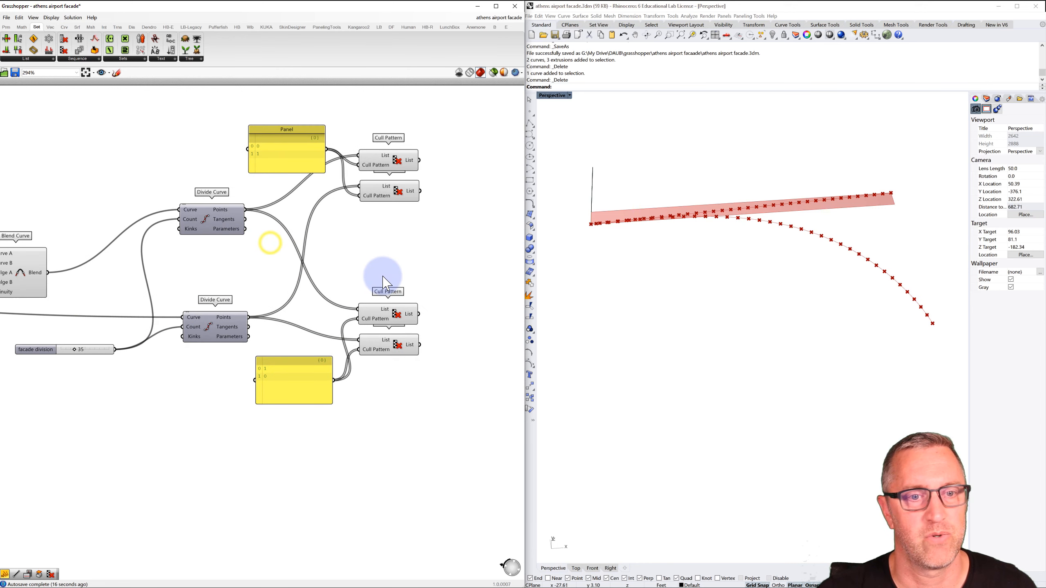
scroll(396, 160, "up", 2)
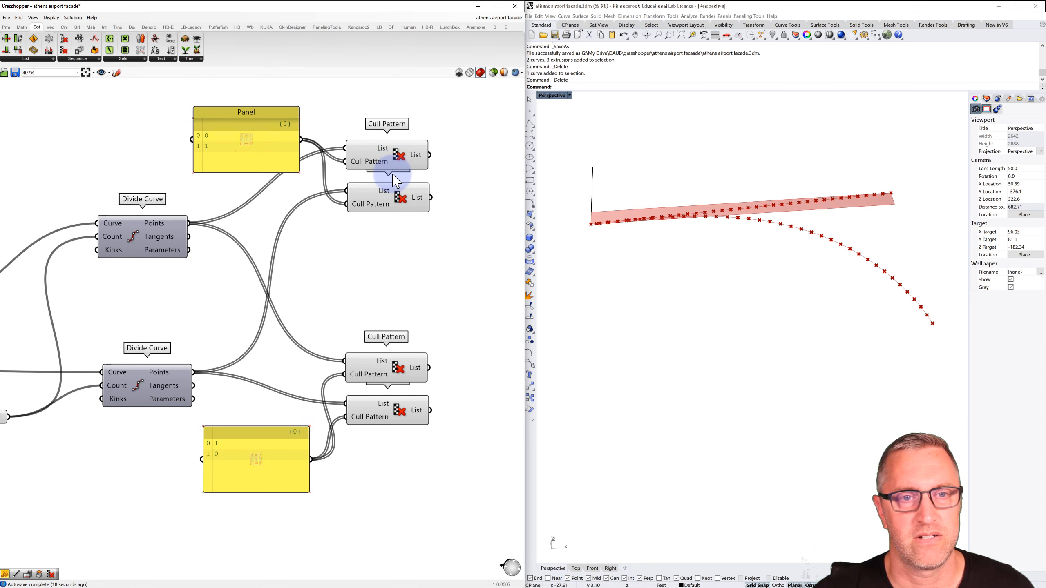
left_click(396, 160)
scroll(597, 237, "up", 5)
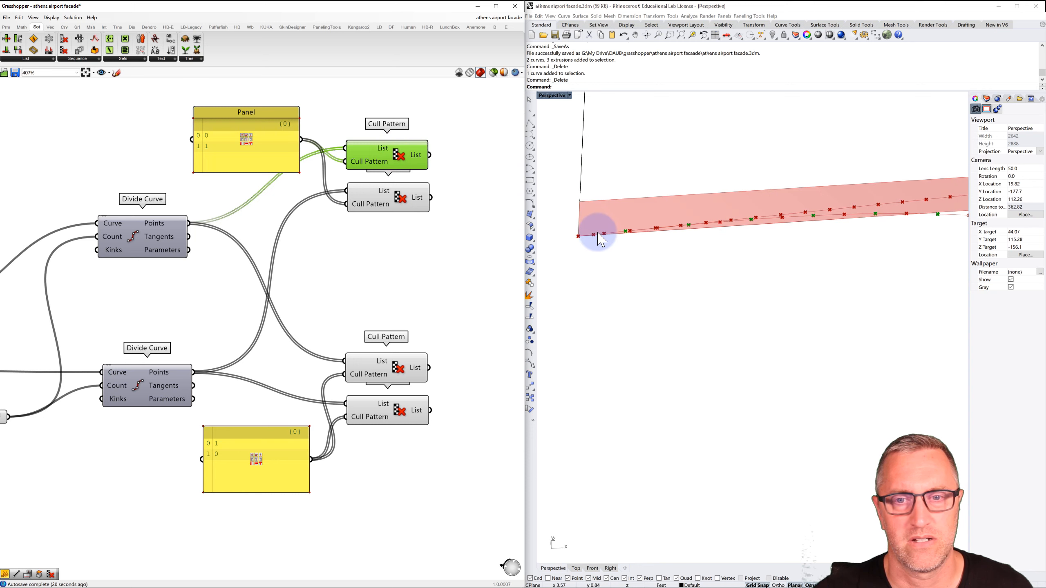
left_click(391, 197)
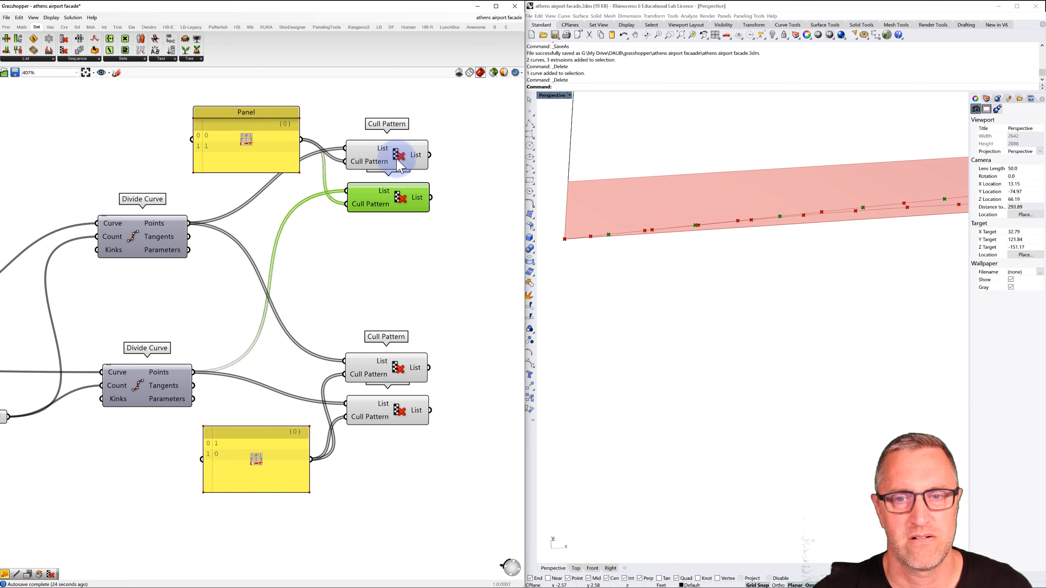
scroll(643, 253, "down", 4)
scroll(642, 254, "down", 2)
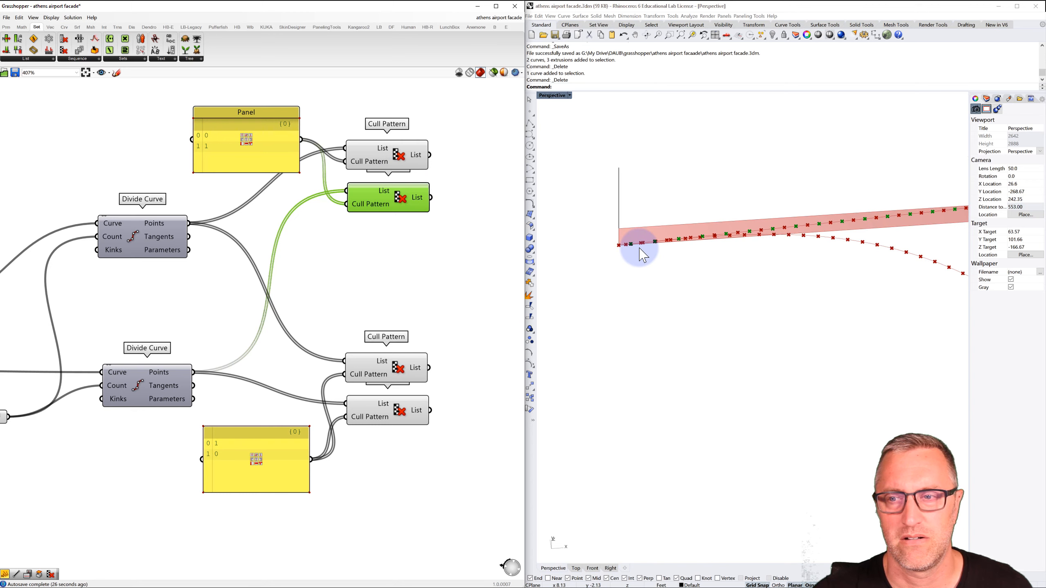
left_click(391, 157)
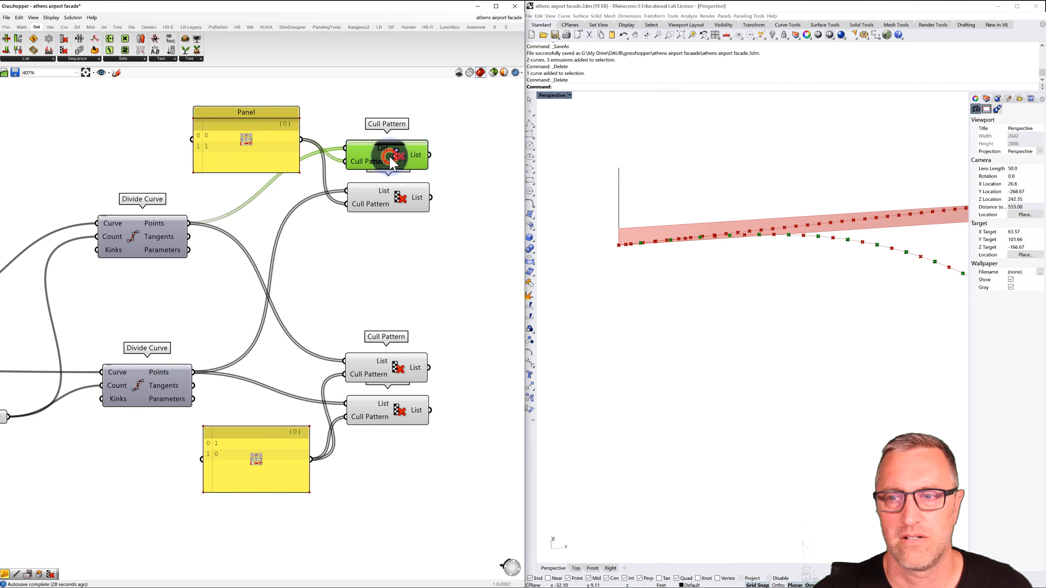
Step: Compare the alternate points kept by the two lower Cull Pattern components on the blend curve and base line
left_click(394, 369)
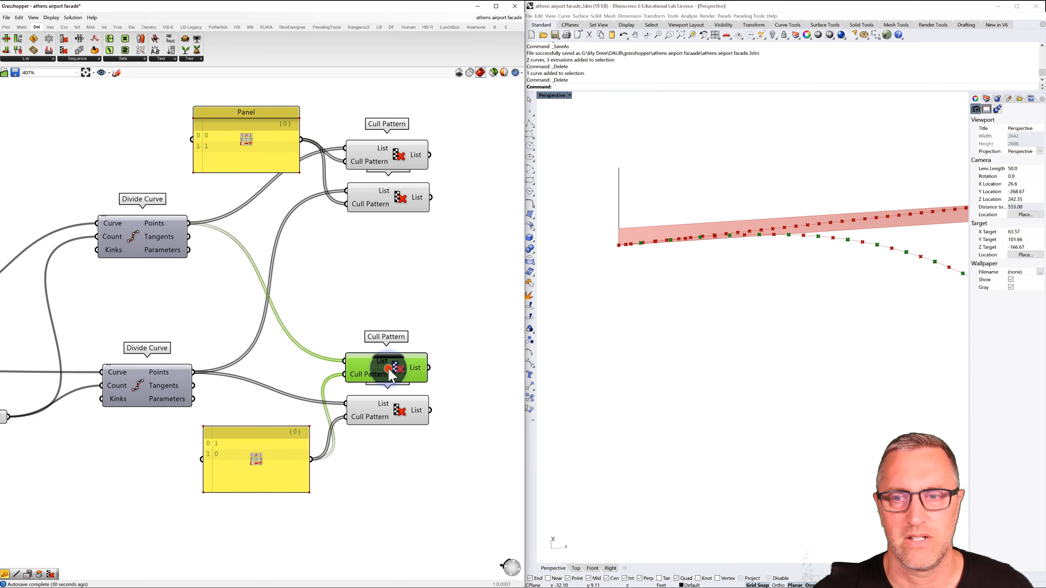
left_click(398, 410)
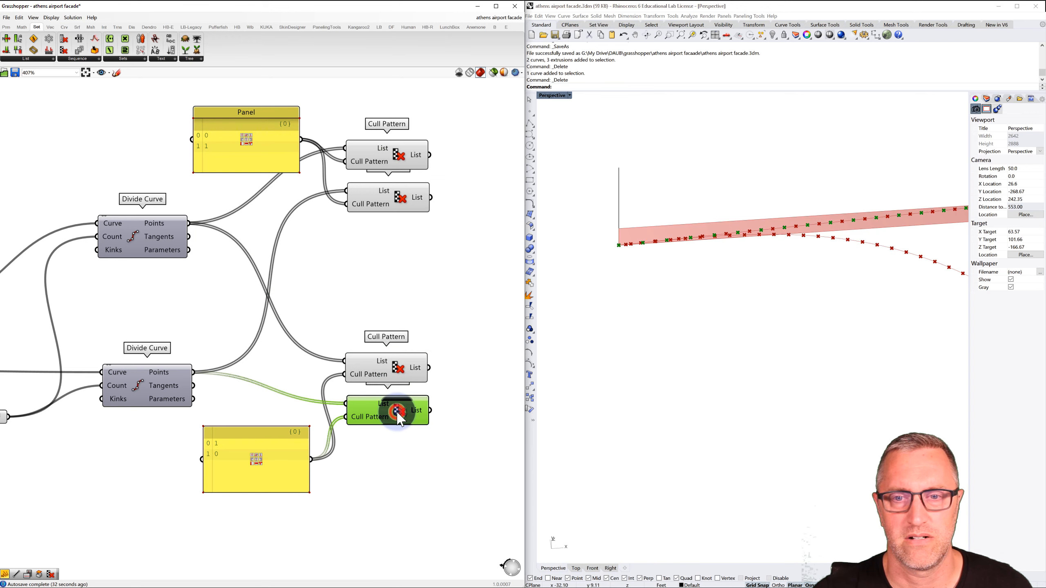
left_click(395, 371)
left_click(389, 412)
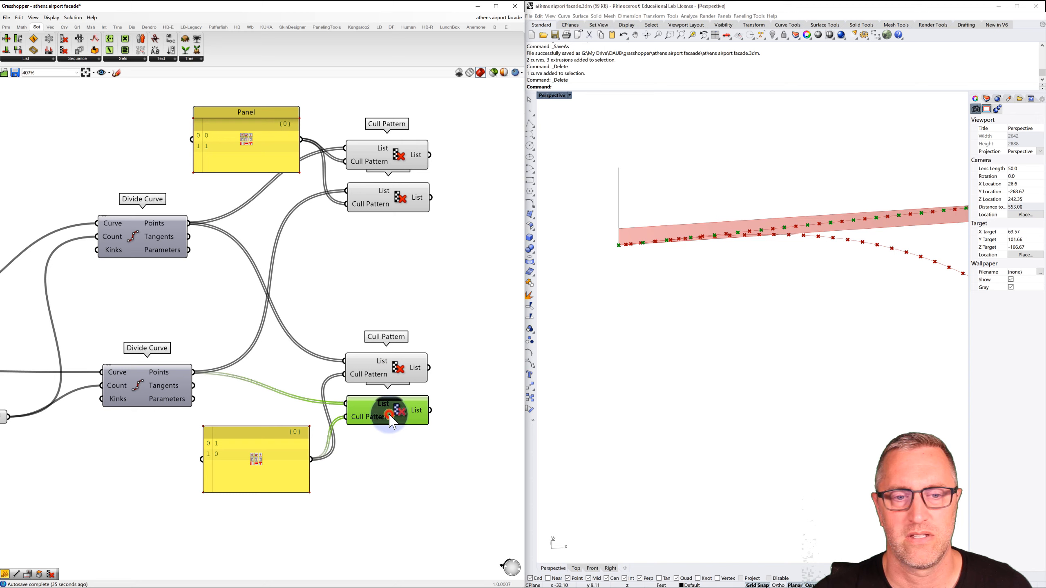
left_click(391, 379)
scroll(395, 216, "down", 2)
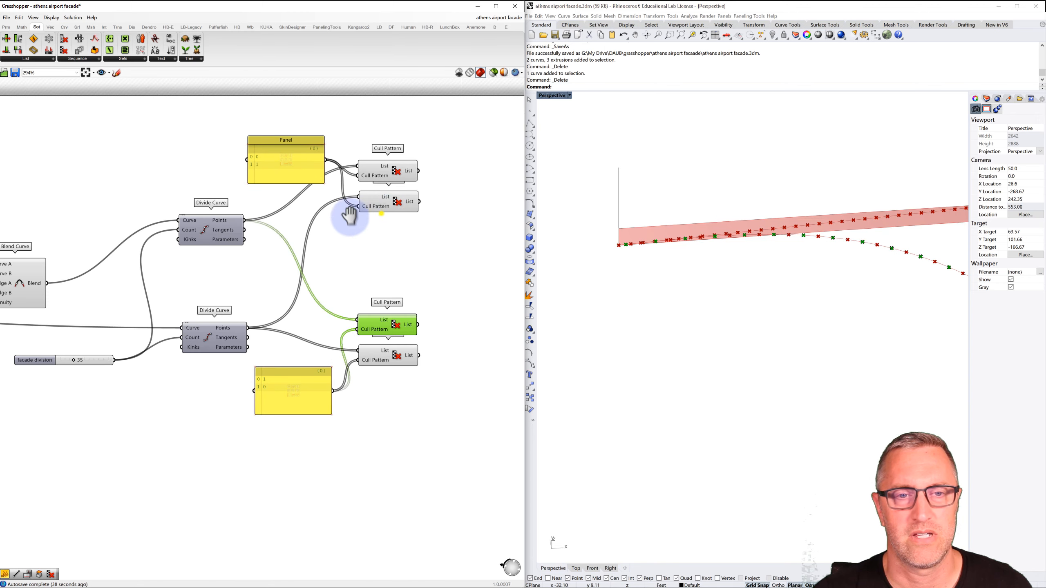
Step: Place a Point List component and connect the upper Cull Pattern's blend curve points to its Points input
right_click_drag(349, 217, 306, 218)
left_click(384, 201)
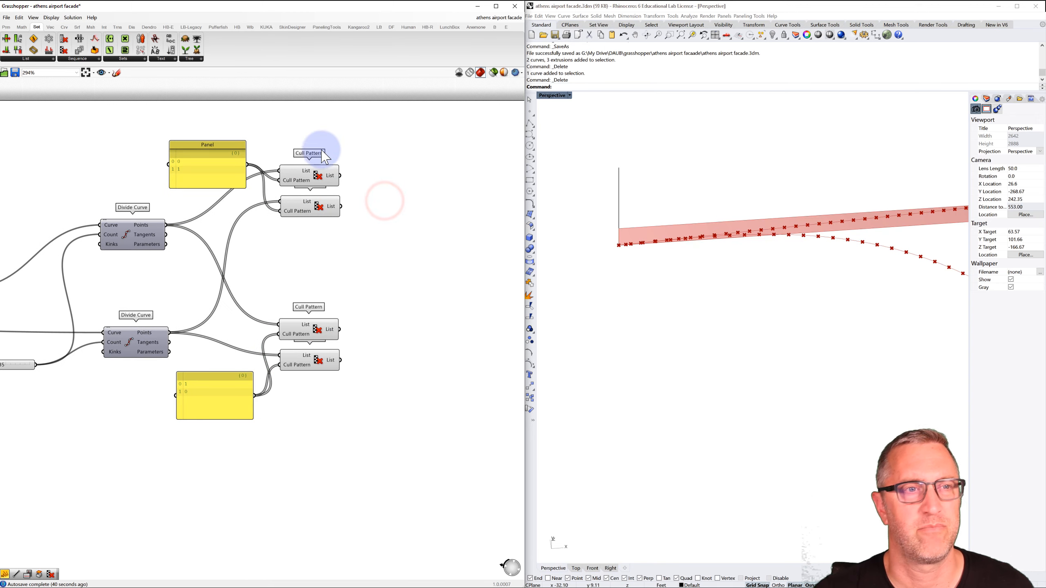
left_click(130, 27)
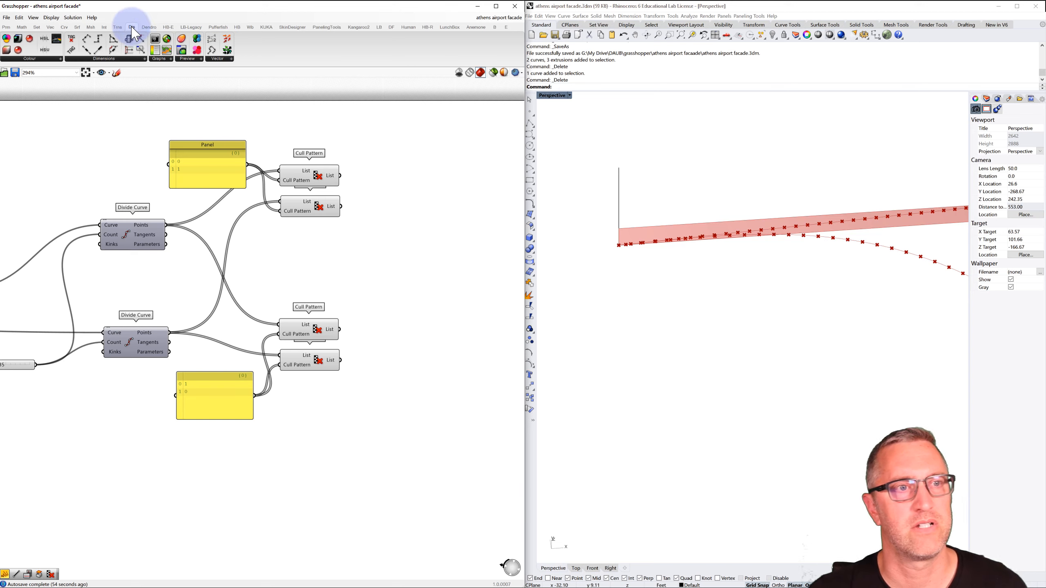
left_click(219, 60)
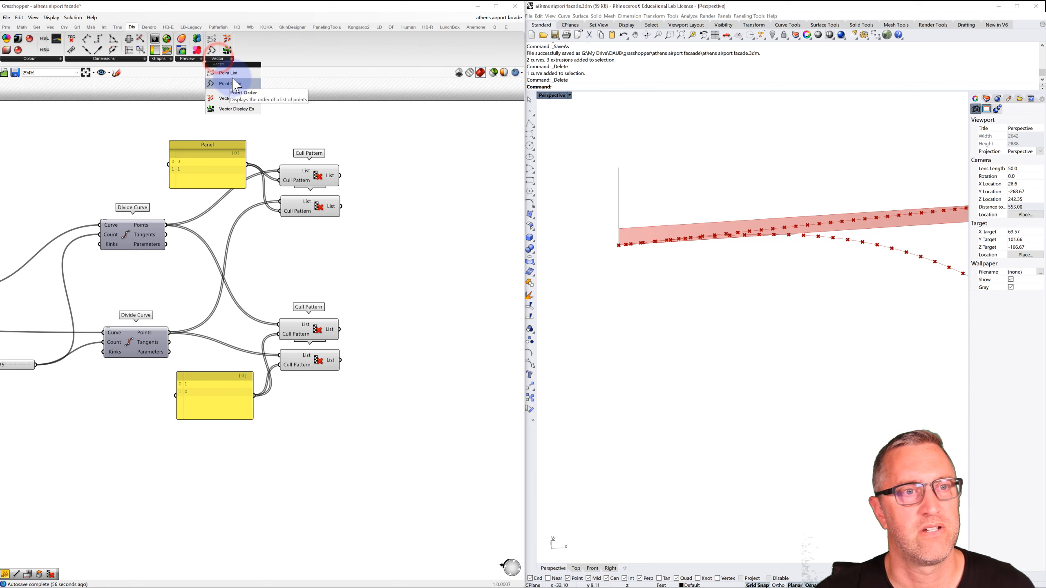
left_click_drag(235, 79, 450, 202)
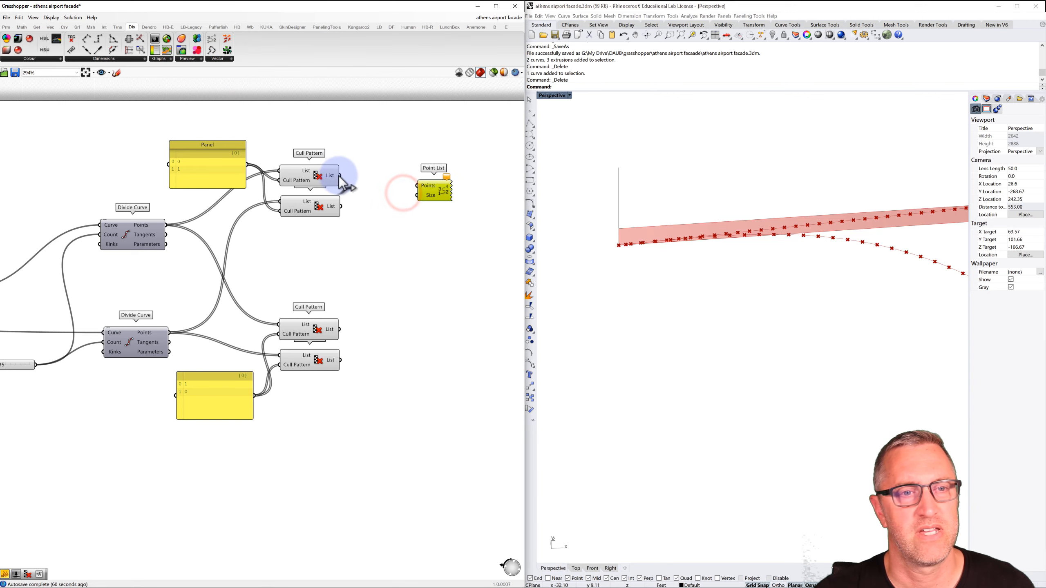
left_click_drag(340, 176, 419, 186)
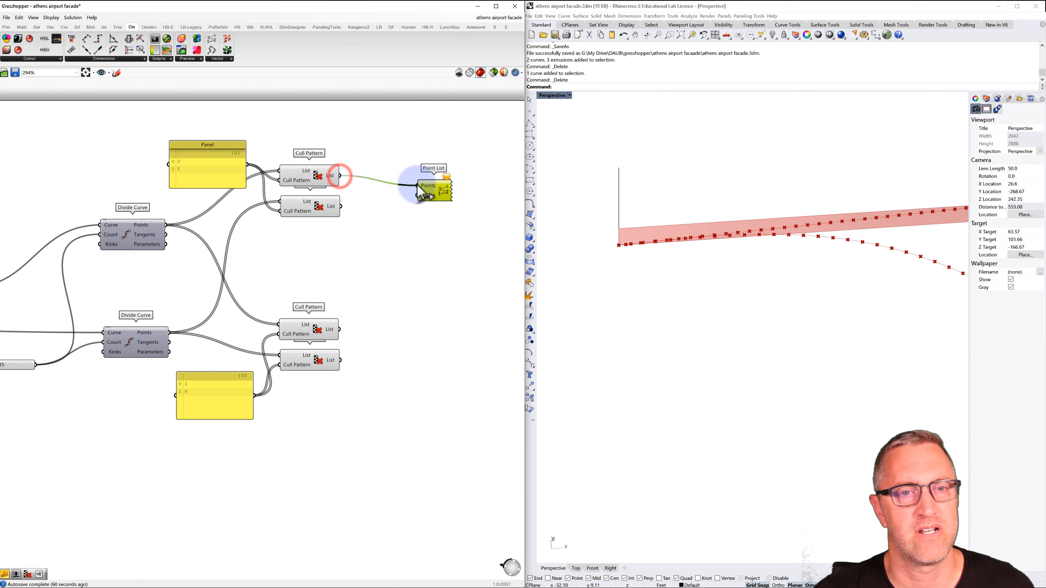
Step: Add a panel and connect it to the Point List's Size input to set the size of the index numbers
double_click(402, 204)
type("panel")
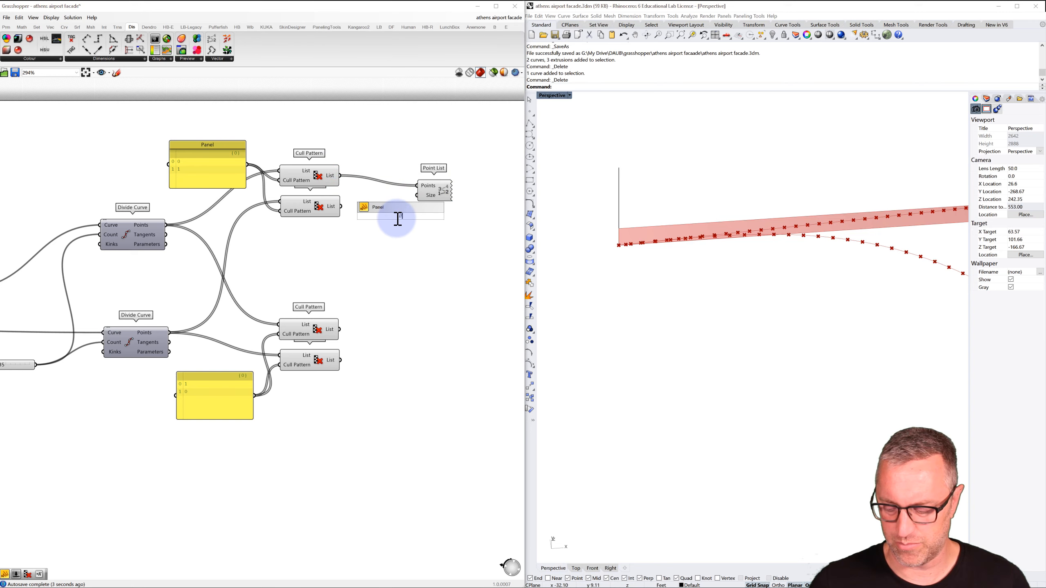
key("Return")
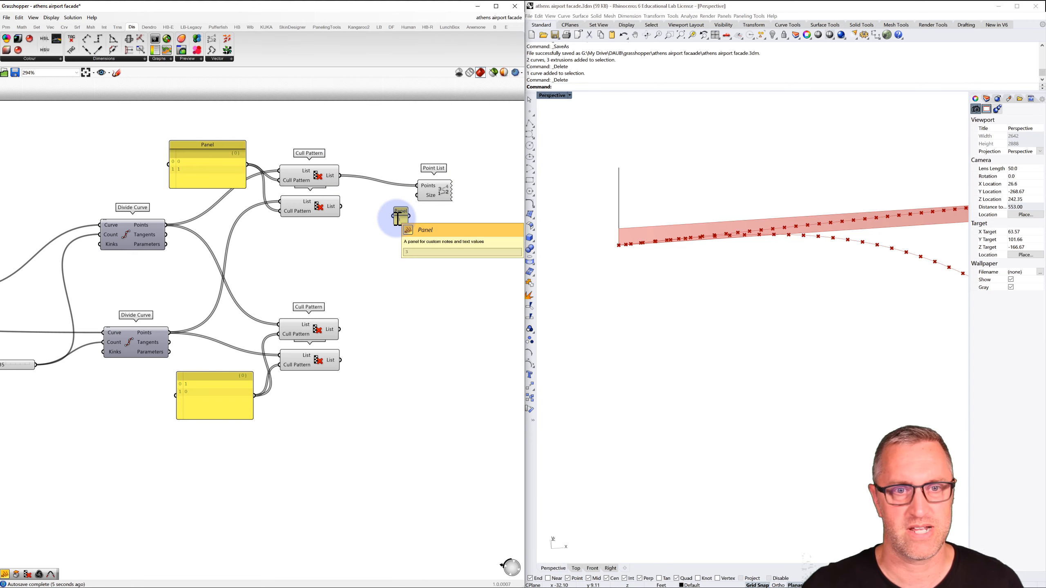
left_click_drag(414, 214, 416, 195)
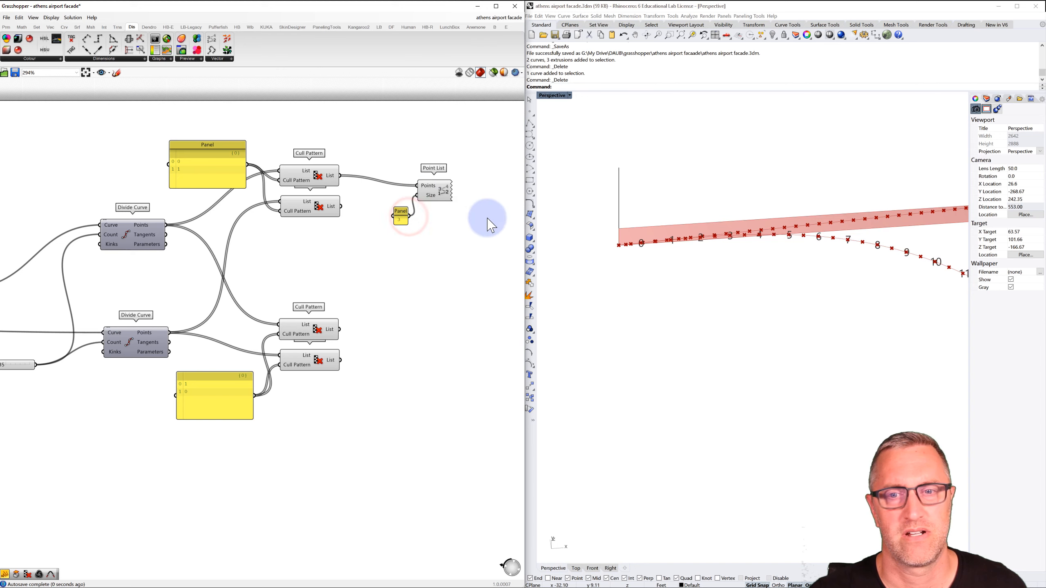
scroll(702, 254, "down", 2)
right_click_drag(702, 254, 678, 235, "shift")
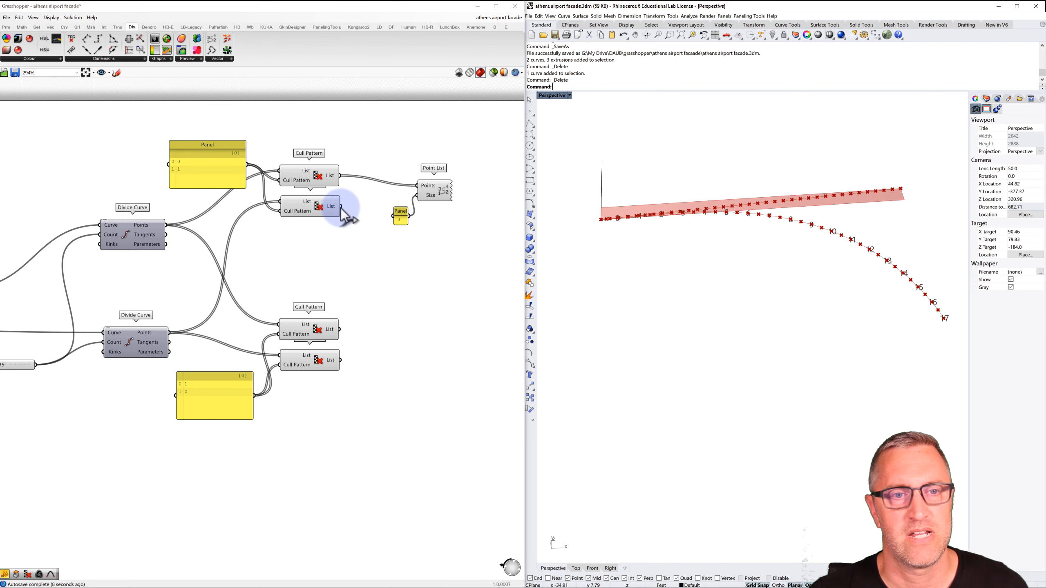
Step: Feed each of the other three Cull Pattern lists into the Point List in turn to check their point order
left_click_drag(342, 206, 420, 187)
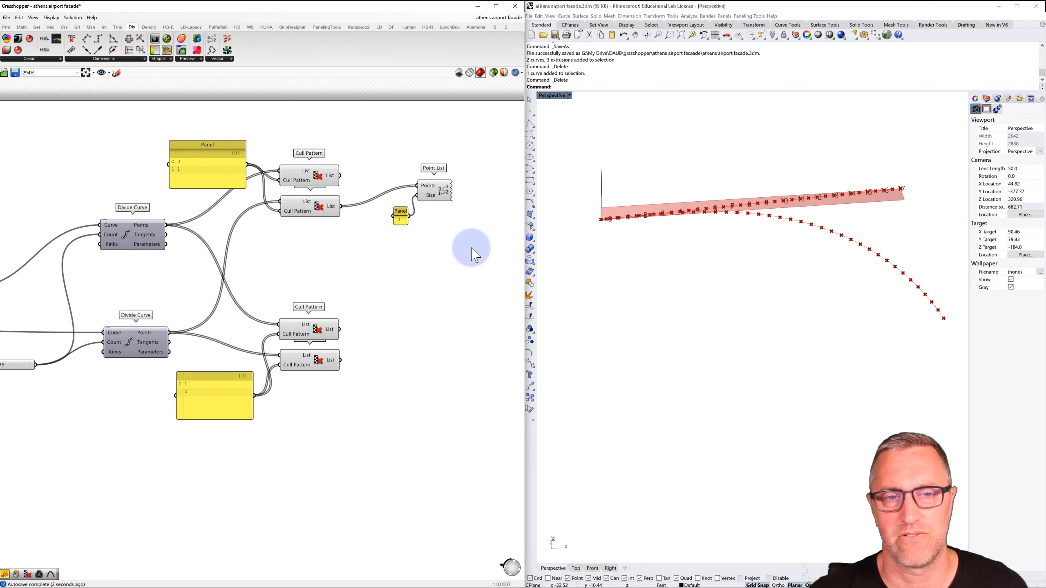
left_click_drag(338, 330, 418, 187)
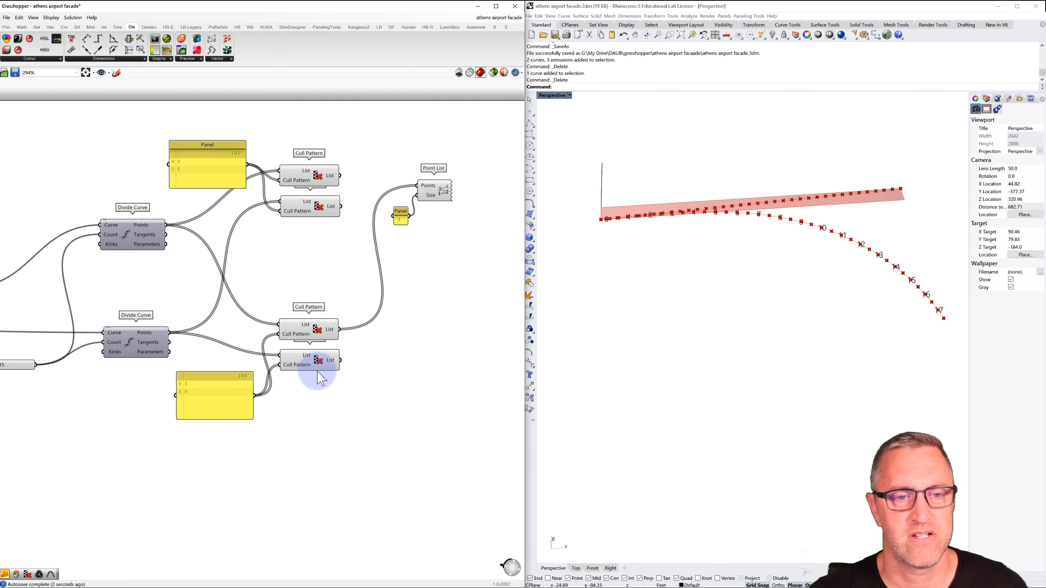
left_click_drag(341, 360, 418, 187)
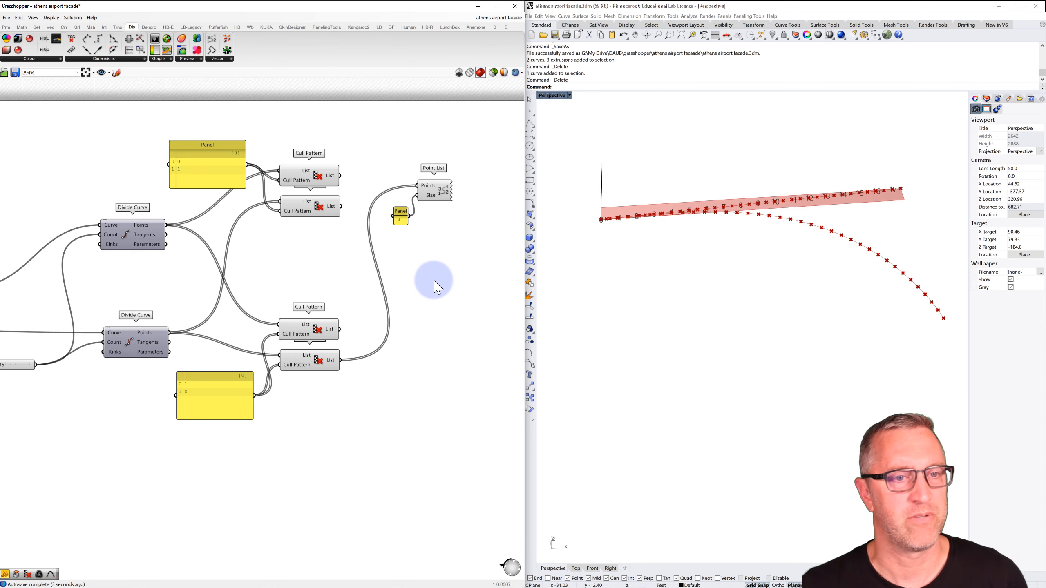
Step: Delete the Point List component together with its Size panel
scroll(432, 284, "down", 2)
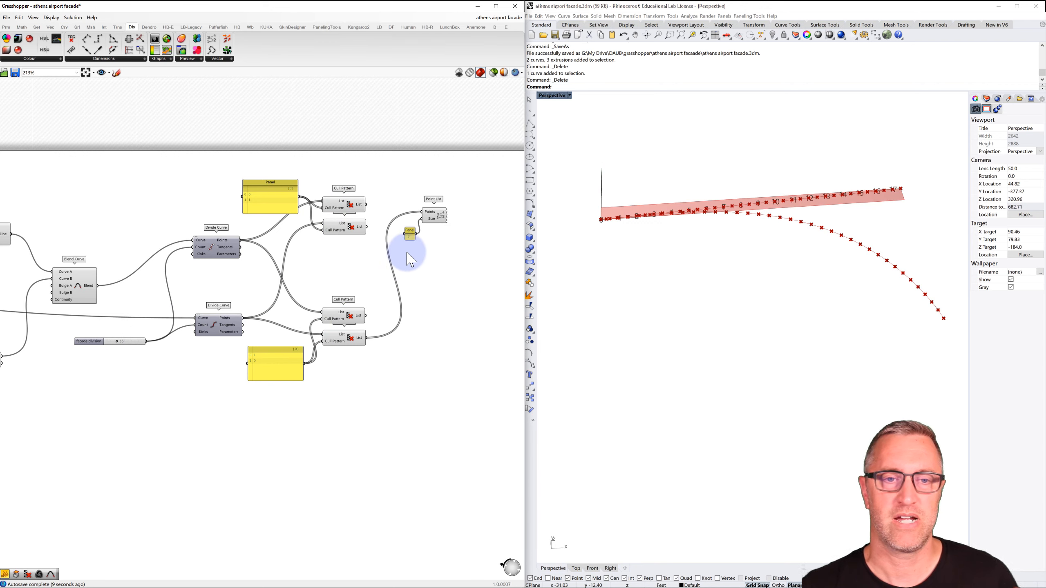
left_click_drag(463, 188, 397, 259)
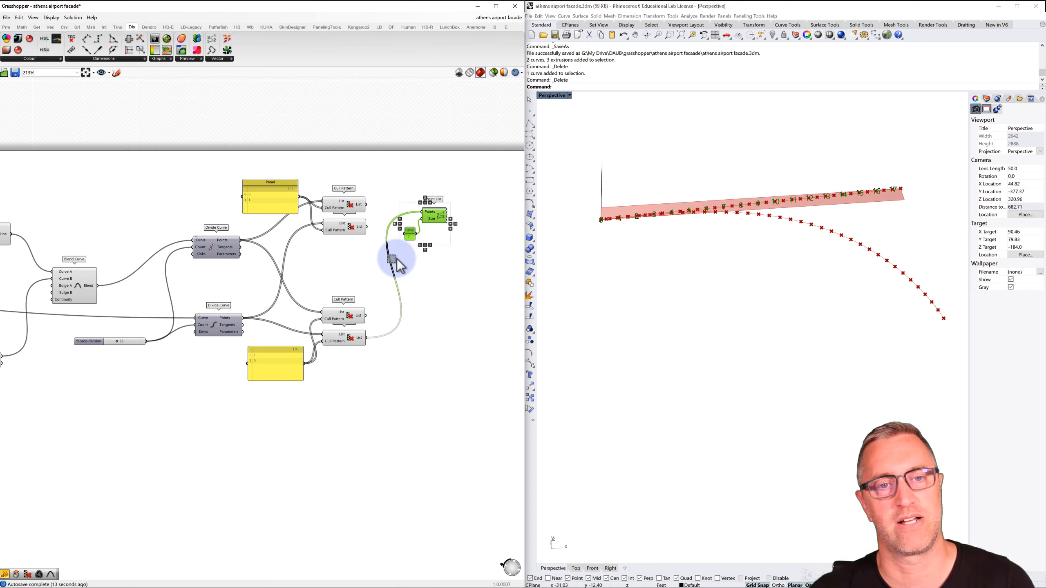
key("Delete")
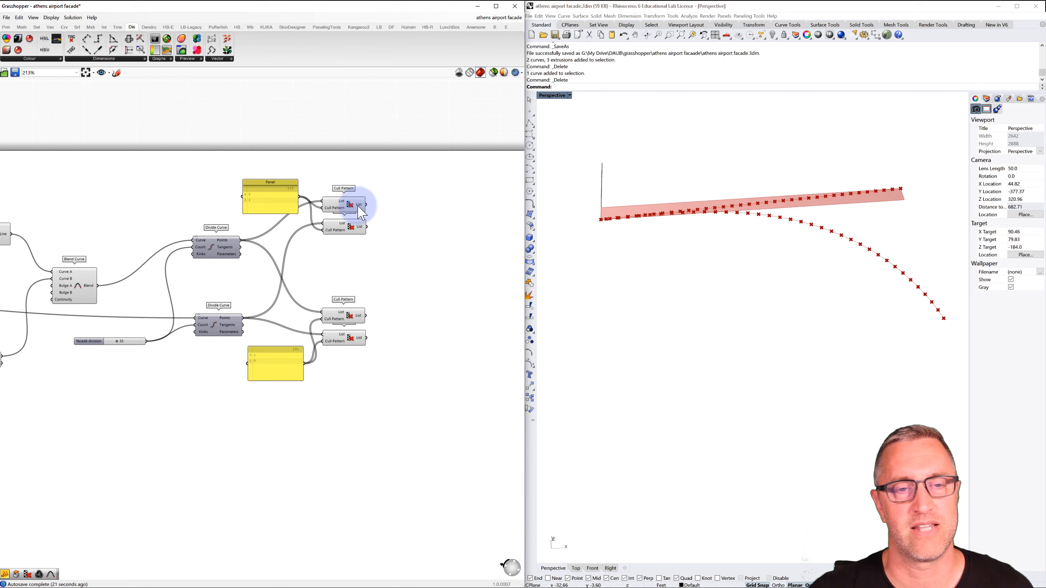
Step: Add a Line component, connecting the upper Cull Pattern pair's blend curve points to Start Point and base line points to End Point
double_click(405, 215)
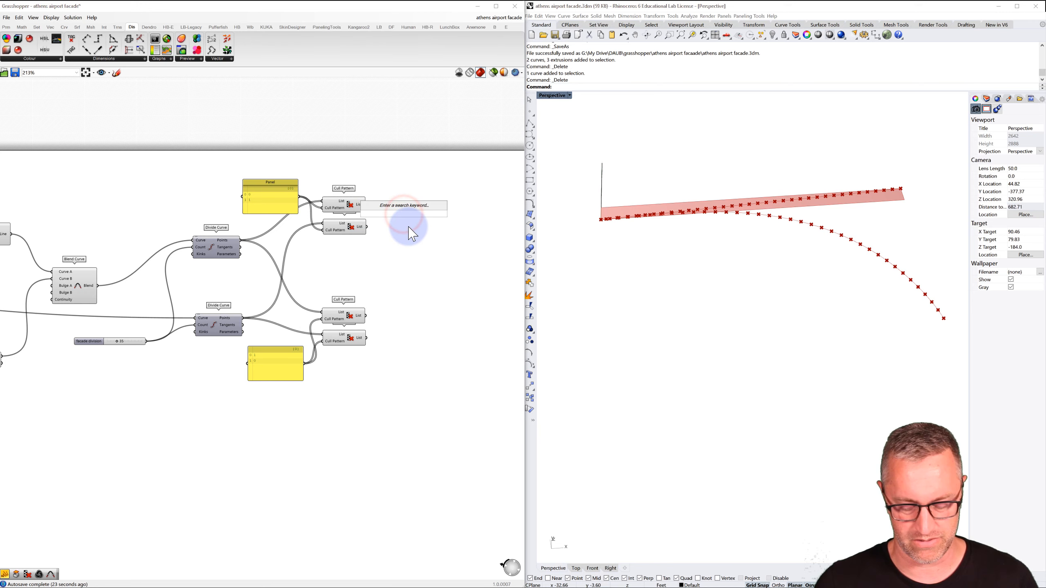
type("line")
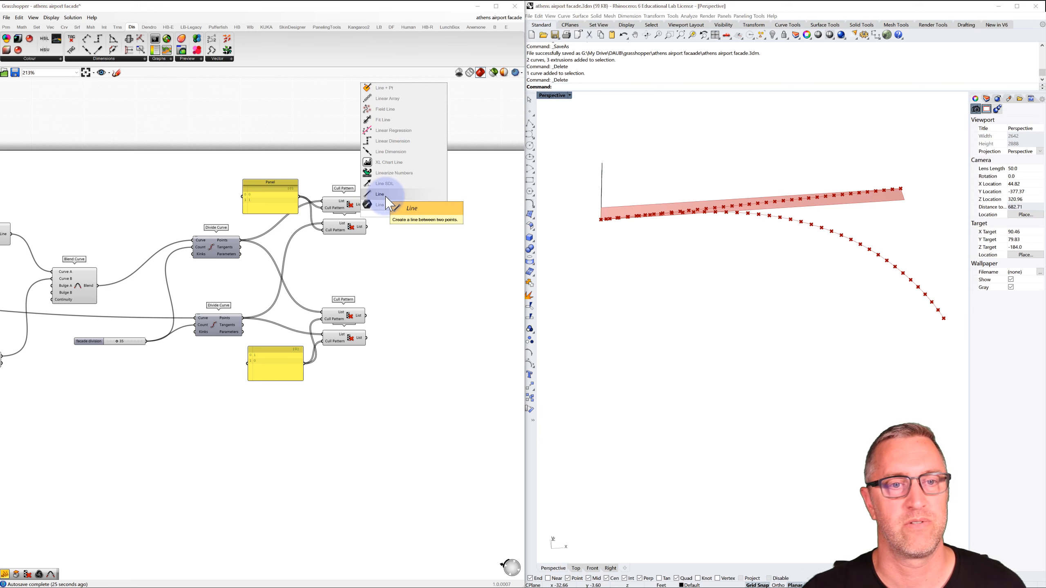
left_click(400, 205)
mouse_move(366, 204)
left_mouse_down()
mouse_move(382, 211)
mouse_move(367, 225)
mouse_move(382, 217)
left_mouse_up()
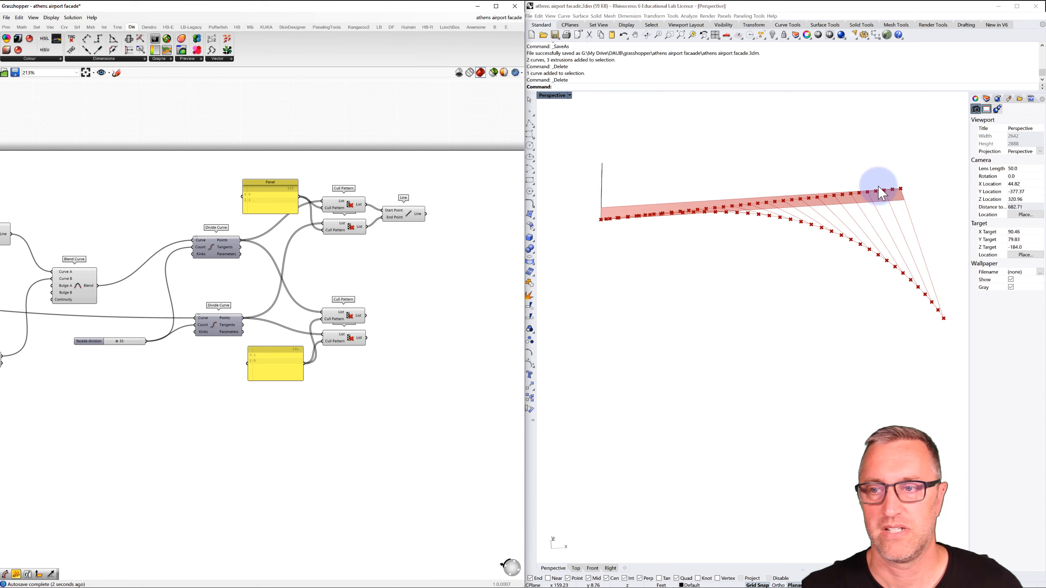
Step: Duplicate the Line component and connect the copy's Start Point and End Point to the lower Cull Pattern pair
left_click(405, 214)
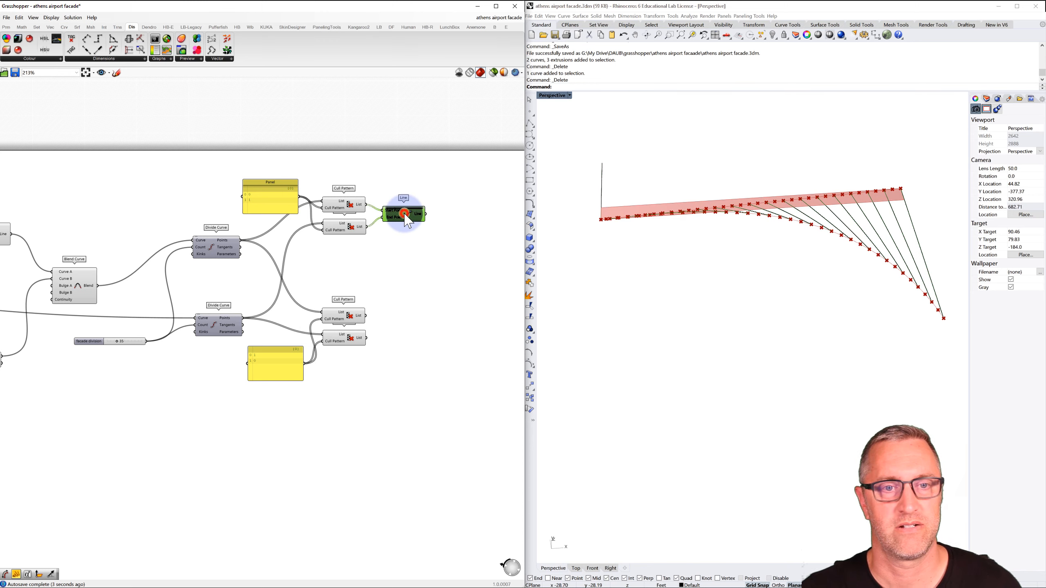
left_click_drag(415, 222, 396, 329)
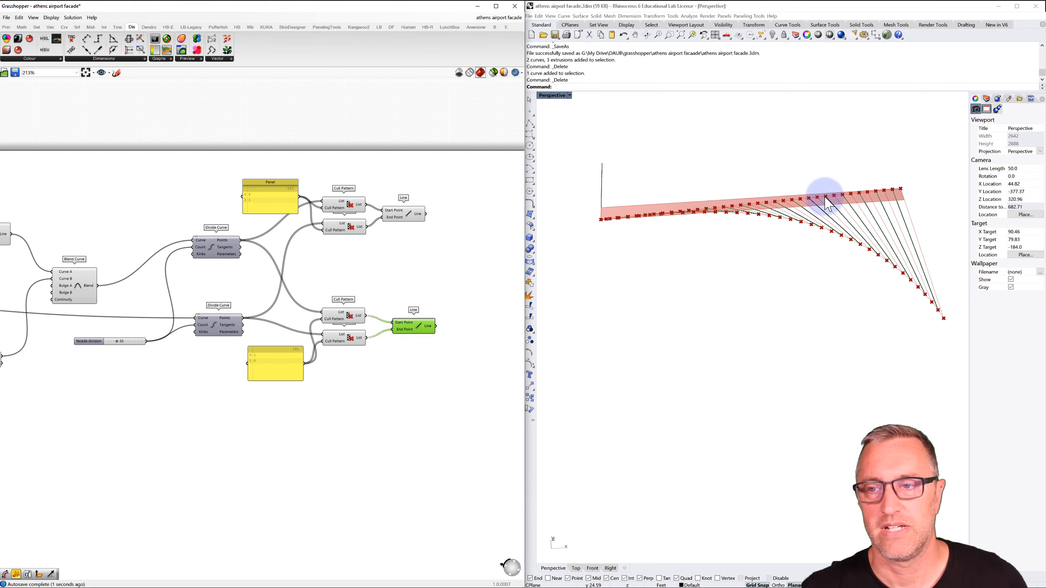
left_click(457, 280)
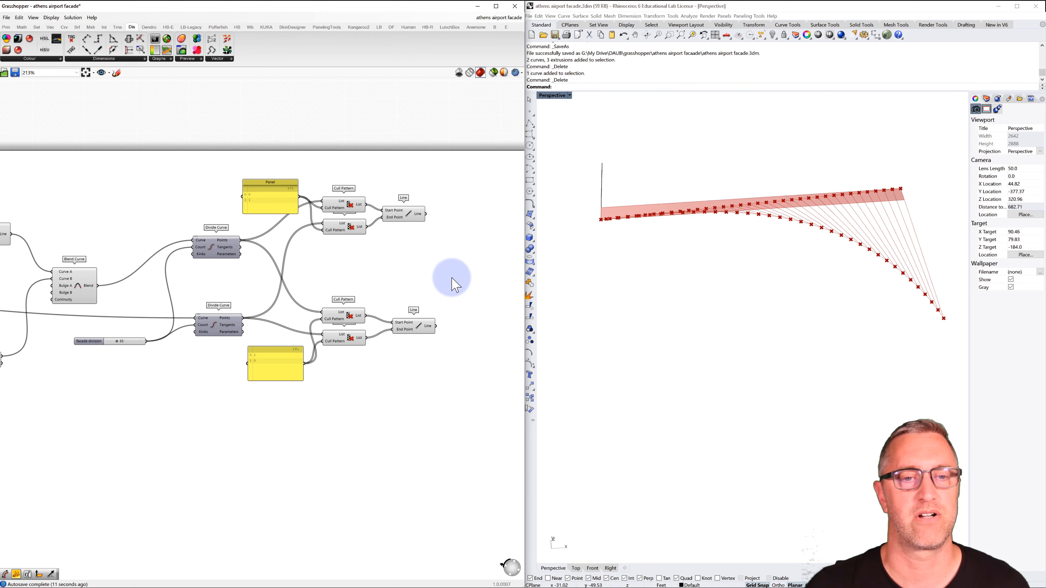
double_click(431, 266)
type("flip")
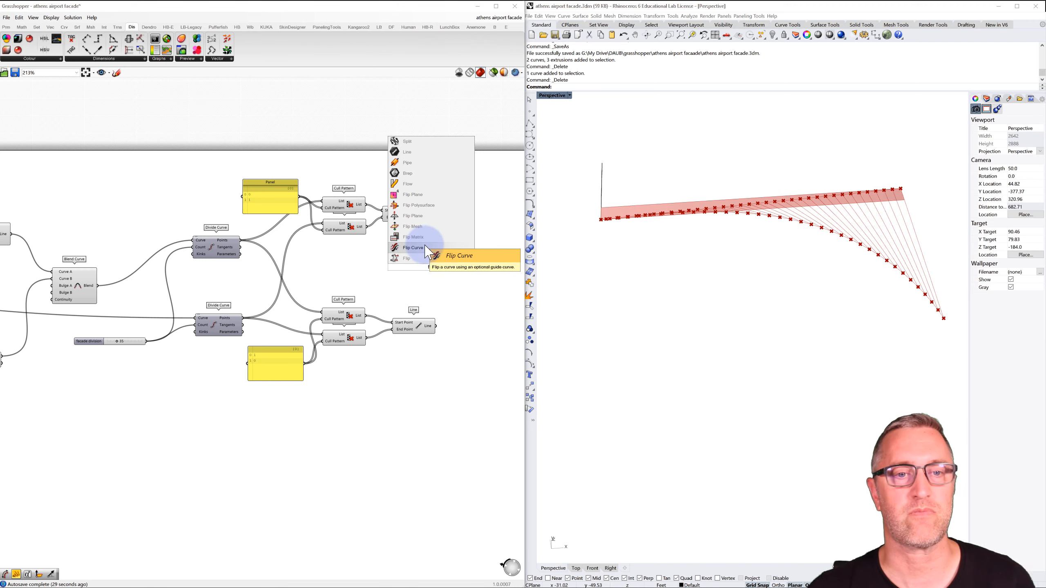
left_click(413, 274)
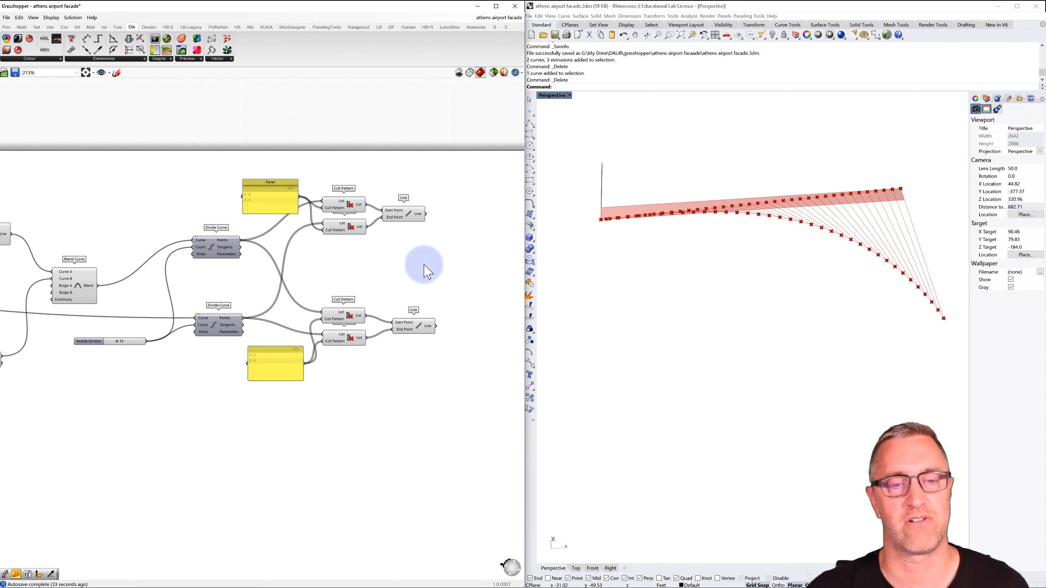
Step: Check which alternating facade lines each of the two Line components generates
right_click_drag(427, 272, 361, 250)
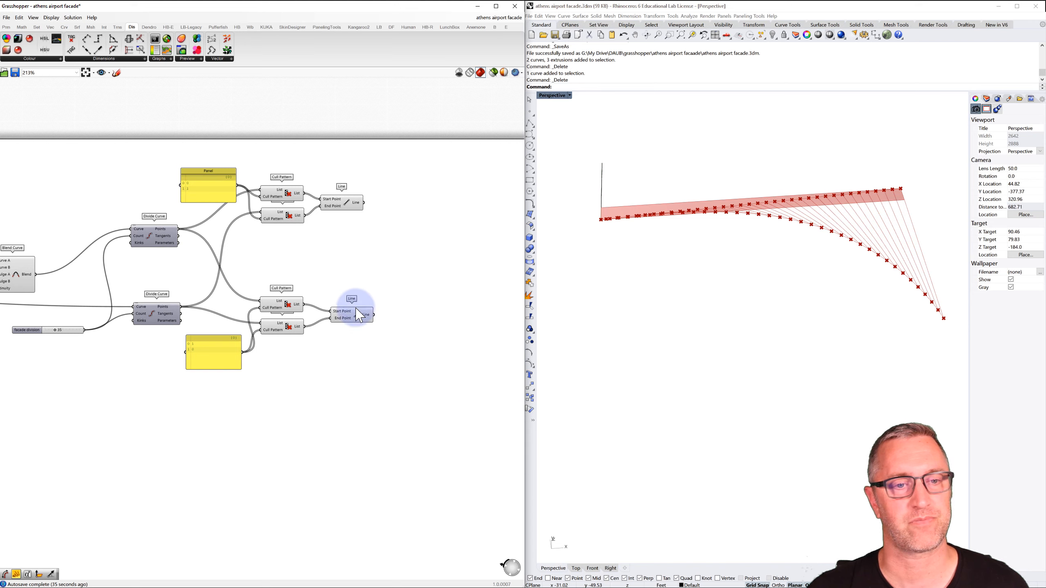
left_click(344, 202)
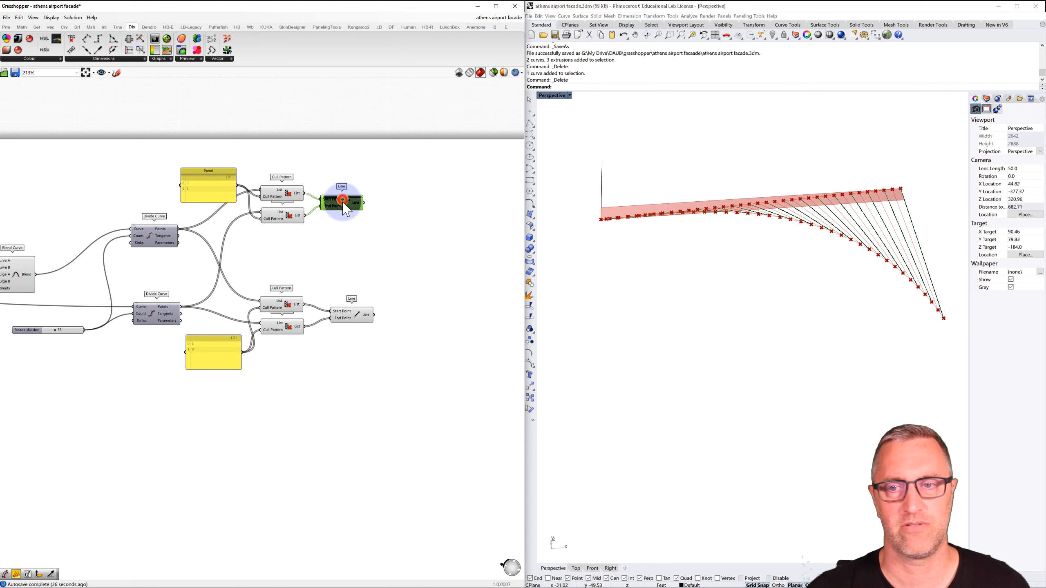
left_click(349, 312)
left_click(390, 260)
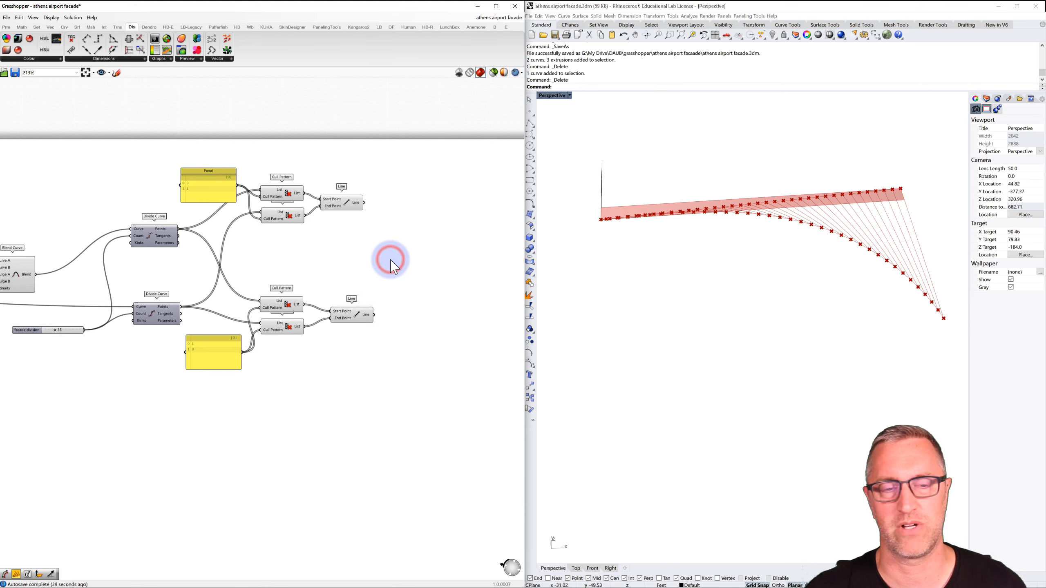
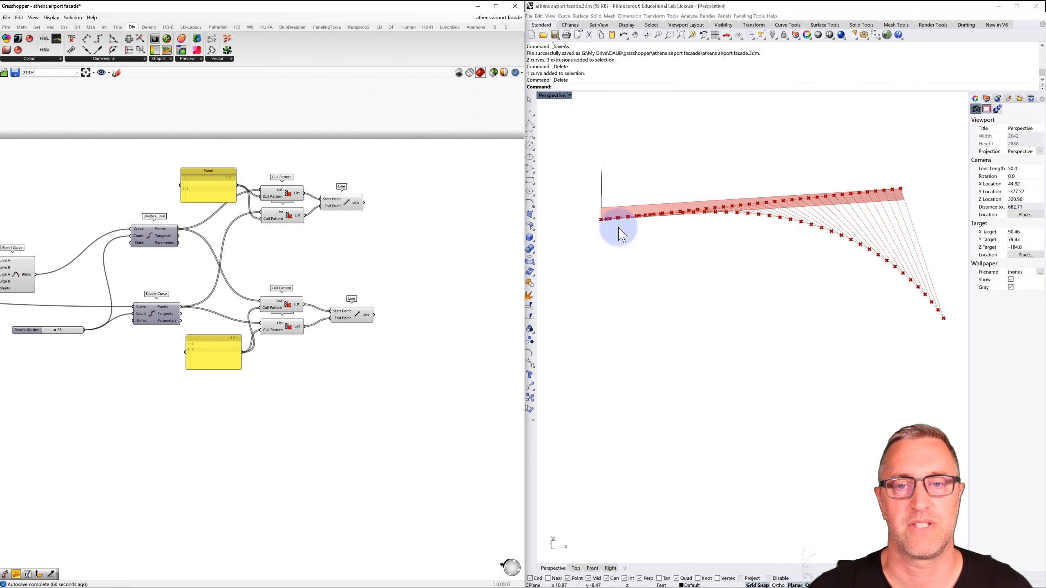
Step: Place a Line SDL component after the upper Line component
double_click(417, 208)
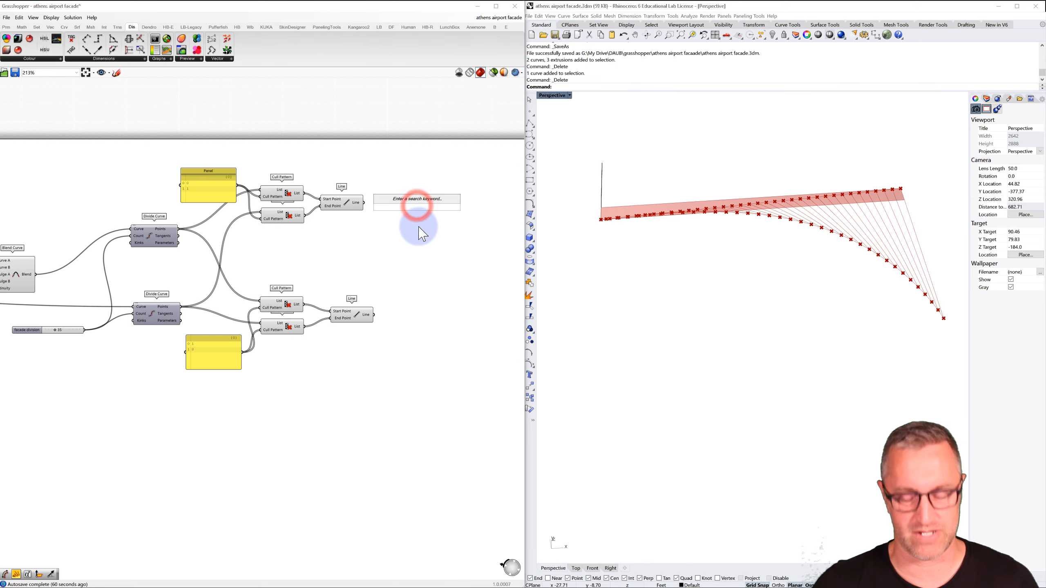
type("line")
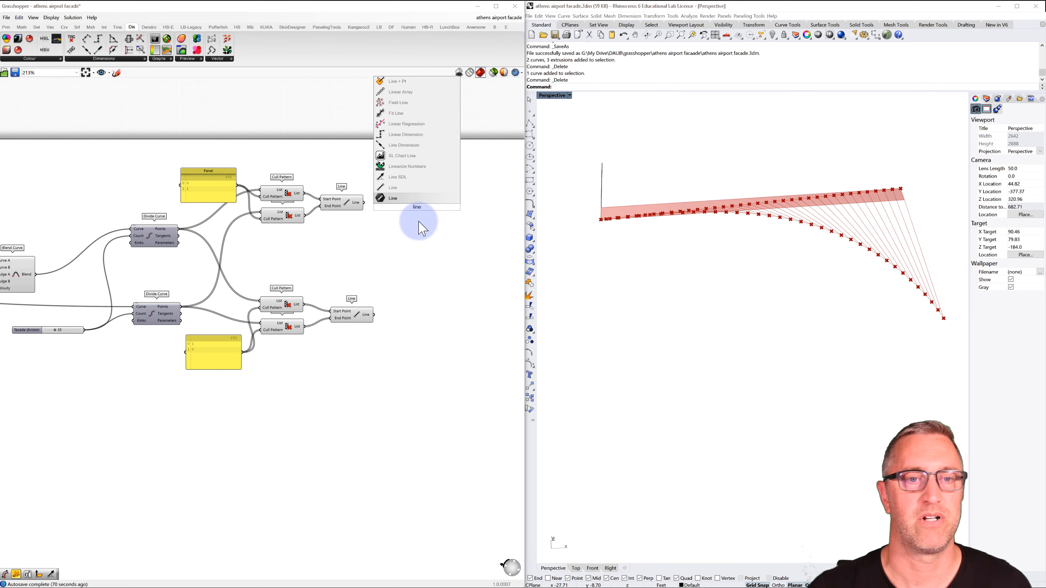
left_click(407, 179)
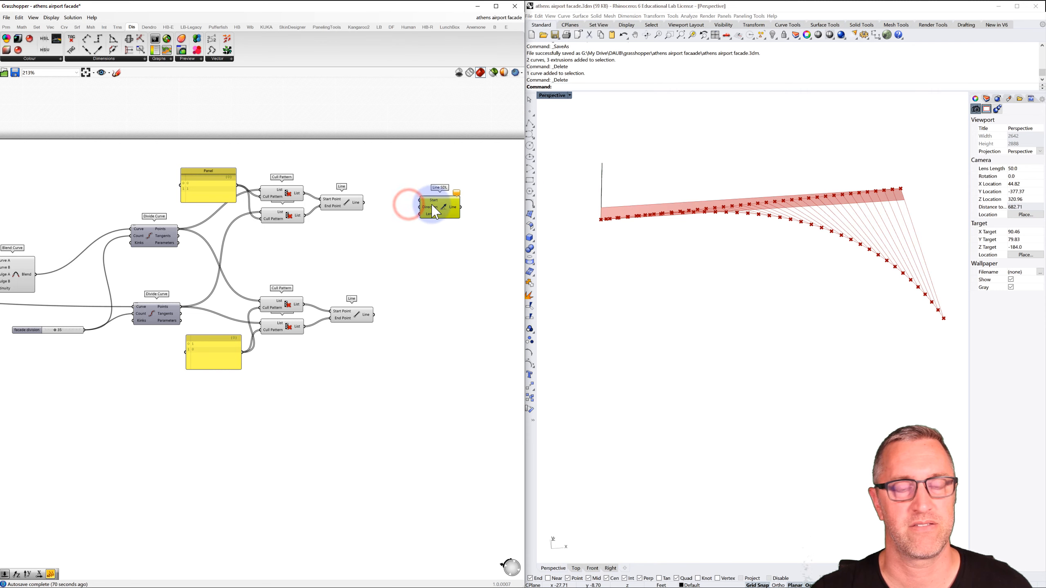
left_click_drag(435, 212, 439, 214)
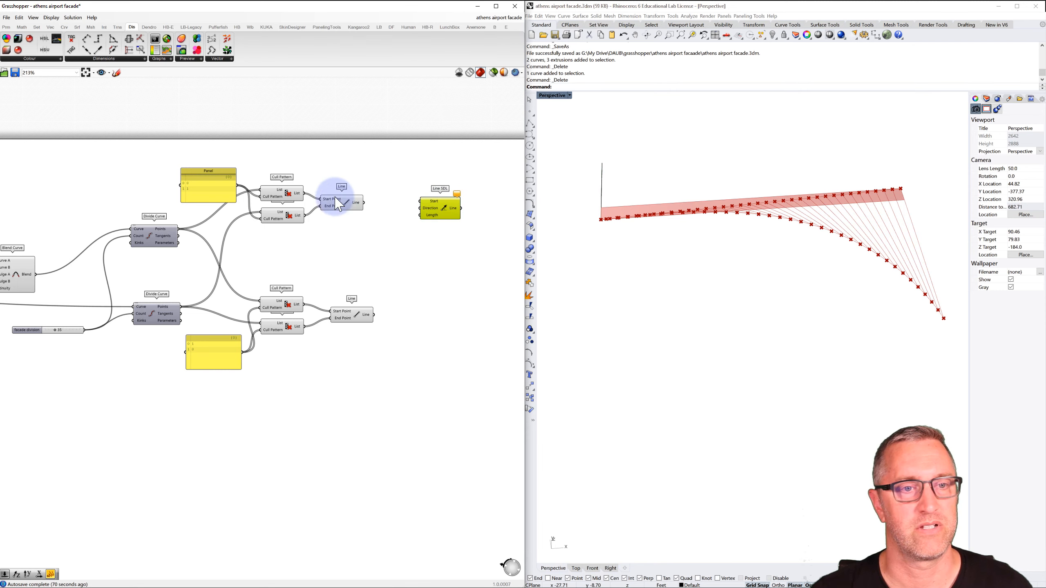
Step: Connect the upper pair's culled base line points to the Line SDL's Start and the upper Line output to its Direction
left_click(289, 195)
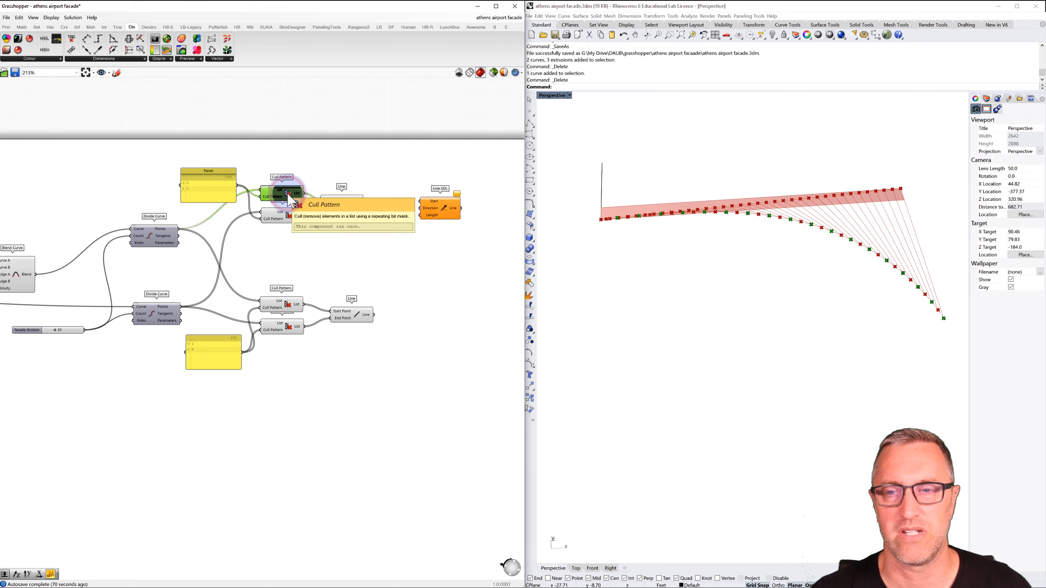
left_click(288, 217)
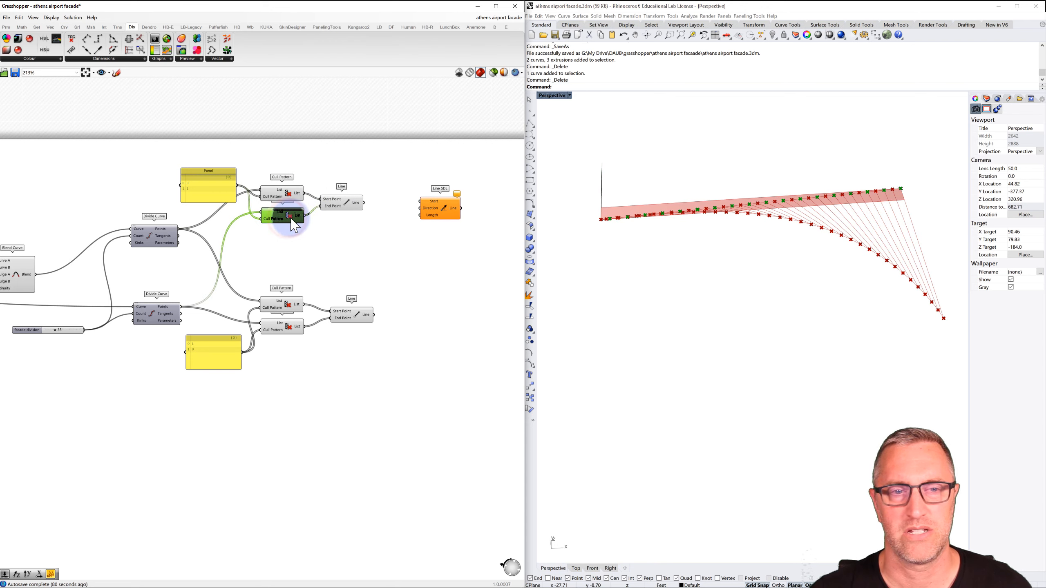
left_click_drag(304, 216, 420, 207)
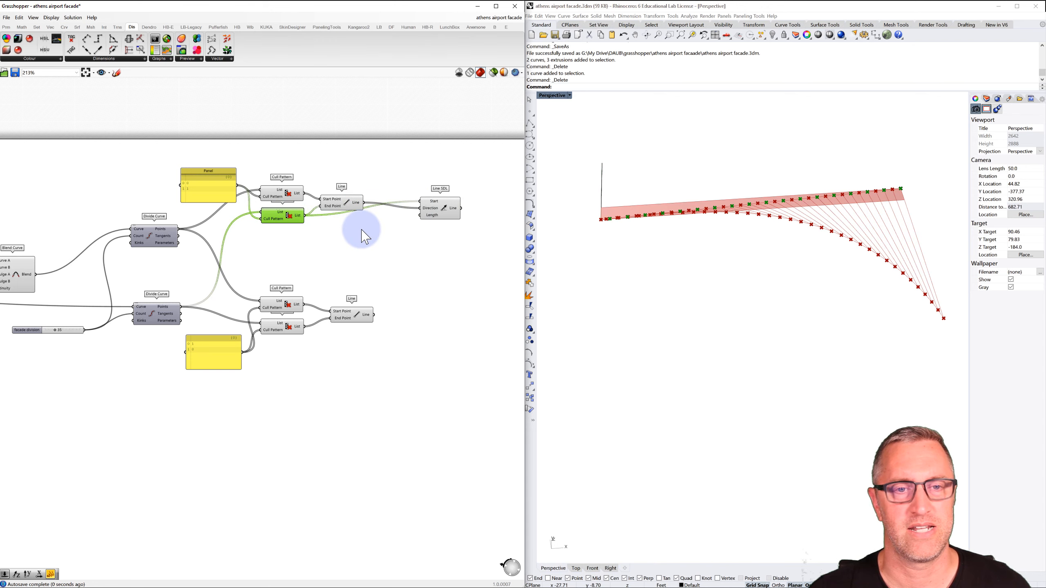
Step: Add a number slider ranging from 0.5 to 10 below the upper Line component and name it panel width
double_click(364, 229)
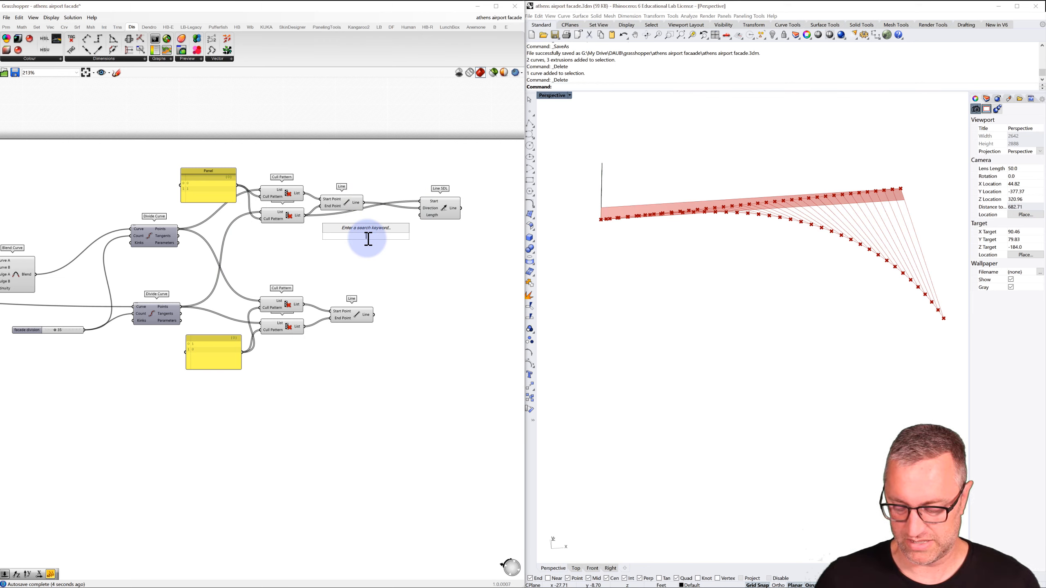
type(".5<10")
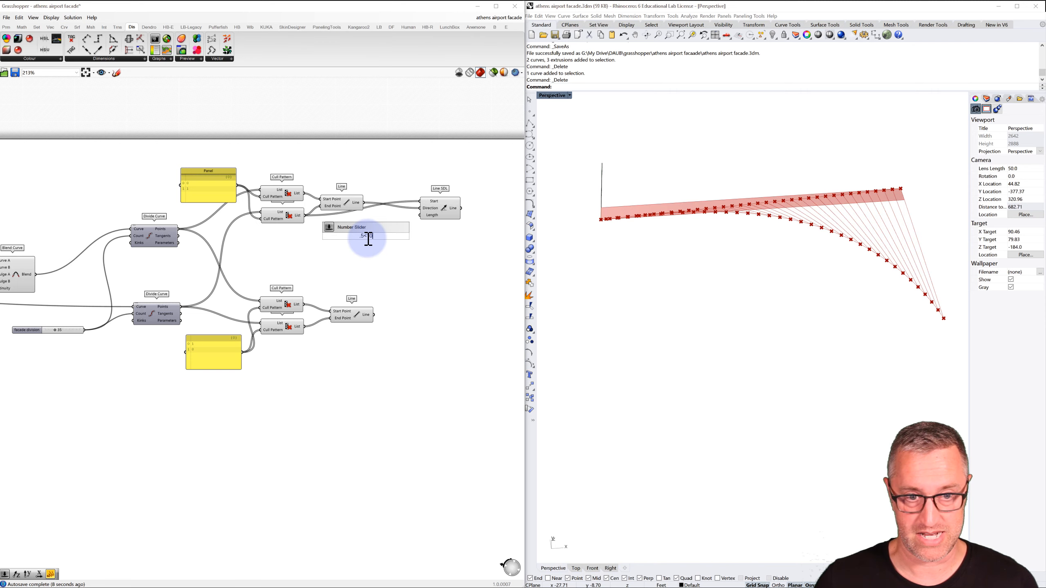
key("Return")
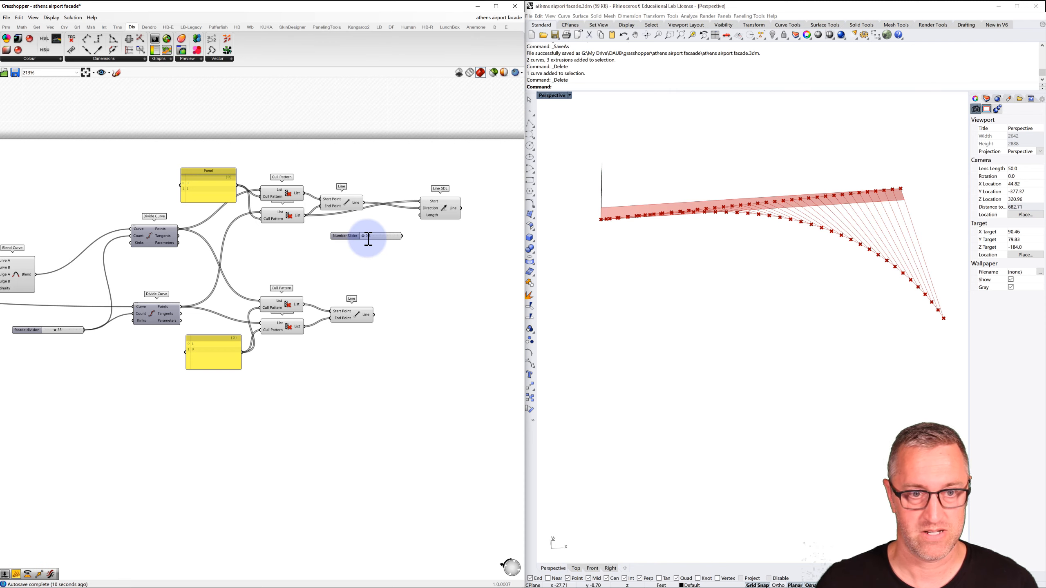
left_click(349, 237)
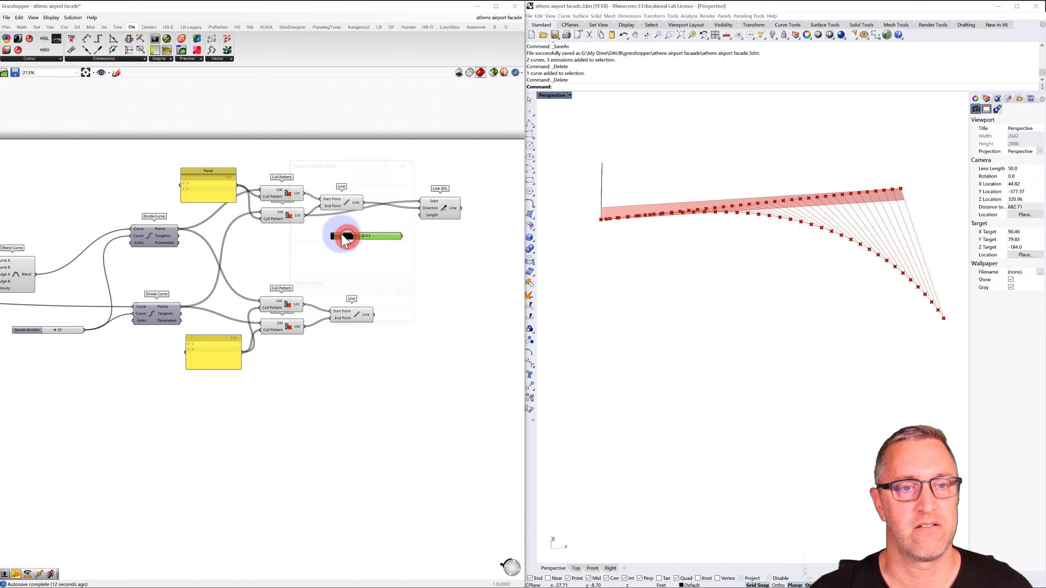
double_click(348, 237)
left_click_drag(361, 175, 325, 176)
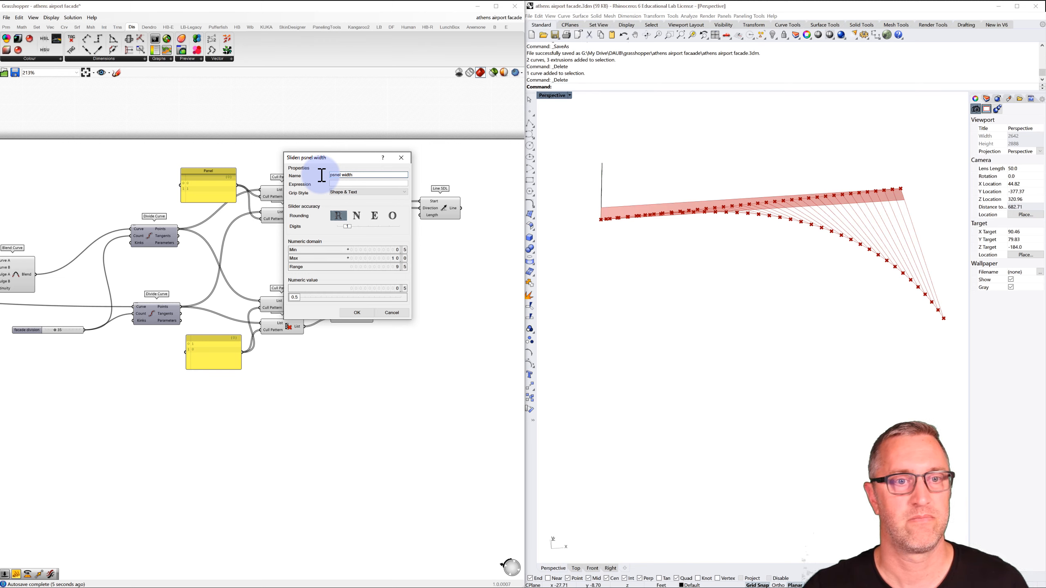
left_click(336, 177)
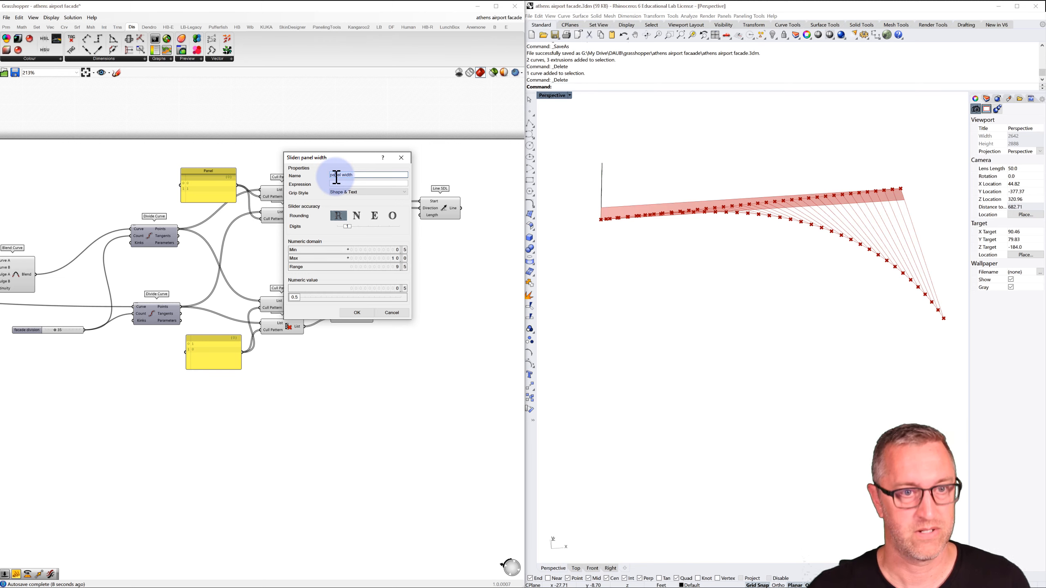
left_click(356, 313)
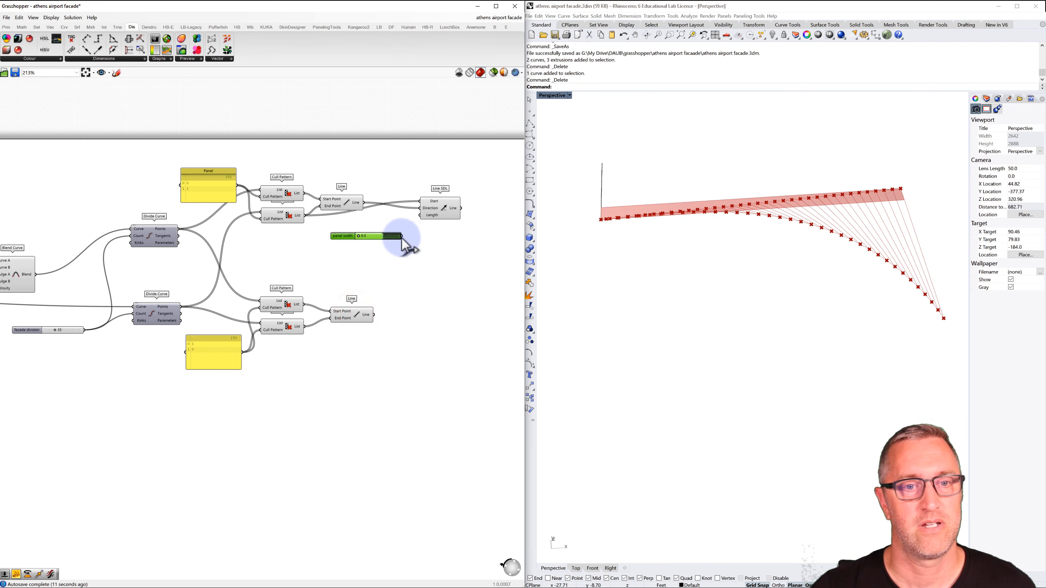
Step: Connect the panel width slider, set to 10.0, to the Line SDL's Length and move the Line SDL farther from the upper Line component
left_click_drag(402, 237, 420, 214)
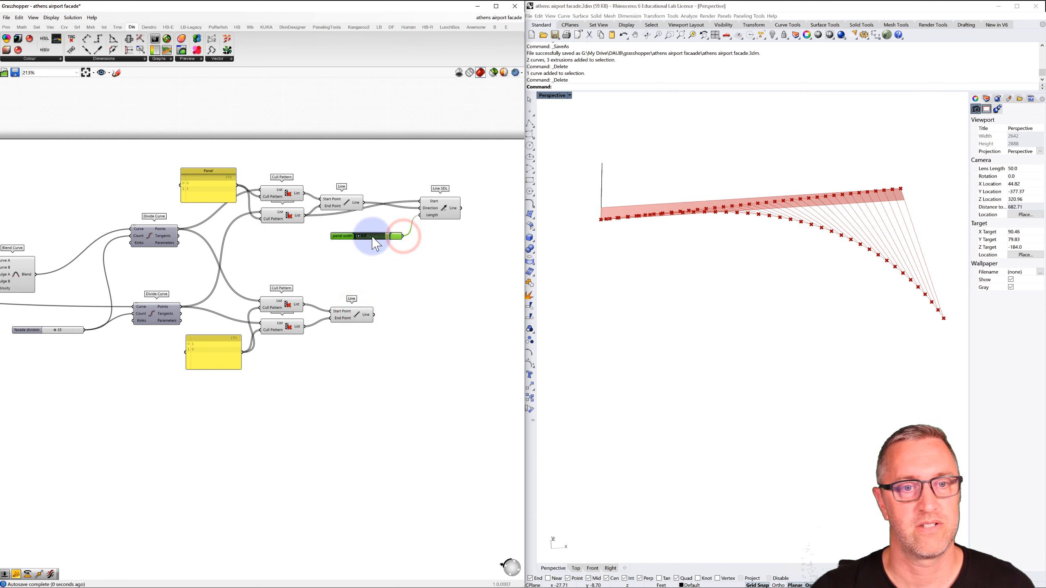
left_click_drag(362, 243, 801, 202)
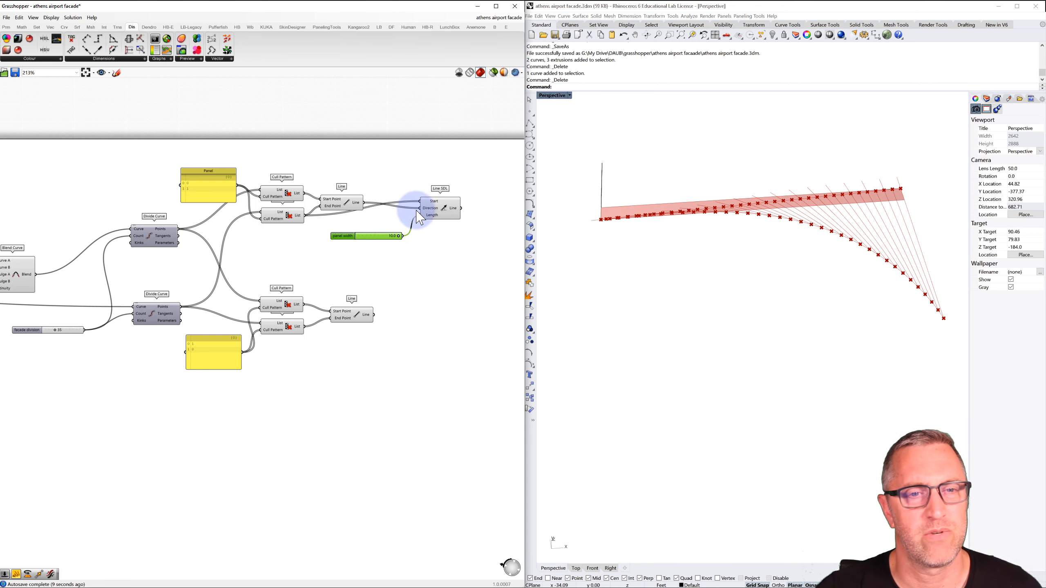
left_click_drag(439, 213, 470, 213)
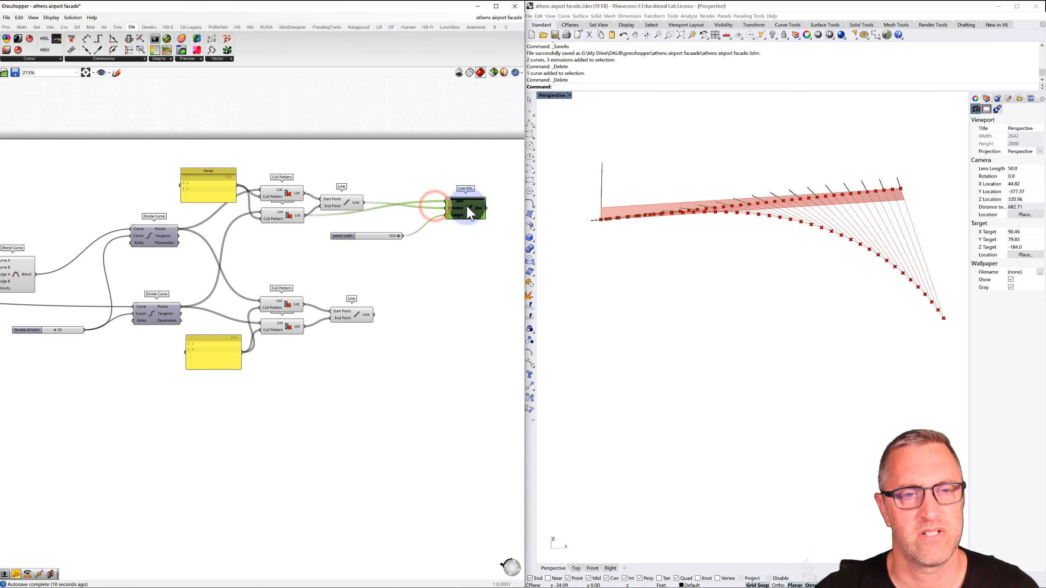
Step: Insert a Flip Curve between the upper Line component's output and the Line SDL's Direction
double_click(388, 216)
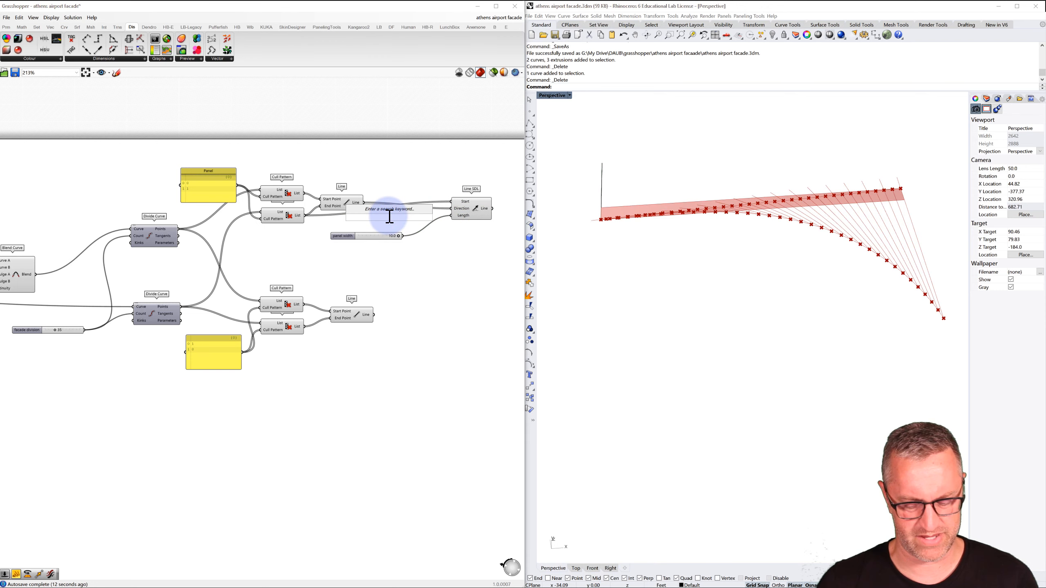
type("flip")
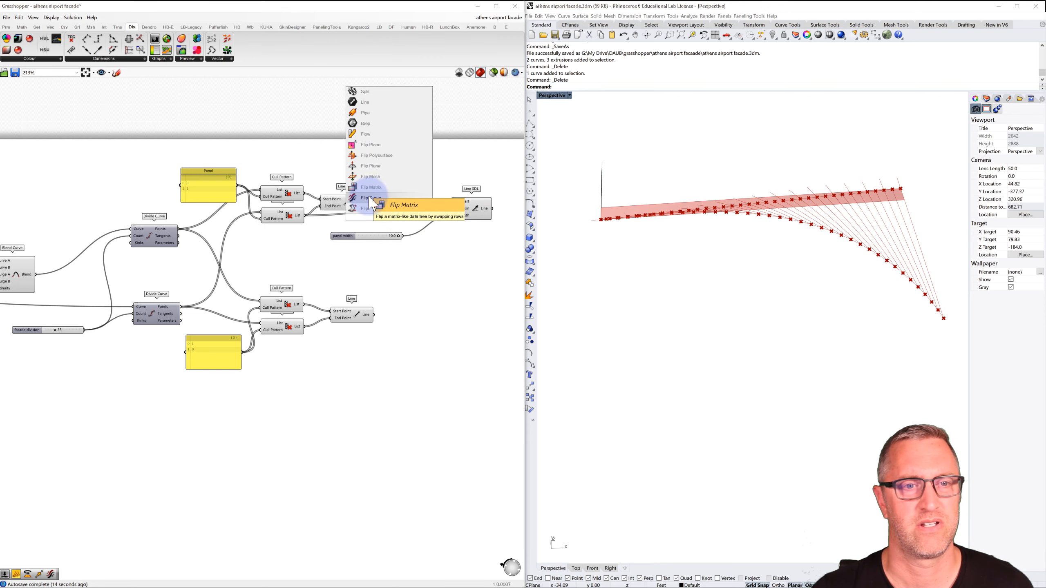
left_click(370, 198)
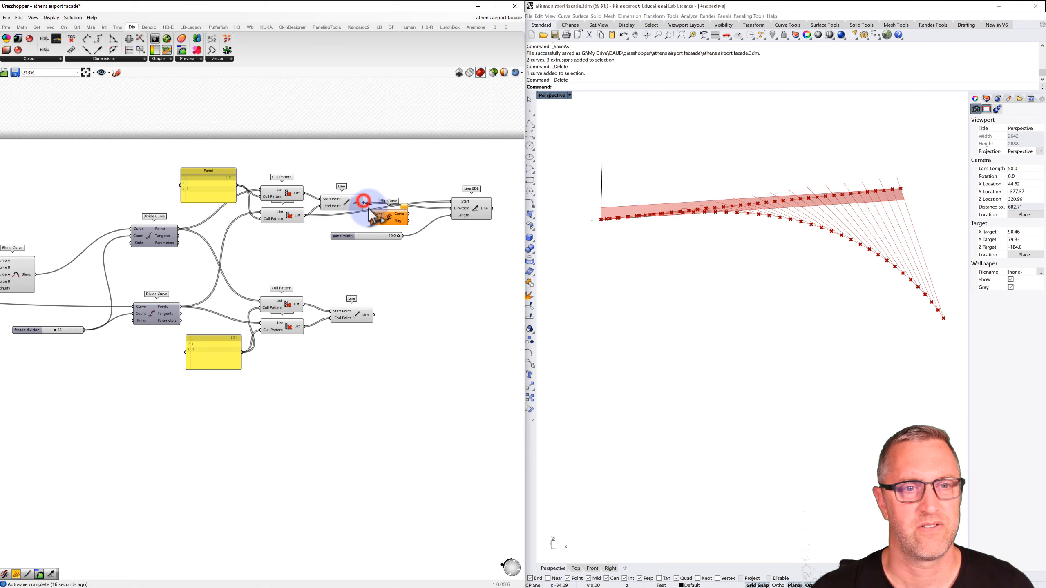
left_click_drag(369, 210, 370, 214)
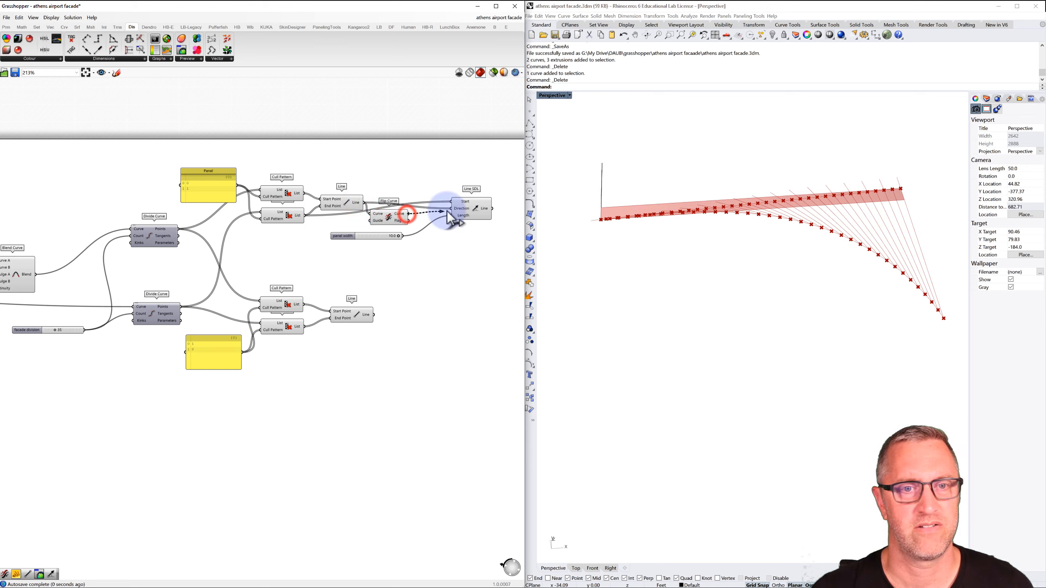
left_click_drag(448, 212, 452, 207)
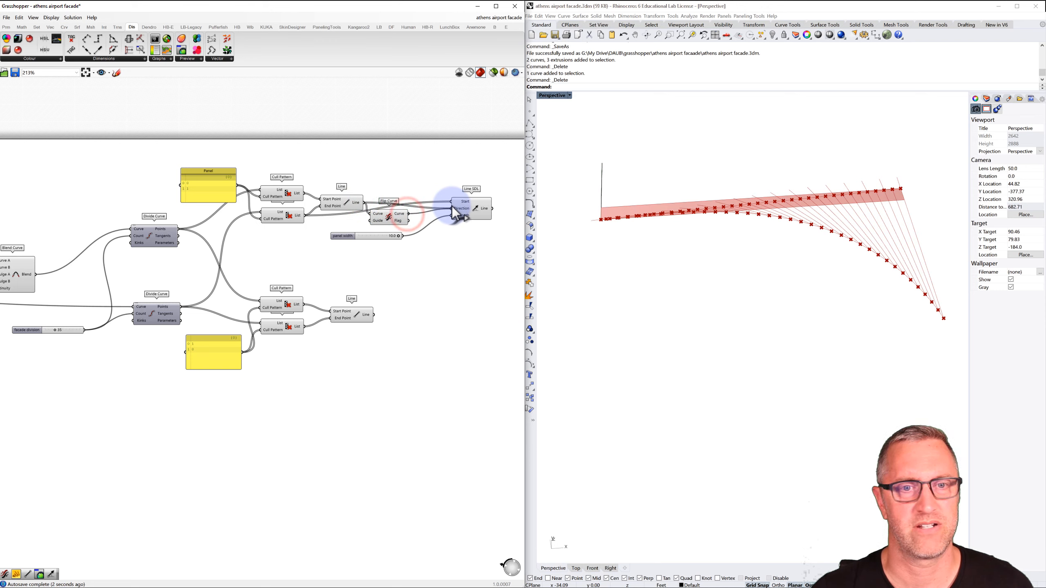
Step: Reduce the panel width slider slightly and move Flip Curve above the wires between the upper Line component and the Line SDL
left_click(481, 212)
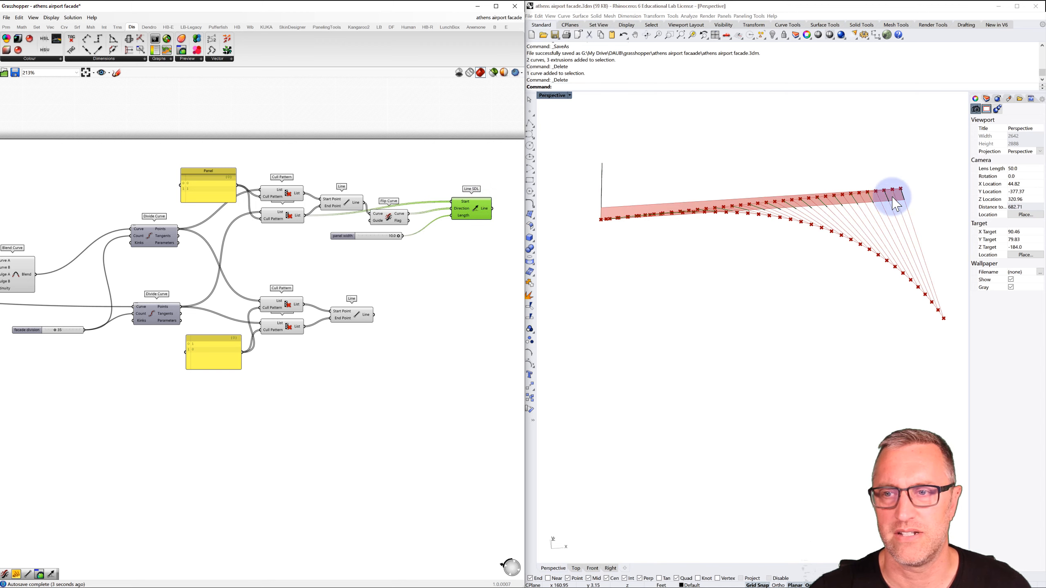
scroll(896, 204, "up", 6)
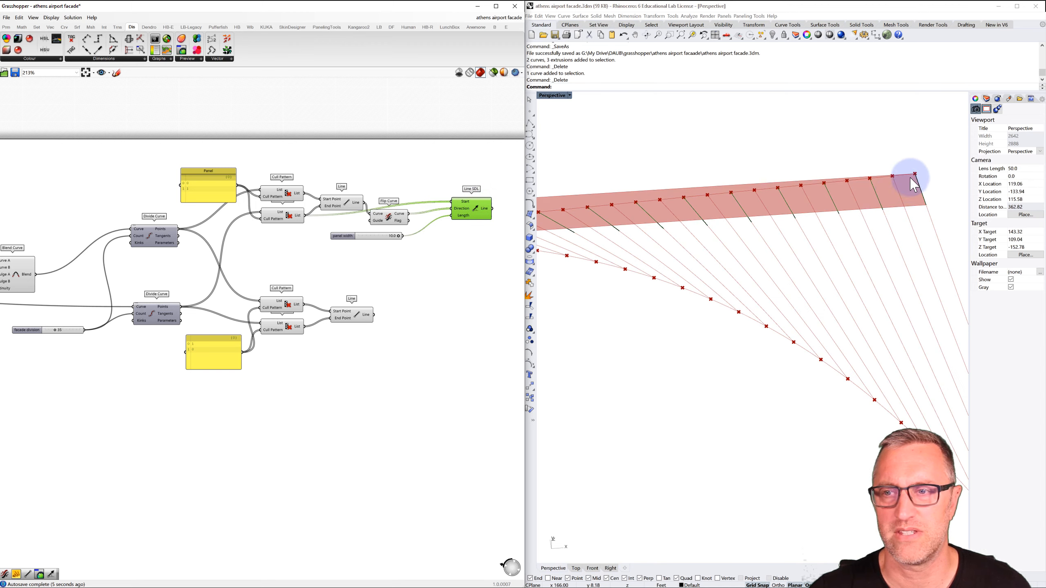
scroll(837, 188, "down", 4)
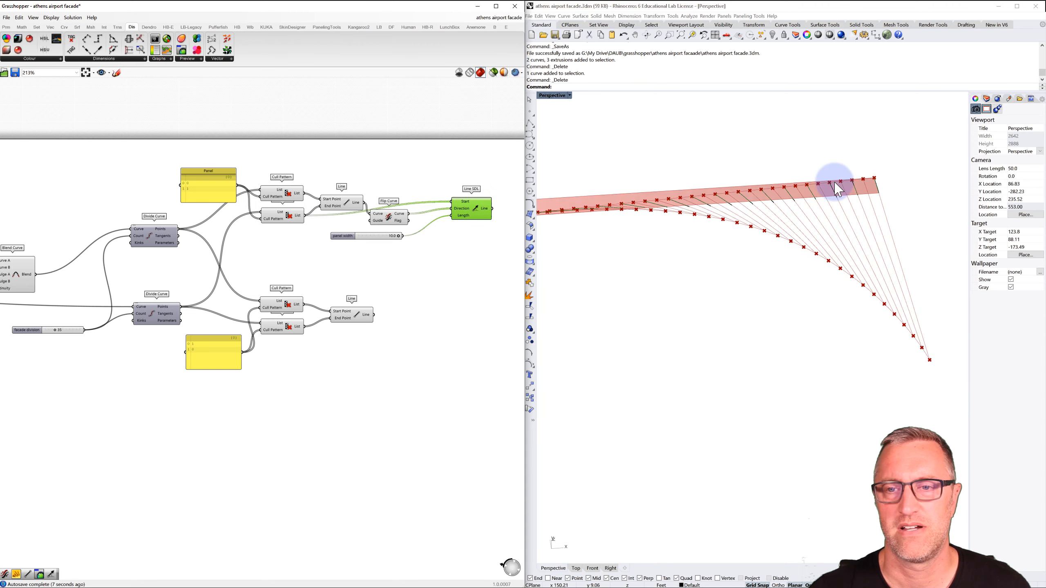
scroll(823, 177, "down", 2)
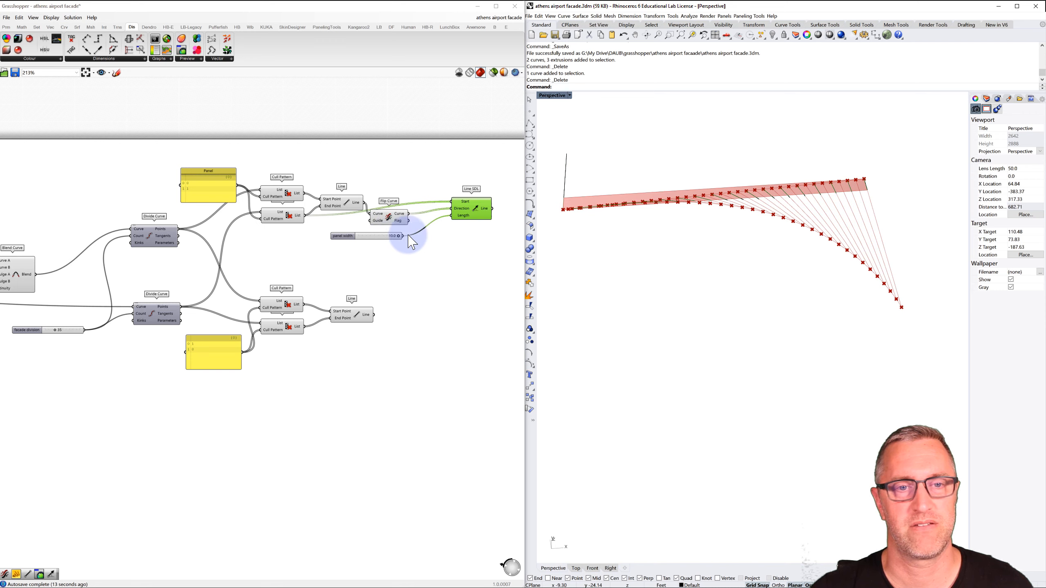
left_click_drag(398, 239, 409, 203)
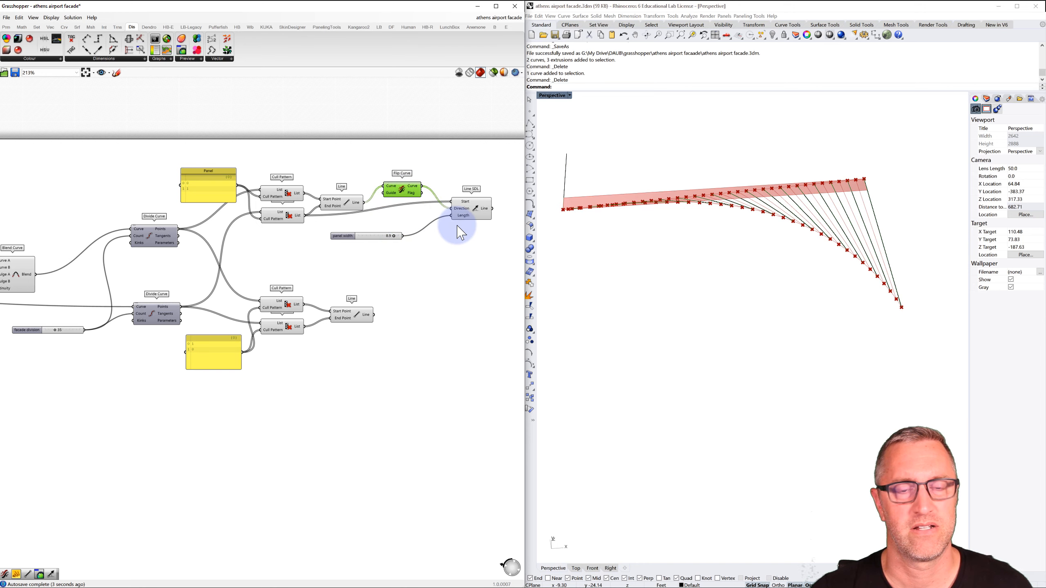
left_click(469, 216)
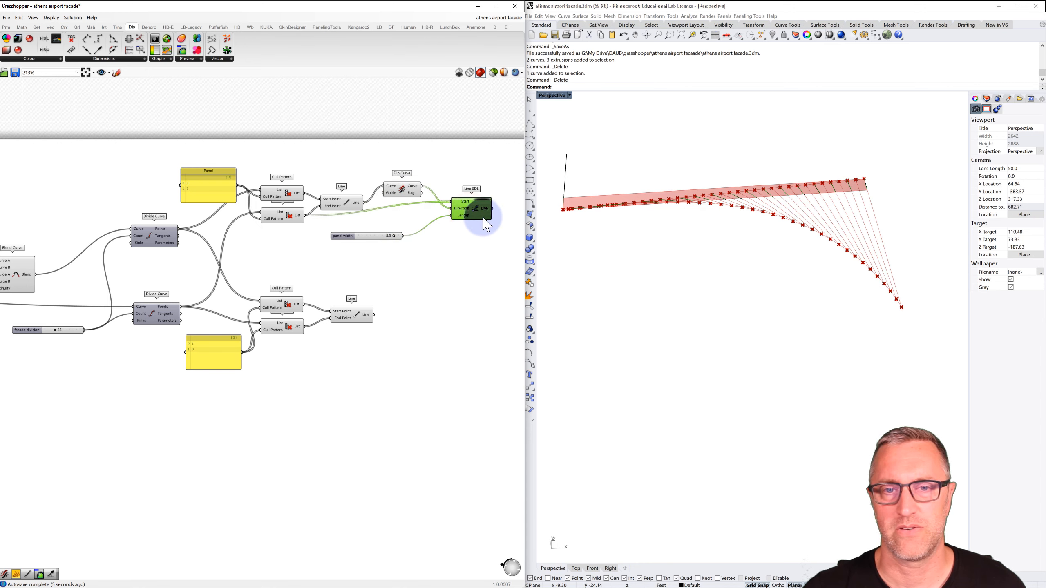
Step: Duplicate the Line SDL together with the panel width slider and place the copies beside the lower Line component
right_click_drag(462, 237, 401, 234)
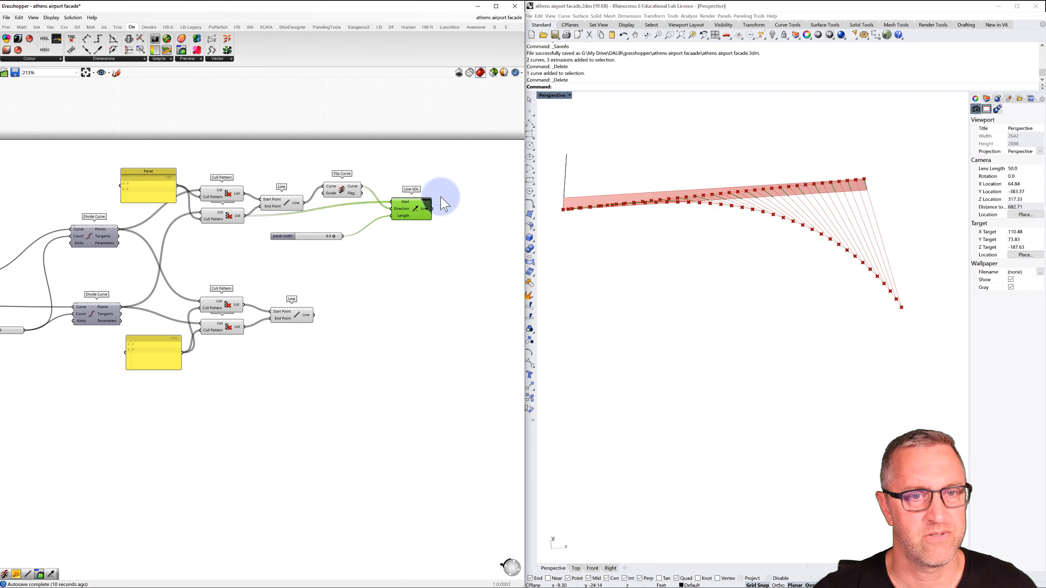
left_click(285, 237, "shift")
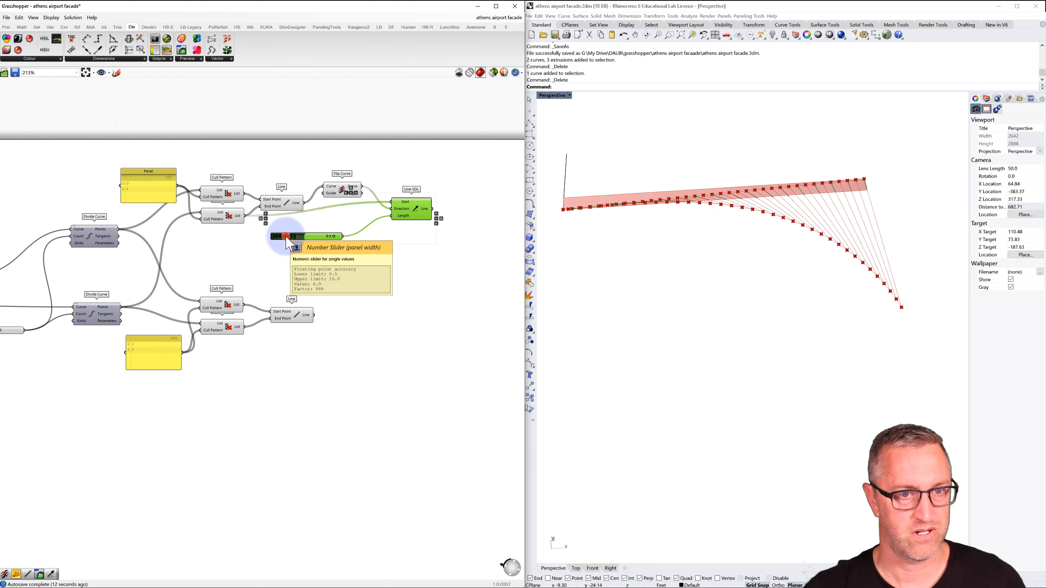
key("ctrl+c")
key("ctrl+v")
left_click_drag(390, 229, 415, 343)
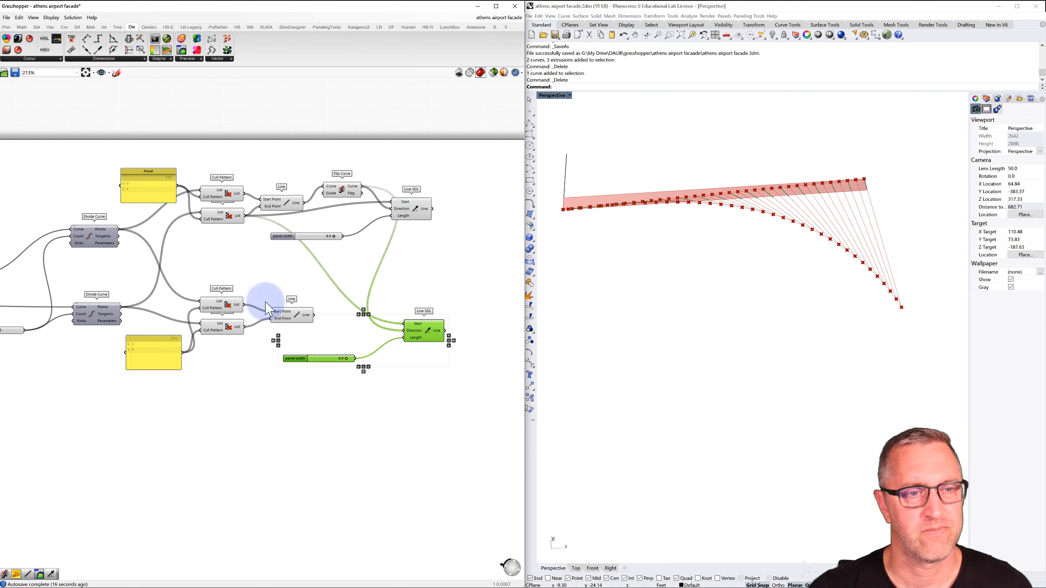
Step: Connect the lower pair's culled base line points to the copied Line SDL's Start and the lower Line output to its Direction
left_click(225, 308)
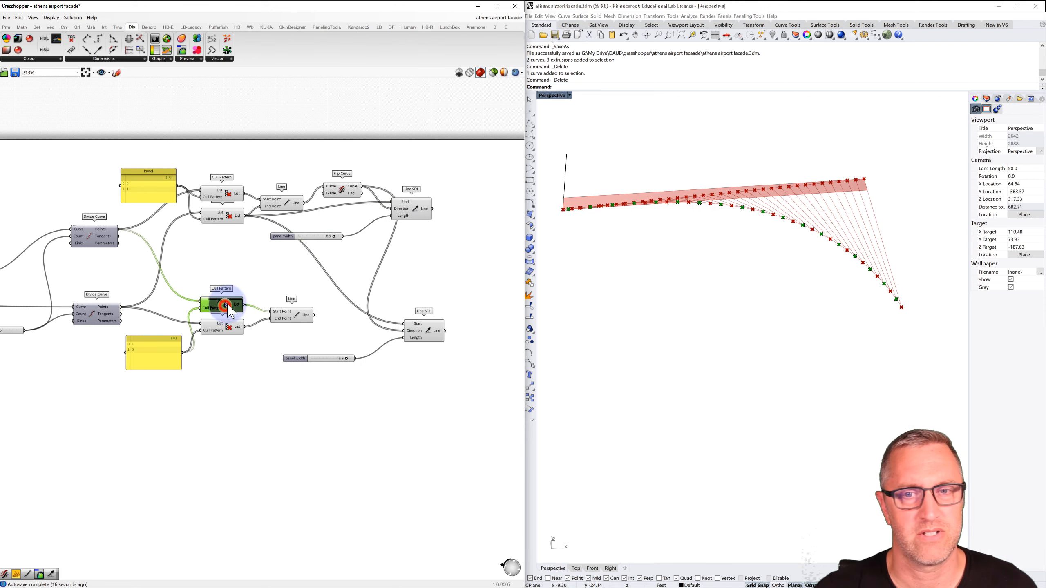
left_click(225, 329)
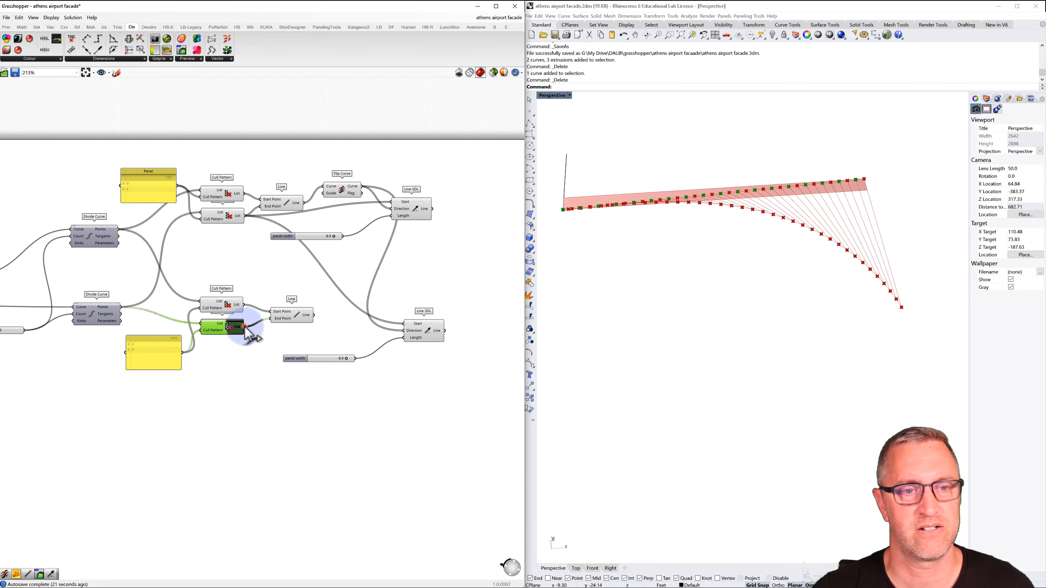
left_click_drag(246, 327, 404, 330)
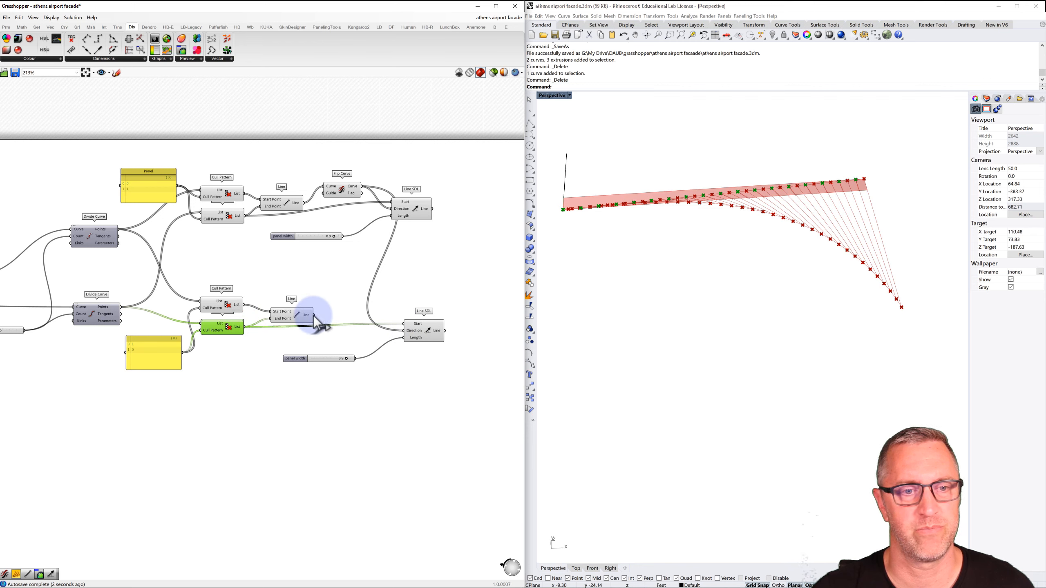
left_click_drag(314, 316, 408, 333)
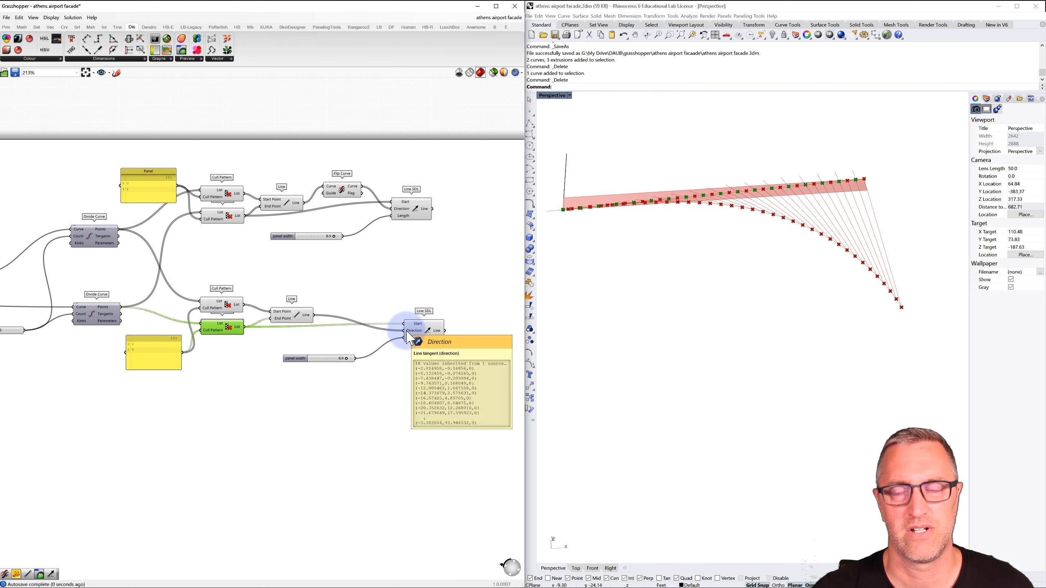
Step: Insert a Flip Curve between the lower Line component's output and the copied Line SDL's Direction
double_click(348, 307)
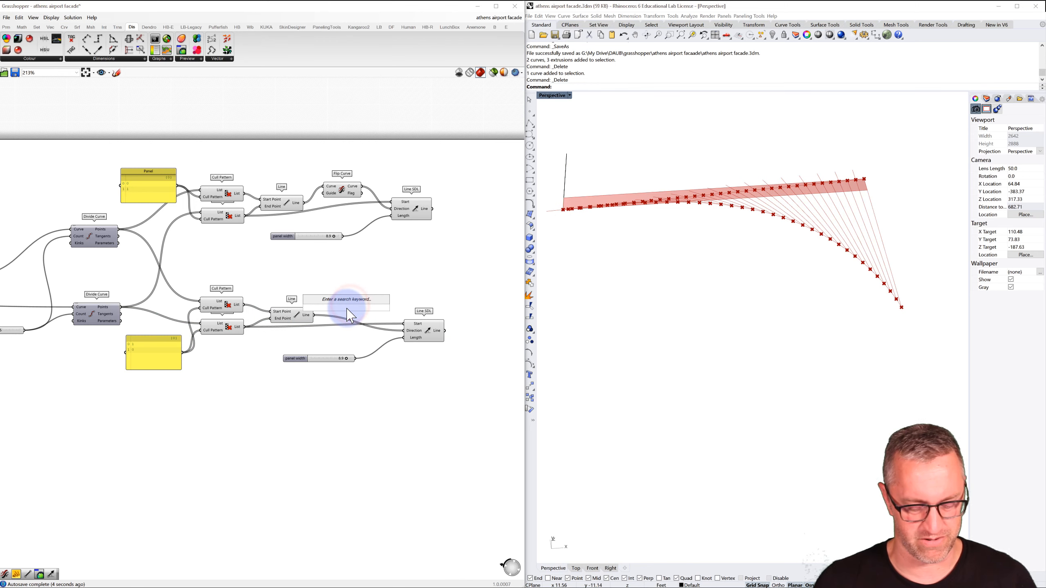
type("flip")
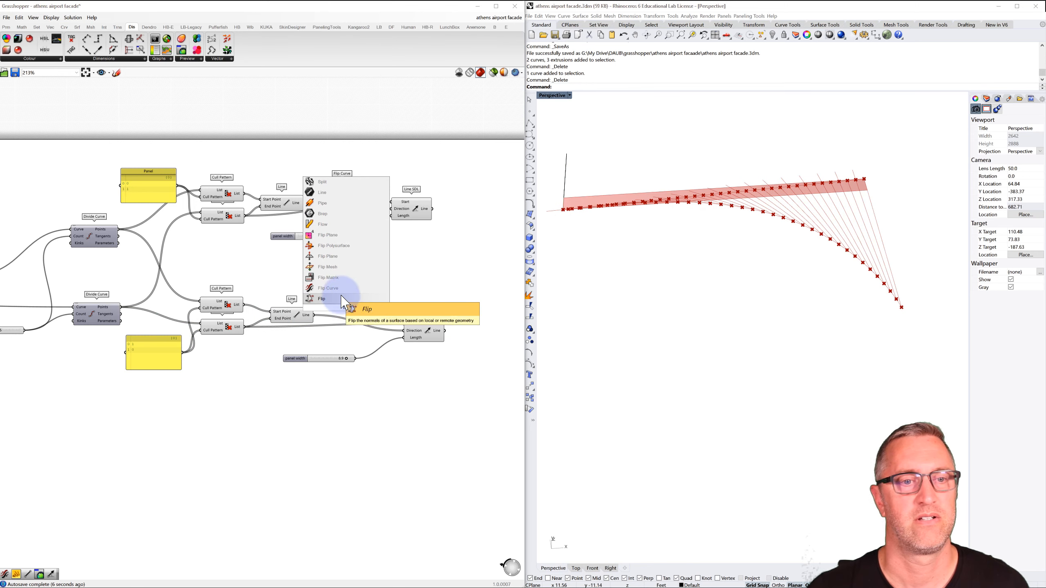
left_click(329, 297)
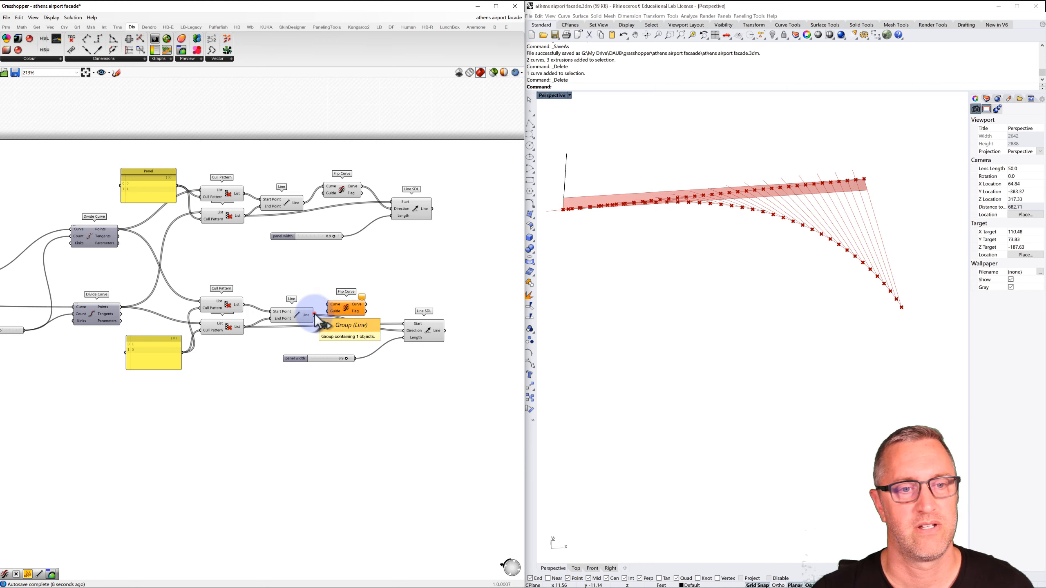
left_click_drag(314, 315, 328, 304)
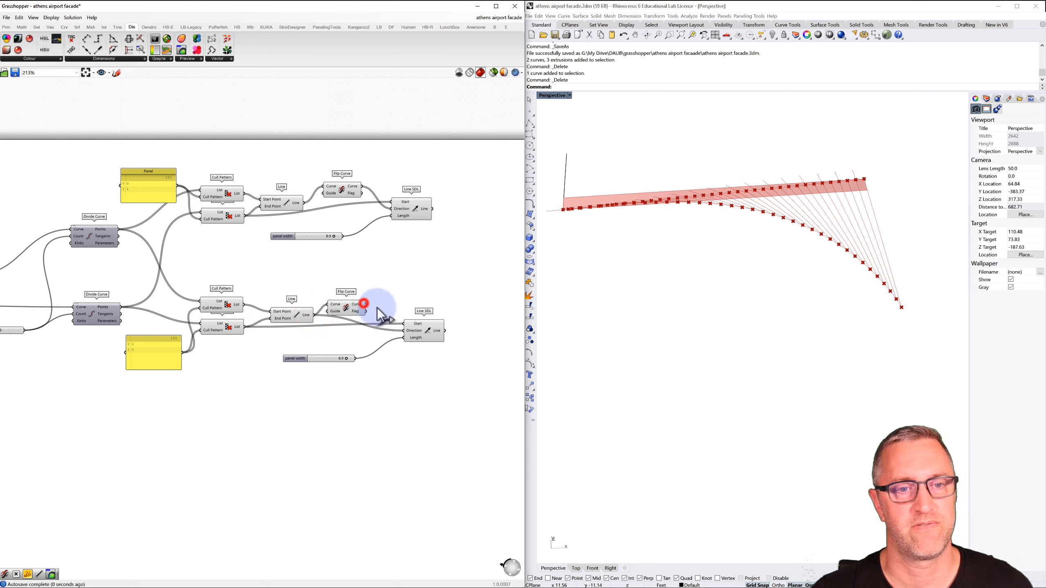
left_click_drag(404, 330, 406, 331)
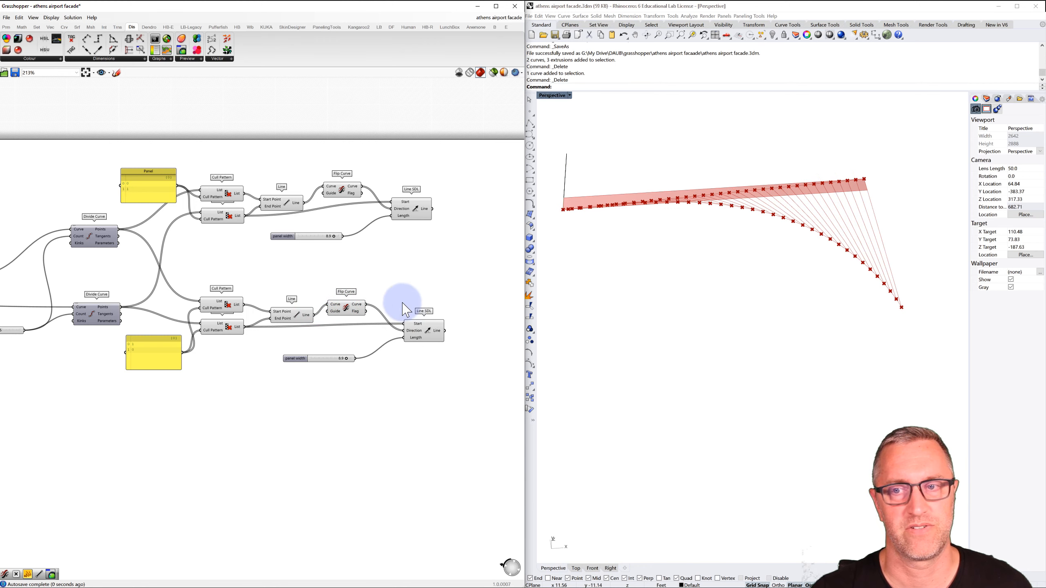
left_click(431, 335)
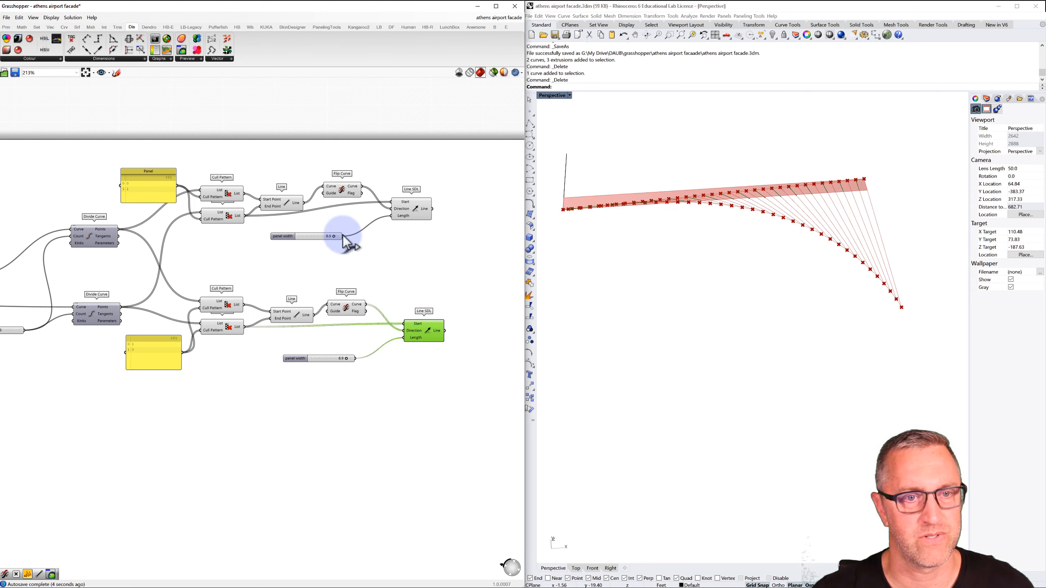
Step: Connect the original panel width slider to the lower Line SDL's Length and delete the duplicate slider
left_click_drag(344, 236, 408, 341)
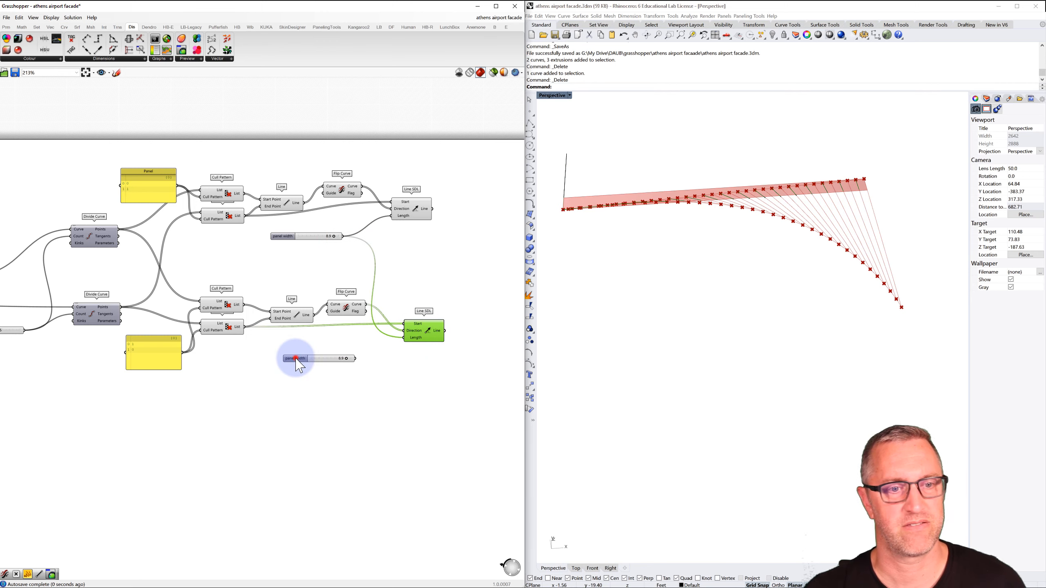
left_click_drag(295, 357, 287, 368)
key("Delete")
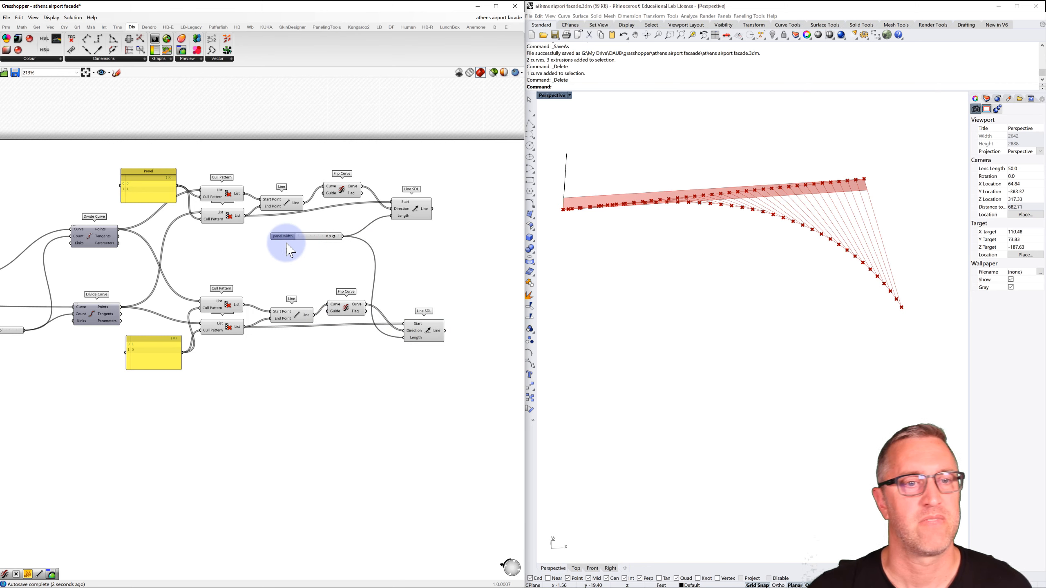
Step: Move the panel width slider back to the beginning of the definition, below the other input sliders
left_click_drag(284, 238, 55, 421)
right_click_drag(80, 359, 422, 257)
scroll(350, 254, "down", 2)
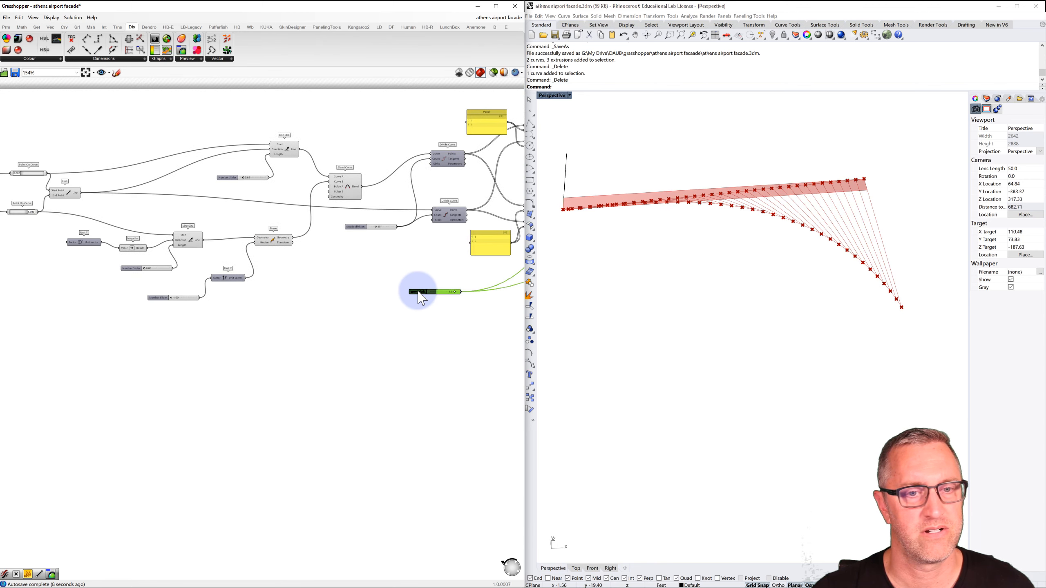
left_click_drag(419, 294, 21, 314)
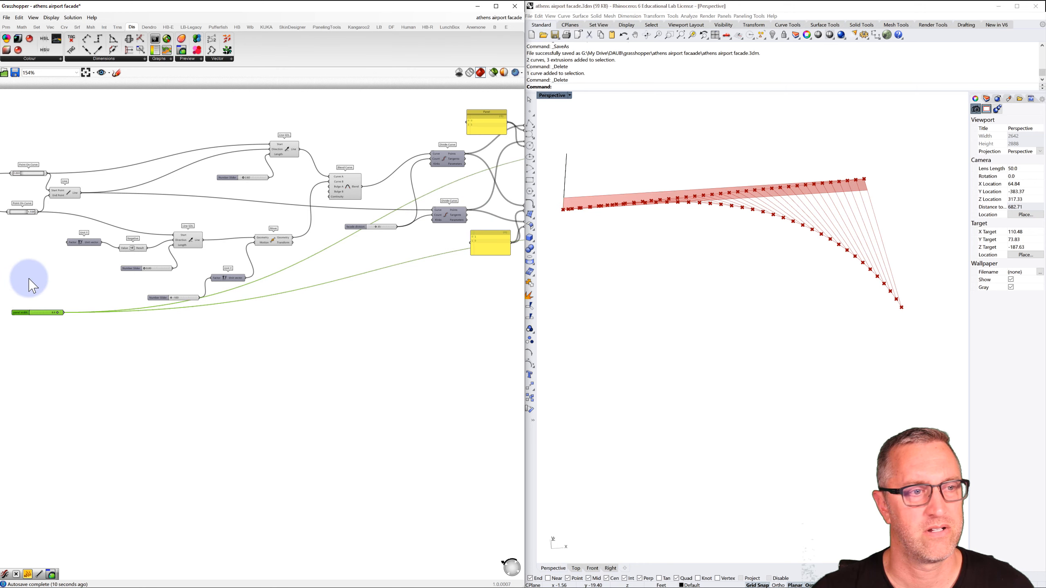
Step: Group the panel width slider with the facade depth and facade length sliders at the start of the definition, spacing and widening them evenly
right_click_drag(34, 285, 281, 274)
left_click_drag(266, 307, 22, 295)
right_click_drag(20, 276, 188, 280)
scroll(181, 282, "up", 1)
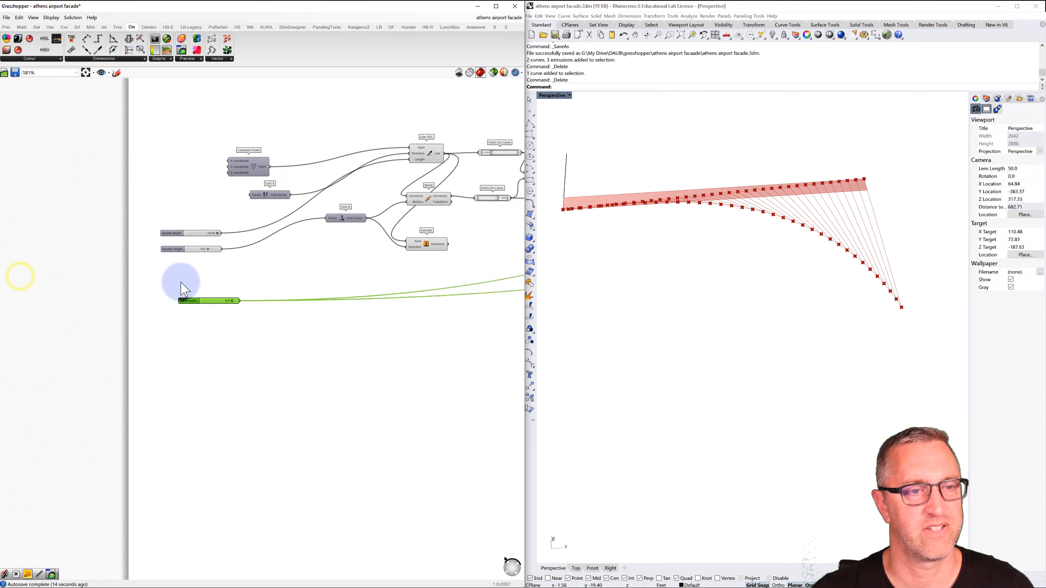
scroll(185, 289, "up", 2)
left_click_drag(187, 309, 162, 346)
left_click_drag(173, 237, 167, 279)
mouse_move(171, 215)
left_mouse_down()
mouse_move(169, 240)
mouse_move(202, 230)
mouse_move(242, 239)
mouse_move(187, 229)
mouse_move(245, 233)
left_mouse_up()
left_click(224, 230)
left_click(210, 270)
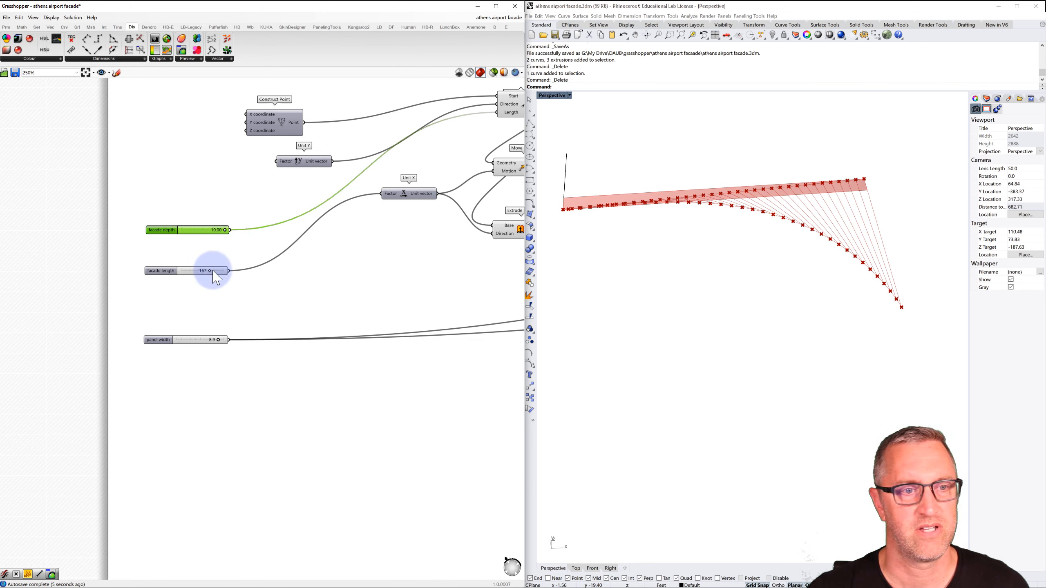
Step: Shorten the facade length by one unit and lower the panel width with their sliders
mouse_move(209, 271)
left_mouse_down()
mouse_move(192, 272)
mouse_move(233, 269)
mouse_move(209, 270)
left_mouse_up()
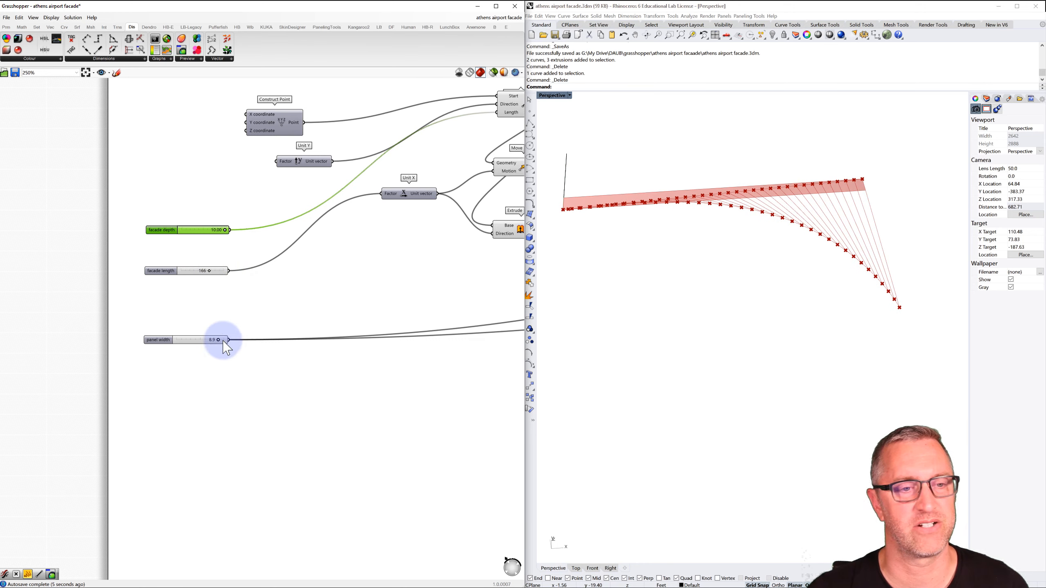
mouse_move(219, 340)
left_mouse_down()
mouse_move(182, 339)
mouse_move(214, 342)
mouse_move(194, 341)
mouse_move(205, 341)
left_mouse_up()
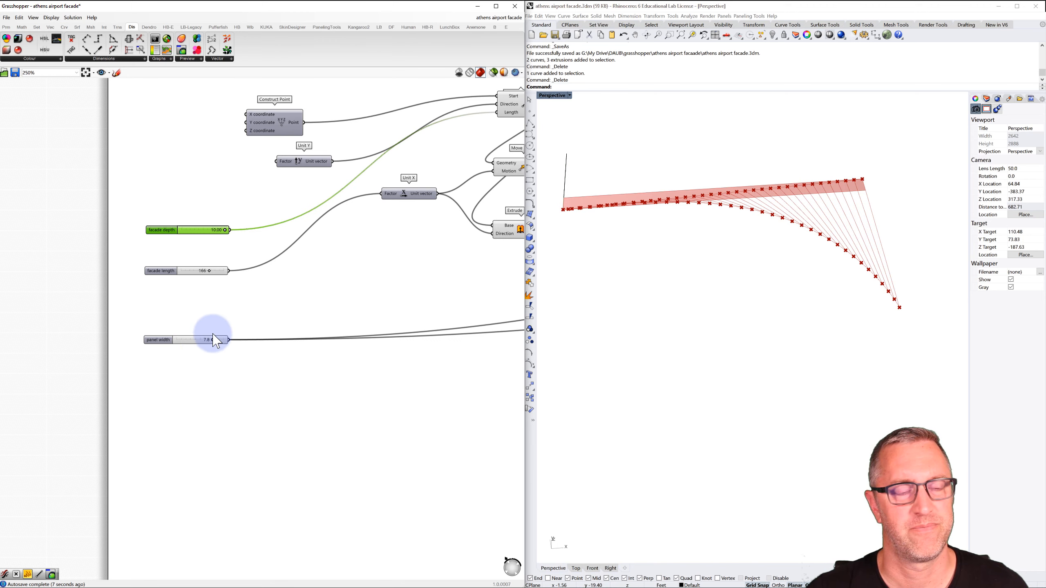
left_click(205, 312)
Step: Add an Extrude component after the upper Line SDL and feed that component's lines into its Base input
scroll(204, 312, "down", 3)
right_click_drag(328, 290, 241, 291)
scroll(241, 288, "down", 2)
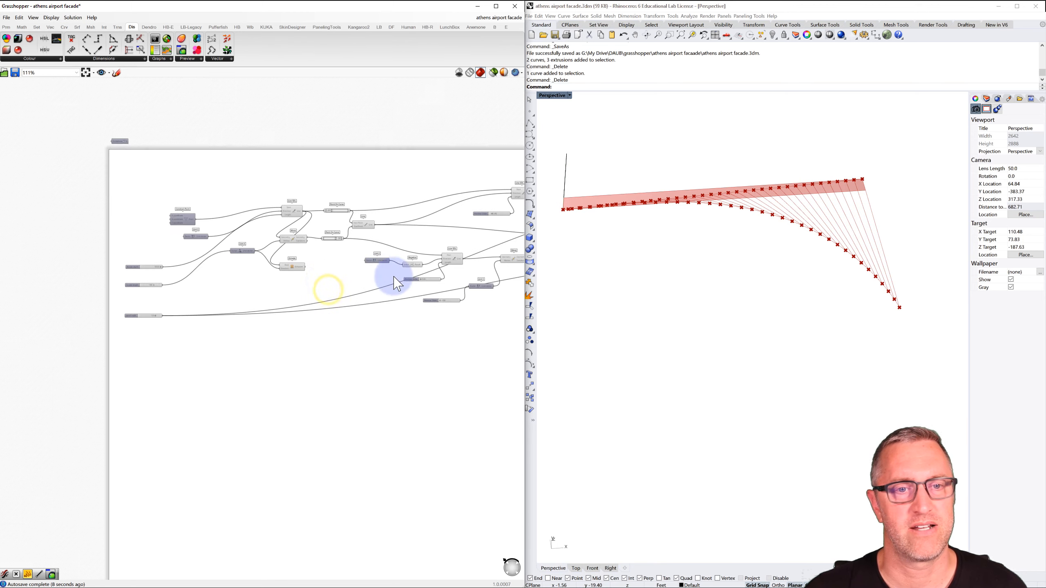
right_click_drag(393, 276, 280, 280)
scroll(429, 272, "down", 2)
right_click_drag(455, 273, 338, 274)
scroll(409, 238, "up", 3)
right_click_drag(422, 239, 357, 254)
scroll(377, 252, "up", 2)
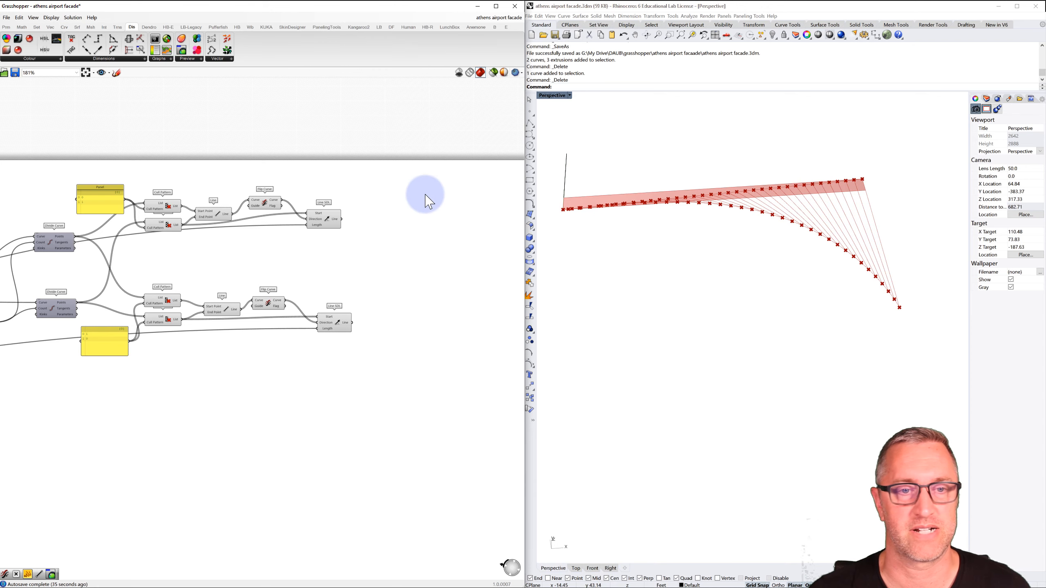
double_click(396, 223)
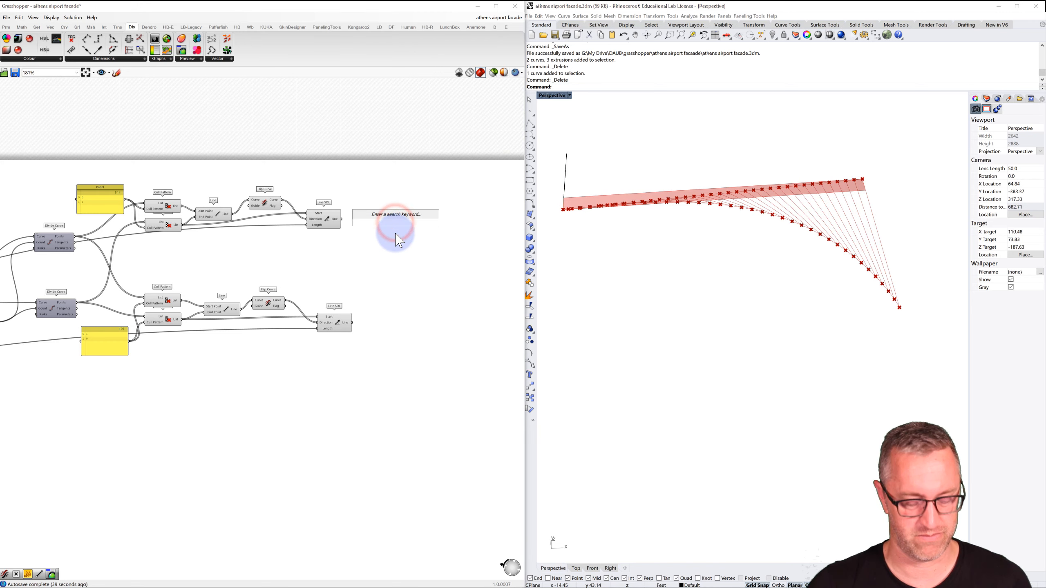
type("extru")
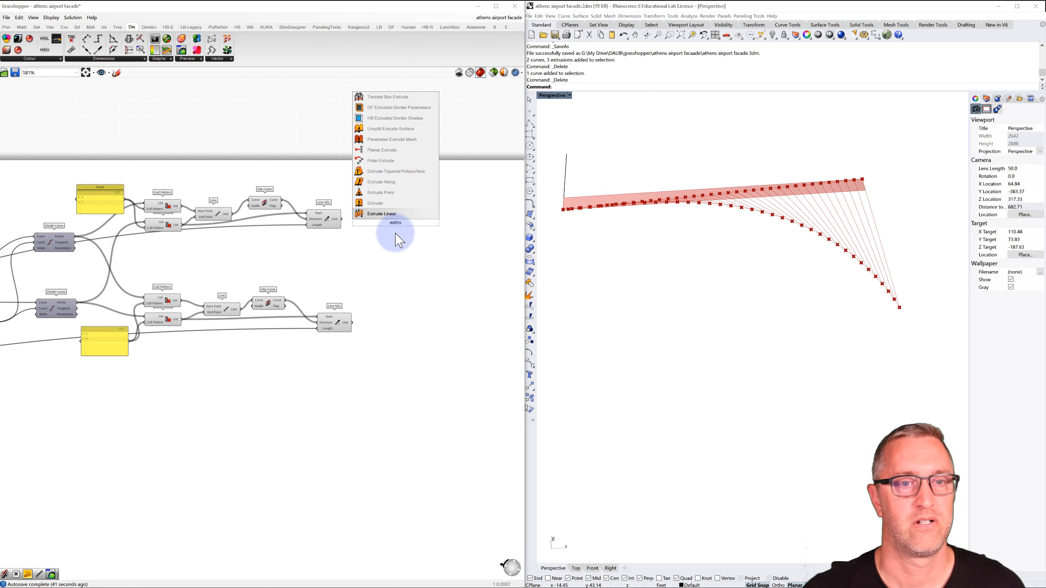
left_click(378, 204)
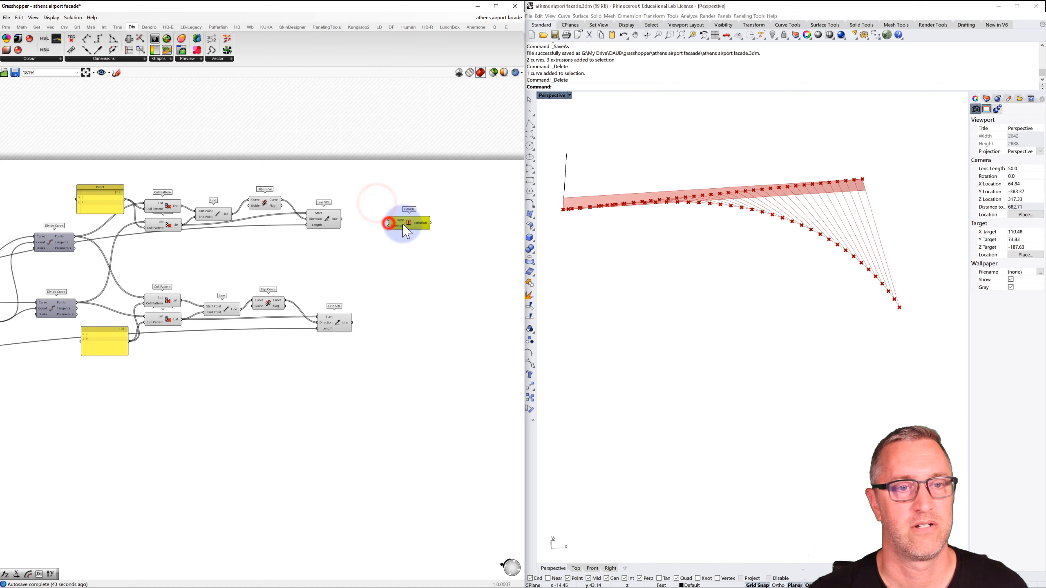
left_click_drag(341, 218, 396, 221)
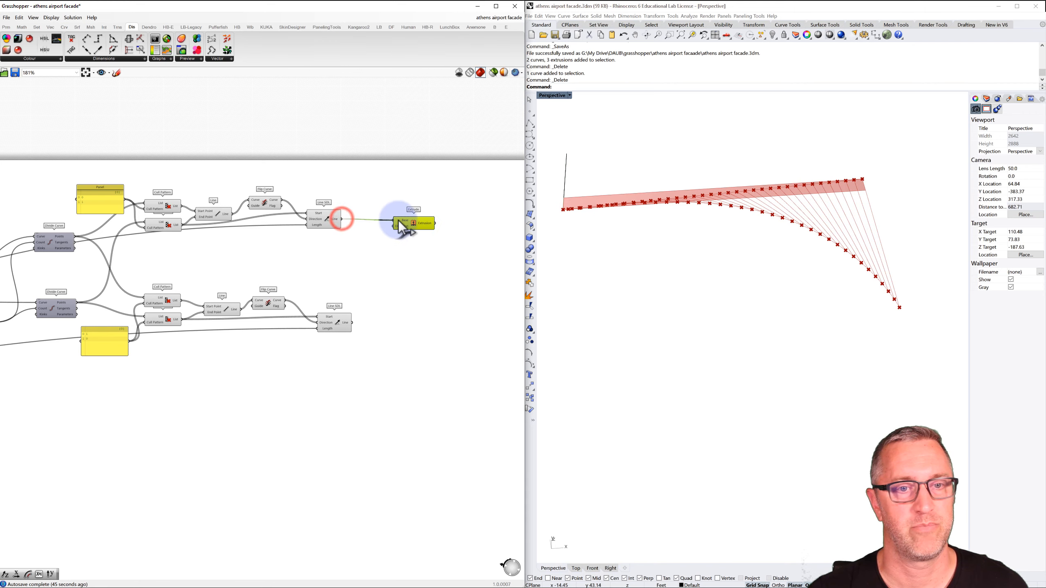
Step: Add a Unit Z vector below the upper Line SDL and use it as the Direction of the Extrude component
right_click(358, 235)
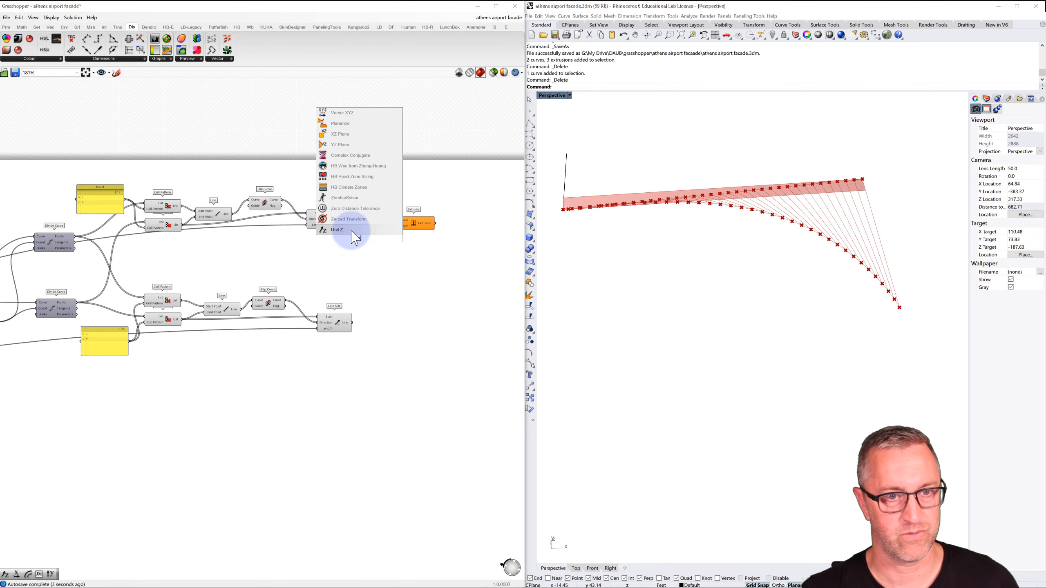
left_click(352, 229)
left_click_drag(380, 238, 359, 257)
Step: Add a number slider ranging from 8 to 20 beside the Unit Z component
double_click(287, 259)
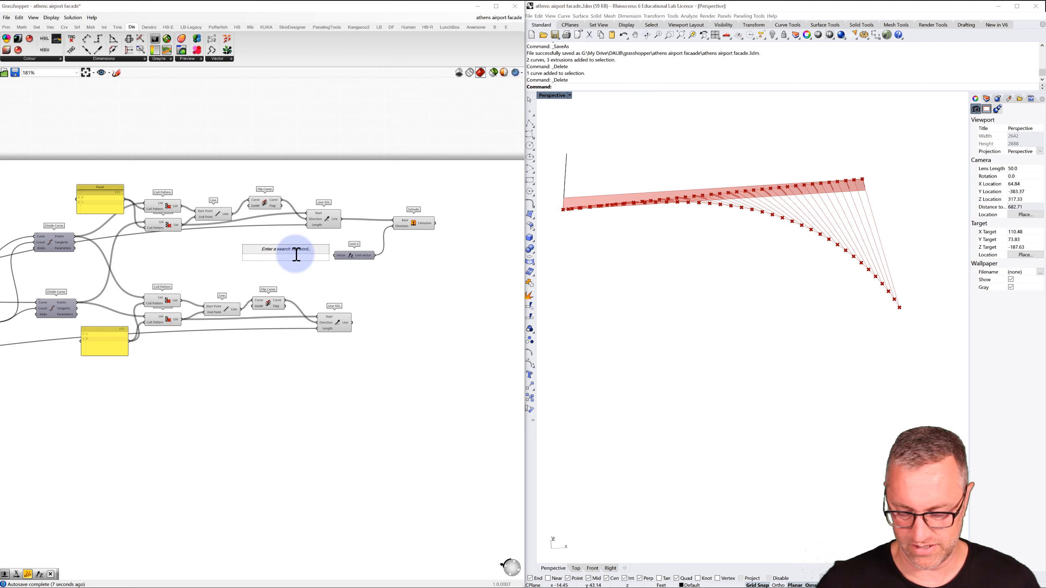
type("8")
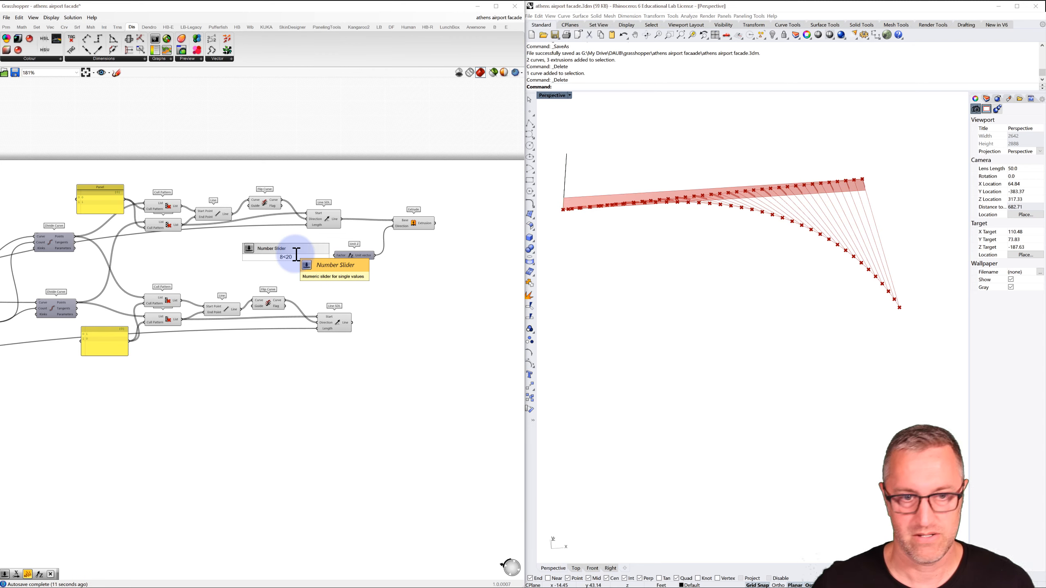
type("<20")
key("Return")
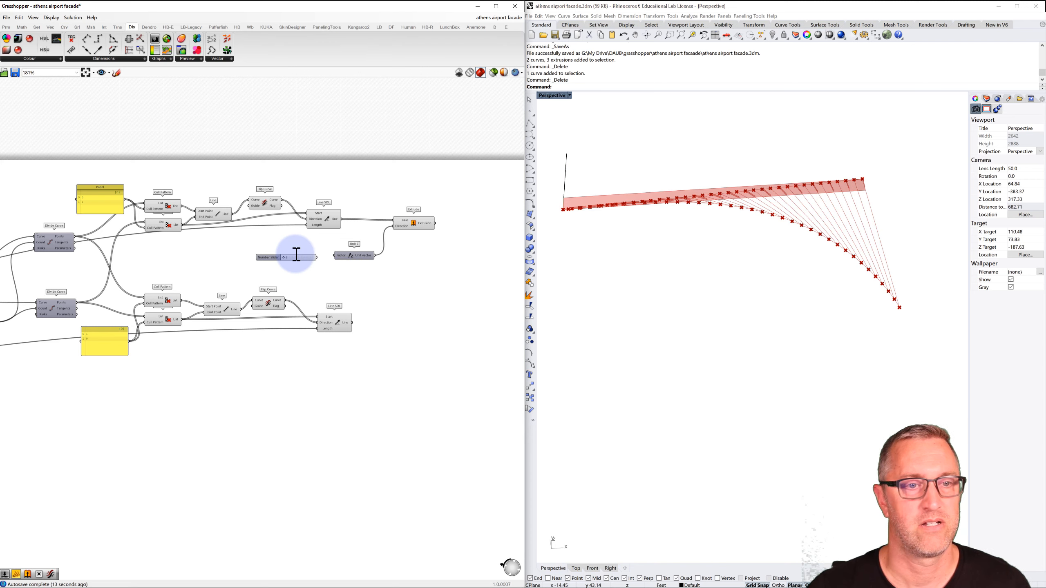
Step: Rename the new slider "panel height" and connect it to the Factor input of Unit Z
left_click(270, 258)
double_click(269, 258)
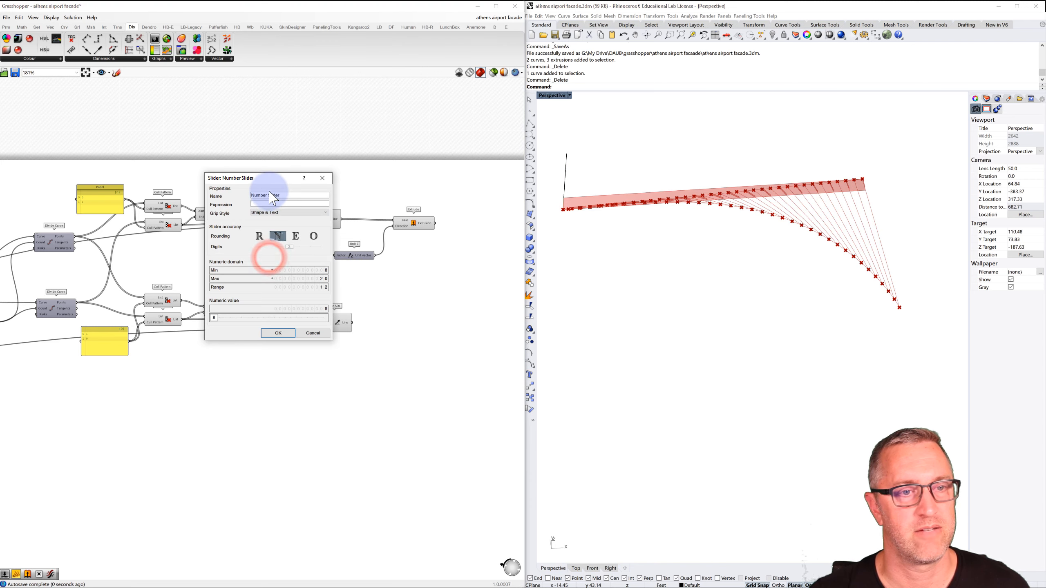
left_click_drag(283, 195, 243, 200)
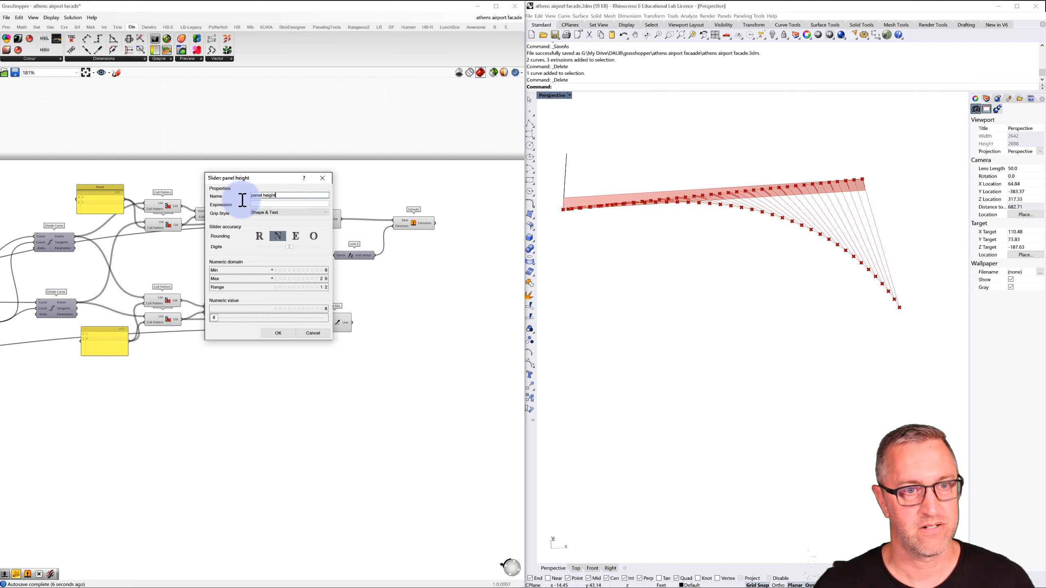
type("panel height")
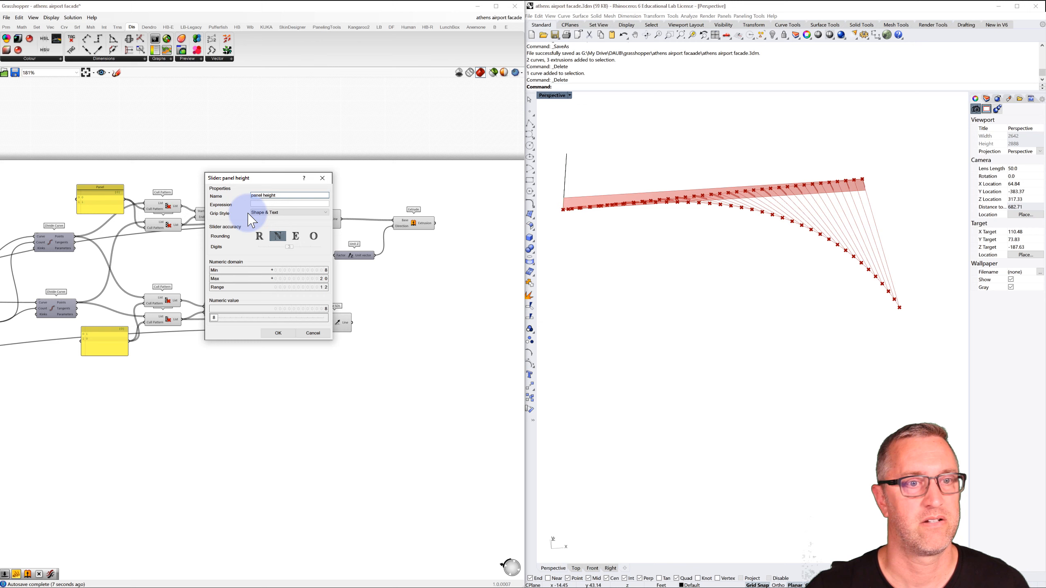
left_click(278, 333)
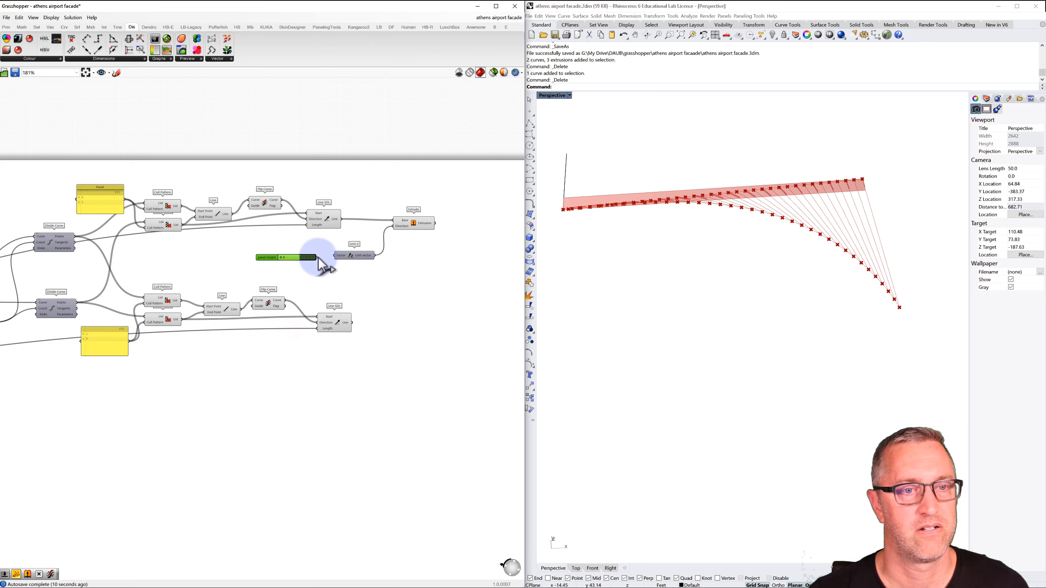
left_click_drag(318, 258, 342, 255)
Step: Increase the panel height slider to make the extruded facade panels roughly twice as tall
left_click(567, 211)
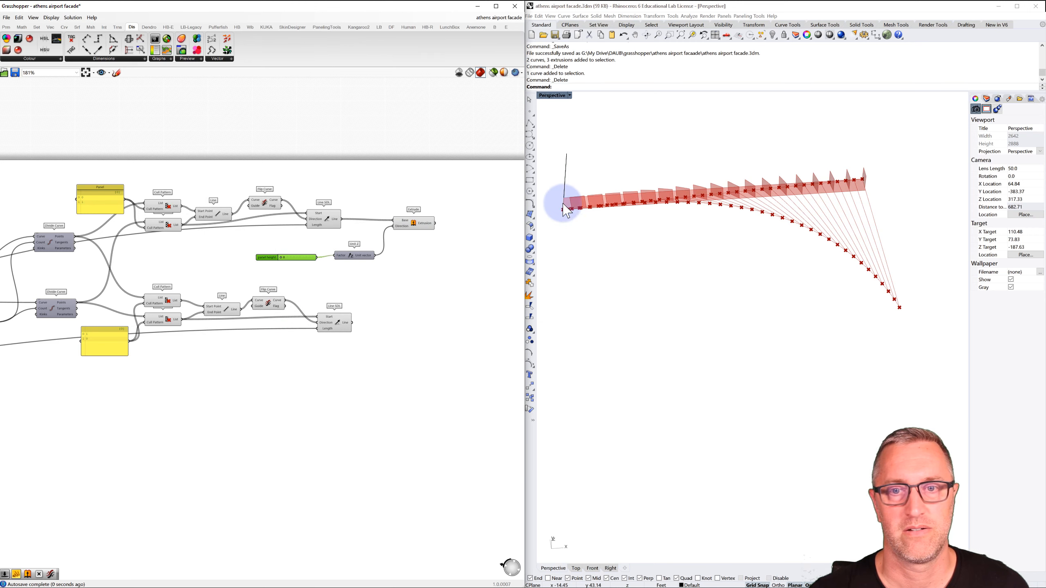
right_click_drag(609, 199, 647, 197)
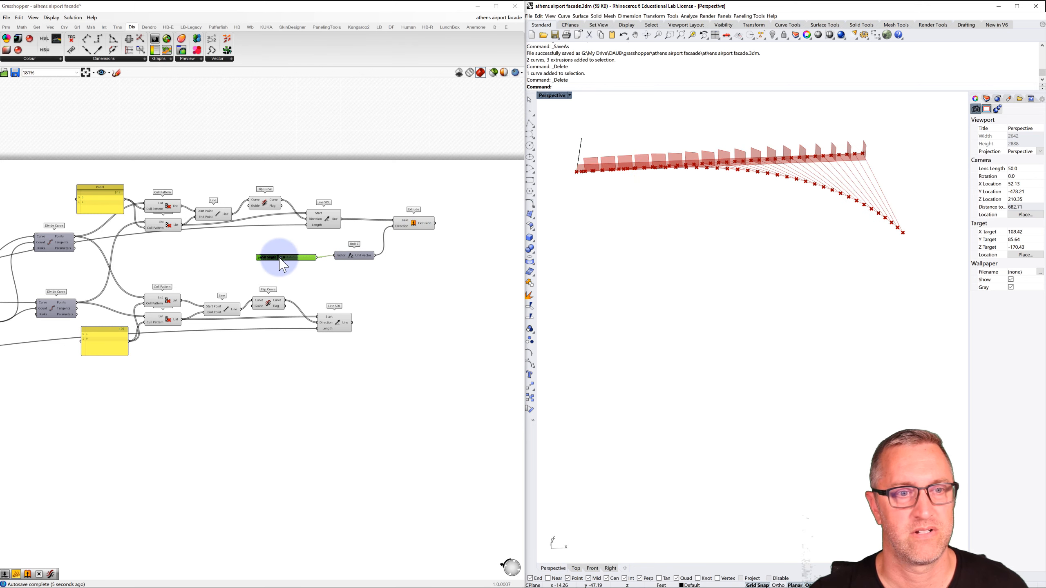
left_click_drag(281, 258, 331, 252)
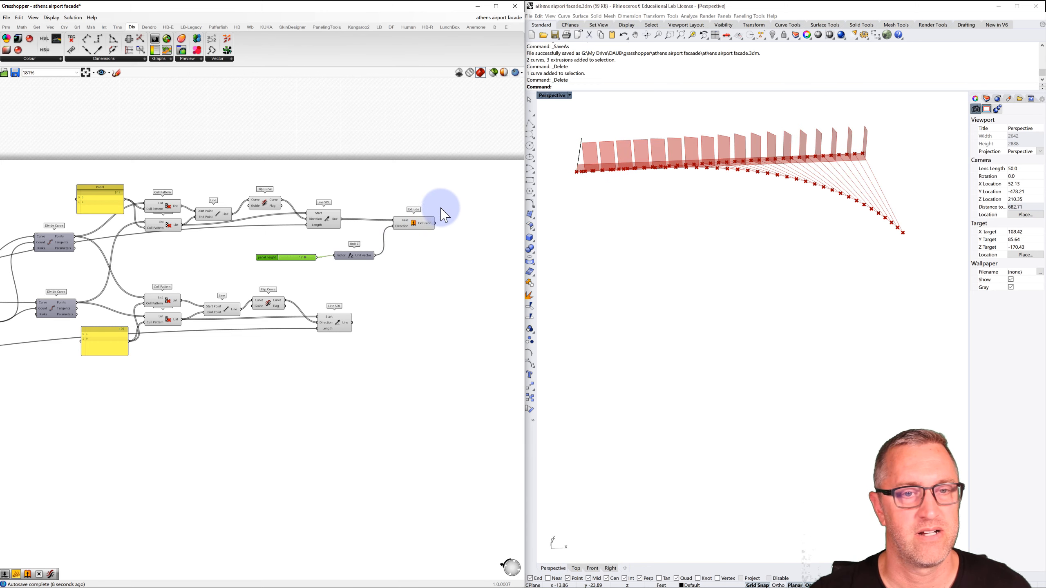
Step: Duplicate the Extrude and Unit Z components for the lower Line SDL, using its lines as Base and sharing the panel height slider
left_click_drag(457, 205, 353, 275)
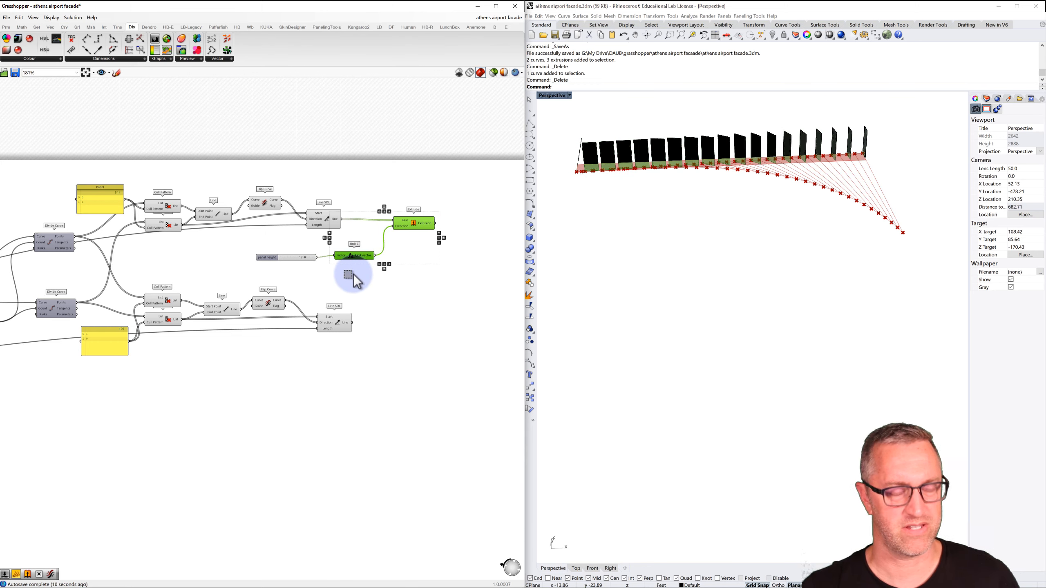
key("ctrl+c")
key("ctrl+v")
left_click_drag(413, 226, 395, 332)
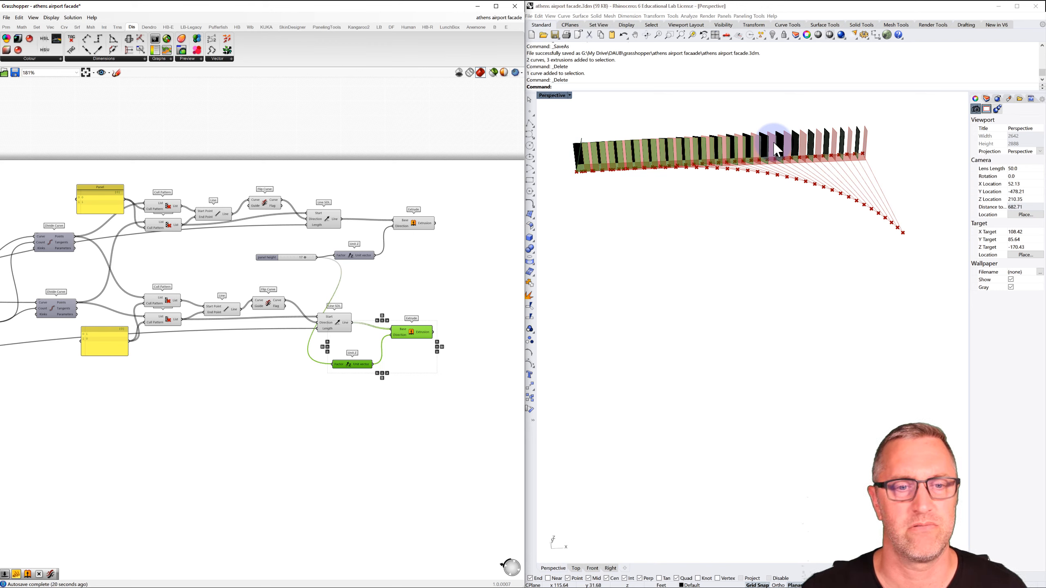
left_click(455, 281)
Step: Add an Area component and feed the upper Extrude's extrusions into its Geometry input
right_click_drag(453, 281, 366, 271)
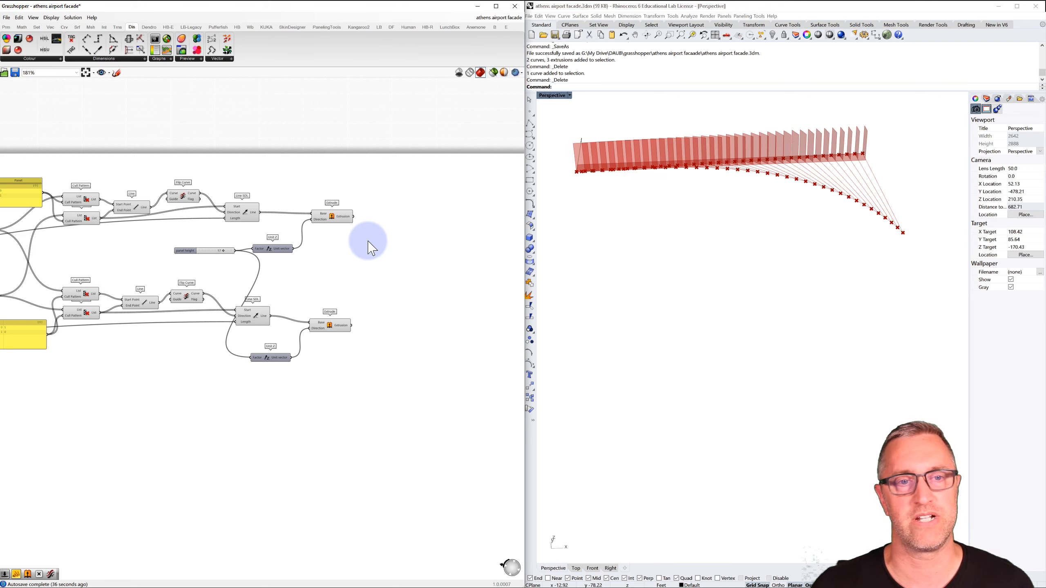
left_click(387, 231)
double_click(387, 231)
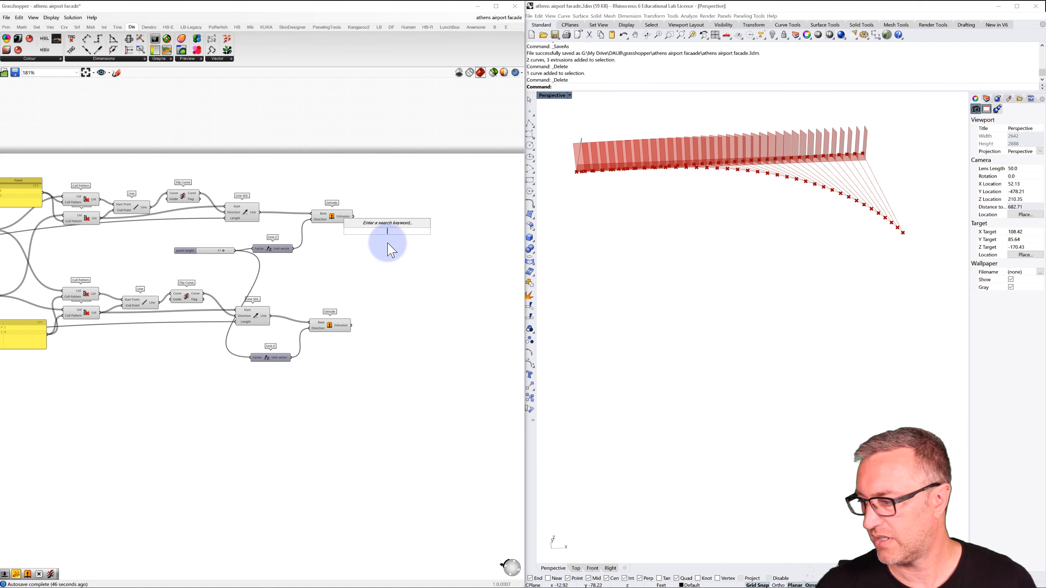
type("area")
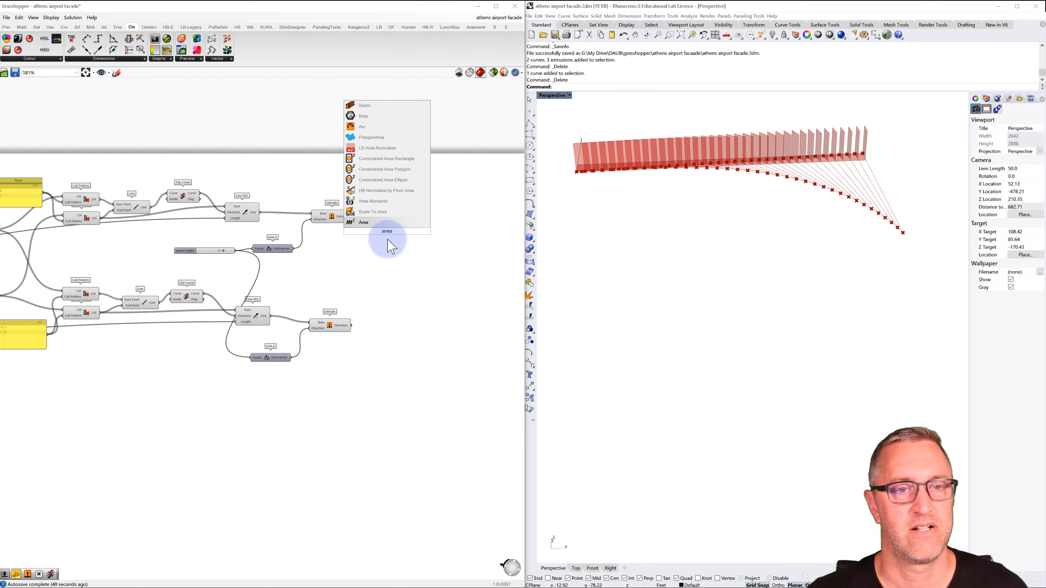
left_click(364, 222)
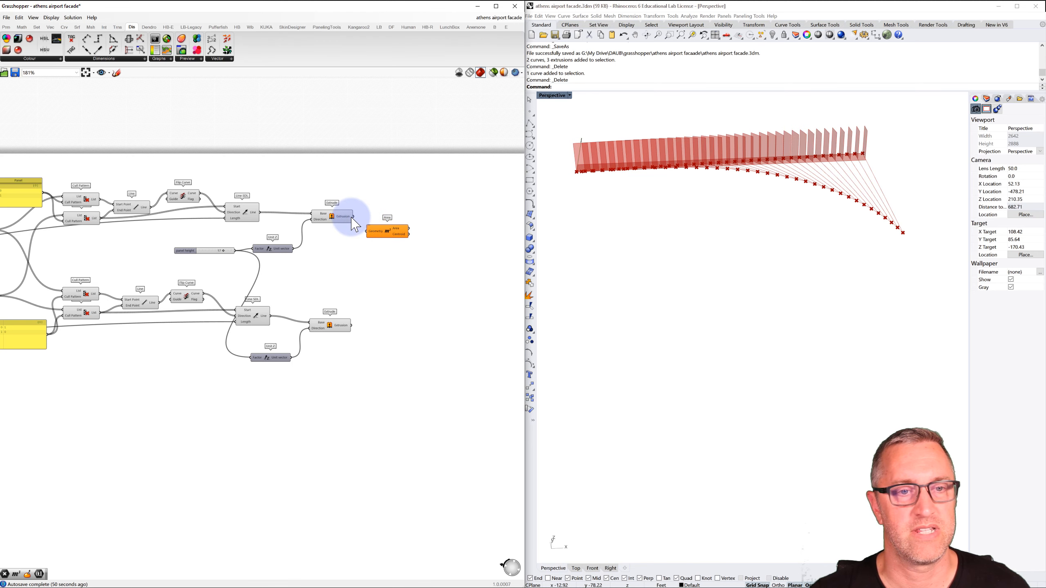
left_click_drag(354, 217, 387, 235)
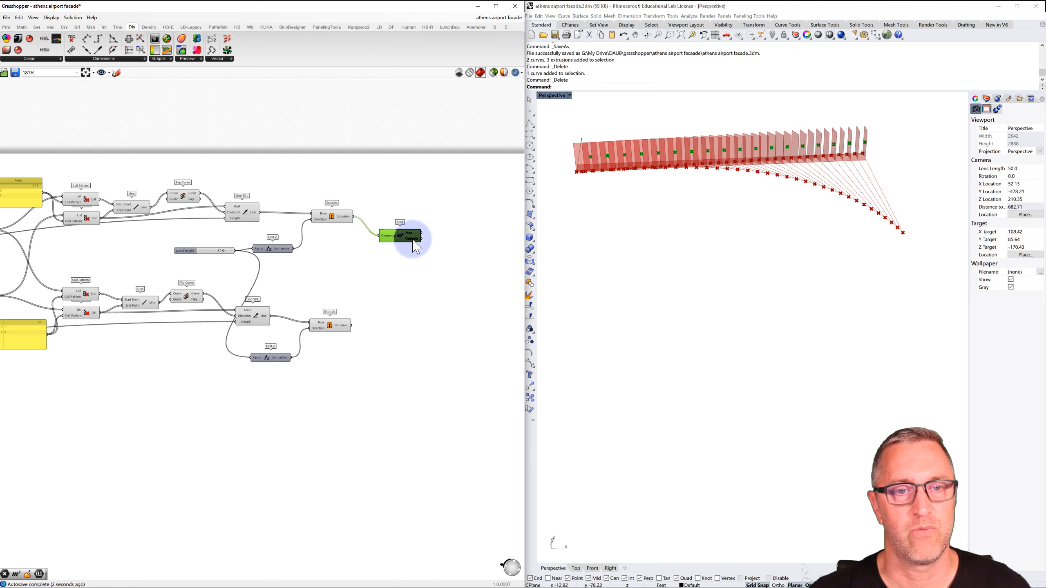
mouse_move(416, 247)
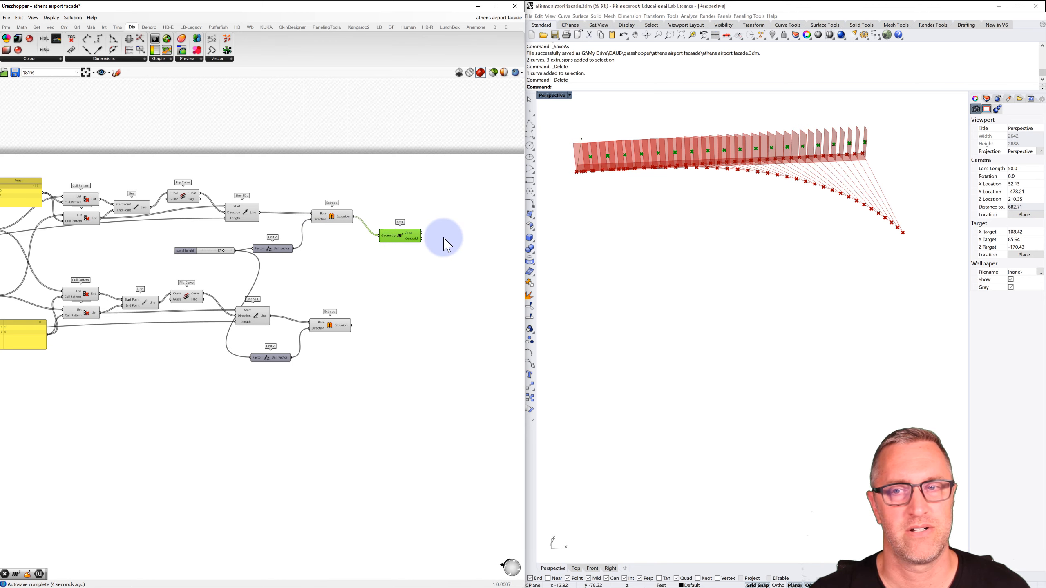
Step: Add an Evaluate Surface component with the Area centroids as its Point input and the upper extrusions as its Surface input
right_click_drag(423, 236, 406, 240)
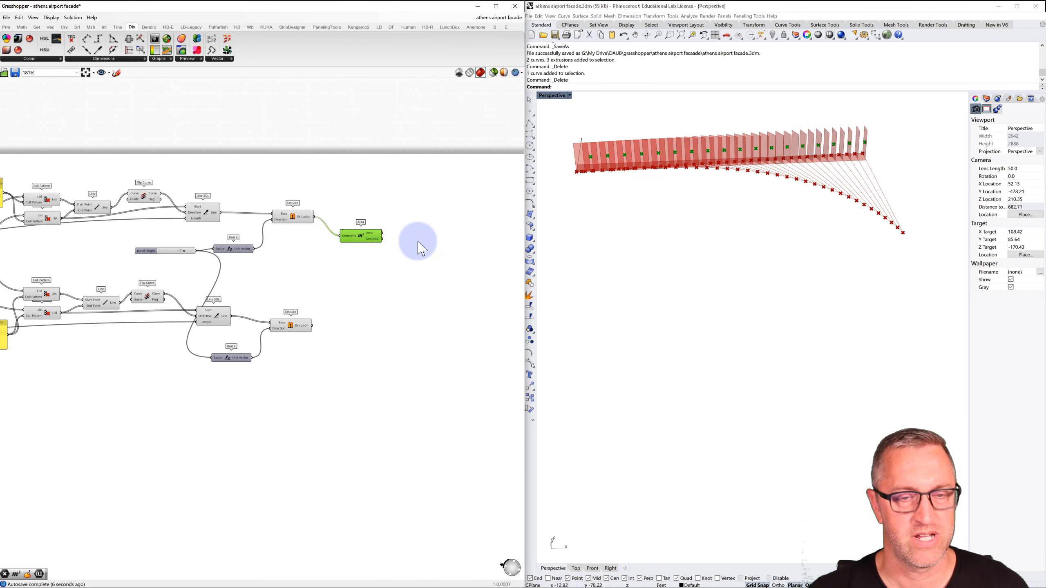
left_click(418, 242)
double_click(419, 243)
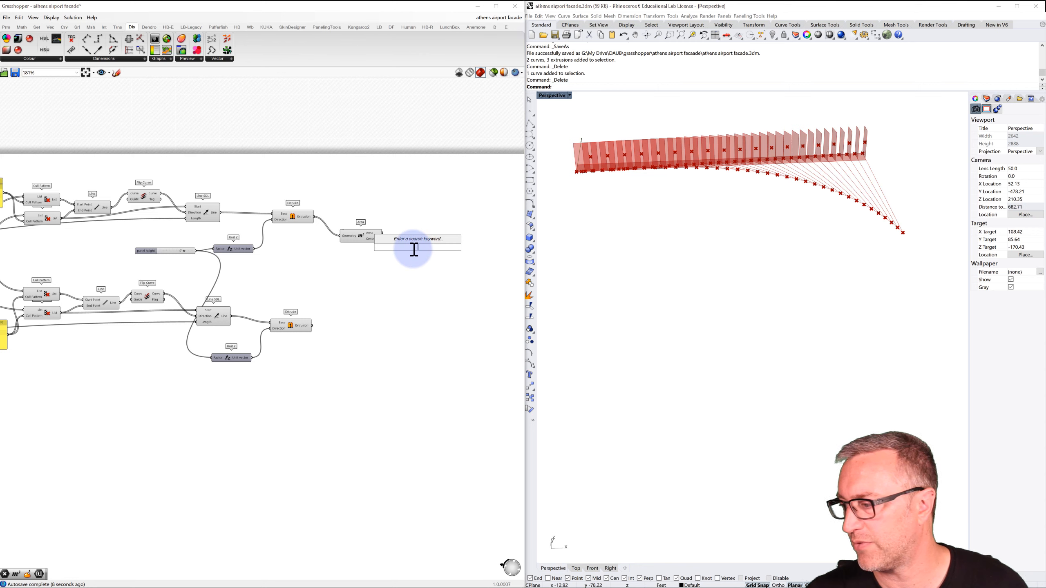
type("evaluate")
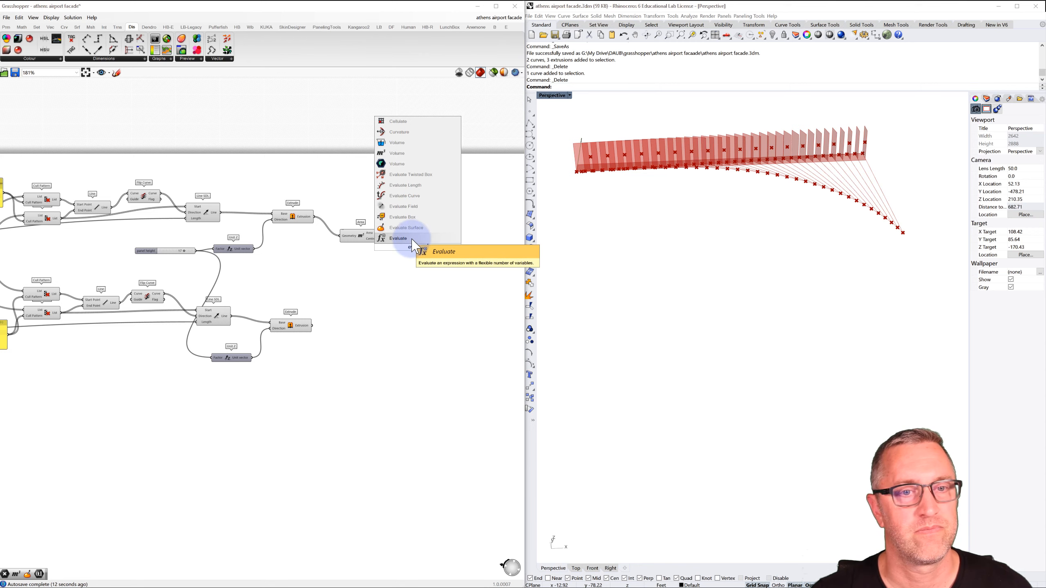
left_click(412, 228)
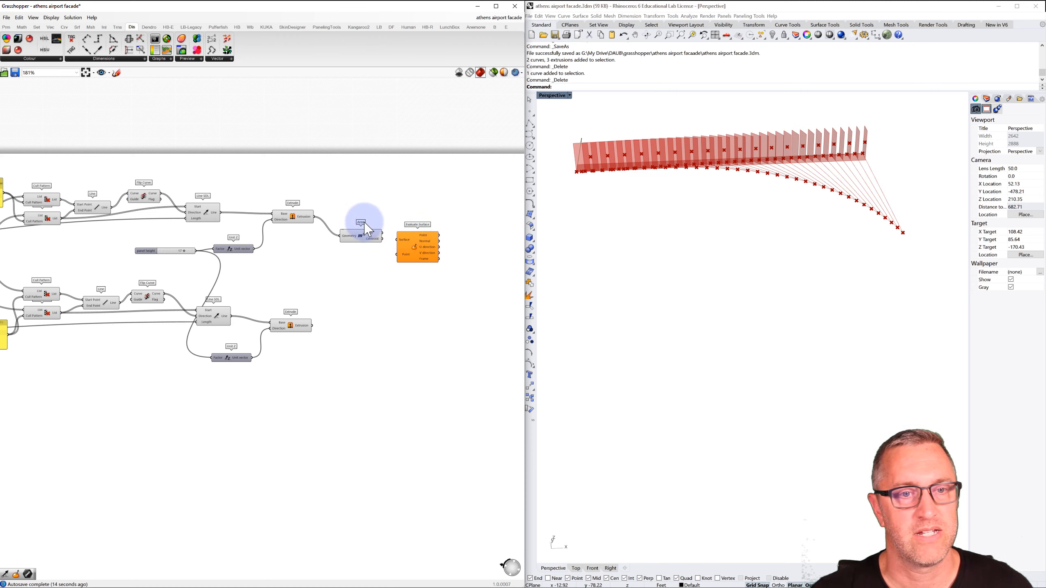
mouse_move(409, 244)
left_mouse_down()
mouse_move(412, 226)
mouse_move(387, 237)
mouse_move(402, 241)
left_mouse_up()
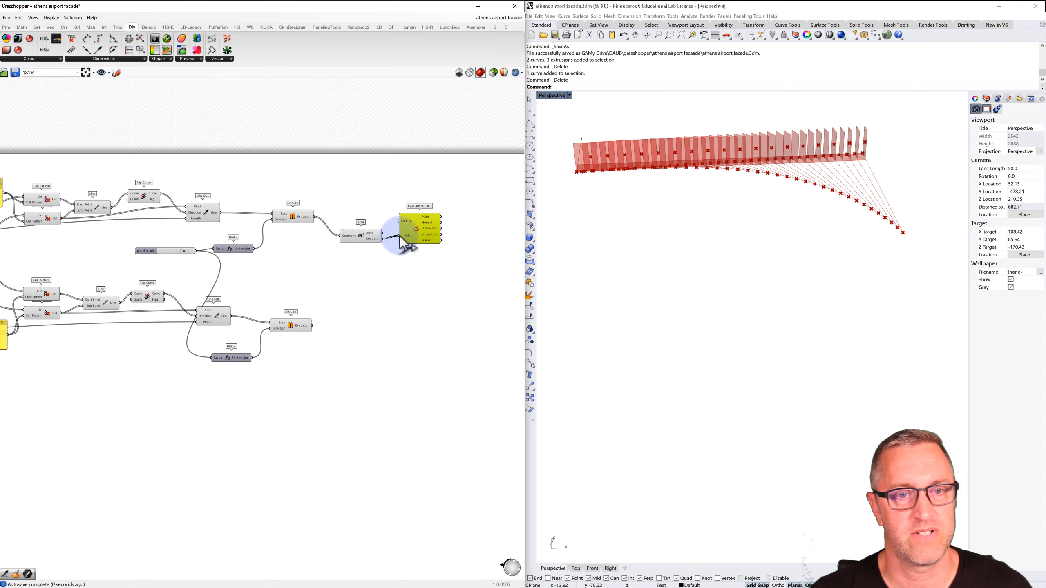
left_click_drag(313, 217, 399, 221)
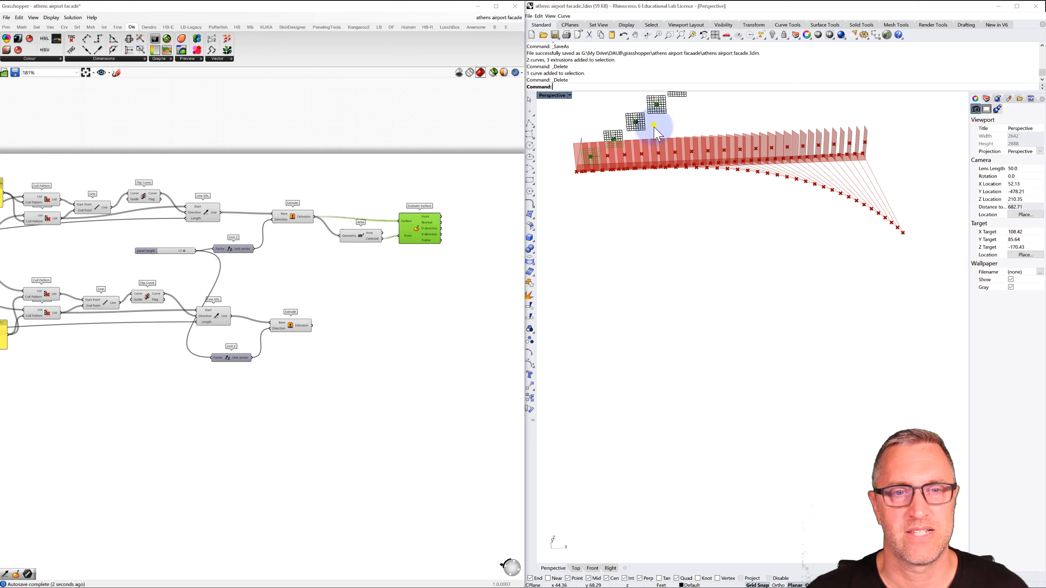
Step: Add a Line SDL component with the Evaluate Surface points as Start and the surface normals as Direction
right_click_drag(655, 125, 652, 231, "shift")
scroll(638, 227, "down", 5)
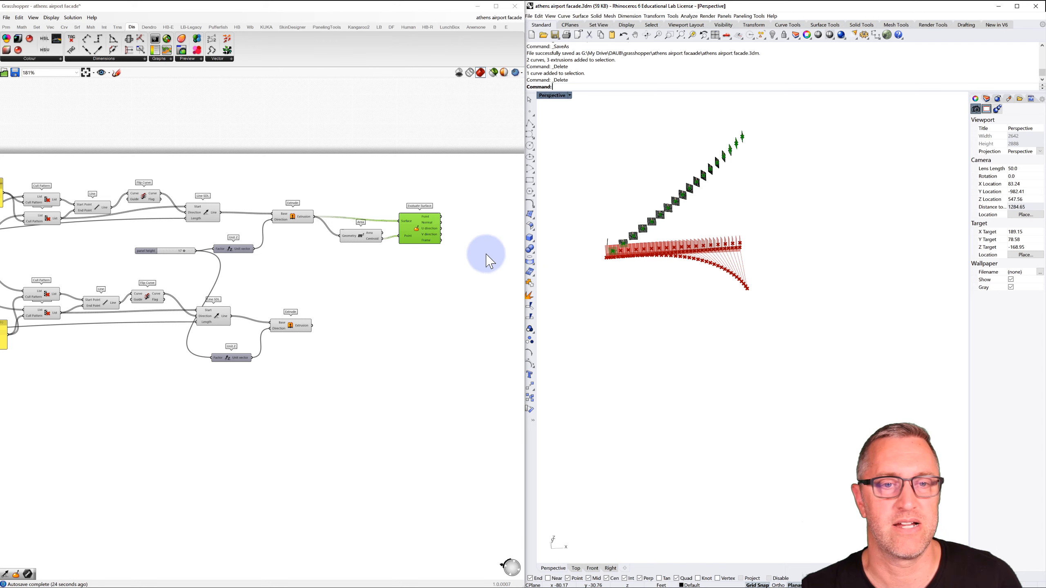
right_click_drag(479, 244, 416, 252)
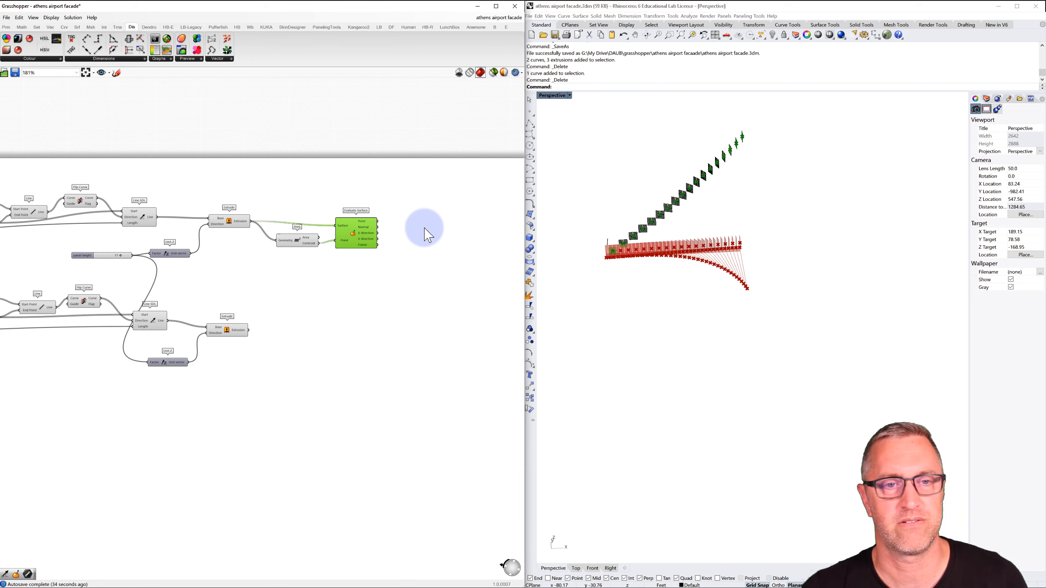
double_click(424, 228)
type("line")
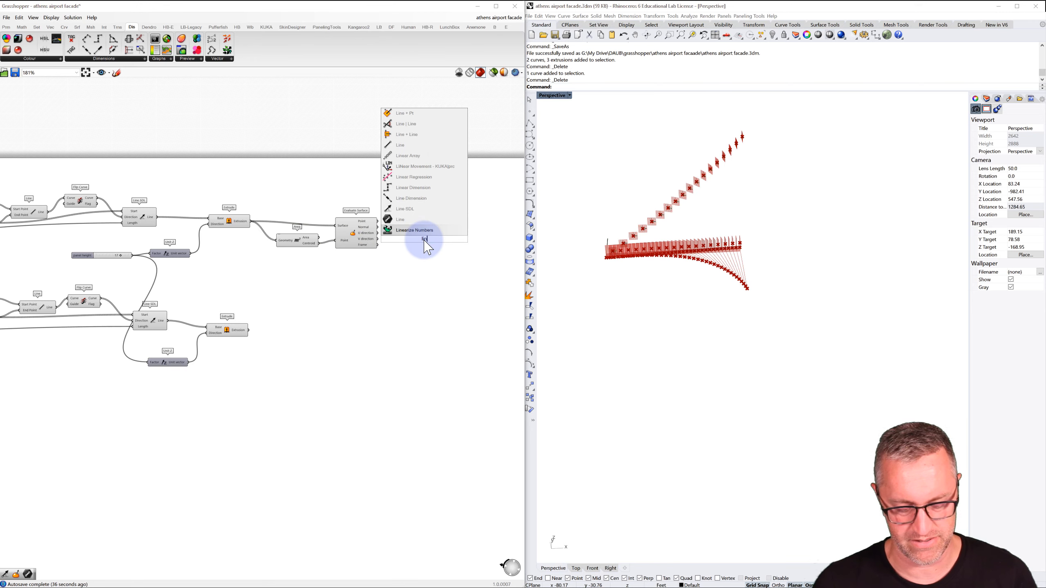
left_click(412, 209)
left_click_drag(442, 239, 451, 219)
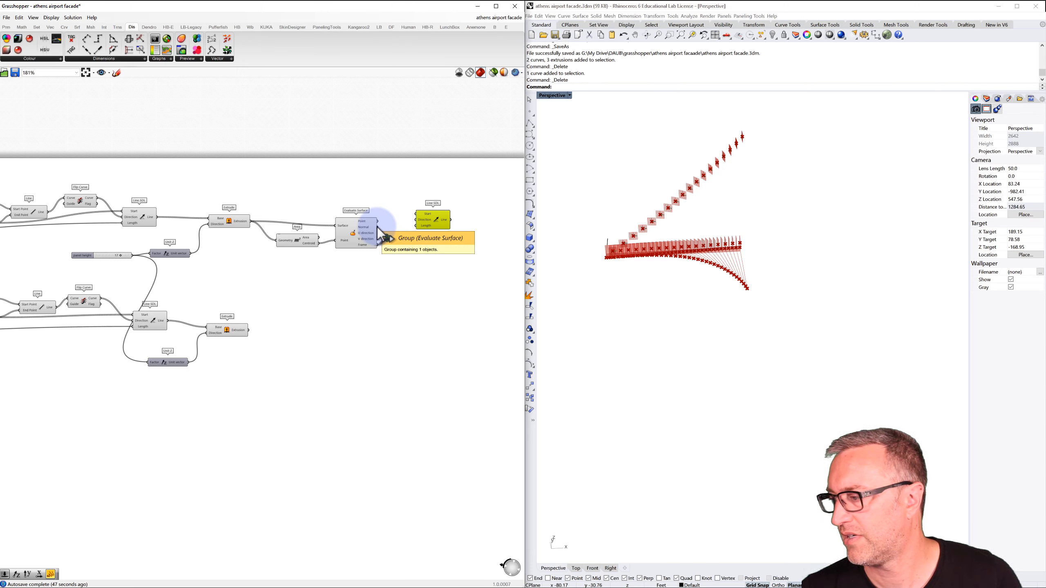
left_click_drag(377, 227, 419, 223)
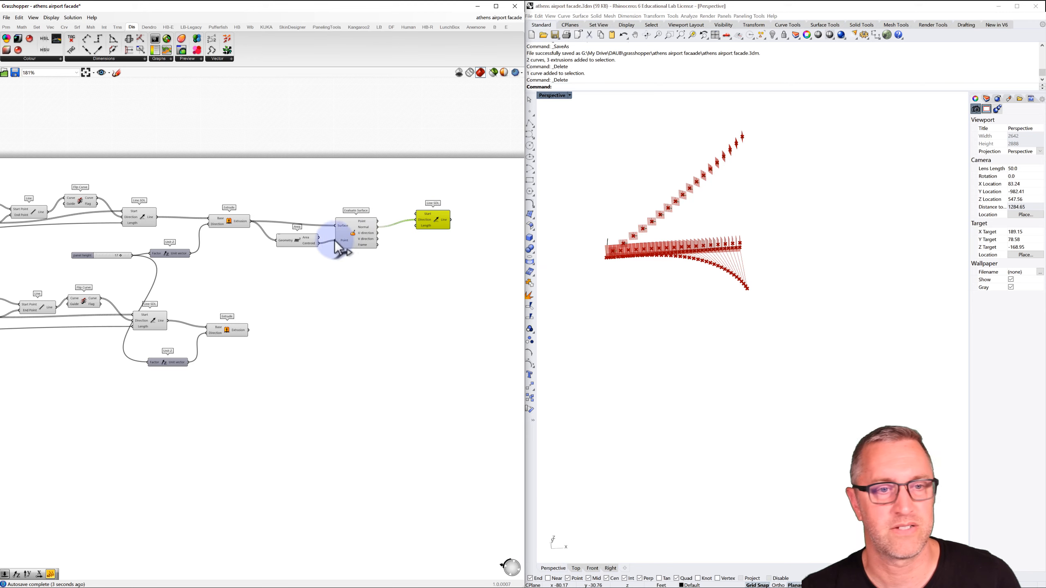
mouse_move(316, 243)
left_mouse_down()
mouse_move(353, 245)
mouse_move(336, 240)
left_mouse_up()
left_click_drag(377, 222, 416, 213)
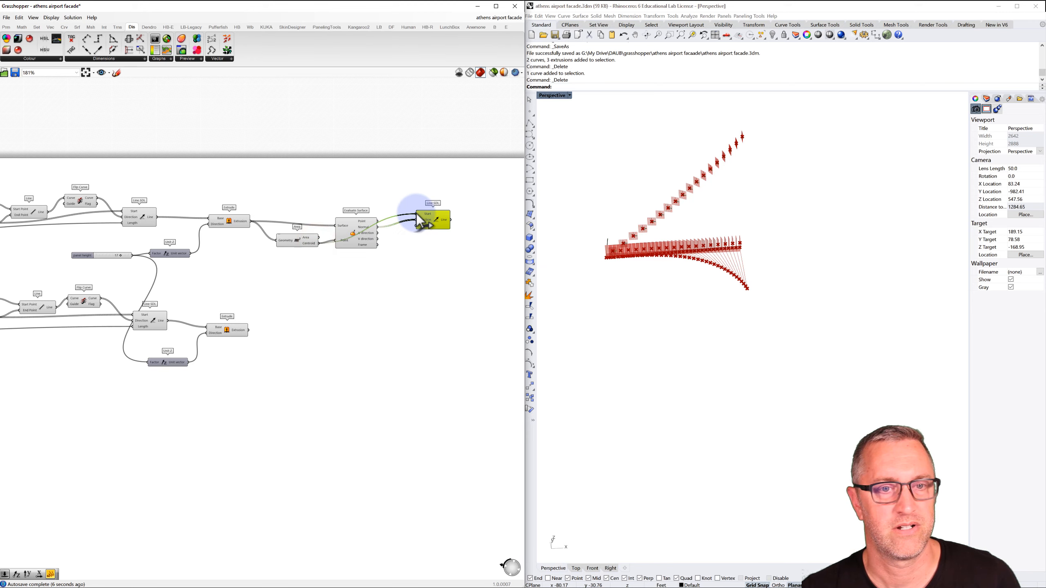
Step: Create a number slider from 0.5 to 3 named "panel thickness" and feed it into the new Line SDL's Length
double_click(351, 278)
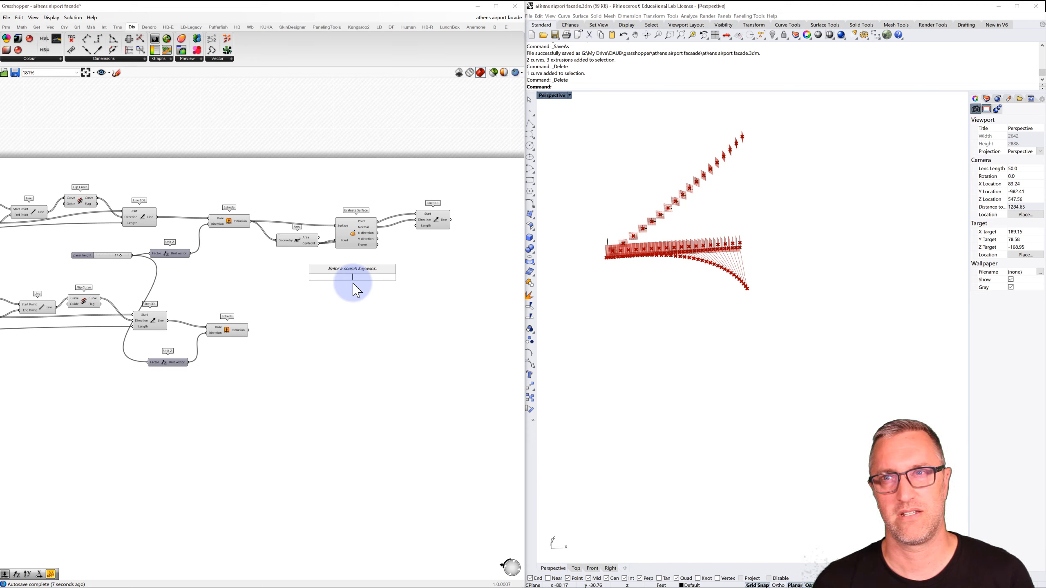
type(".5<3")
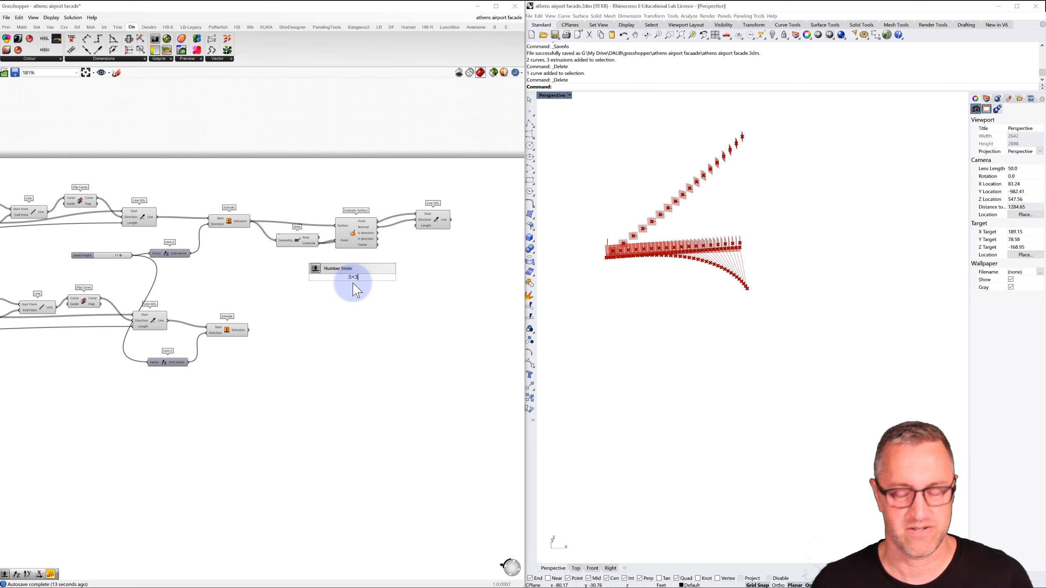
key("Return")
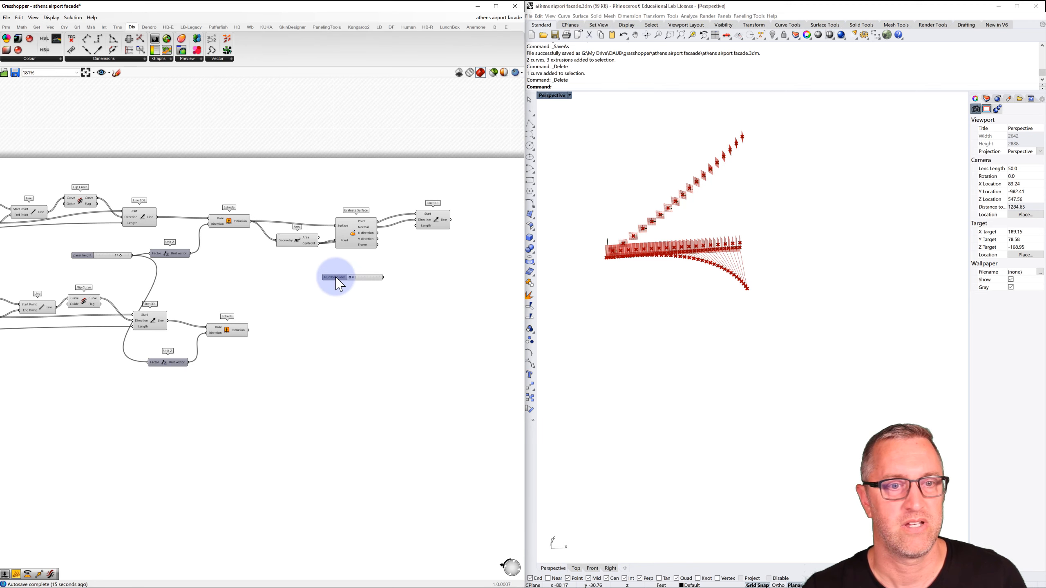
double_click(336, 277)
left_click_drag(349, 214, 292, 214)
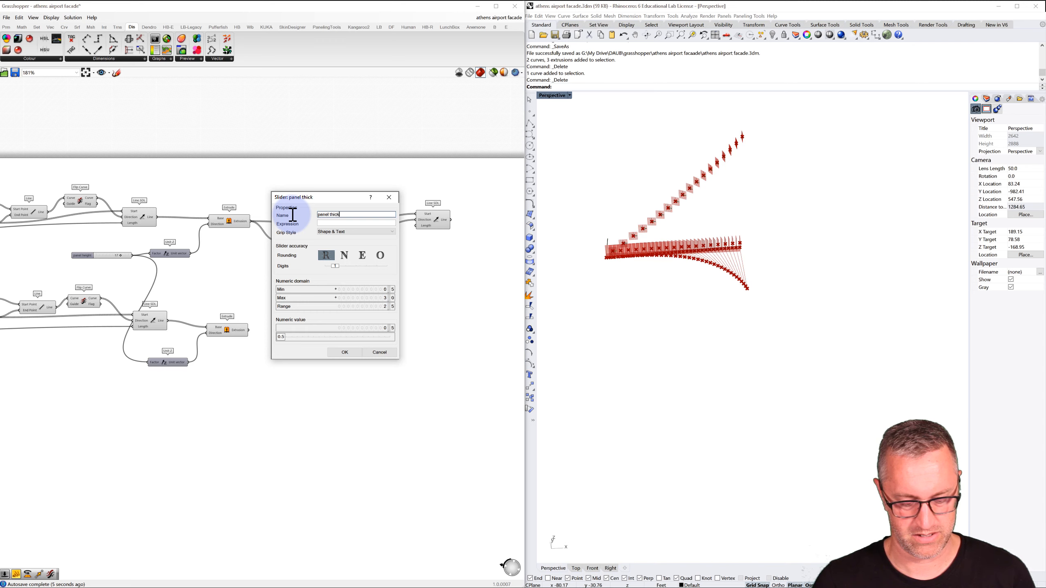
left_click(339, 351)
left_click_drag(390, 270, 419, 227)
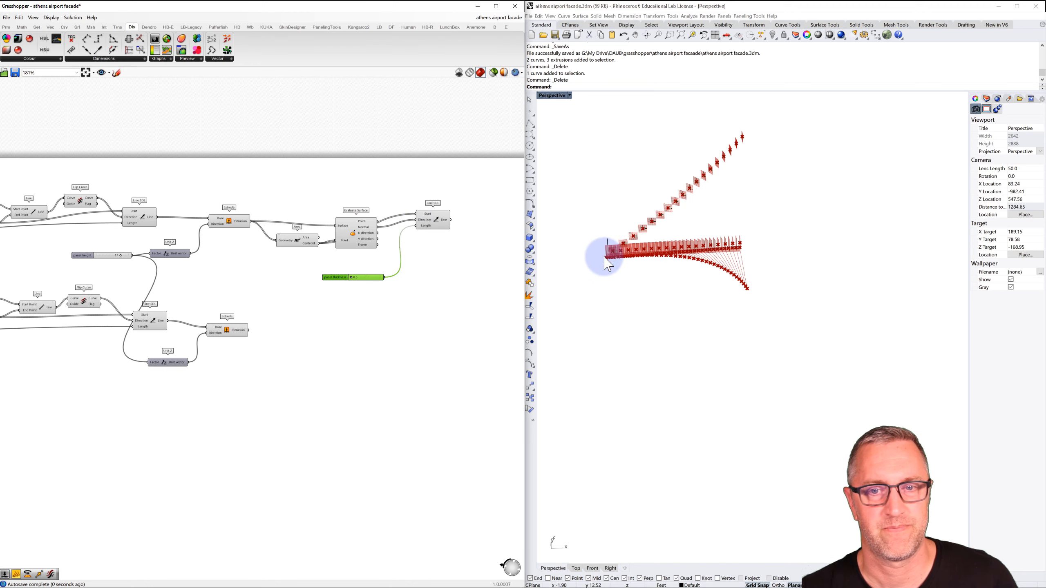
Step: Preview the normal lines on the upper panels while testing the panel thickness slider at 3.0 and 1.9
scroll(728, 255, "up", 5)
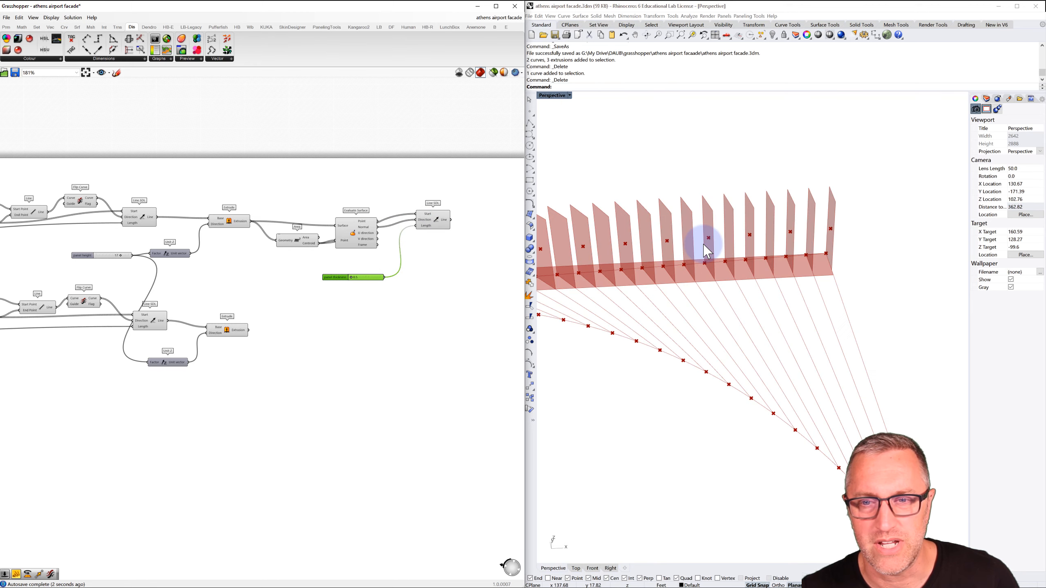
right_click_drag(695, 250, 709, 248, "shift")
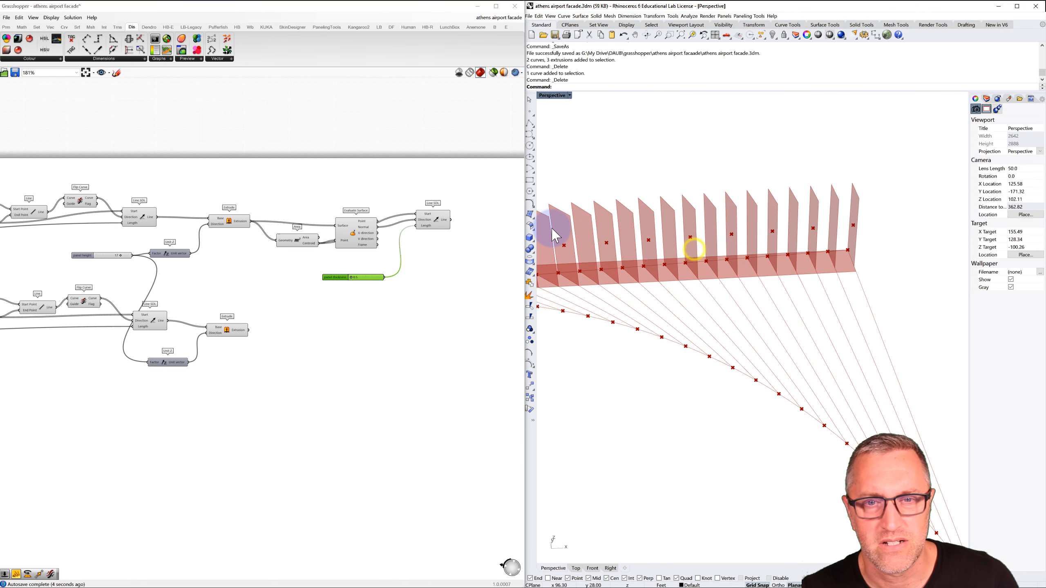
left_click(447, 225)
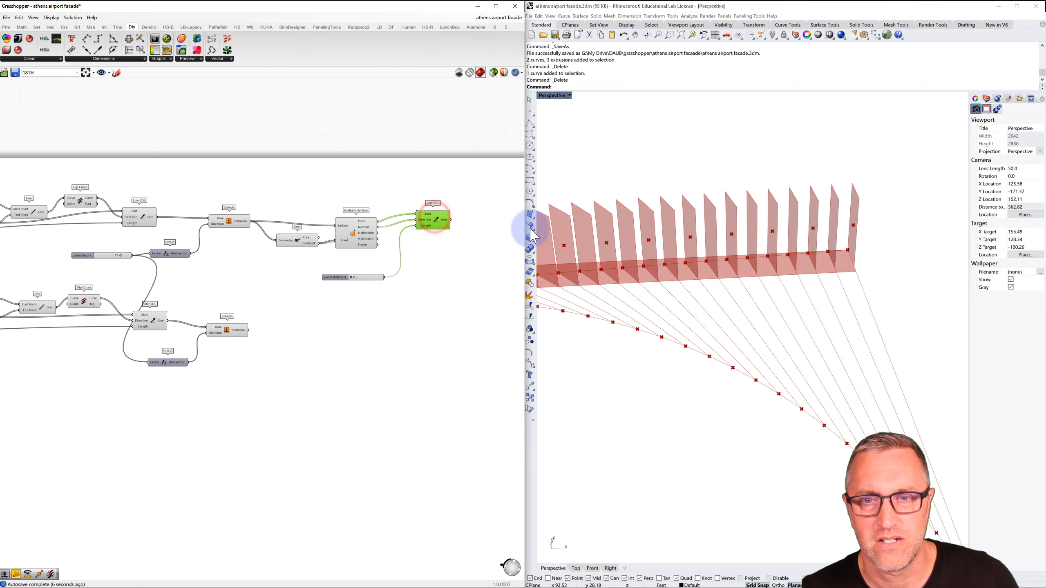
scroll(659, 249, "up", 3)
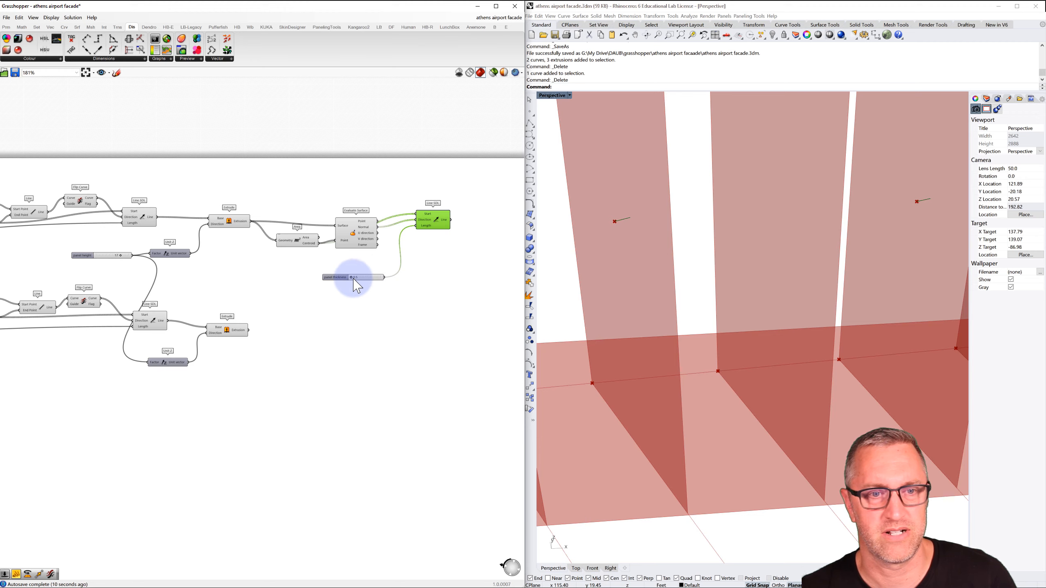
left_click_drag(351, 277, 419, 267)
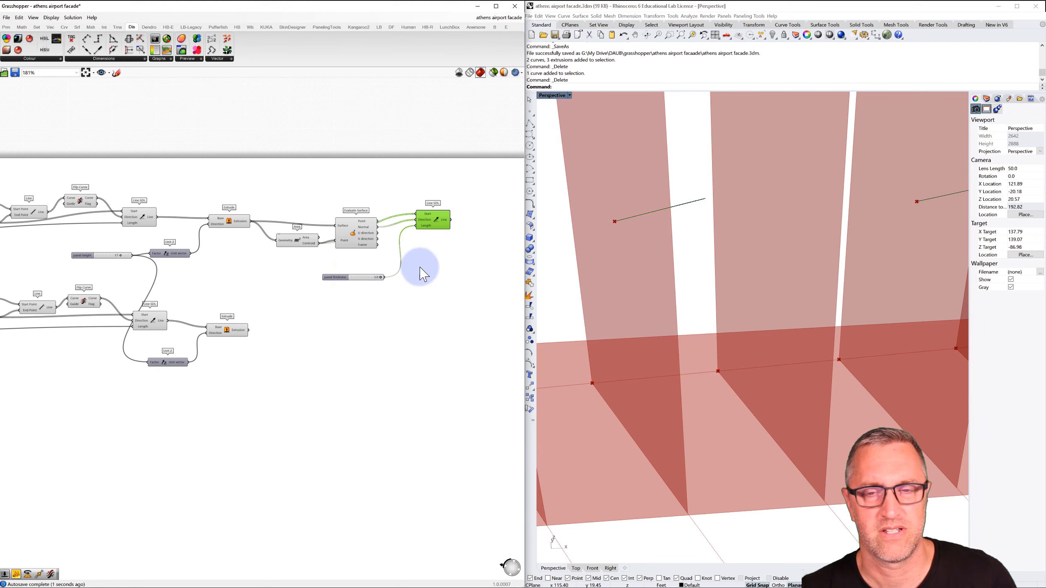
scroll(603, 247, "down", 3)
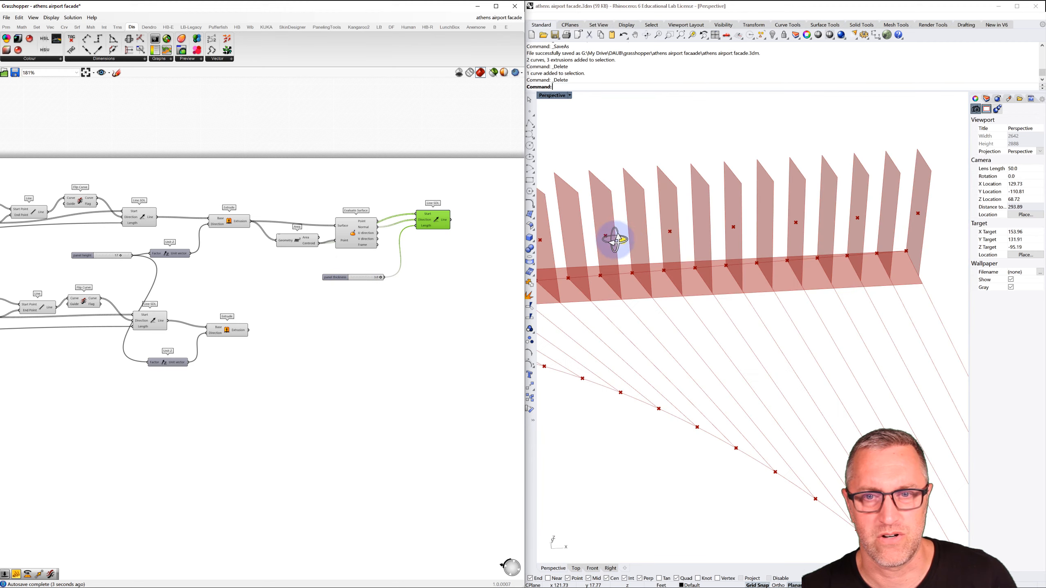
right_click_drag(677, 240, 621, 236)
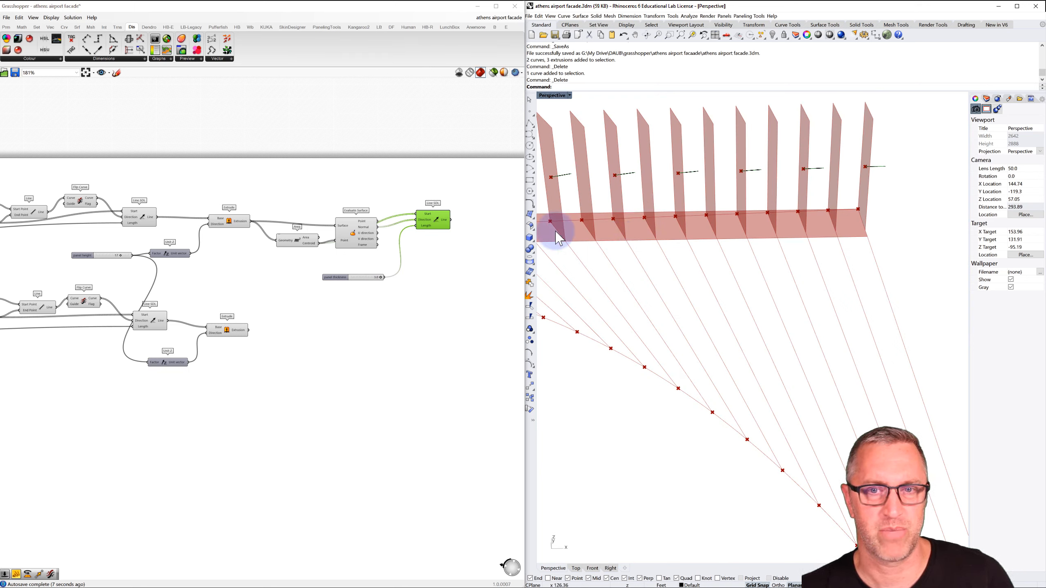
left_click(422, 281)
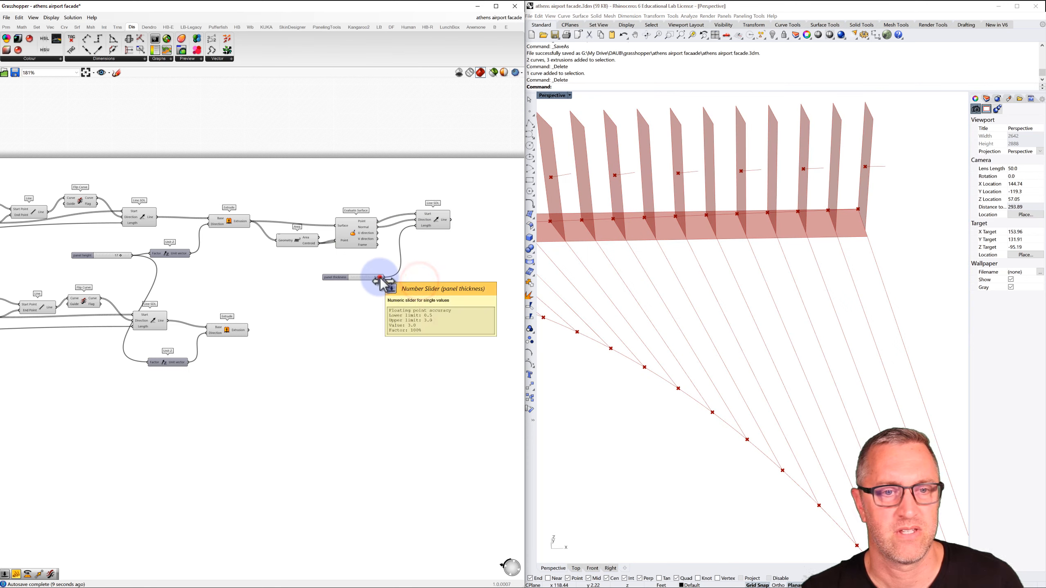
left_click_drag(379, 277, 368, 278)
Step: Add an Extrude component using the upper extrusions as Base and the normal lines from Line SDL as Direction
right_click(428, 262)
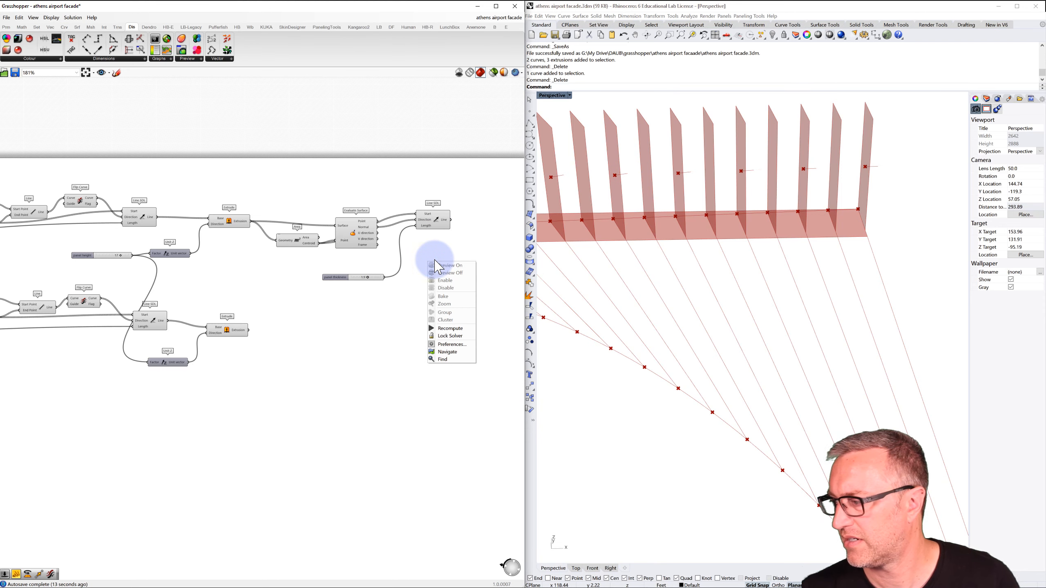
right_click_drag(454, 244, 374, 239)
left_click(428, 226)
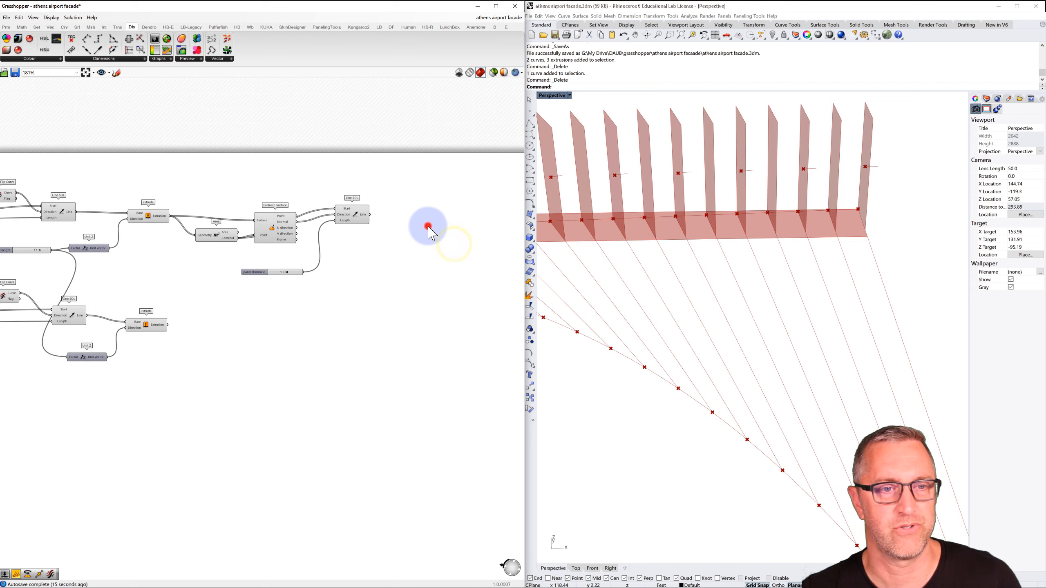
left_click(428, 226)
type("extr")
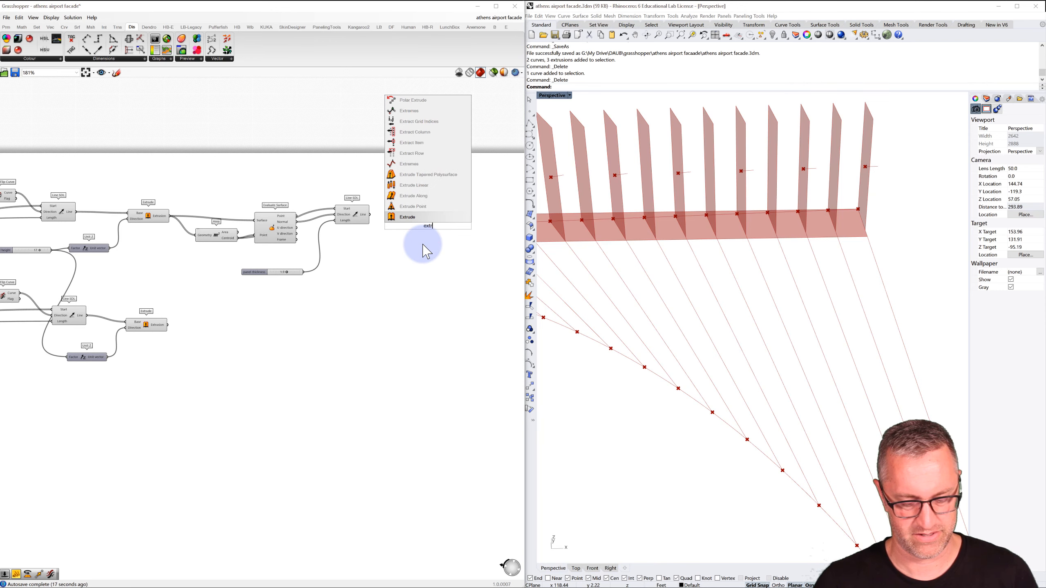
type("u")
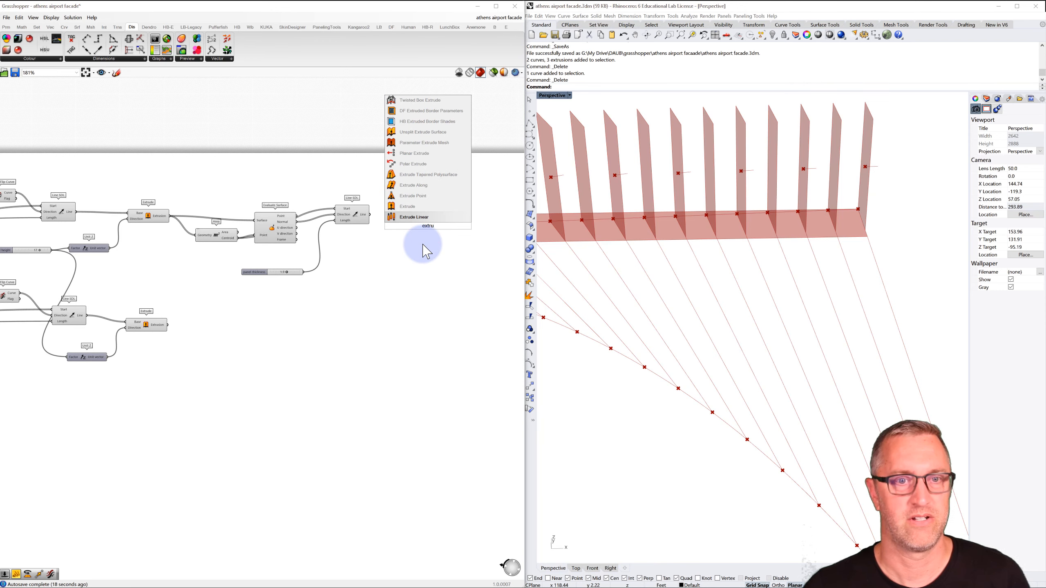
left_click(407, 207)
left_click_drag(428, 229, 438, 228)
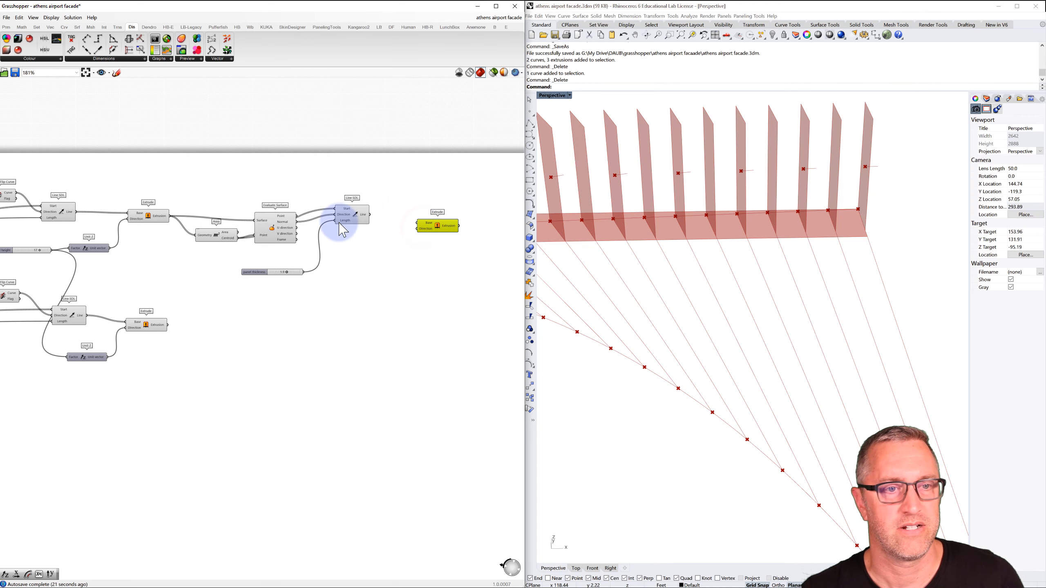
left_click(150, 214)
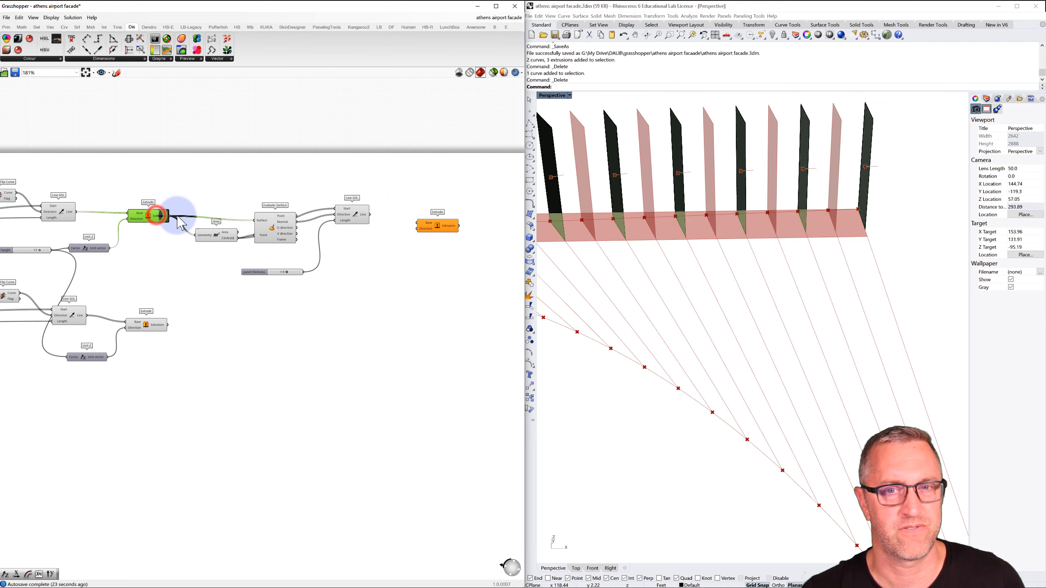
left_click_drag(170, 216, 418, 230)
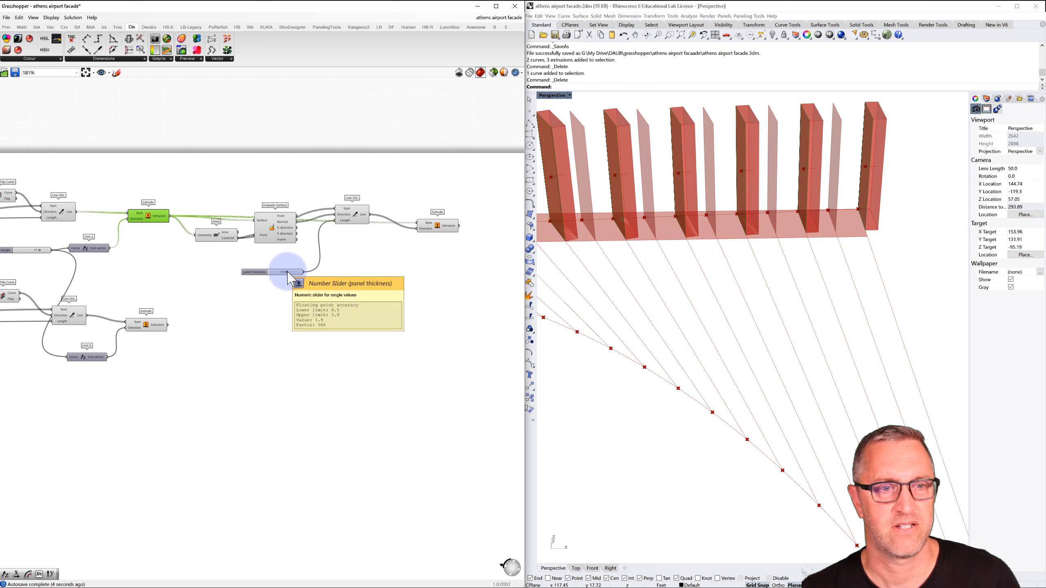
Step: Lower the panel thickness slider to make the extruded upper panels clearly thinner
mouse_move(285, 273)
left_mouse_down()
mouse_move(264, 278)
mouse_move(315, 278)
mouse_move(280, 266)
left_mouse_up()
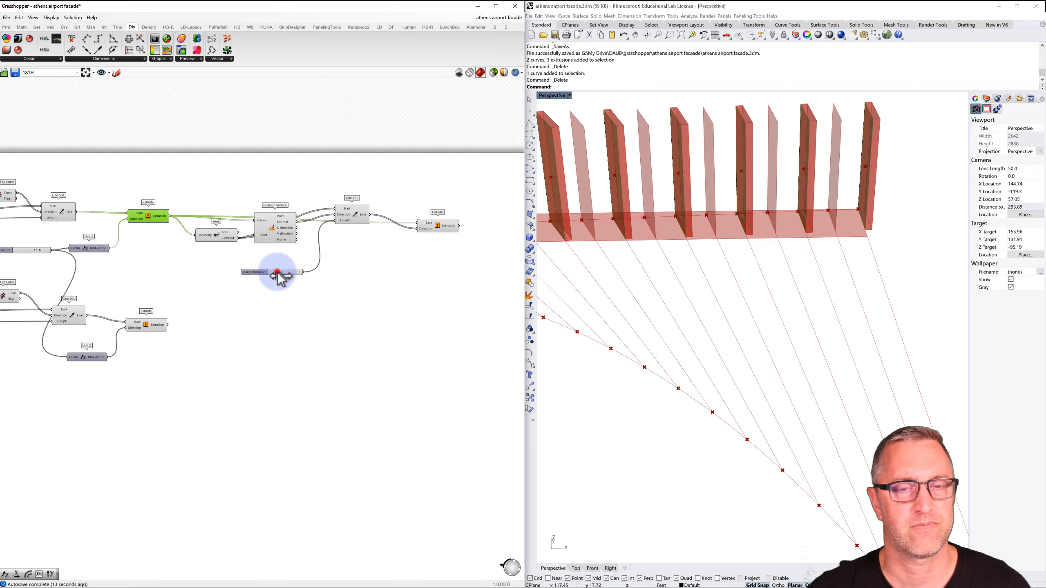
mouse_move(278, 275)
left_mouse_down()
mouse_move(309, 273)
mouse_move(276, 276)
left_mouse_up()
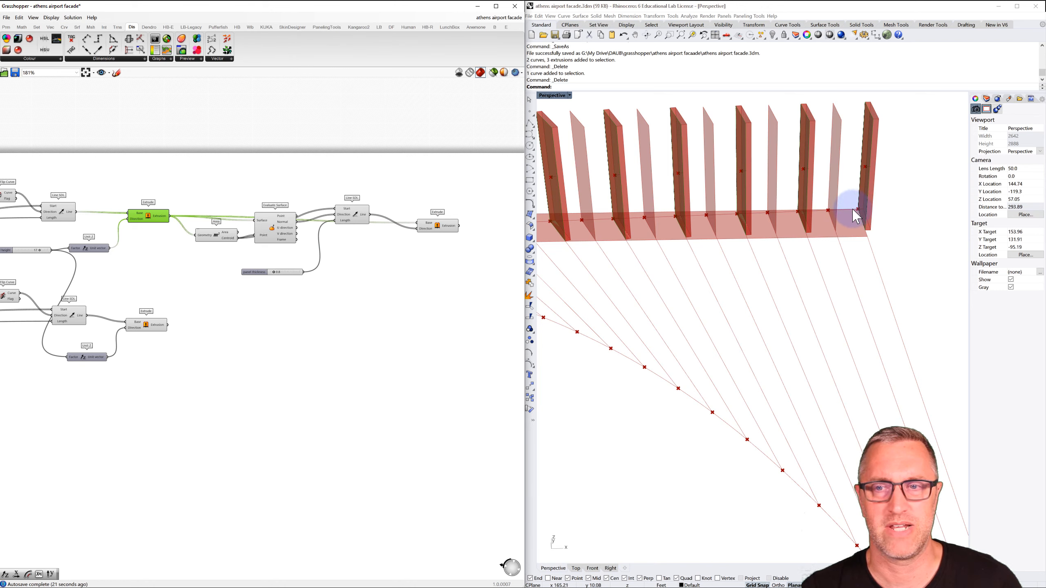
Step: Insert a Flip Curve component between the normal Line SDL and the thickness Extrude's Direction to reverse the thickening side
double_click(388, 234)
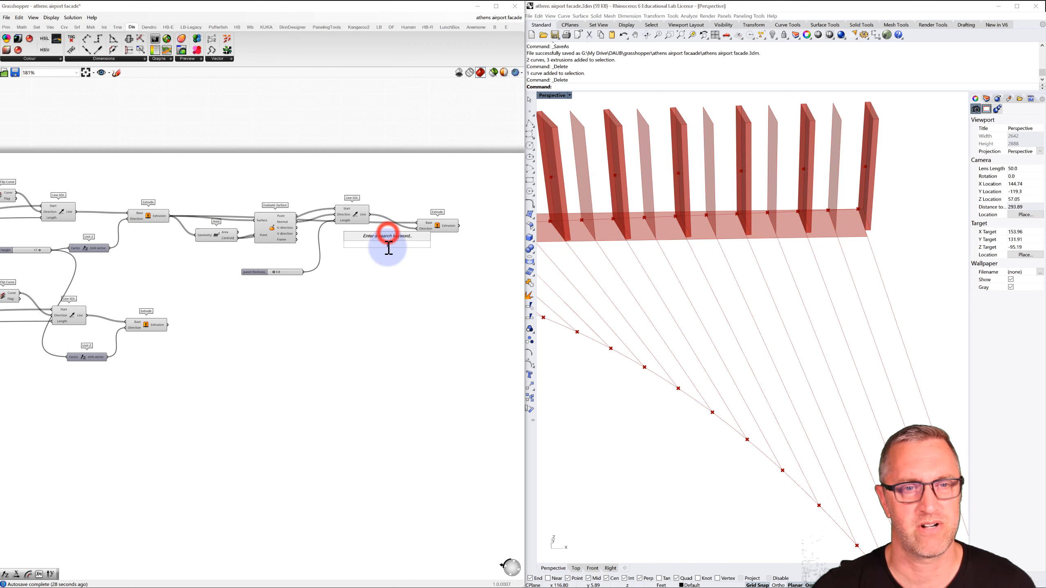
type("flip")
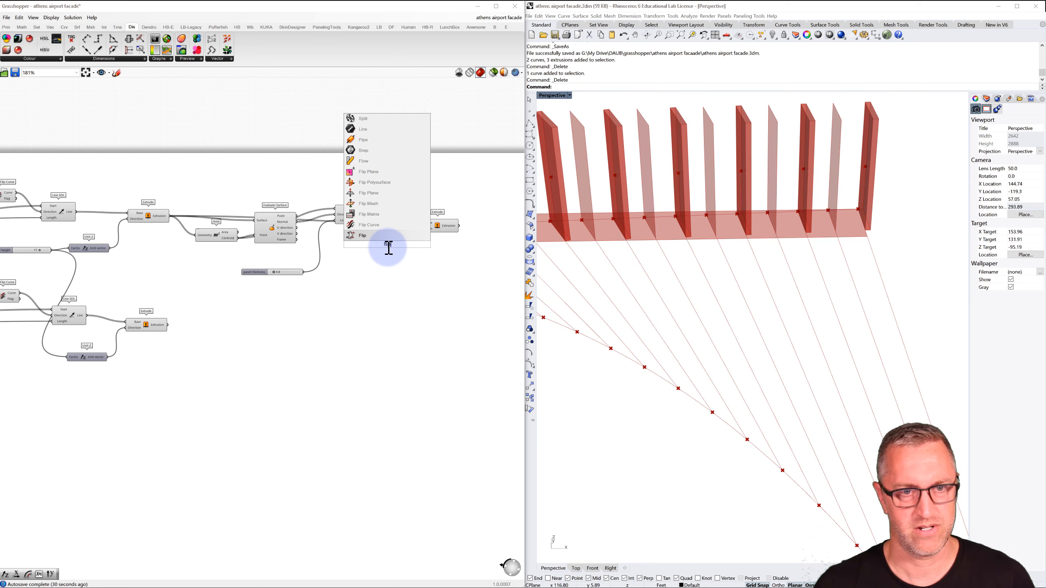
left_click(369, 225)
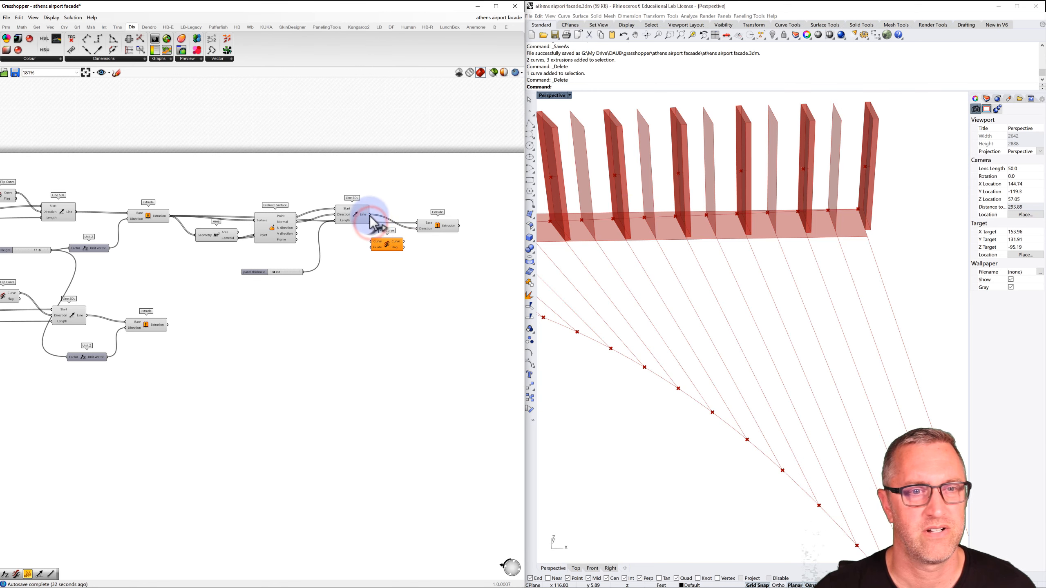
left_click_drag(371, 214, 417, 229)
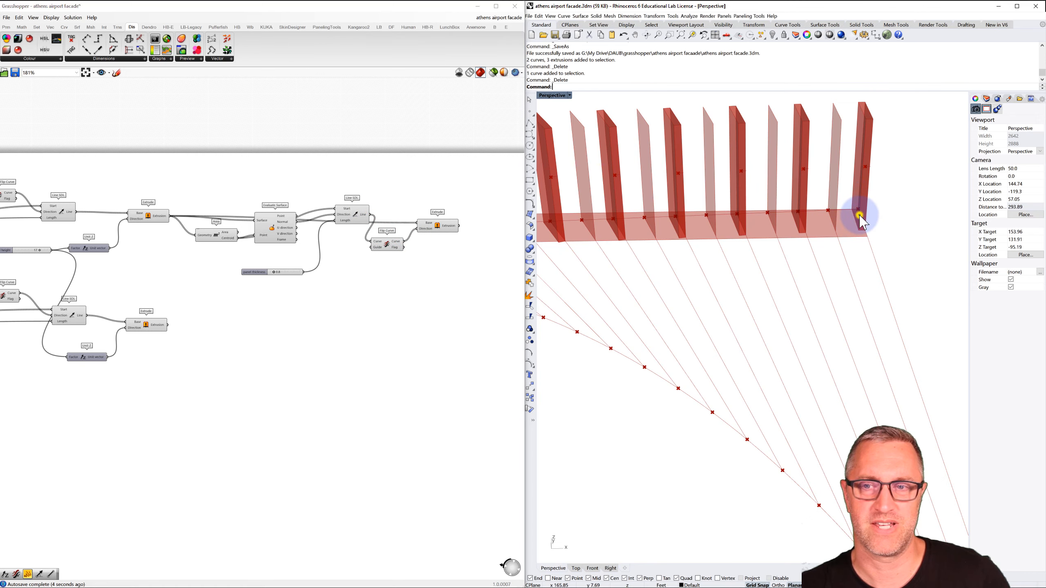
Step: Inspect the thickened upper panels and highlight the geometry of the normal Line SDL, Flip Curve and thickness Extrude in turn
right_click_drag(859, 219, 796, 226)
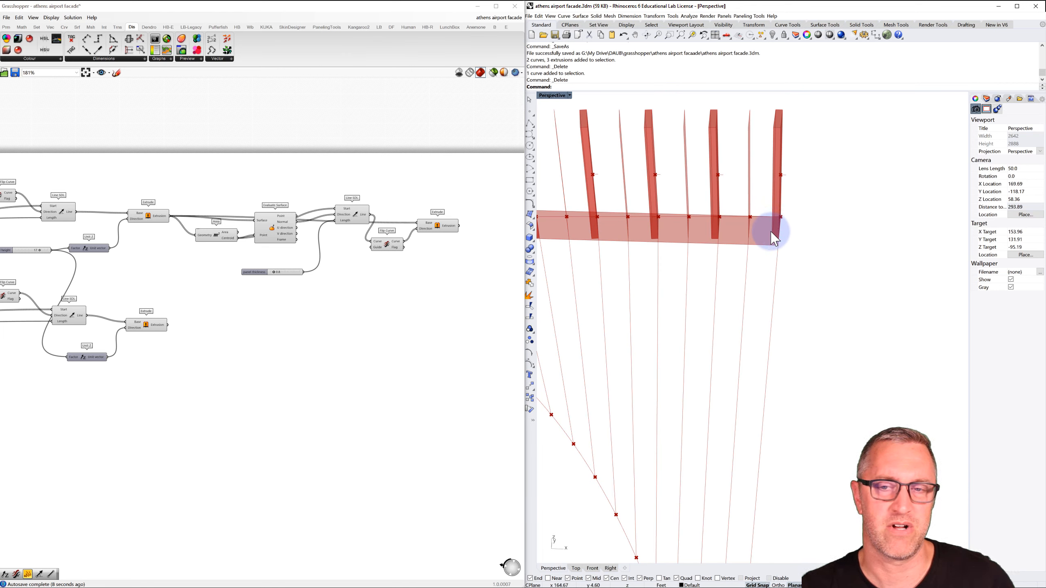
right_click_drag(757, 226, 789, 228, "shift")
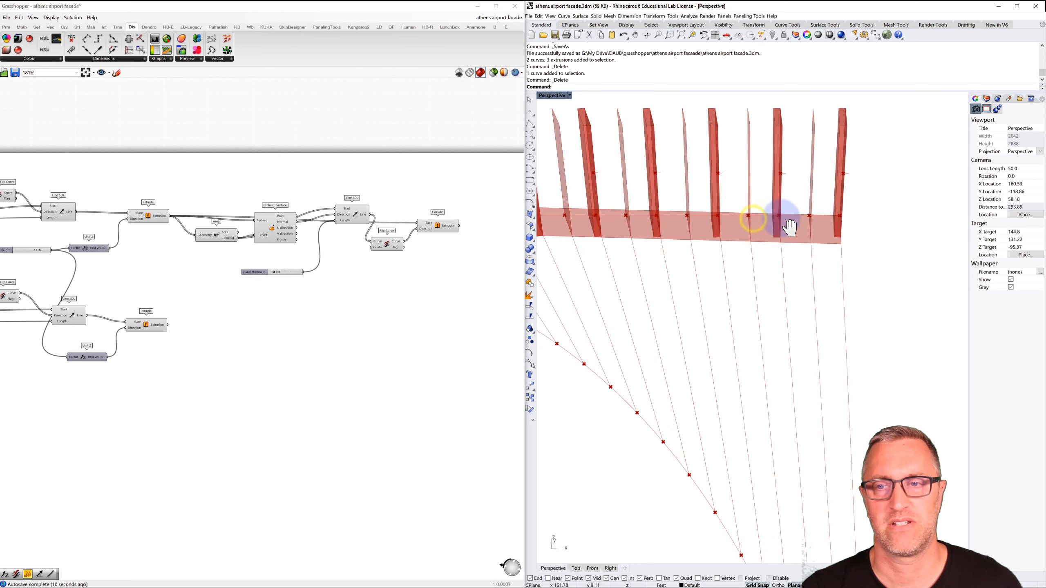
left_click(351, 214)
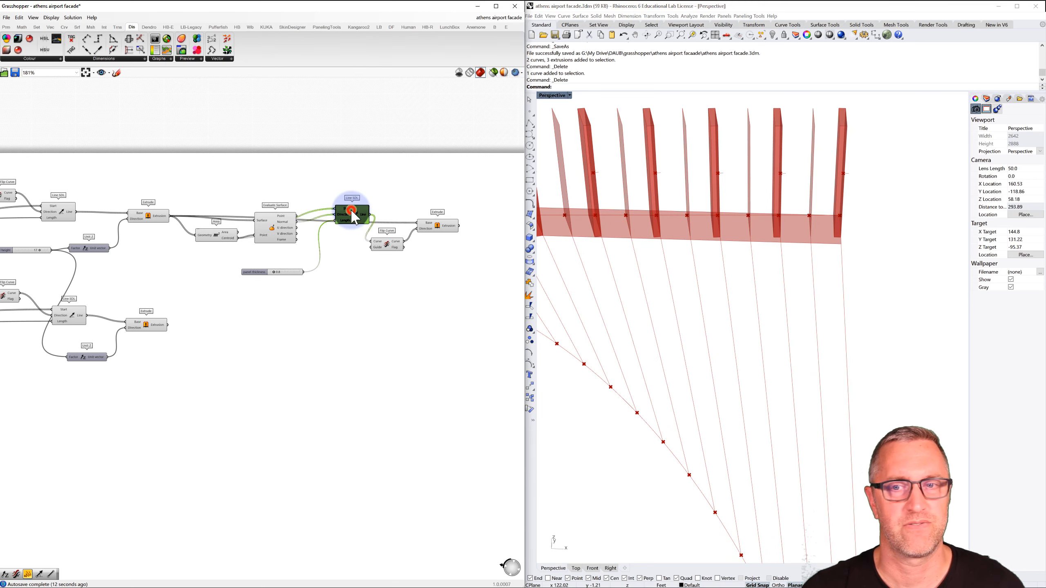
left_click(395, 246)
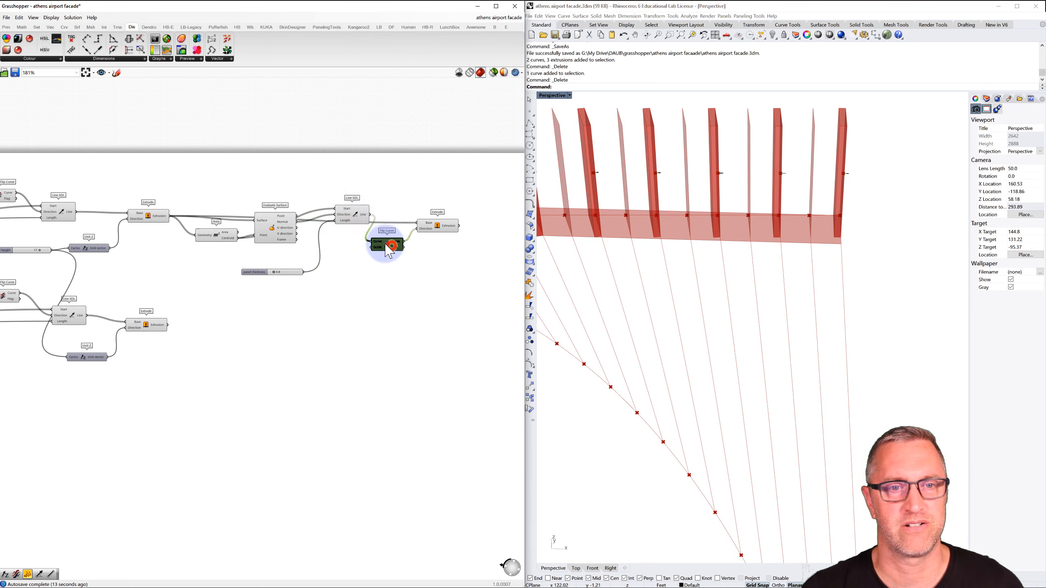
left_click(448, 226)
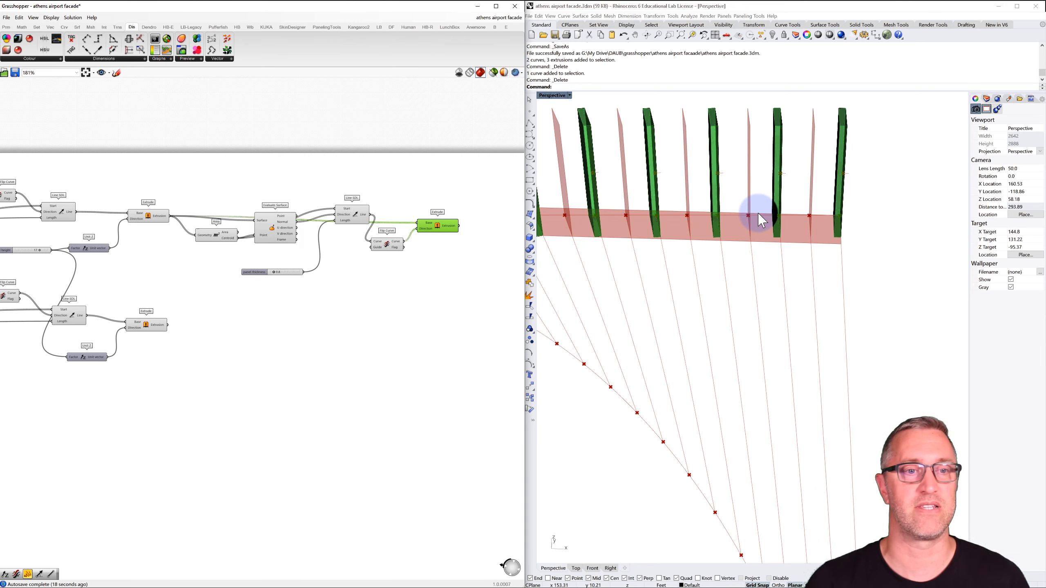
left_click(423, 285)
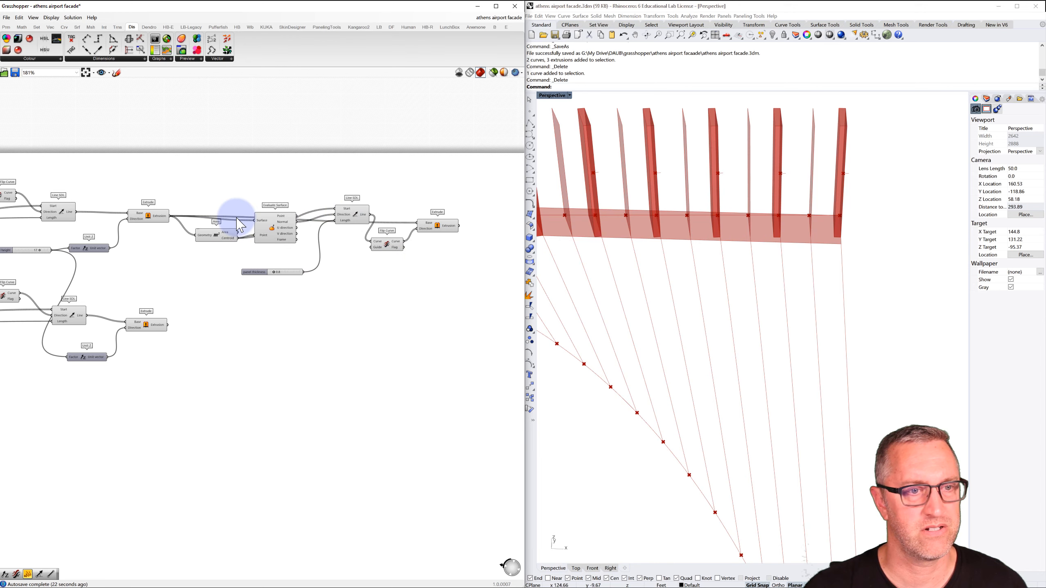
Step: Duplicate the upper thickening chain, from Area and Evaluate Surface to the final Extrude with its thickness slider, and place the copy beside the lower Extrude
left_click_drag(184, 182, 485, 289)
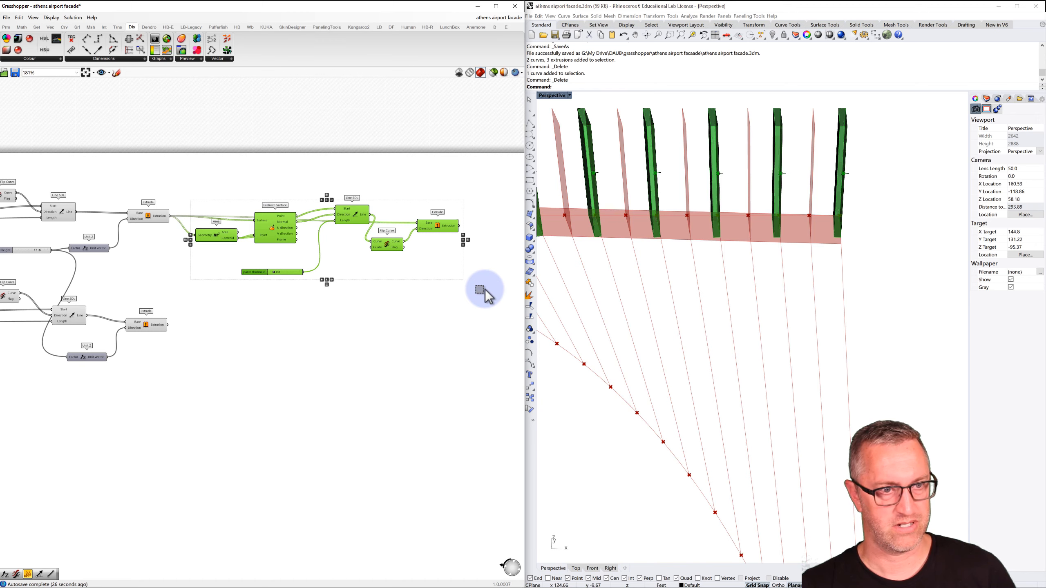
key("ctrl+c")
key("ctrl+v")
left_click_drag(290, 235, 289, 348)
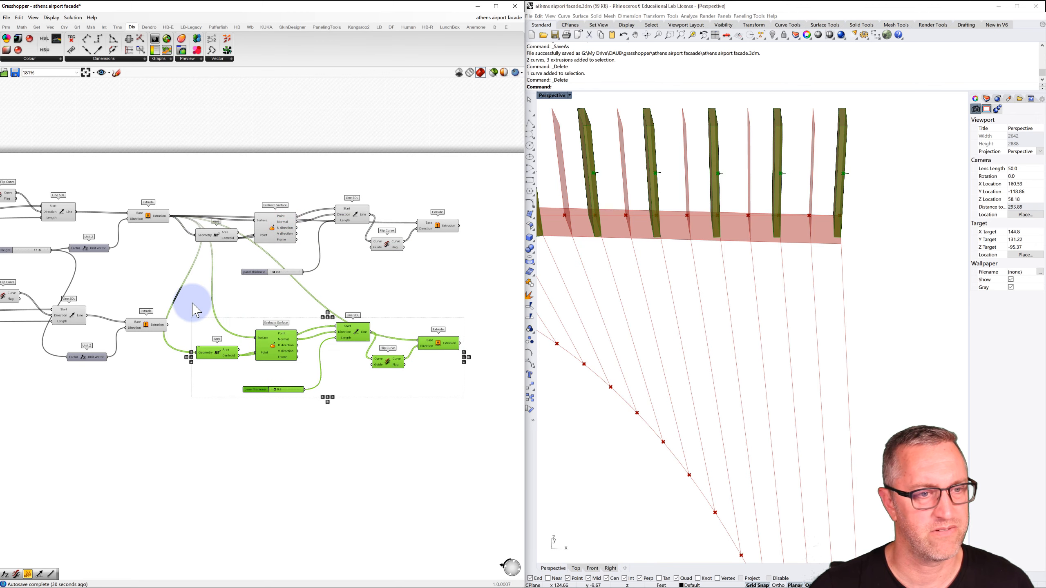
Step: Rewire the lower panel extrusions into the copied Evaluate Surface, Area and thickness Extrude Base, and check the thickened panels along the whole facade
left_click(191, 304)
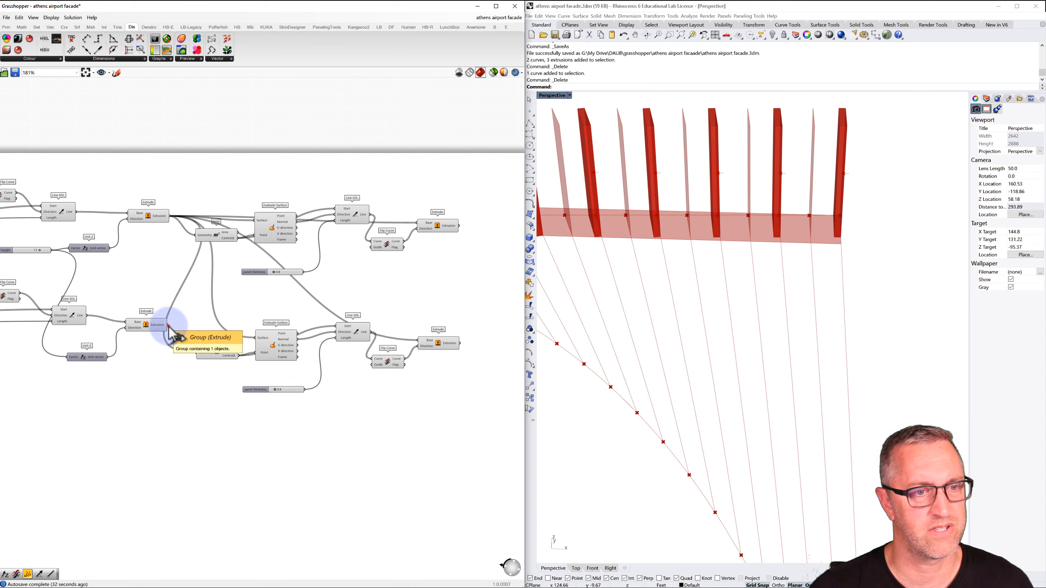
left_click_drag(169, 329, 256, 338)
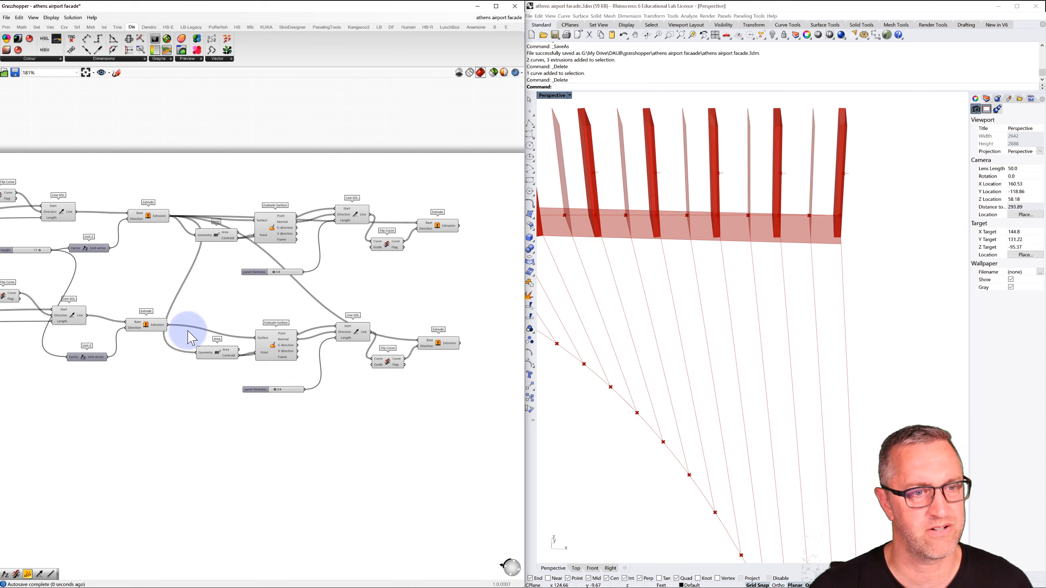
left_click_drag(168, 329, 194, 345)
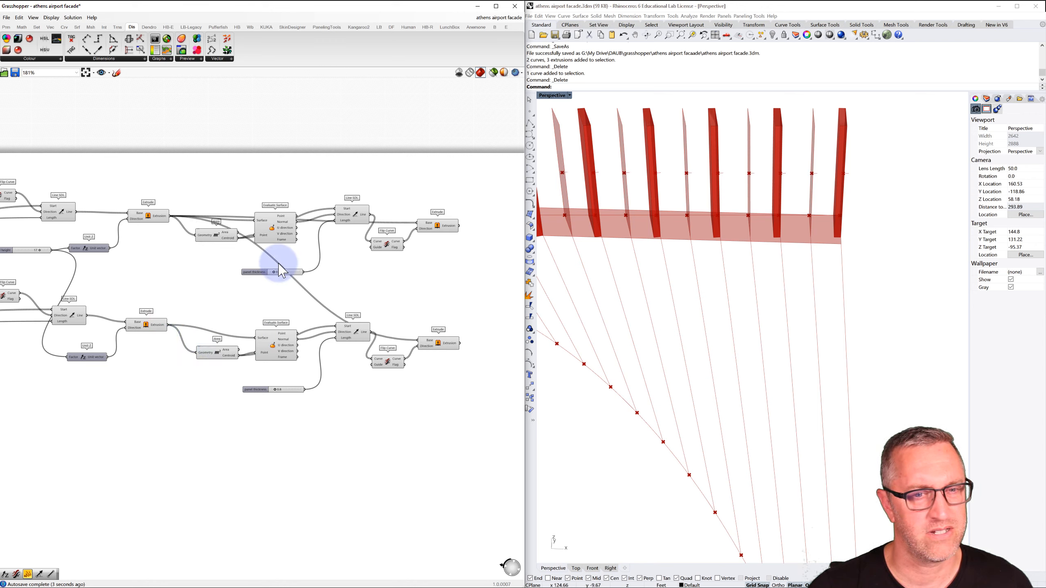
left_click_drag(168, 325, 428, 342)
left_click(439, 346)
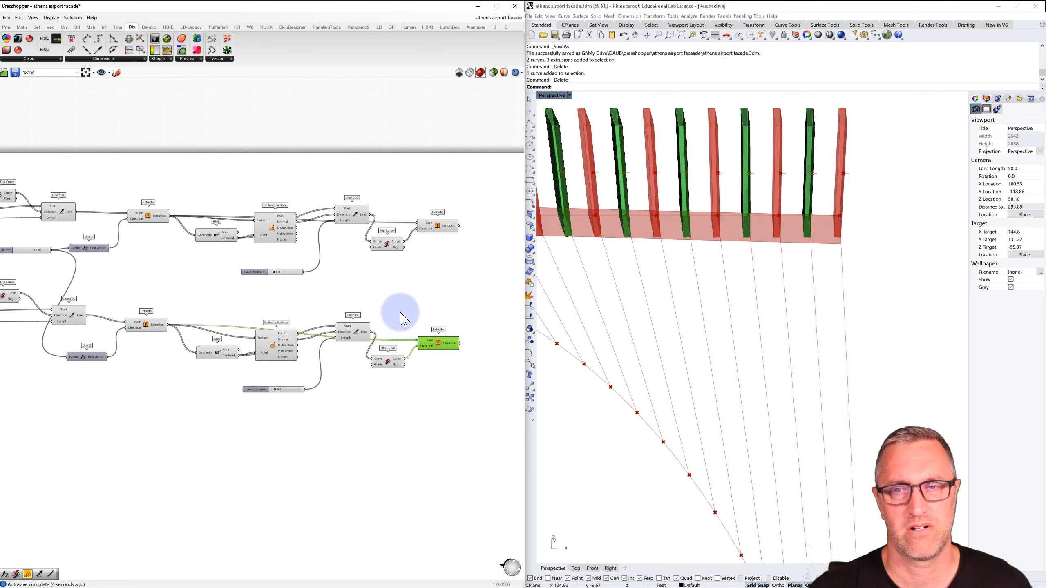
scroll(674, 289, "down", 5)
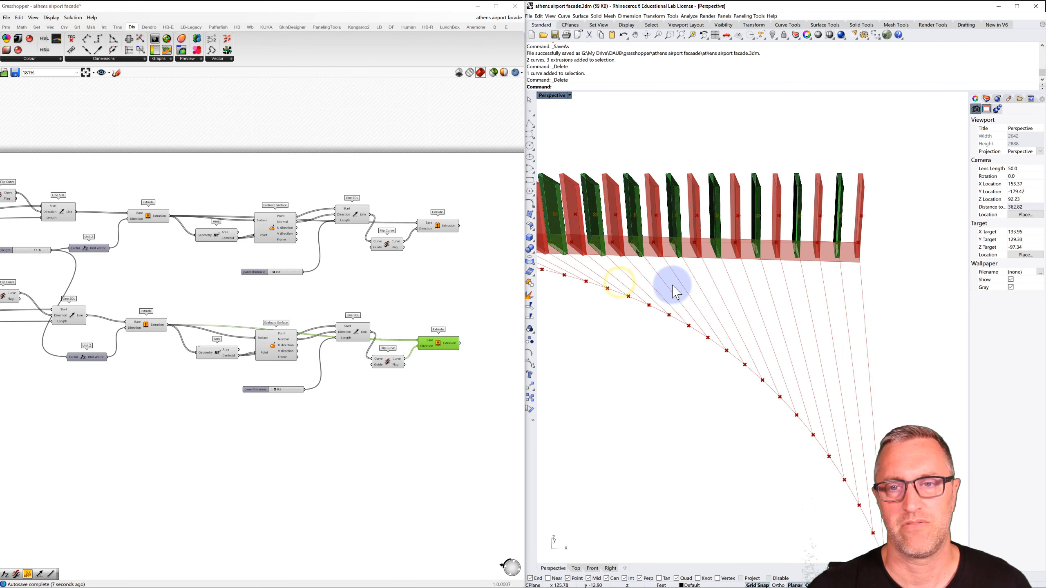
scroll(717, 280, "down", 5)
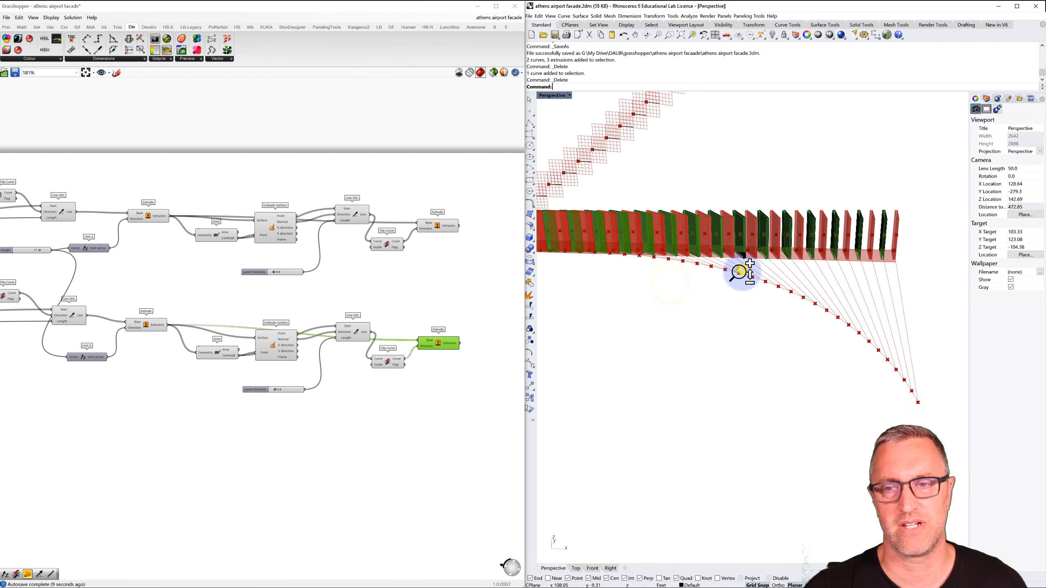
scroll(740, 275, "down", 3)
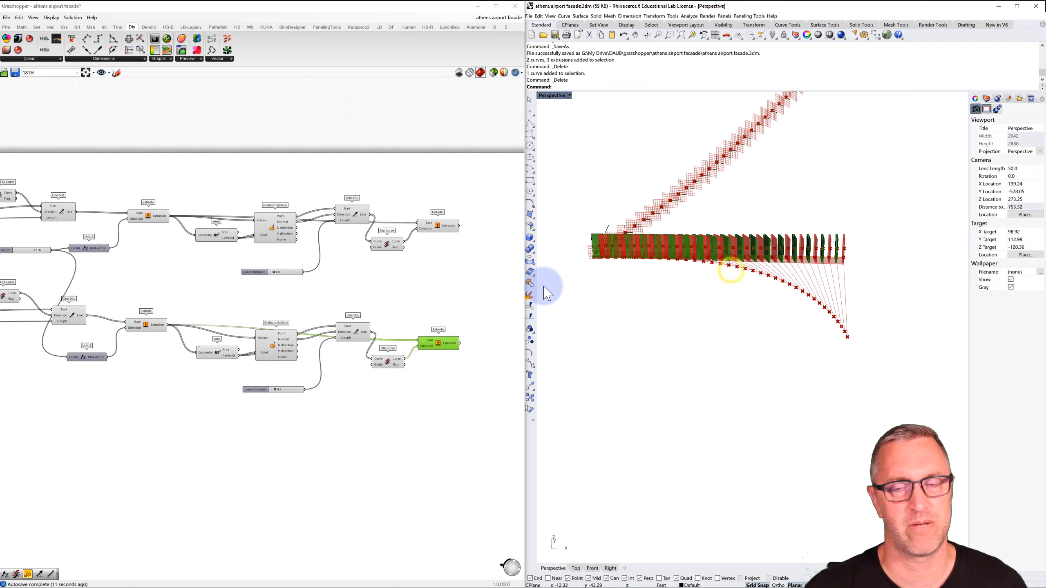
left_click(472, 289)
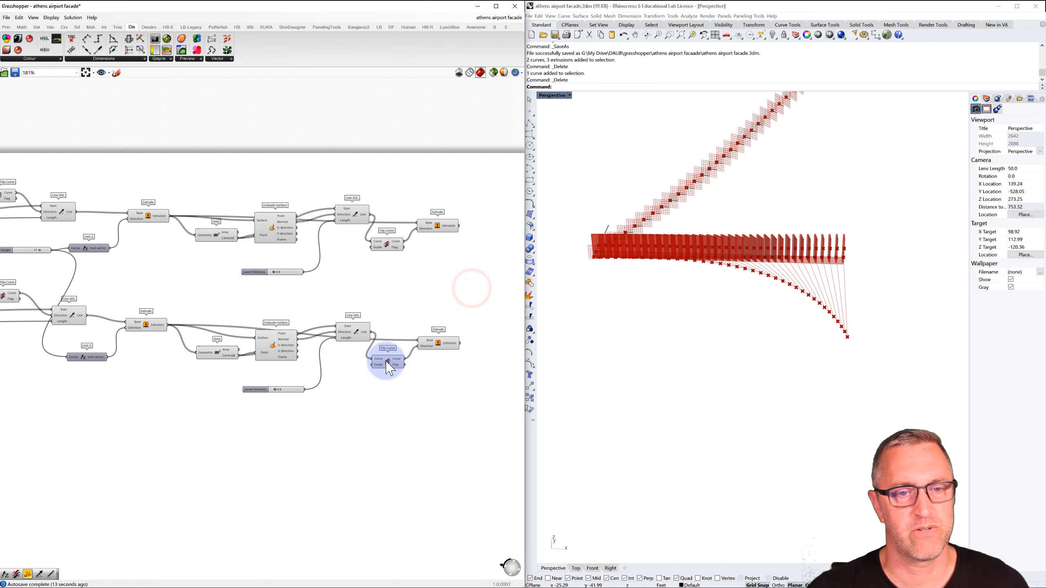
Step: Turn off the preview of both normal Line SDL components, the upper Evaluate Surface and both Area components
mouse_move(354, 339)
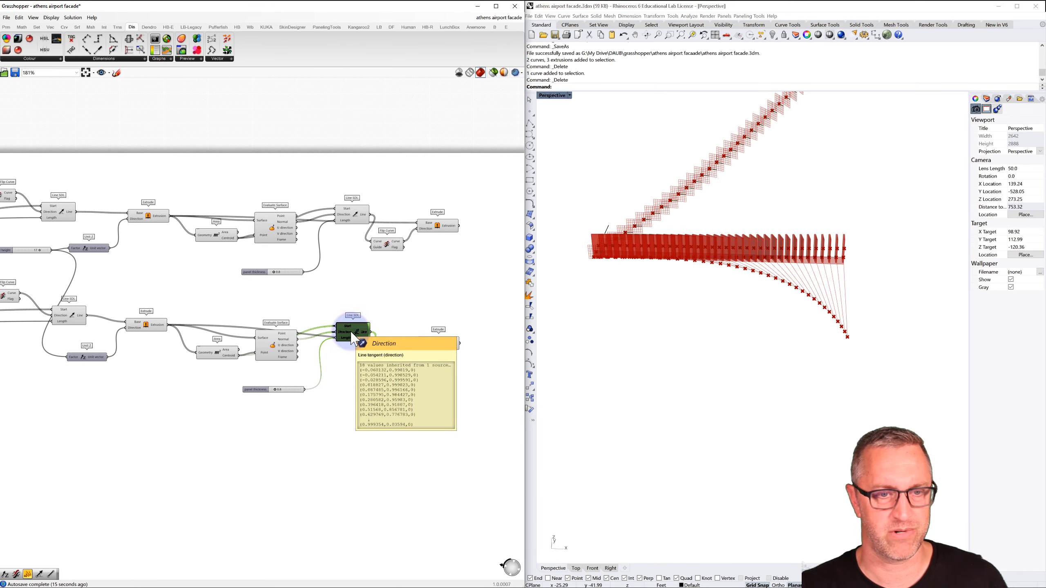
left_click(356, 213)
left_click(271, 231)
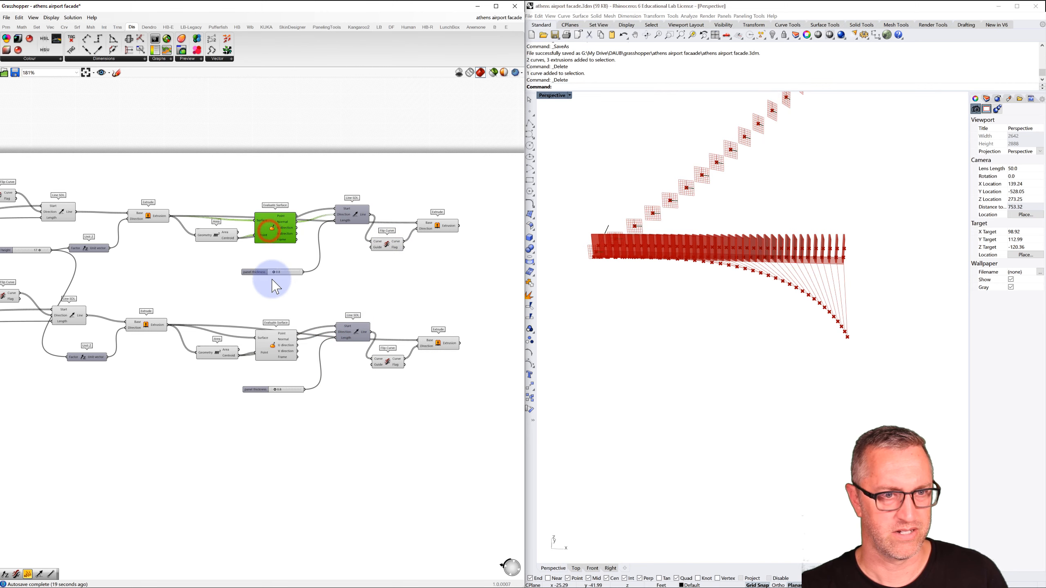
left_click(221, 238)
left_click(217, 353)
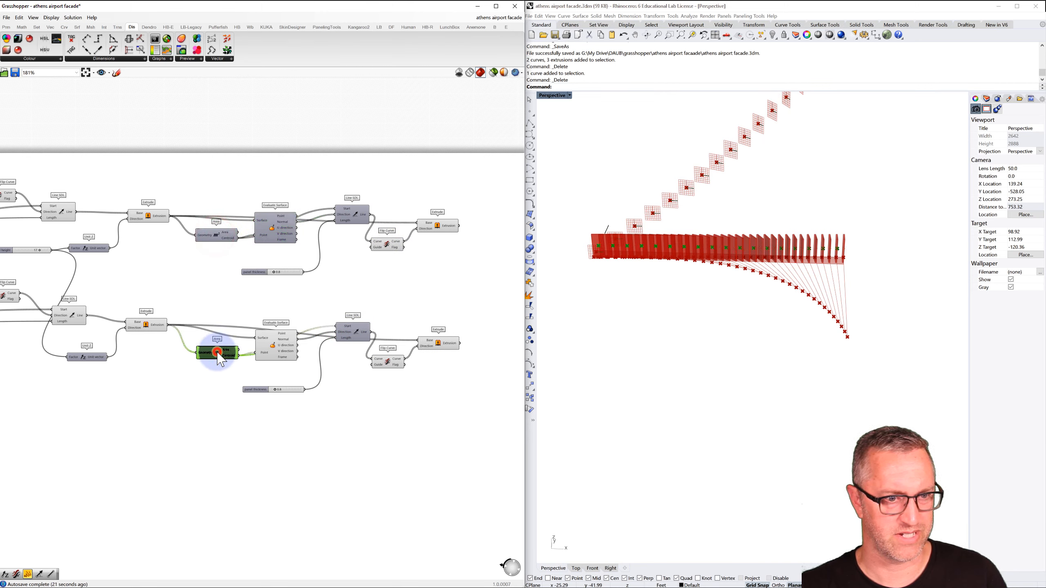
Step: Replace the duplicate panel thickness slider with the original one for the lower Line SDL's Length, placing it below both component chains
scroll(276, 349, "up", 1)
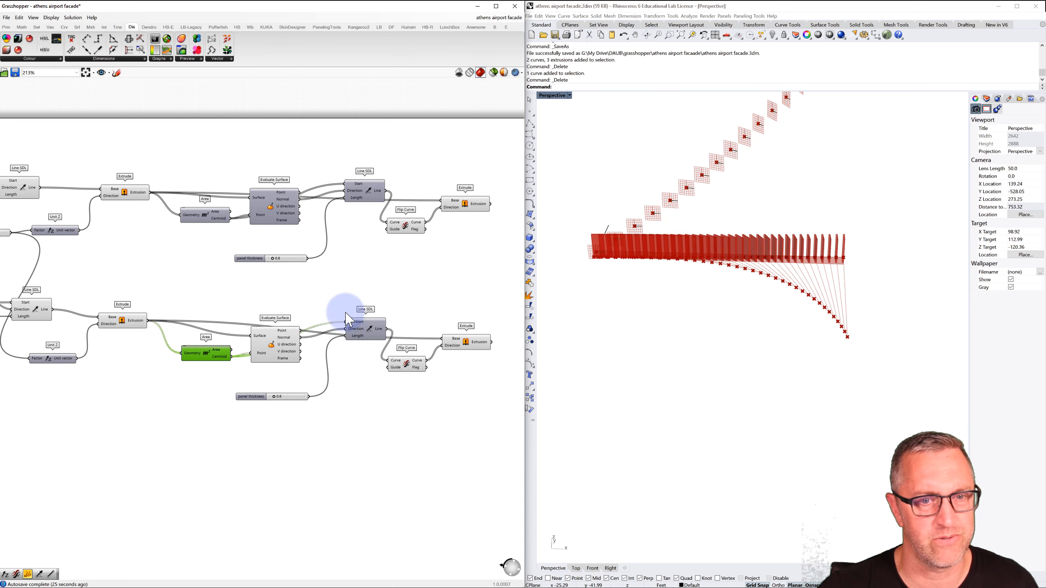
left_click_drag(307, 258, 346, 337)
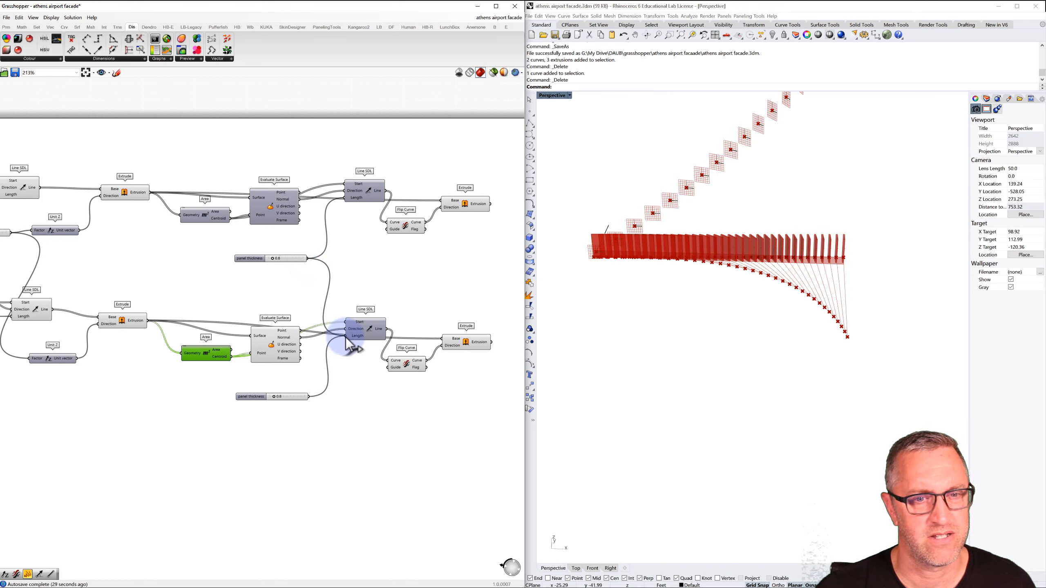
left_click(252, 396)
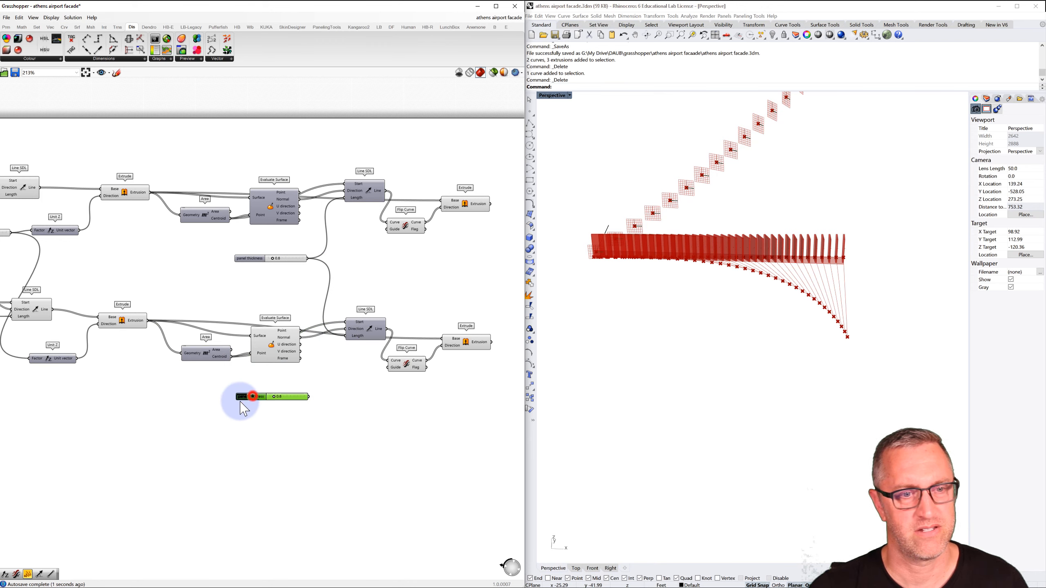
key("Delete")
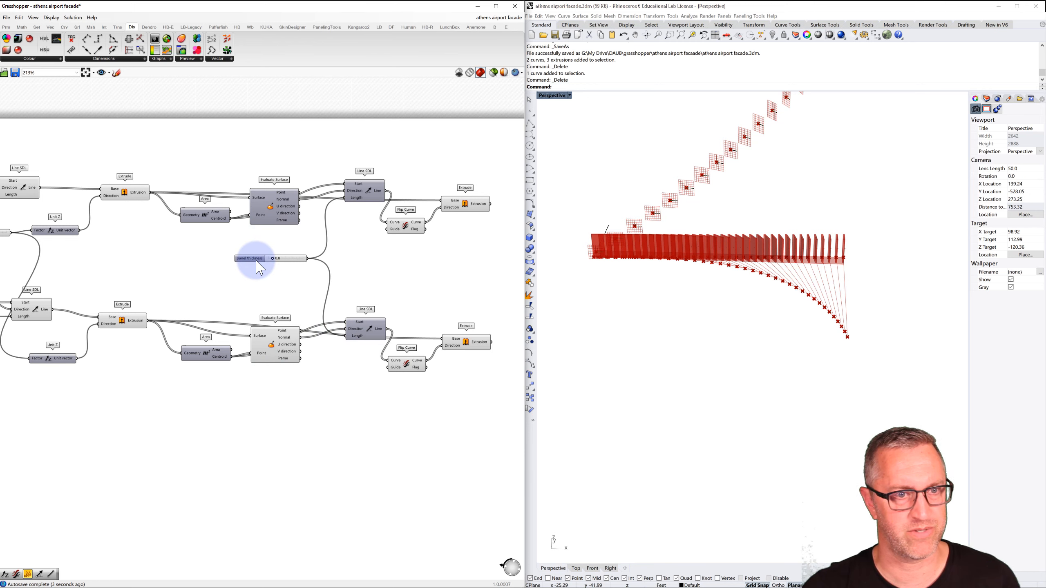
left_click_drag(253, 266, 23, 458)
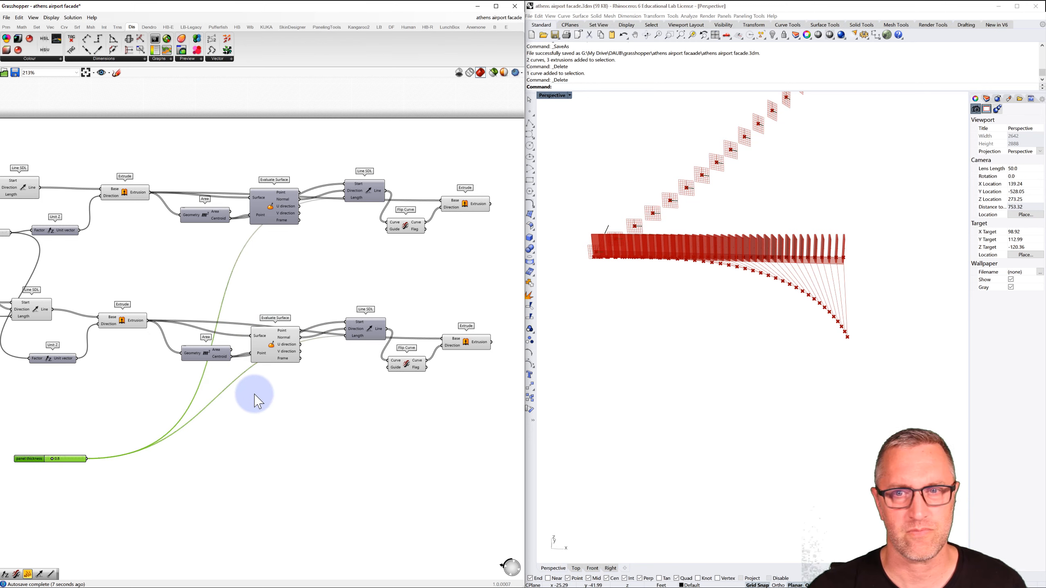
Step: Turn off the preview of the lower Evaluate Surface, plus all Flip Curves, the first Extrudes and their Line SDLs in both chains
left_click(268, 340)
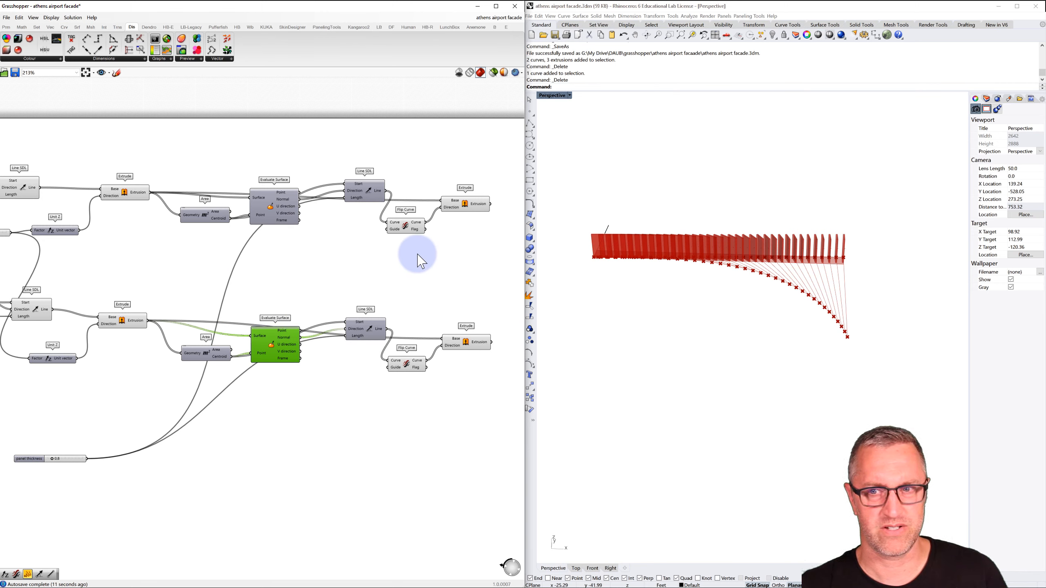
left_click(412, 227)
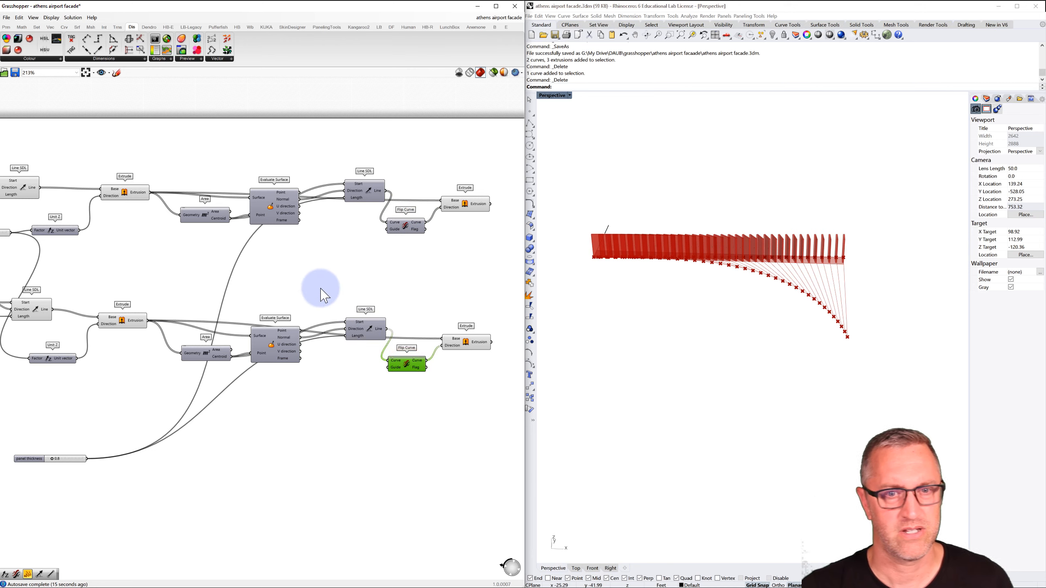
right_click_drag(305, 277, 441, 292)
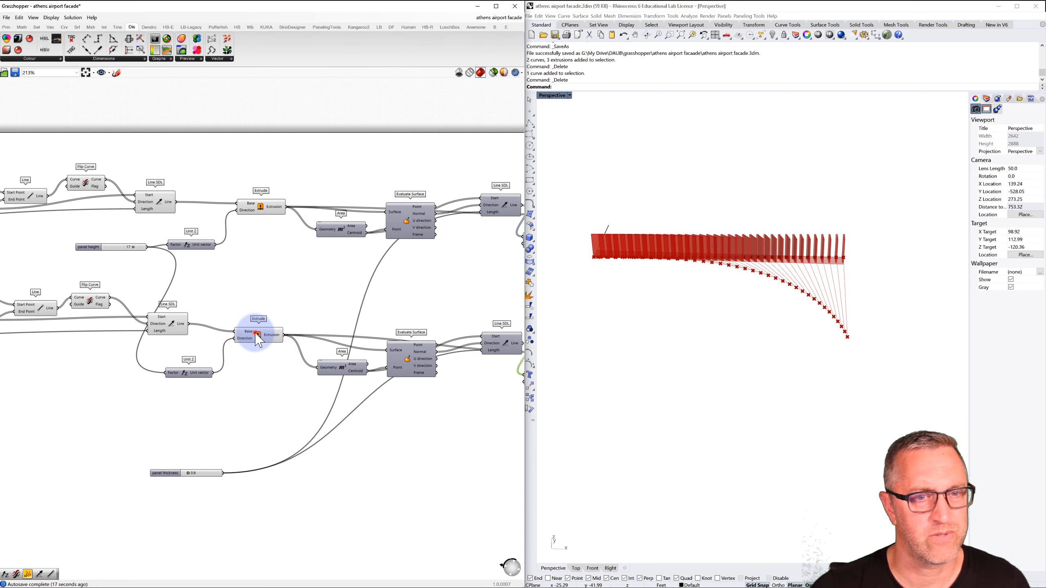
left_click(257, 336)
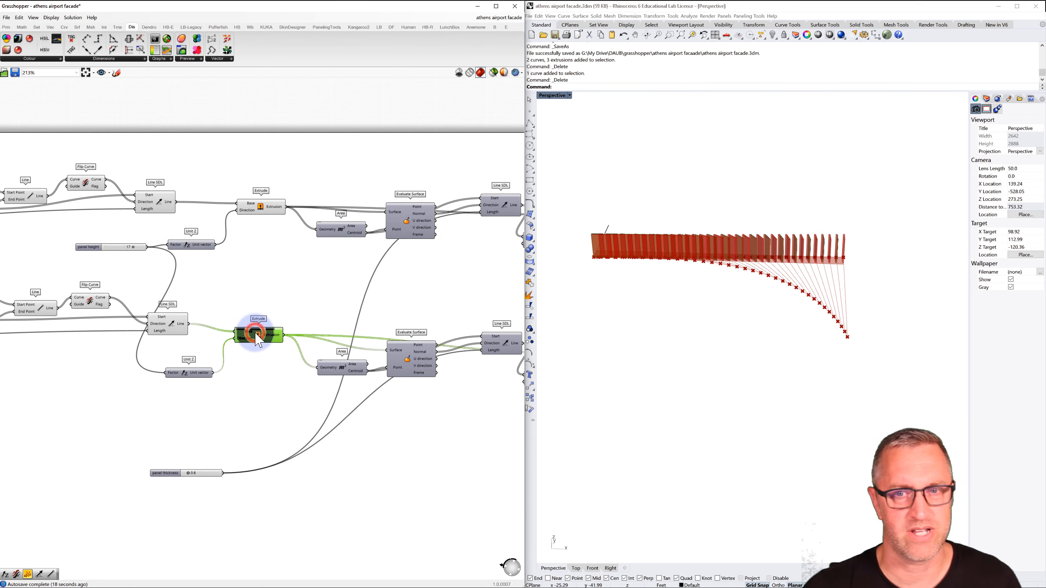
left_click(268, 217)
left_click(170, 334)
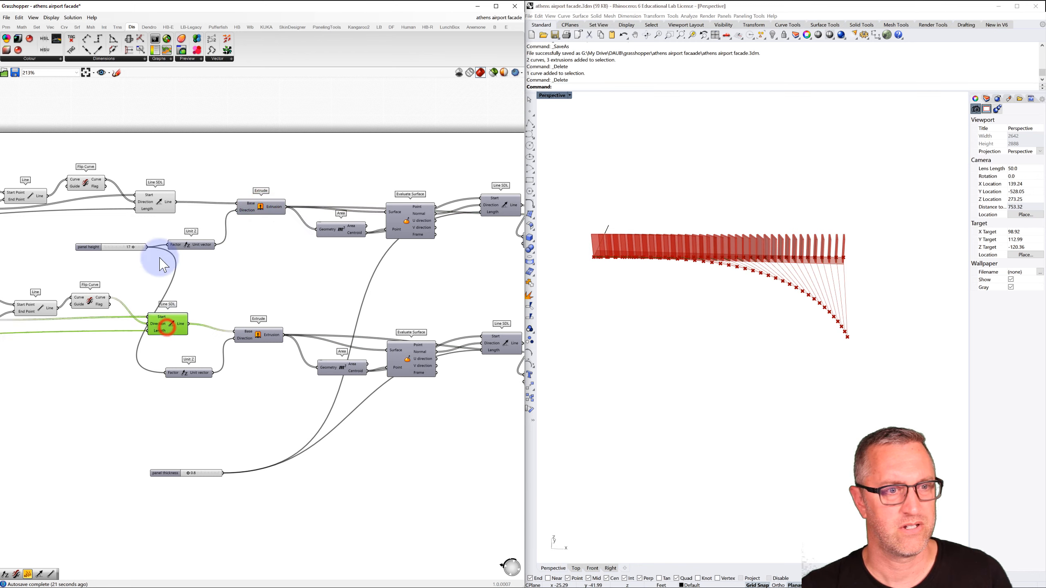
left_click(158, 204)
left_click(87, 186)
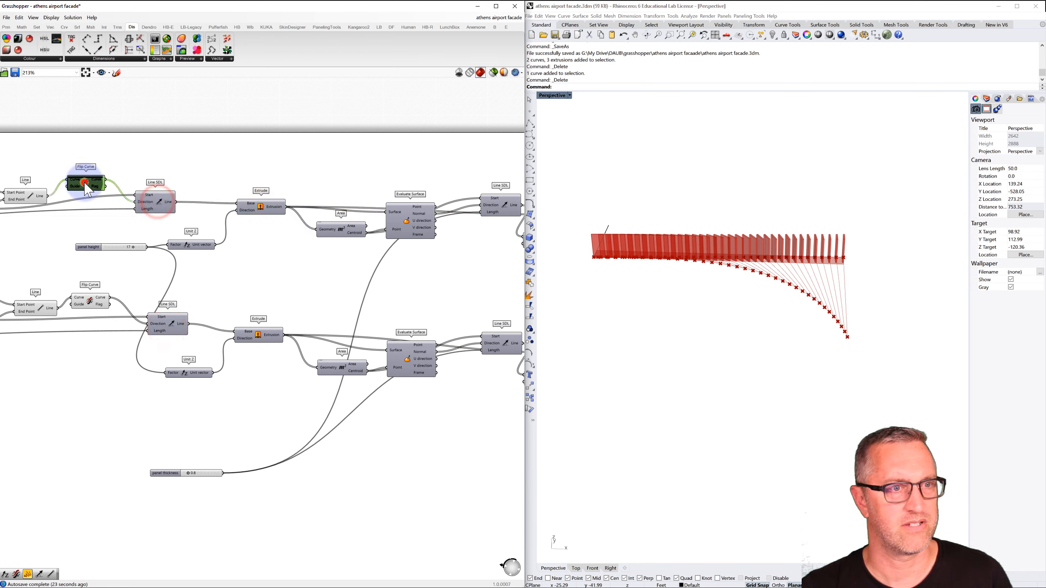
left_click(91, 307)
Step: Group the panel height and panel thickness sliders one above the other below the two component chains
right_click_drag(97, 262, 169, 238)
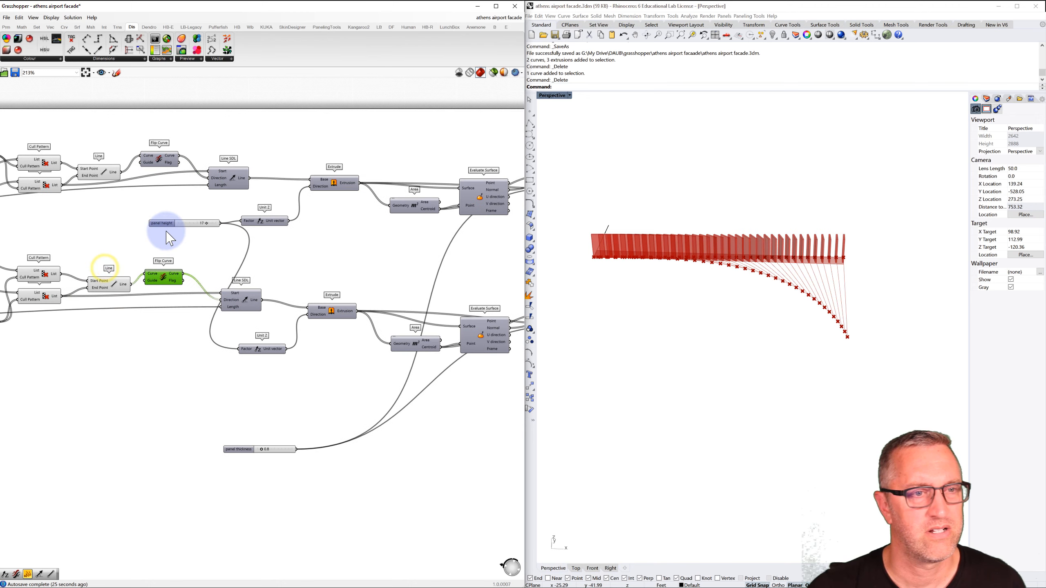
left_click_drag(163, 223, 146, 436)
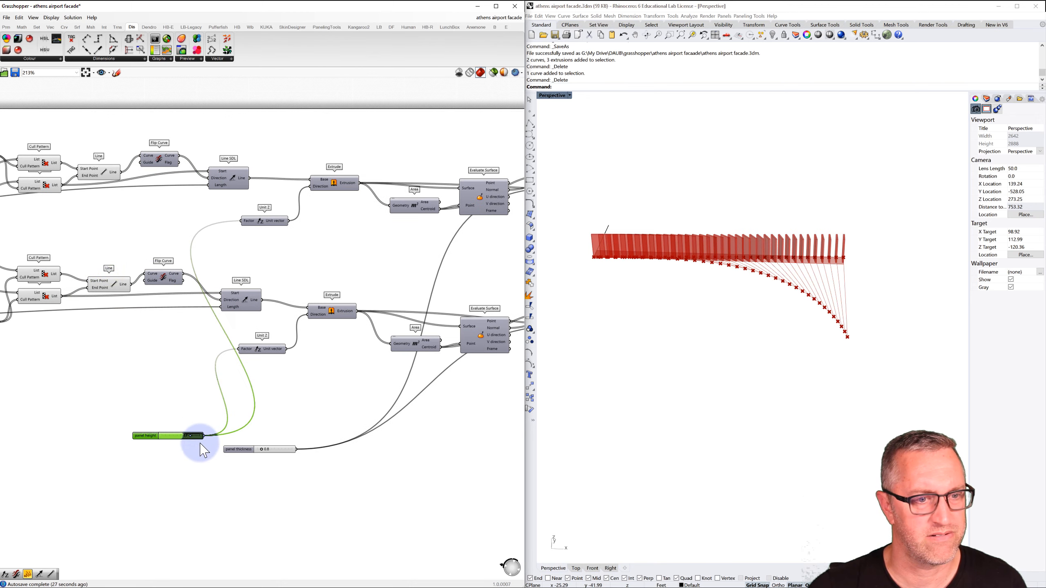
left_click_drag(237, 455, 152, 455)
Step: Turn off the preview of the Cull Pattern, Line and Divide Curve components in both chains
right_click_drag(163, 372, 243, 356)
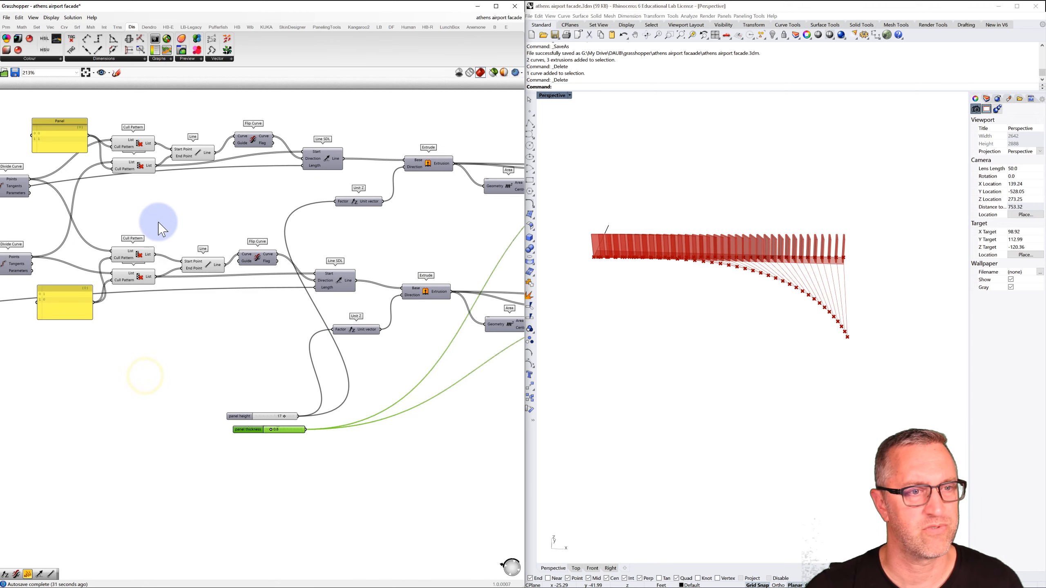
left_click(208, 122)
left_click_drag(133, 247, 119, 300)
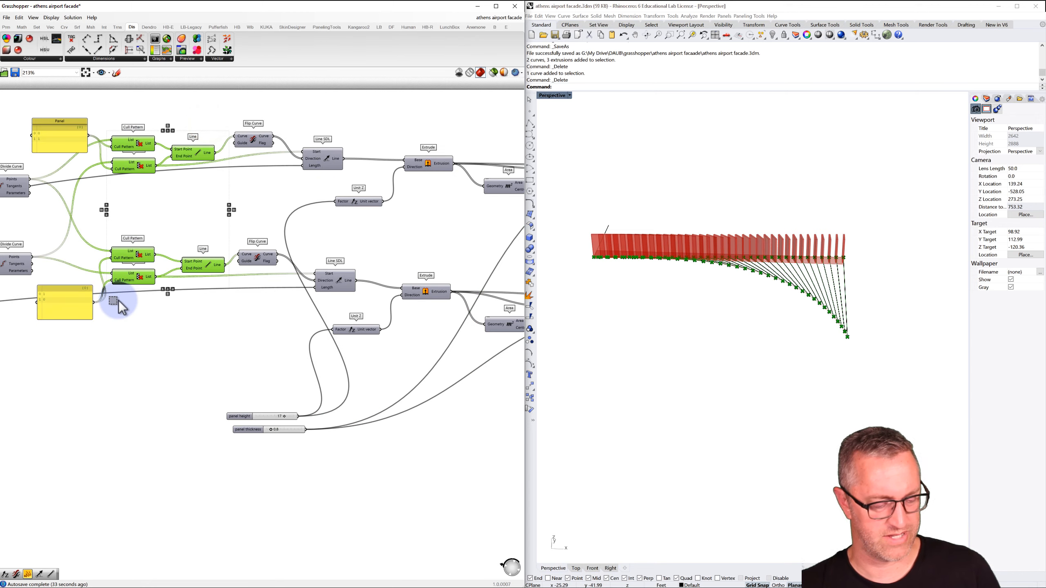
left_click(140, 339)
right_click_drag(156, 336, 218, 326)
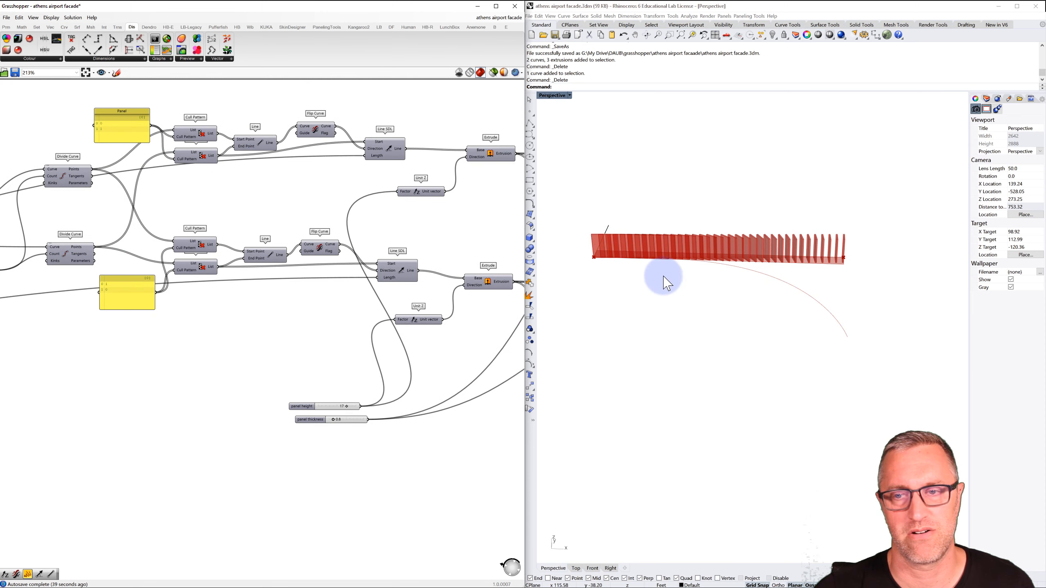
Step: Turn off the Blend Curve's preview and move the facade division slider below the component chains
right_click_drag(244, 295, 385, 300)
right_click_drag(121, 282, 215, 277)
left_click(201, 209)
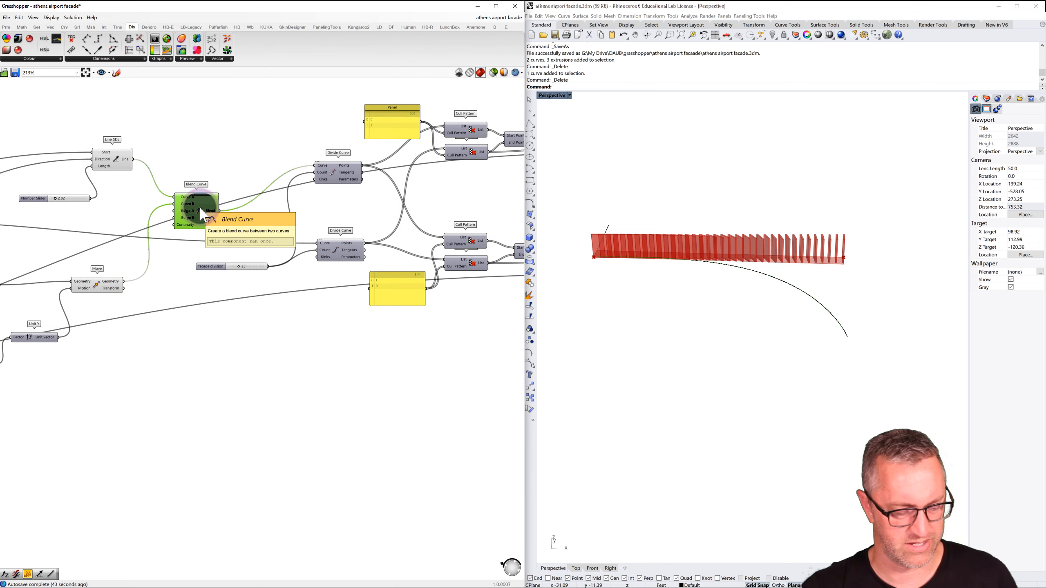
left_click_drag(221, 268, 212, 422)
Step: Turn off the preview of the Move component and both Line SDLs that lead into the Blend Curve
left_click(97, 287)
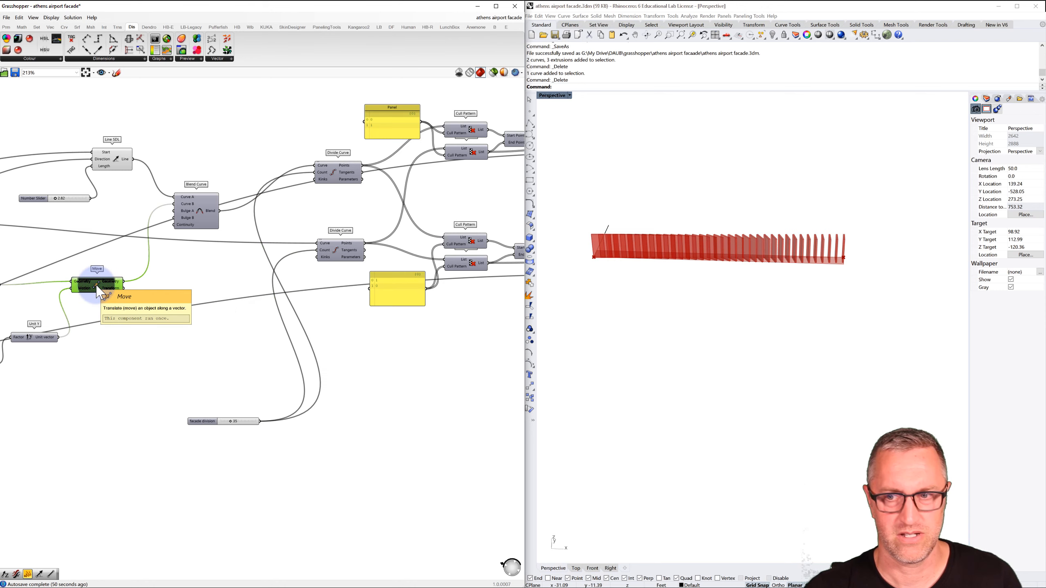
left_click(115, 152)
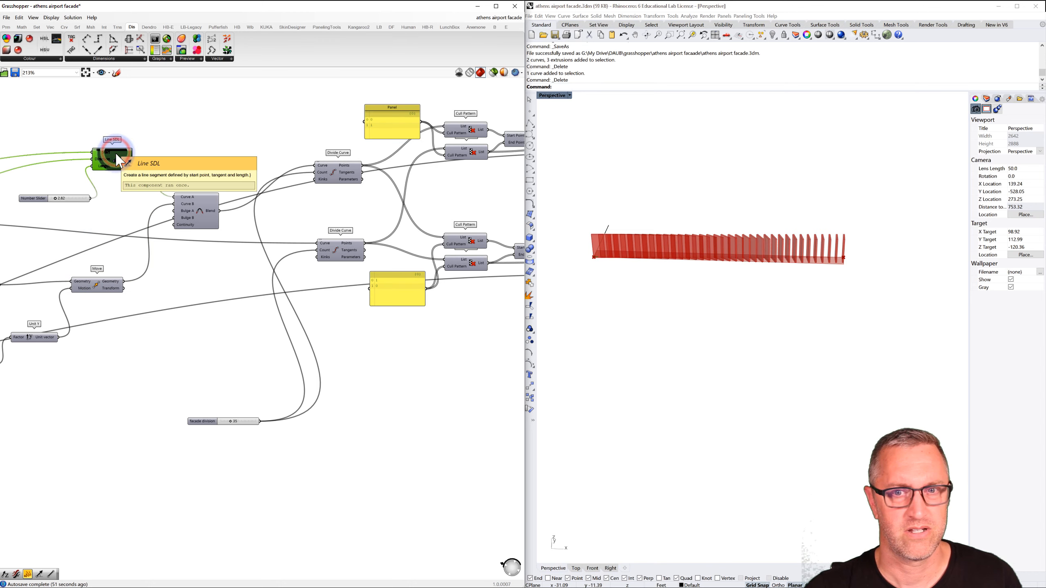
right_click_drag(116, 225, 239, 208)
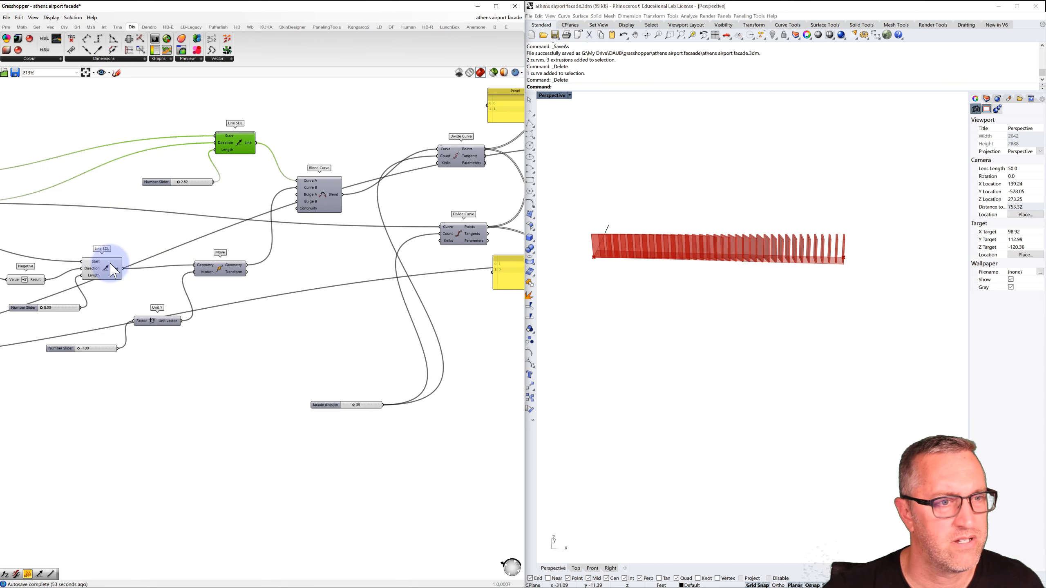
left_click(107, 278)
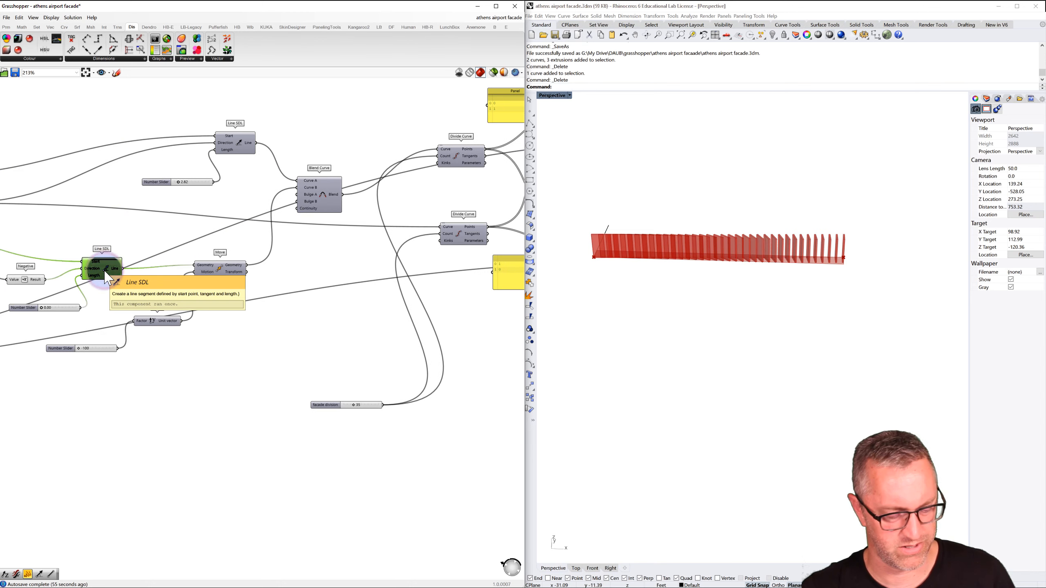
scroll(204, 280, "down", 2)
scroll(108, 330, "up", 3)
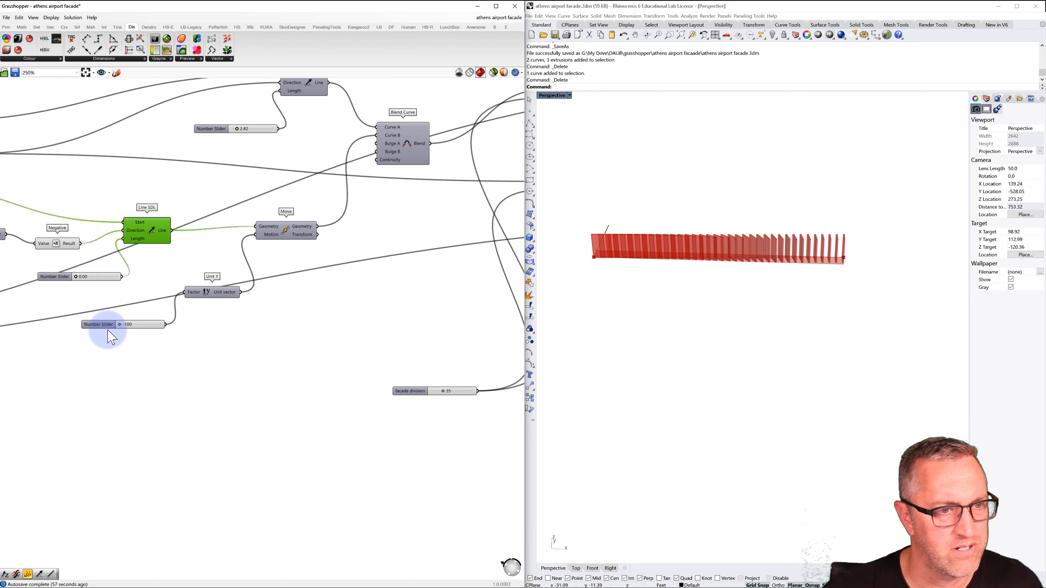
scroll(222, 328, "down", 3)
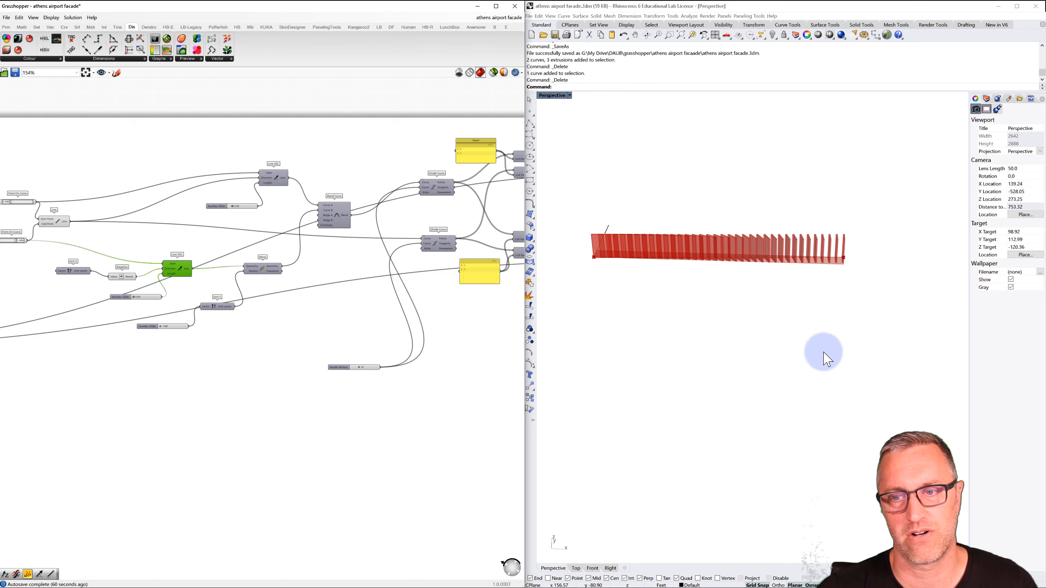
Step: Gather the facade division, panel height and panel thickness sliders at the start of the definition, stacked below the panel width slider
left_click_drag(346, 366, 236, 388)
scroll(365, 374, "down", 2)
right_click_drag(405, 372, 305, 325)
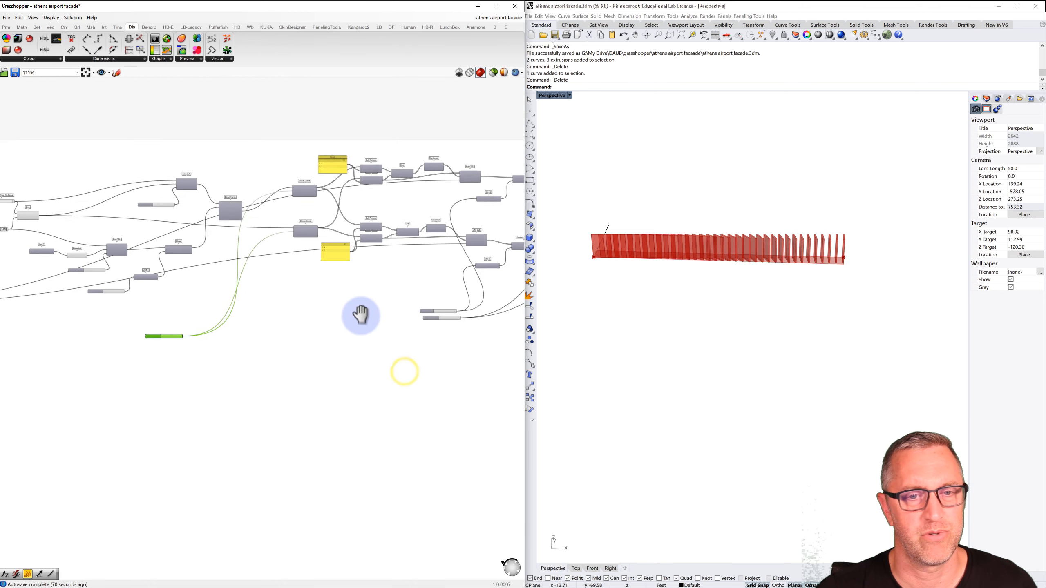
left_click(451, 297)
left_click_drag(431, 318, 429, 318)
left_click_drag(429, 317, 156, 352)
left_click_drag(187, 310, 120, 383)
right_click_drag(101, 385, 331, 364)
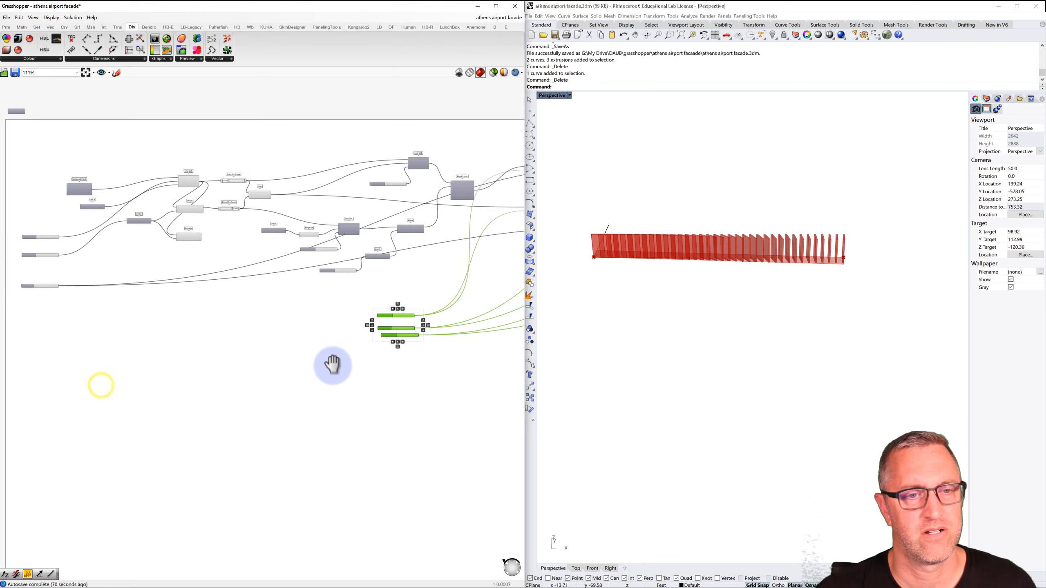
scroll(331, 363, "down", 1)
left_click_drag(383, 343, 77, 341)
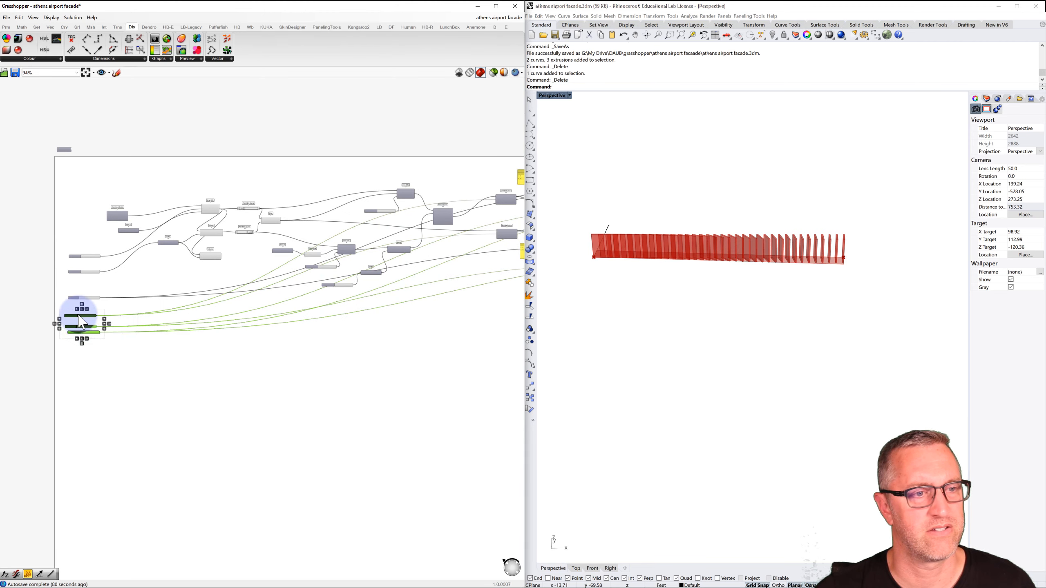
Step: Set the facade depth to 9.93, the facade length to 193, the panel width to 7.4 and the facade division to 28
scroll(79, 341, "up", 7)
left_click(101, 300)
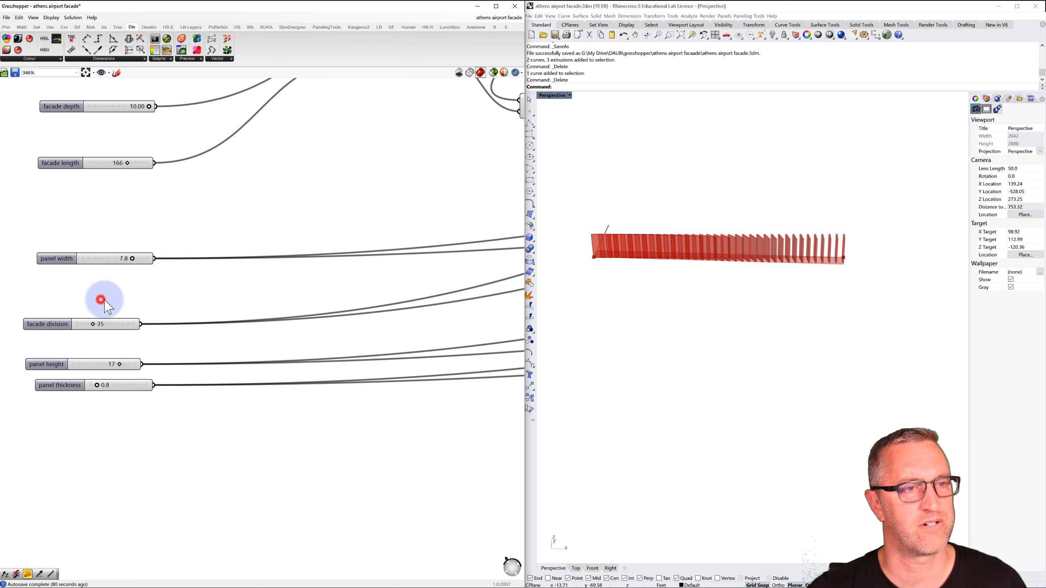
right_click_drag(122, 300, 146, 333)
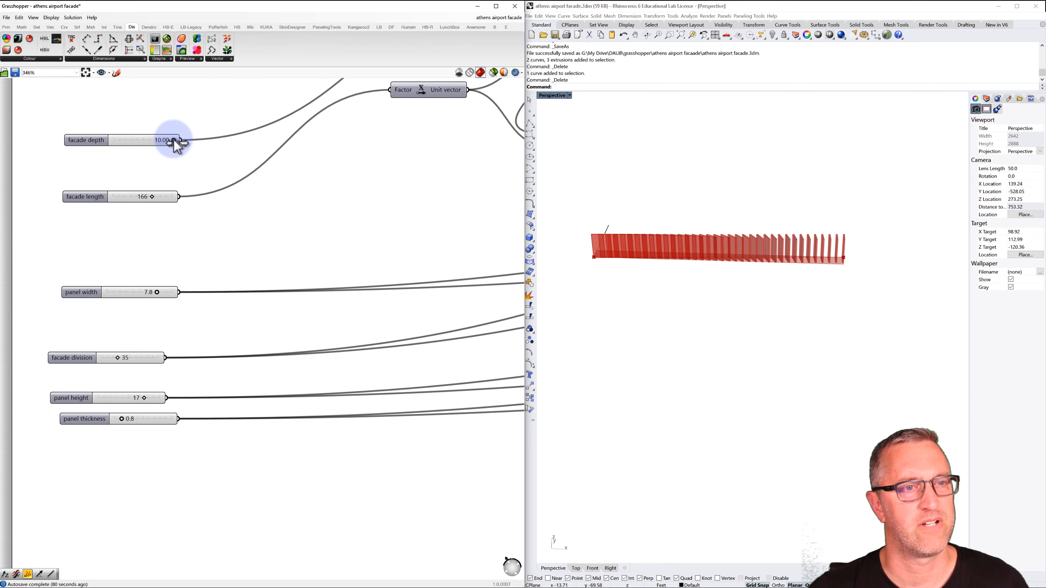
left_click_drag(154, 144, 176, 148)
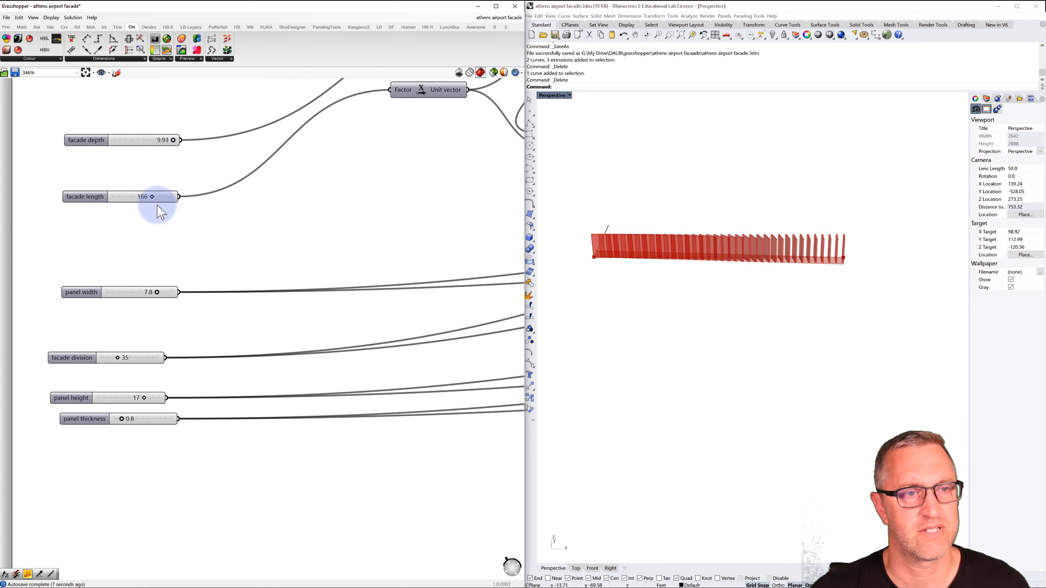
mouse_move(152, 200)
left_mouse_down()
mouse_move(116, 199)
mouse_move(168, 194)
left_mouse_up()
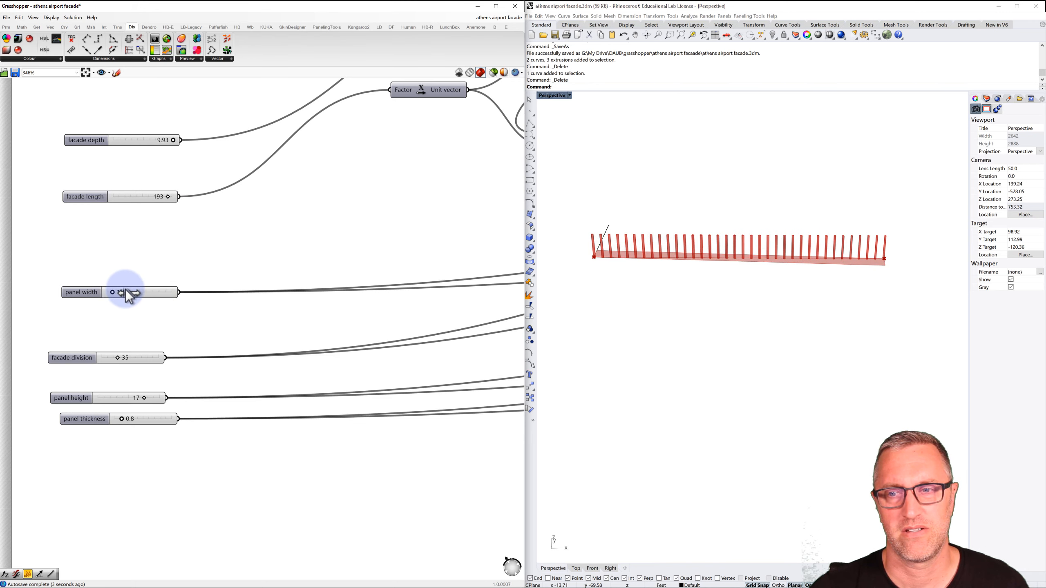
mouse_move(140, 290)
left_mouse_down()
mouse_move(180, 287)
mouse_move(155, 293)
left_mouse_up()
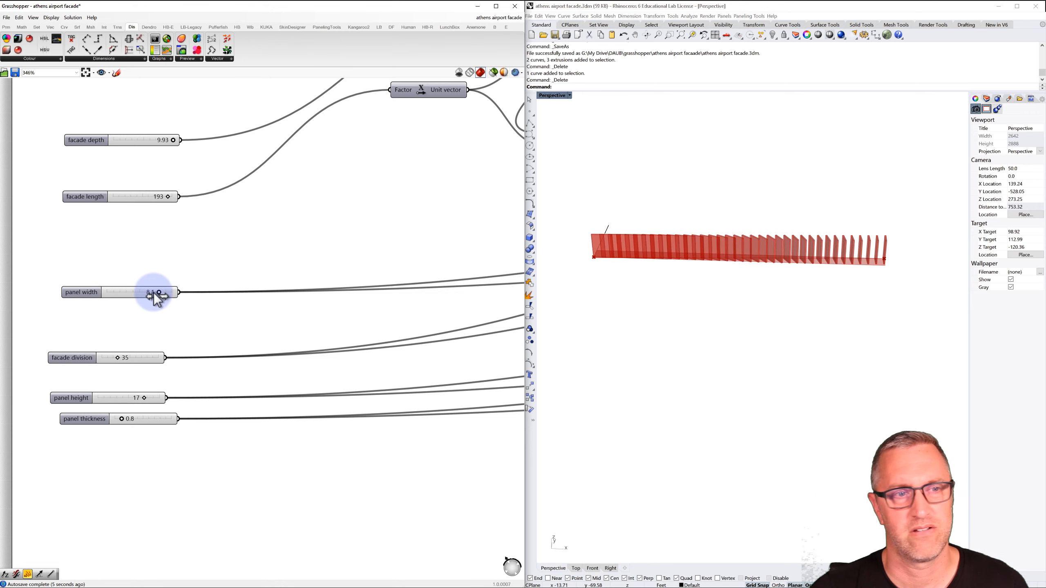
left_click(122, 352)
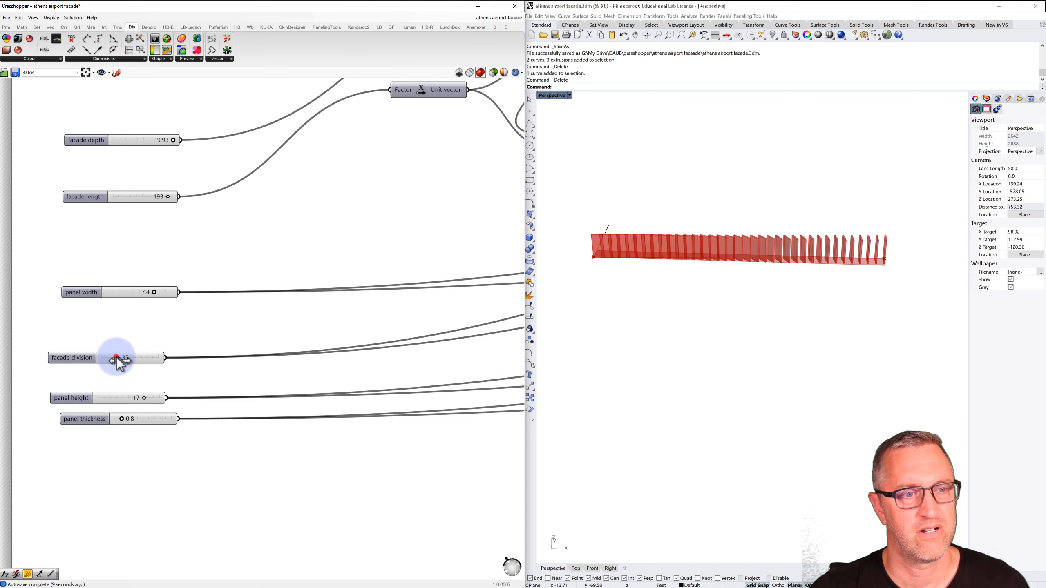
mouse_move(117, 359)
left_mouse_down()
mouse_move(165, 361)
mouse_move(113, 361)
left_mouse_up()
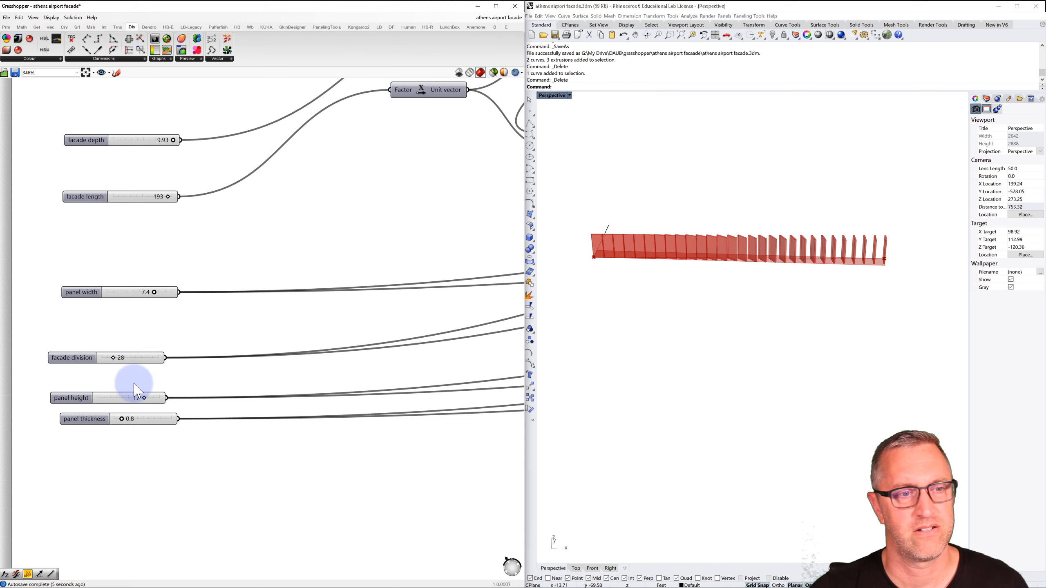
Step: Increase the panel height slightly, set the panel thickness to 1.4 and place its slider between the last Line SDLs of both chains
left_click_drag(144, 397, 459, 432)
scroll(219, 436, "down", 2)
scroll(429, 425, "down", 4)
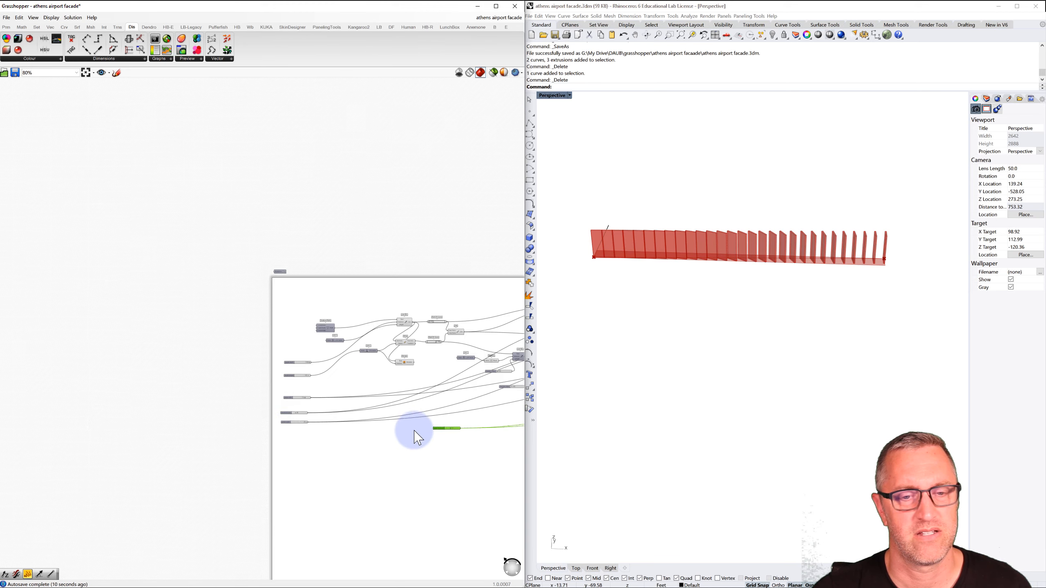
right_click_drag(358, 431, 209, 412)
left_click_drag(275, 411, 415, 324)
scroll(416, 323, "up", 3)
scroll(412, 316, "up", 3)
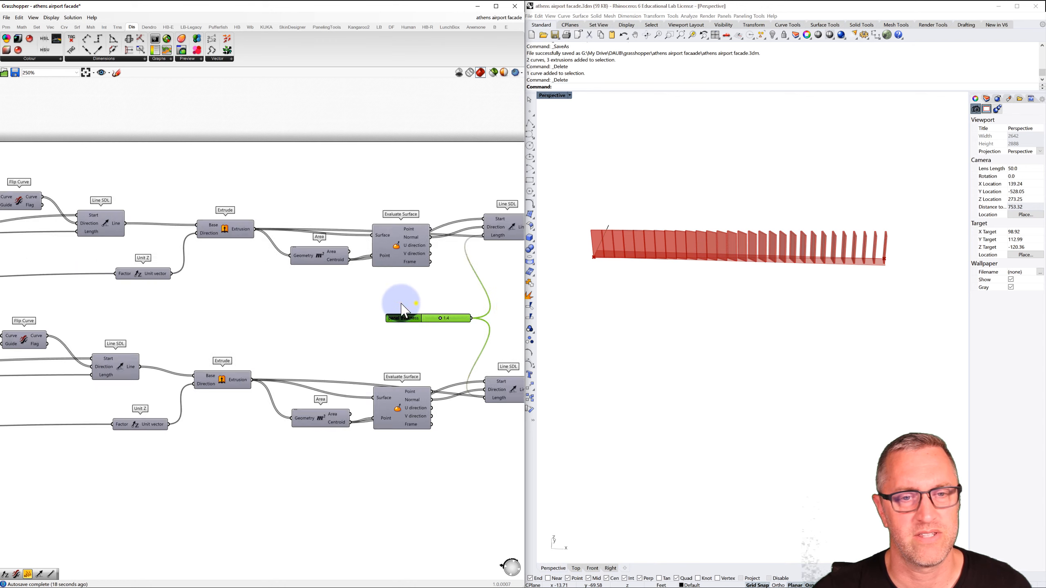
right_click_drag(416, 301, 201, 288)
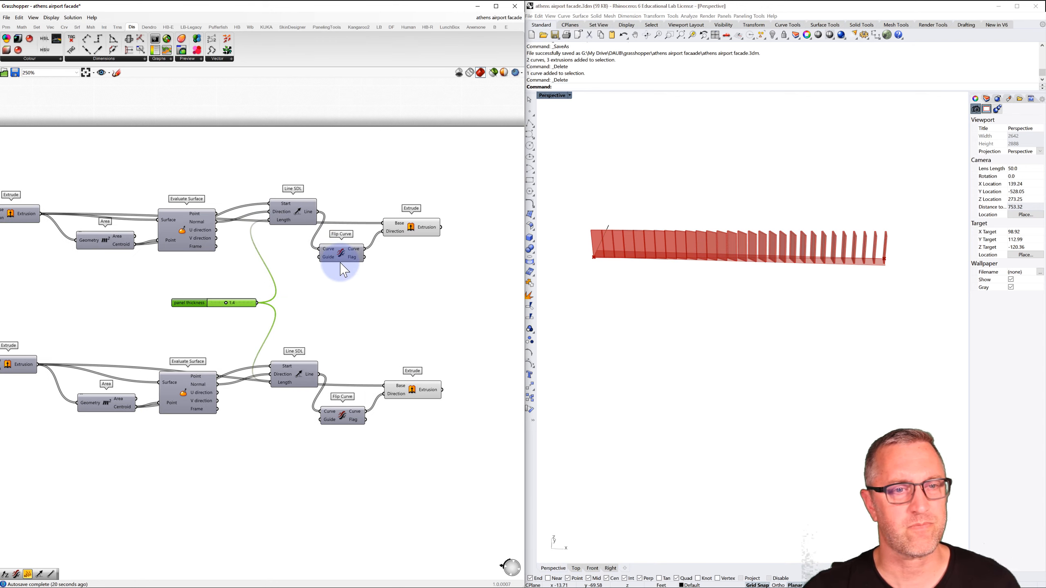
Step: Vary the panel thickness up to 2.7 and back down while examining the upper chain's last Line SDL and Extrude close up
left_click(296, 219)
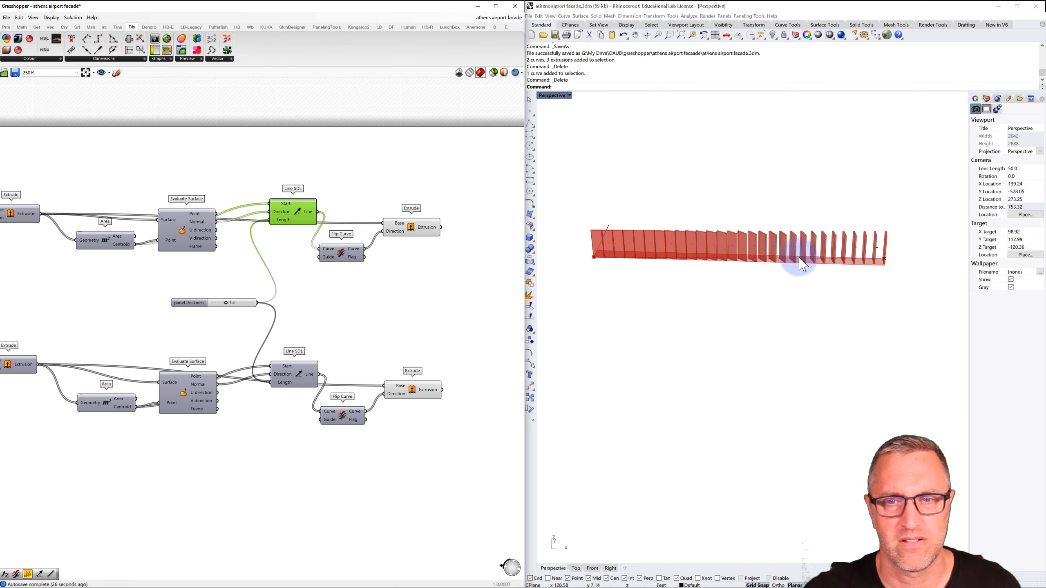
scroll(839, 254, "up", 2)
scroll(838, 252, "up", 8)
right_click_drag(836, 251, 778, 251, "shift")
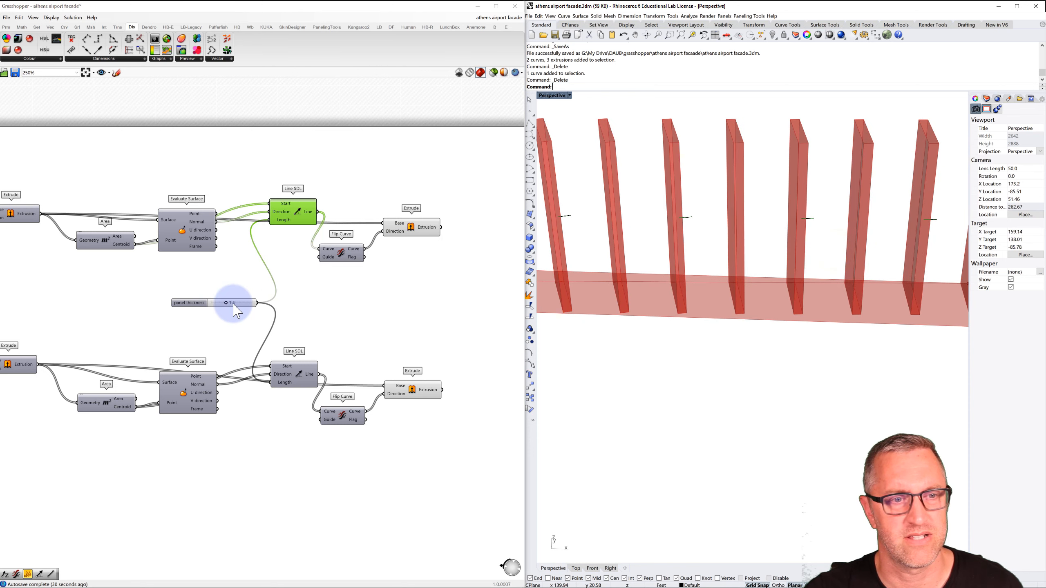
mouse_move(229, 309)
left_mouse_down()
mouse_move(271, 312)
mouse_move(216, 309)
mouse_move(233, 306)
left_mouse_up()
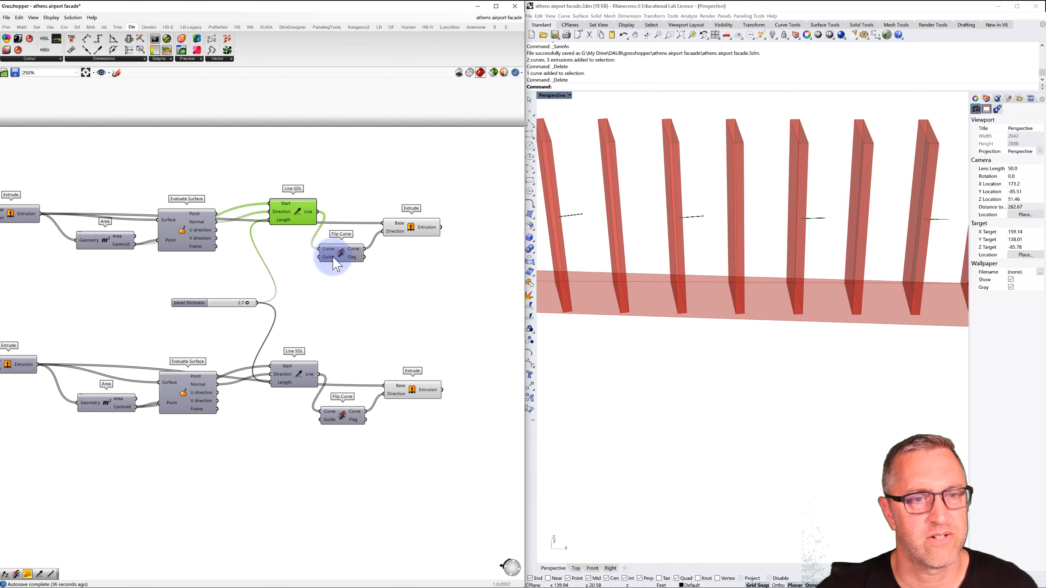
left_click(413, 231)
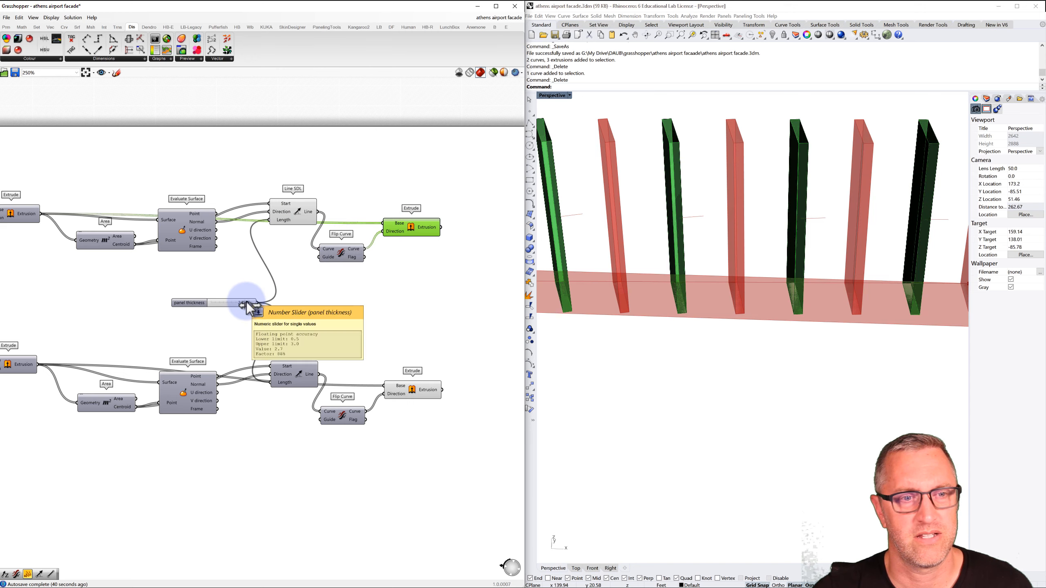
left_click_drag(246, 303, 222, 307)
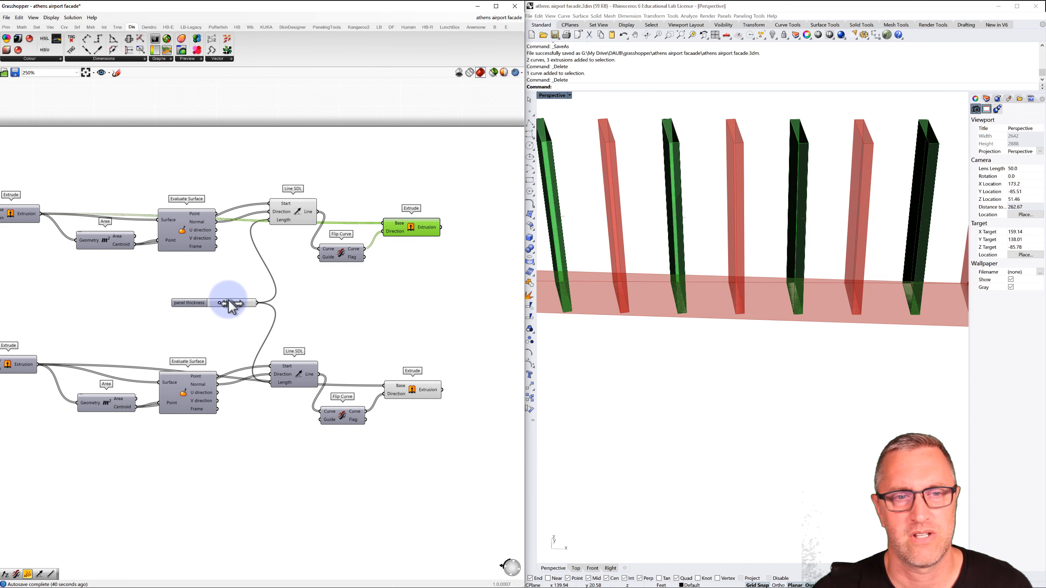
right_click_drag(287, 291, 271, 281)
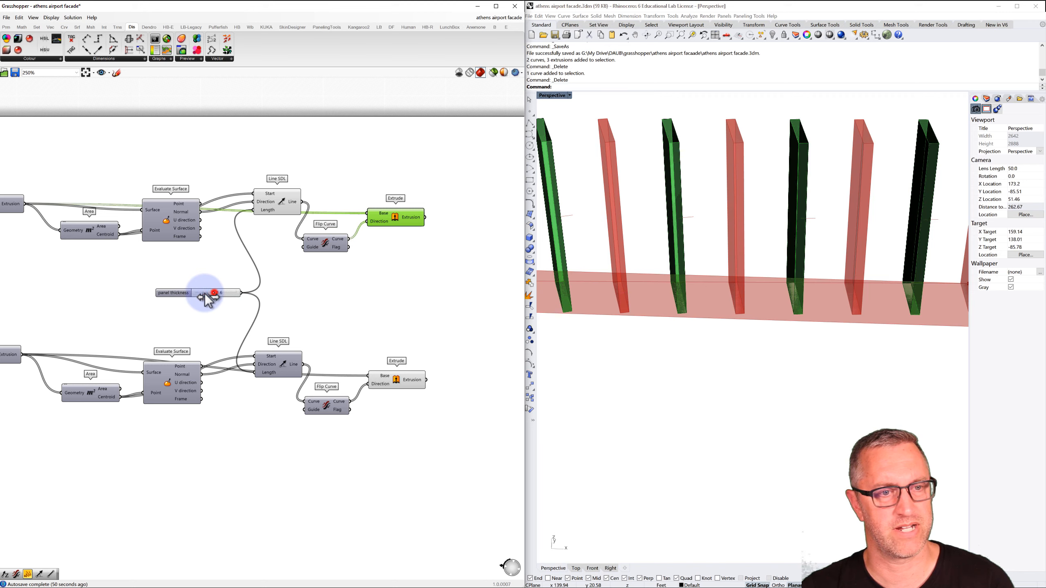
Step: Change the panel thickness slider's numeric domain to a minimum of -3 and a maximum of -0.5
left_click_drag(206, 295, 175, 301)
double_click(180, 293)
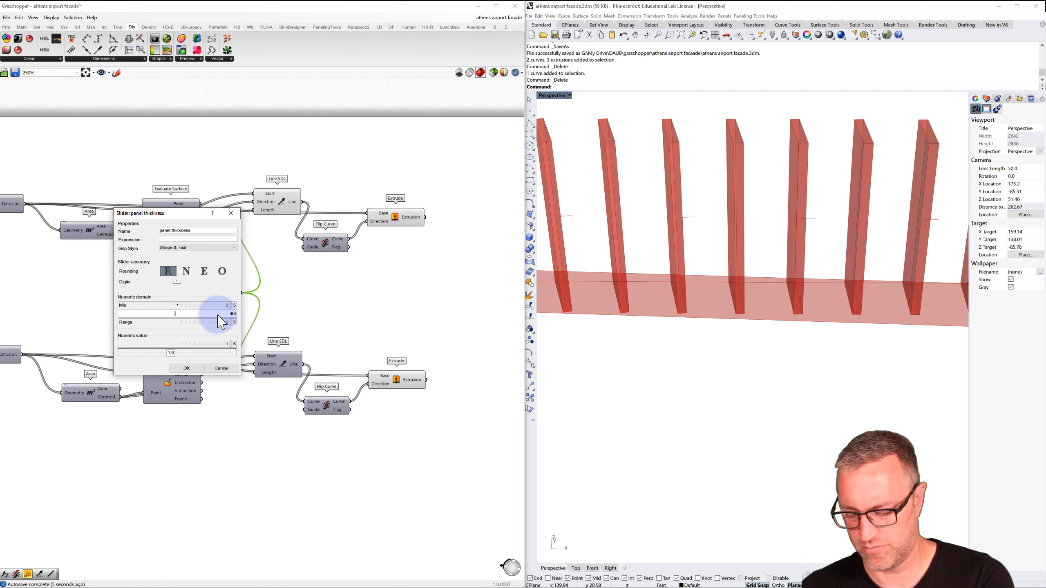
double_click(215, 305)
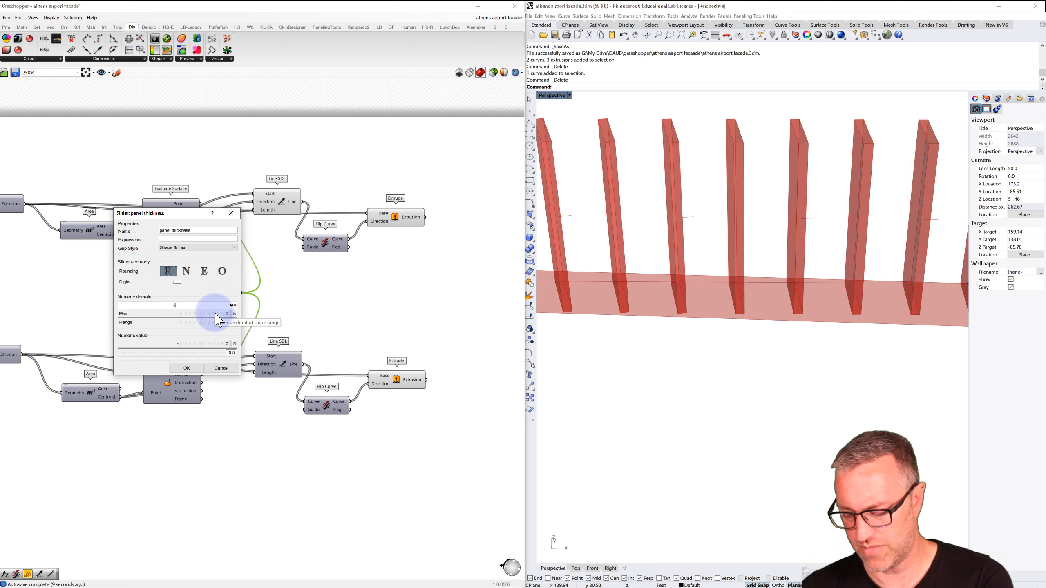
key("Return")
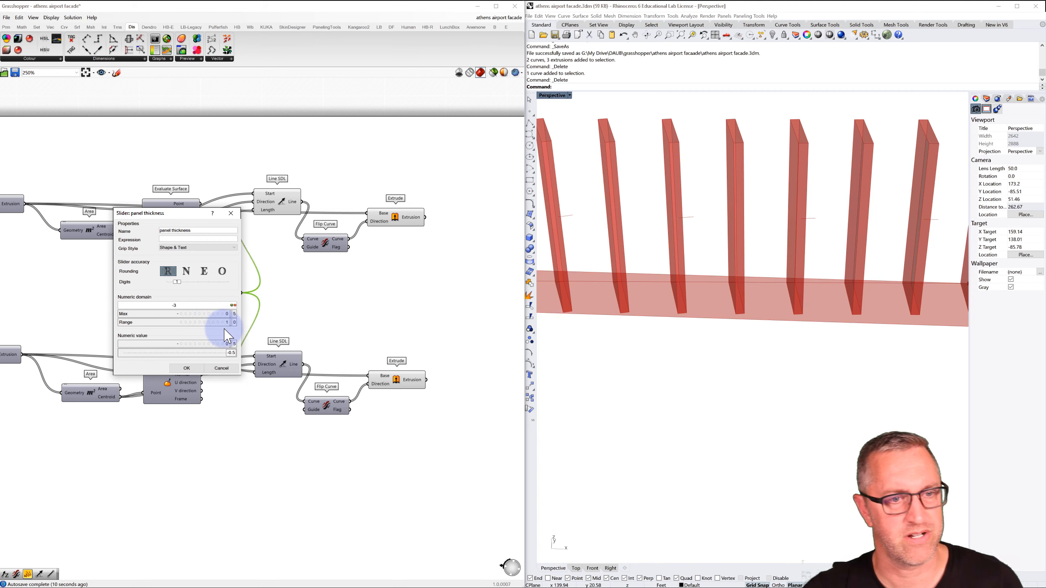
left_click(186, 368)
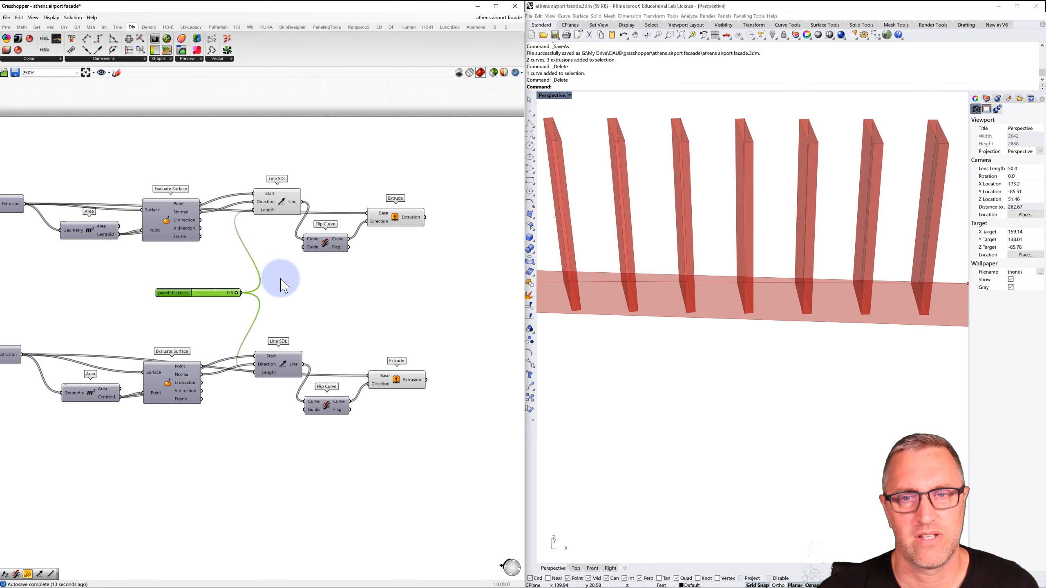
Step: Connect the upper chain's last Line SDL directly to the Extrude's Direction, delete the bypassed Flip Curve and set the panel thickness to -0.9
right_click_drag(820, 277, 794, 276, "shift")
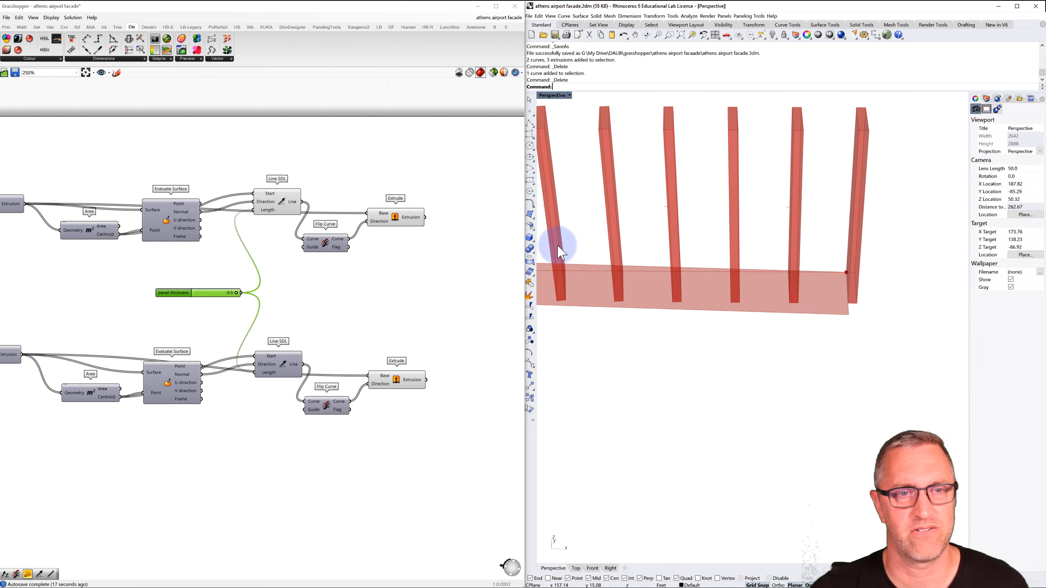
left_click_drag(302, 203, 330, 255)
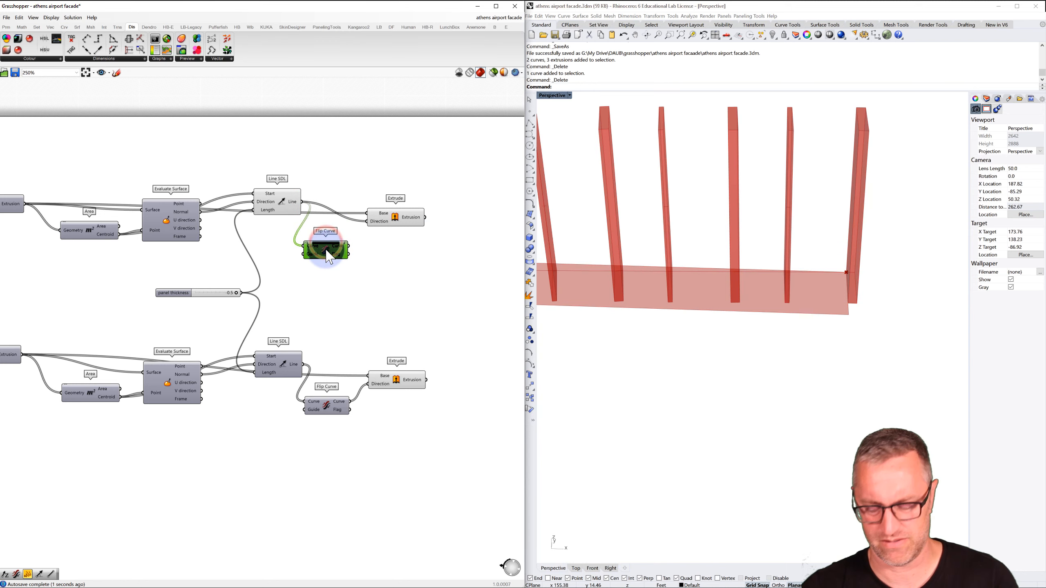
key("Delete")
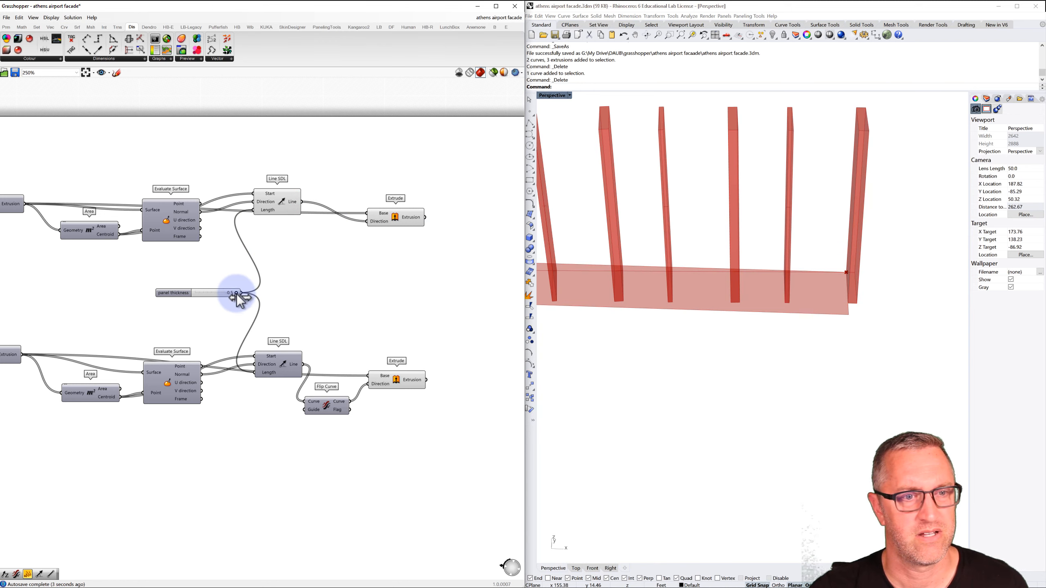
mouse_move(237, 293)
left_mouse_down()
mouse_move(196, 290)
mouse_move(246, 290)
mouse_move(174, 290)
mouse_move(233, 292)
left_mouse_up()
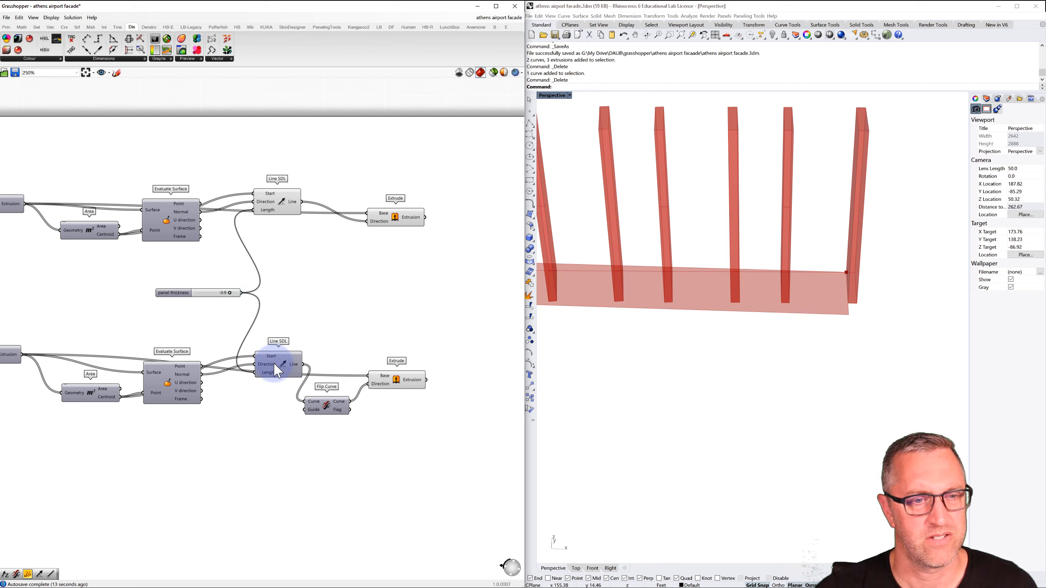
Step: Delete the lower chain's Flip Curve, connect its last Line SDL directly to the Extrude's Direction and set the panel thickness to -1.1
left_click(328, 411)
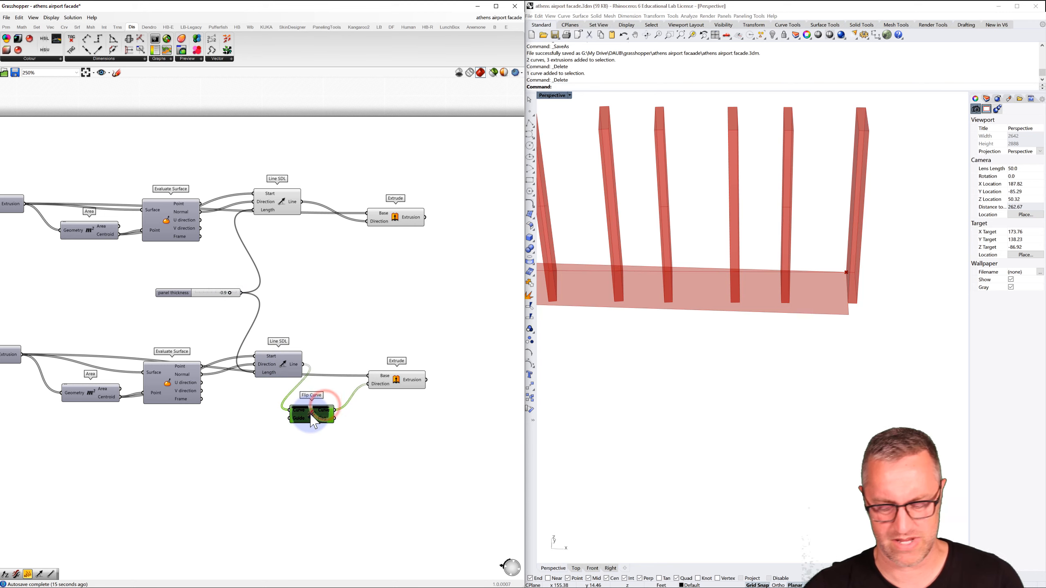
key("Delete")
left_click_drag(303, 365, 371, 384)
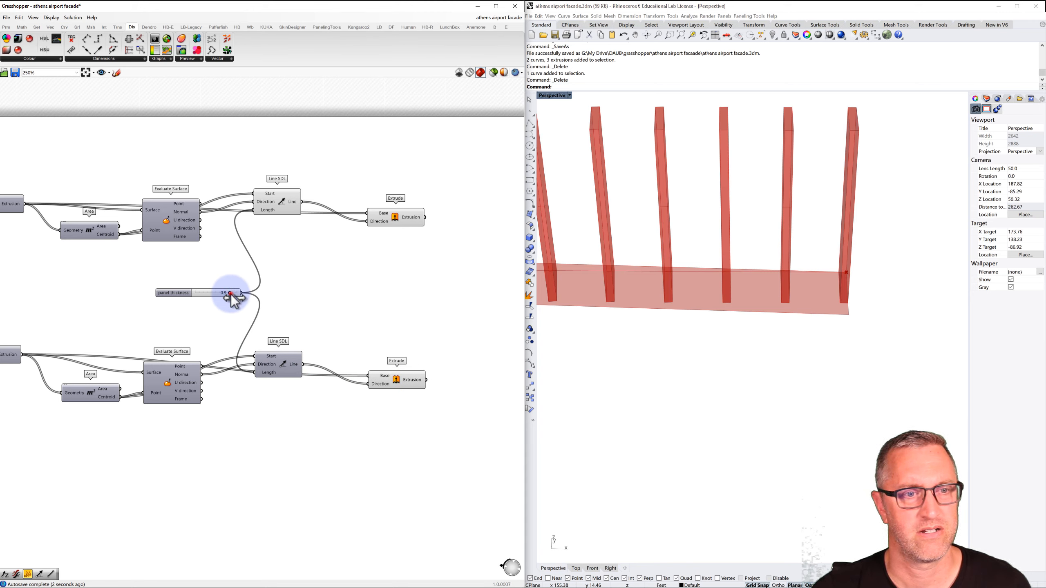
mouse_move(230, 293)
left_mouse_down()
mouse_move(175, 291)
mouse_move(250, 294)
mouse_move(181, 292)
mouse_move(235, 295)
mouse_move(233, 281)
left_mouse_up()
left_click(276, 202)
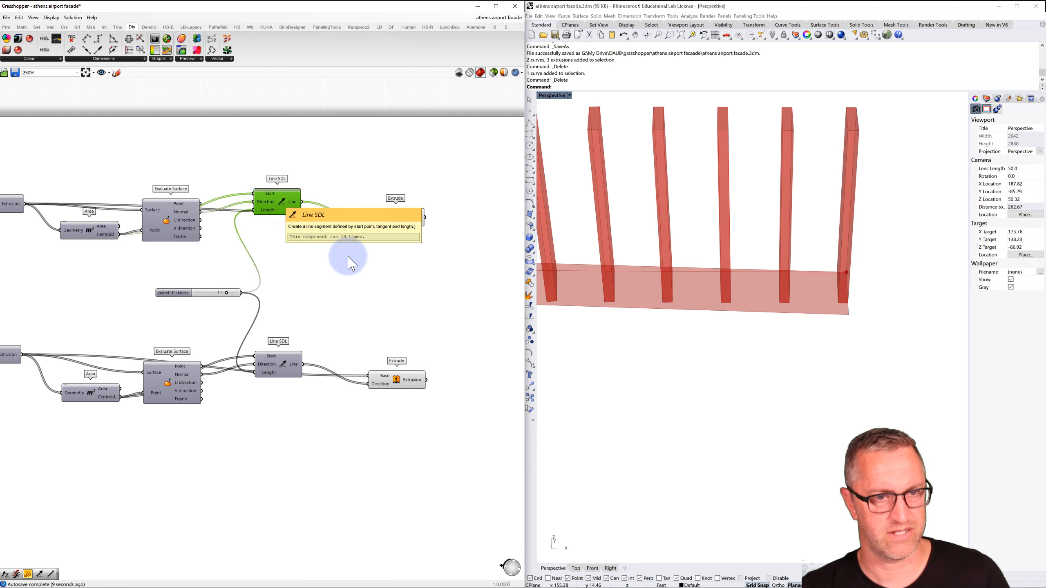
Step: Move the panel thickness slider to the start of the definition, directly below the panel height slider
scroll(349, 264, "down", 4)
left_click(272, 285)
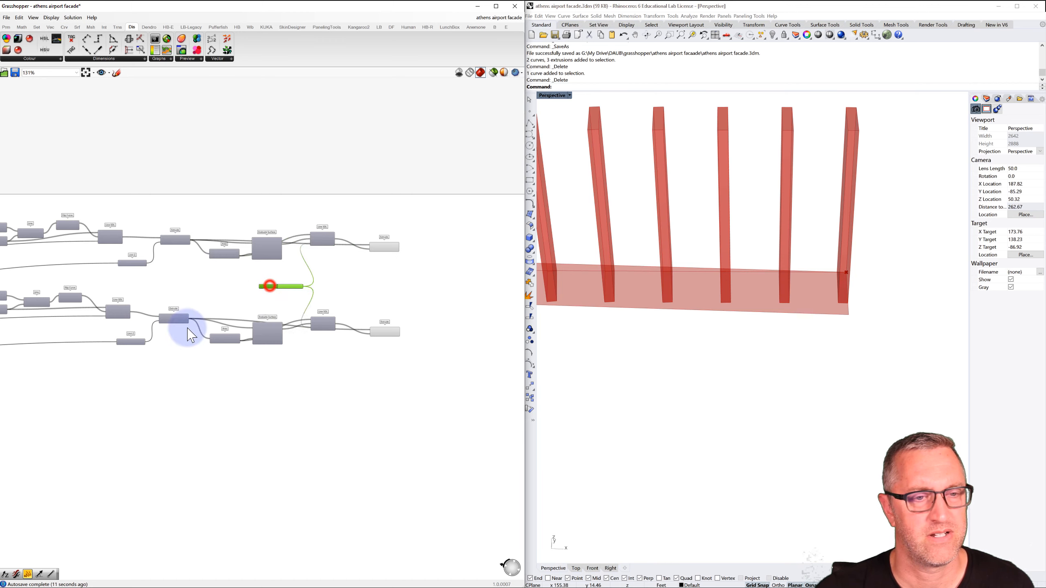
left_click_drag(272, 286, 68, 397)
right_click_drag(74, 375, 406, 369)
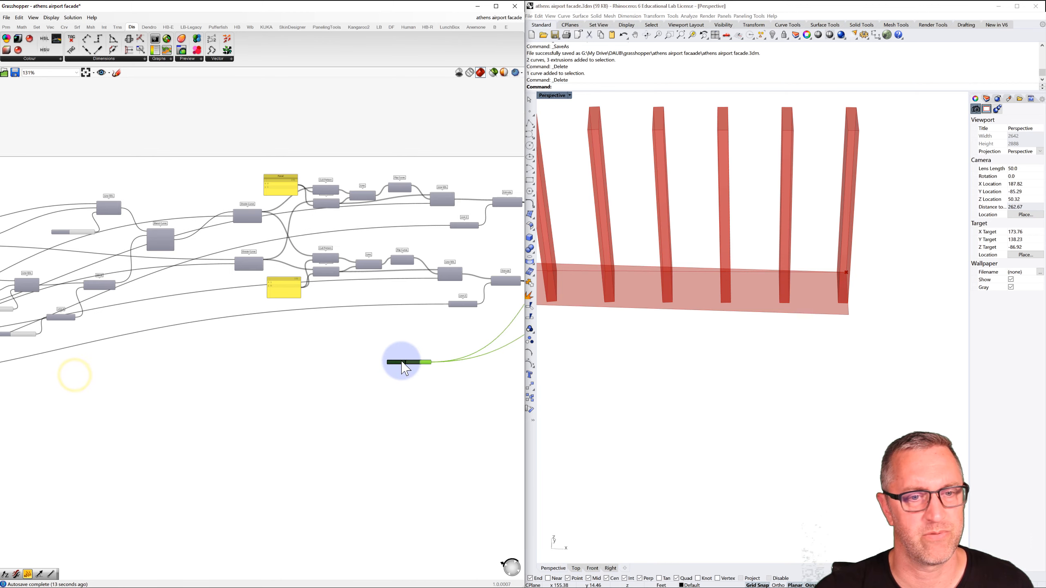
left_click_drag(395, 362, 60, 385)
right_click_drag(56, 366, 435, 367)
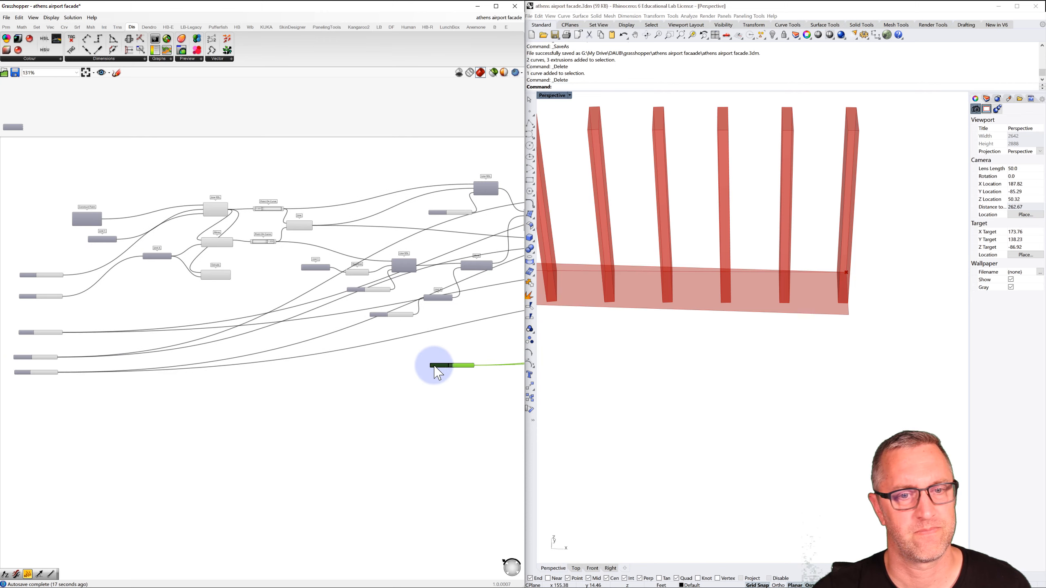
left_click_drag(435, 367, 25, 390)
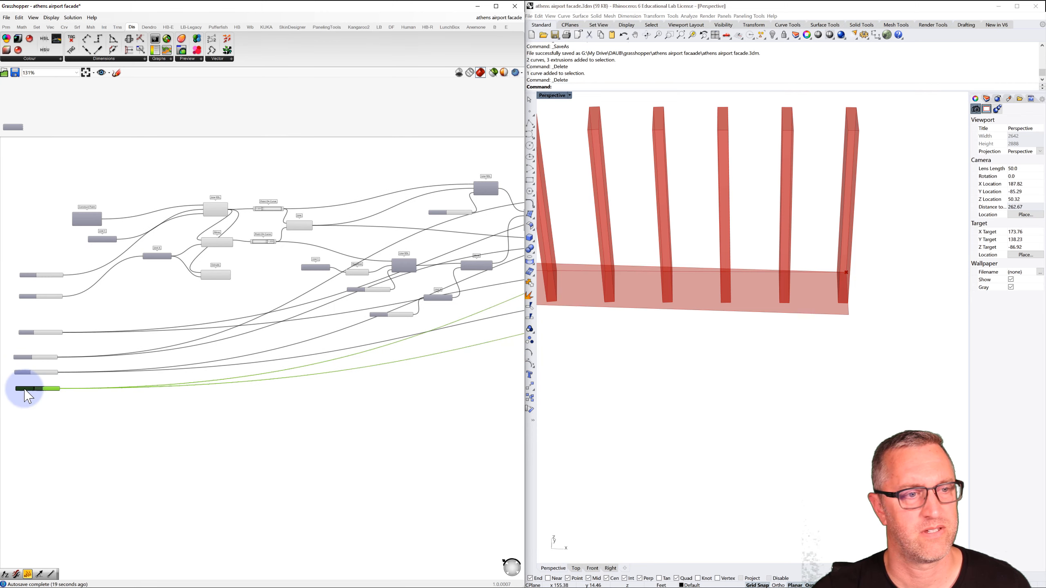
scroll(28, 382, "up", 3)
right_click_drag(54, 363, 91, 358)
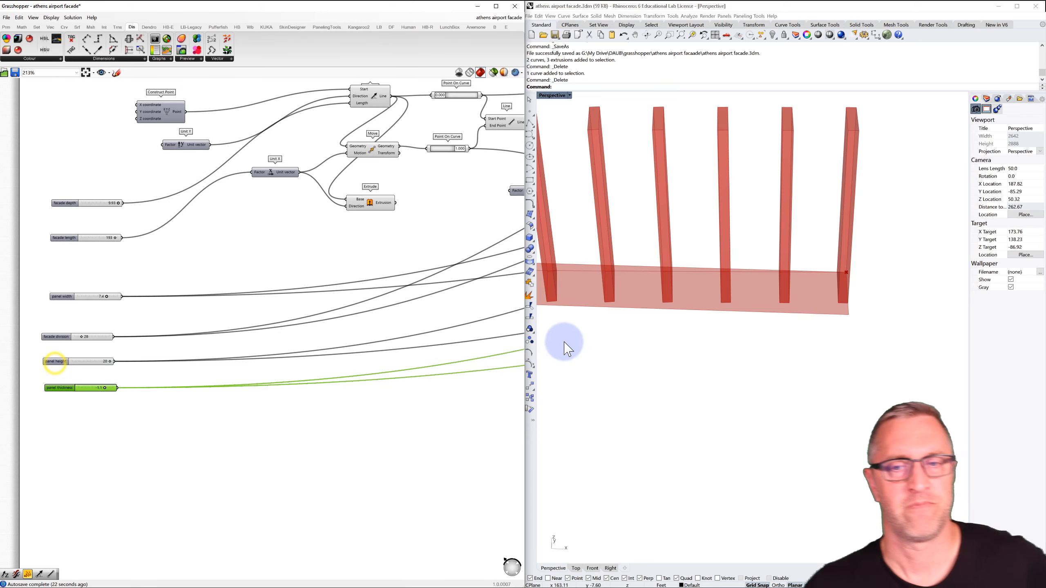
Step: Examine the whole facade and the base strip's Line SDL, Move, Extrude, Point On Curve and Line components
scroll(770, 334, "down", 5)
right_click_drag(681, 356, 778, 318, "shift")
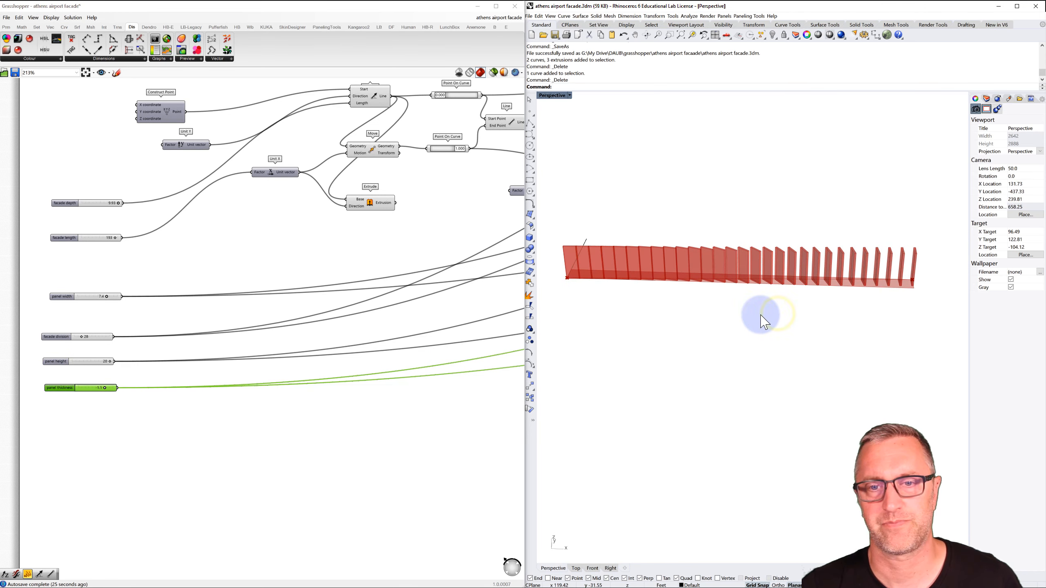
right_click_drag(308, 236, 292, 257)
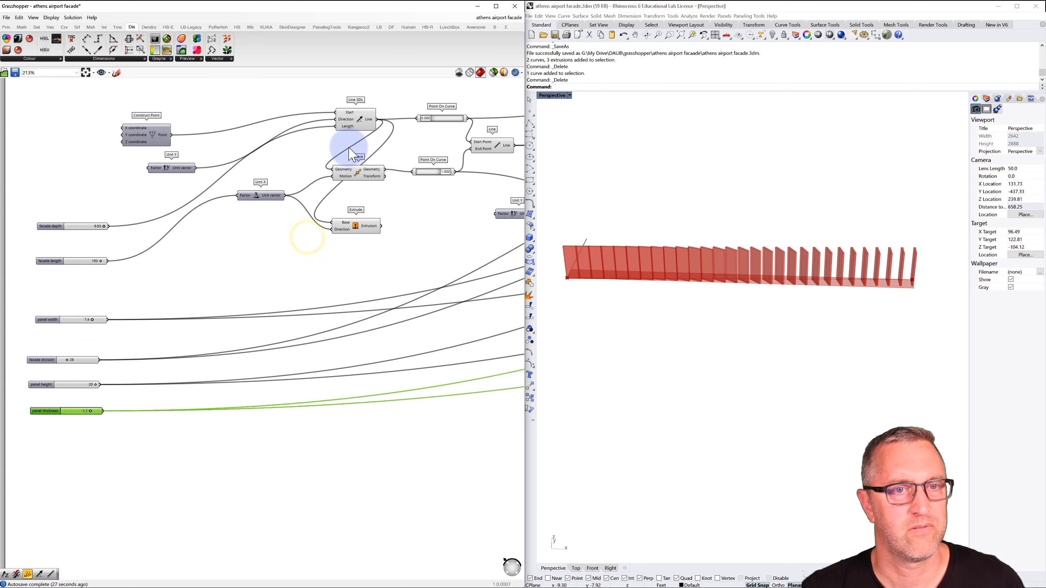
left_click(350, 173)
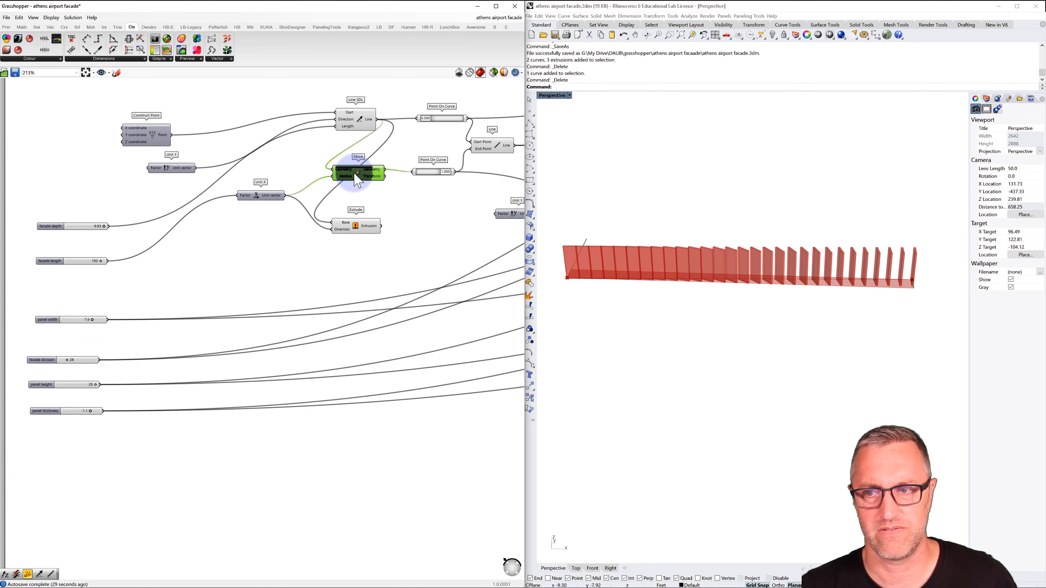
left_click(362, 126)
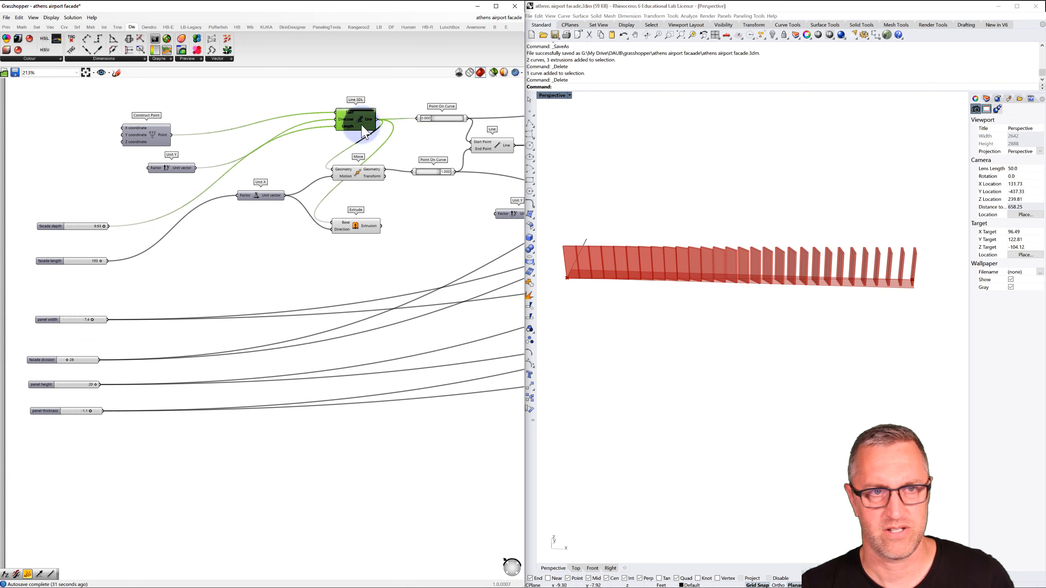
left_click(357, 174)
left_click(358, 230)
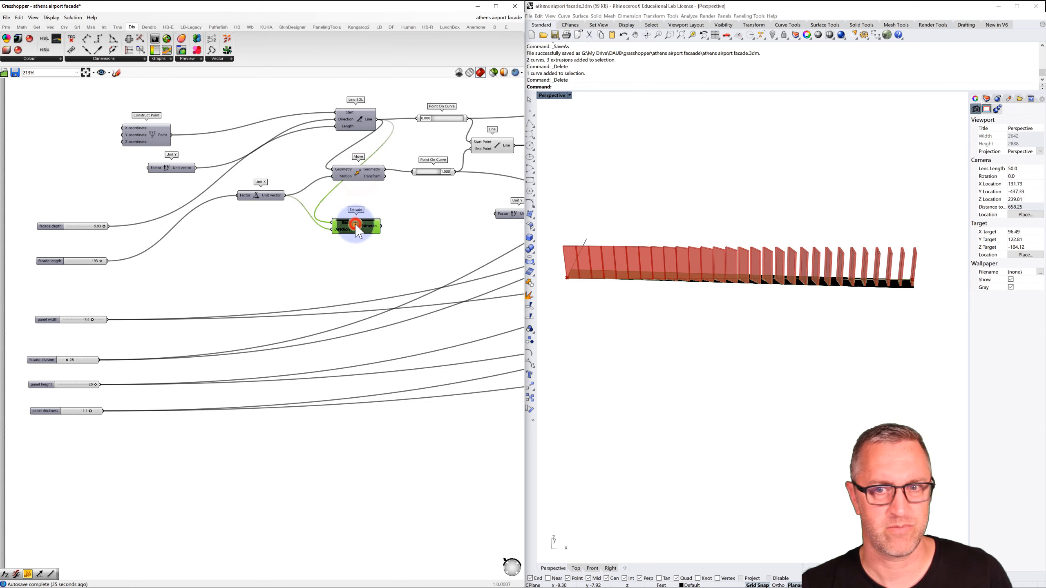
left_click(430, 174)
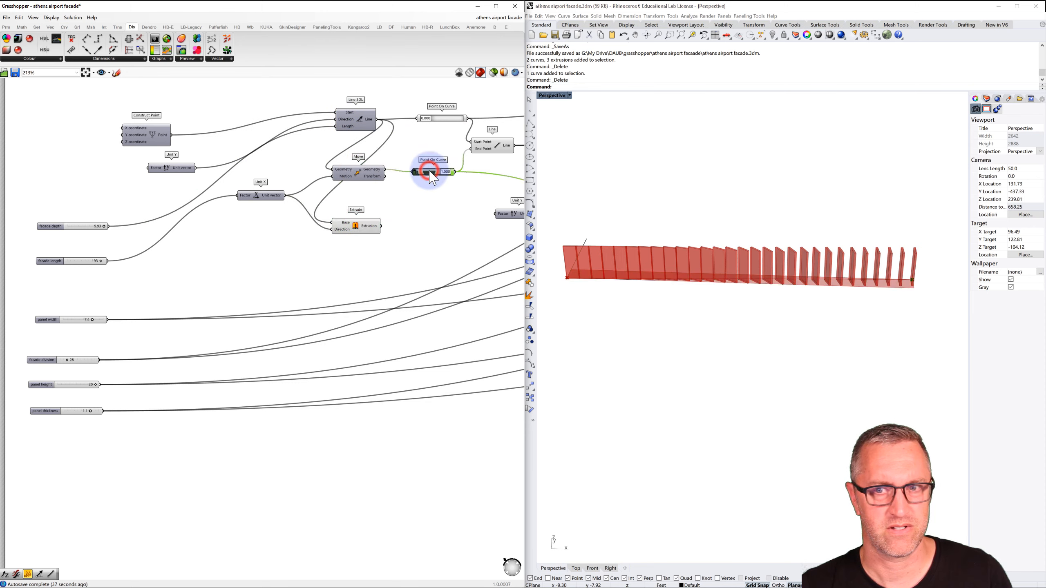
left_click(440, 119)
left_click(489, 153)
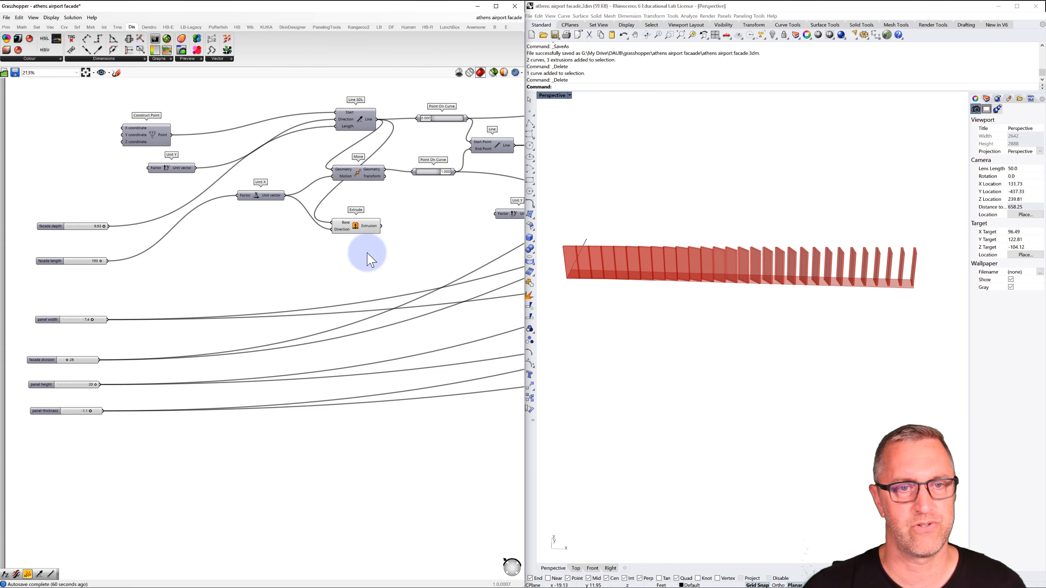
left_click(356, 226)
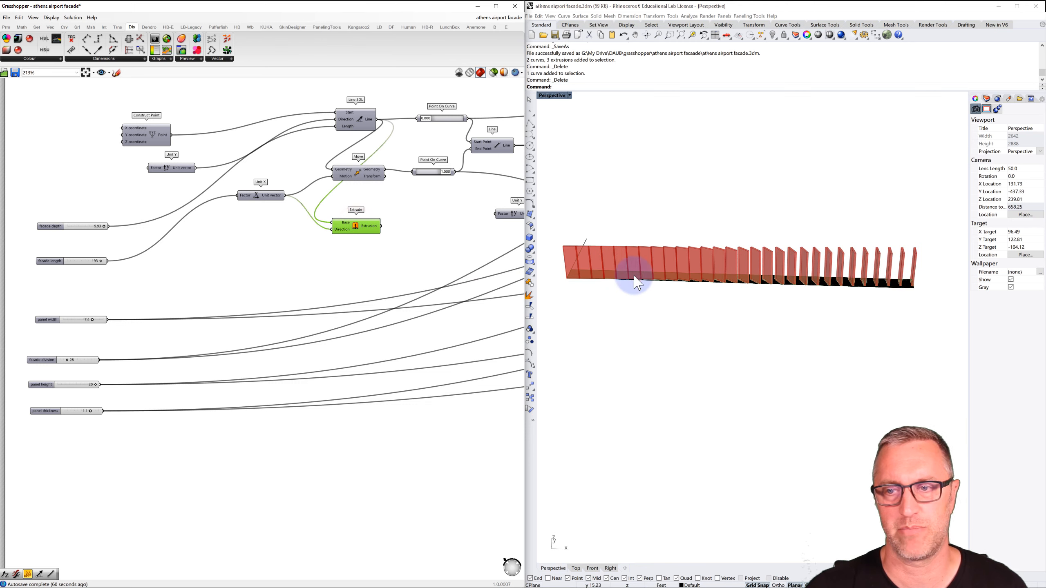
Step: Add a second Extrude after the base strip's Extrude and feed the first one's Extrusion into its Base
double_click(399, 231)
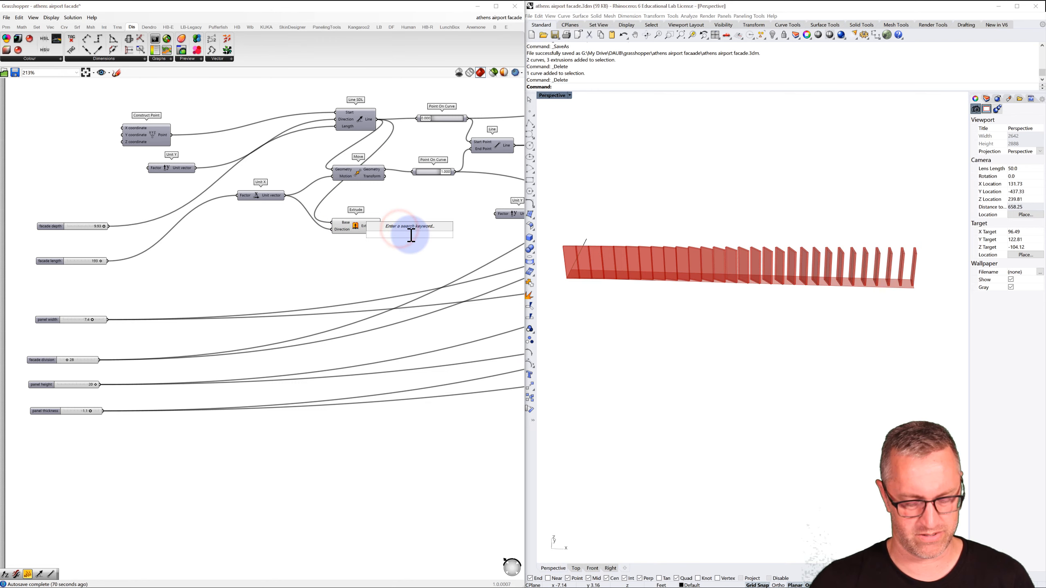
type("extr")
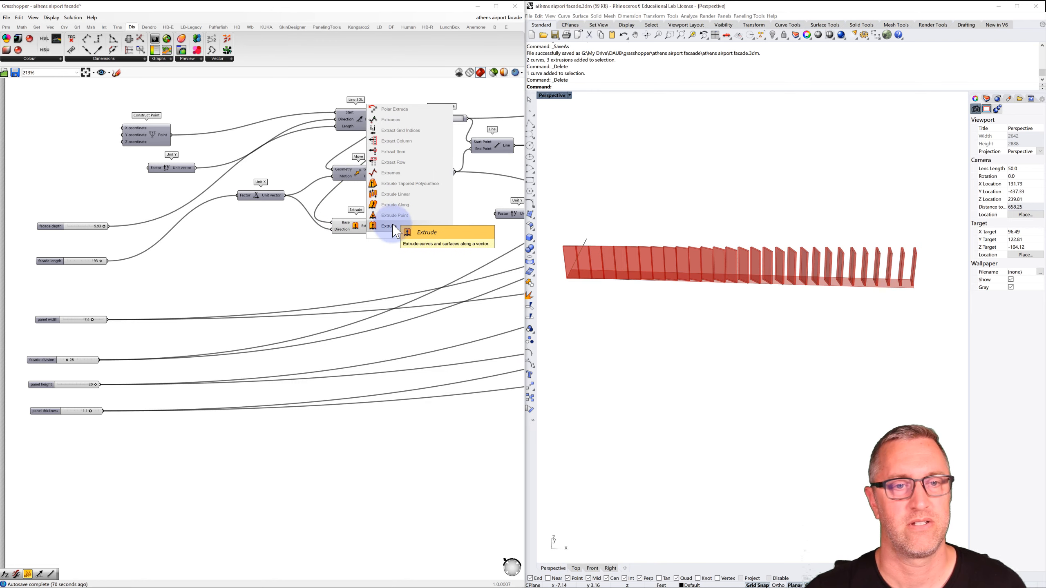
left_click(391, 226)
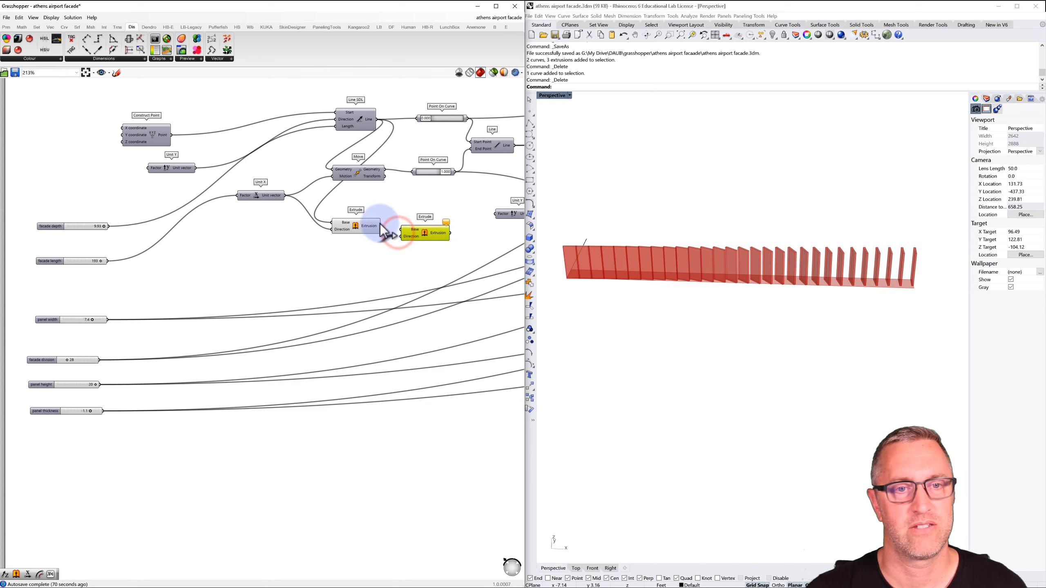
left_click_drag(406, 234, 423, 235)
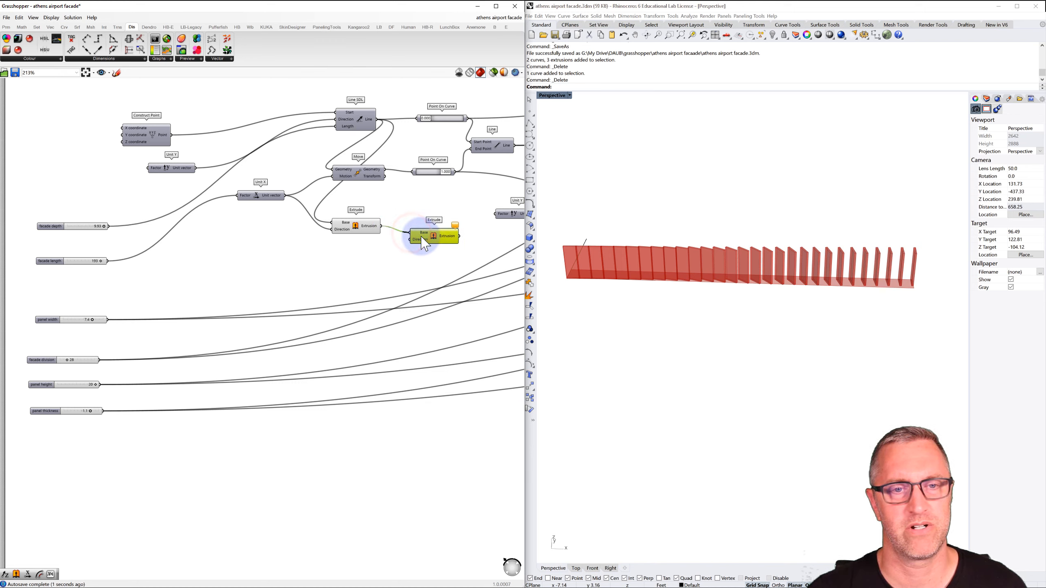
Step: Add a Unit Z vector below the base strip's first Extrude and connect it to the second Extrude's Direction
double_click(382, 246)
type("z")
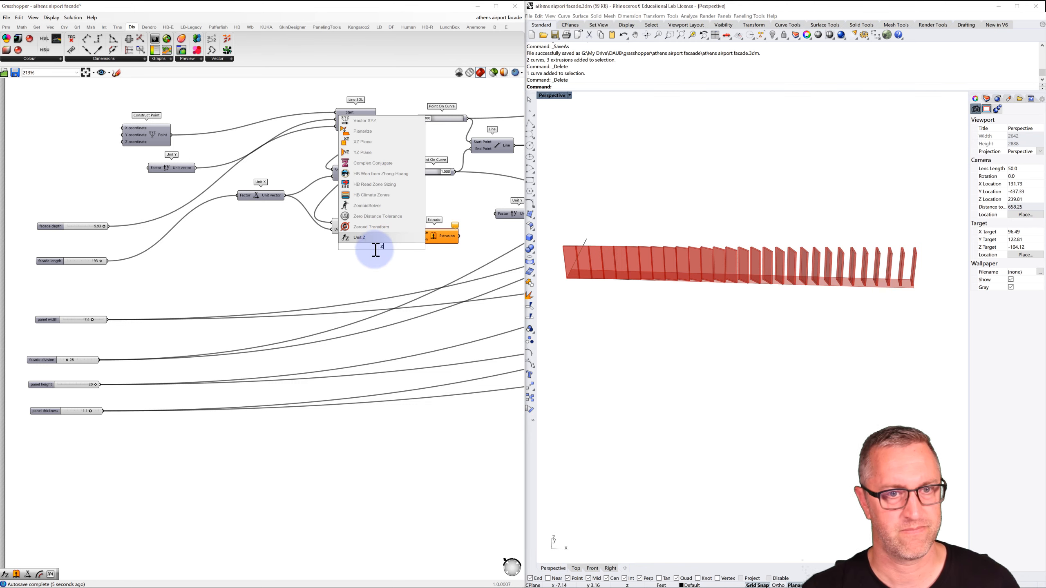
left_click(365, 240)
left_click_drag(396, 246, 374, 249)
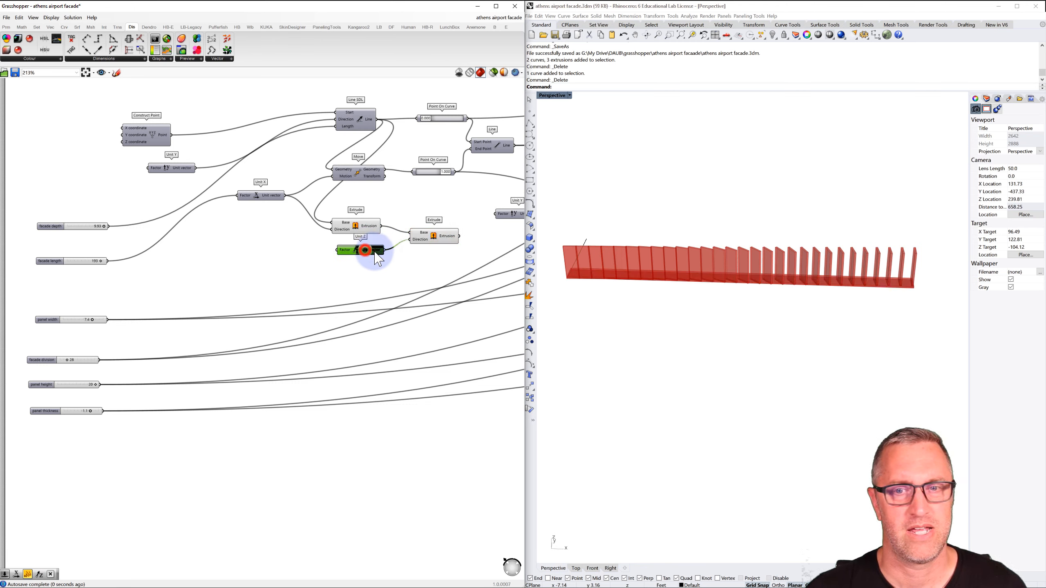
scroll(908, 278, "up", 8)
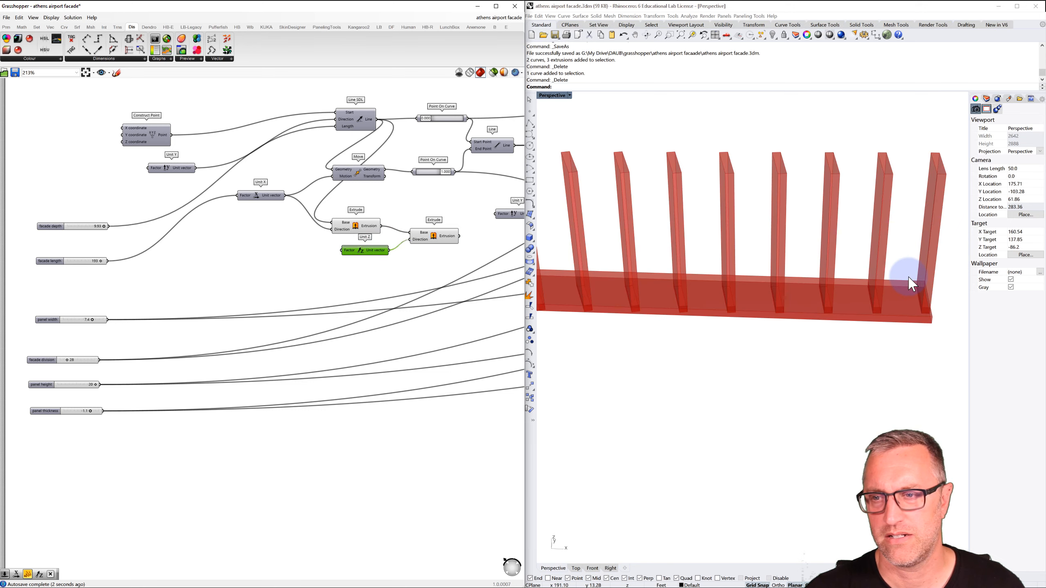
right_click_drag(908, 277, 906, 272)
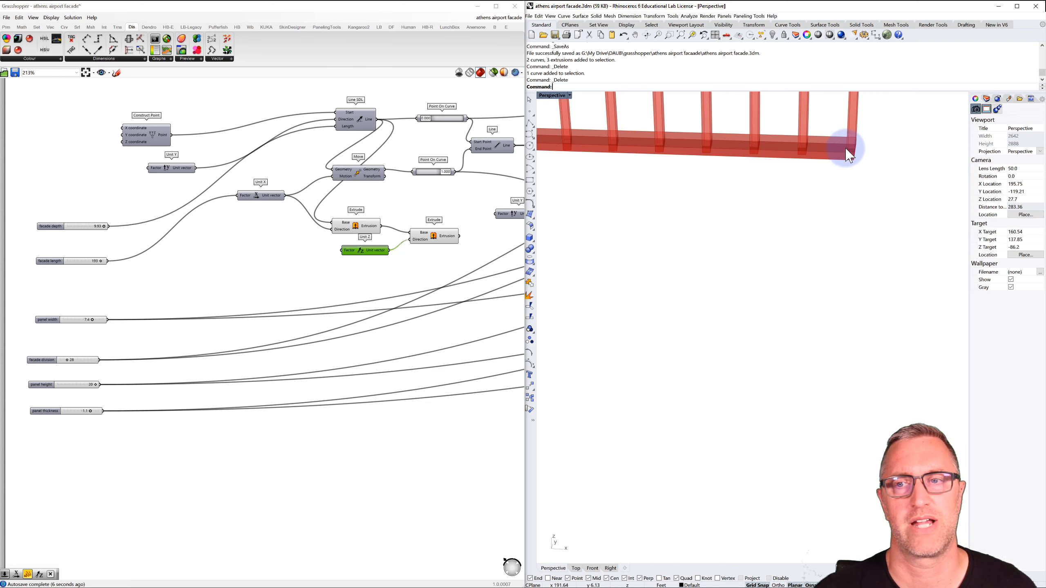
Step: Connect the panel thickness slider to the Unit Z's Factor and set the panel thickness to -1.2
double_click(292, 257)
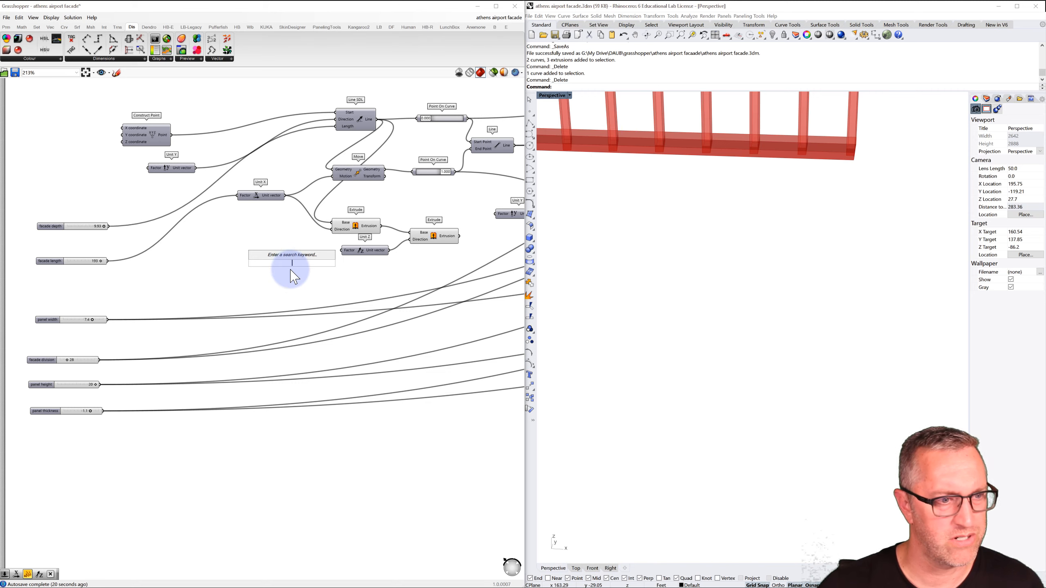
scroll(170, 326, "up", 1)
scroll(79, 423, "down", 1)
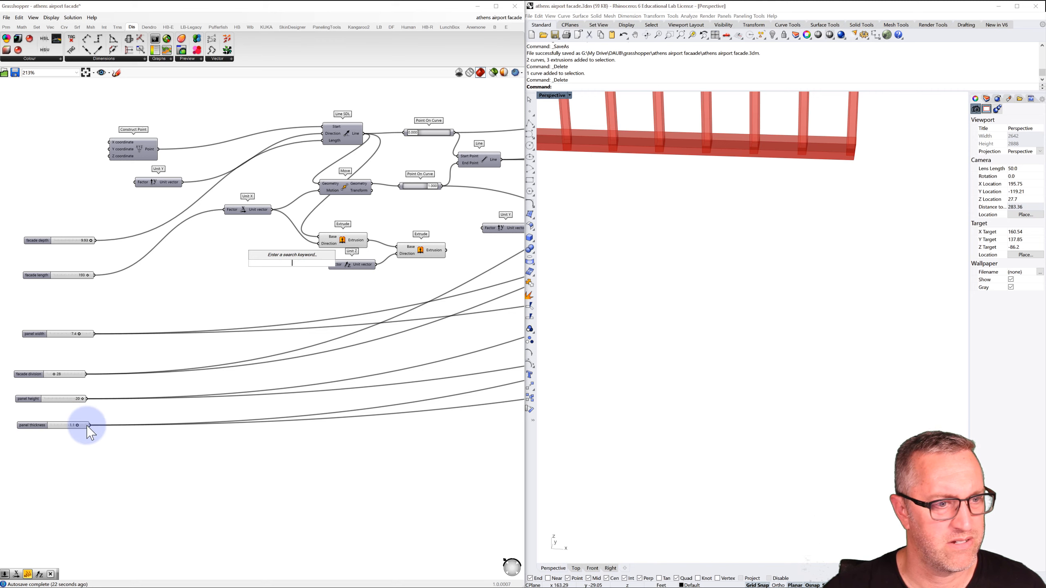
left_click_drag(90, 426, 330, 265)
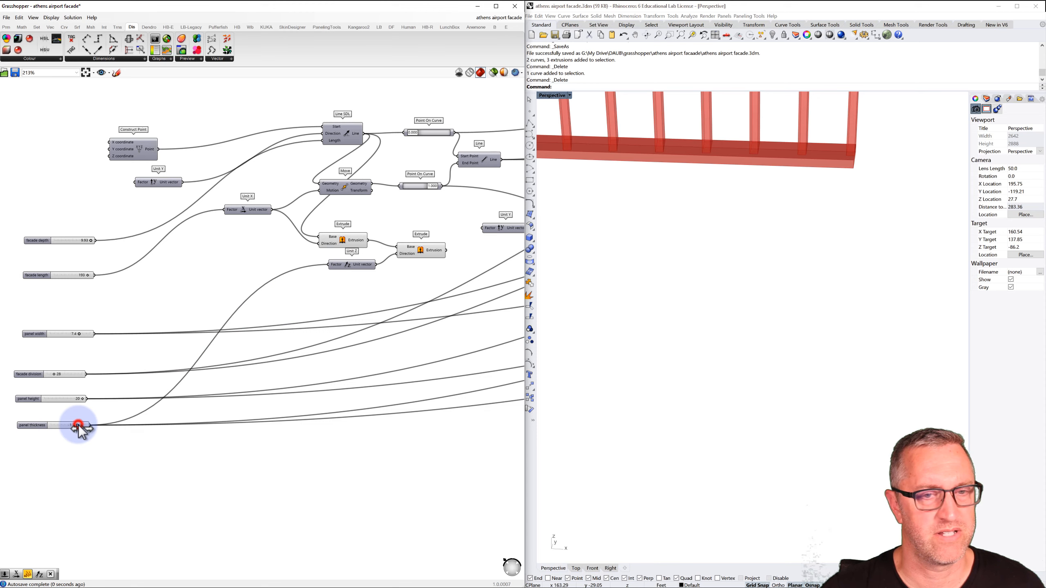
mouse_move(77, 426)
left_mouse_down()
mouse_move(50, 426)
mouse_move(107, 426)
mouse_move(81, 416)
left_mouse_up()
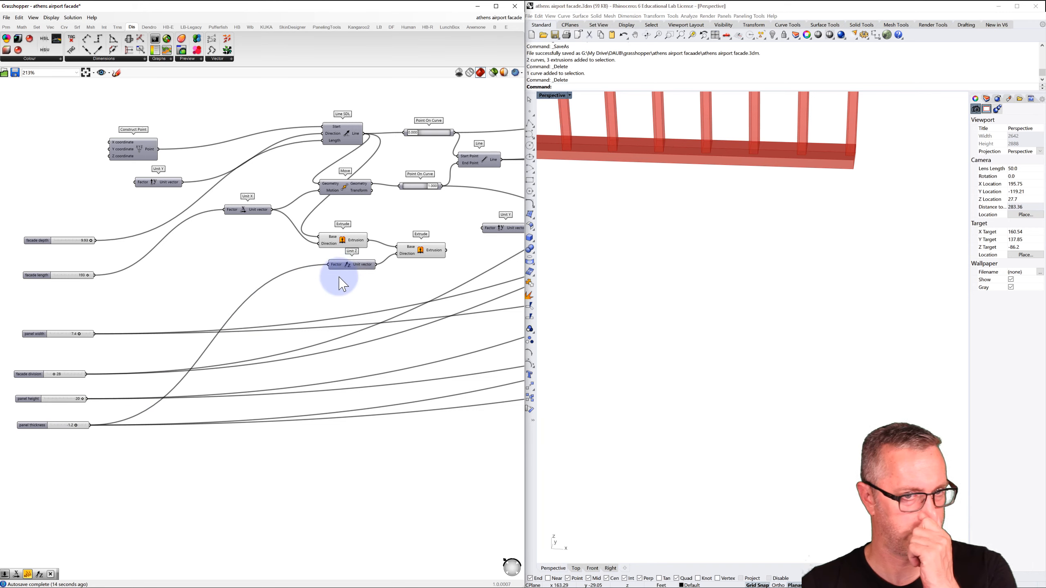
Step: Examine the base strip's two Extrude results and how the thickened base meets the panels along the facade
left_click(345, 243)
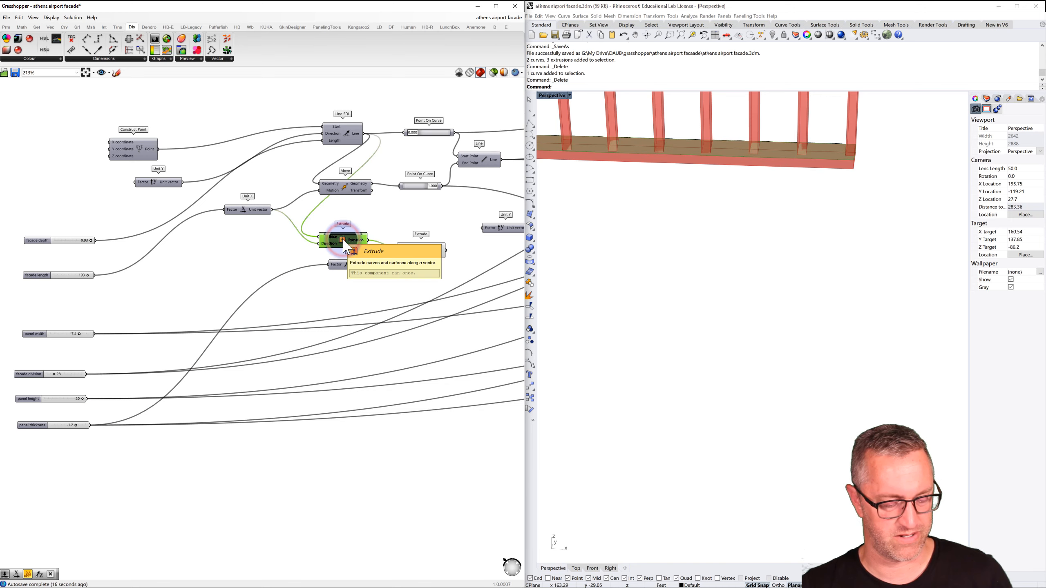
left_click(370, 216)
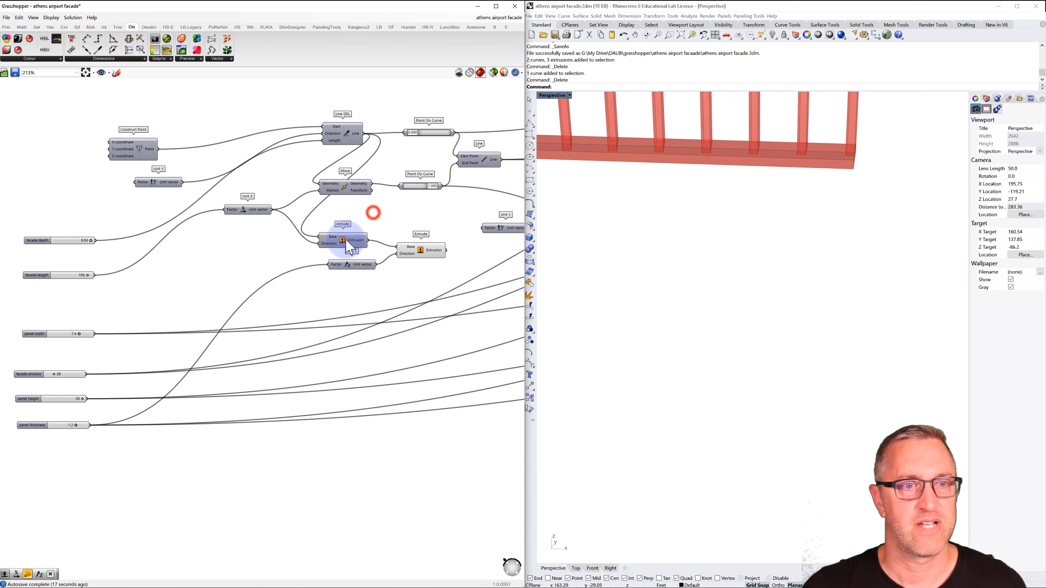
left_click(425, 250)
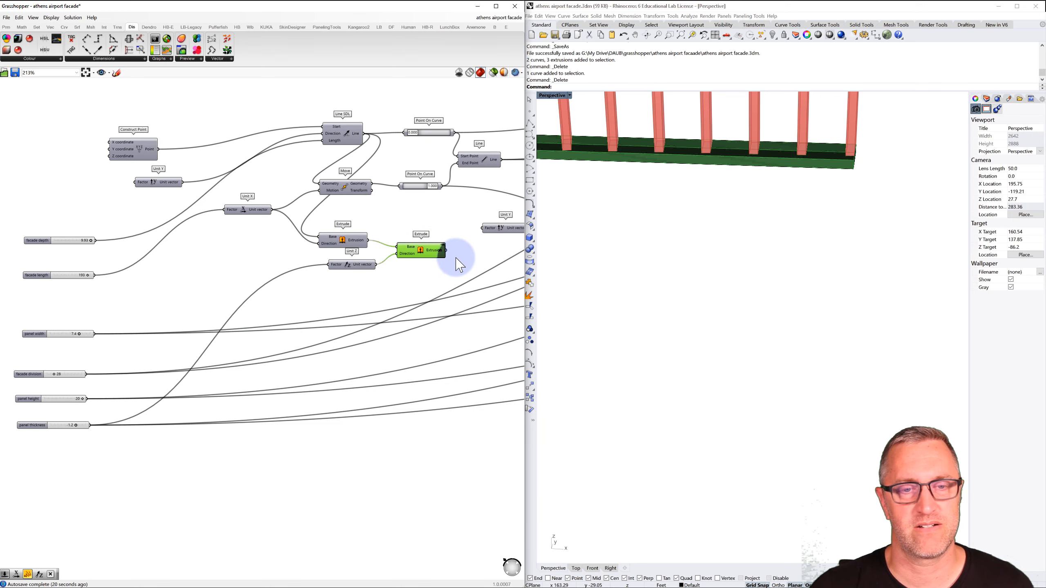
scroll(456, 257, "down", 2)
right_click_drag(456, 258, 303, 249)
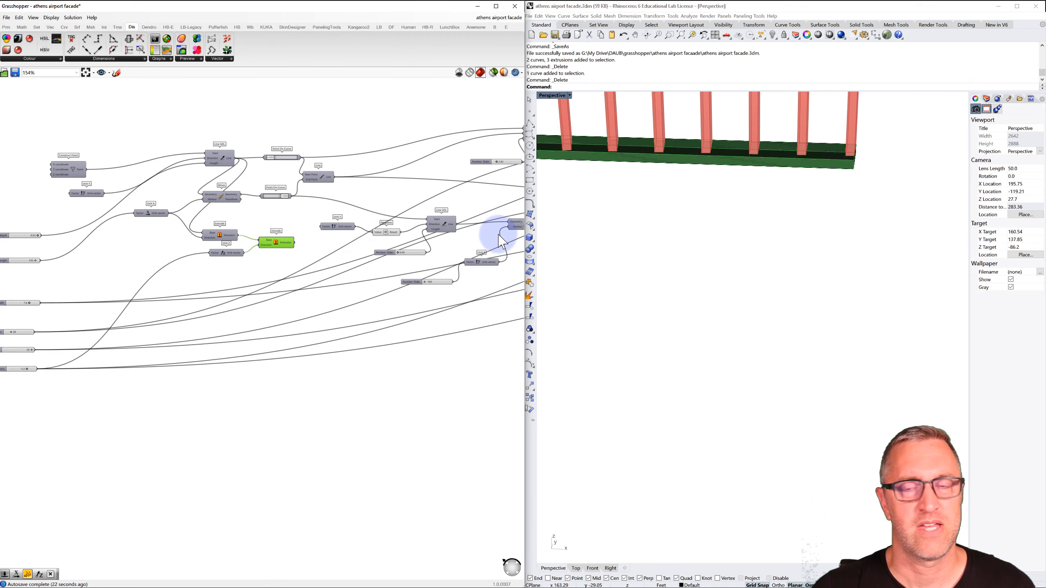
right_click_drag(678, 185, 770, 231, "shift")
scroll(782, 230, "down", 8)
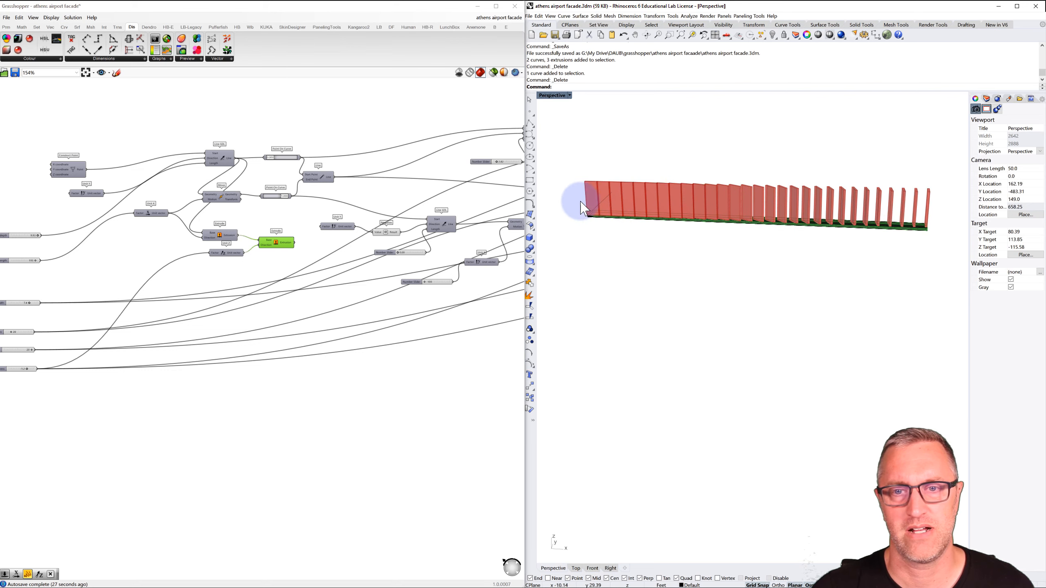
scroll(583, 211, "up", 8)
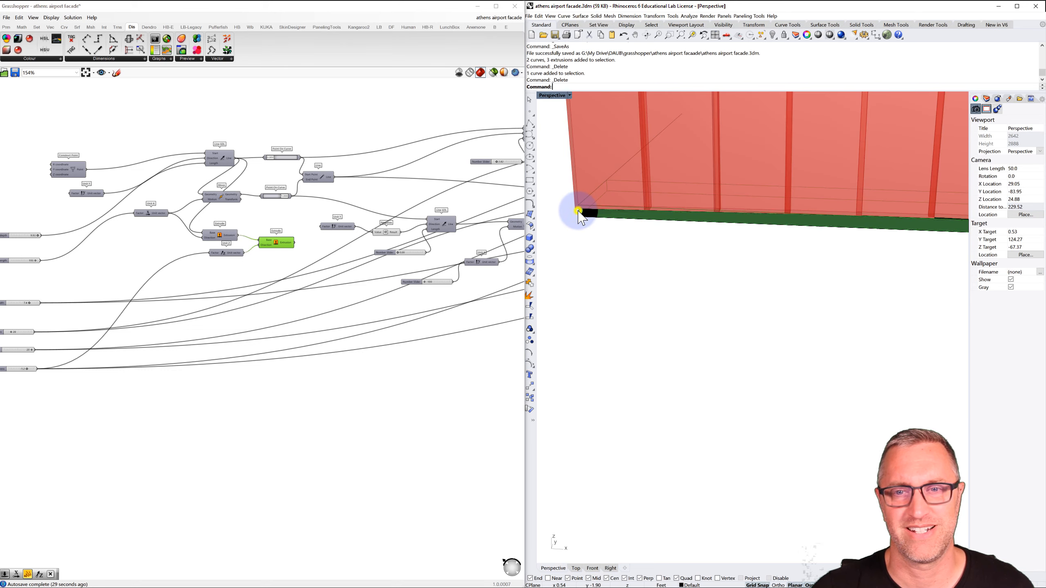
right_click_drag(579, 211, 576, 212)
scroll(621, 226, "down", 2)
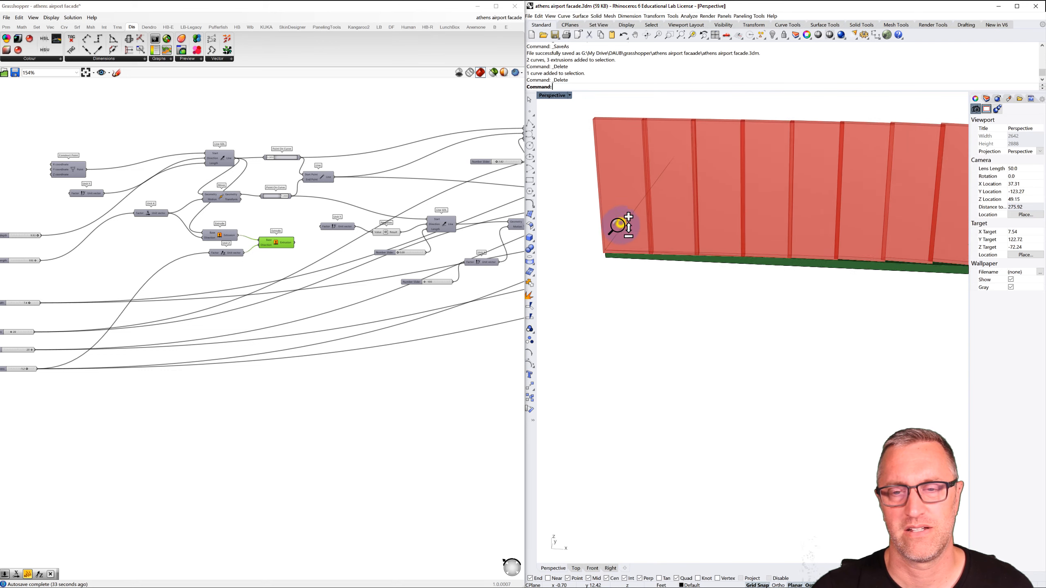
Step: Inspect how the base strip's end corner meets the first panel and the facade's front edge
scroll(620, 226, "down", 6)
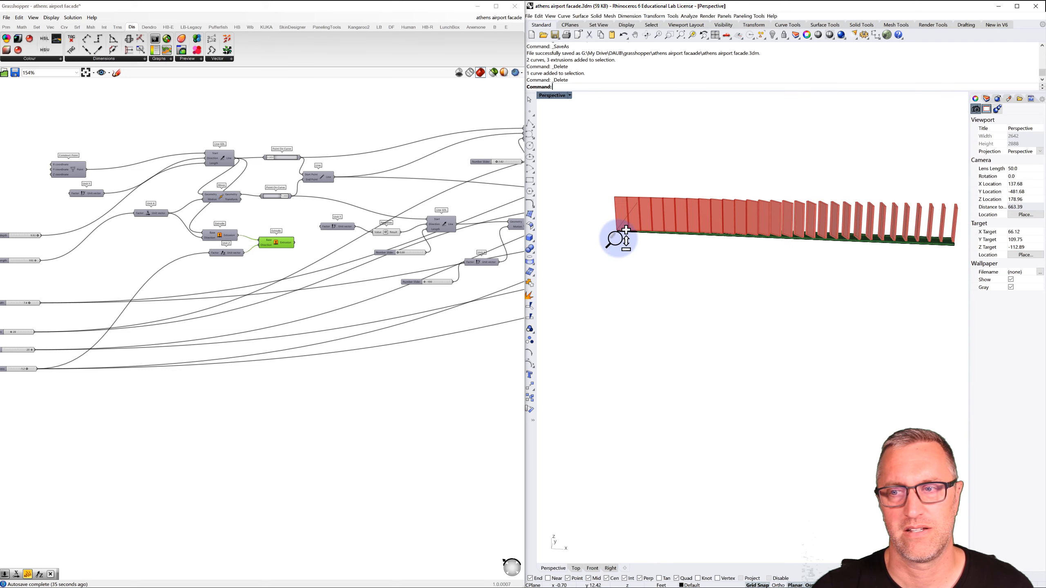
scroll(626, 230, "down", 1)
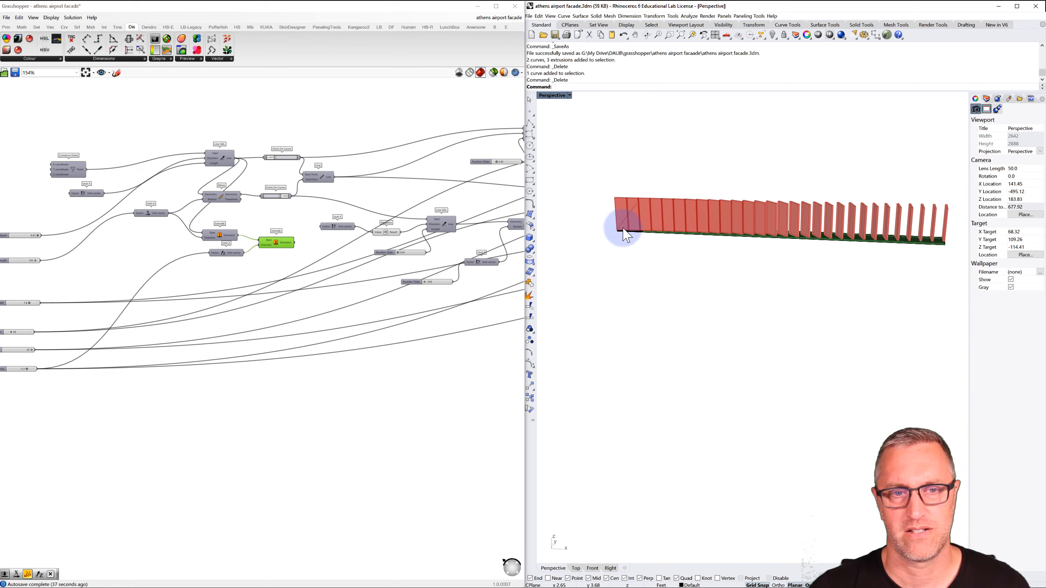
scroll(613, 237, "up", 7)
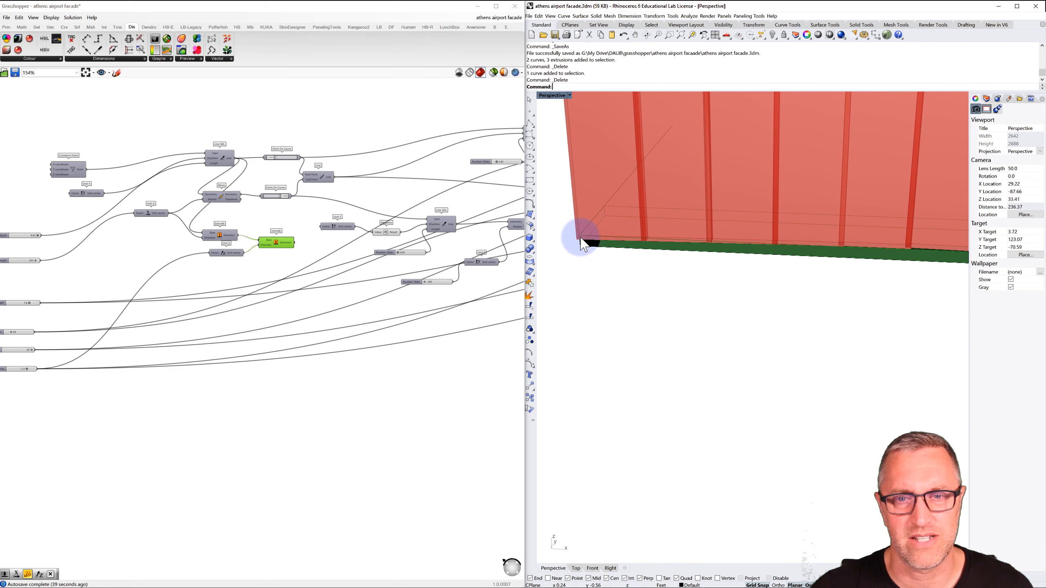
right_click_drag(583, 245, 583, 244)
scroll(580, 249, "down", 3)
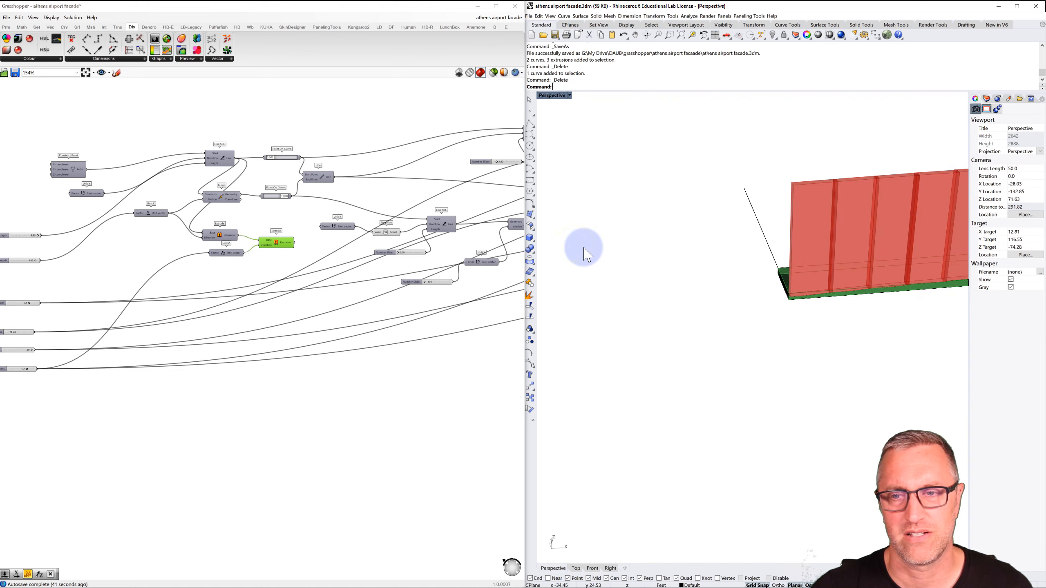
scroll(787, 295, "up", 2)
scroll(784, 296, "up", 2)
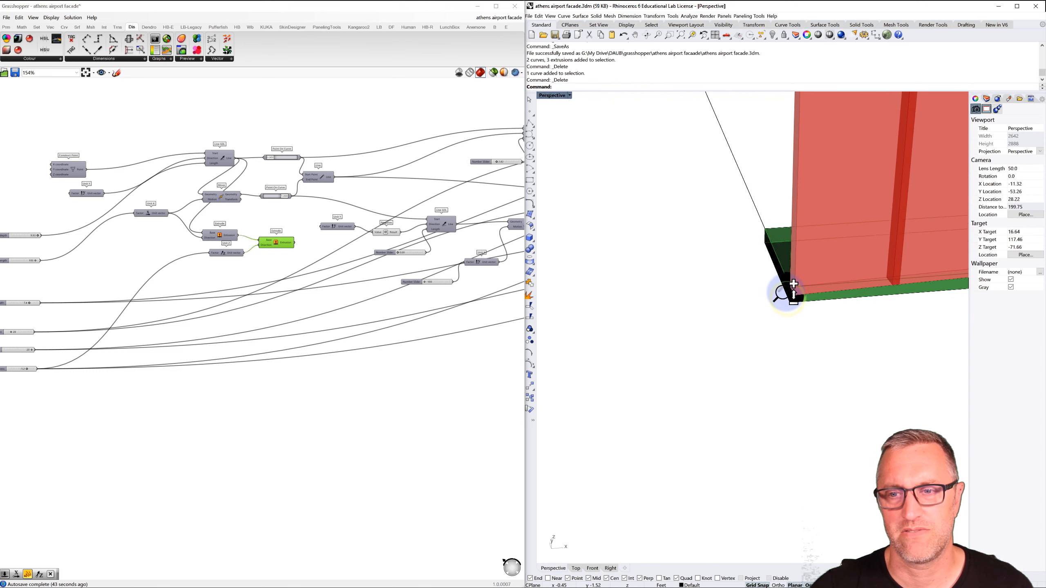
right_click_drag(759, 296, 735, 299)
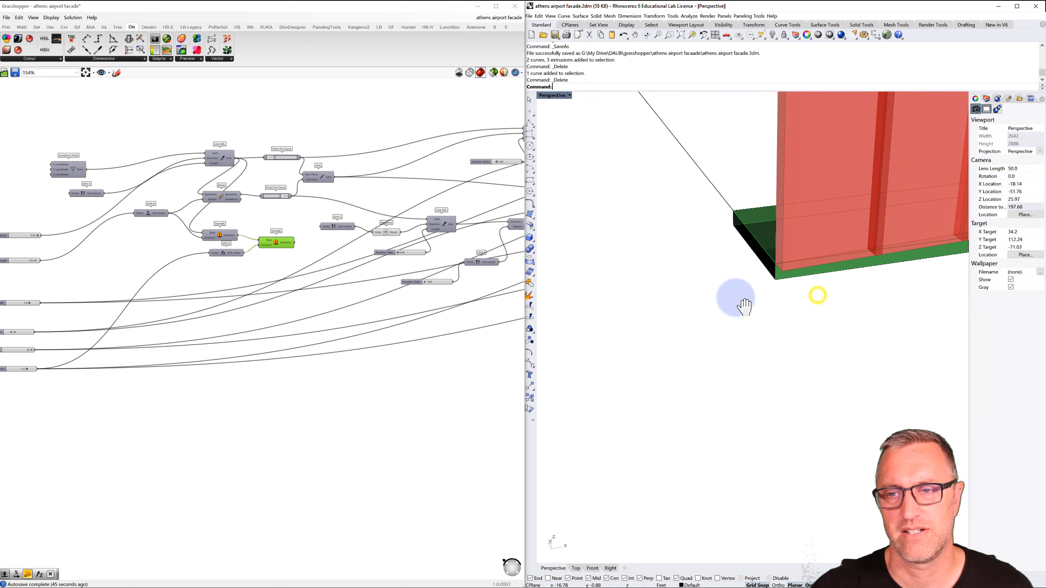
Step: Set the upper Point On Curve, which feeds the Line's Start Point, to 0.159 and check the panels' position on the base strip
scroll(266, 174, "up", 3)
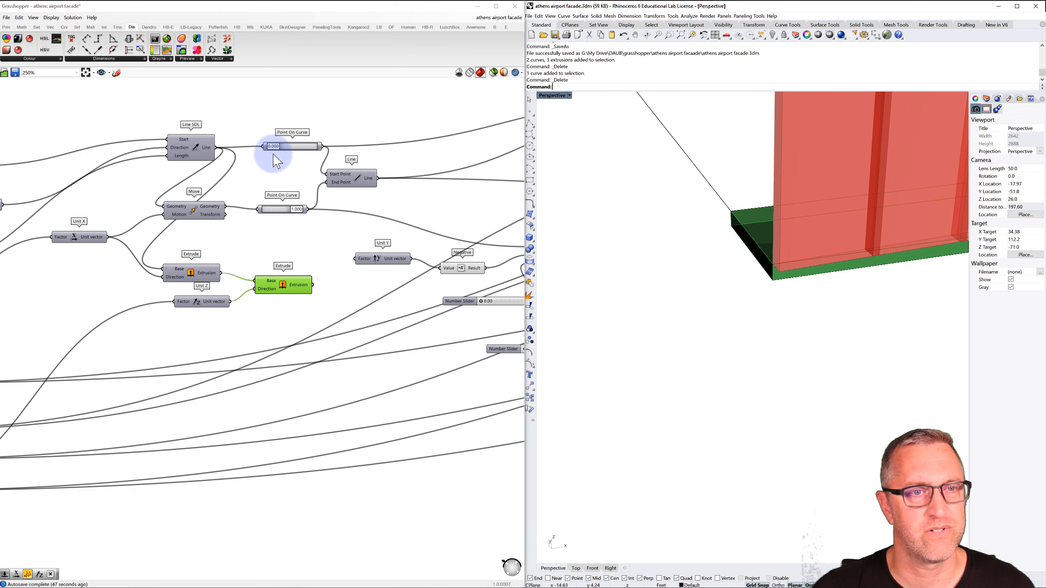
left_click_drag(271, 146, 284, 170)
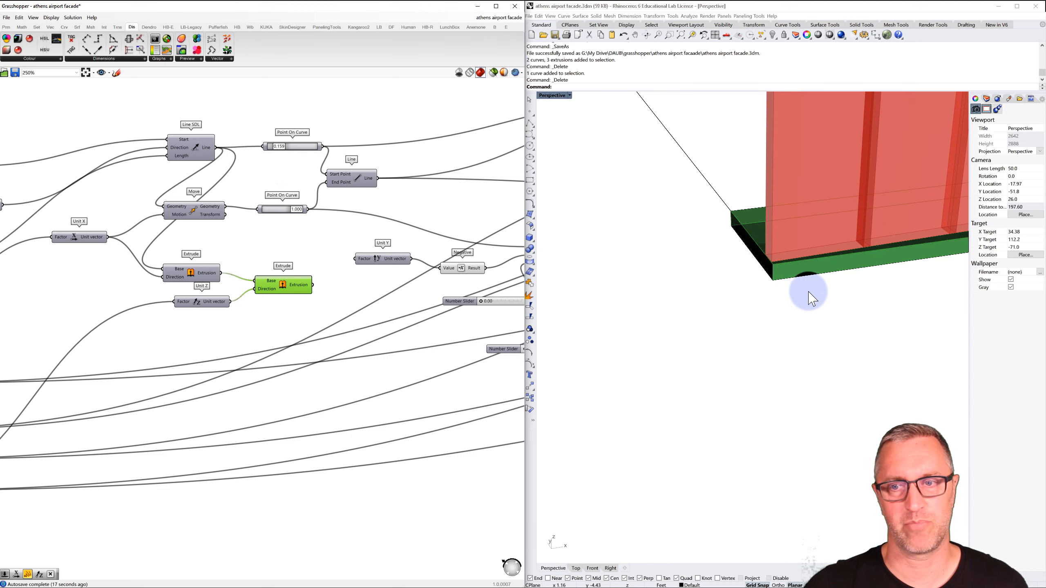
scroll(765, 306, "down", 5)
right_click_drag(765, 304, 735, 273, "shift")
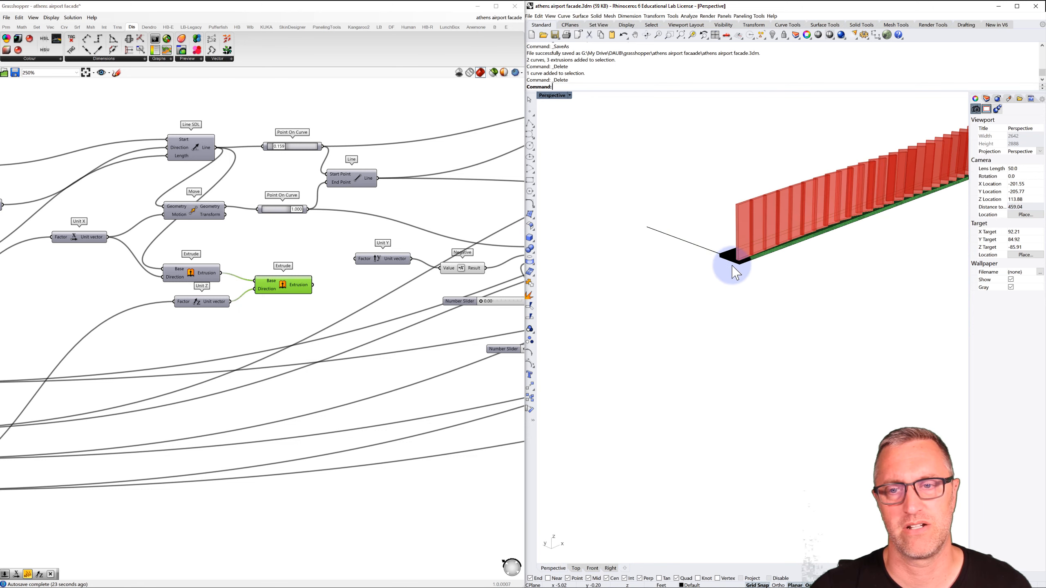
scroll(733, 271, "up", 3)
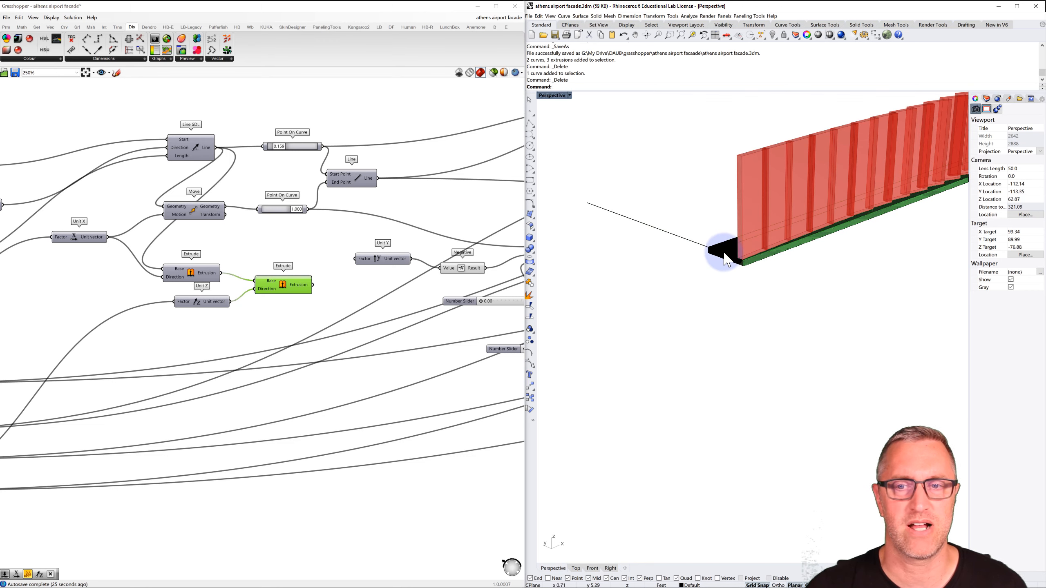
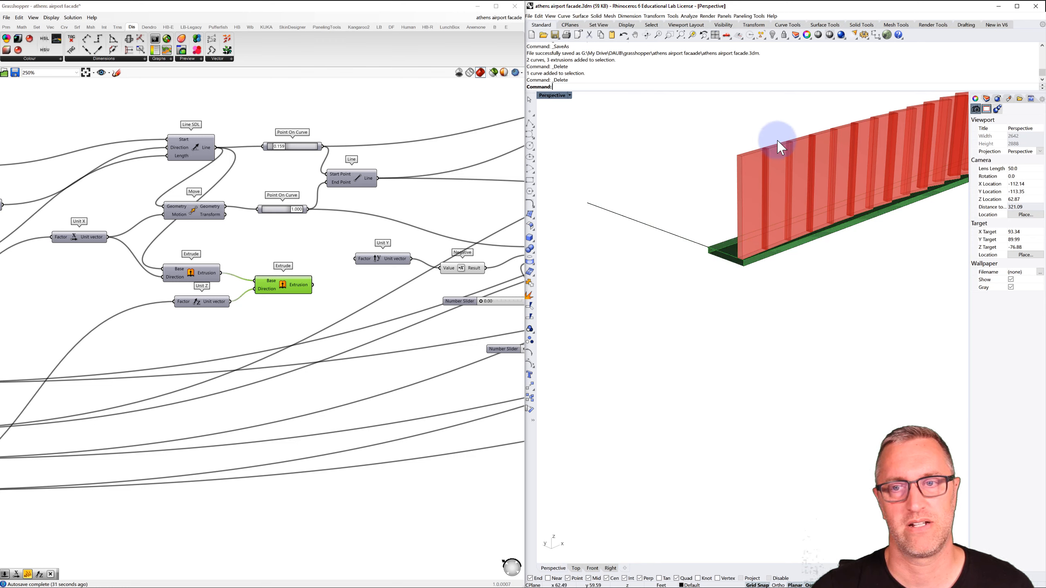
Step: Add a Move component after the base strip's second Extrude and feed that Extrusion into its Geometry
left_click(340, 297)
double_click(342, 308)
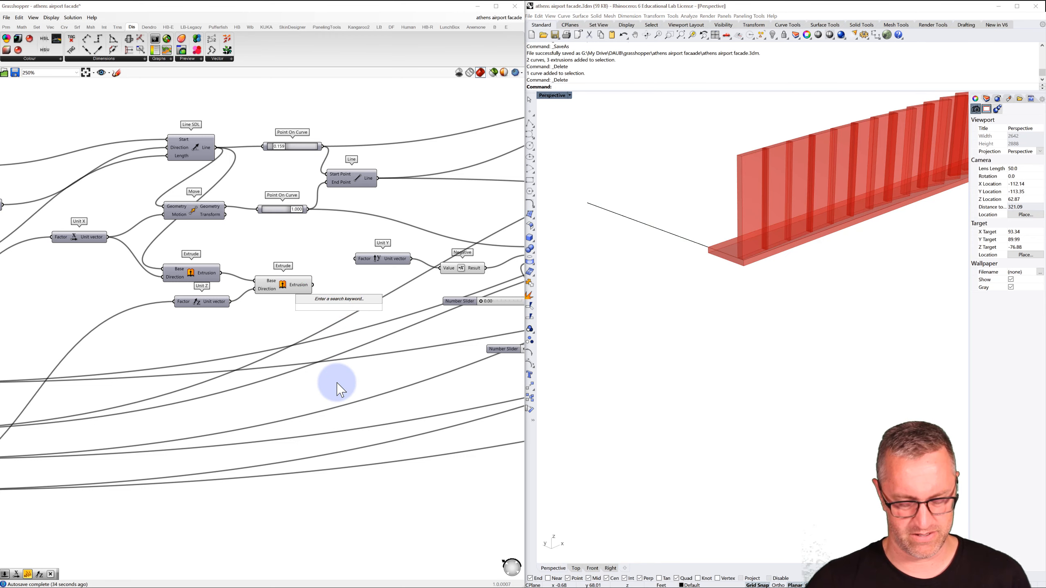
type("move")
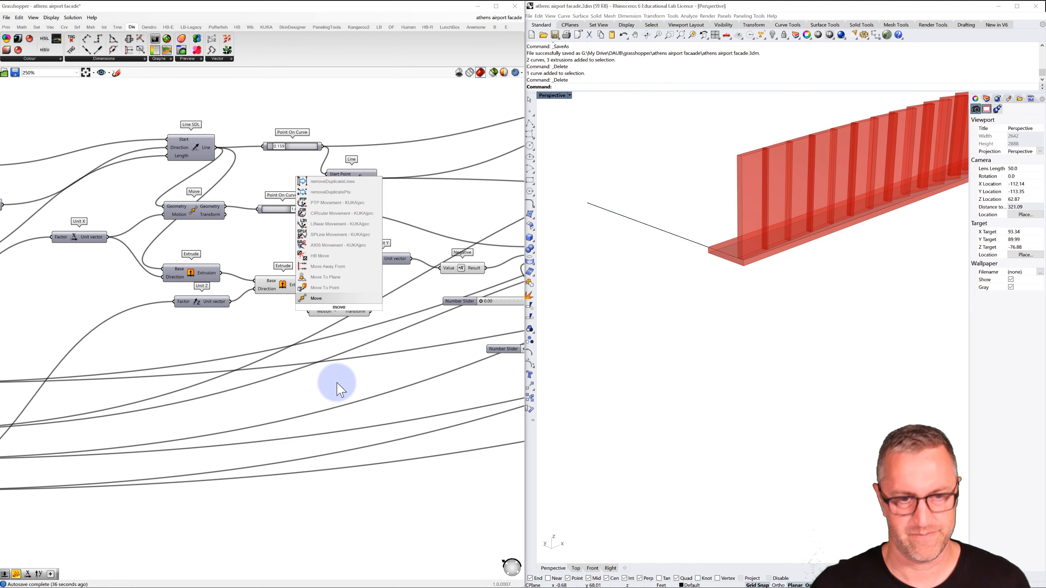
left_click_drag(327, 308, 349, 318)
left_click_drag(313, 284, 329, 309)
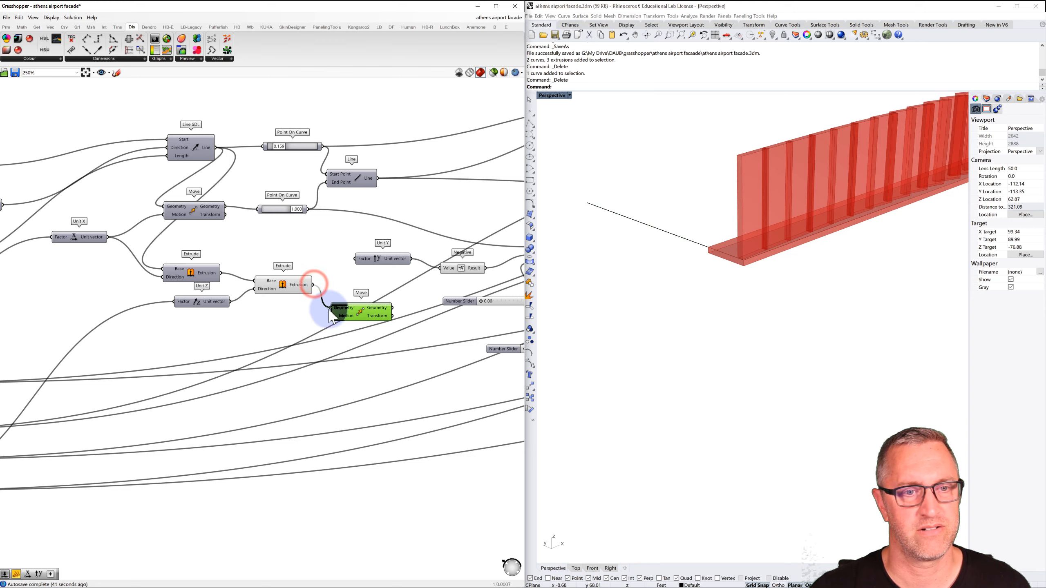
Step: Add a Unit Z vector beside the new Move and connect it to the Move's Motion
left_click(299, 317)
double_click(300, 321)
type("z")
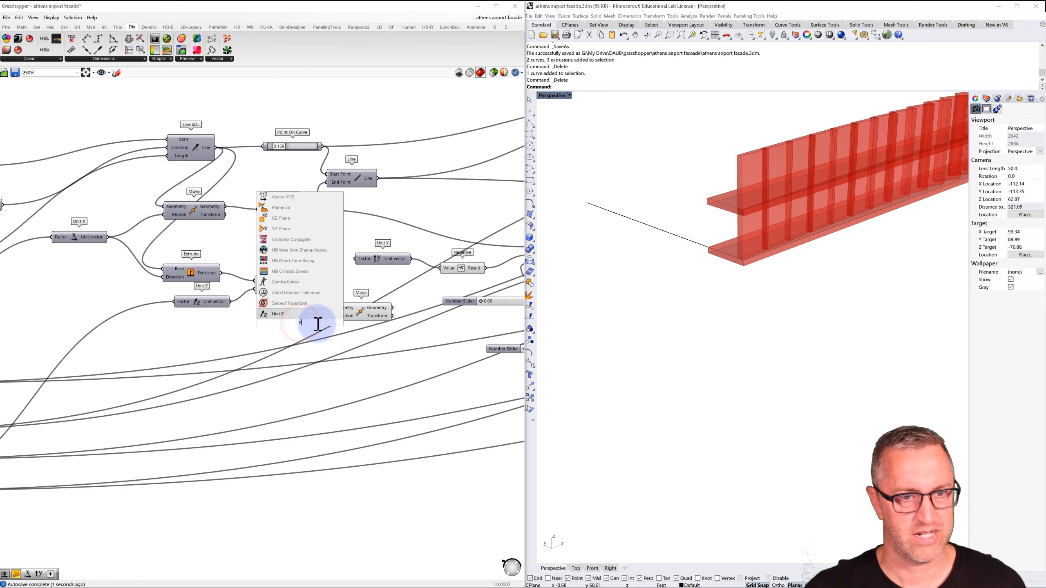
left_click(276, 313)
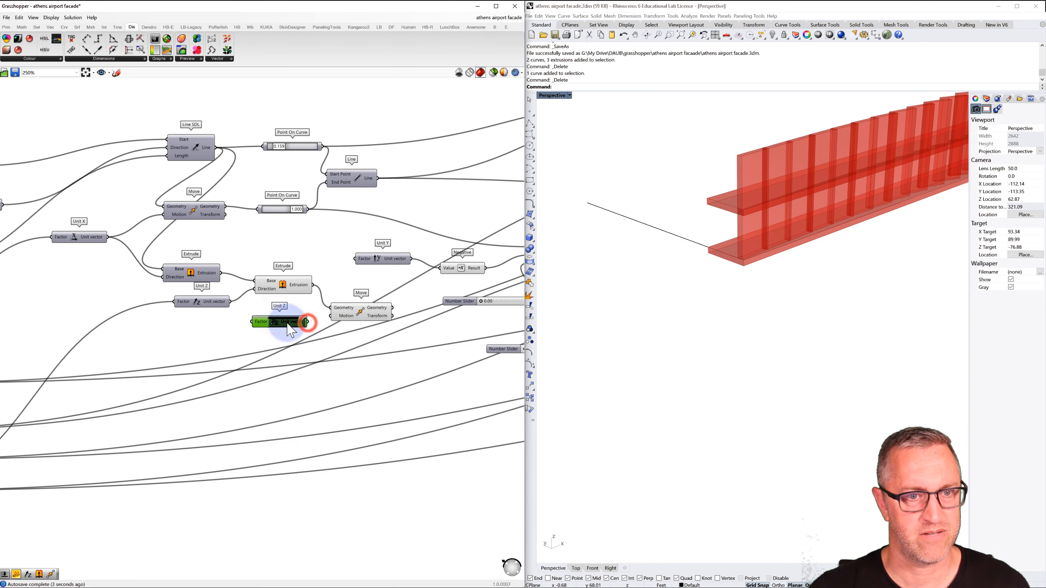
left_click_drag(305, 322, 330, 315)
Step: Connect the panel height slider to the Factor of the Unit Z that drives the strip's Move
right_click_drag(298, 331, 382, 289)
scroll(388, 292, "down", 2)
right_click_drag(246, 332, 331, 300)
scroll(211, 334, "up", 1)
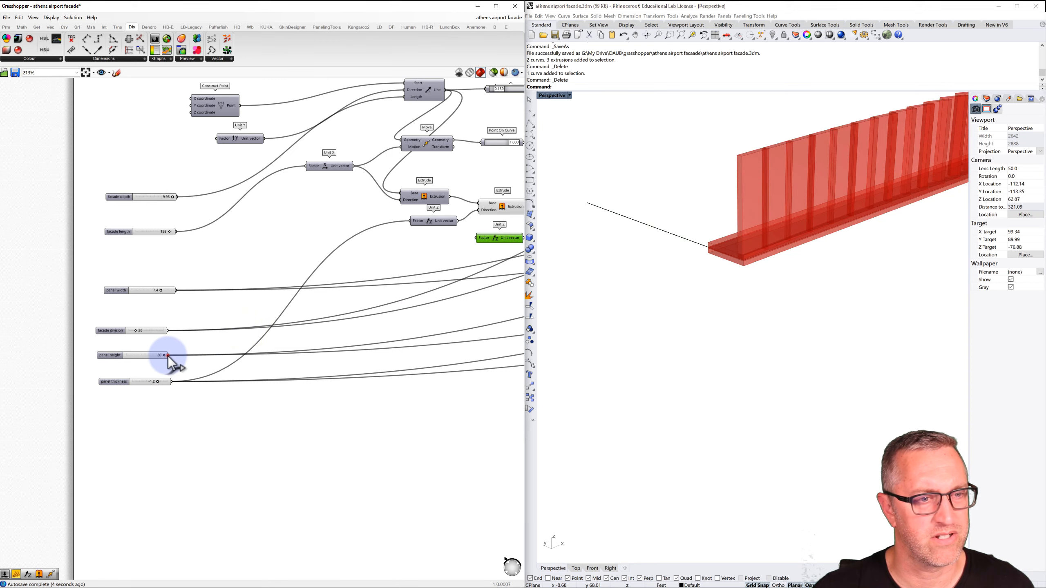
left_click_drag(168, 355, 347, 304)
left_click_drag(418, 278, 477, 238)
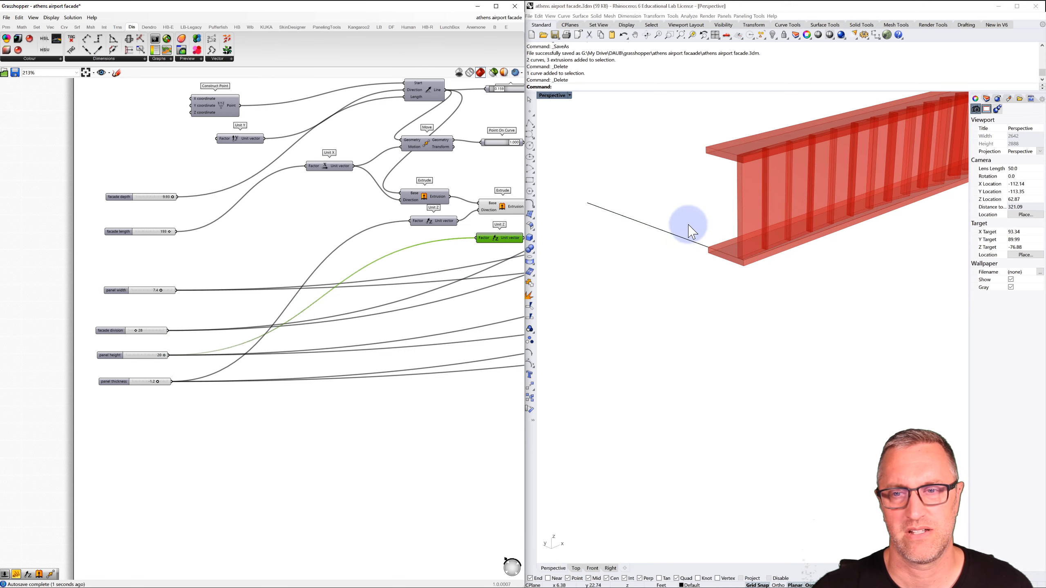
right_click_drag(684, 227, 621, 259, "shift")
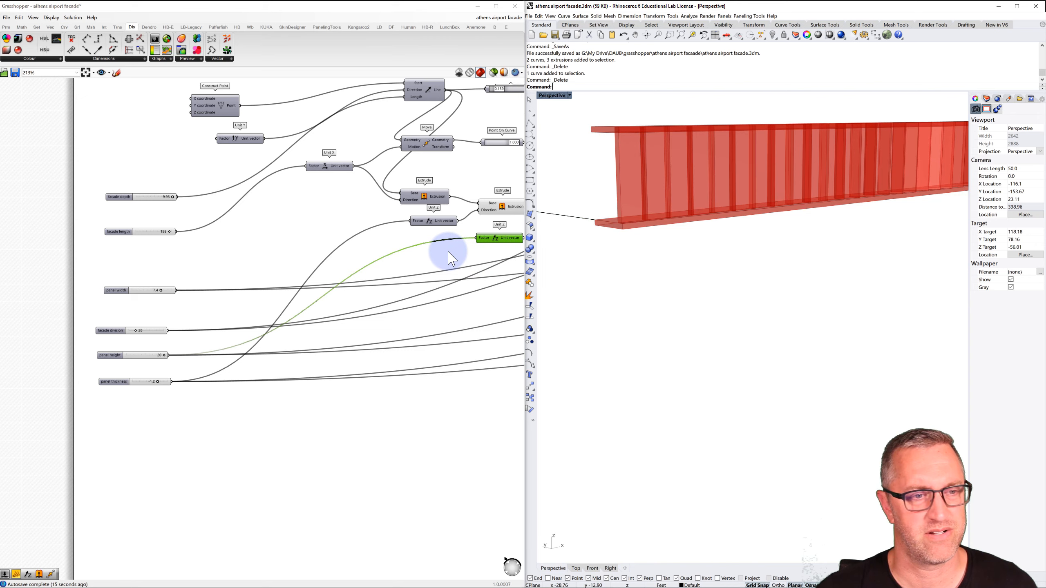
Step: Add an Addition component before the Move's Unit Z and connect the panel height slider to its A input
right_click_drag(451, 259, 374, 252)
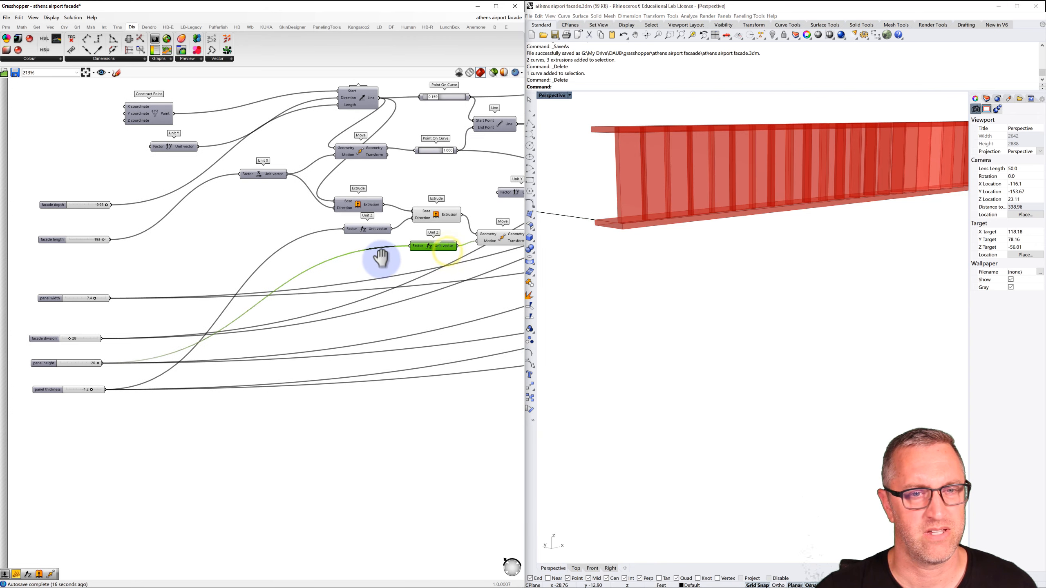
double_click(356, 267)
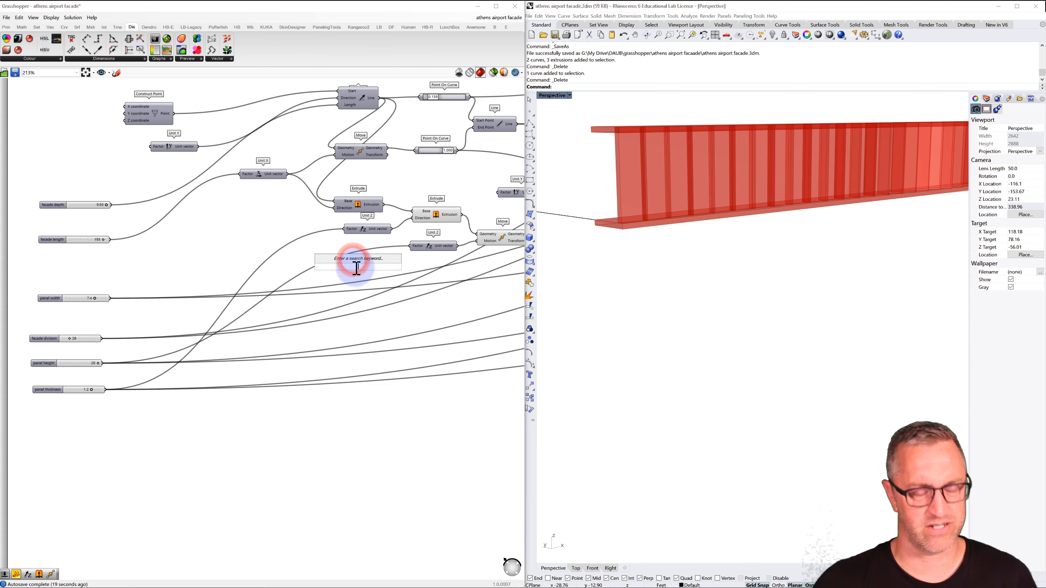
type("addit")
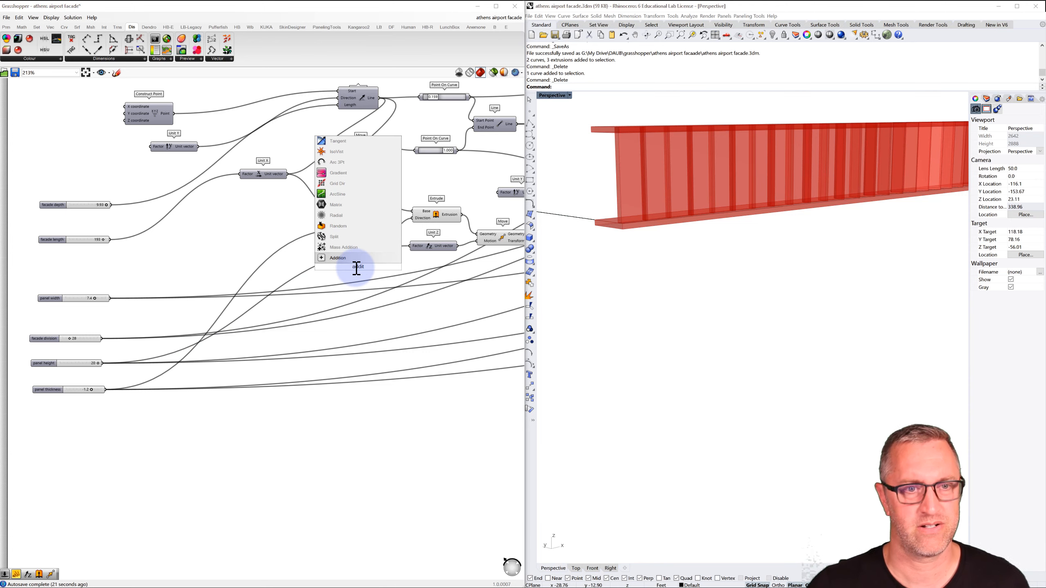
left_click(335, 259)
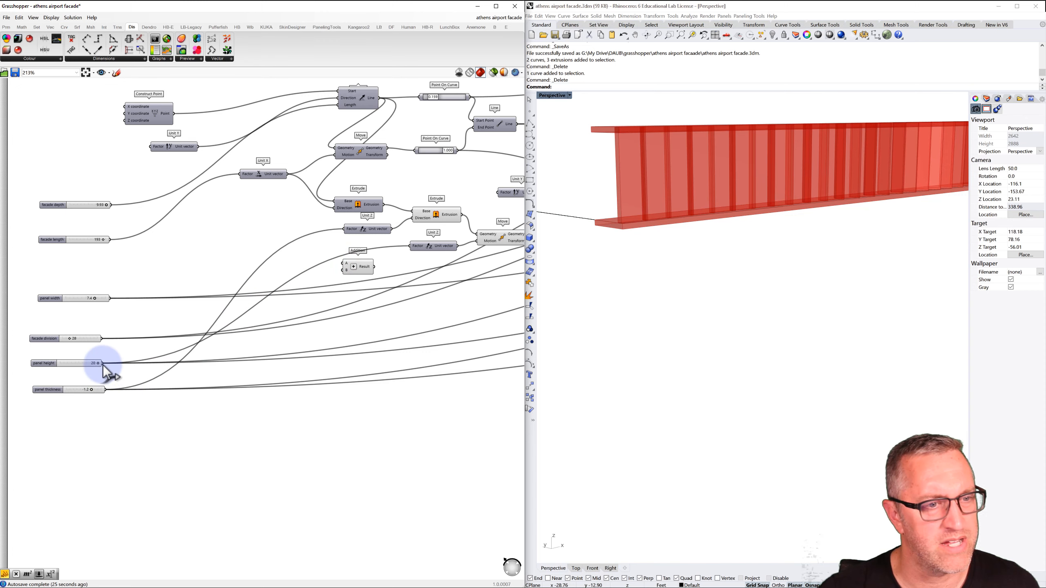
left_click_drag(103, 364, 344, 264)
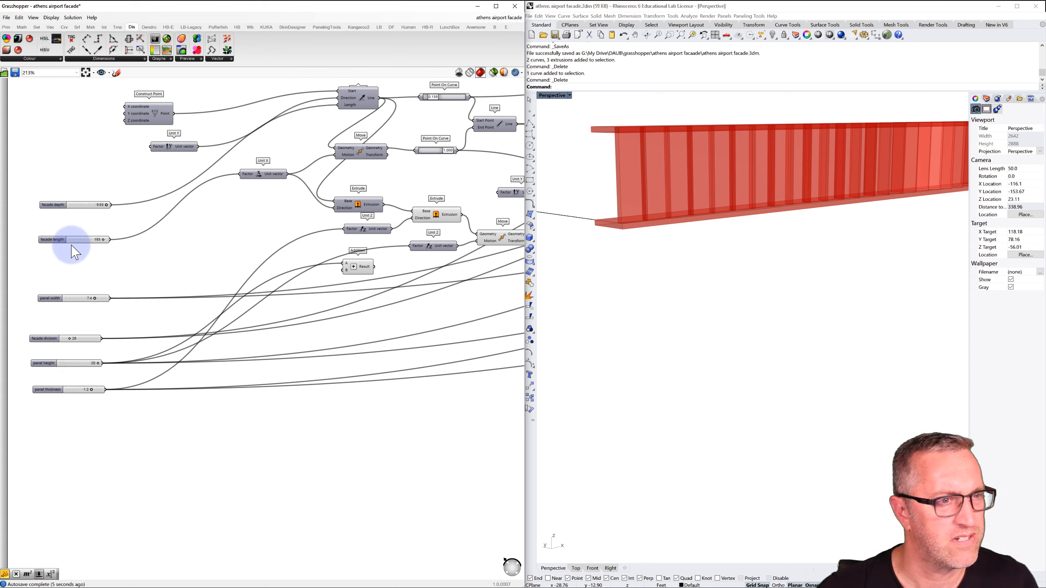
Step: Route panel thickness through a new Negative into the Addition's B, feed the sum to the Move's Unit Z Factor, and place Negative beside Addition
left_click(106, 391)
left_click_drag(169, 369, 256, 276)
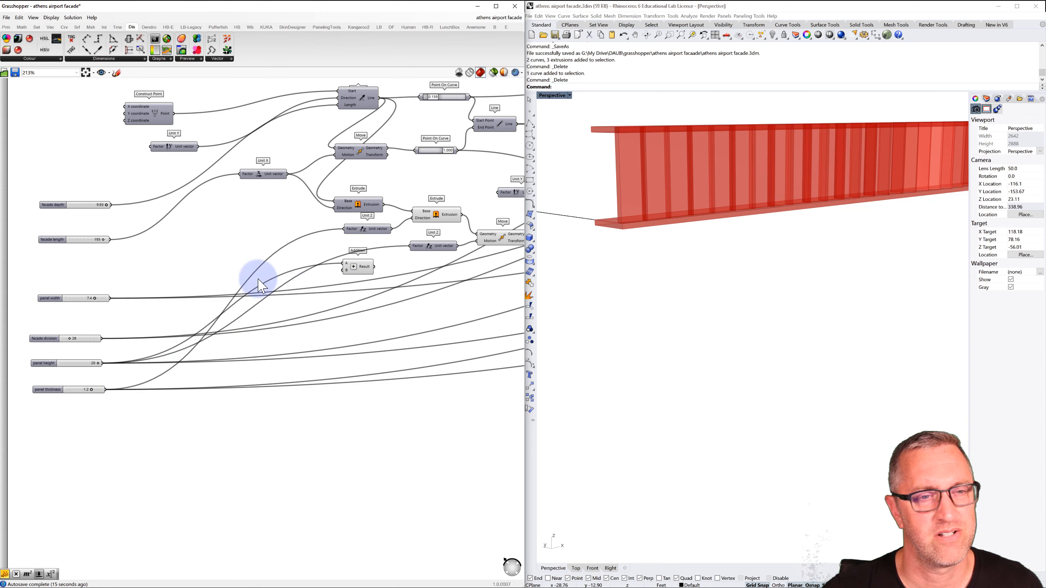
double_click(224, 260)
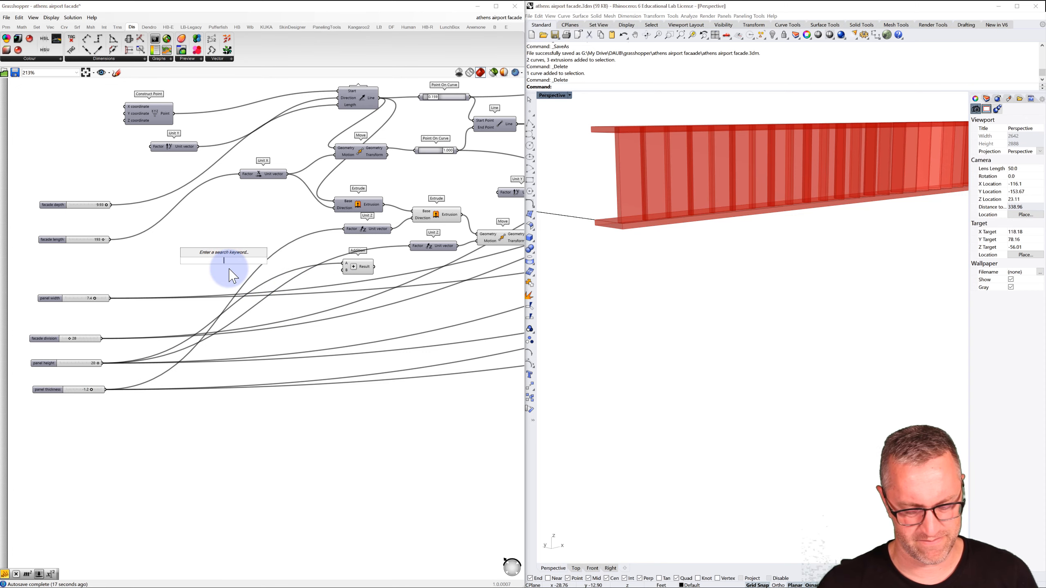
type("neg")
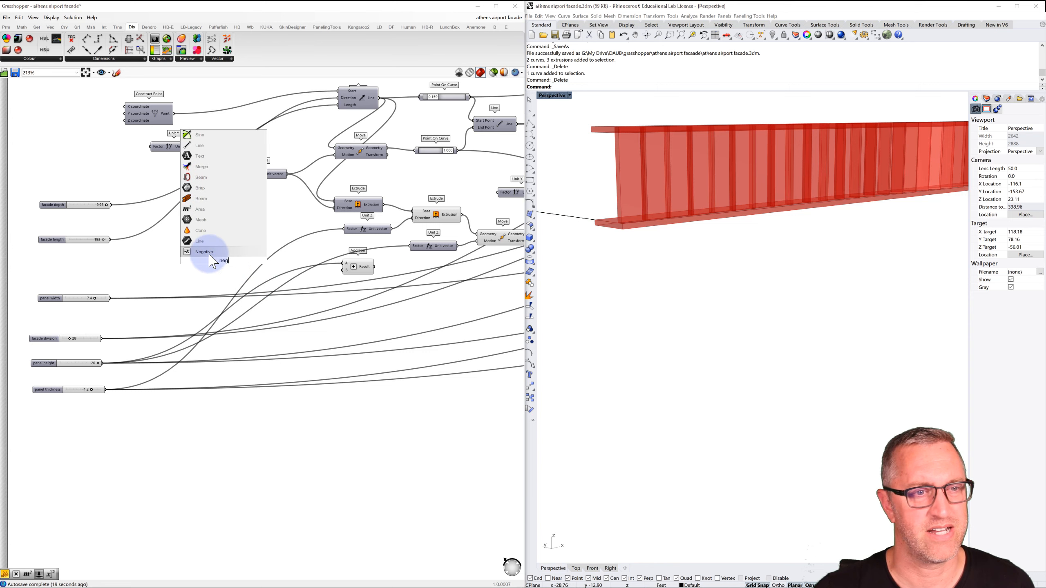
left_click(208, 251)
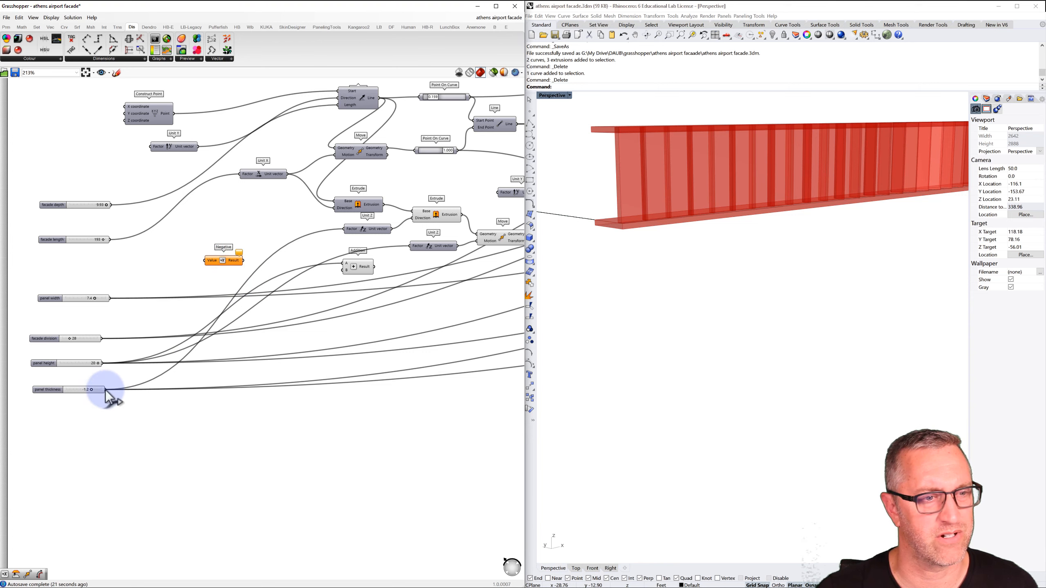
left_click(47, 391)
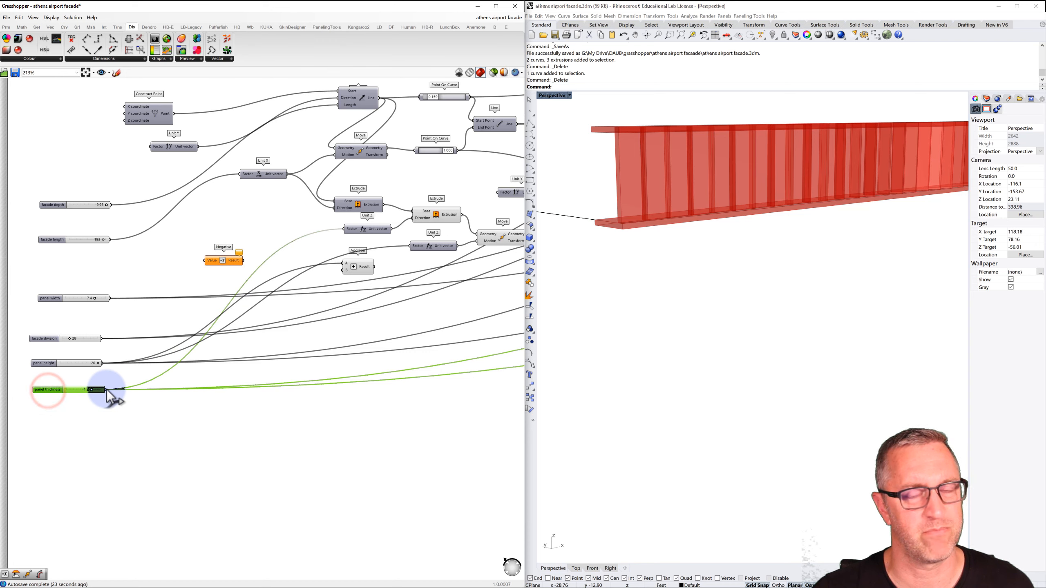
left_click_drag(106, 391, 411, 249)
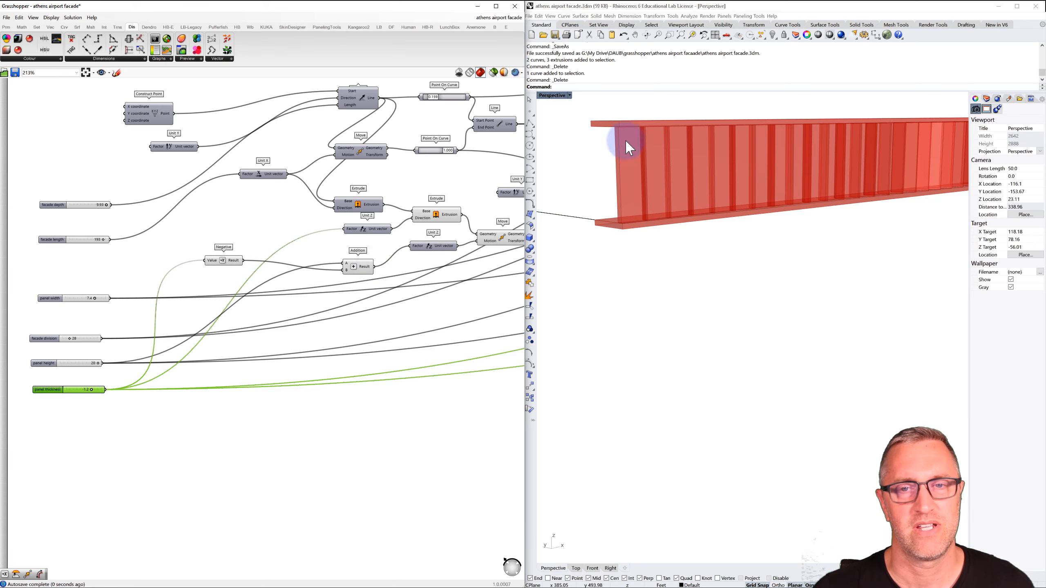
left_click_drag(225, 265, 304, 276)
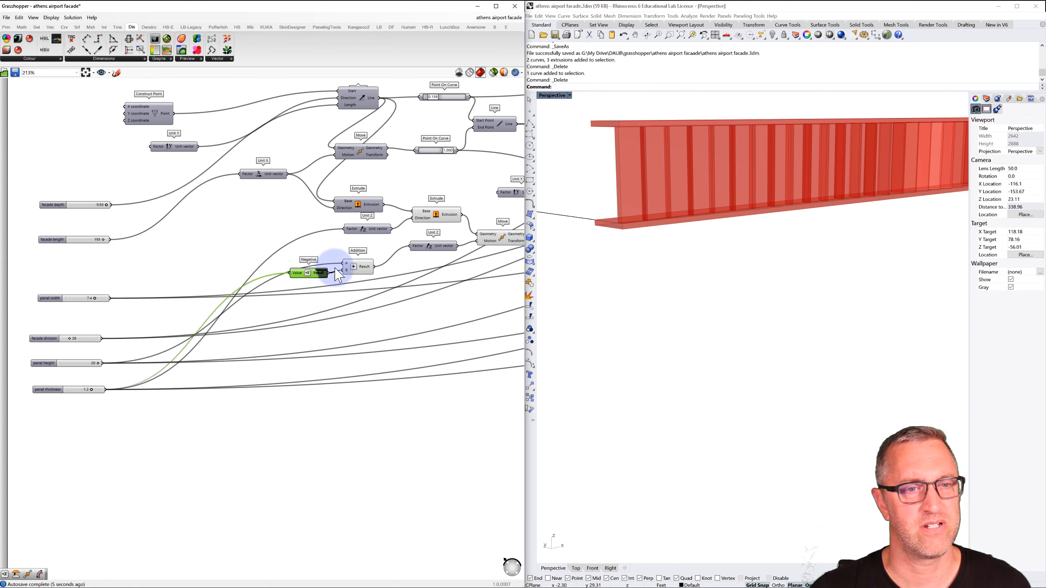
Step: Examine the Addition and Move components and the moved strip along the full length of the facade
left_click(351, 264)
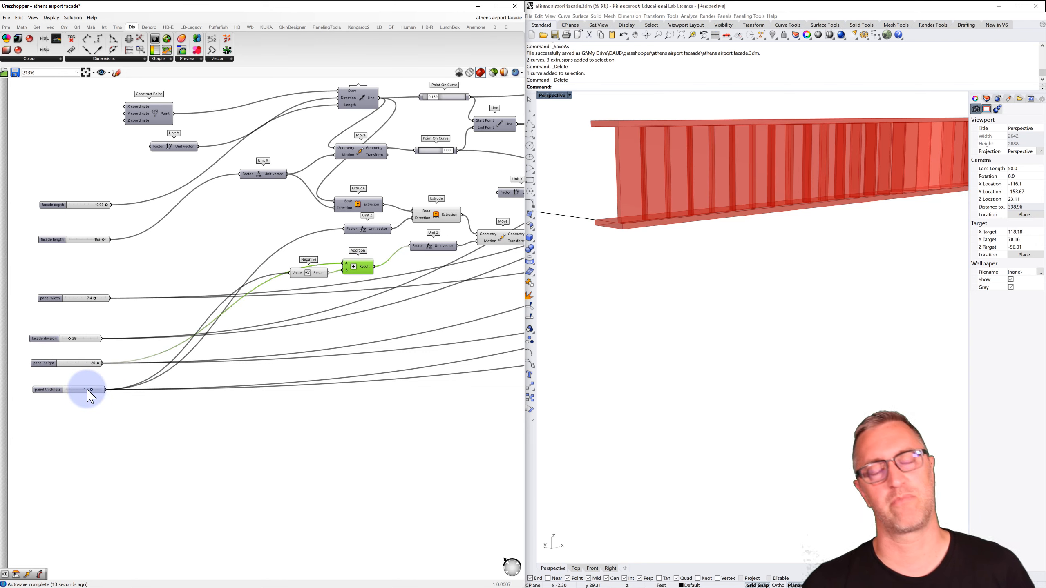
mouse_move(90, 396)
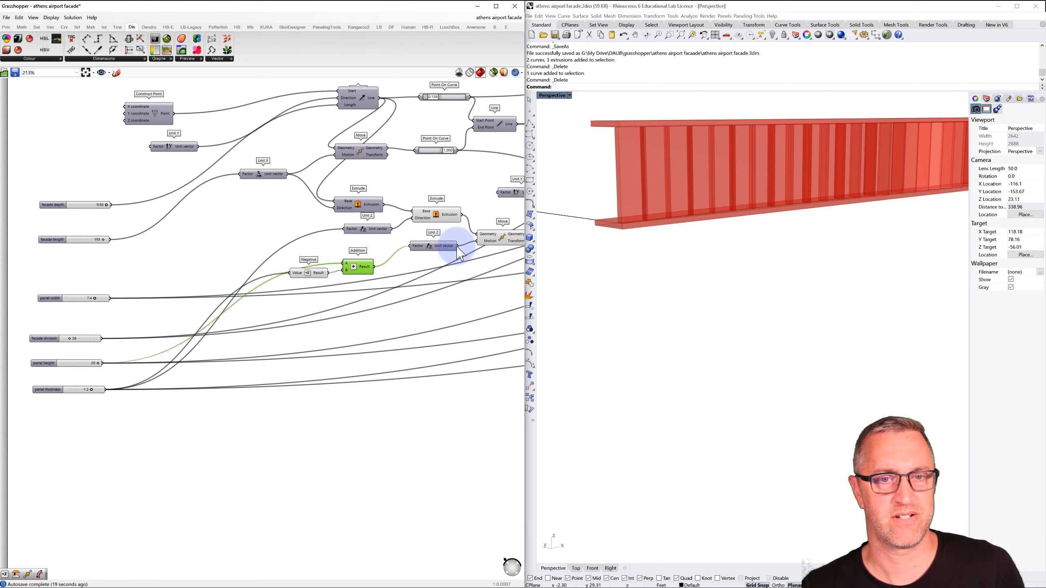
left_click(500, 236)
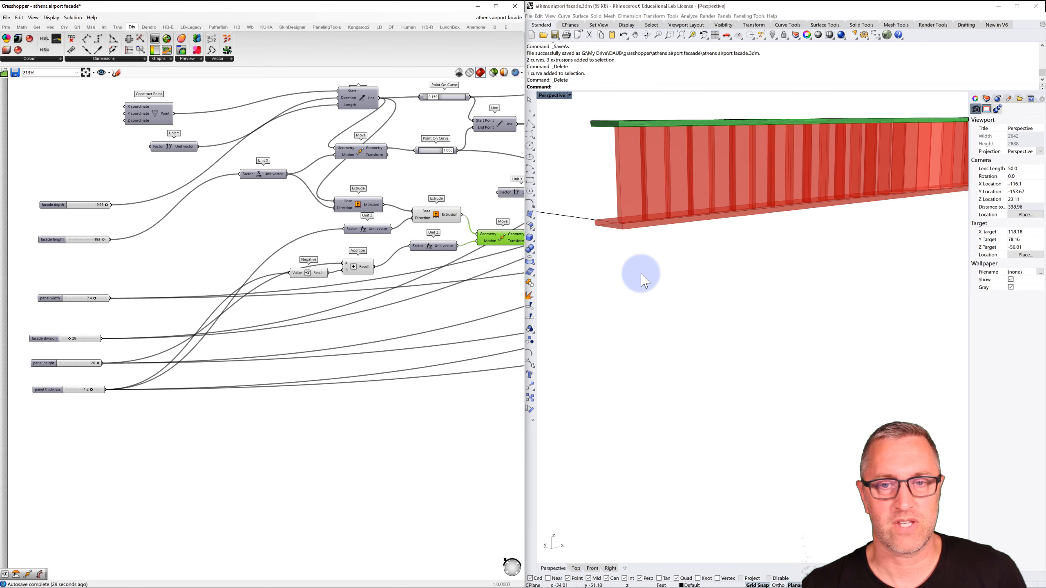
scroll(637, 276, "down", 3)
right_click_drag(742, 268, 776, 250)
right_click_drag(459, 293, 252, 276)
scroll(334, 265, "down", 2)
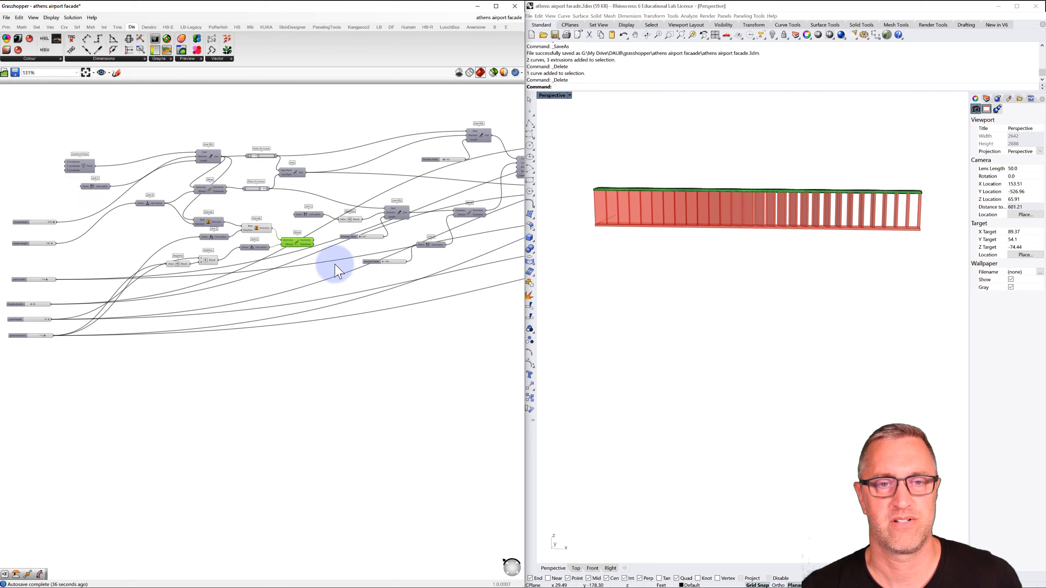
Step: Add a Move component beside the upper final panel Extrude and connect its Extrusion output to the Move's Geometry input
right_click_drag(368, 260, 323, 264)
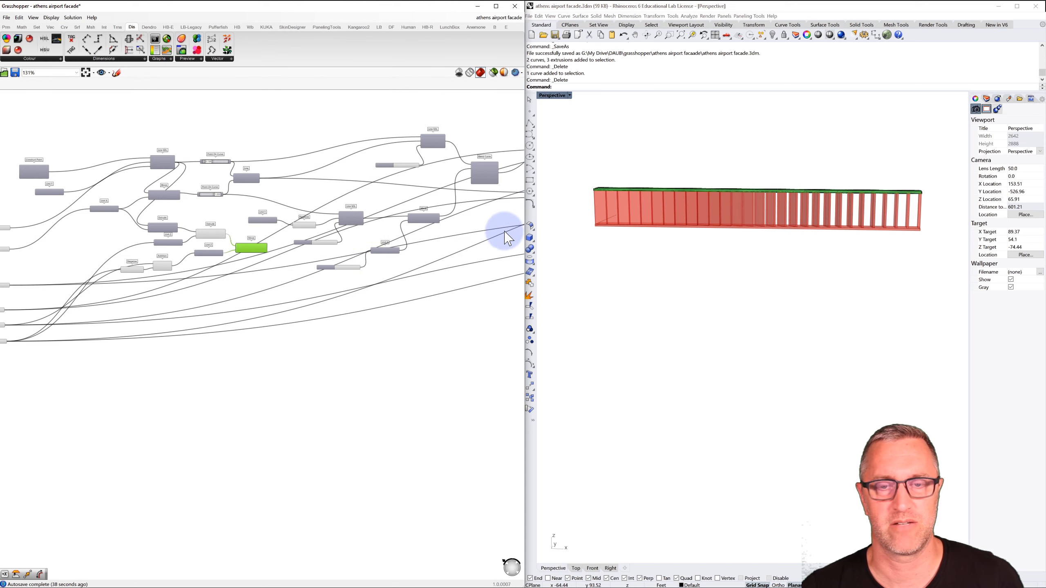
right_click_drag(480, 254, 193, 283)
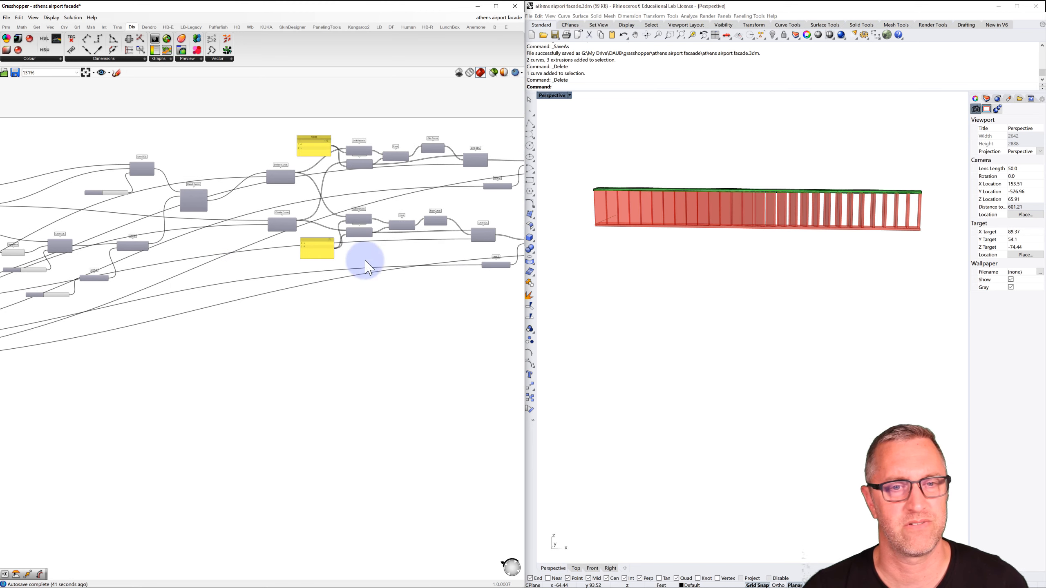
right_click_drag(366, 261, 248, 266)
right_click_drag(425, 239, 255, 256)
scroll(452, 260, "up", 2)
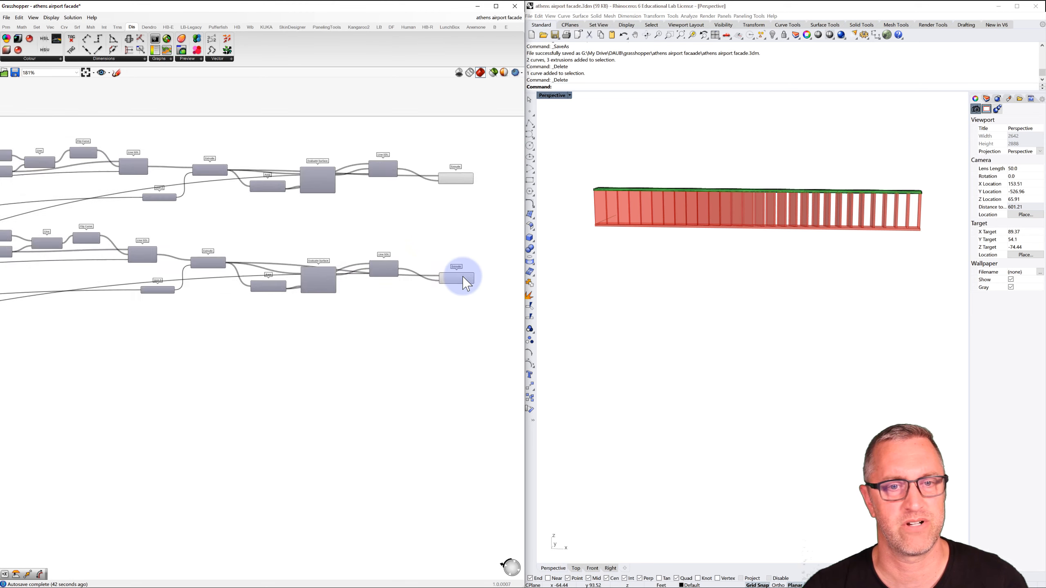
left_click(459, 278)
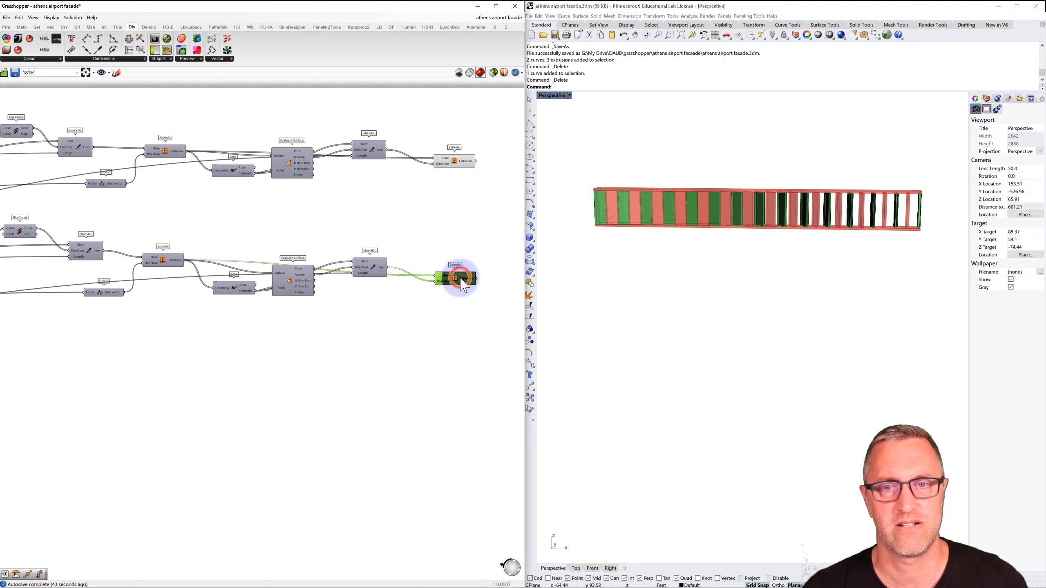
left_click(455, 163)
right_click_drag(430, 178, 210, 214)
double_click(355, 191)
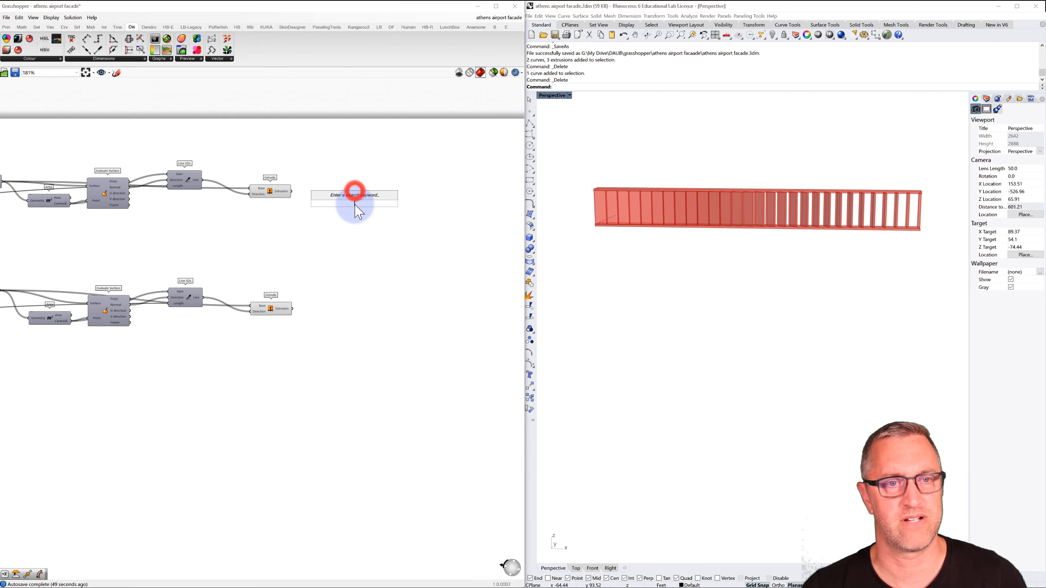
type("move")
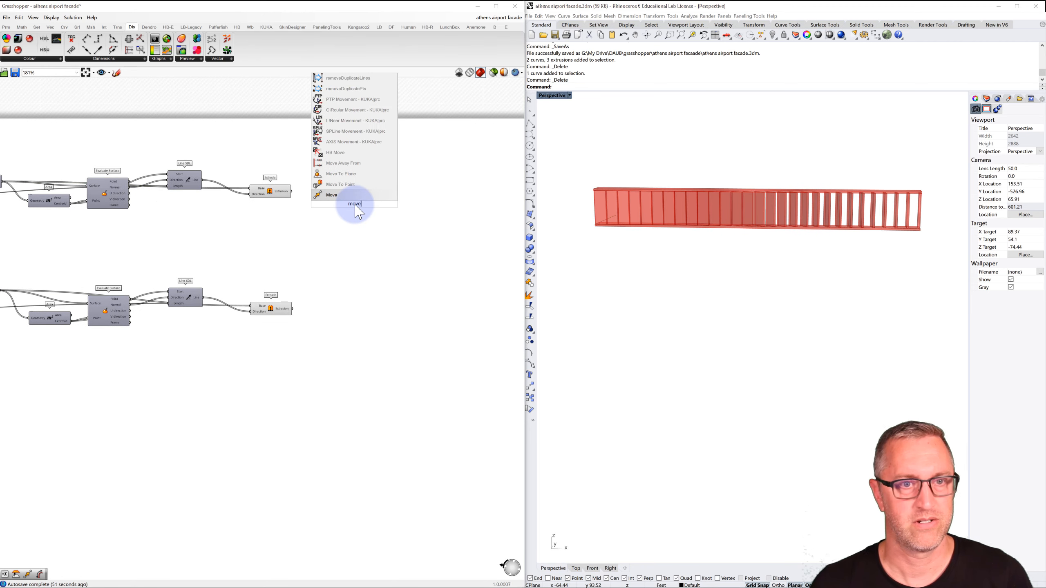
left_click(335, 197)
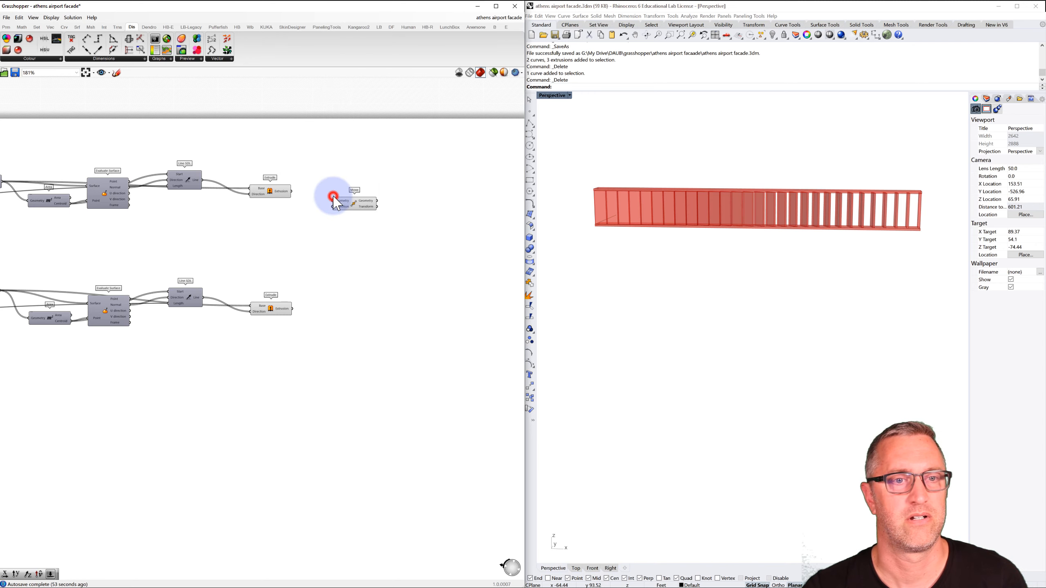
left_click_drag(331, 203, 335, 200)
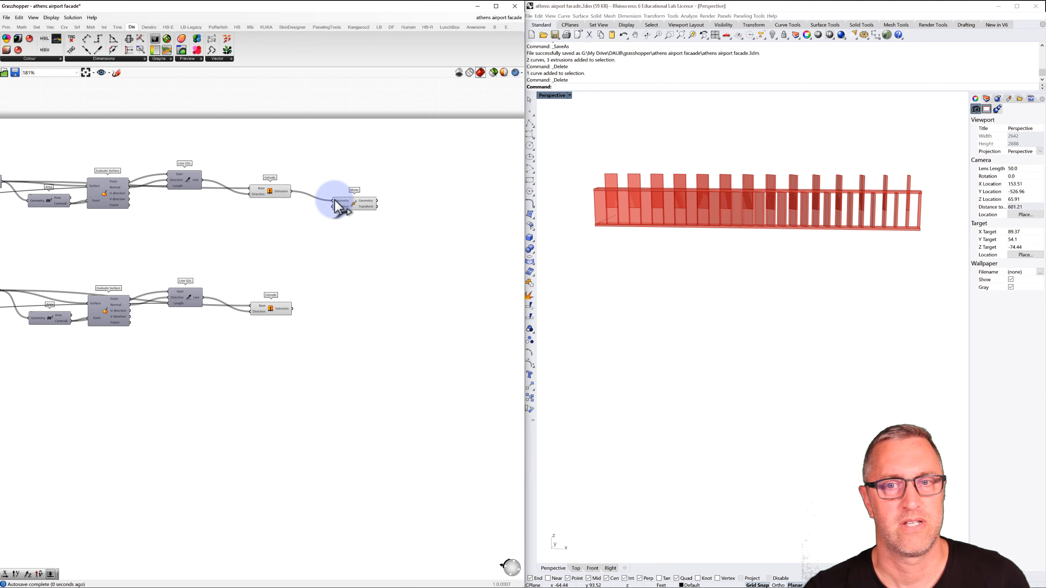
Step: Add a Unit Z component below the upper panel Extrude and connect its Unit vector to the new Move's Motion
double_click(313, 210)
type("z")
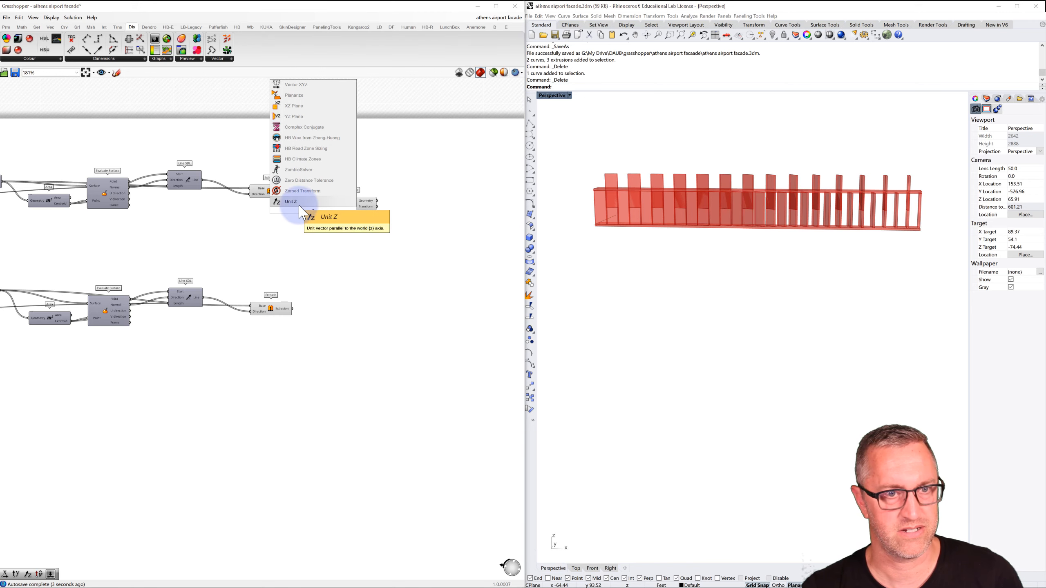
left_click(296, 203)
left_click(318, 210)
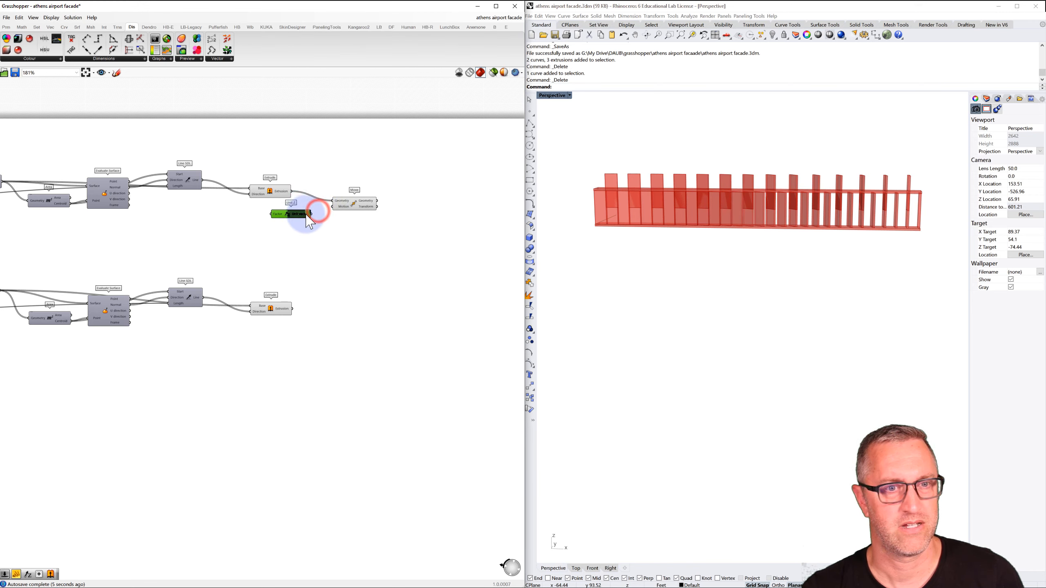
left_click_drag(334, 208, 332, 206)
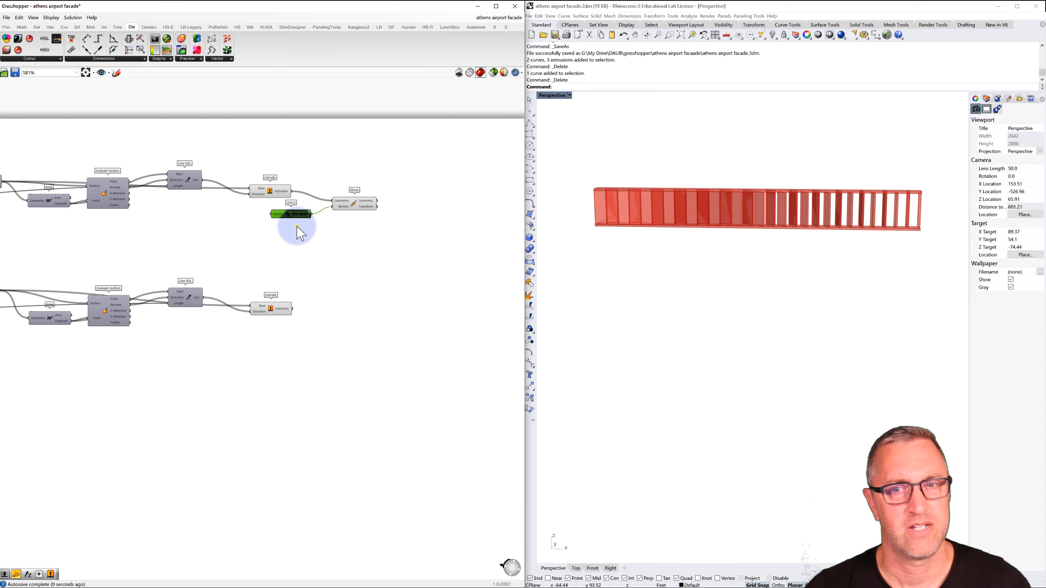
Step: Connect the strip section's Addition Result to the Factor of the Unit Z driving the upper panel Move
right_click_drag(296, 226, 364, 222)
scroll(250, 229, "down", 5)
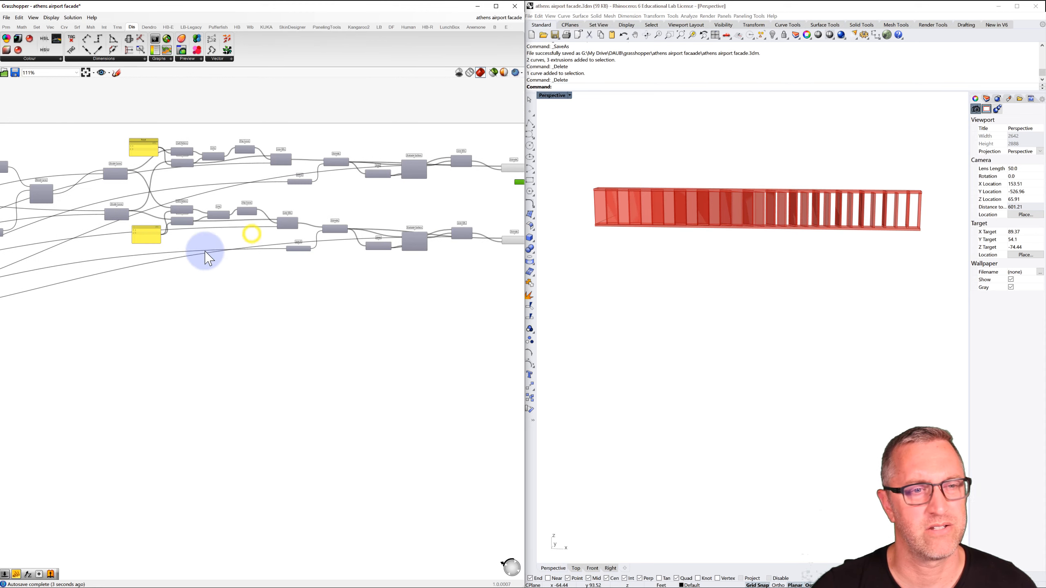
right_click_drag(205, 251, 244, 242)
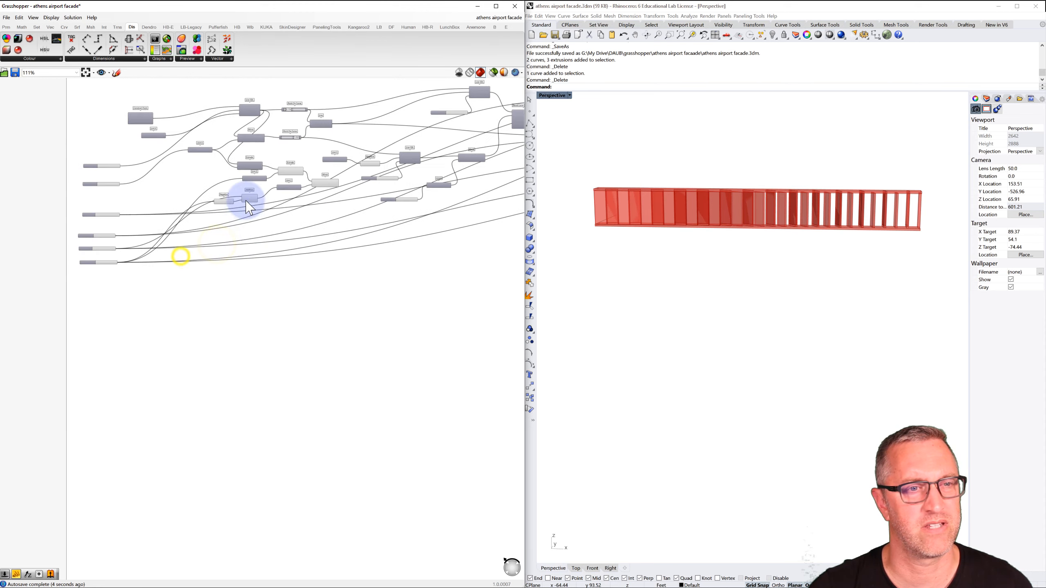
scroll(245, 198, "up", 8)
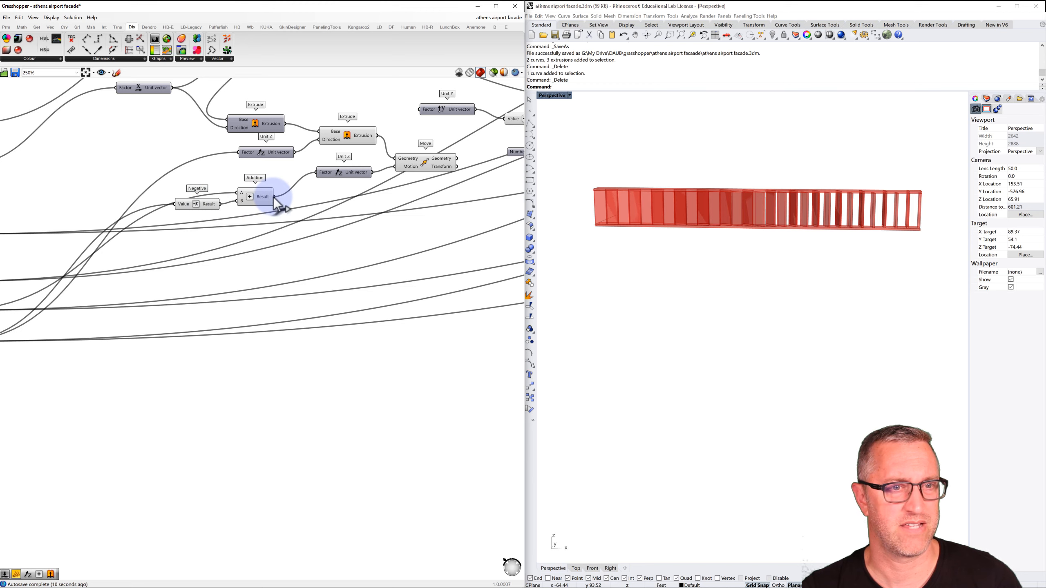
left_click_drag(301, 193, 235, 161)
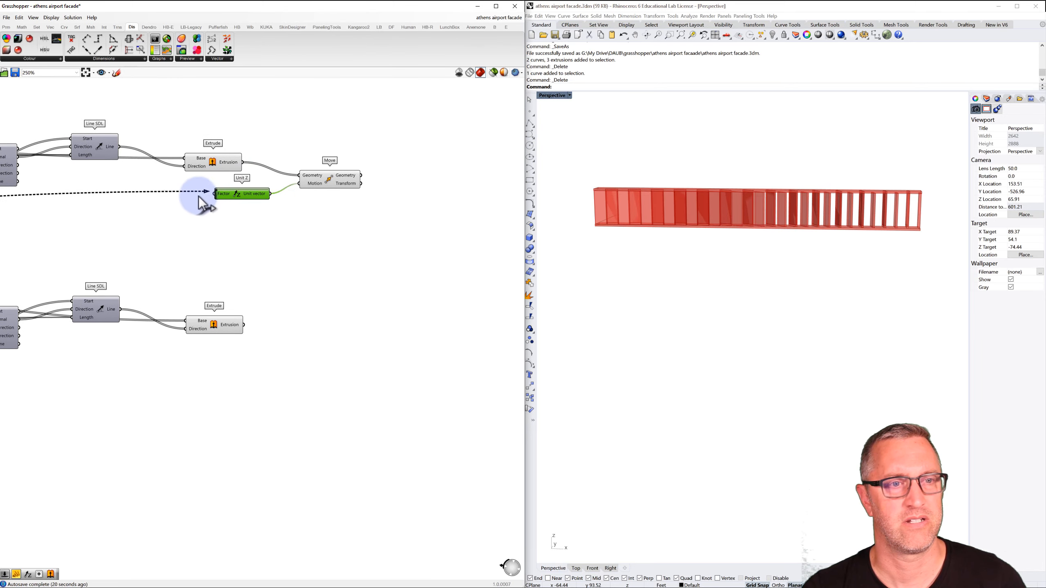
left_click_drag(218, 200, 218, 200)
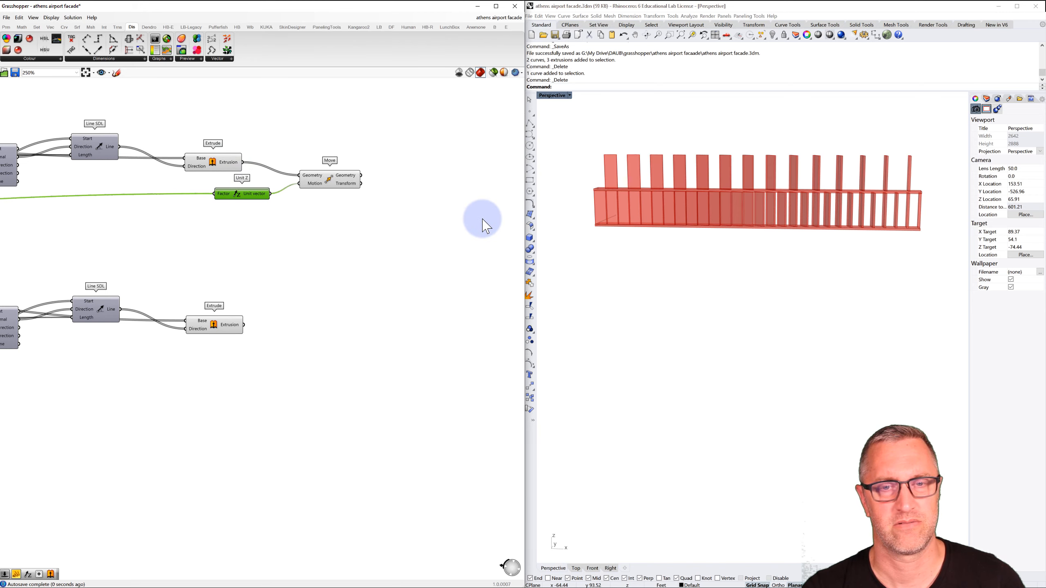
Step: Turn off the preview of the upper final panel Extrude and inspect the raised panels above the strips
left_click(211, 161)
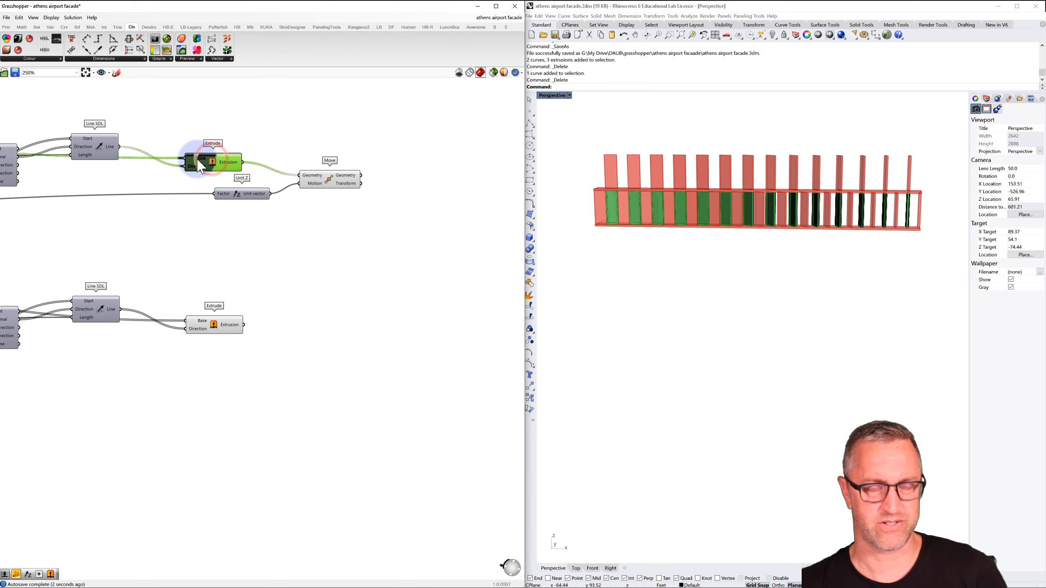
right_click(201, 165)
left_click(218, 182)
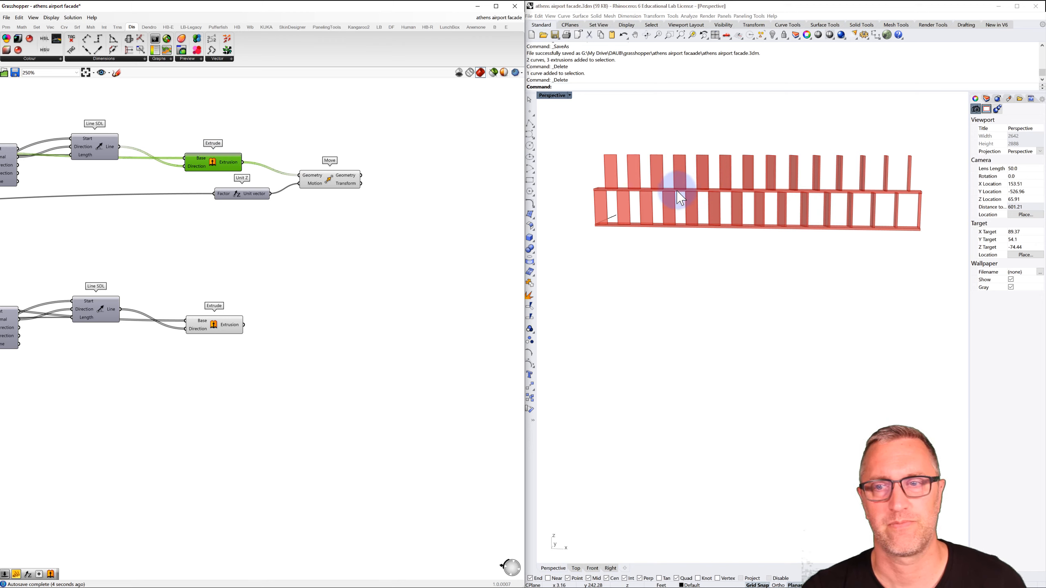
scroll(680, 196, "up", 5)
right_click_drag(645, 201, 659, 198)
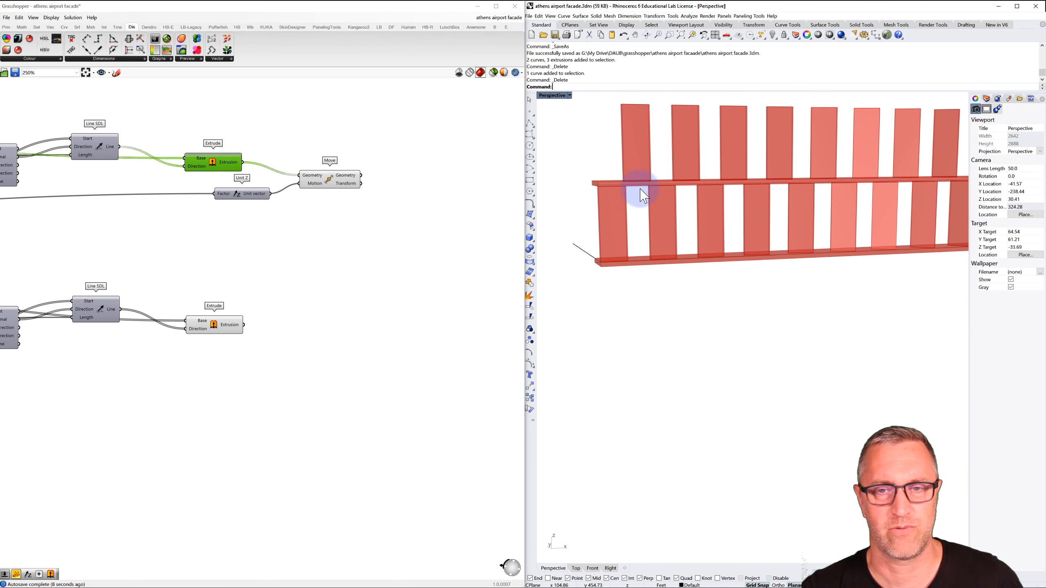
scroll(638, 210, "down", 5)
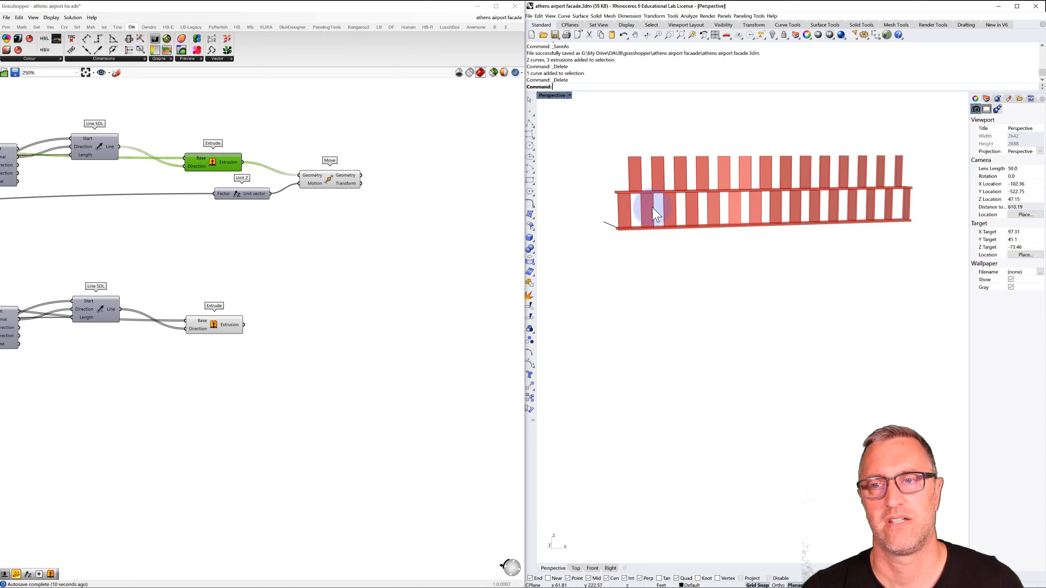
right_click_drag(645, 205, 681, 220)
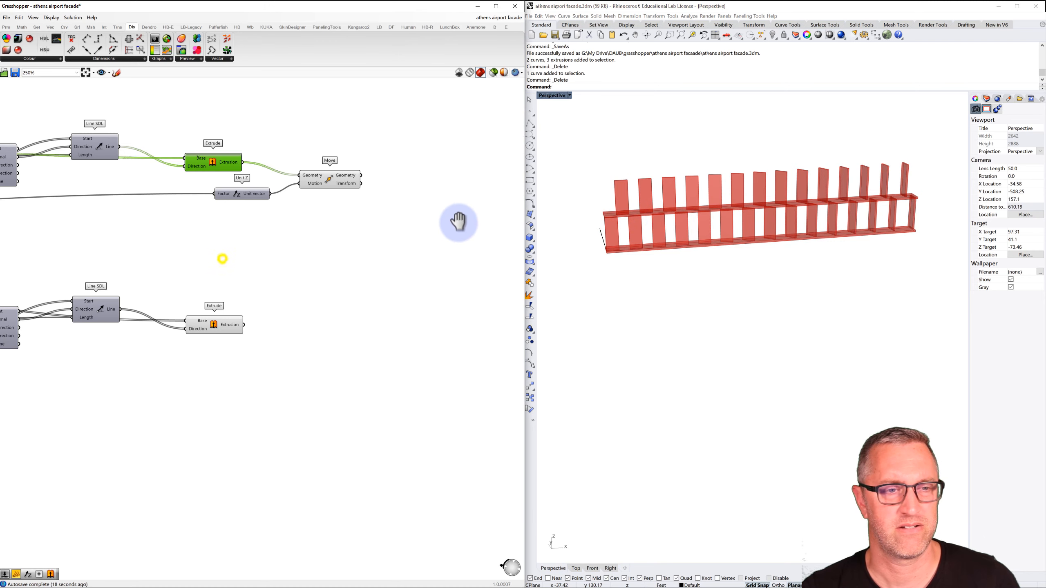
Step: Duplicate the strip's Move component and connect the original Move's Geometry output to the duplicate's Geometry input
scroll(453, 224, "down", 4)
right_click_drag(161, 244, 353, 228)
right_click_drag(79, 245, 344, 236)
scroll(156, 258, "up", 2)
scroll(156, 259, "up", 2)
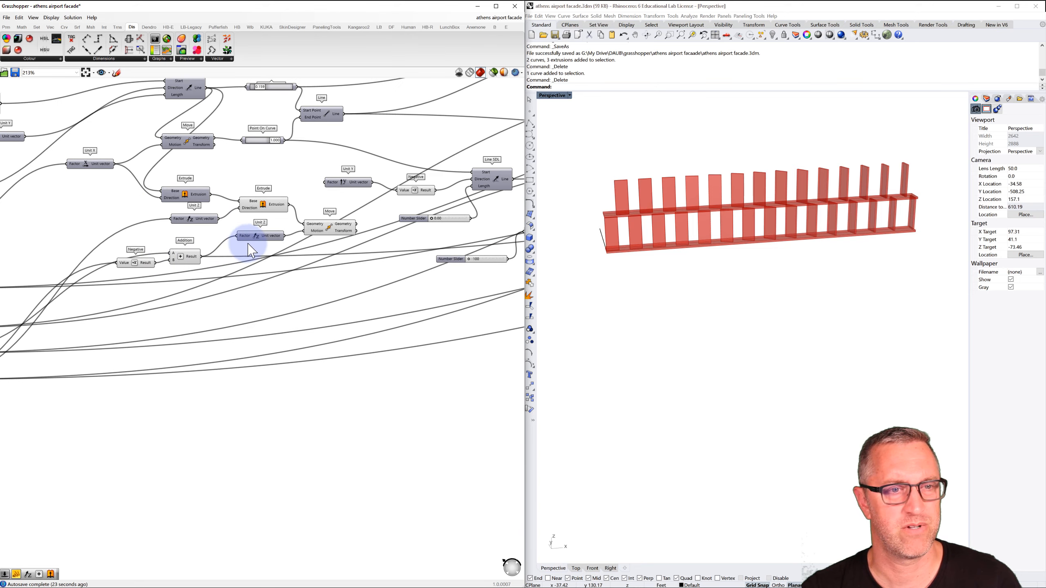
left_click(327, 226)
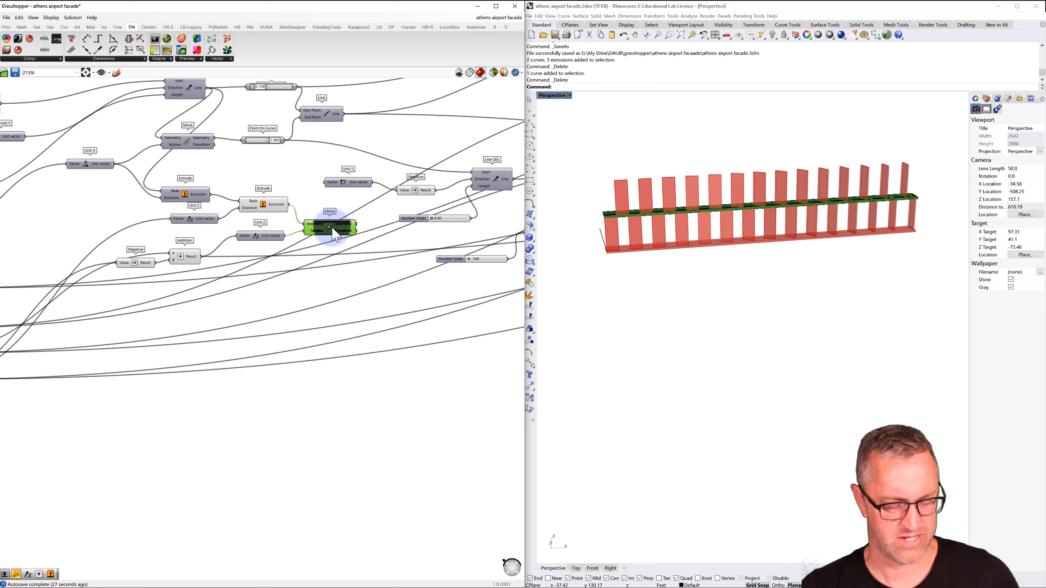
left_click_drag(336, 235, 382, 277, "alt")
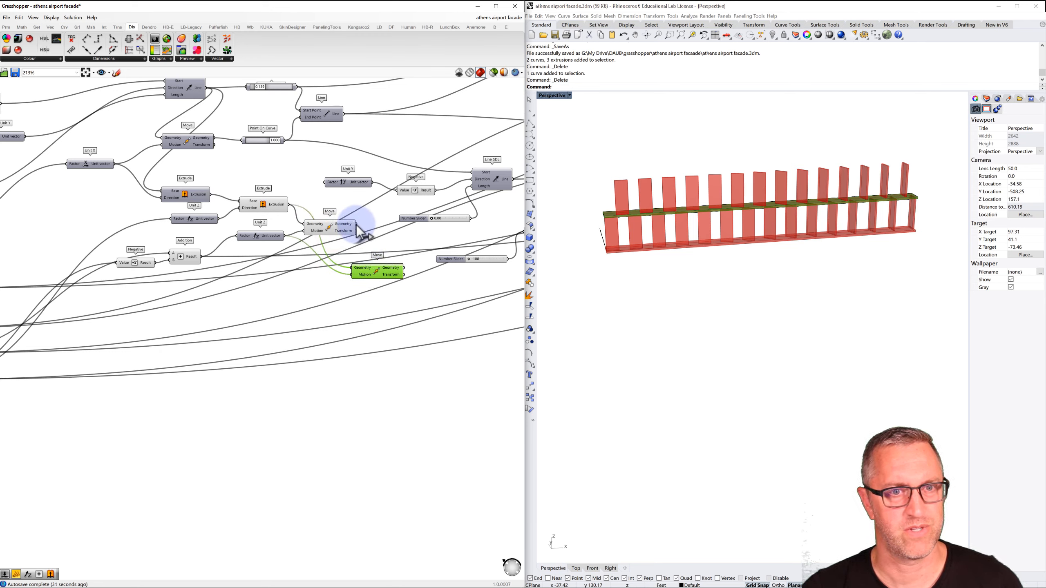
left_click(335, 228)
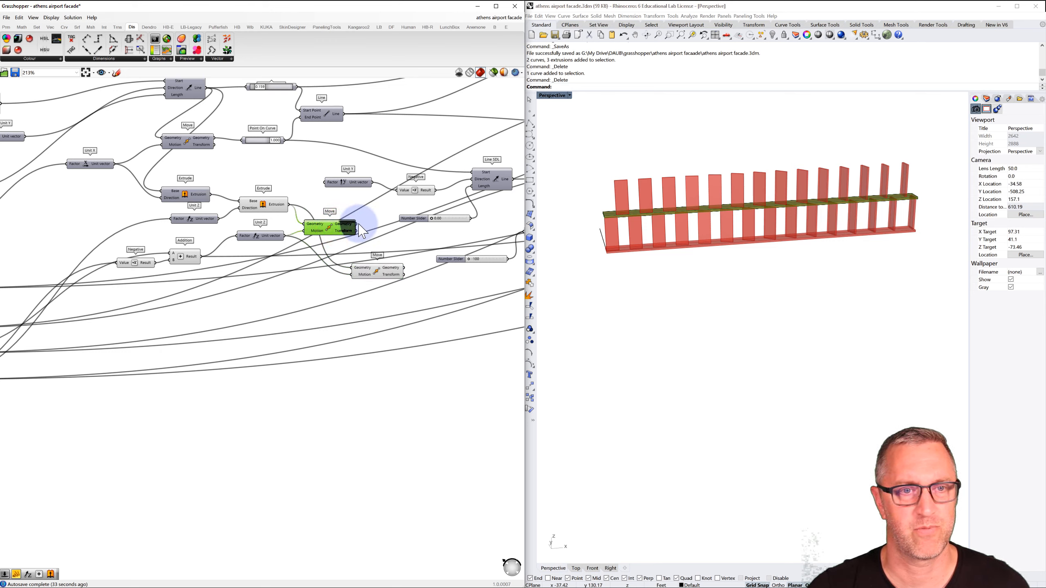
left_click_drag(352, 265, 353, 267)
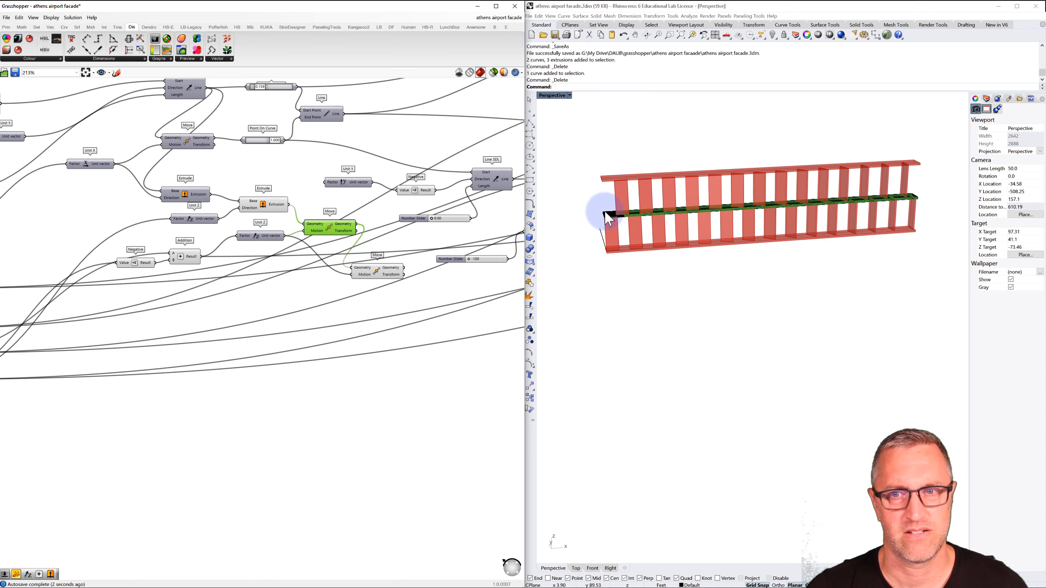
Step: Reposition the duplicated strip Move farther from the original and check which strip the original Move and base Extrude each produce
right_click_drag(602, 210, 599, 193)
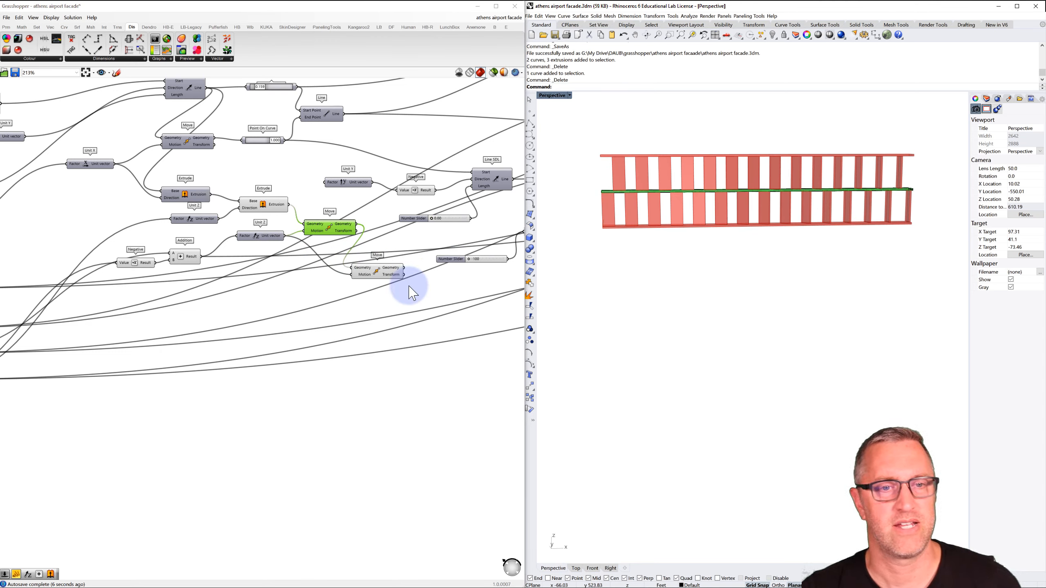
left_click(379, 272)
left_click_drag(381, 273, 408, 296)
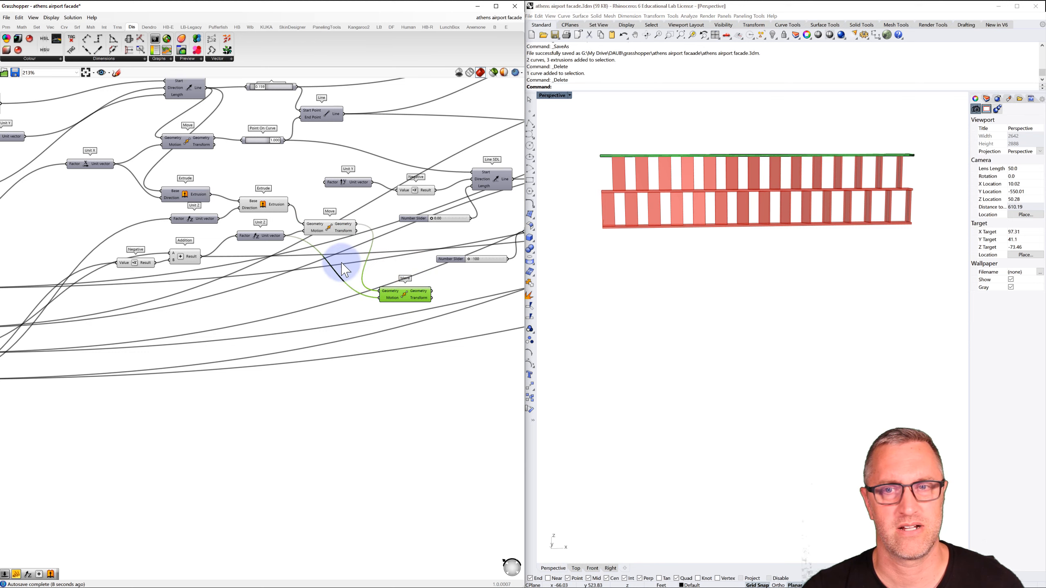
left_click(336, 225)
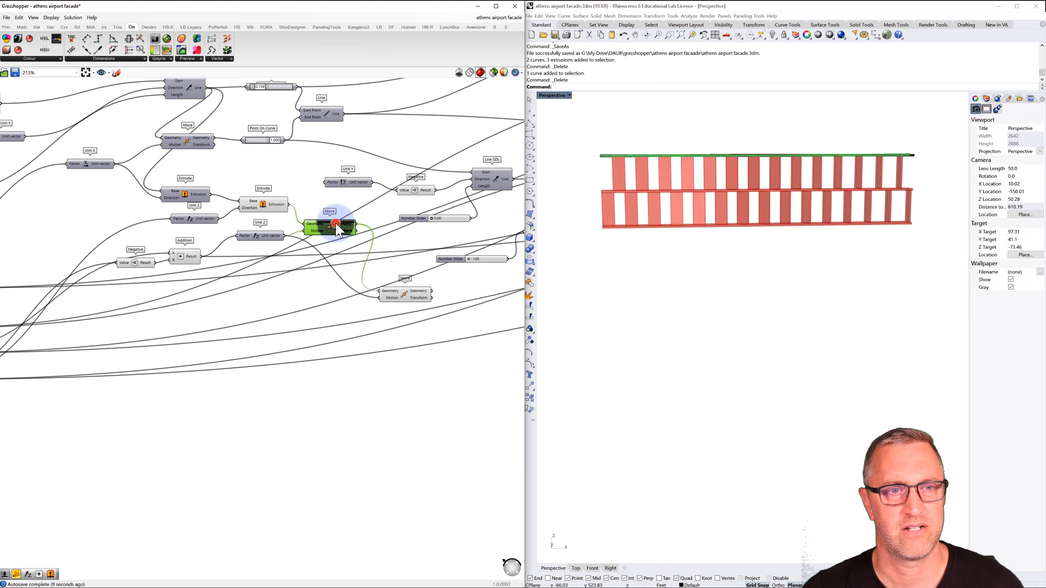
left_click(274, 205)
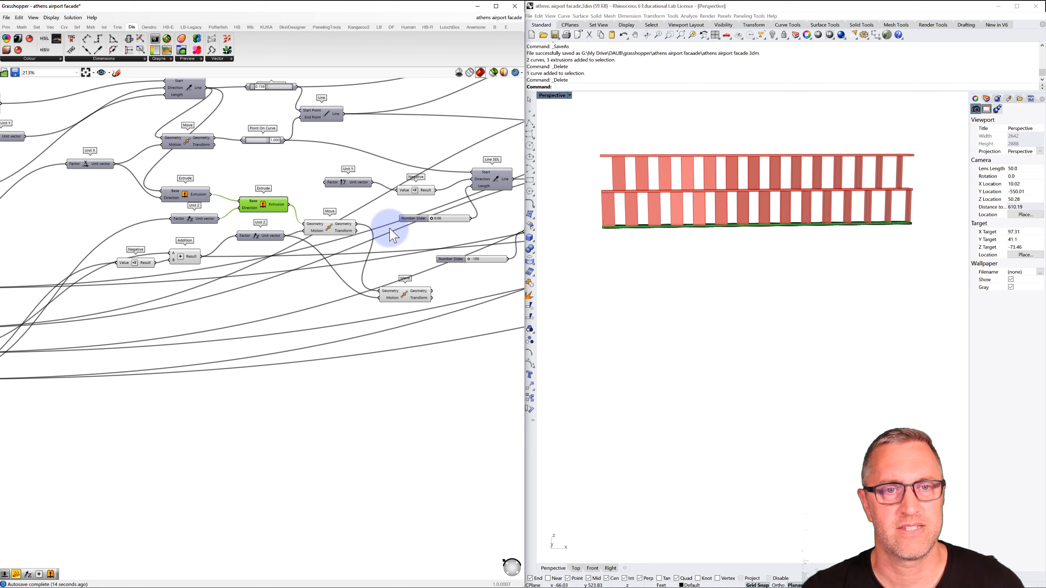
Step: Copy the upper panels' Unit Z and Move beside the lower final Extrude and connect that Extrude's Extrusion to the copied Move's Geometry
right_click_drag(380, 242, 299, 252)
scroll(442, 231, "down", 7)
right_click_drag(441, 230, 226, 245)
scroll(356, 243, "down", 3)
right_click_drag(355, 243, 254, 243)
scroll(395, 245, "up", 4)
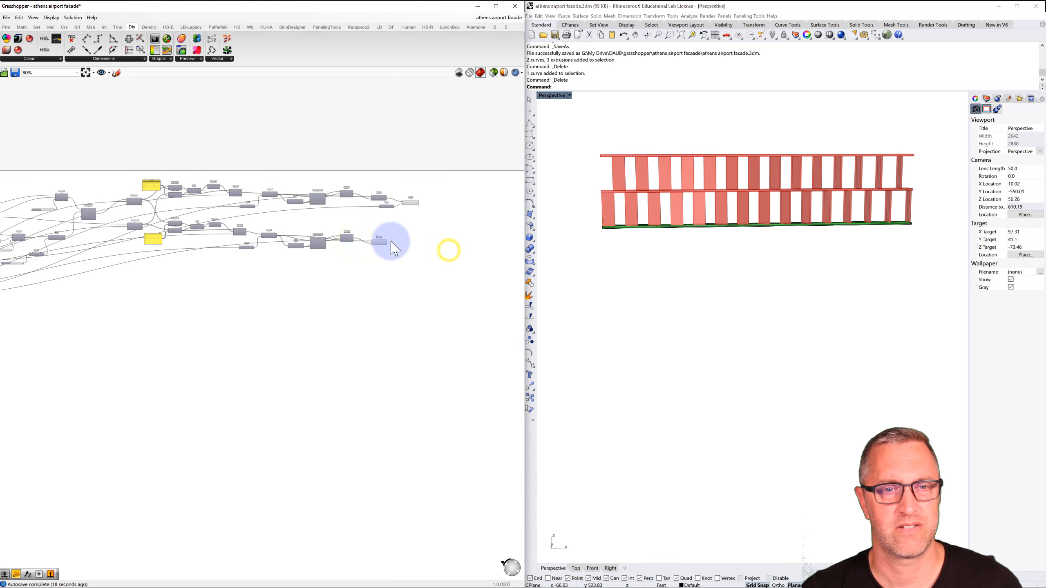
left_click(369, 244)
scroll(372, 243, "up", 6)
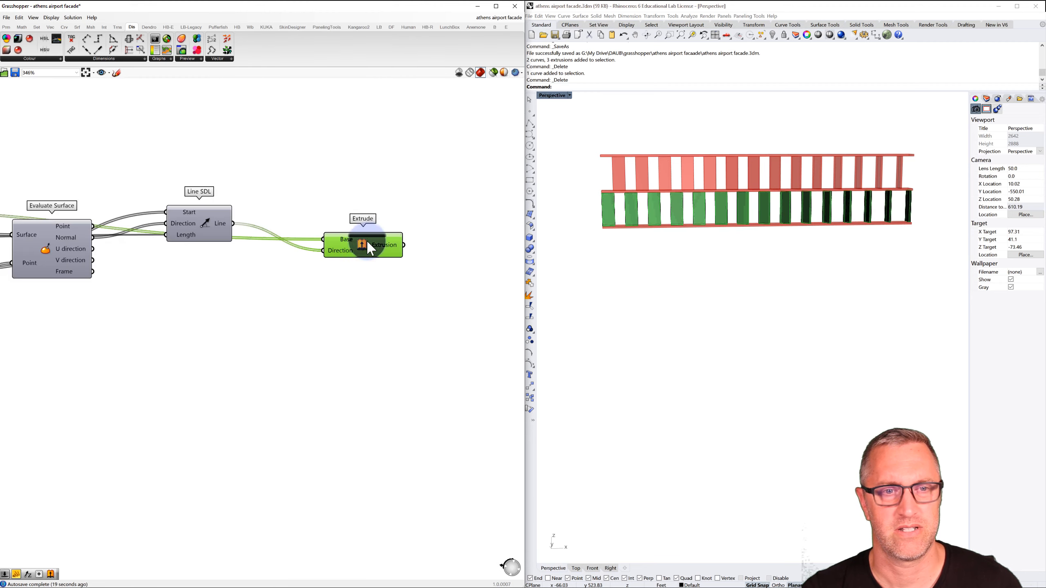
scroll(380, 245, "down", 3)
right_click_drag(406, 253, 369, 252)
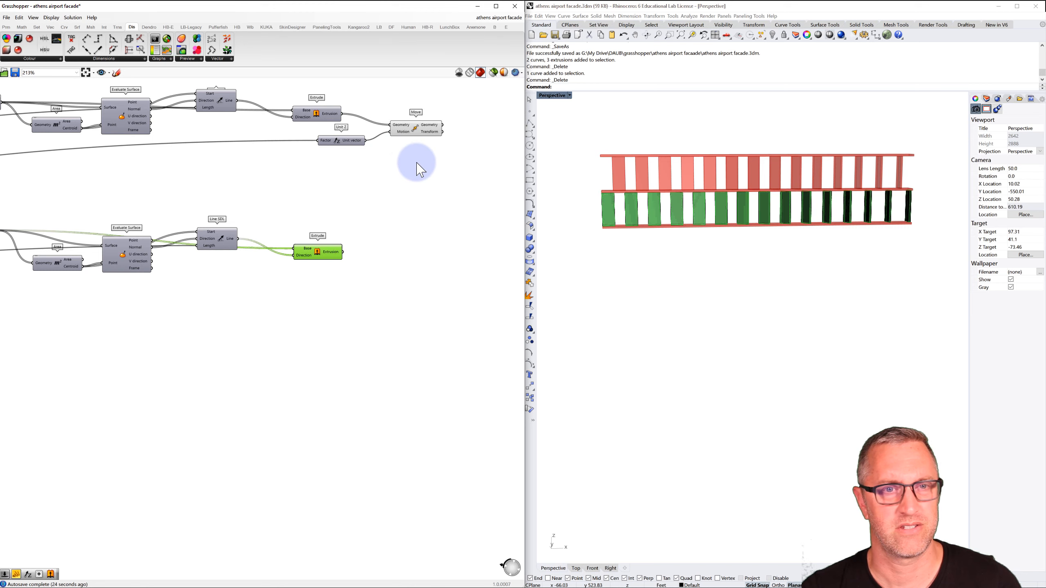
left_click_drag(417, 163, 358, 125)
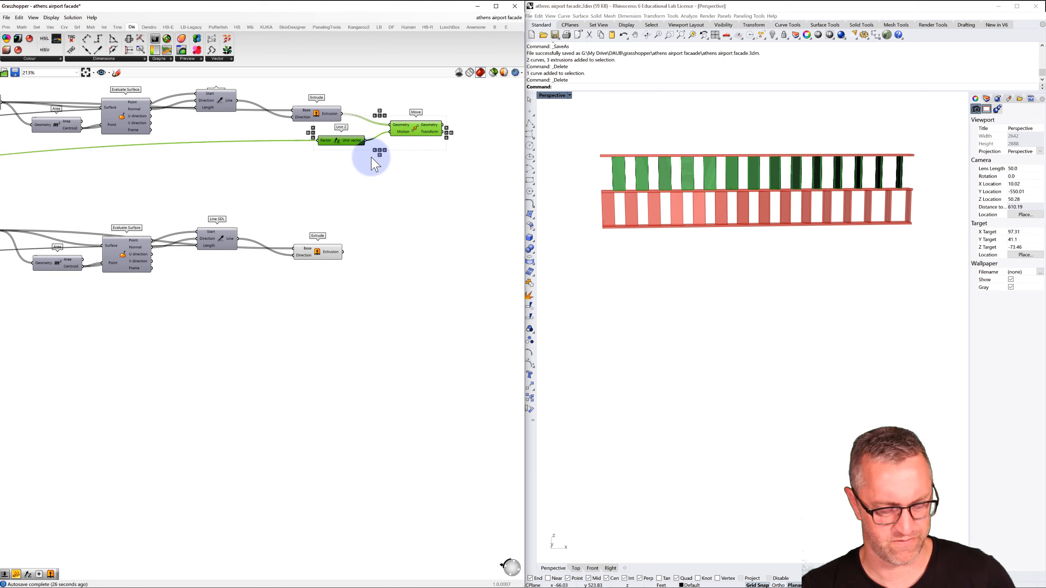
key("ctrl+c")
key("ctrl+v")
left_click_drag(418, 147, 409, 294)
left_click_drag(346, 255, 384, 275)
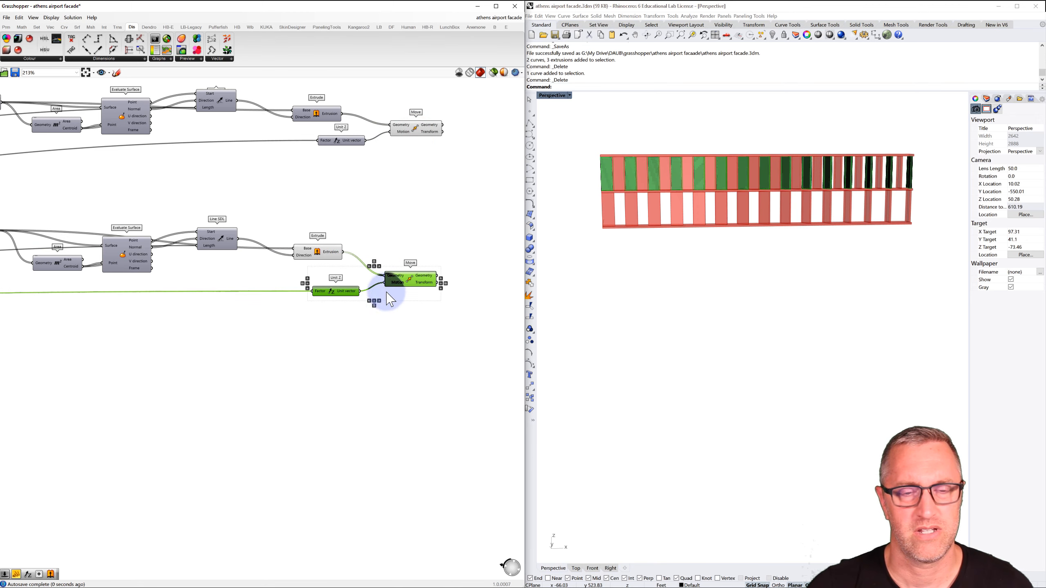
Step: Add a Multiplication component below the copied Unit Z and connect a panel containing 2 to its B input
left_click(335, 292)
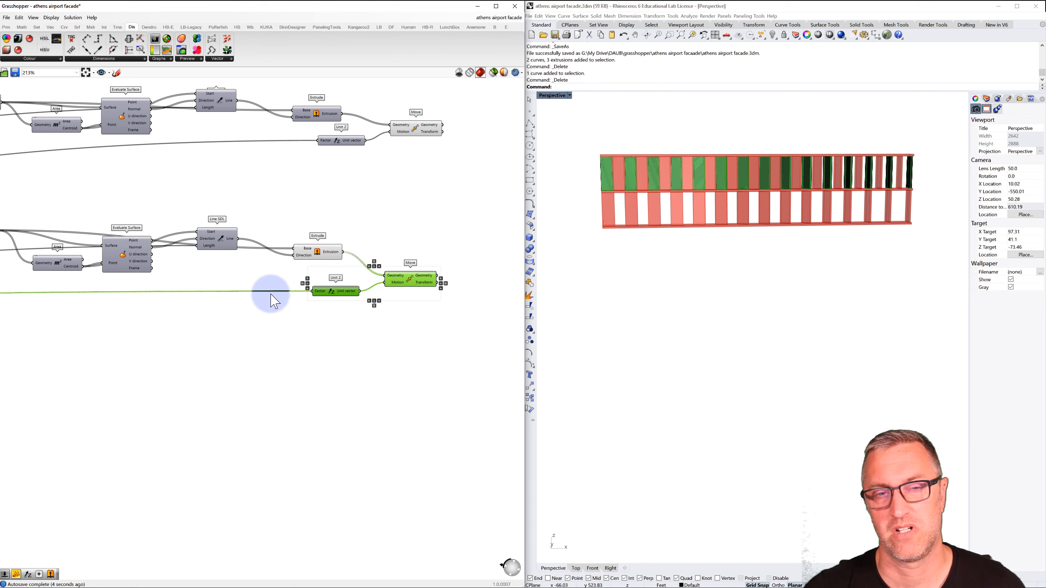
right_click_drag(281, 292, 346, 294)
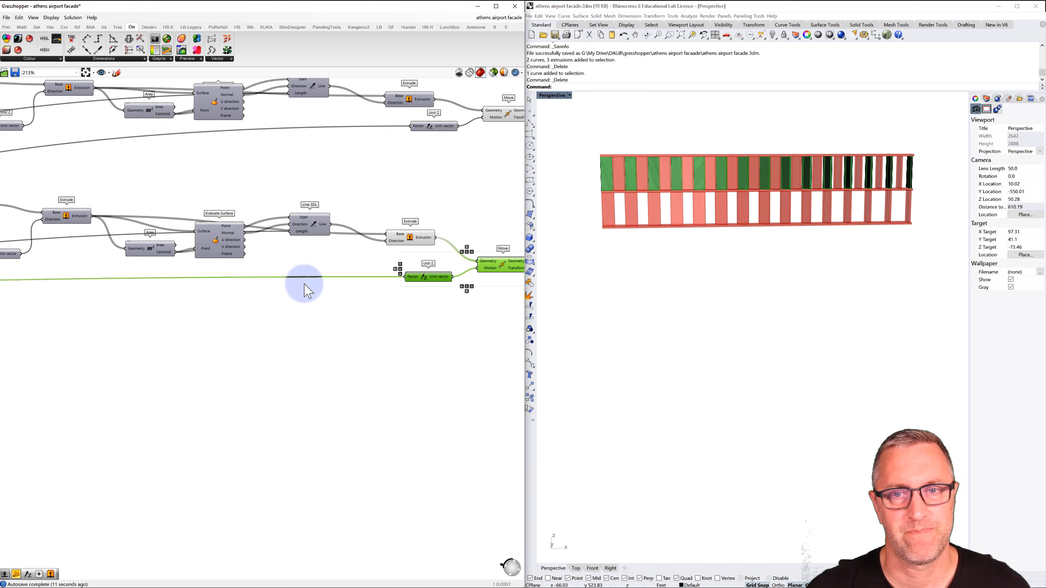
double_click(344, 285)
type("mul")
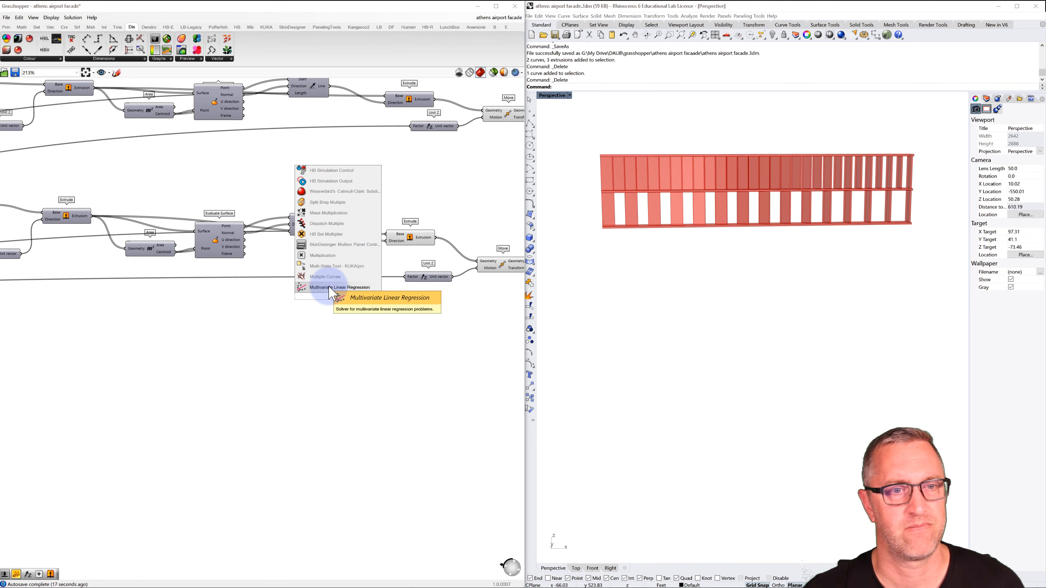
left_click(325, 256)
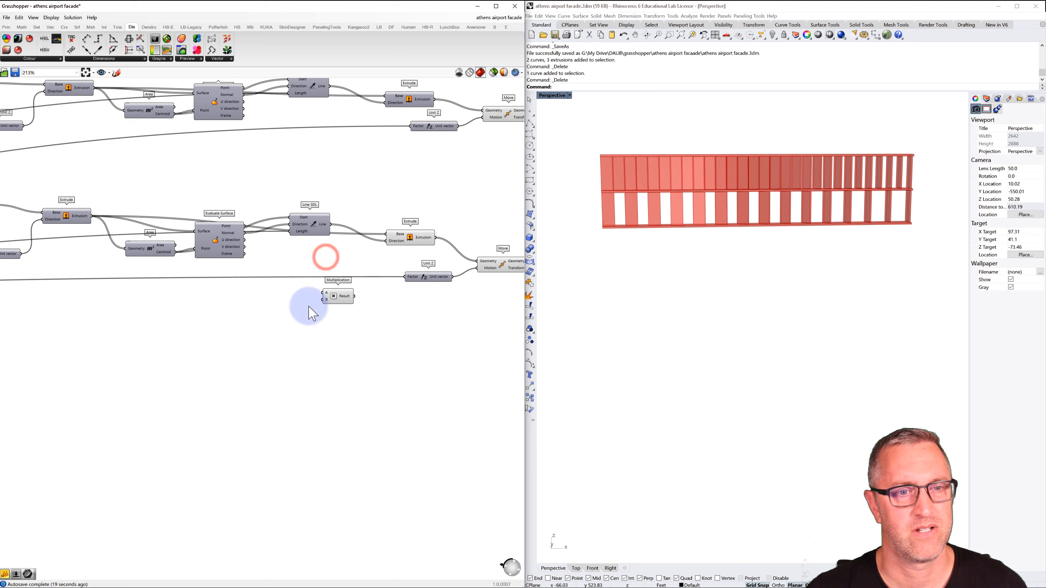
double_click(294, 309)
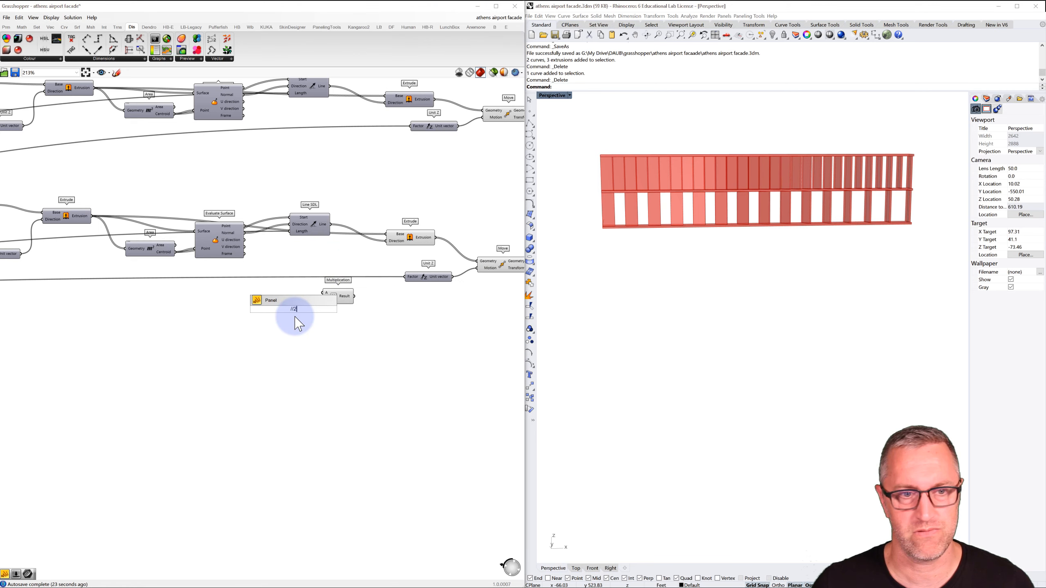
key("Return")
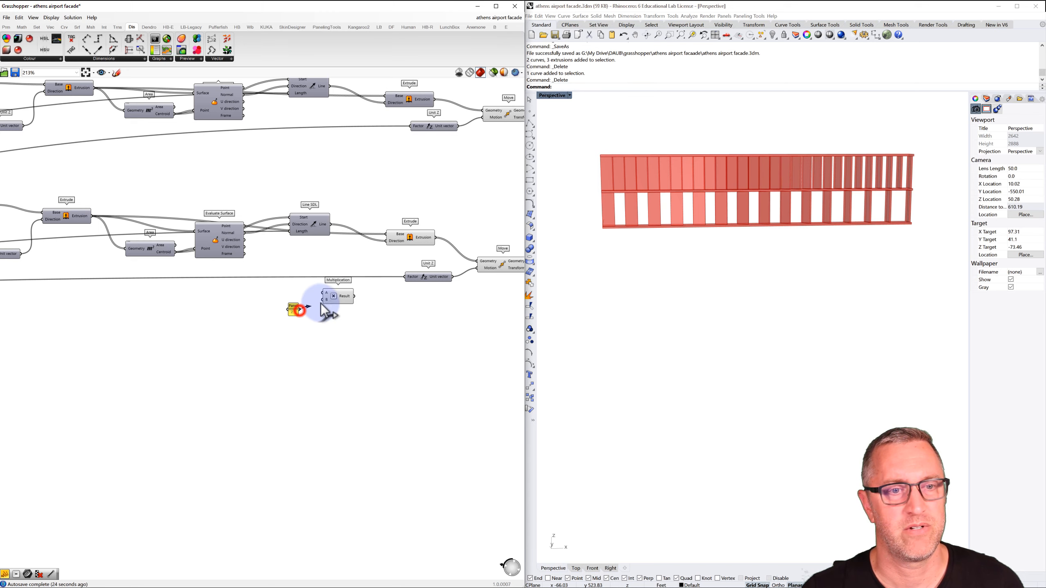
left_click_drag(321, 304, 324, 299)
Step: Connect the Addition's Result to the Multiplication's A input and the Multiplication's Result to the copied Unit Z's Factor
scroll(272, 288, "down", 4)
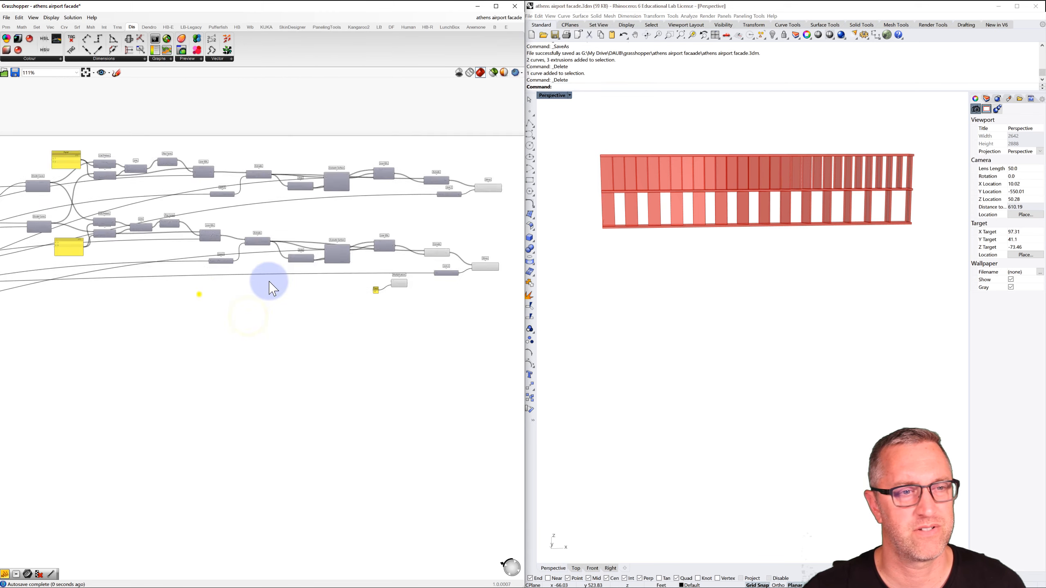
right_click_drag(199, 294, 389, 270)
right_click_drag(168, 287, 399, 268)
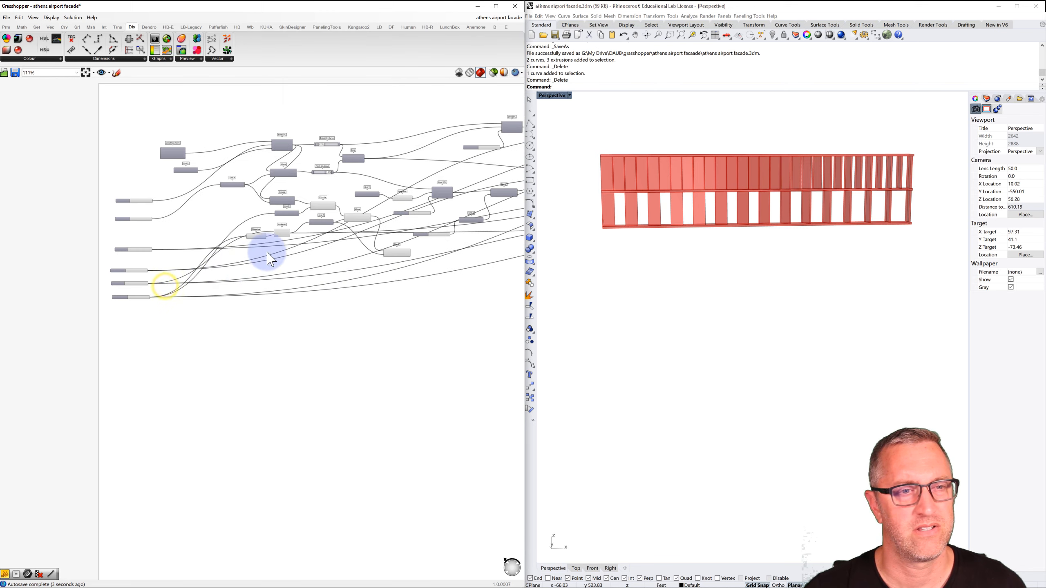
scroll(268, 258, "up", 4)
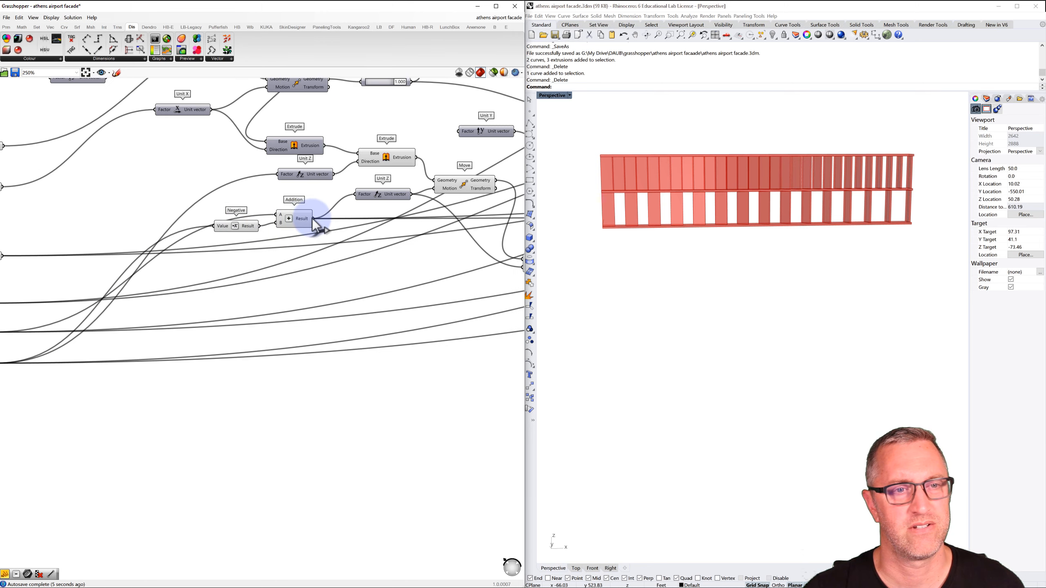
left_click_drag(312, 218, 417, 210)
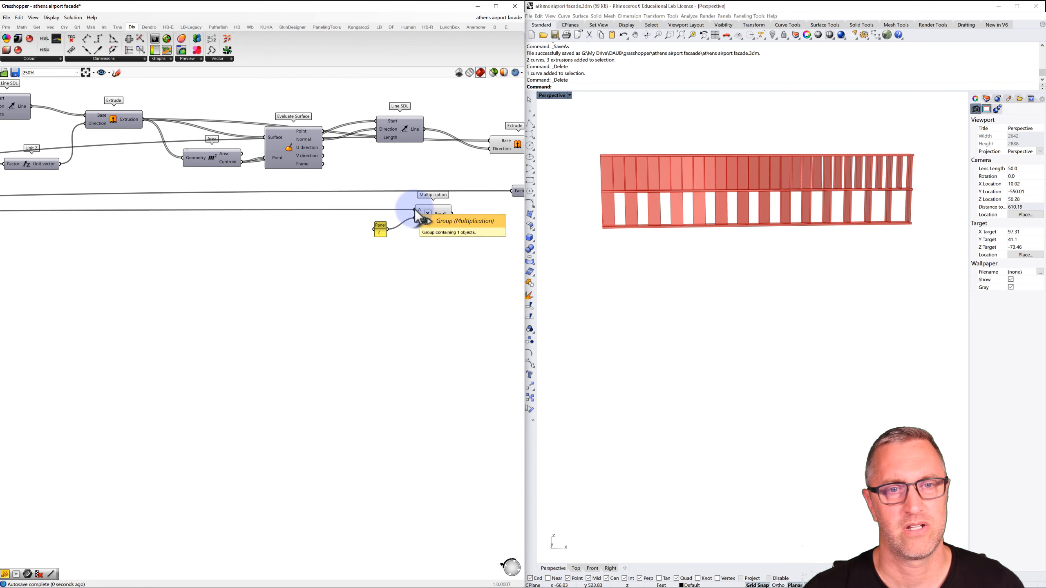
right_click_drag(443, 210, 394, 225)
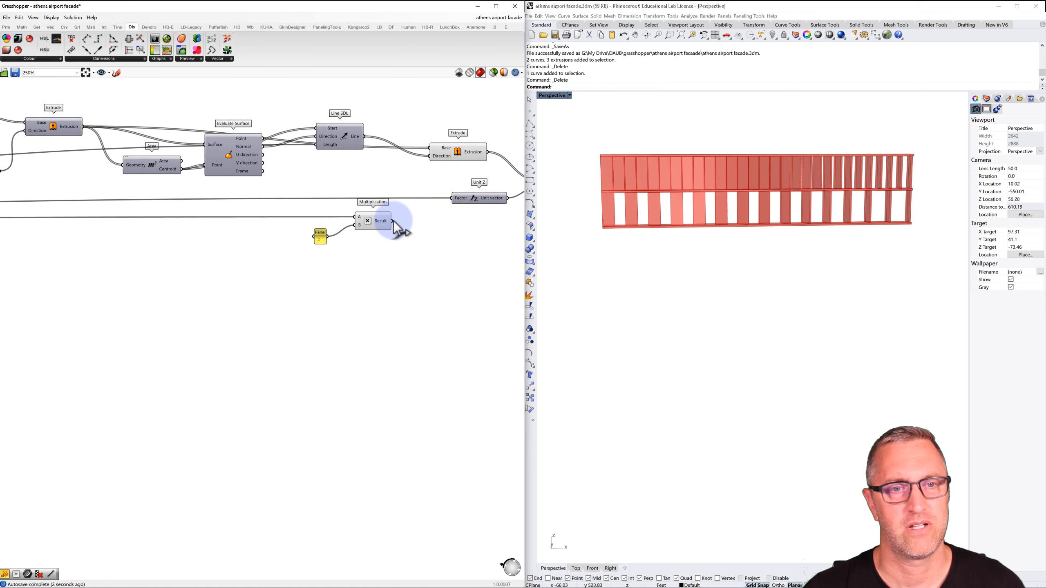
left_click_drag(394, 221, 457, 200)
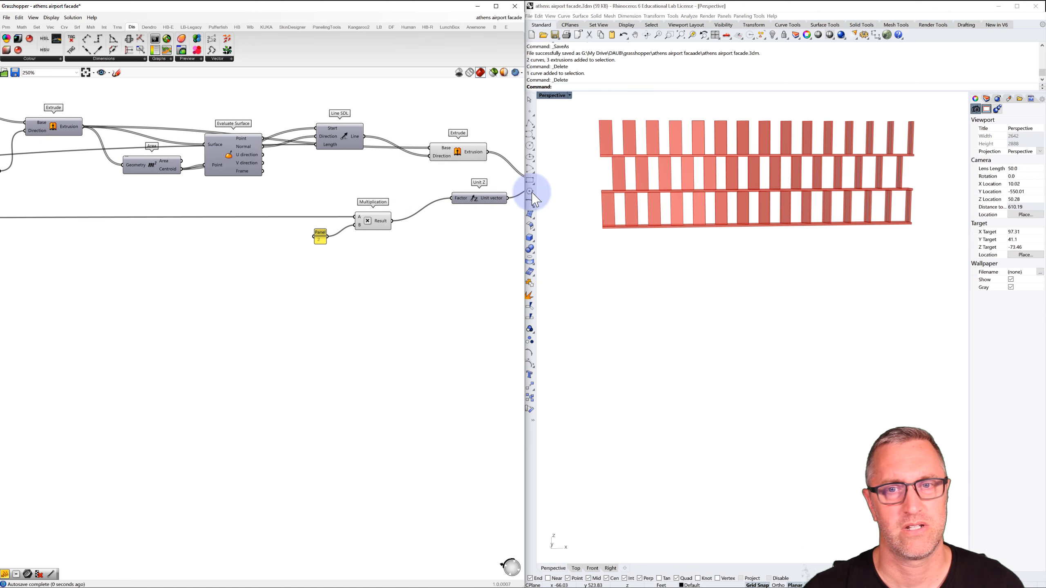
scroll(603, 156, "up", 5)
right_click_drag(606, 153, 611, 155)
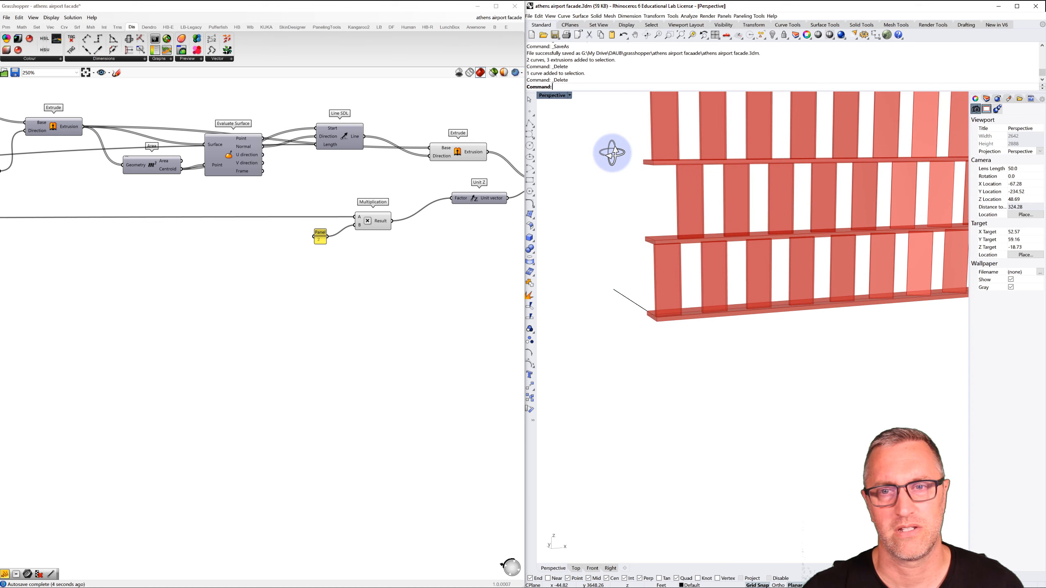
Step: Duplicate the second strip Move and connect the source Move's Geometry output to the duplicate's Geometry input to add a top strip
scroll(448, 218, "down", 2)
right_click_drag(447, 218, 278, 246)
scroll(278, 246, "down", 1)
right_click_drag(622, 217, 683, 225)
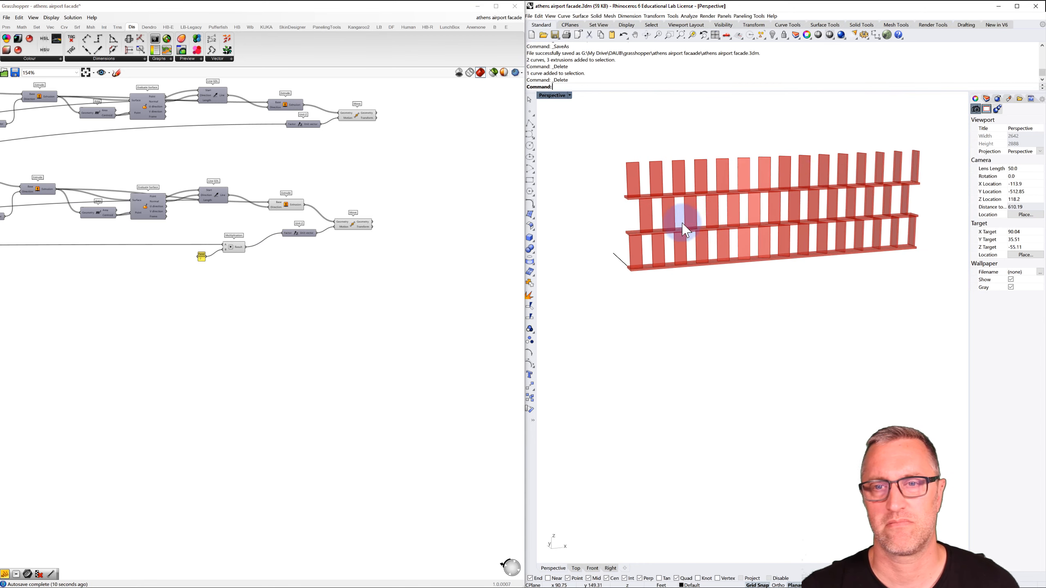
scroll(465, 244, "down", 3)
right_click_drag(129, 265, 274, 259)
scroll(198, 210, "up", 3)
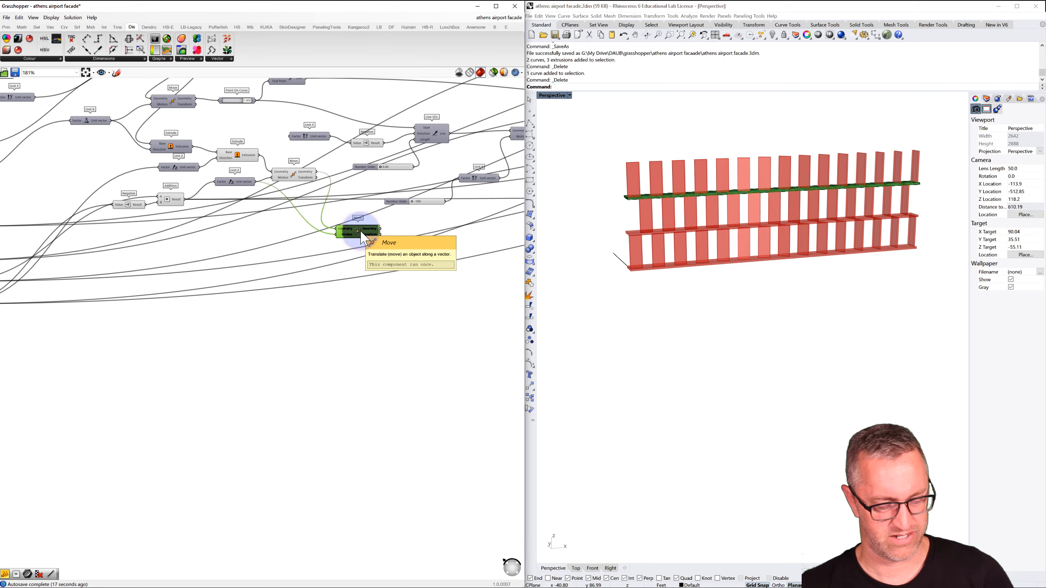
left_click_drag(362, 237, 423, 255)
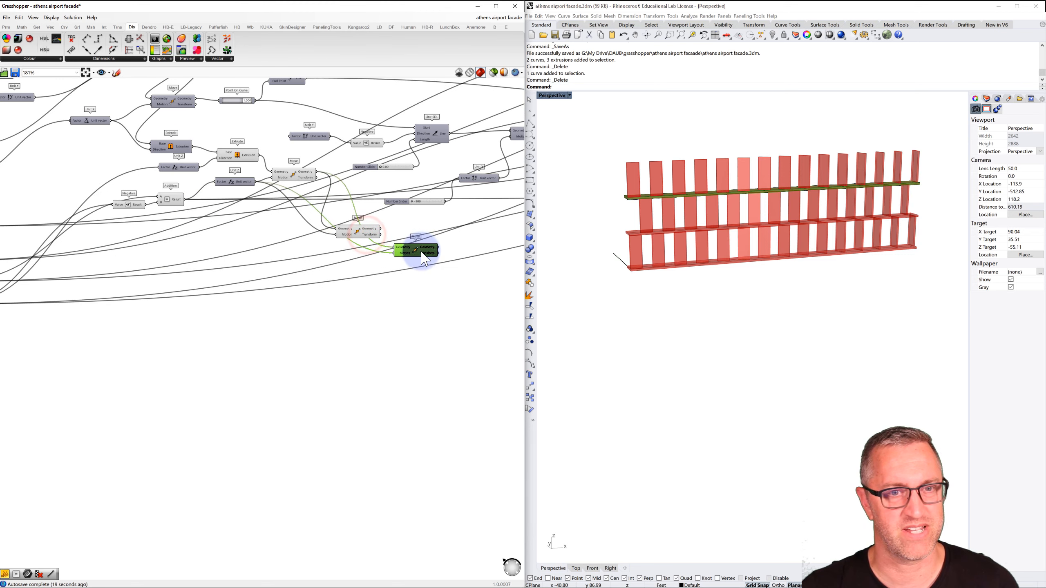
left_click_drag(380, 229, 430, 255)
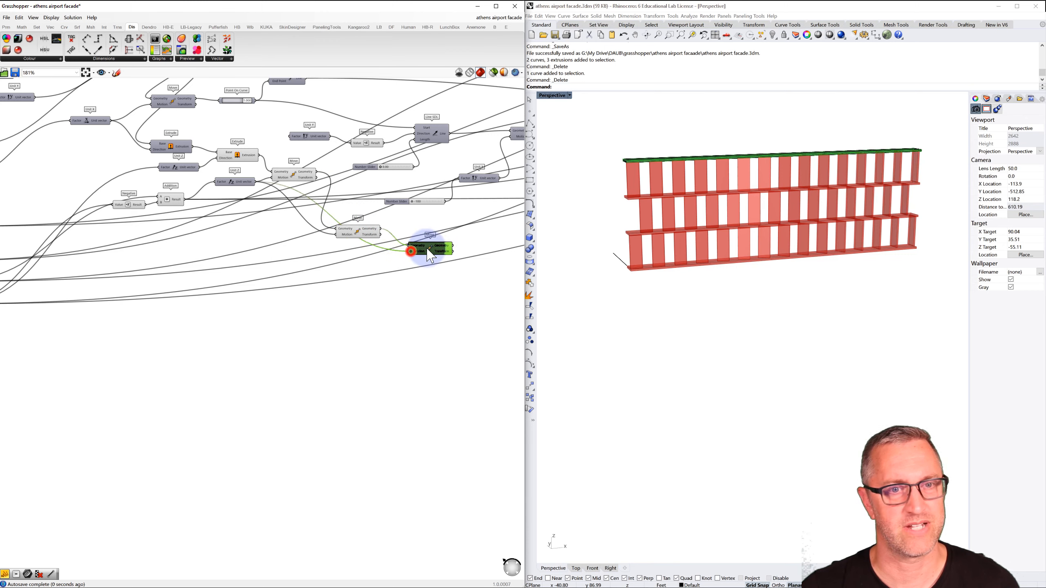
Step: Check which strip the base Extrude and each chained Move produce, and inspect the three-row facade from several angles
right_click_drag(306, 183, 230, 175)
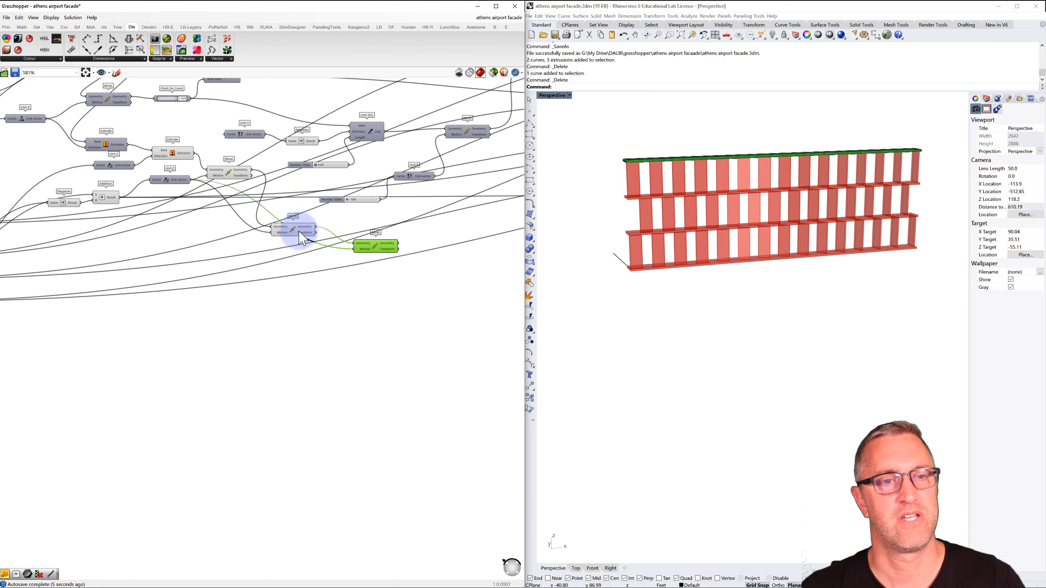
left_click(293, 233)
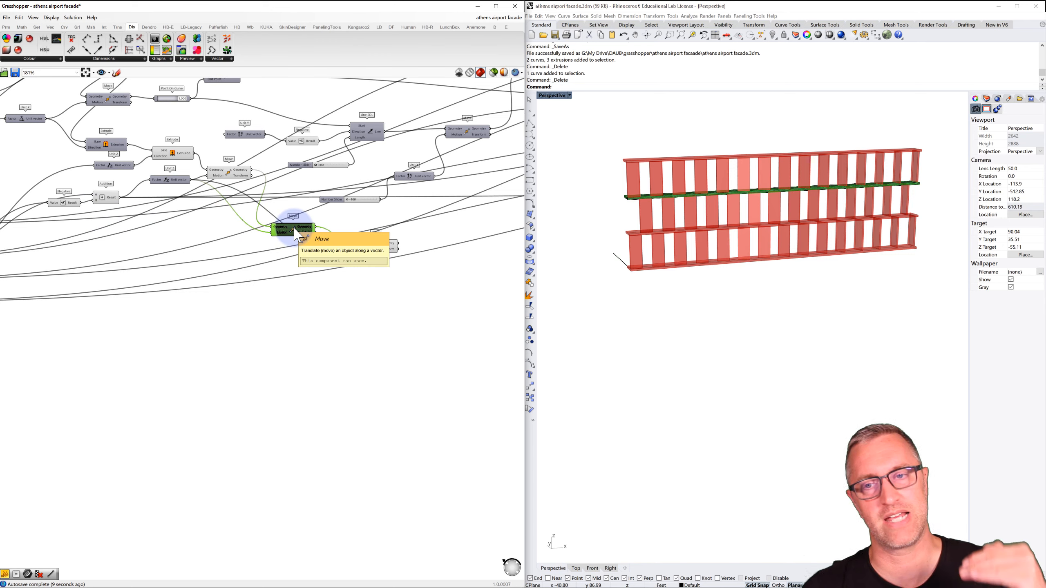
left_click(374, 246)
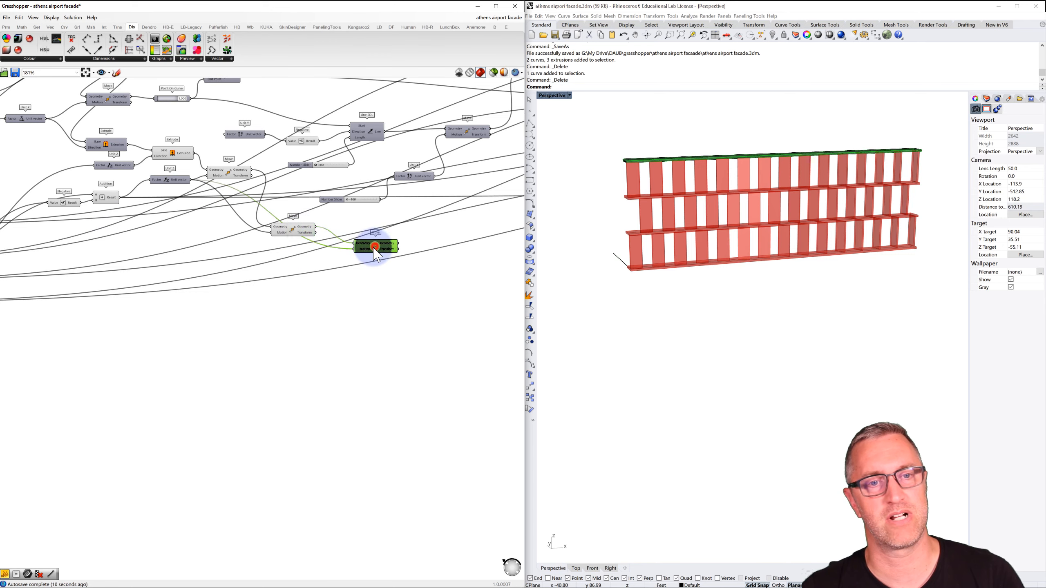
left_click(302, 235)
left_click(238, 173)
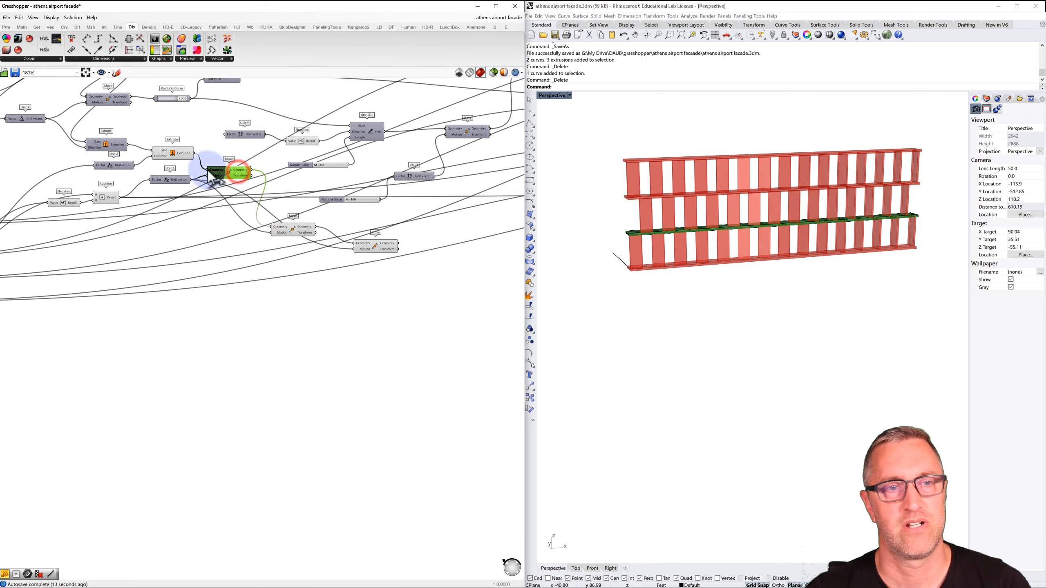
left_click(184, 153)
left_click(232, 172)
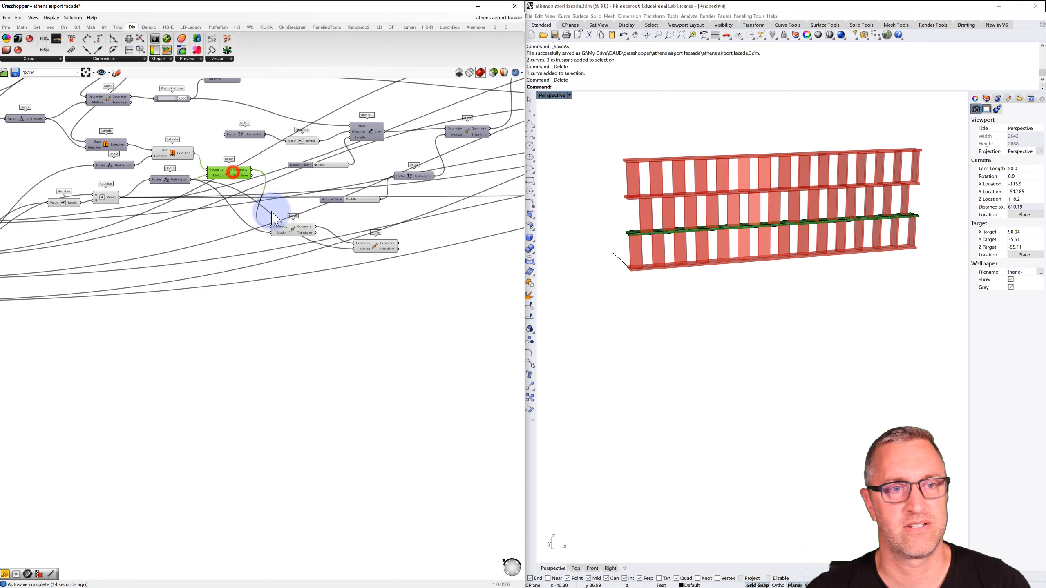
left_click(289, 234)
left_click(375, 247)
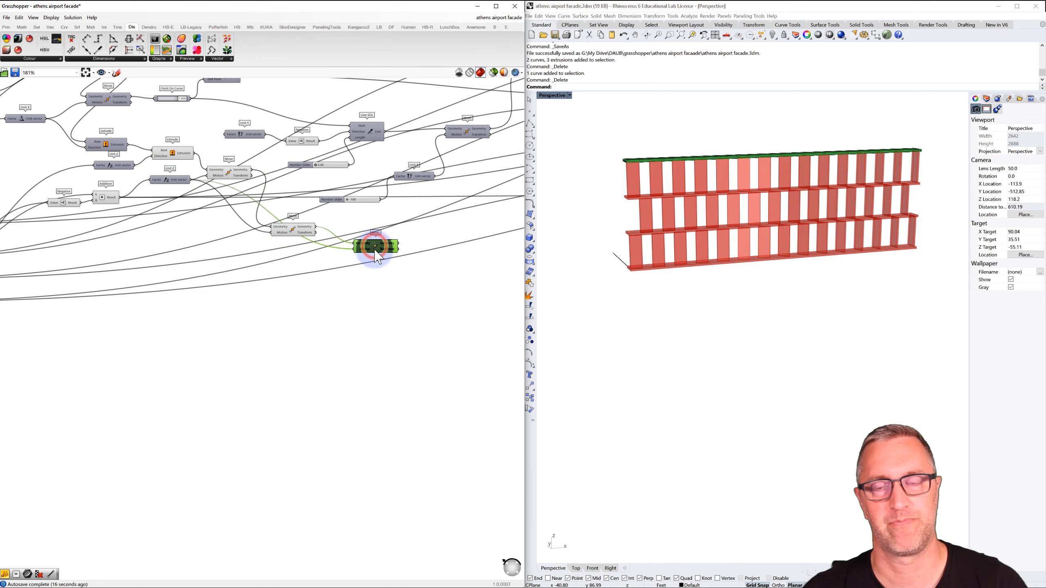
left_click(390, 315)
right_click_drag(679, 246, 660, 263)
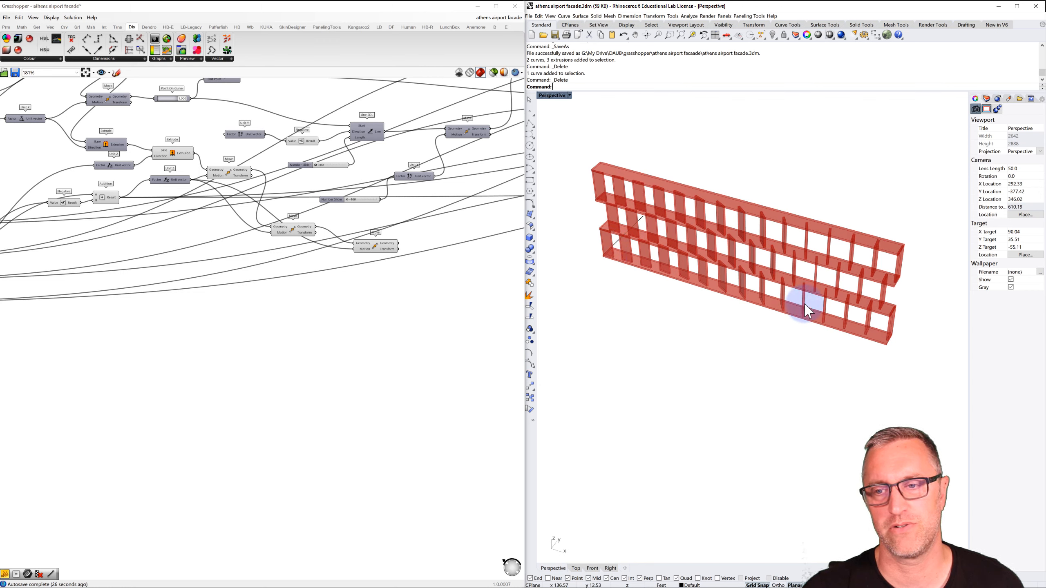
right_click_drag(885, 340, 894, 313)
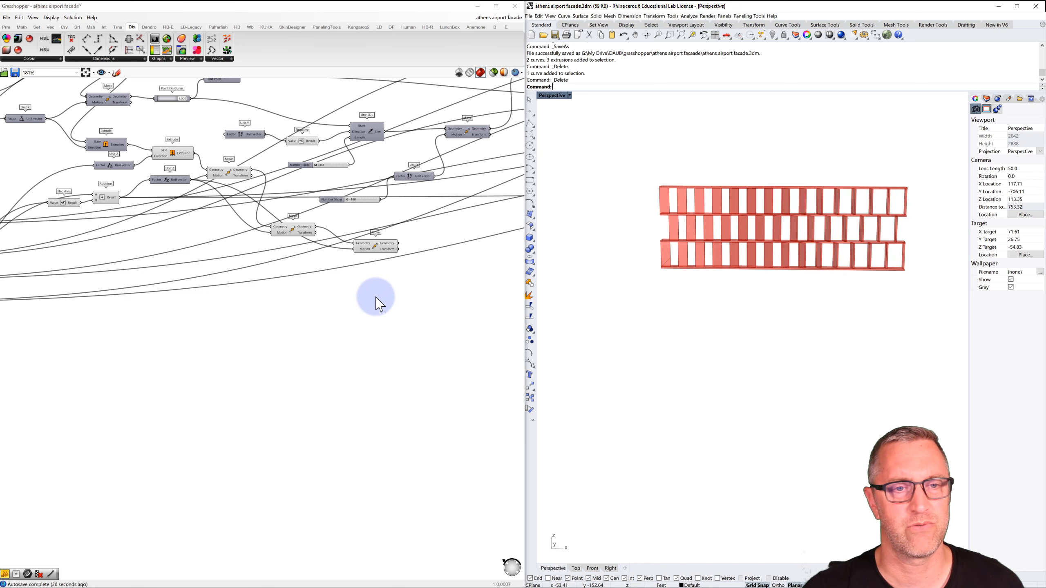
Step: Set the facade depth slider to 10.00 and the facade length slider to 200
scroll(268, 286, "down", 4)
right_click_drag(201, 284, 311, 259)
scroll(190, 242, "up", 6)
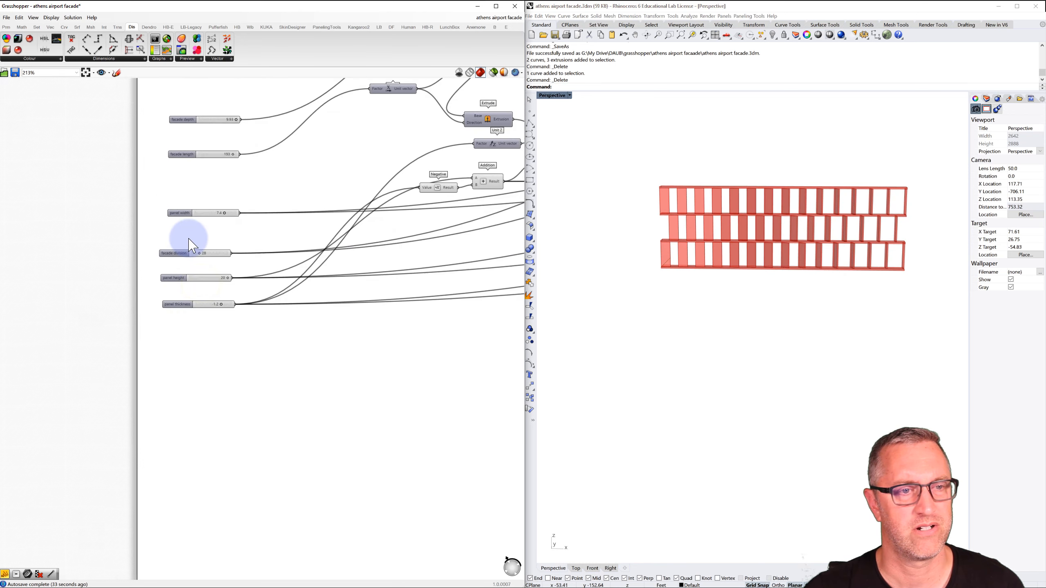
right_click_drag(192, 235, 193, 284)
scroll(200, 179, "up", 1)
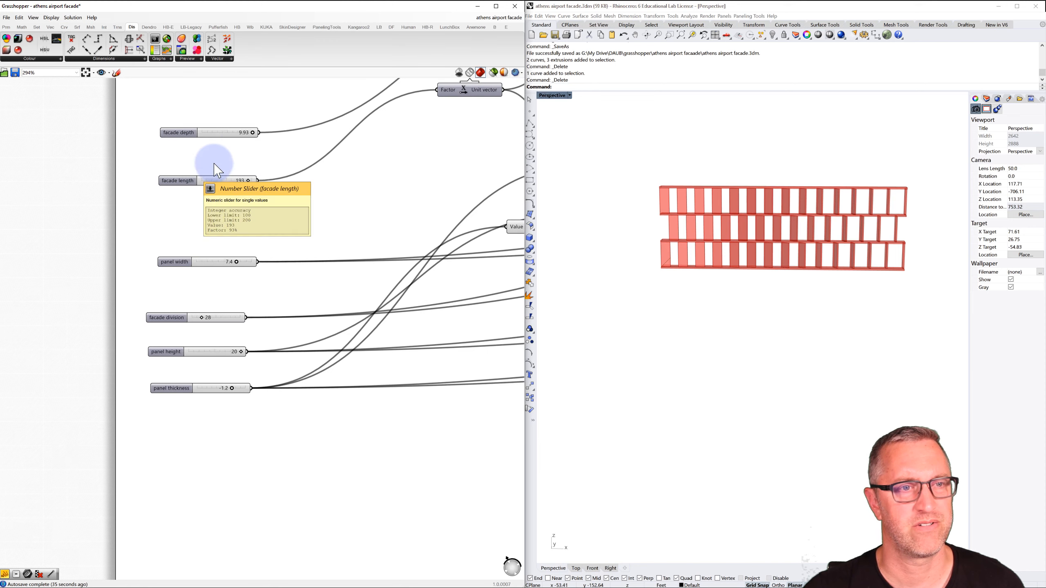
left_click_drag(232, 134, 230, 133)
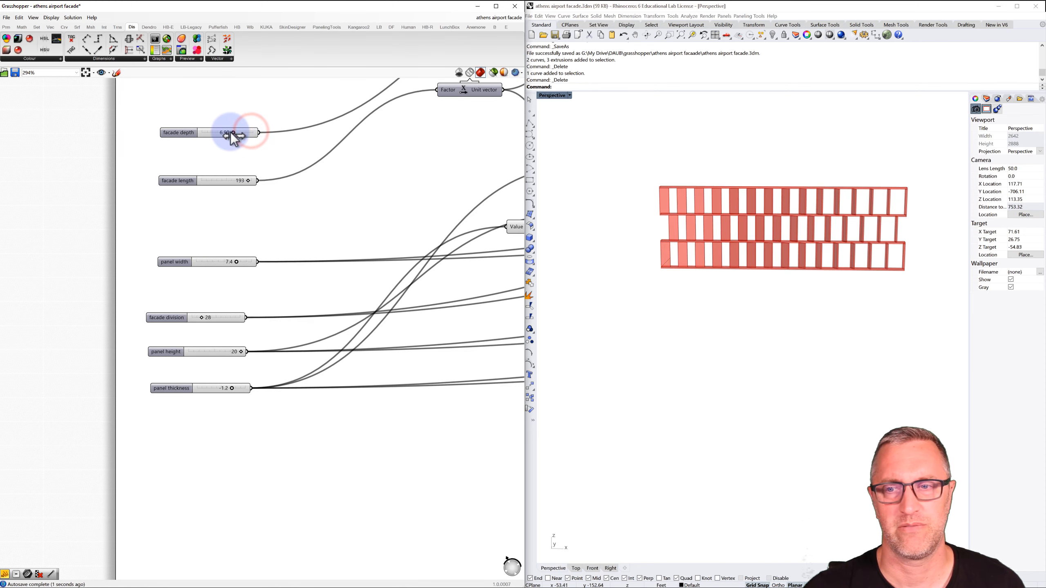
right_click_drag(766, 245, 754, 252)
scroll(865, 302, "up", 3)
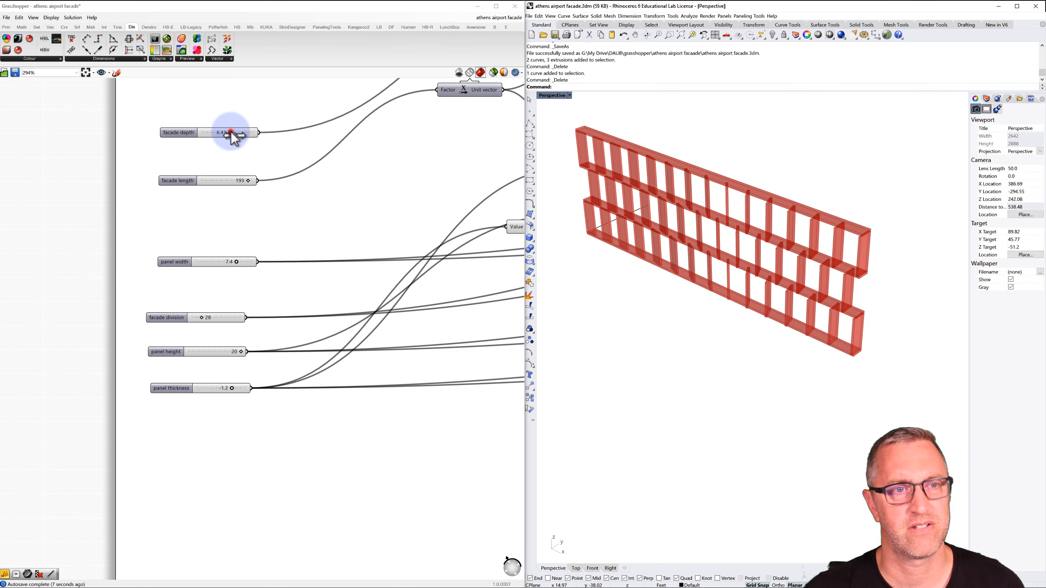
left_click_drag(231, 134, 289, 147)
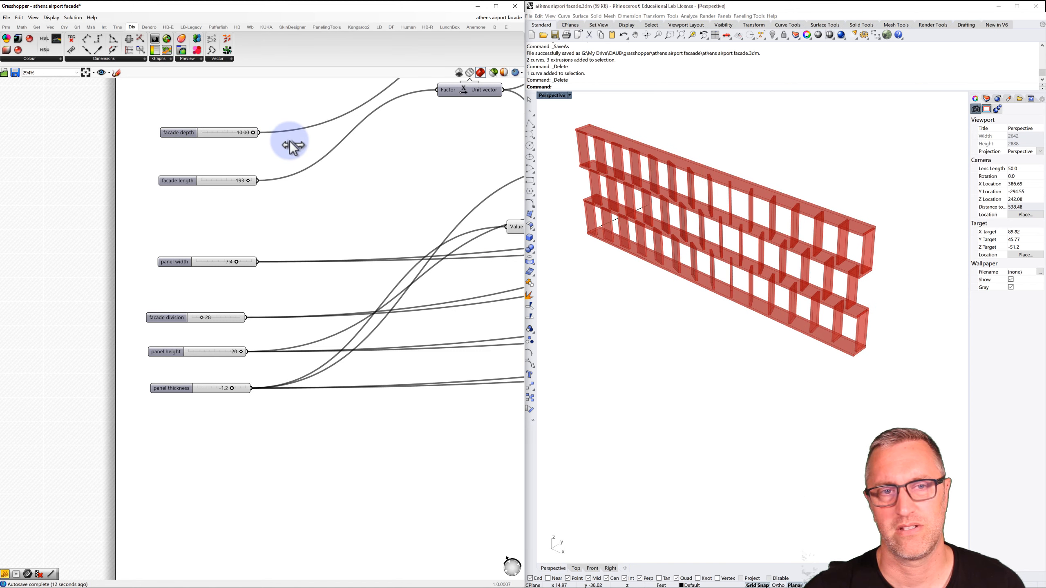
left_click_drag(249, 182, 272, 181)
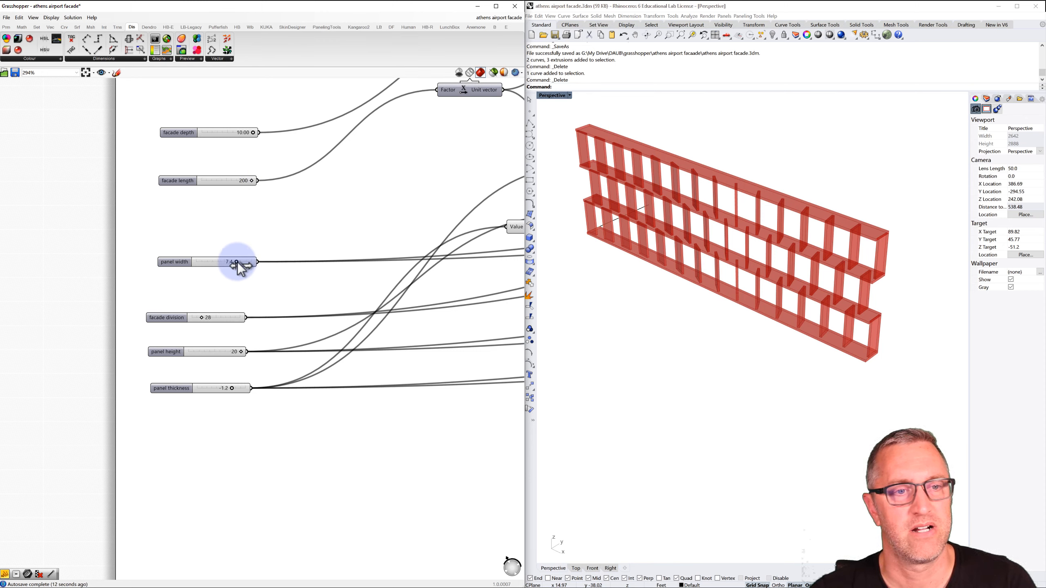
Step: Set the panel width to 9.0, the facade division to 47 and the panel height to 20
mouse_move(233, 264)
left_mouse_down()
mouse_move(214, 264)
mouse_move(251, 264)
left_mouse_up()
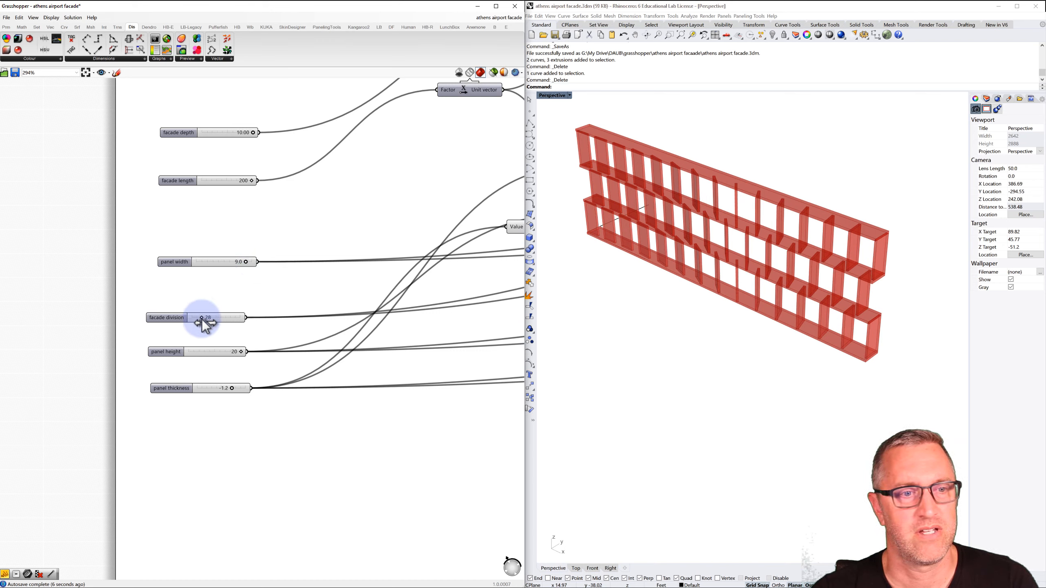
mouse_move(202, 319)
left_mouse_down()
mouse_move(222, 316)
mouse_move(214, 321)
left_mouse_up()
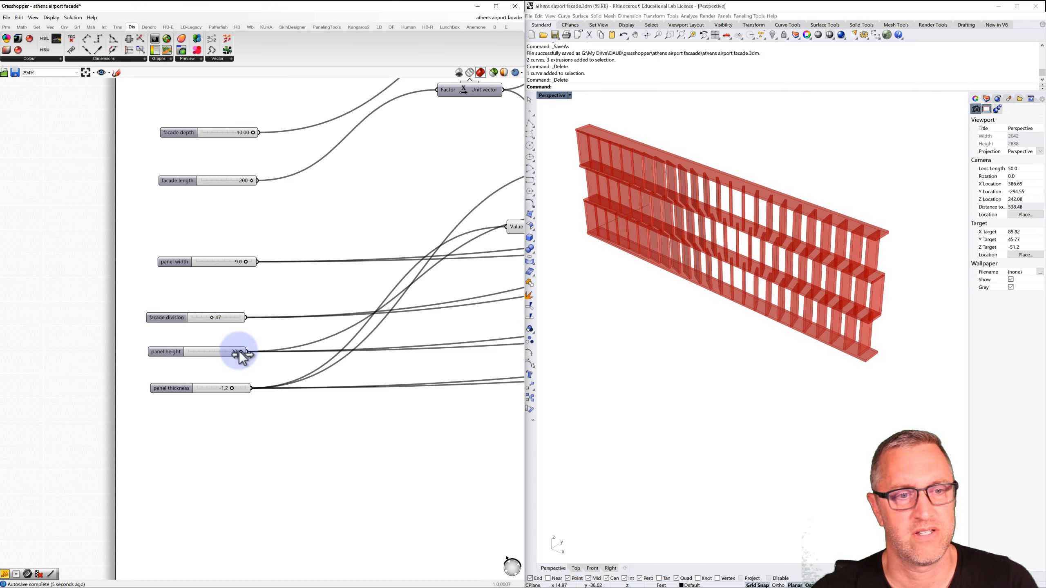
left_click_drag(223, 353, 255, 350)
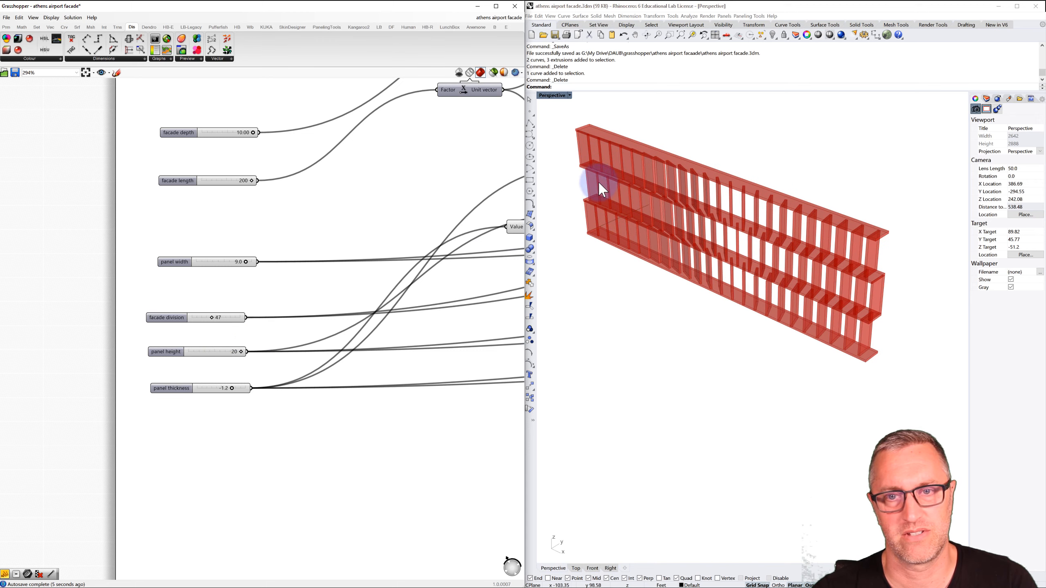
right_click_drag(598, 183, 618, 201)
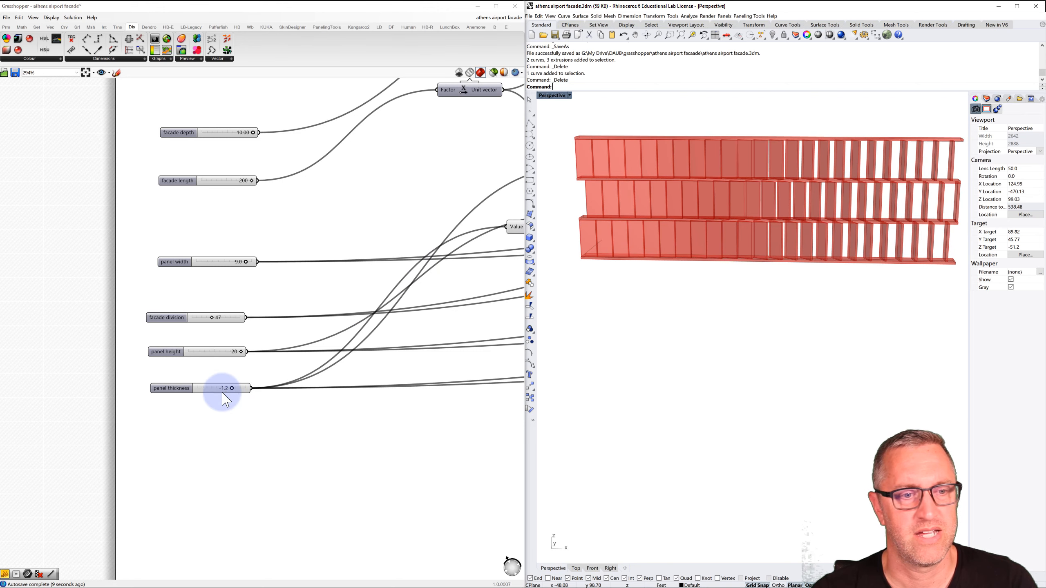
Step: Set the panel thickness to -0.5 and check the thinner panels and strips on the facade
left_click_drag(232, 389, 263, 386)
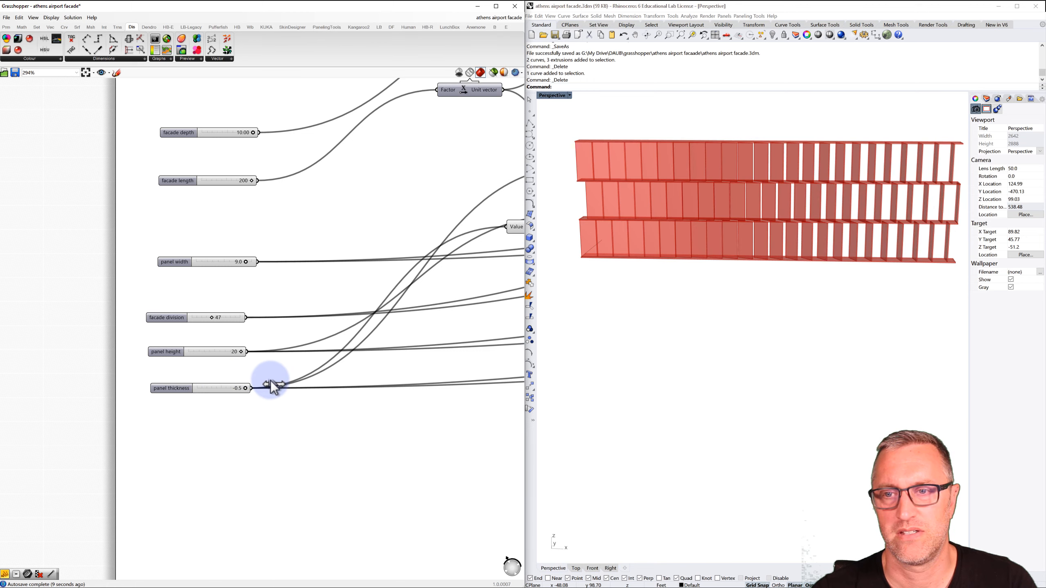
right_click_drag(746, 285, 750, 284, "shift")
Step: Add a Custom Preview component at the end of the definition, beyond the panel Moves
scroll(743, 280, "down", 4)
scroll(751, 284, "up", 2)
scroll(446, 289, "down", 3)
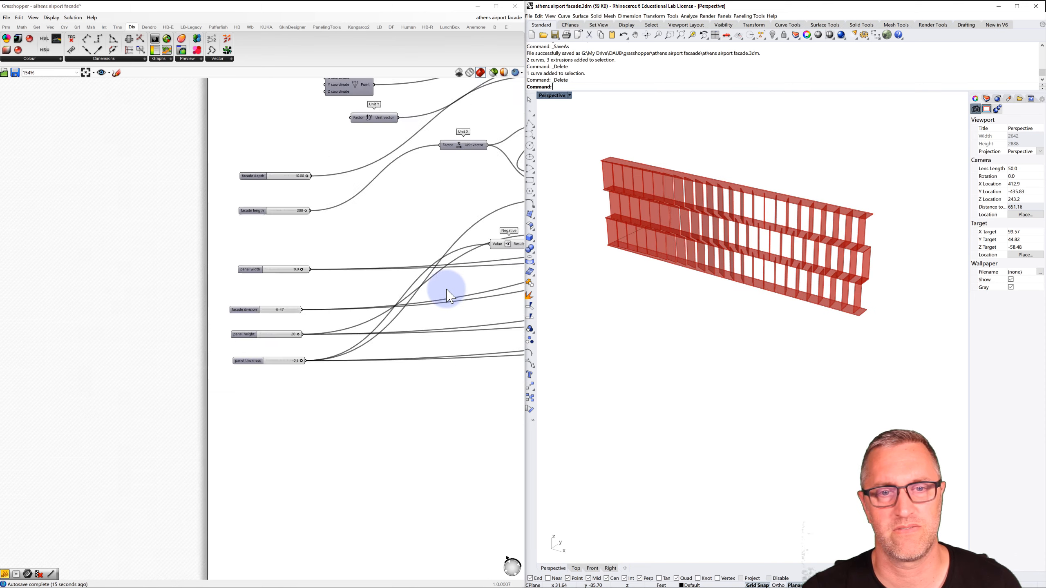
right_click_drag(446, 289, 197, 288)
scroll(198, 288, "down", 3)
right_click_drag(355, 269, 197, 265)
right_click_drag(399, 261, 202, 267)
scroll(368, 270, "up", 6)
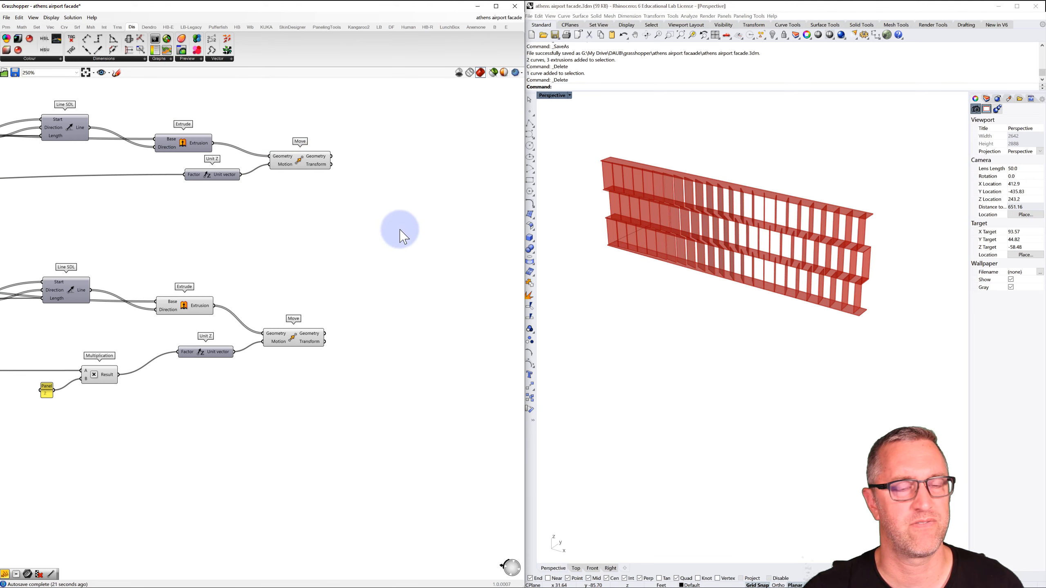
left_click(189, 60)
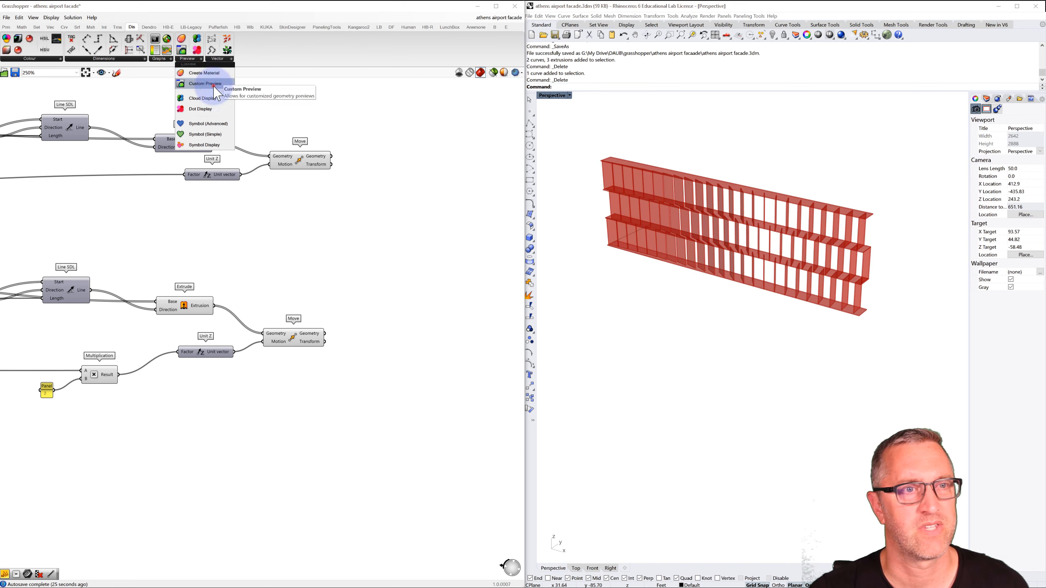
left_click_drag(213, 86, 462, 217)
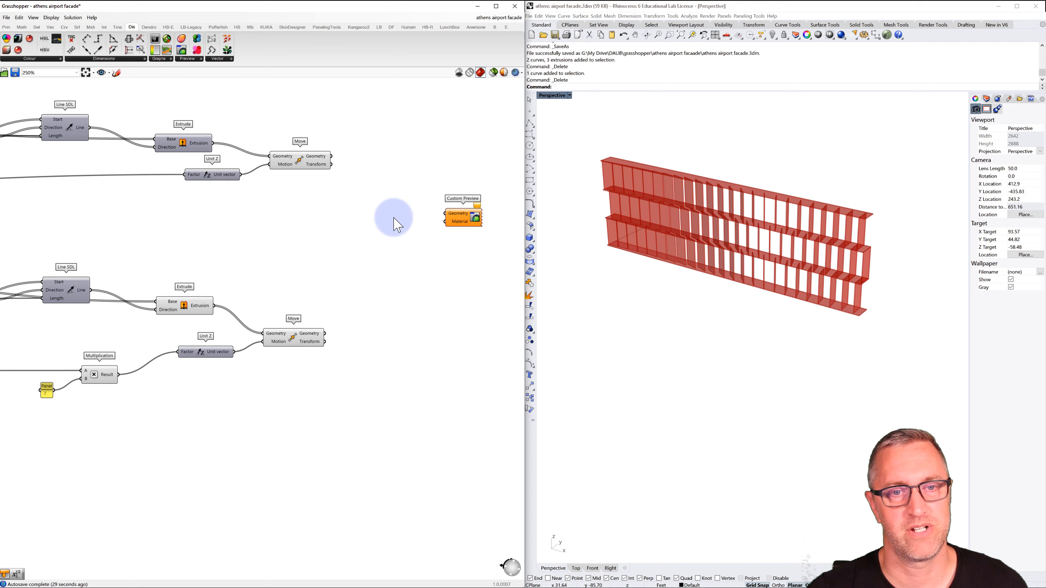
Step: Add a Colour Swatch, connect it to Custom Preview's Material input and set it to pink with hue 322°, saturation 100 and value 87
double_click(398, 231)
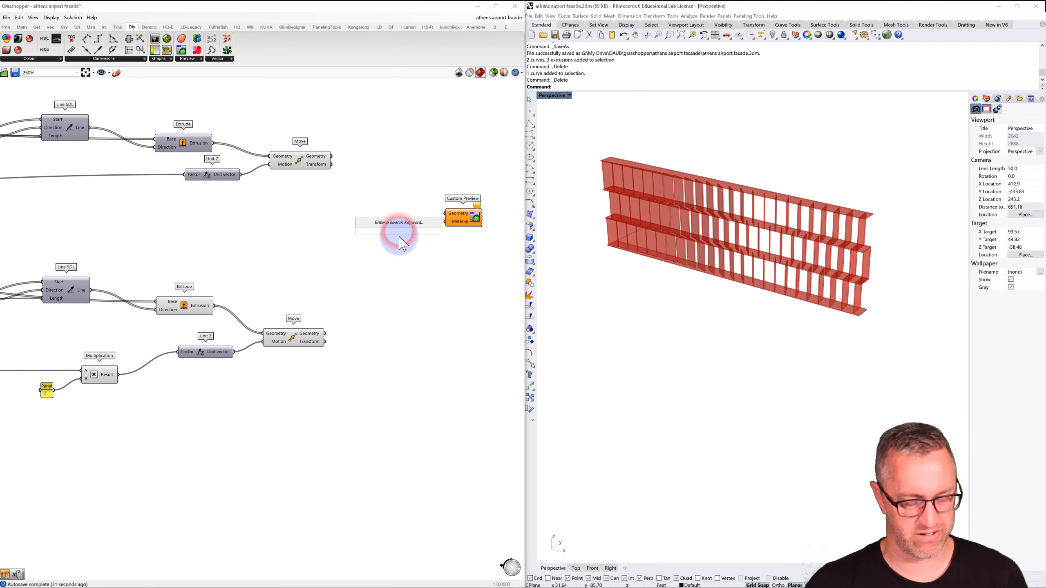
type("swatch")
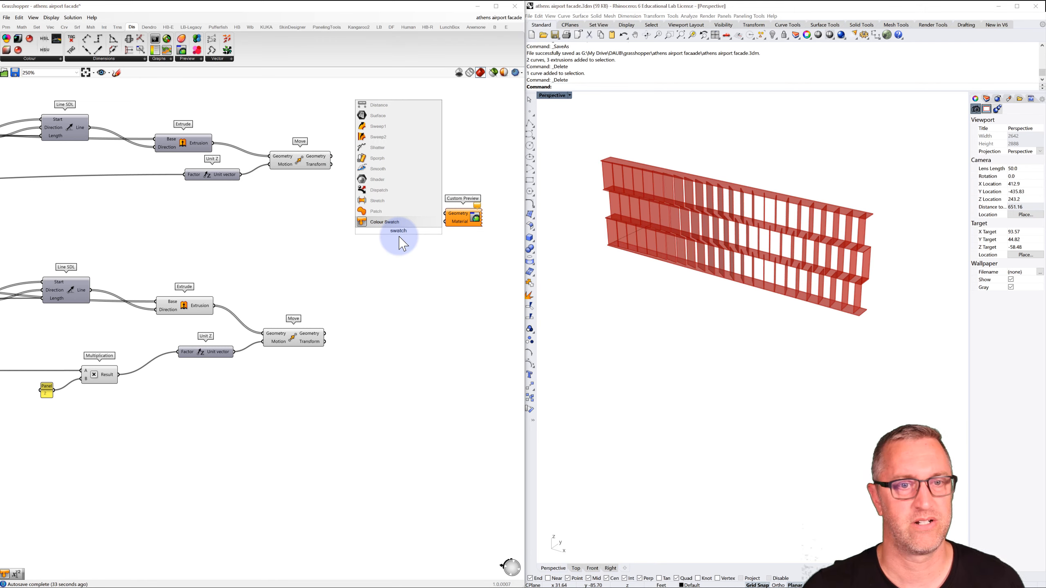
left_click(387, 221)
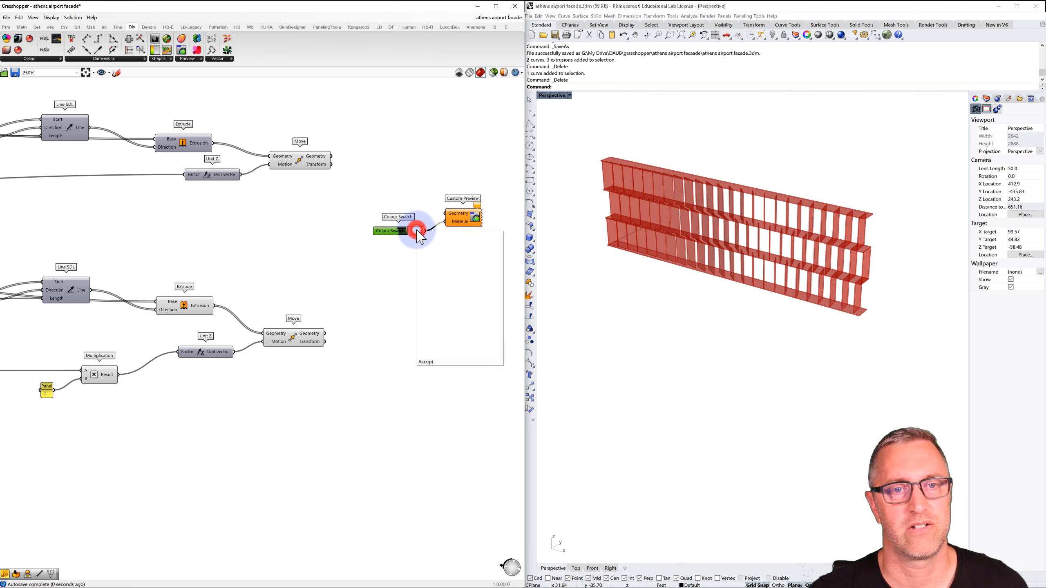
left_click_drag(442, 324, 481, 319)
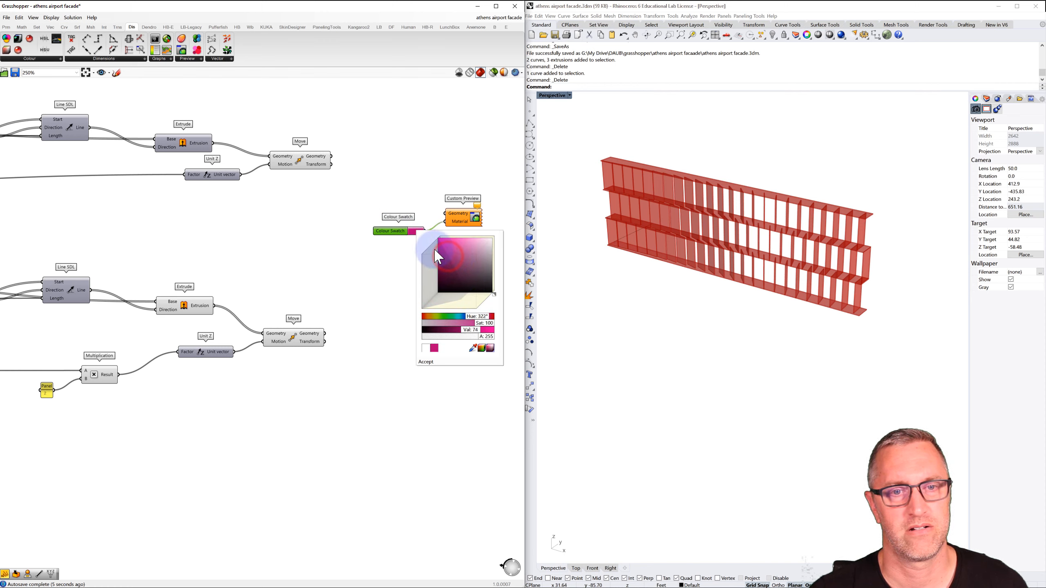
left_click_drag(437, 252, 436, 250)
left_click(426, 362)
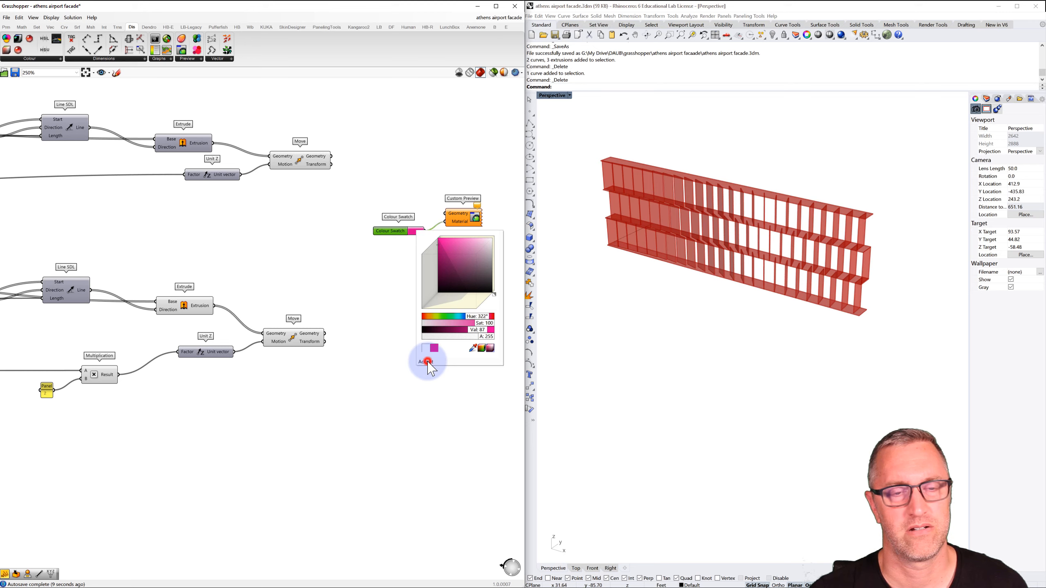
Step: Connect both panel Moves' Geometry outputs and the lower panel Extrude's Extrusion output to Custom Preview's Geometry input
left_click_drag(332, 155, 445, 213)
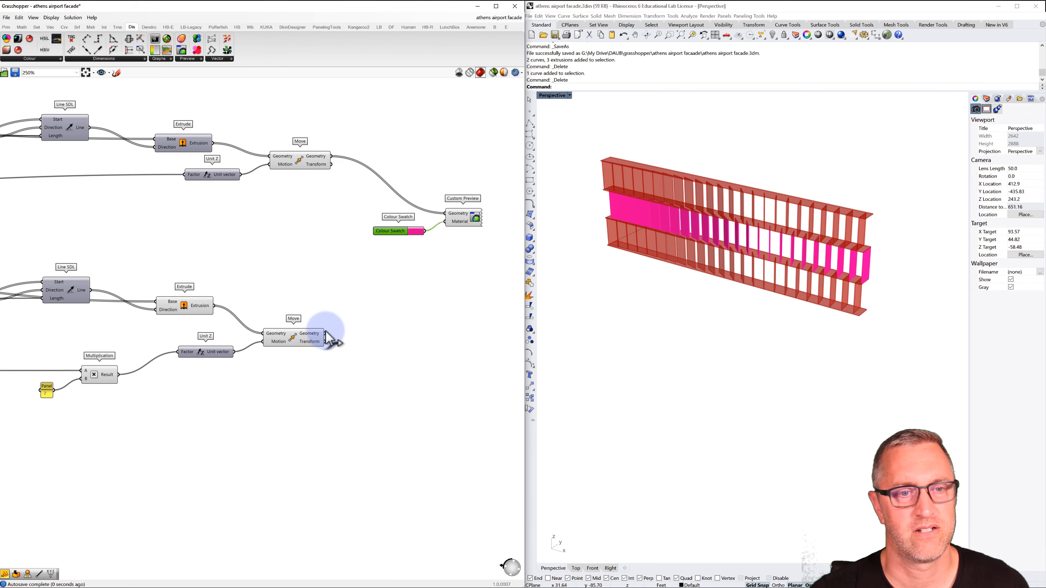
left_click_drag(324, 333, 445, 213, "shift")
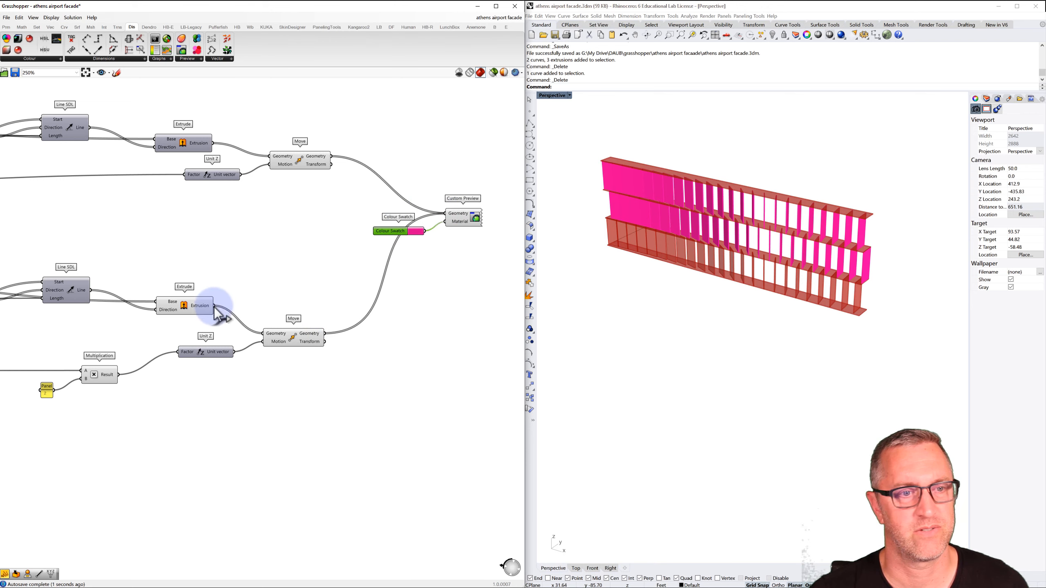
left_click_drag(214, 306, 447, 214, "shift")
Step: Turn off the default preview of the lower panel Extrude and both panel Moves
left_click(290, 337)
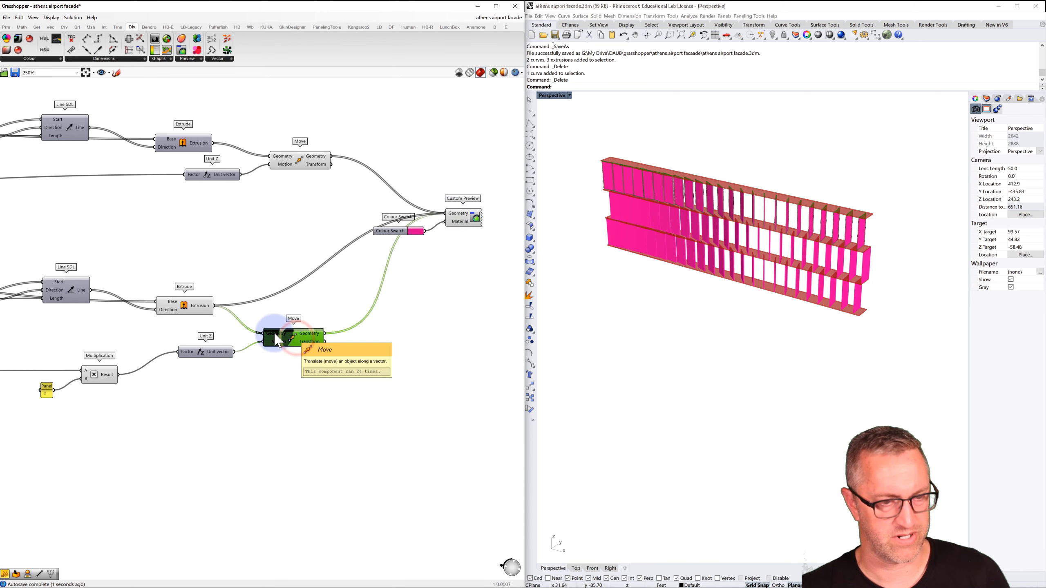
left_click(178, 306)
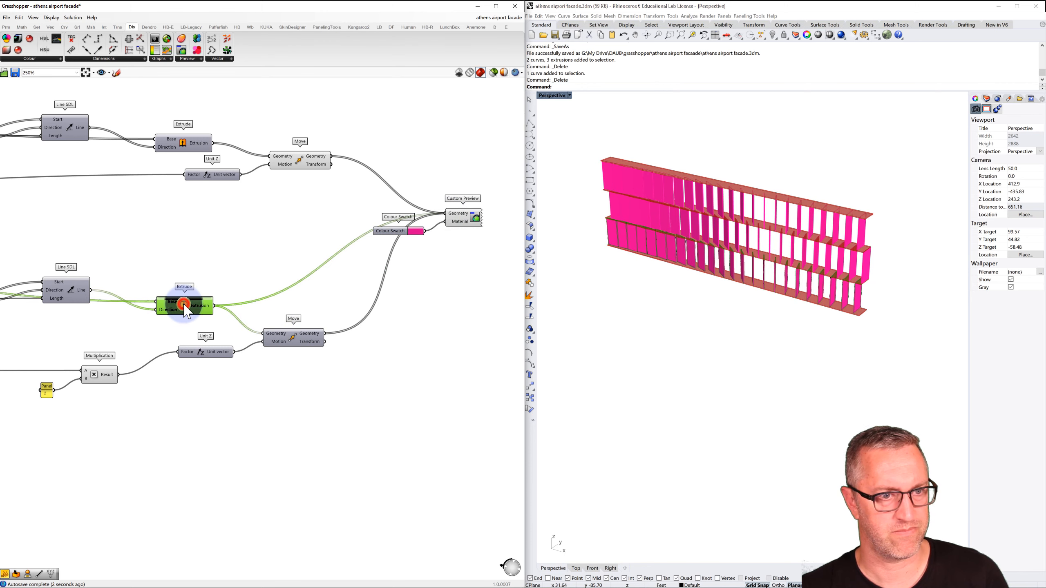
left_click(303, 167)
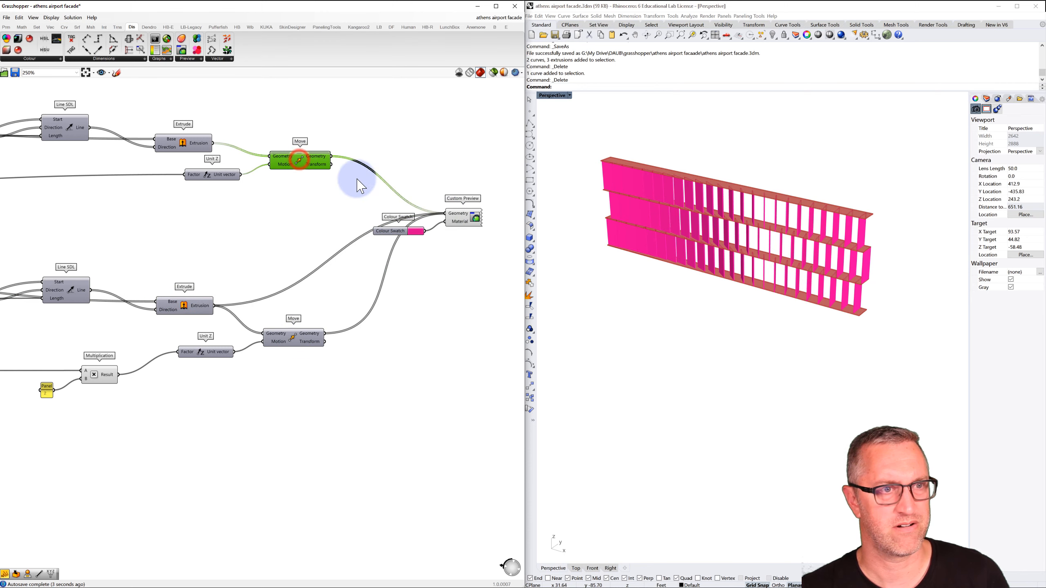
Step: Relocate the Colour Swatch and Custom Preview together to the empty canvas area just below the strip Moves
left_click(398, 233)
left_click(461, 216, "shift")
left_click_drag(462, 216, 223, 449)
right_click_drag(163, 392, 360, 340)
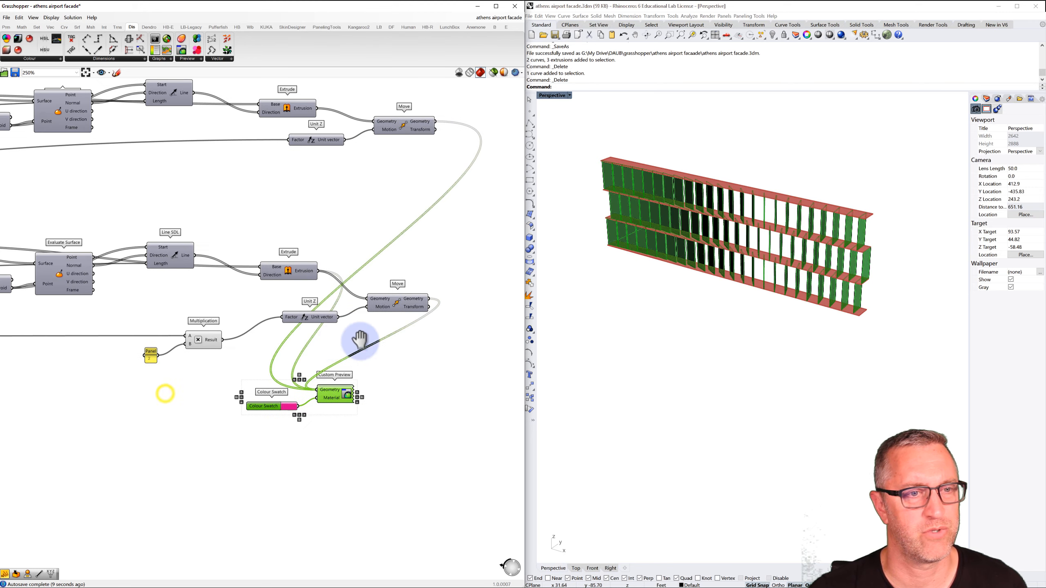
scroll(354, 344, "down", 3)
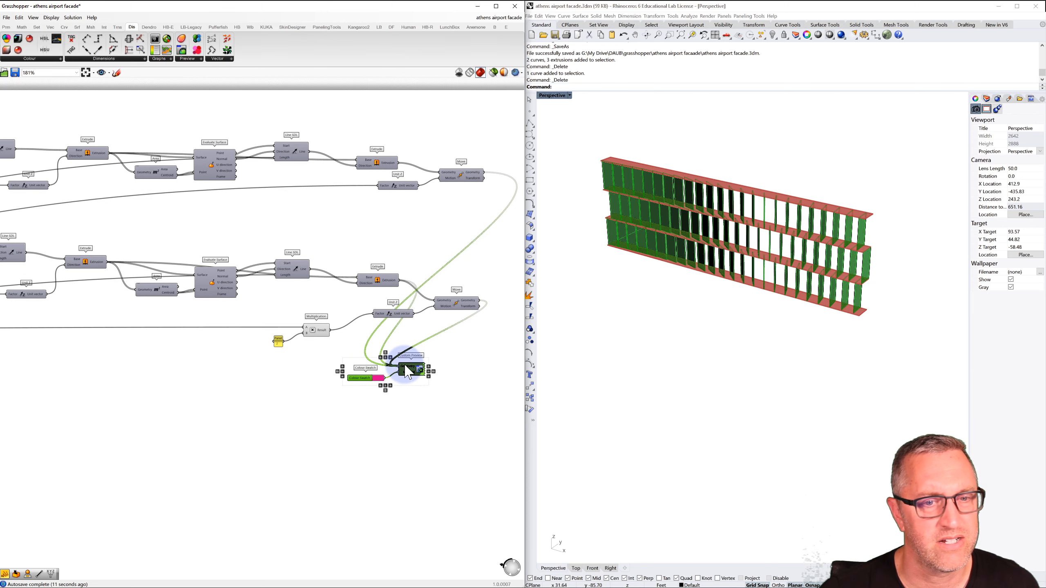
left_click_drag(409, 376, 170, 381)
right_click_drag(176, 348, 379, 348)
left_click_drag(382, 379, 124, 339)
right_click_drag(123, 339, 414, 330)
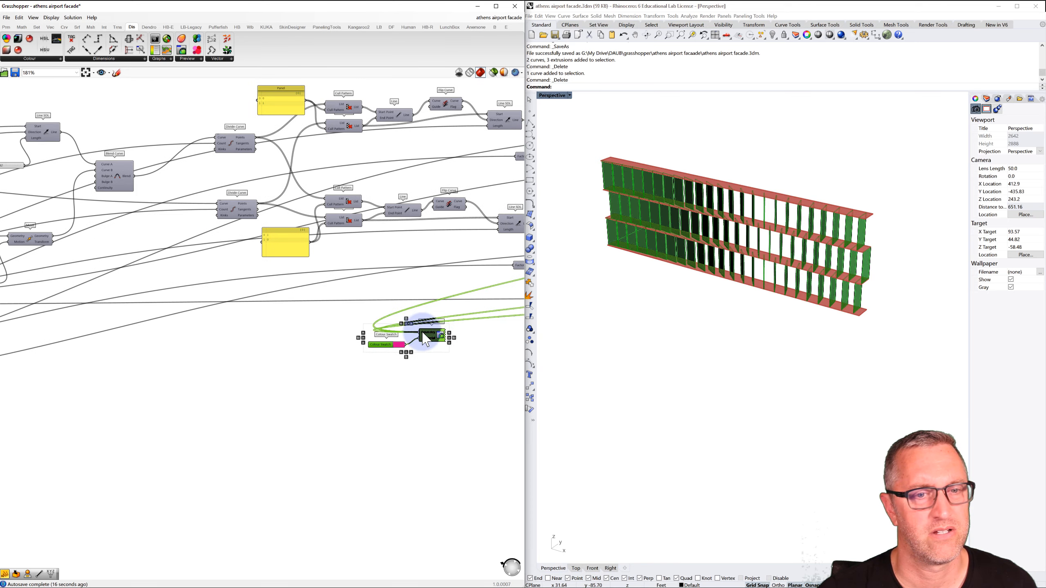
left_click_drag(394, 346, 130, 353)
right_click_drag(138, 329, 416, 283)
left_click_drag(413, 309, 305, 378)
right_click_drag(241, 329, 301, 301)
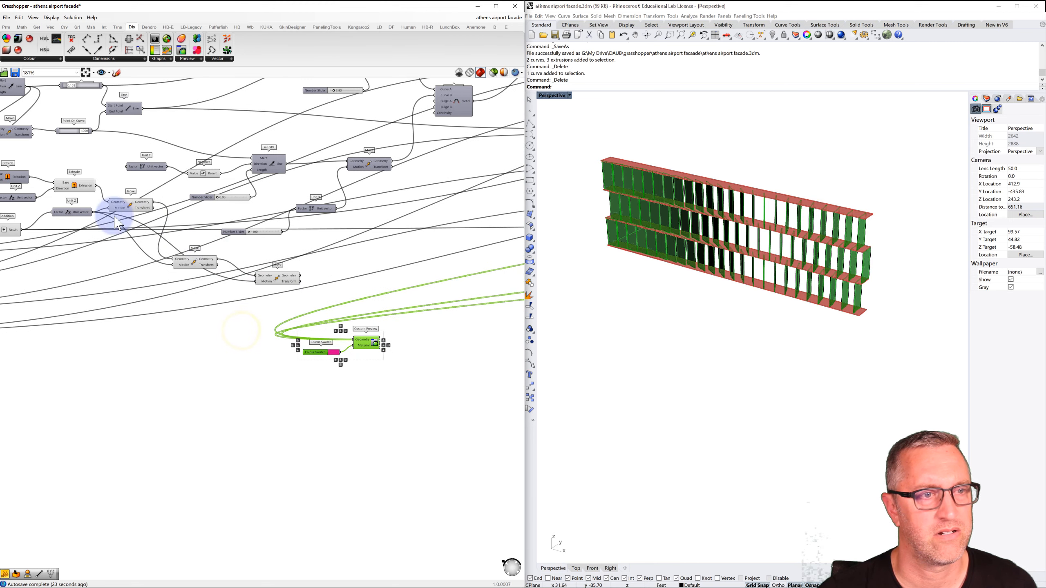
Step: Add the base strip's Extrusion output and the three chained strip Moves' Geometry outputs to Custom Preview's Geometry input
left_click_drag(96, 185, 317, 324)
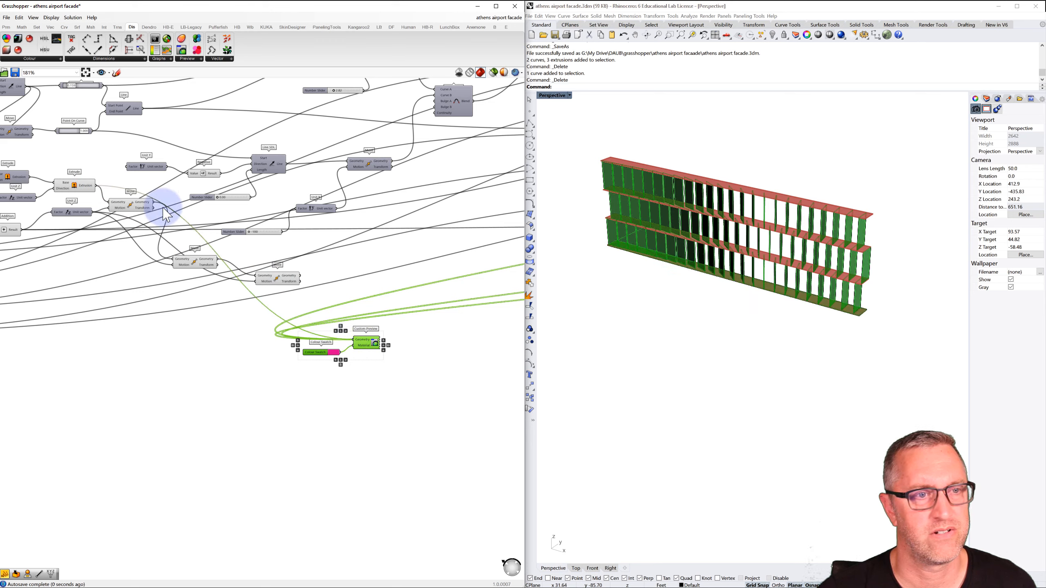
left_click_drag(155, 203, 329, 330, "shift")
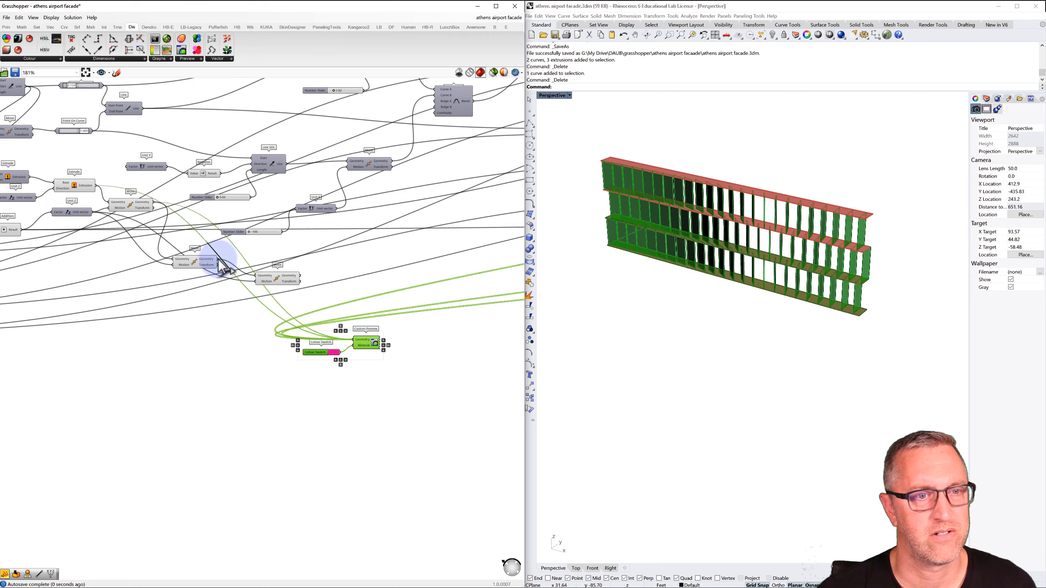
left_click_drag(239, 274, 355, 342, "shift")
left_click_drag(305, 280, 355, 341, "shift")
Step: Turn off the default preview of the three strip Moves and the base strip Extrude
left_click(273, 276)
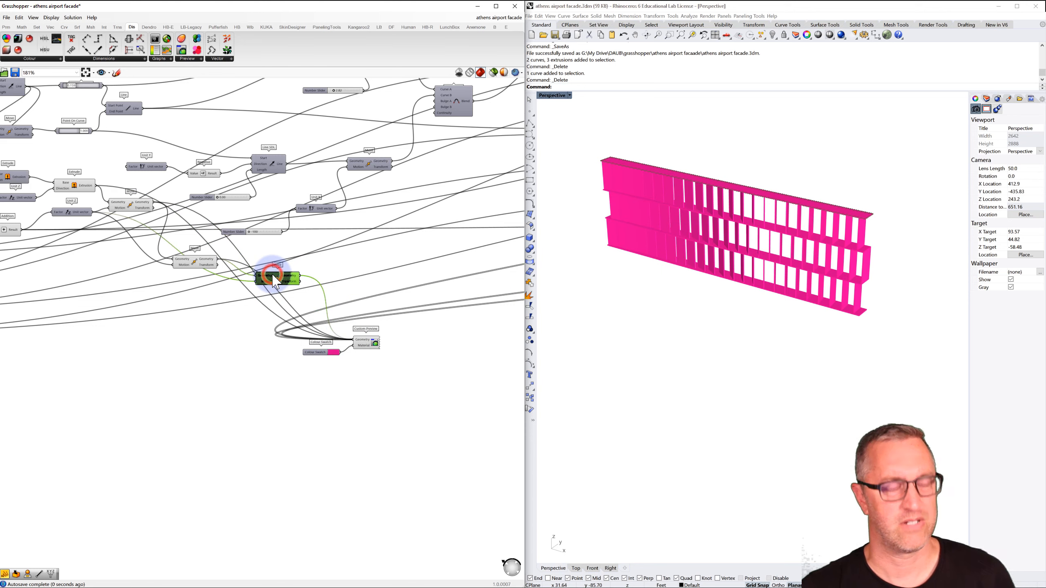
left_click(194, 262)
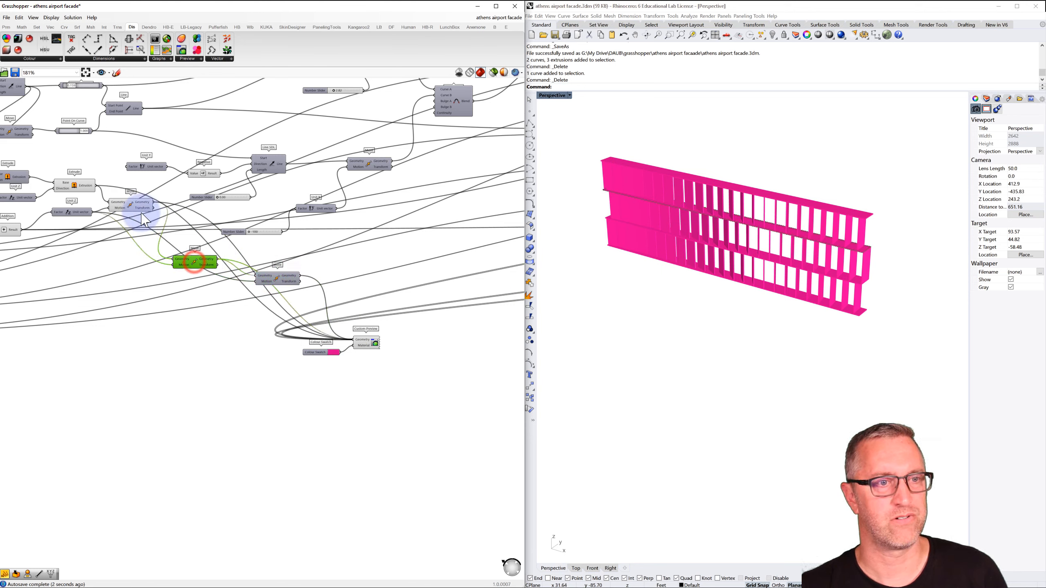
left_click(132, 207)
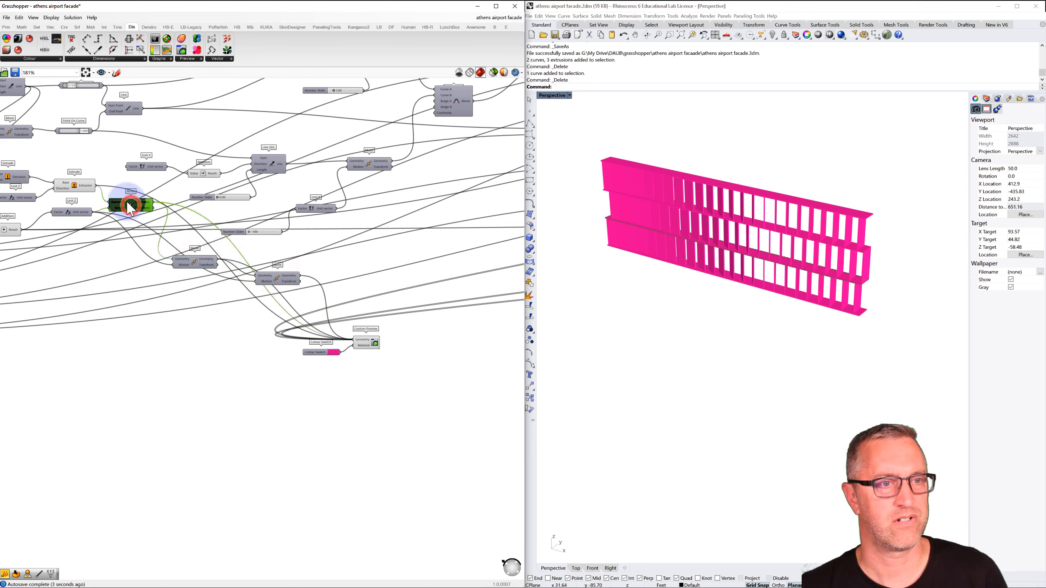
left_click(73, 186)
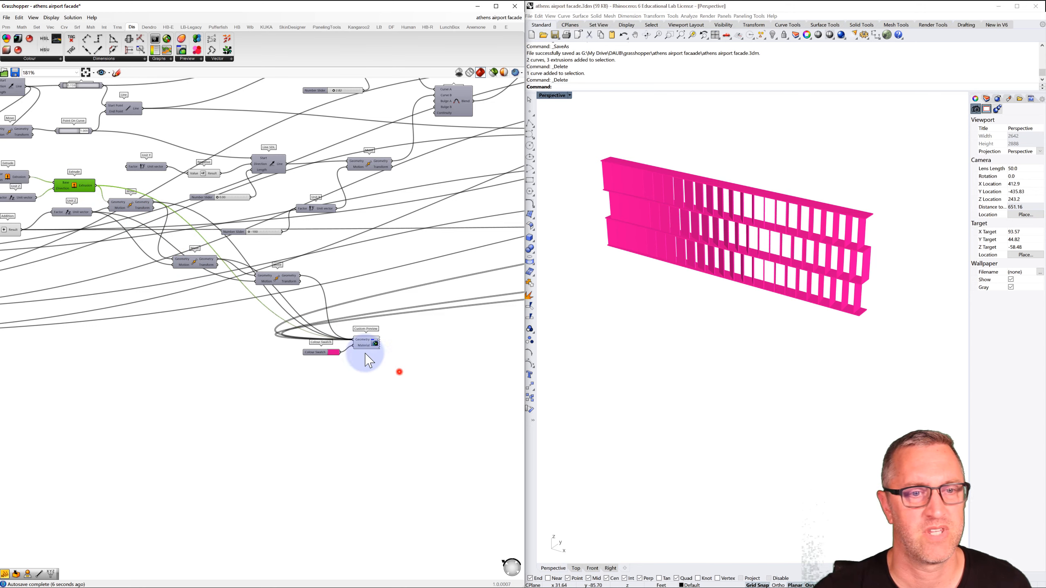
Step: Relocate the Colour Swatch and Custom Preview back to the end of the definition, after the panel Moves
left_click_drag(368, 361, 298, 324)
scroll(318, 332, "down", 3)
scroll(171, 325, "down", 2)
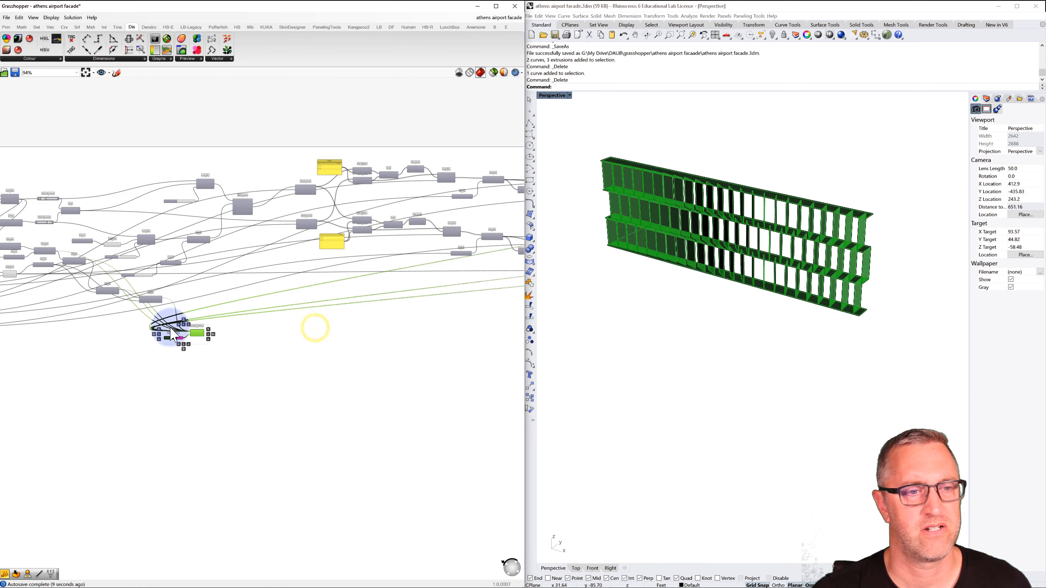
left_click_drag(194, 332, 442, 228)
left_click(438, 169)
Step: Inspect the coloured three-row facade up close and from several angles in the Perspective view
right_click_drag(693, 247, 705, 244)
scroll(648, 233, "up", 5)
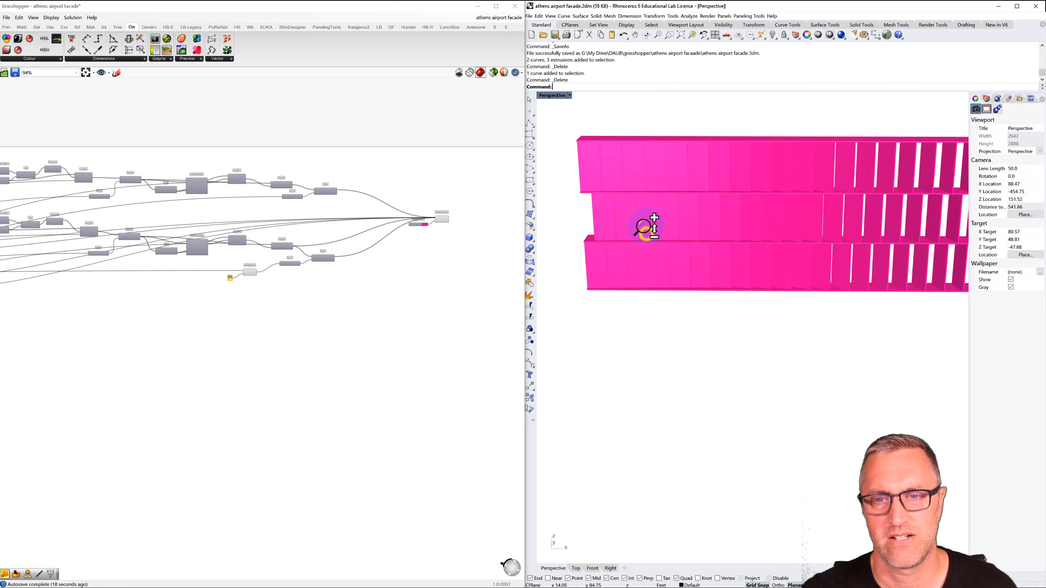
scroll(648, 229, "down", 2)
right_click_drag(646, 224, 604, 199)
scroll(592, 203, "down", 4)
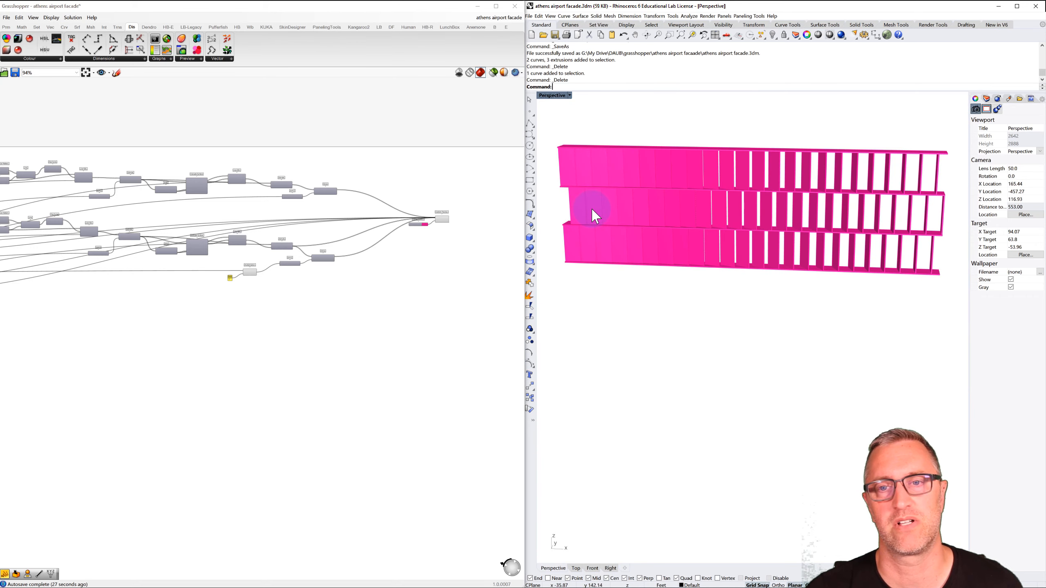
right_click_drag(672, 204, 665, 219)
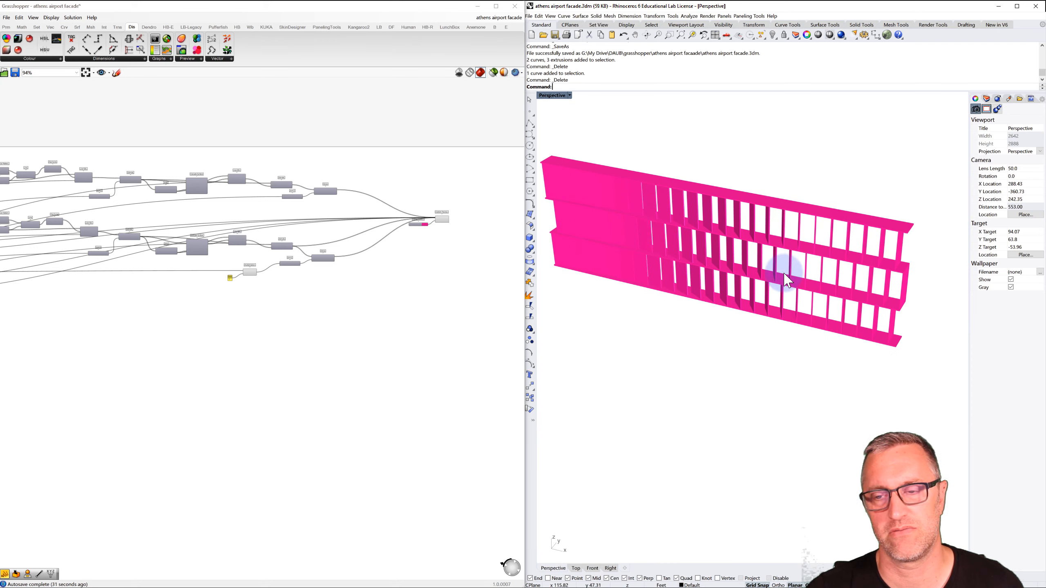
scroll(870, 291, "down", 2)
right_click_drag(872, 293, 848, 304)
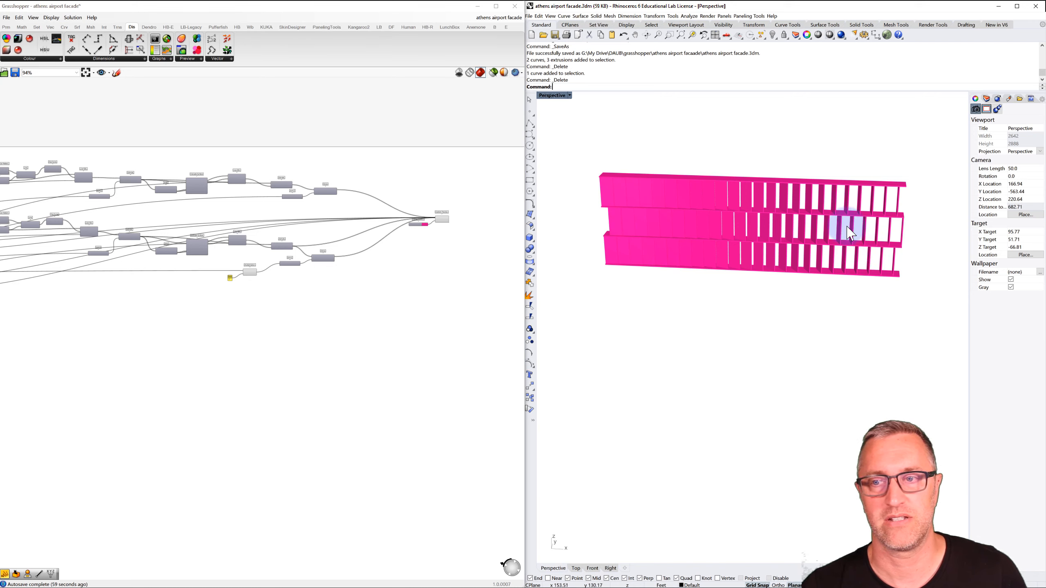
right_click_drag(836, 239, 759, 252)
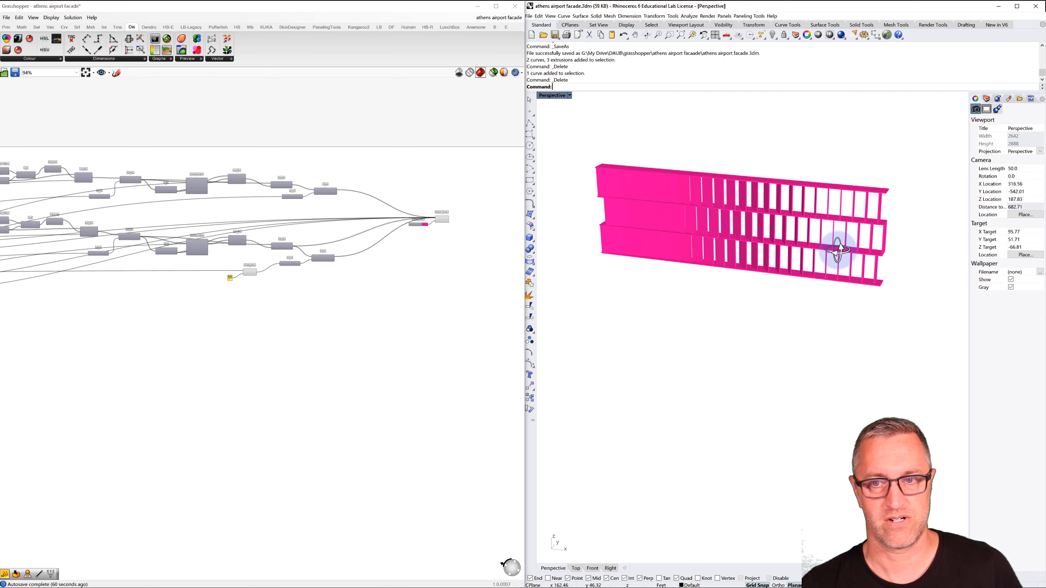
left_click(749, 169)
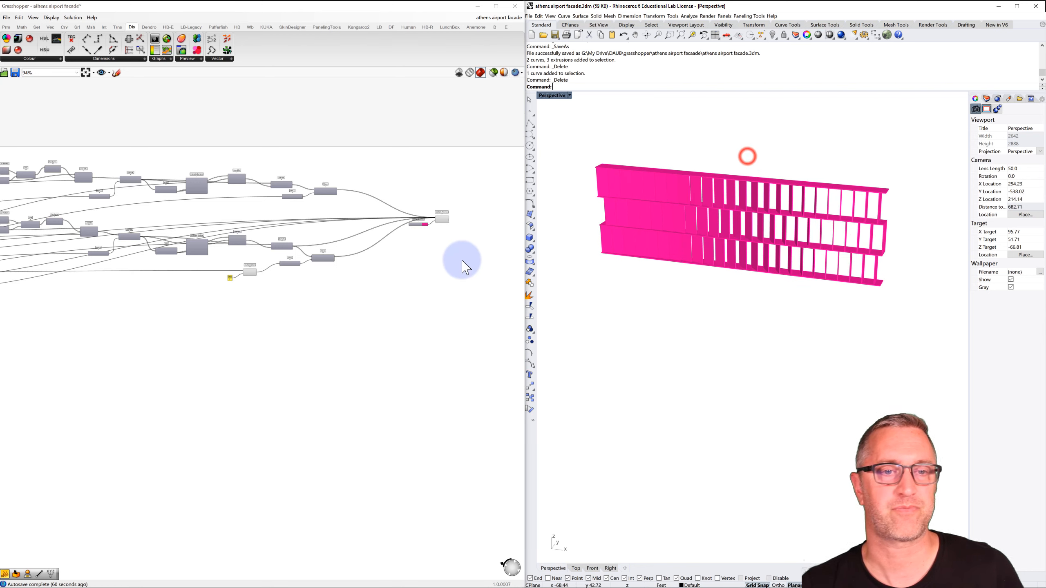
left_click(443, 272)
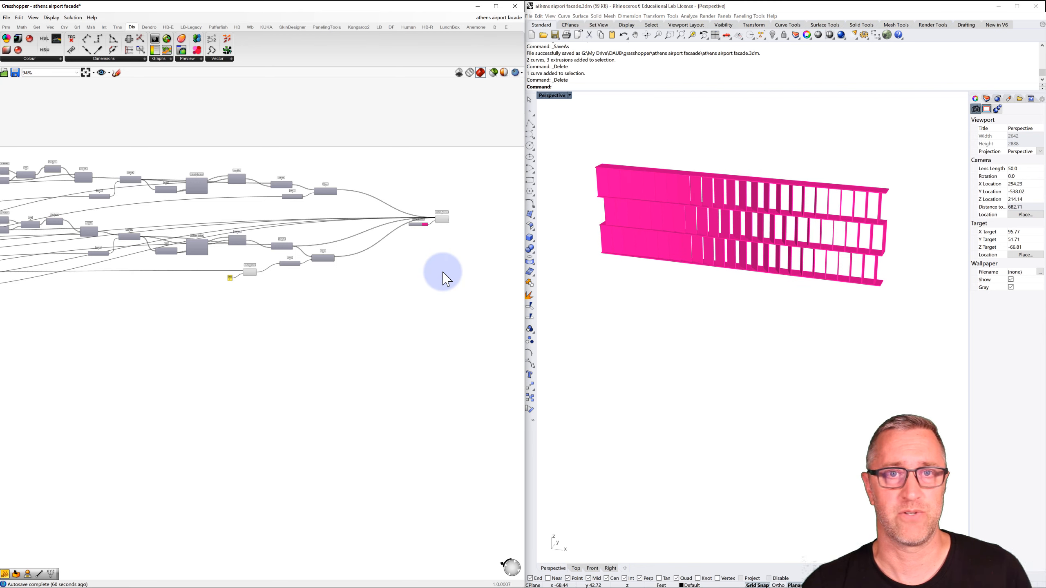